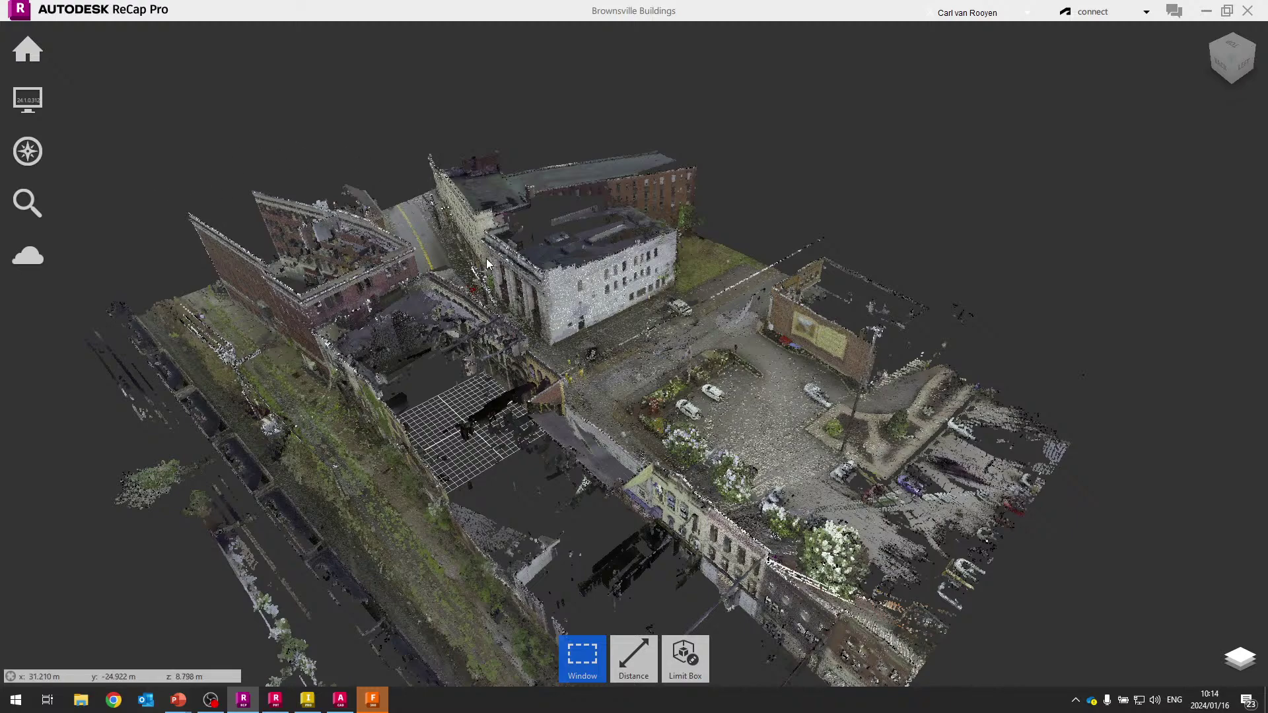
Examine the project's saving, opening, cloud publishing and export commands, and inspect the scanned buildings from several angles.
left_click_drag(628, 413, 676, 421)
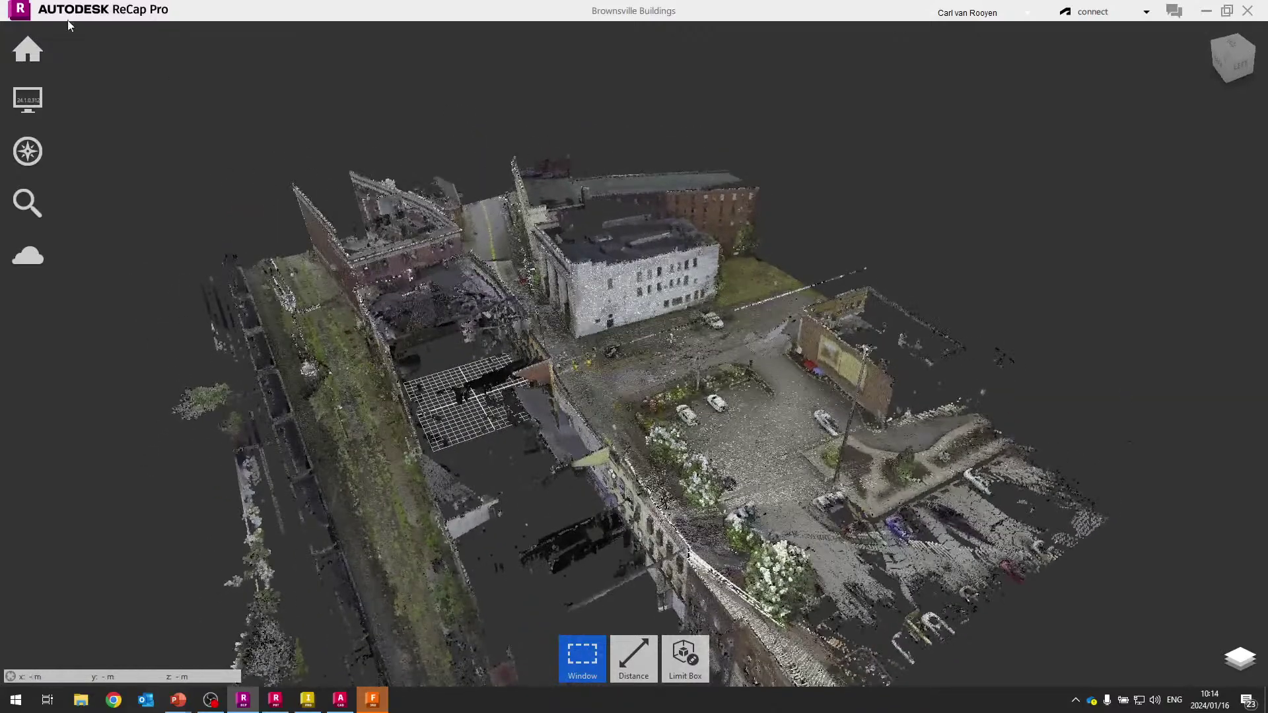
mouse_move(28, 50)
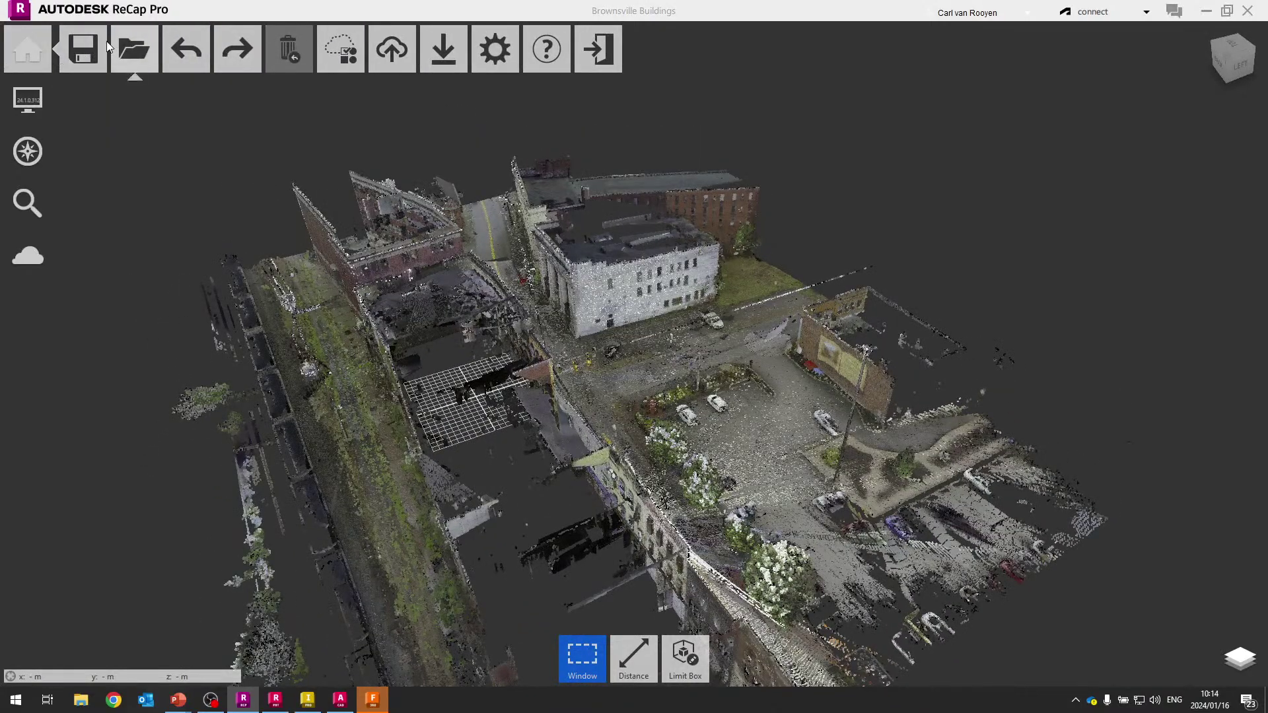
mouse_move(88, 49)
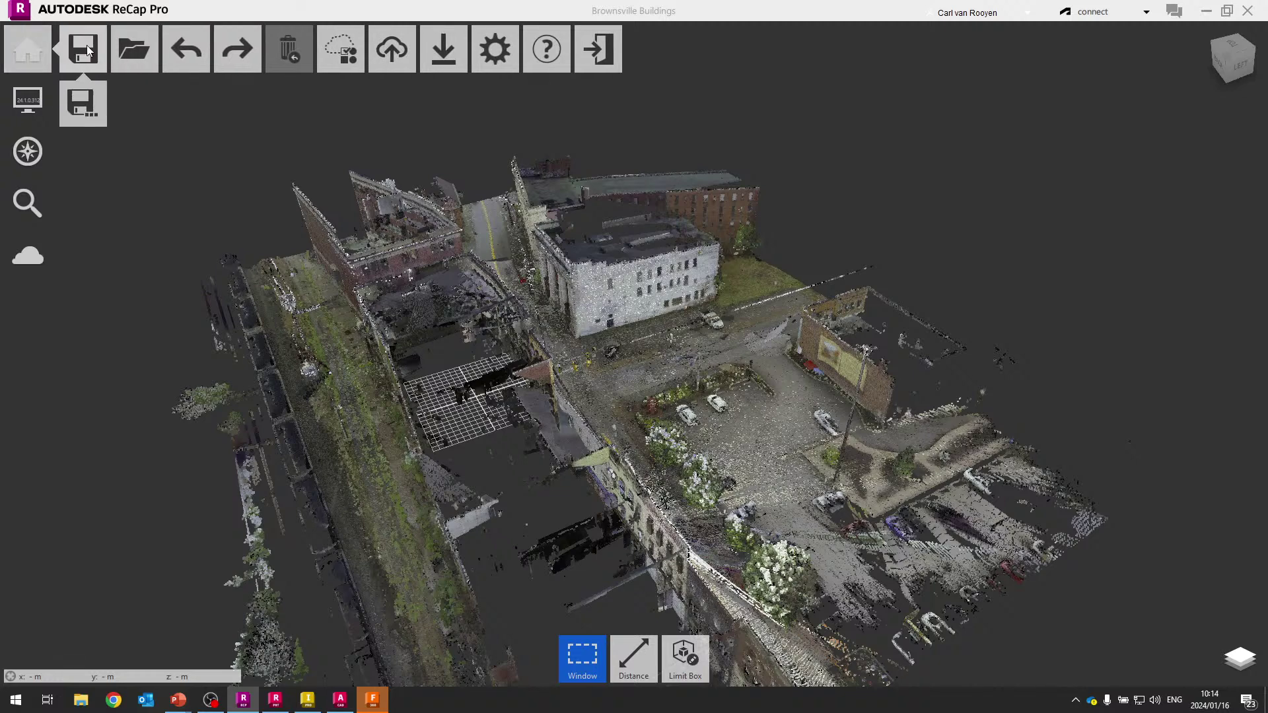
mouse_move(157, 48)
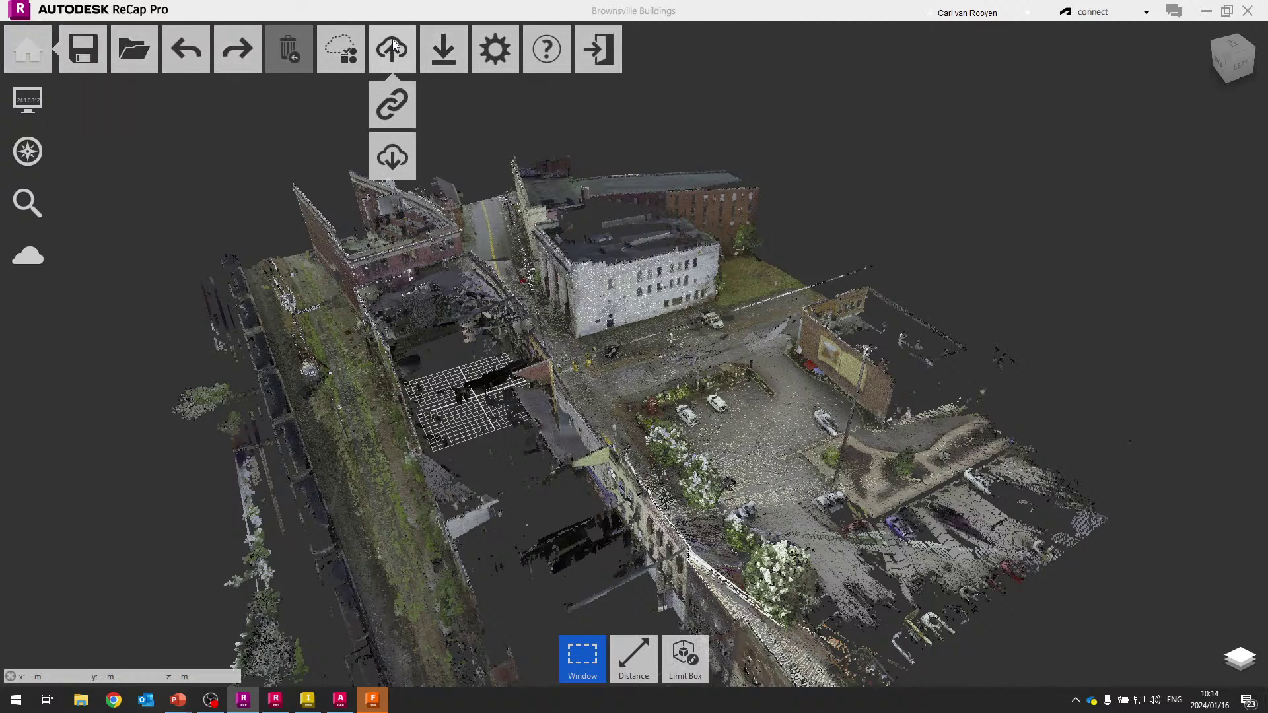
mouse_move(439, 48)
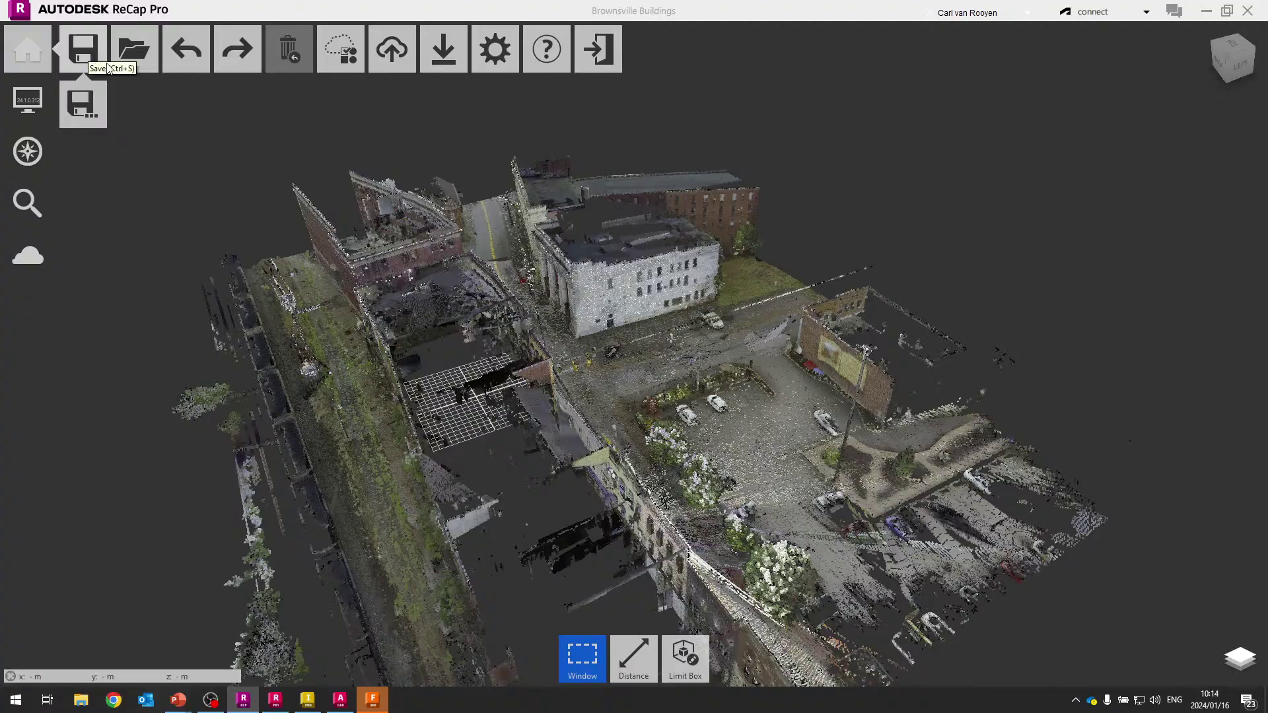
left_click_drag(347, 188, 516, 270)
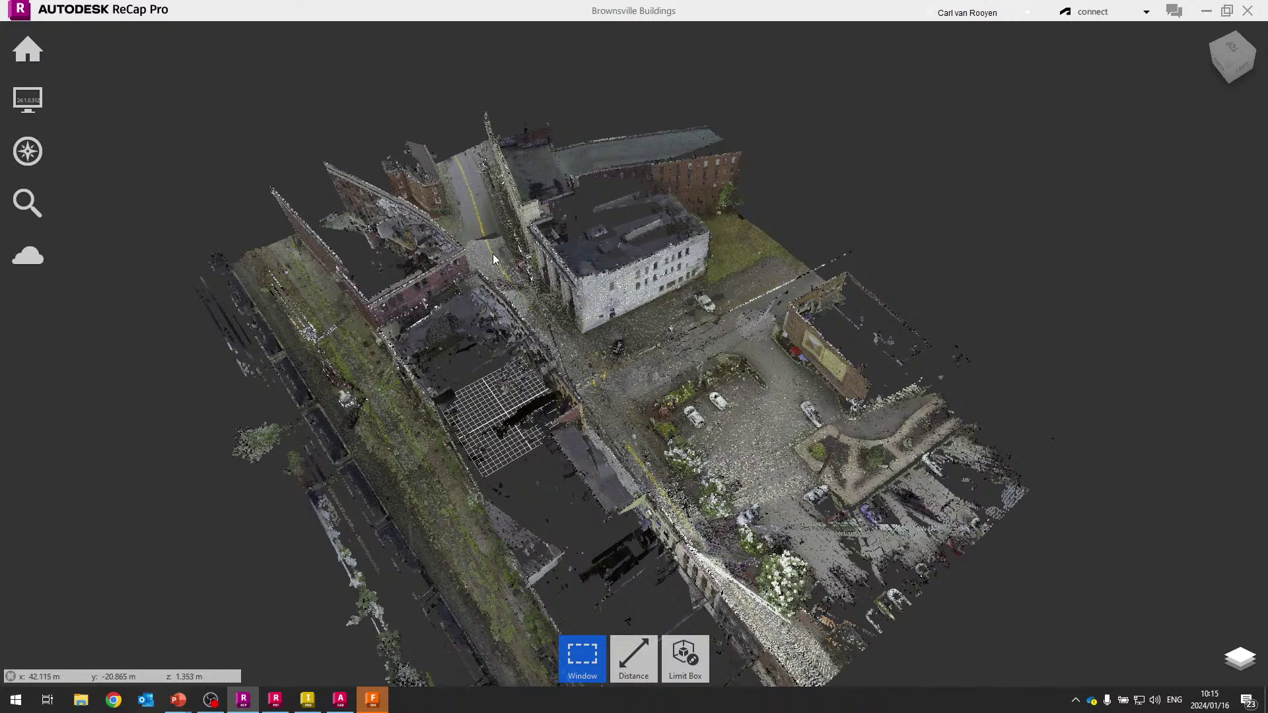
middle_click_drag(569, 251, 649, 323)
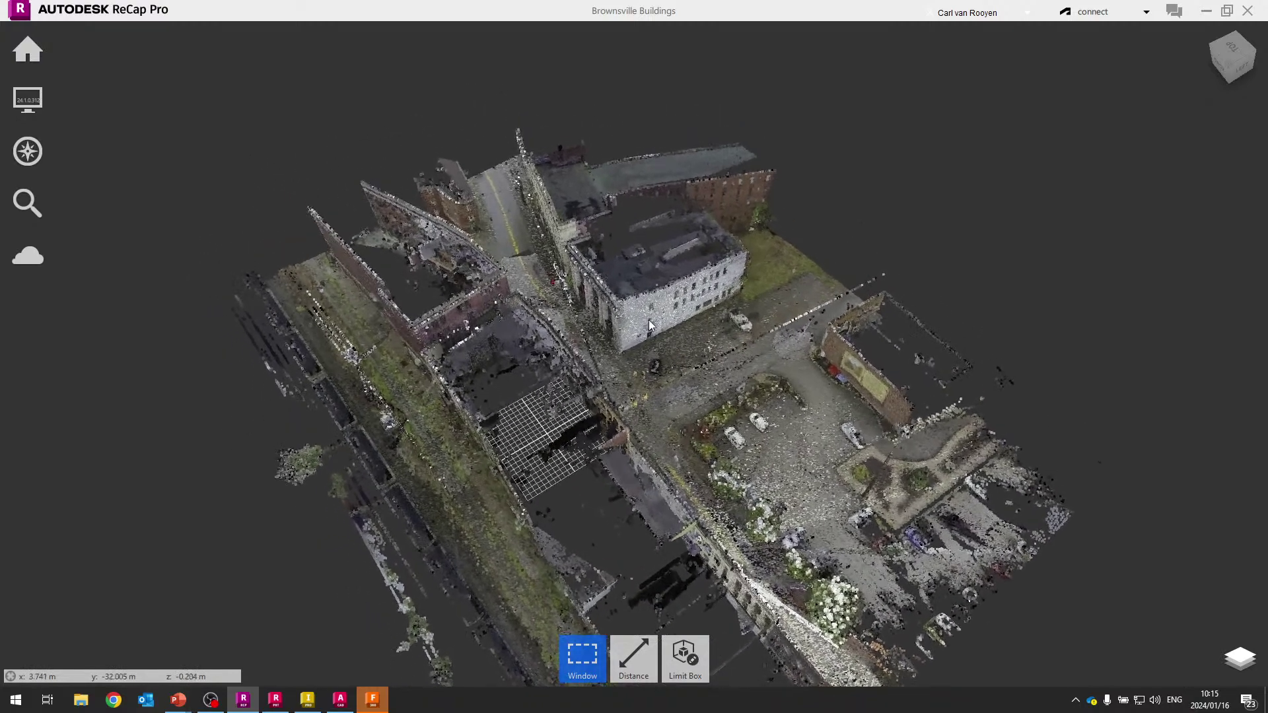
scroll(649, 324, "up", 5)
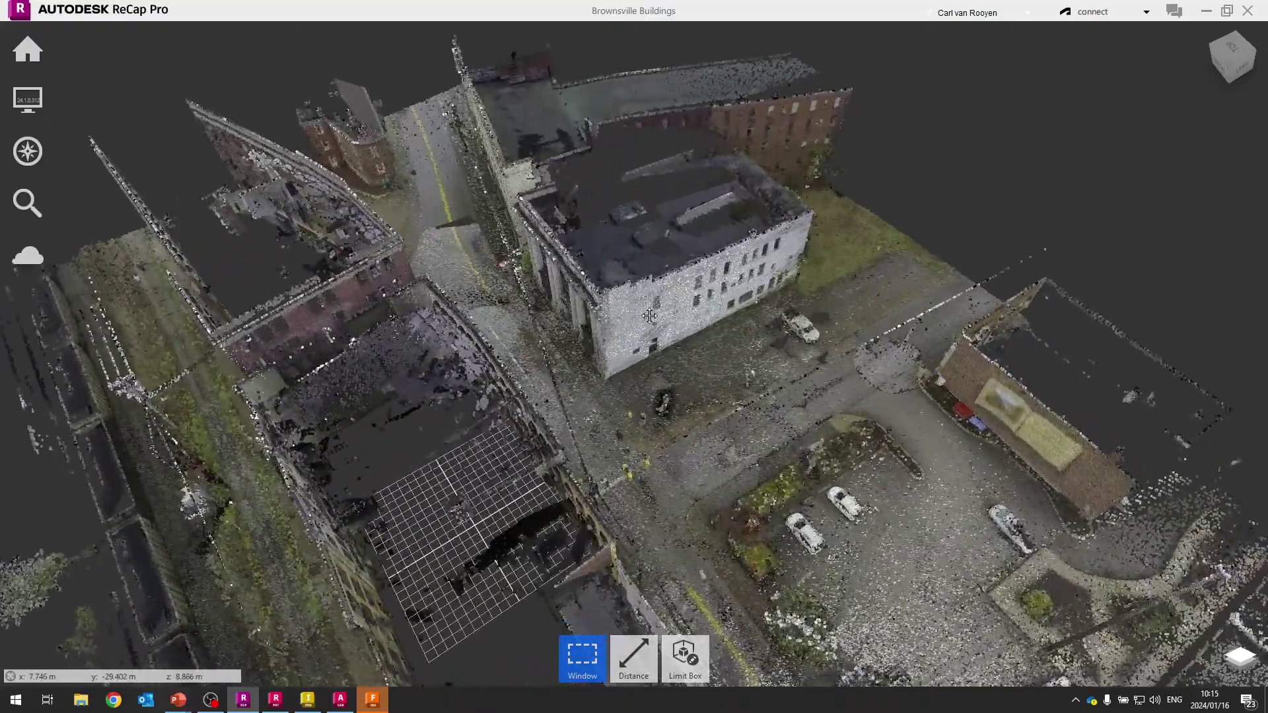
left_click_drag(649, 315, 574, 367)
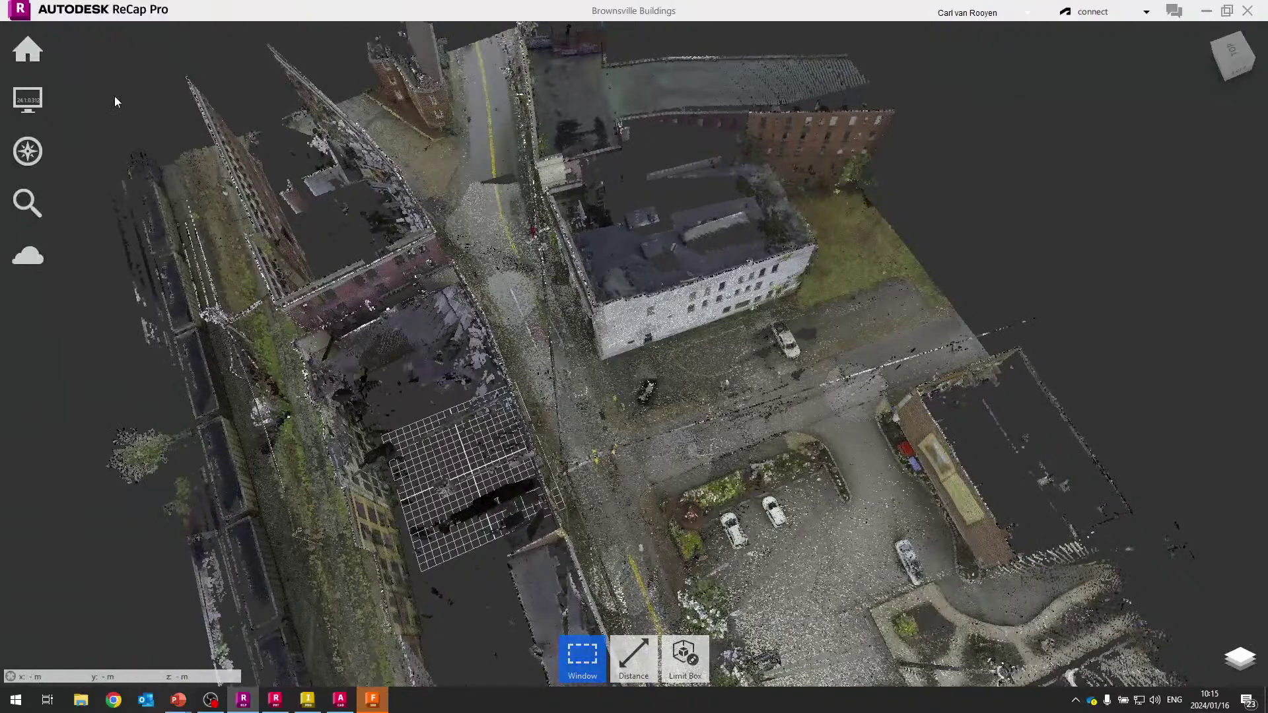
Colour the point cloud by Elevation and compare it with the Intensity colour mode.
left_click(28, 101)
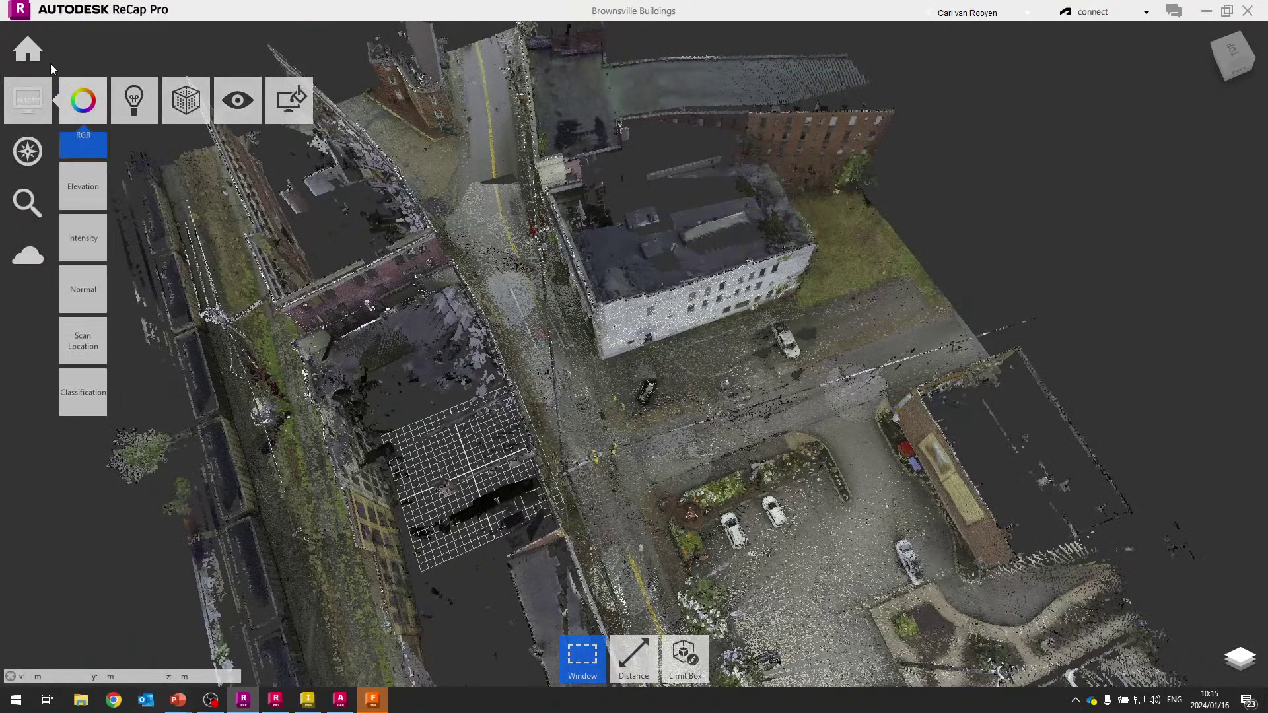
mouse_move(20, 152)
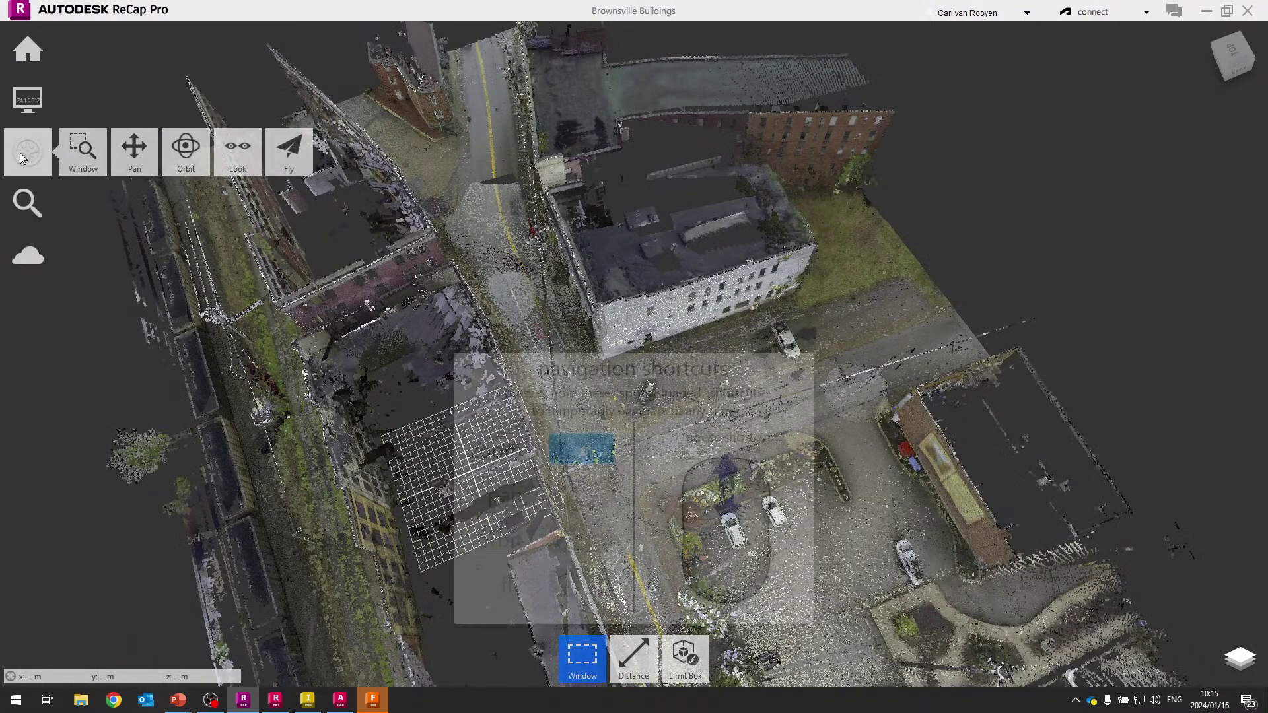
mouse_move(42, 71)
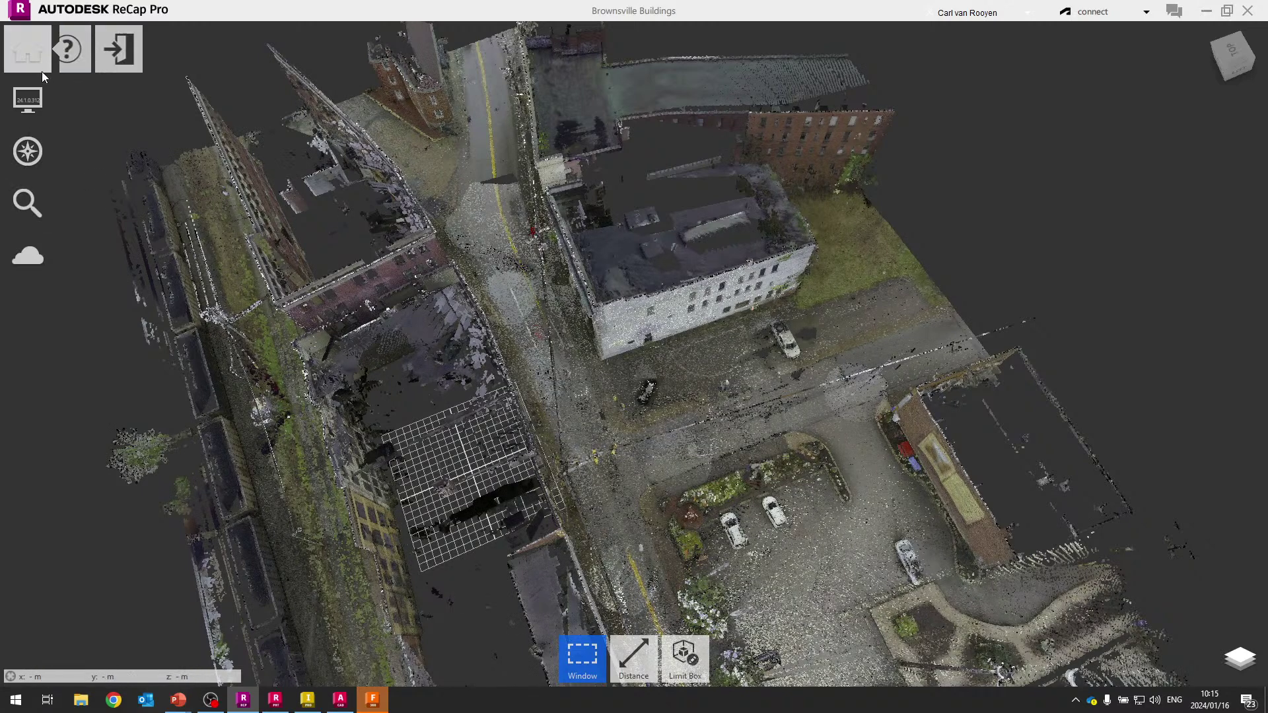
mouse_move(31, 103)
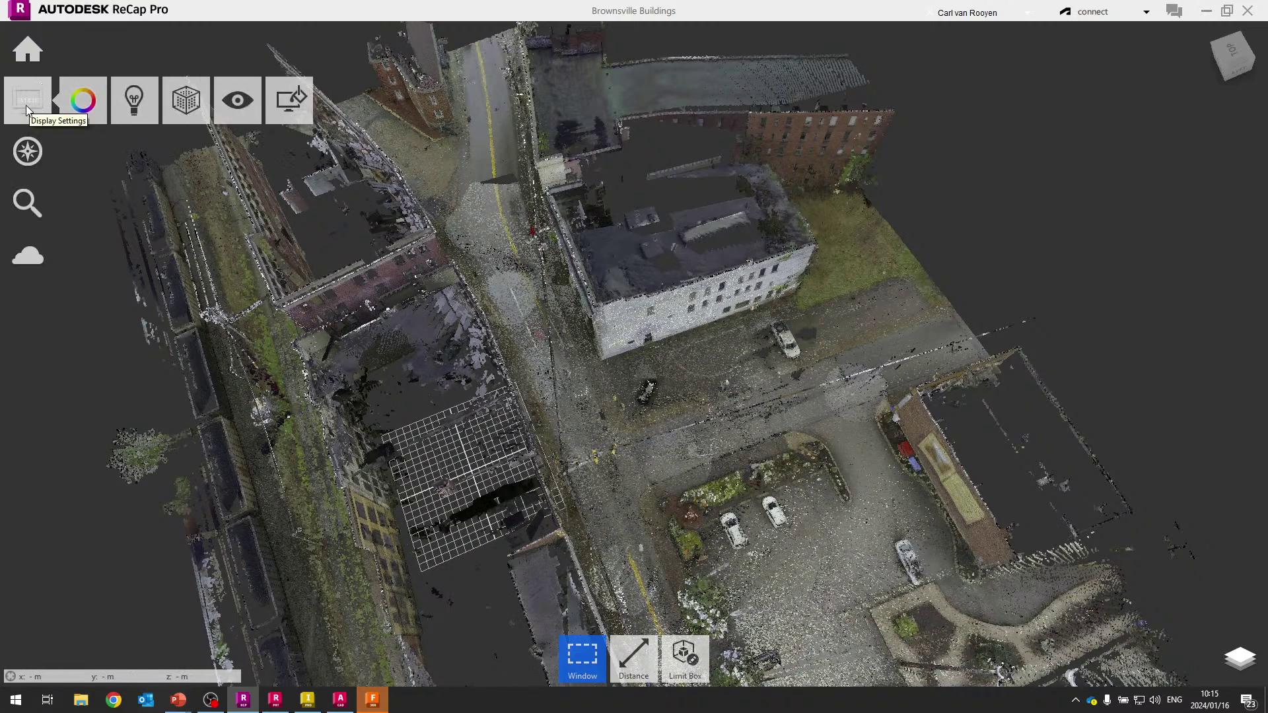
mouse_move(107, 99)
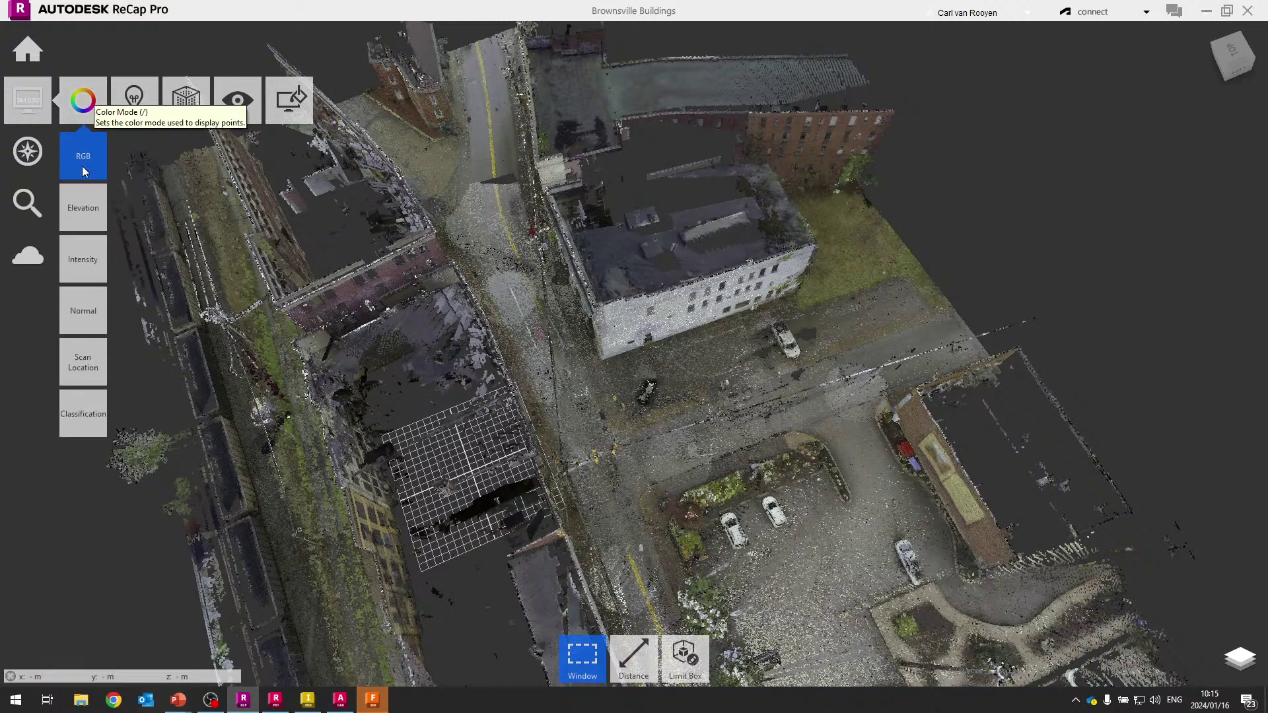
left_click(80, 211)
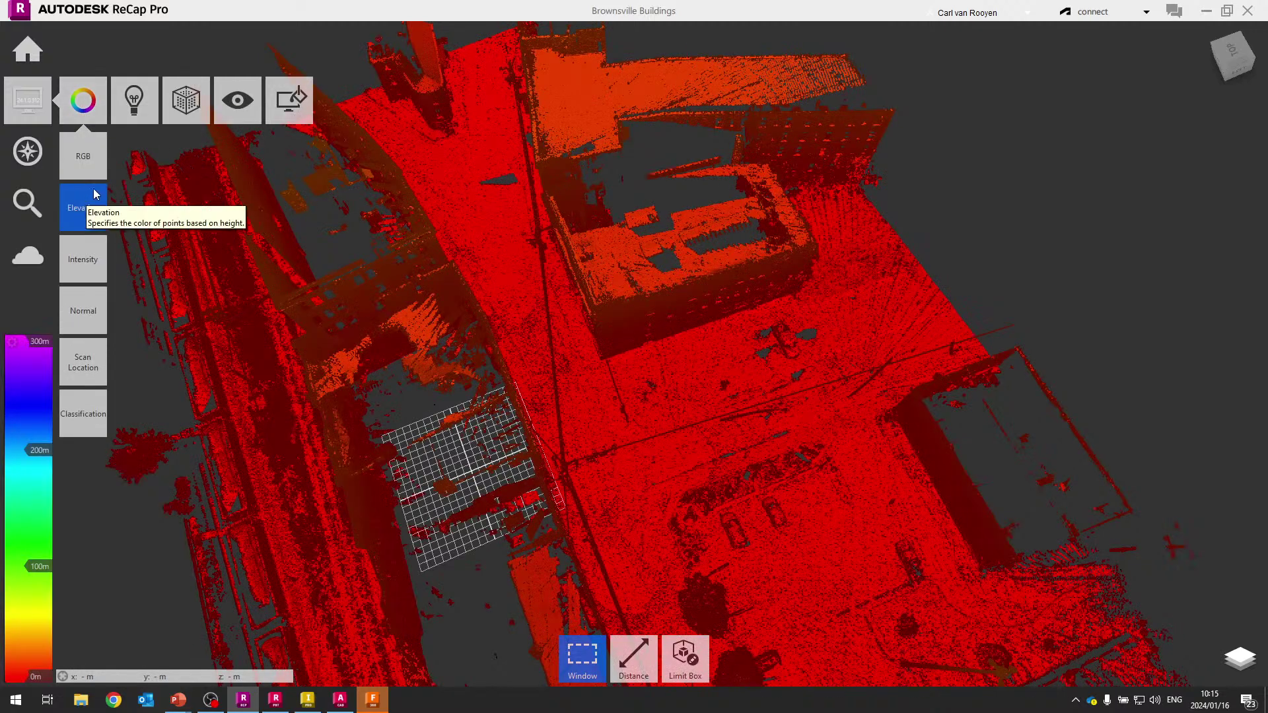
left_click(96, 260)
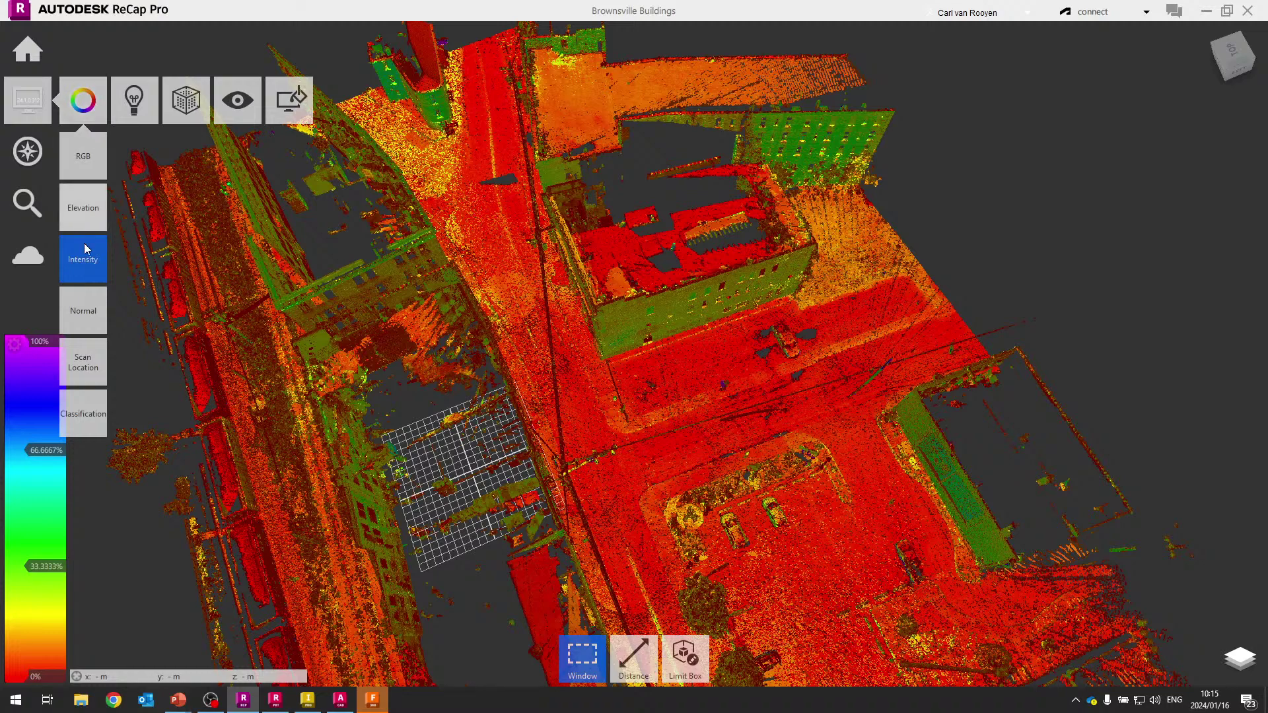
Colour the point cloud by Classification and inspect the classified ground and buildings from several angles.
left_click(86, 417)
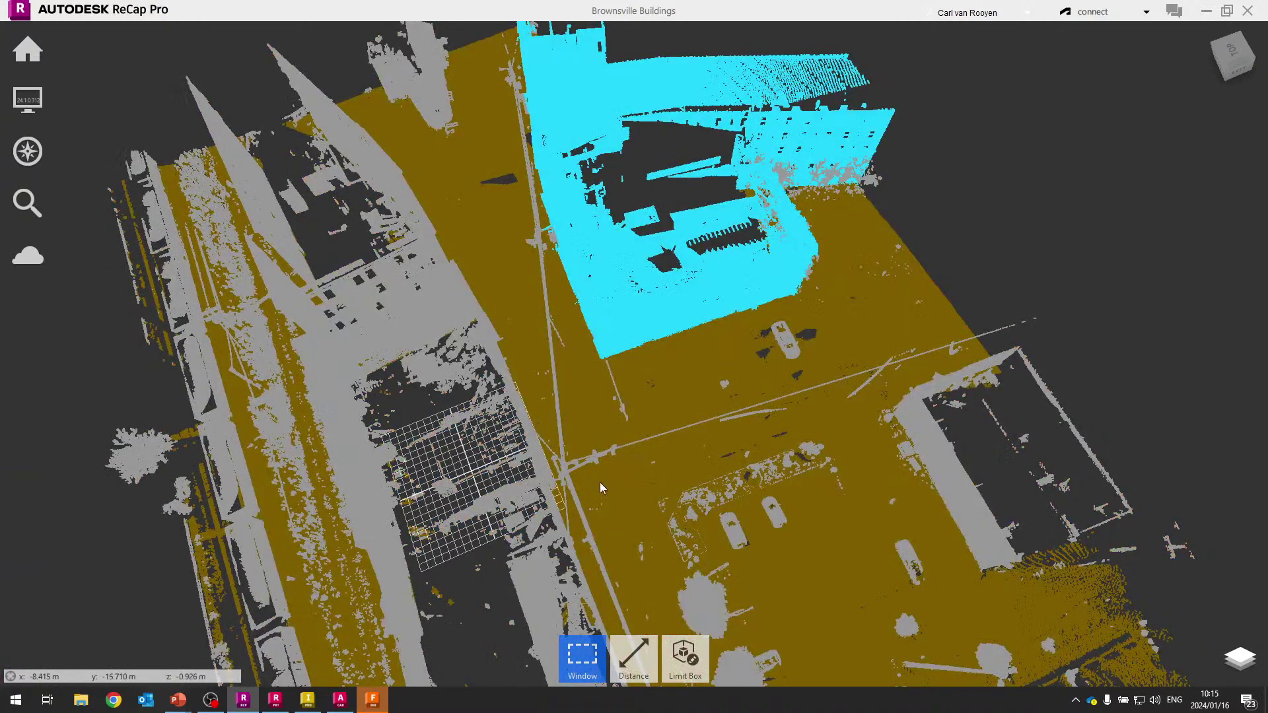
left_click_drag(600, 482, 626, 475)
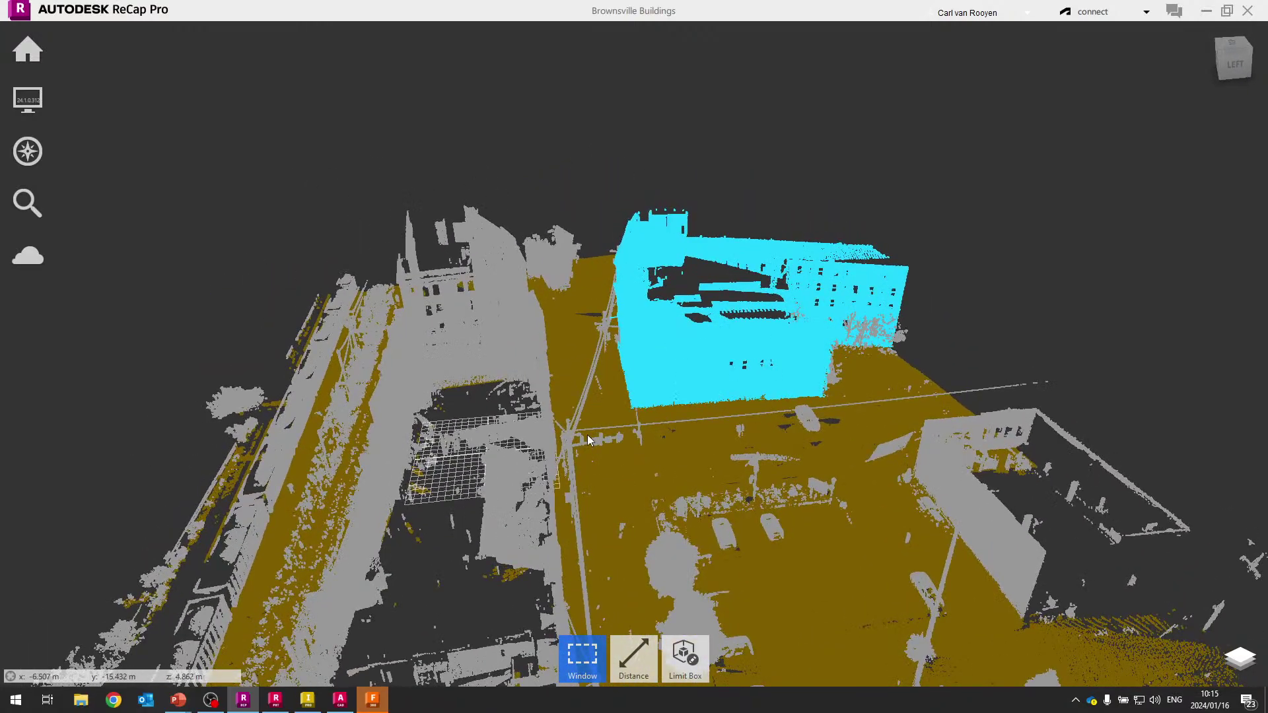
left_click_drag(588, 434, 666, 433)
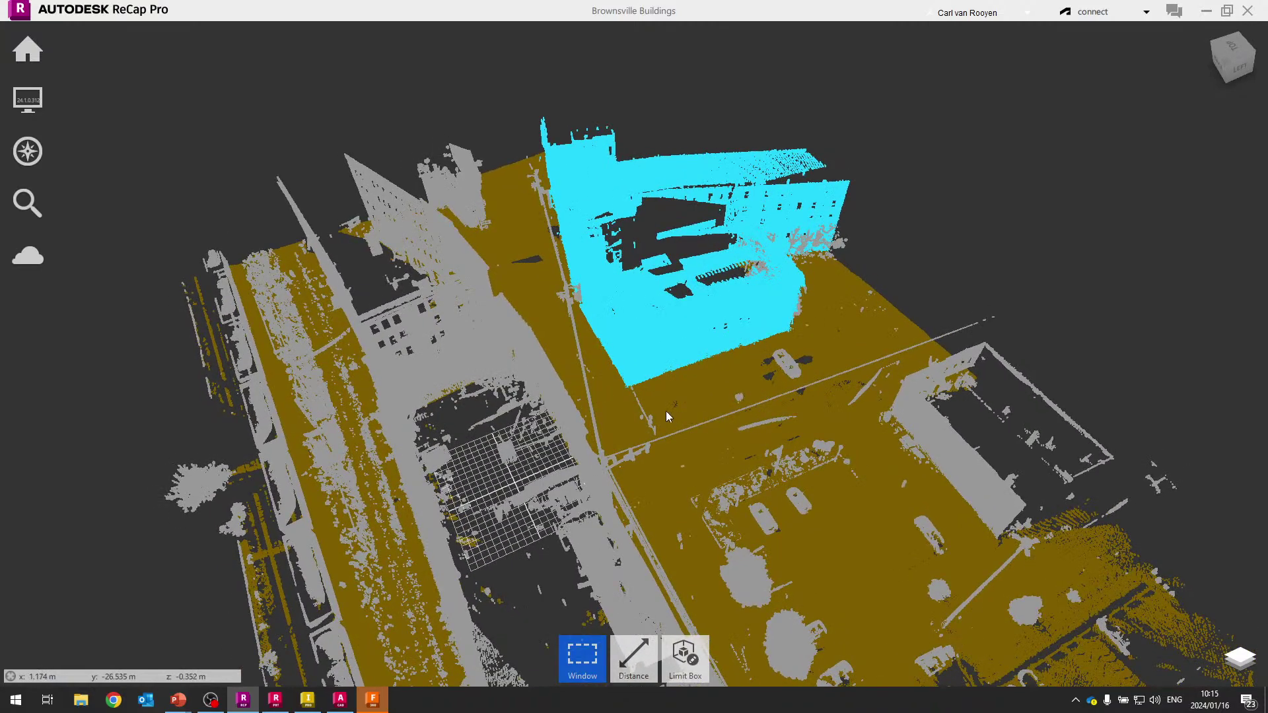
left_click_drag(700, 464, 622, 420)
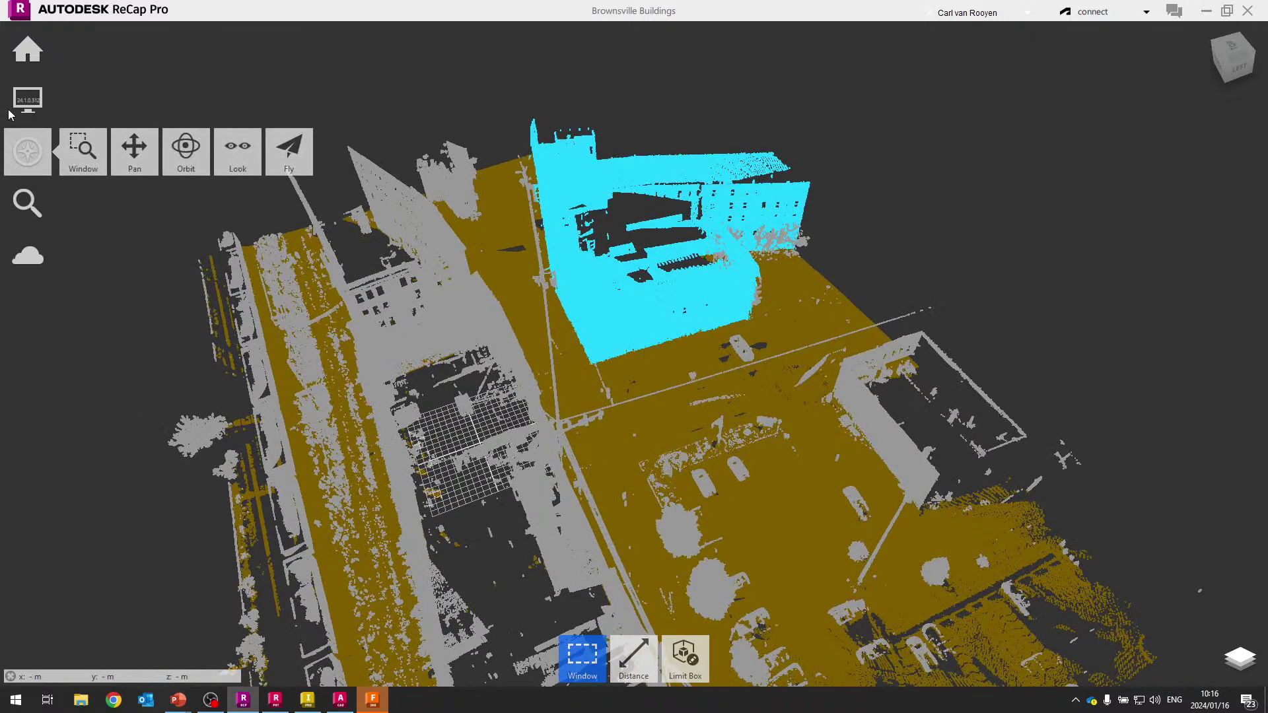
Return the point cloud's colour mode to RGB.
mouse_move(28, 100)
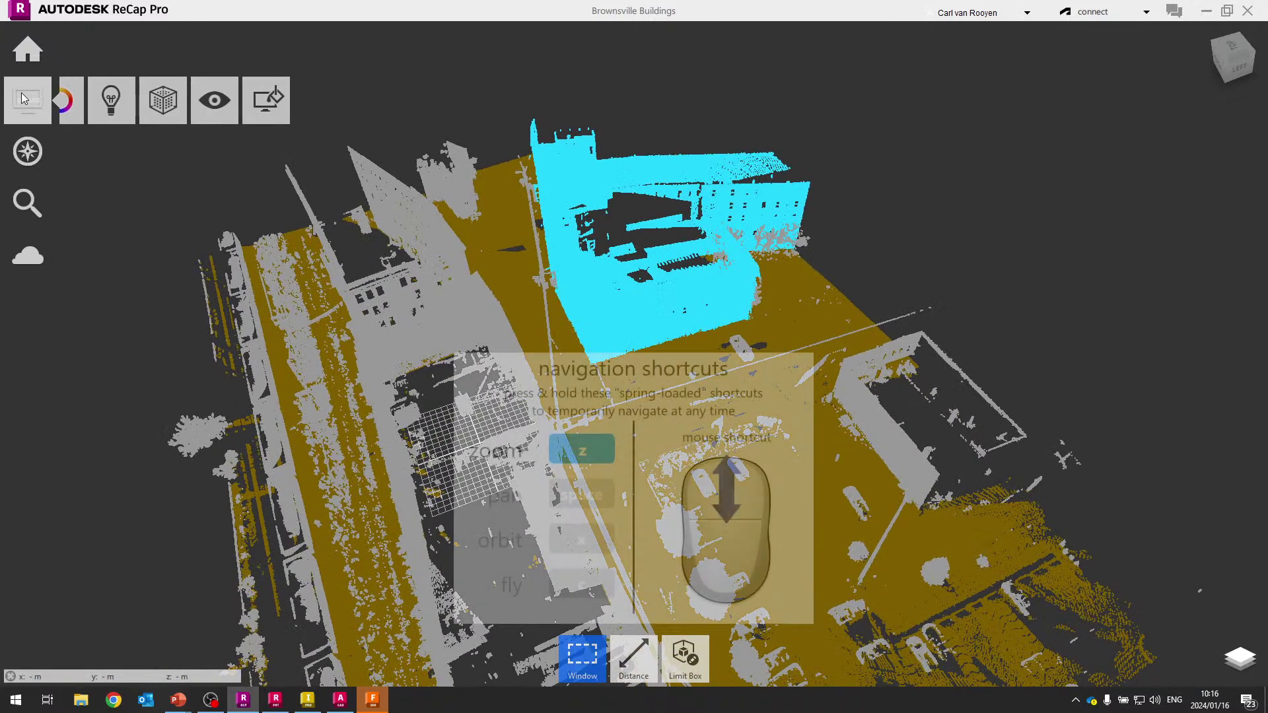
mouse_move(83, 101)
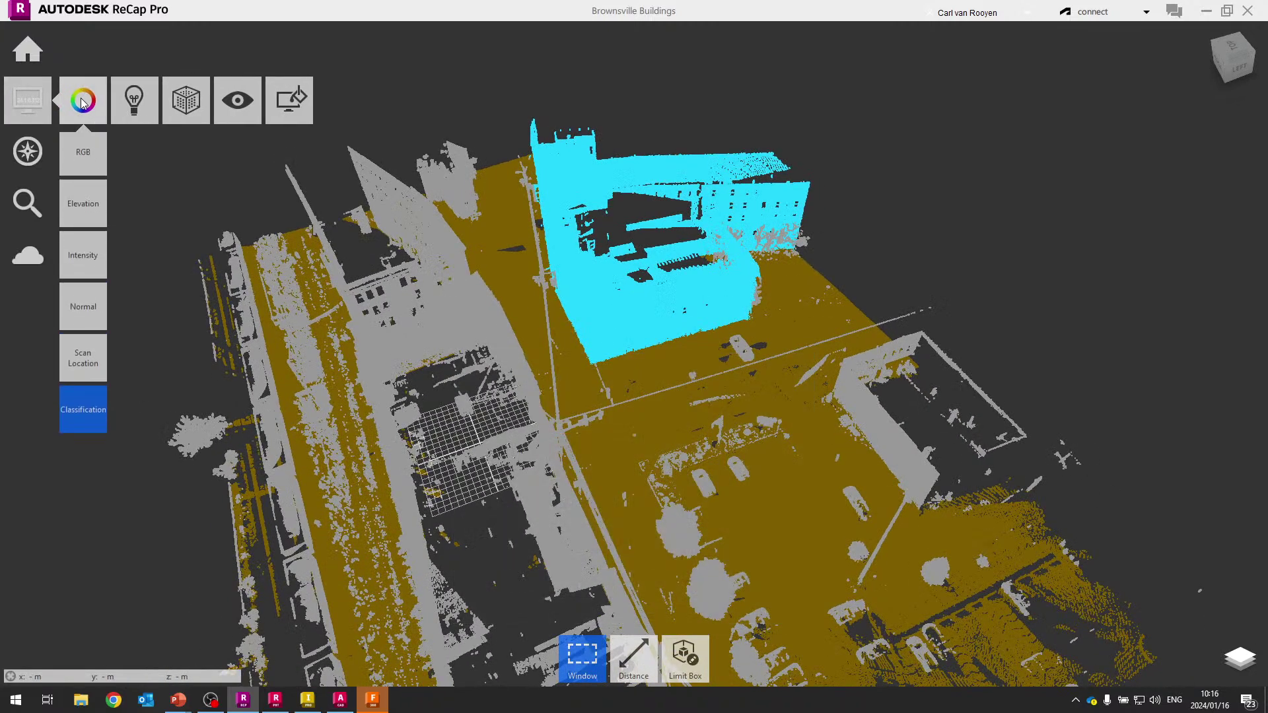
left_click(84, 158)
left_click_drag(539, 124, 542, 224)
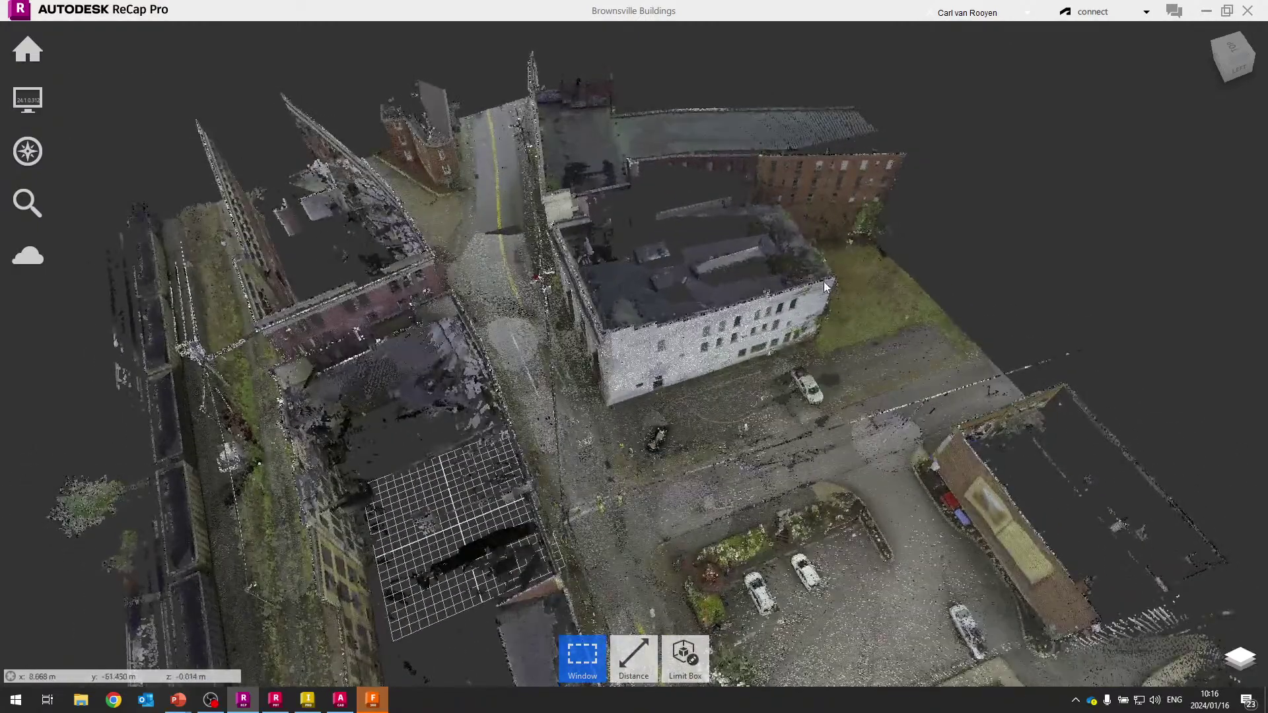
left_click_drag(825, 285, 1121, 479)
Show the list of scan regions and highlight individual regions, including Existing to Remain, in the point cloud to see their extents.
left_click(1240, 655)
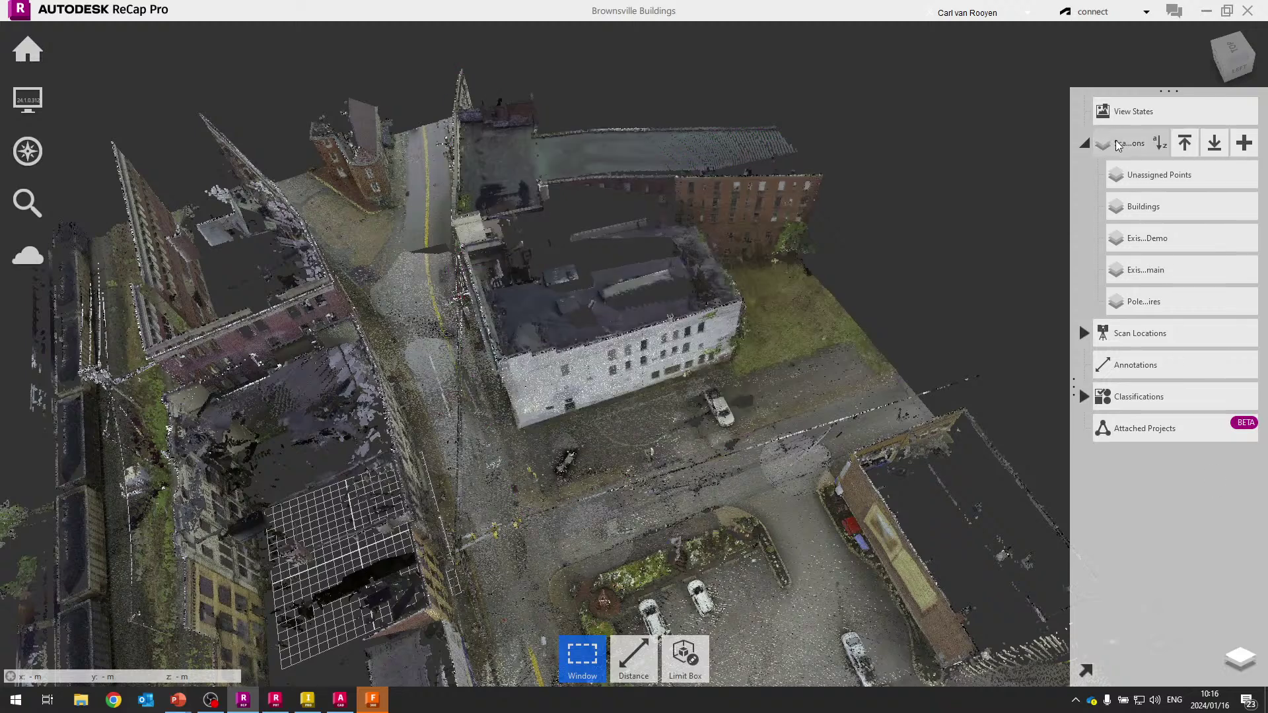
mouse_move(1111, 147)
mouse_move(1112, 210)
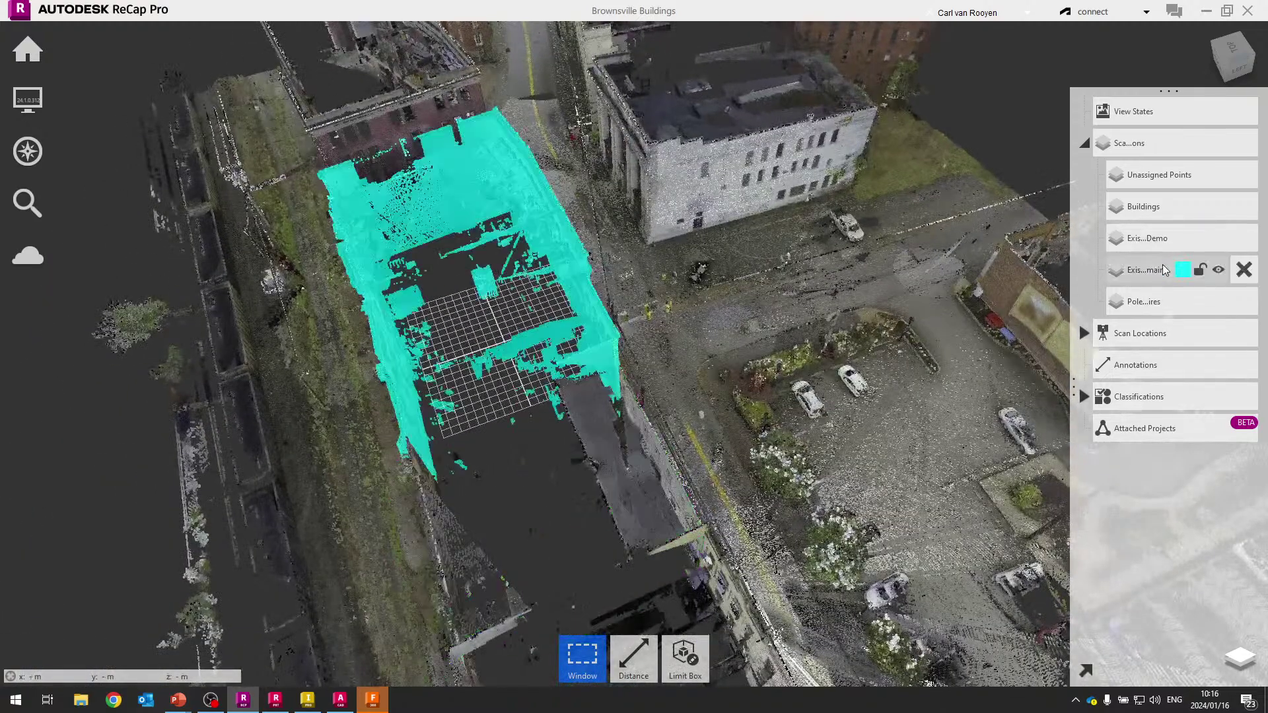
mouse_move(1156, 243)
mouse_move(1157, 272)
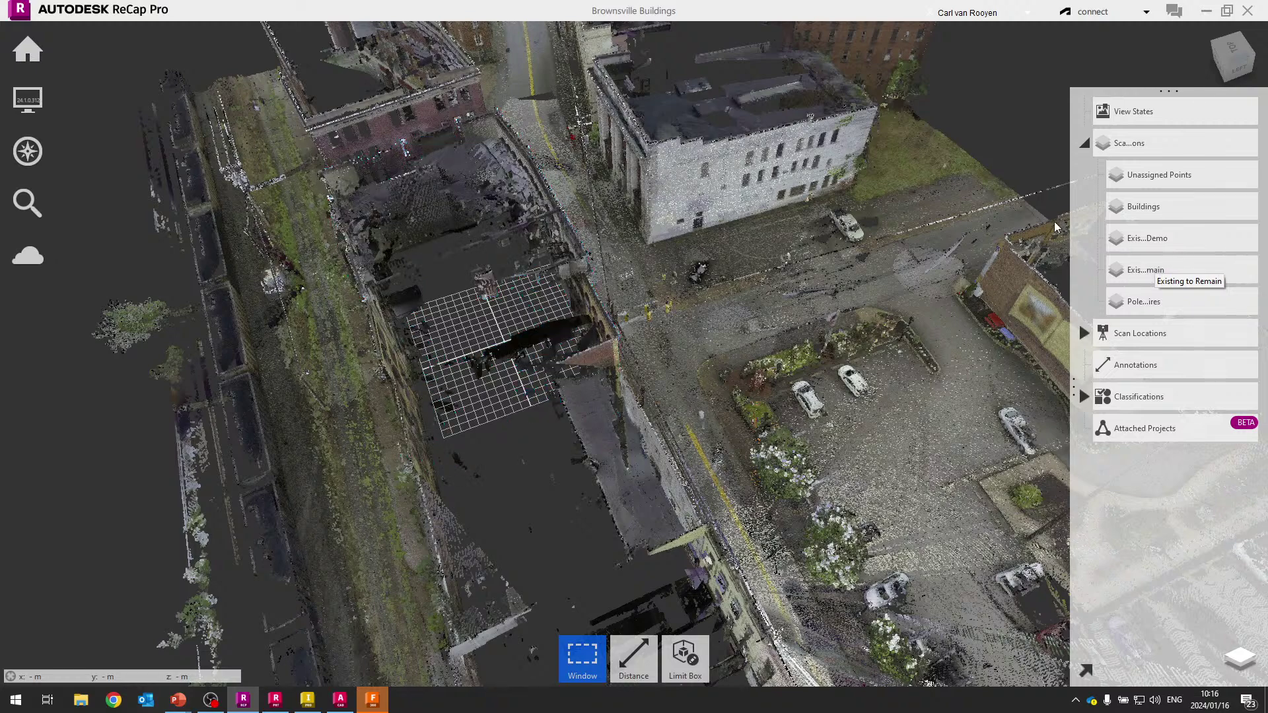
left_click_drag(1030, 317, 962, 299)
mouse_move(1200, 176)
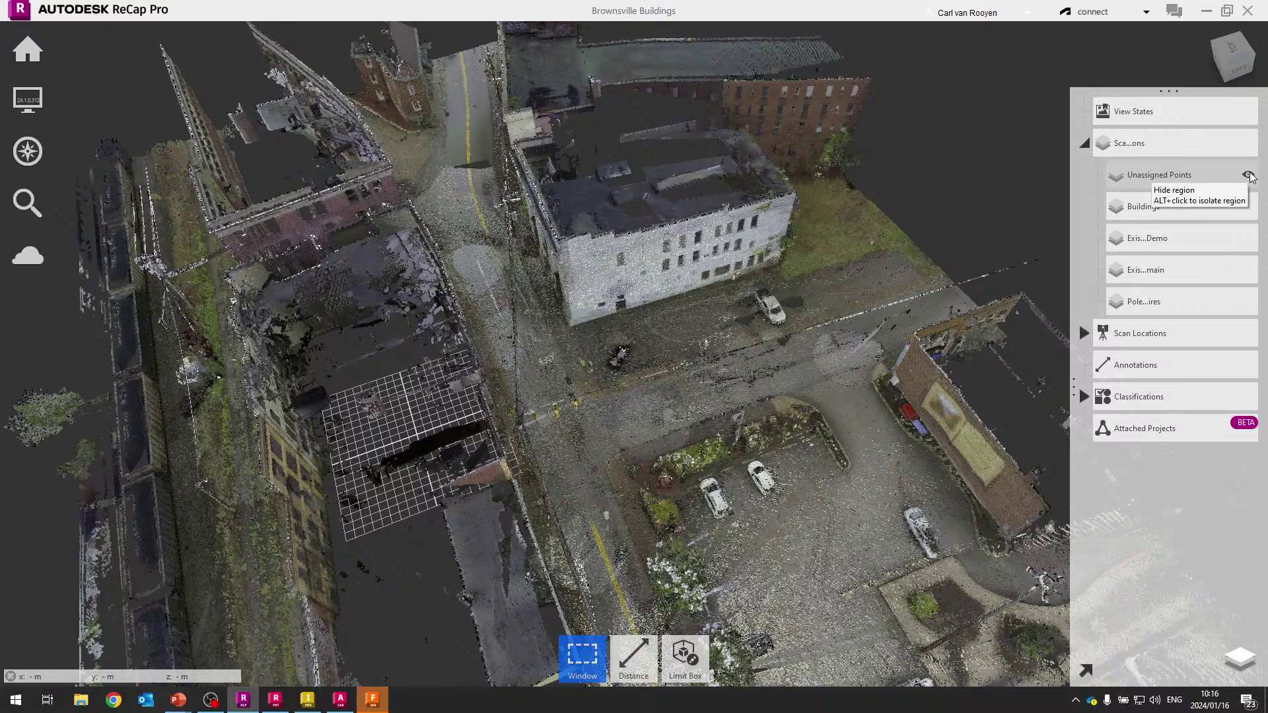
In top view, select the parking lot points up to the brick building's wall with a six-sided Fence outline.
left_click_drag(836, 382, 654, 370)
scroll(616, 352, "up", 2)
scroll(615, 352, "up", 4)
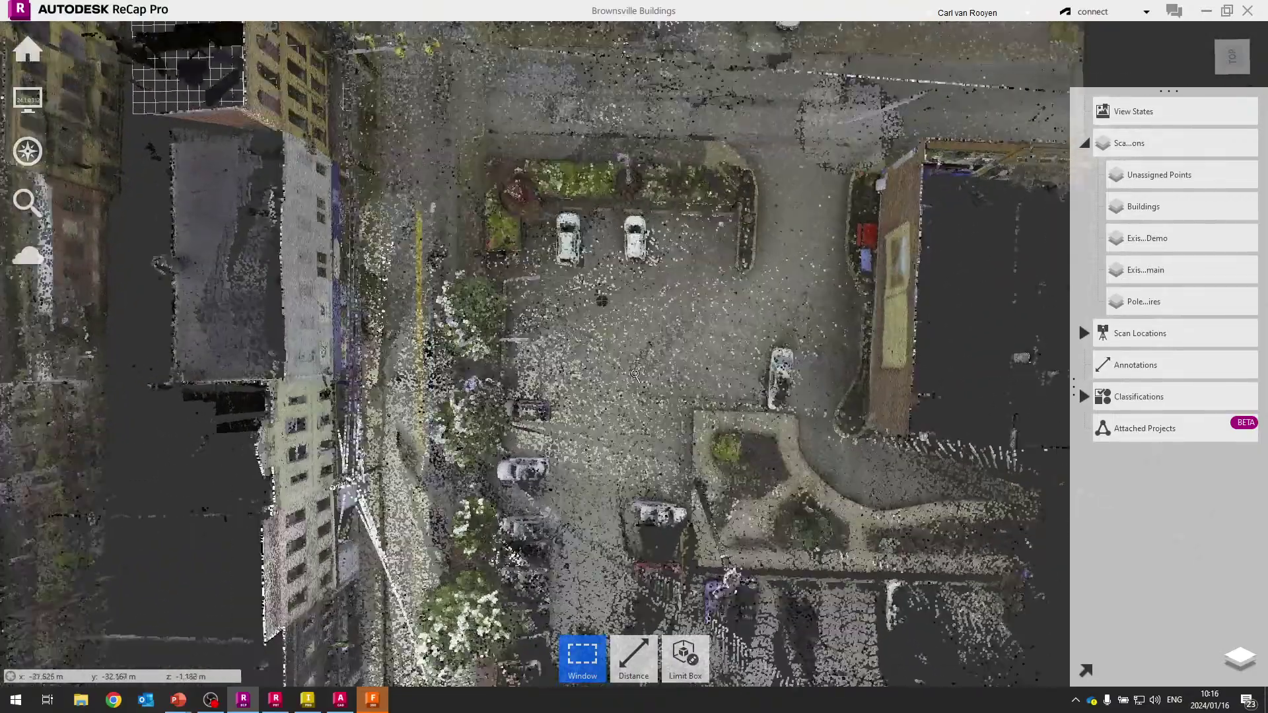
left_click_drag(635, 375, 638, 360)
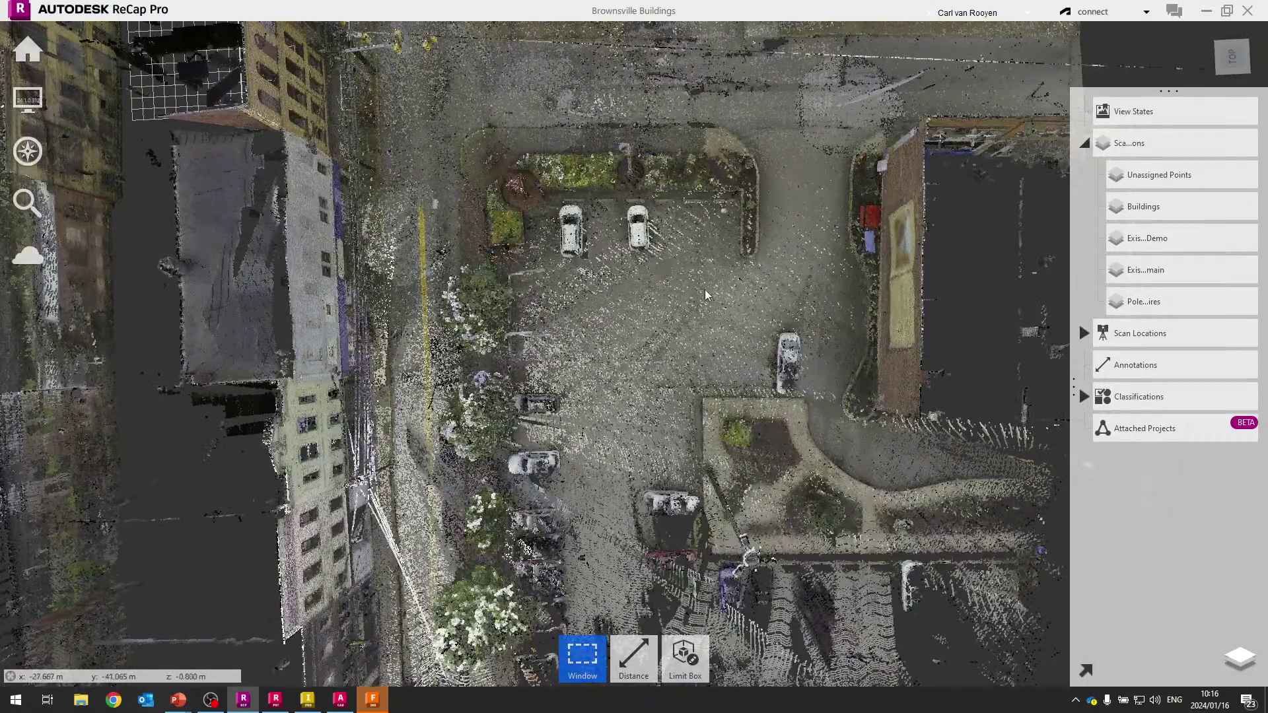
mouse_move(585, 659)
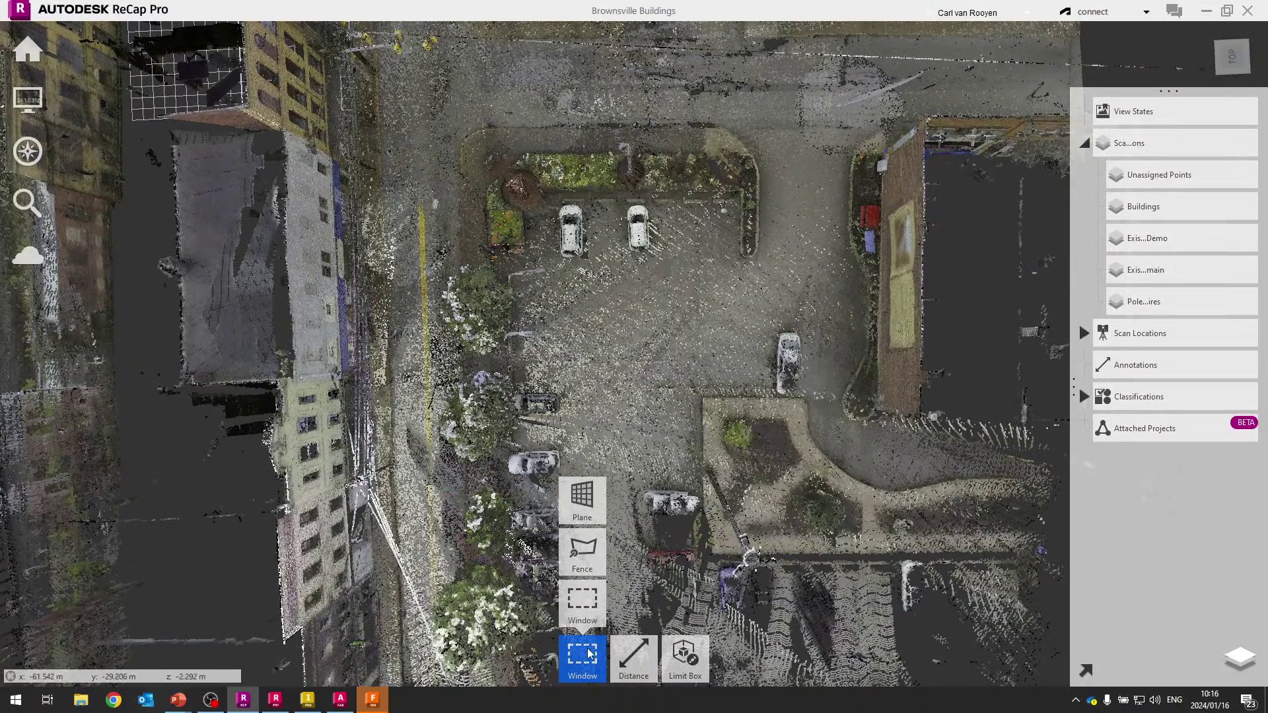
left_click(582, 561)
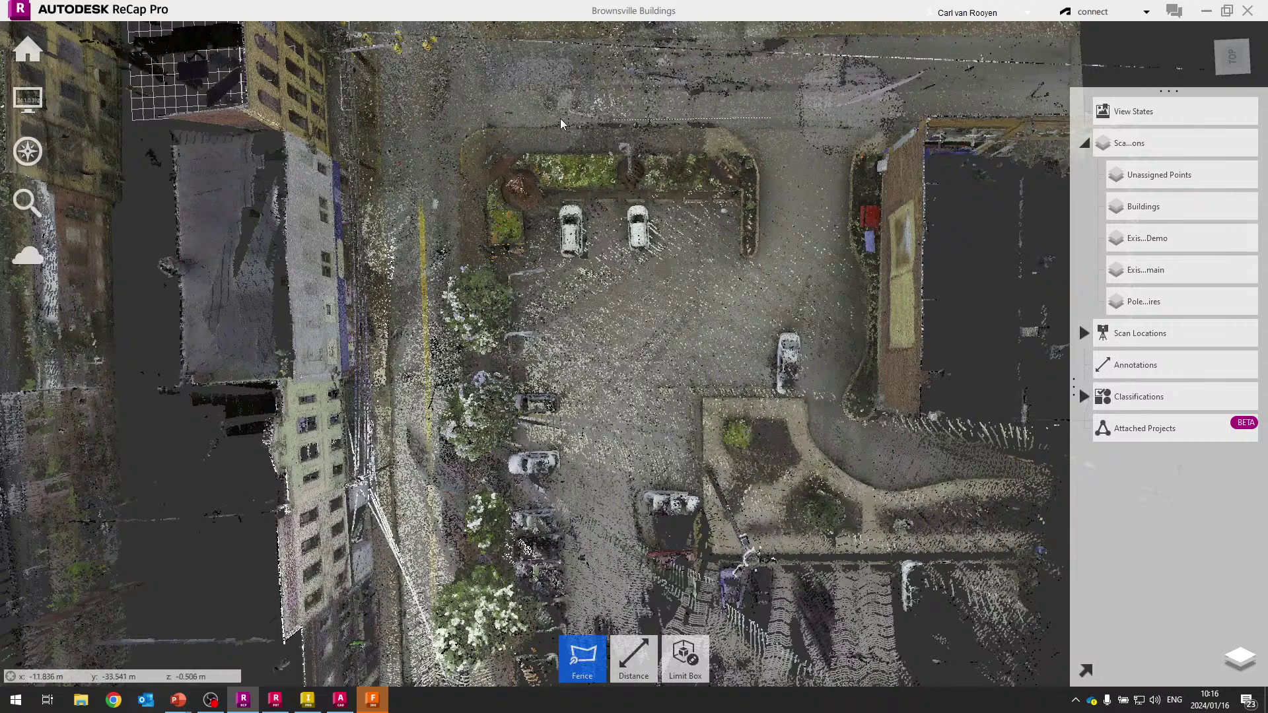
left_click(455, 124)
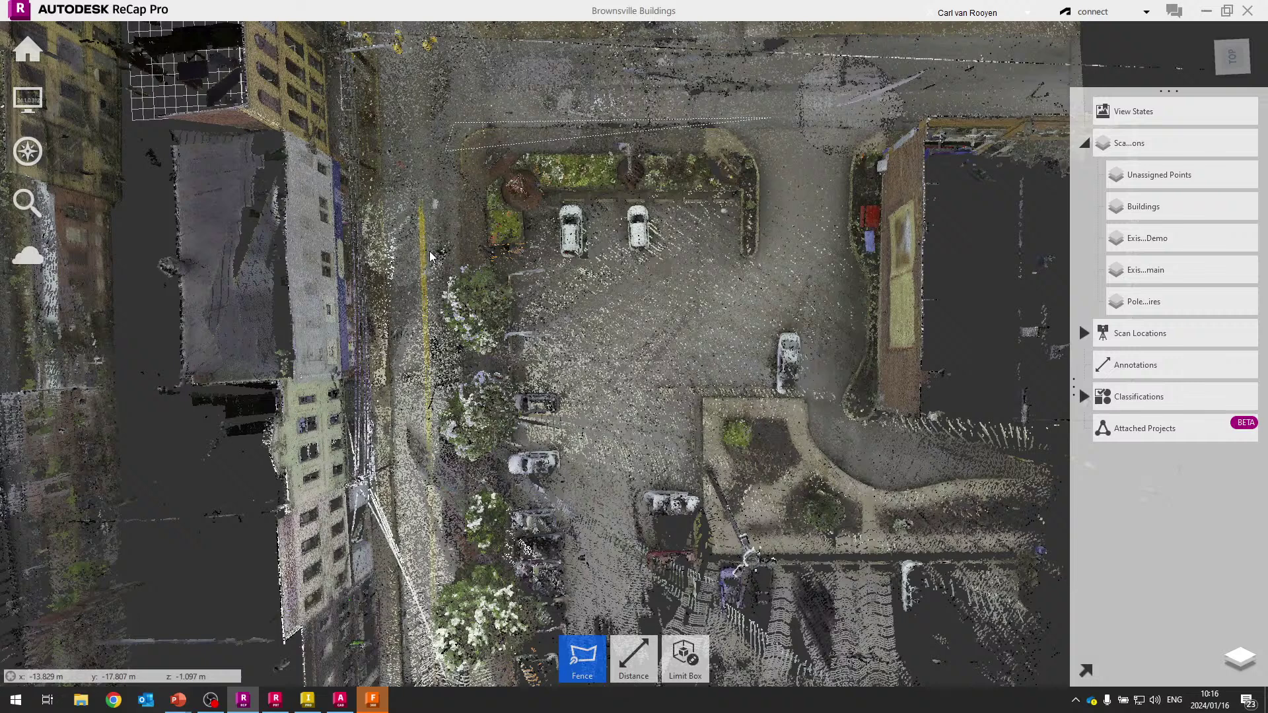
left_click(455, 405)
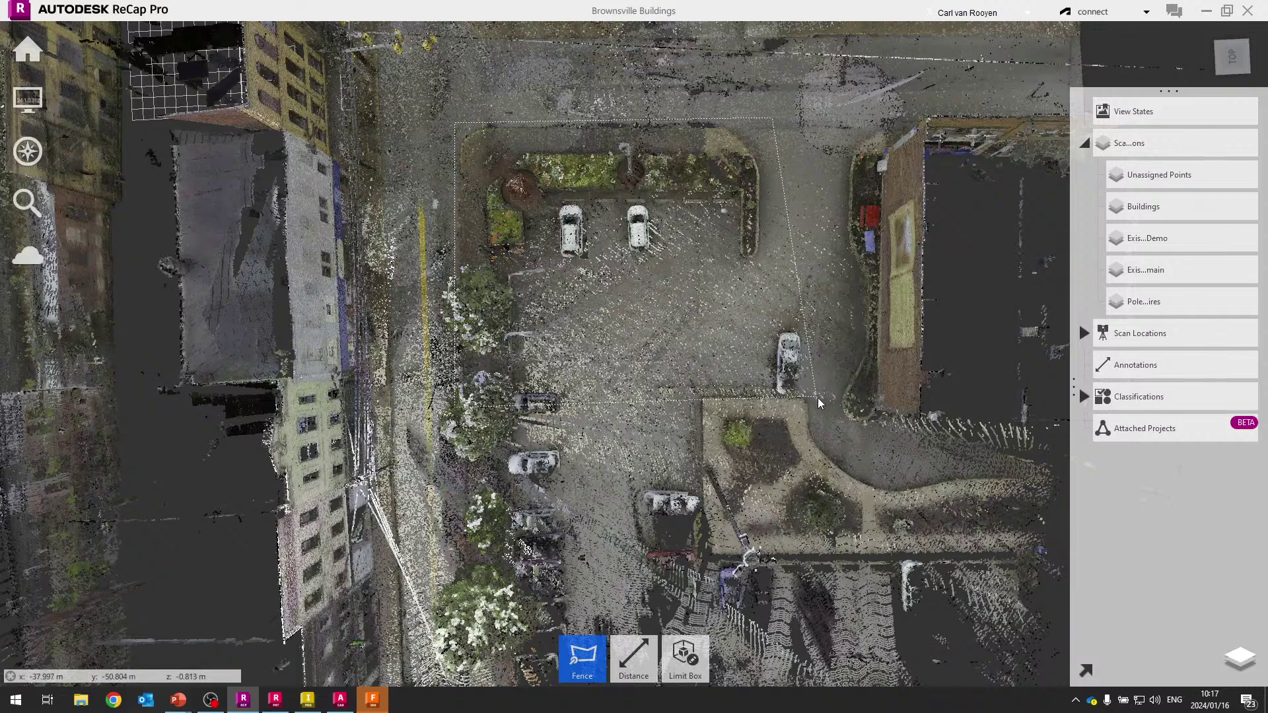
left_click(847, 422)
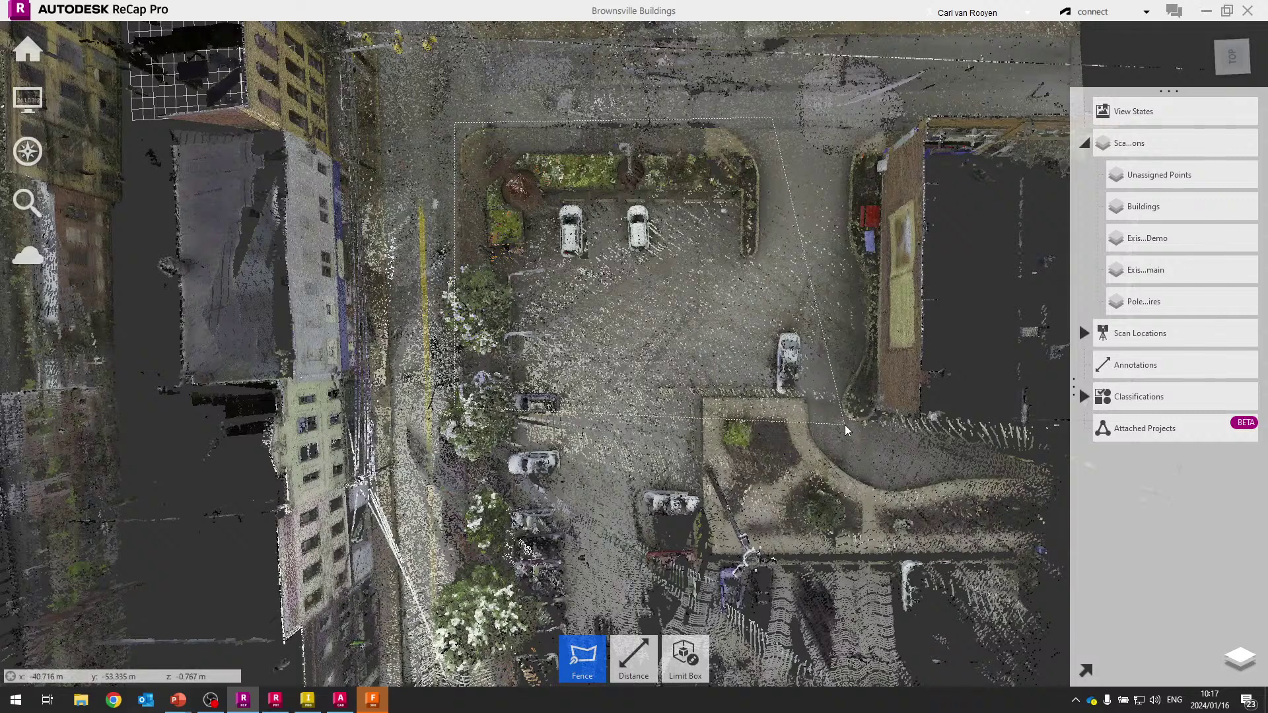
left_click(877, 363)
double_click(844, 154)
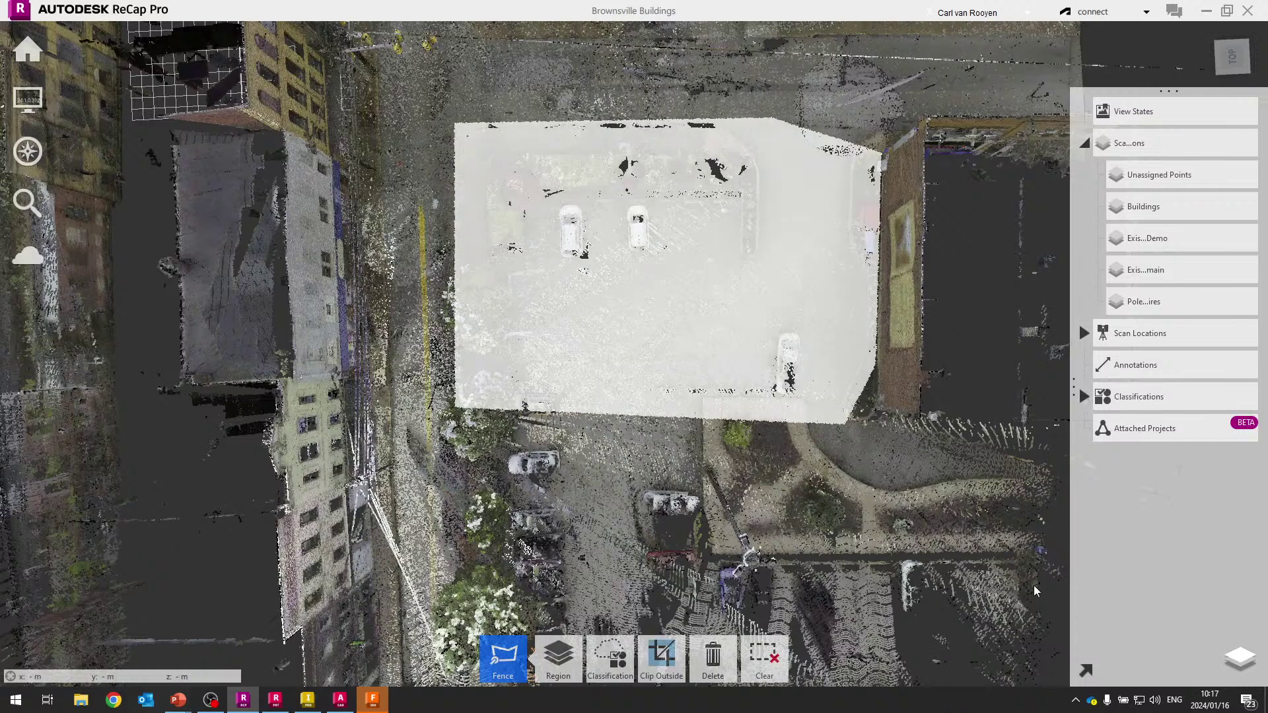
Assign the fence-selected points to a new region named Parking lot and highlight that region in the point cloud.
left_click(560, 674)
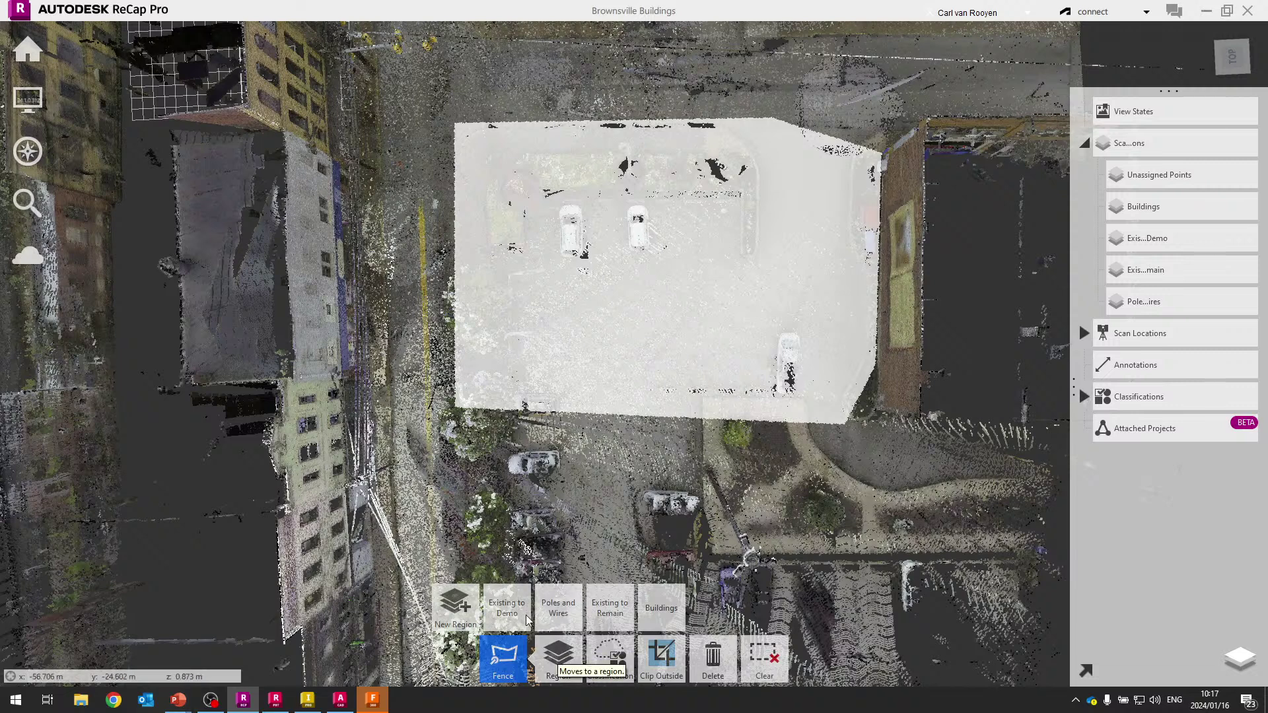
left_click(455, 611)
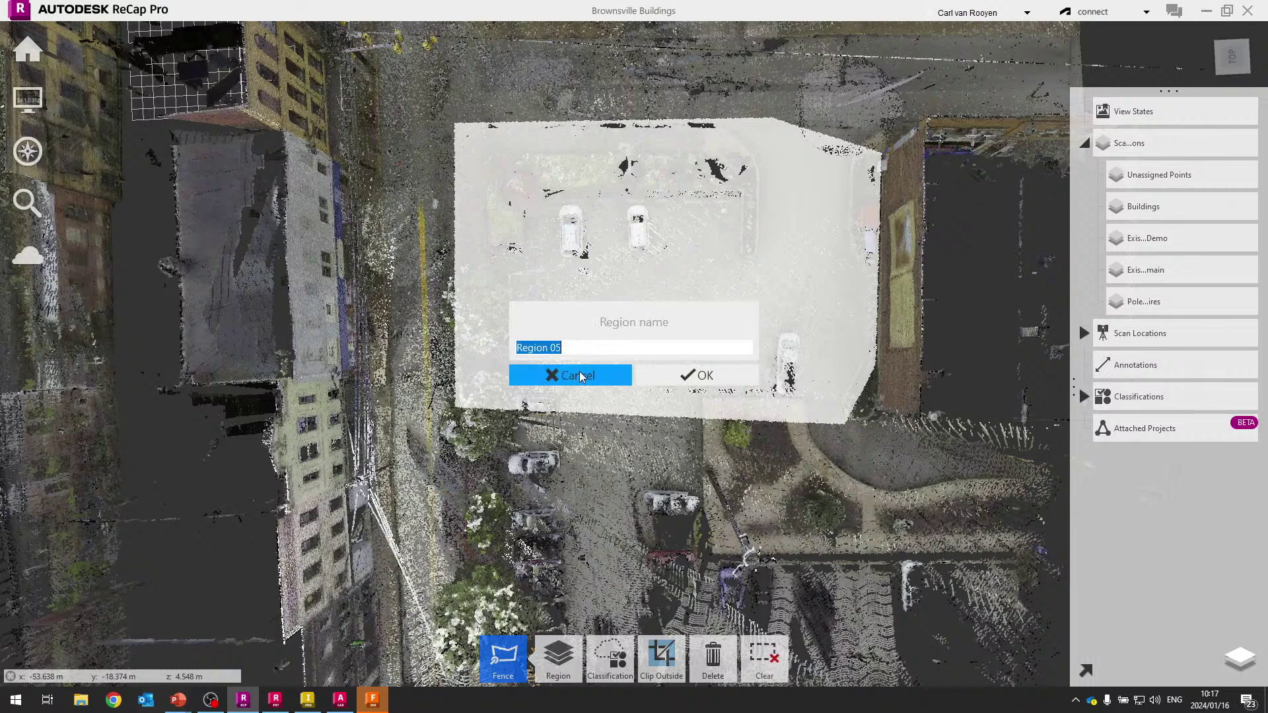
type("Parking lot")
left_click(695, 375)
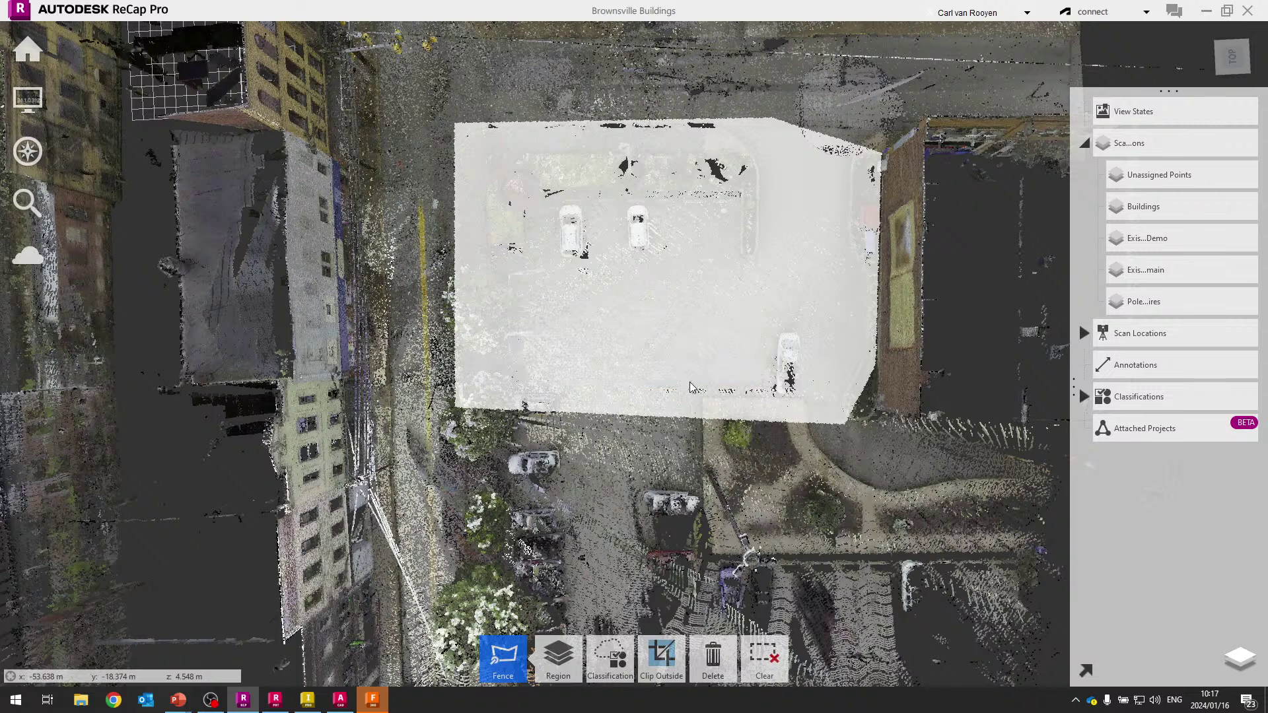
mouse_move(1166, 303)
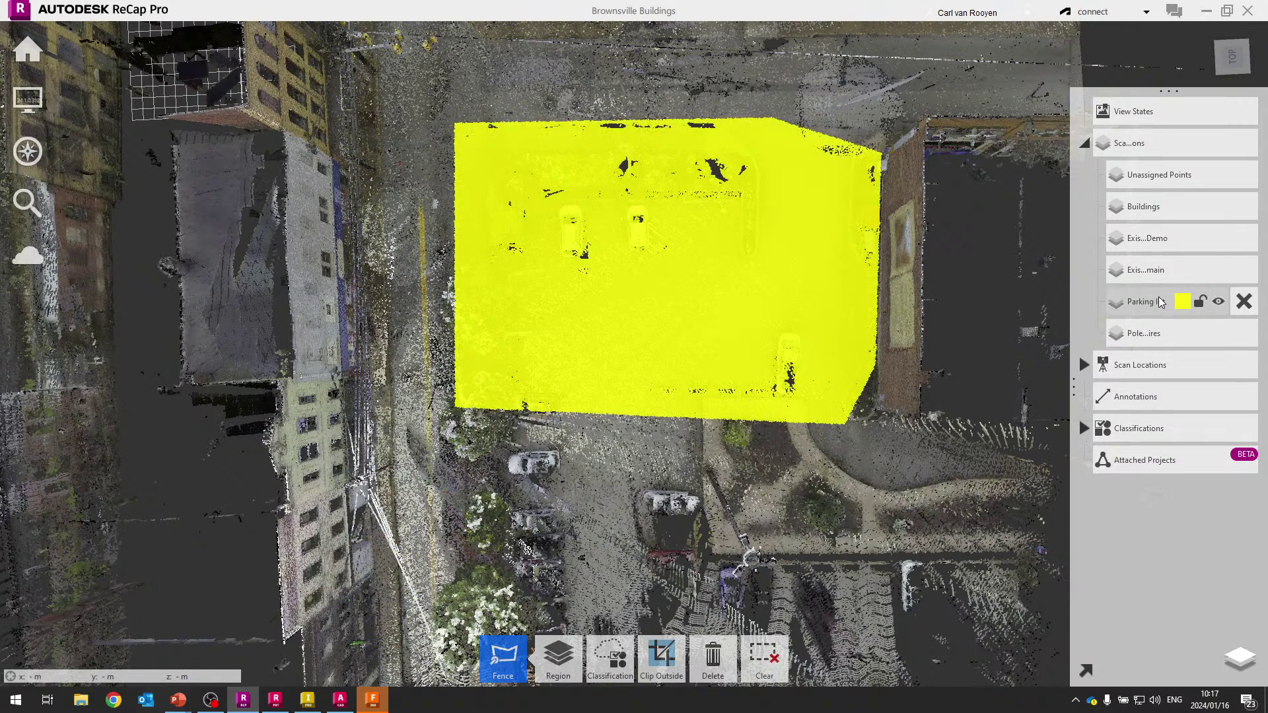
Hide the Unassigned Points and view the remaining regions around the parking lot from an oblique angle.
left_click(1248, 175)
scroll(645, 489, "down", 5)
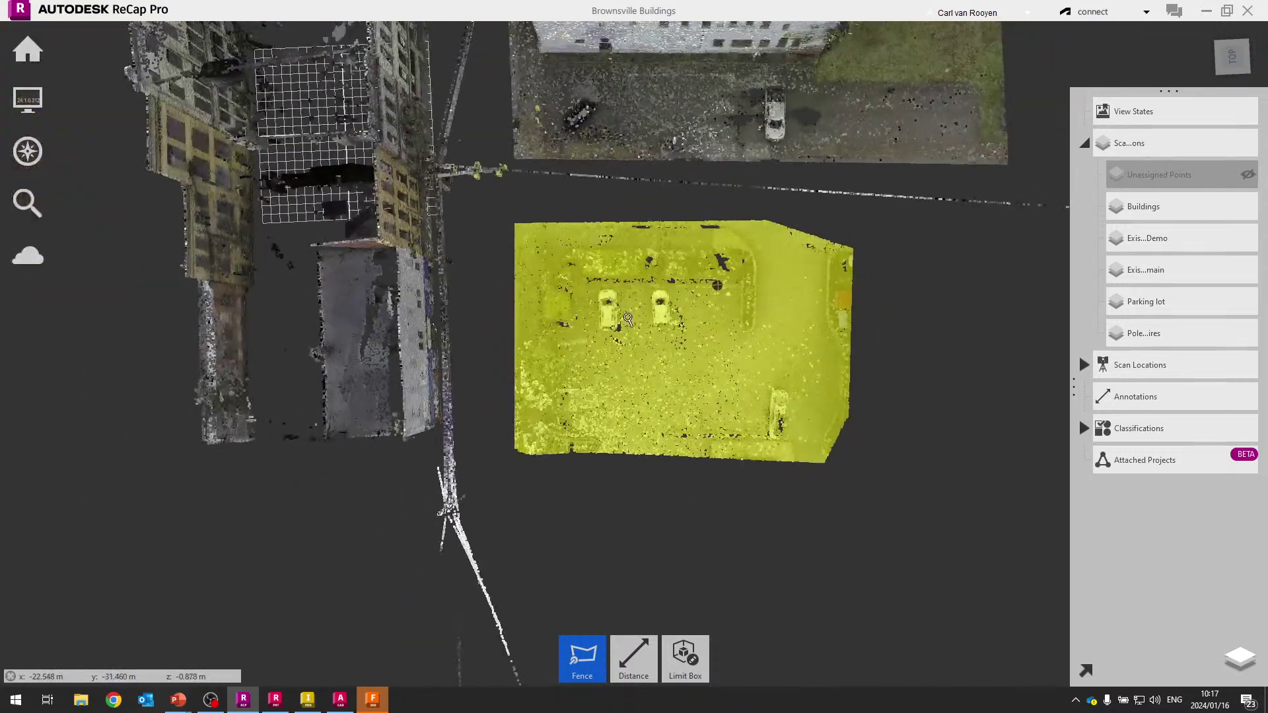
left_click_drag(645, 489, 652, 523)
left_click(655, 530)
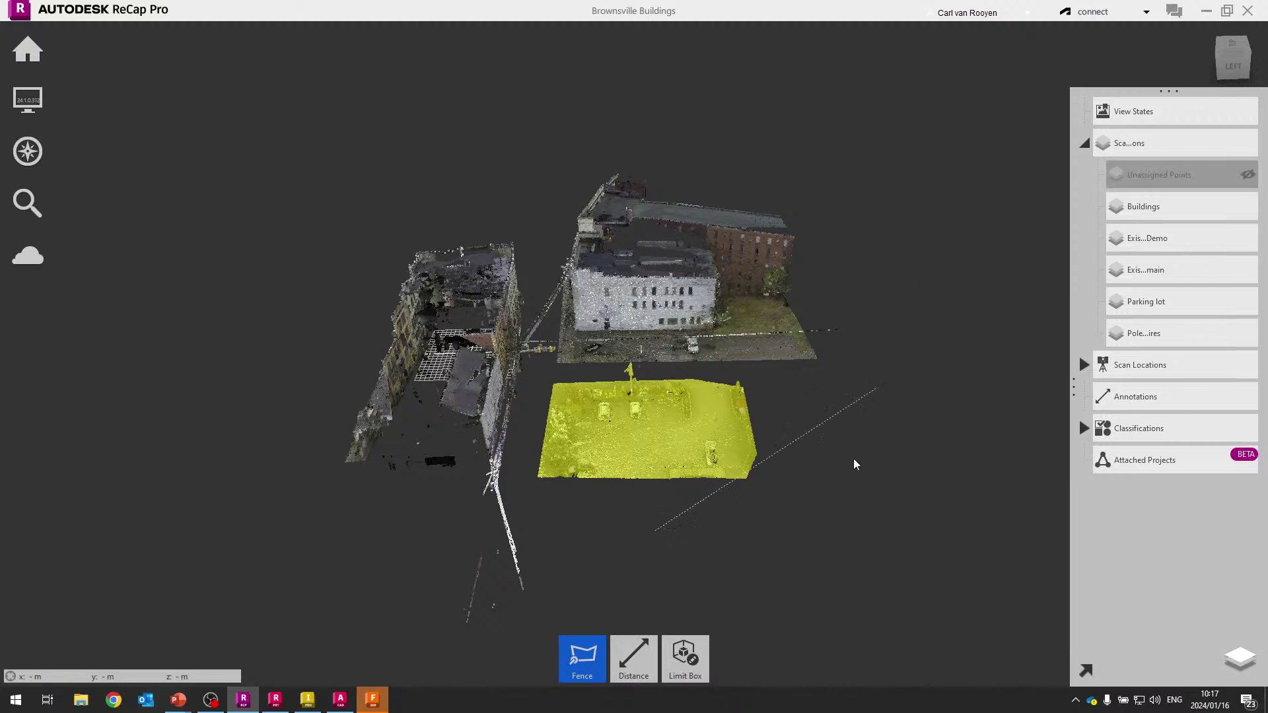
Isolate the Parking lot region by hiding the Buildings, Existing to Demo, Existing to Remain, and Poles and Wires regions.
mouse_move(1142, 217)
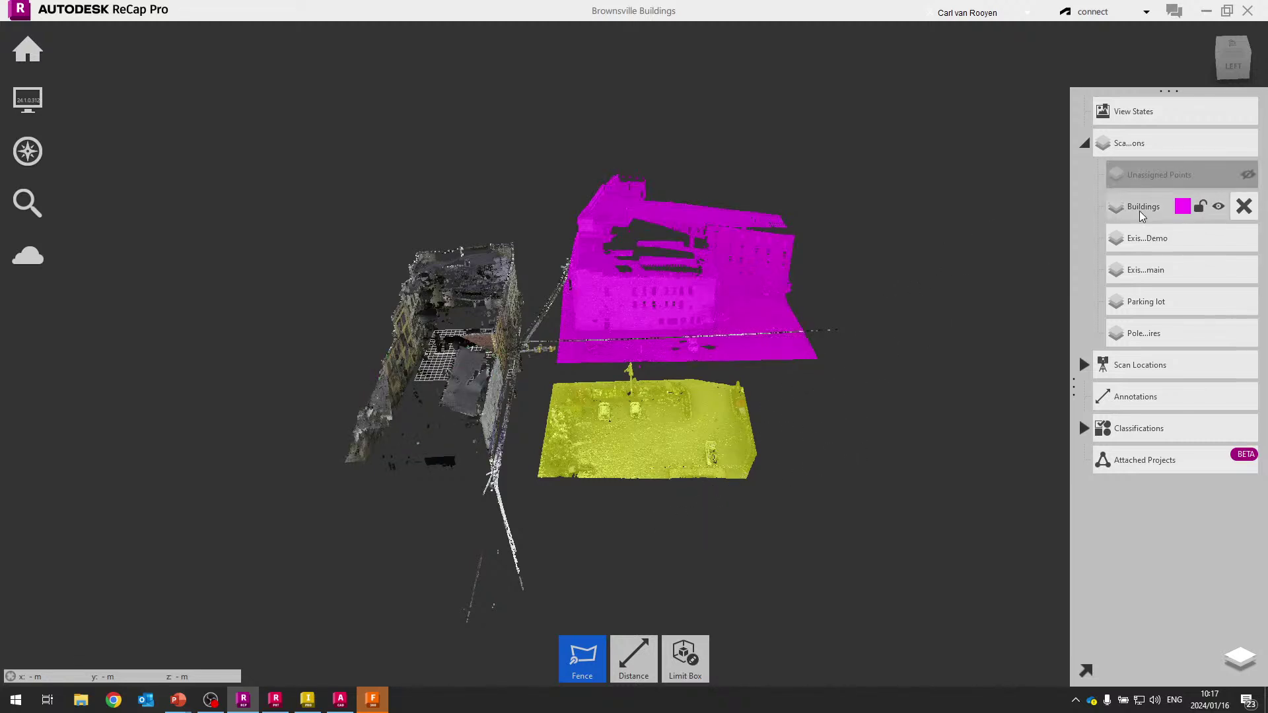
left_click(1219, 209)
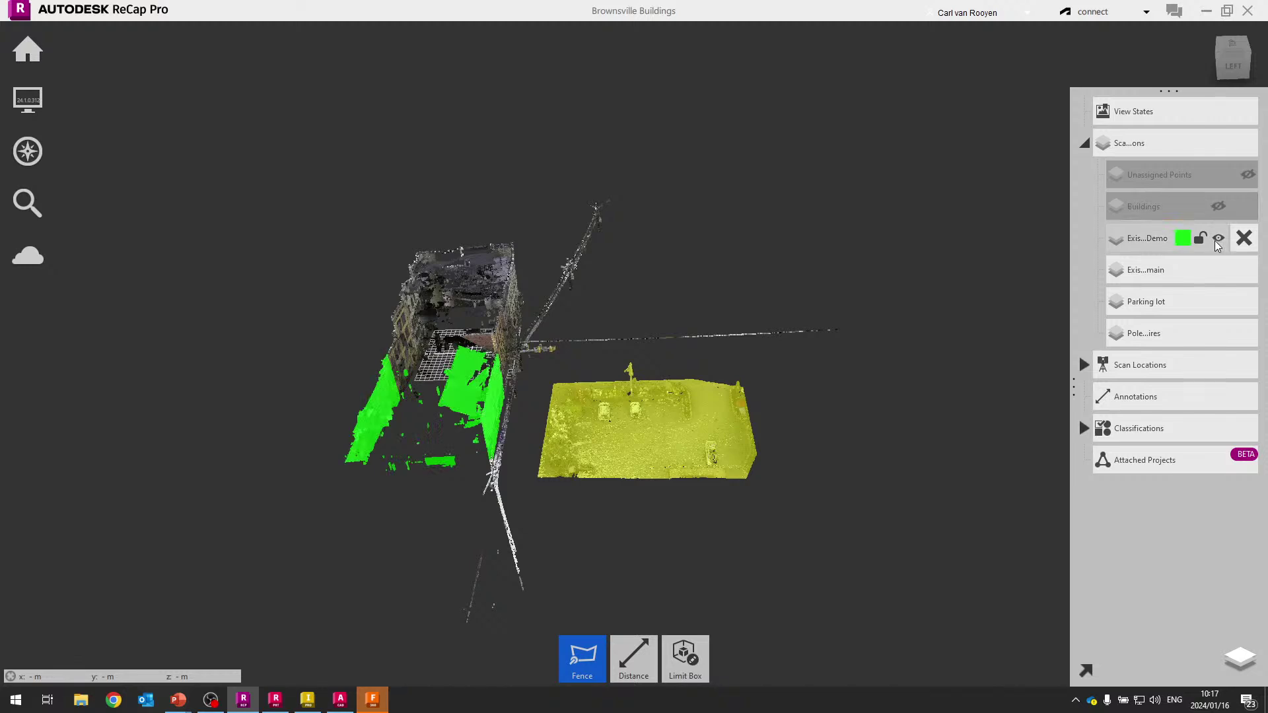
left_click(1219, 239)
left_click(1218, 271)
mouse_move(1217, 308)
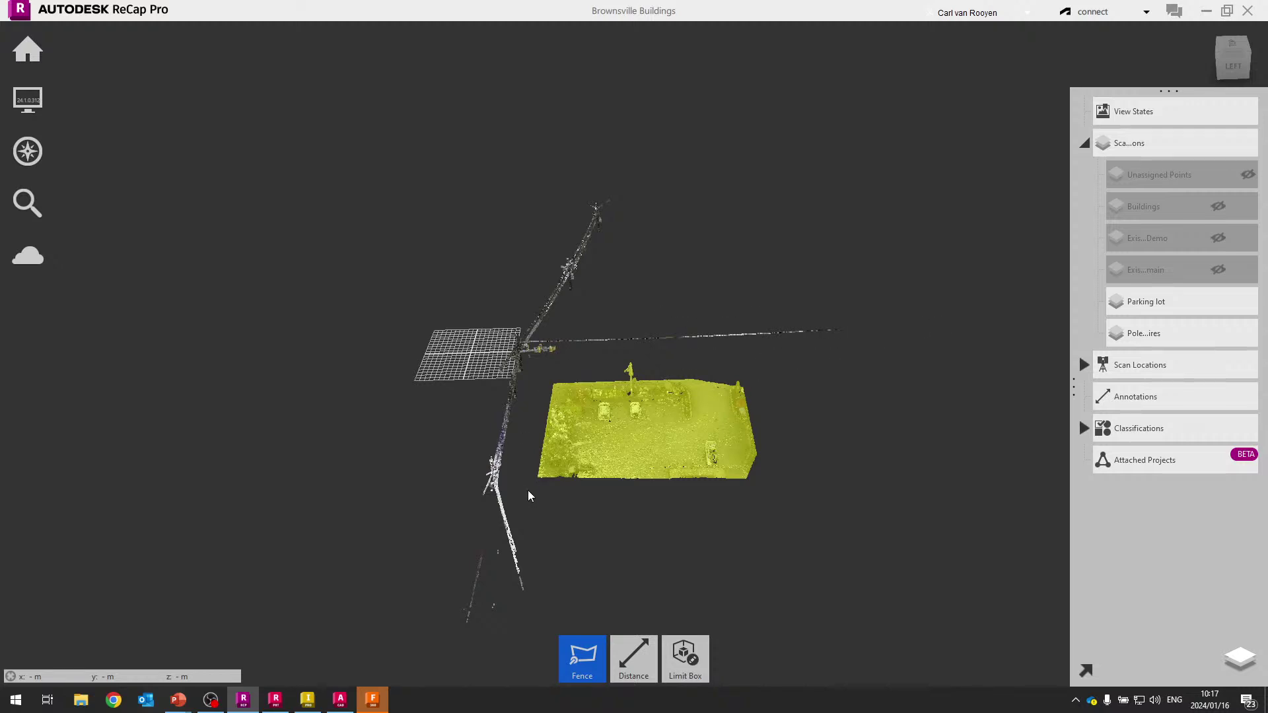
left_click_drag(792, 474, 742, 401)
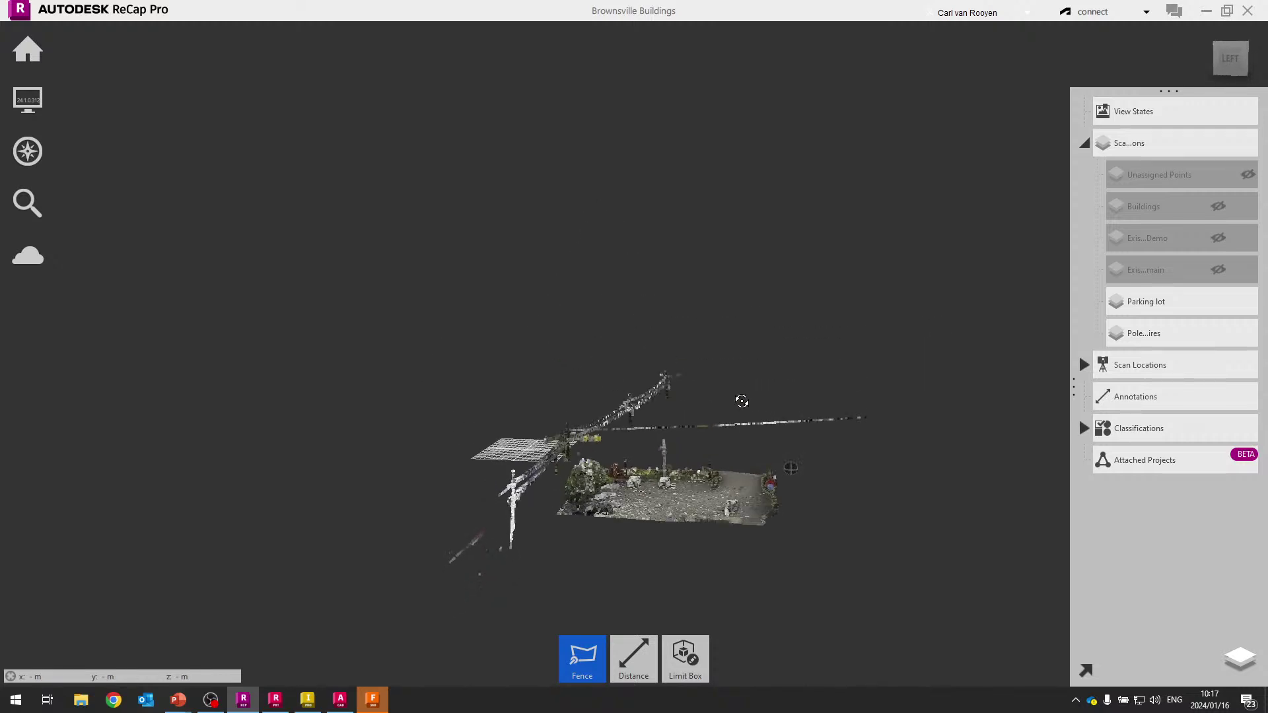
scroll(512, 497, "up", 3)
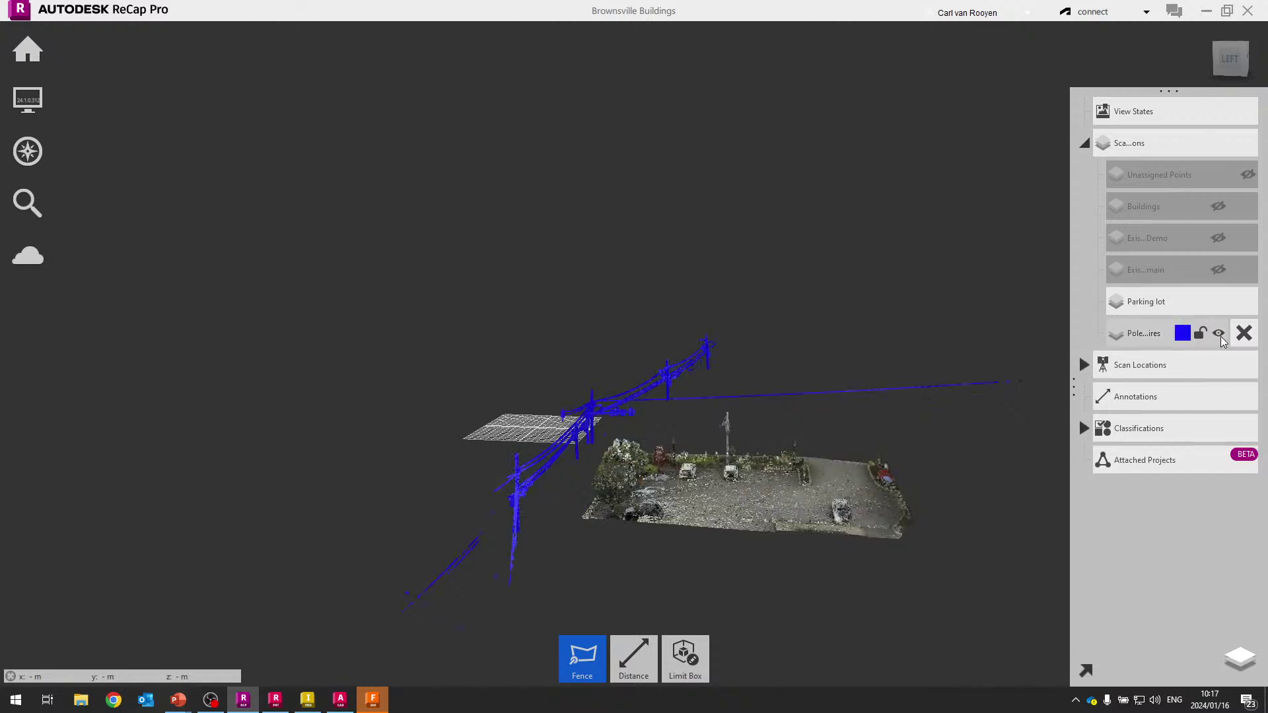
left_click(1219, 333)
left_click_drag(727, 438, 679, 455)
scroll(678, 455, "up", 1)
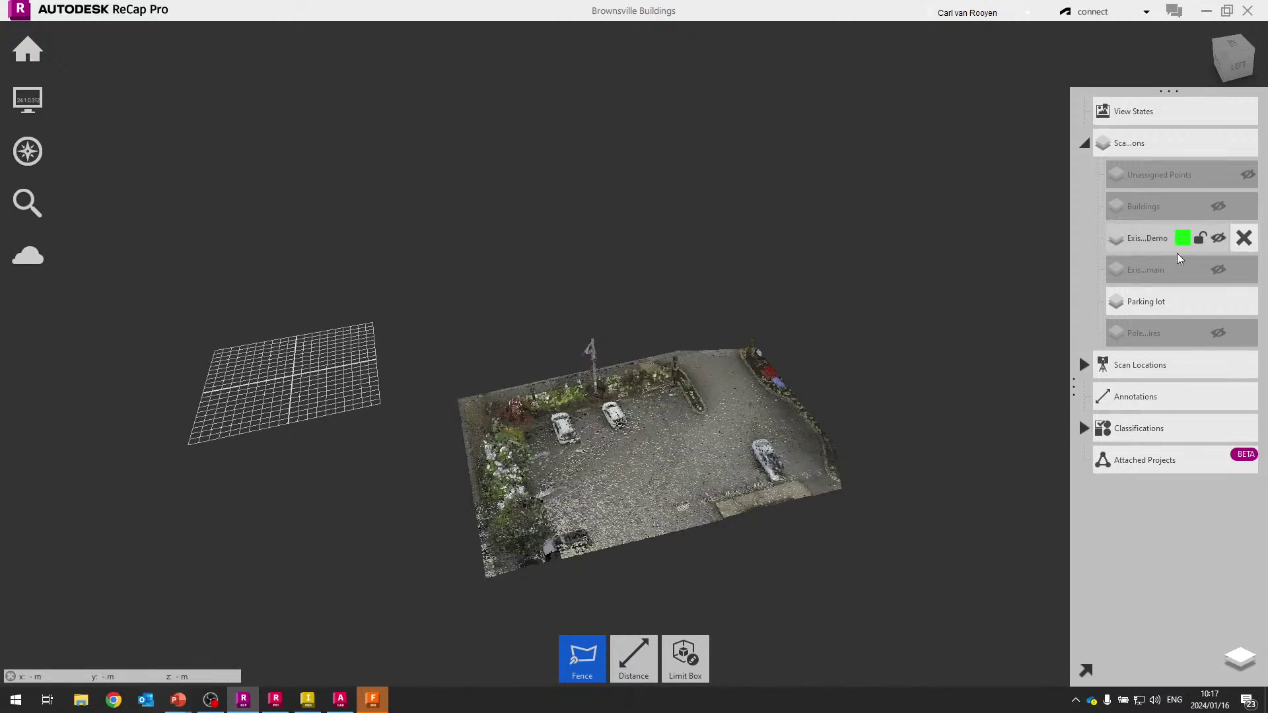
Show all the hidden scan regions and the Unassigned Points again.
left_click(1218, 332)
left_click(1219, 238)
left_click(1219, 206)
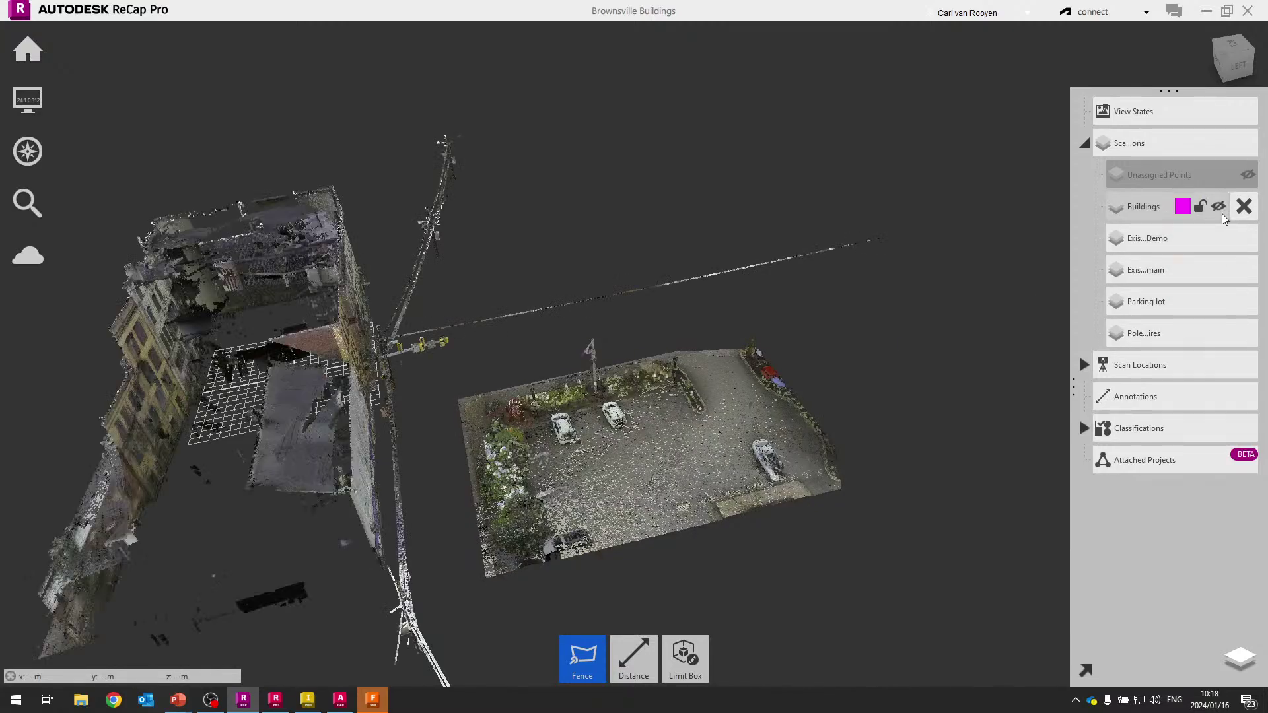
left_click(1247, 174)
left_click_drag(812, 370, 659, 597)
Start editing the limit box and lower its top face to about z 11.3 m, cutting off the building roofs.
mouse_move(685, 657)
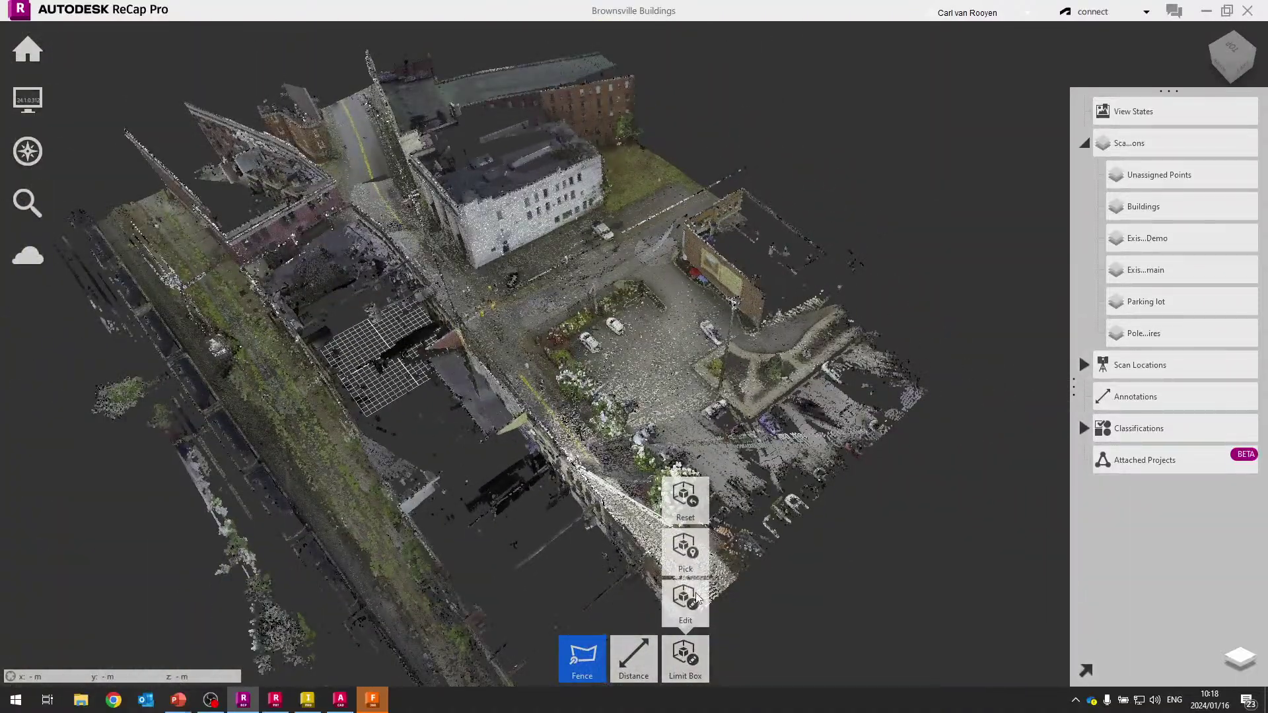
left_click(694, 654)
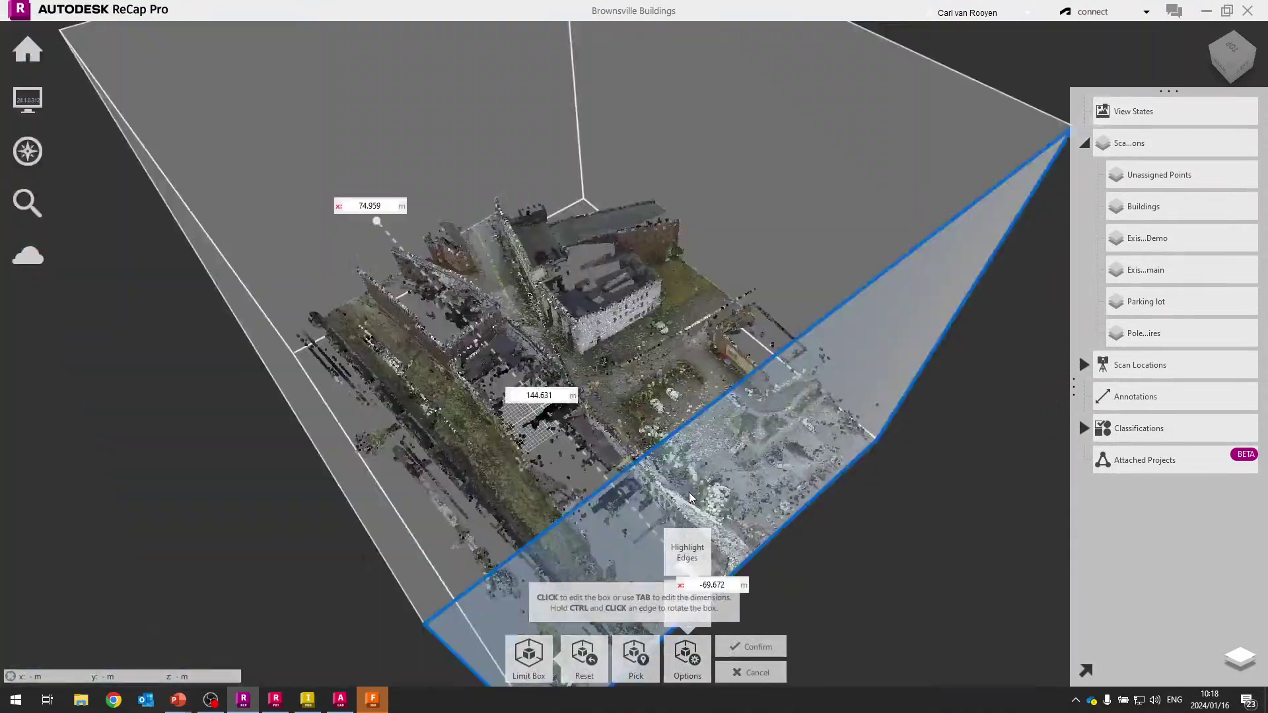
left_click_drag(519, 396, 646, 409)
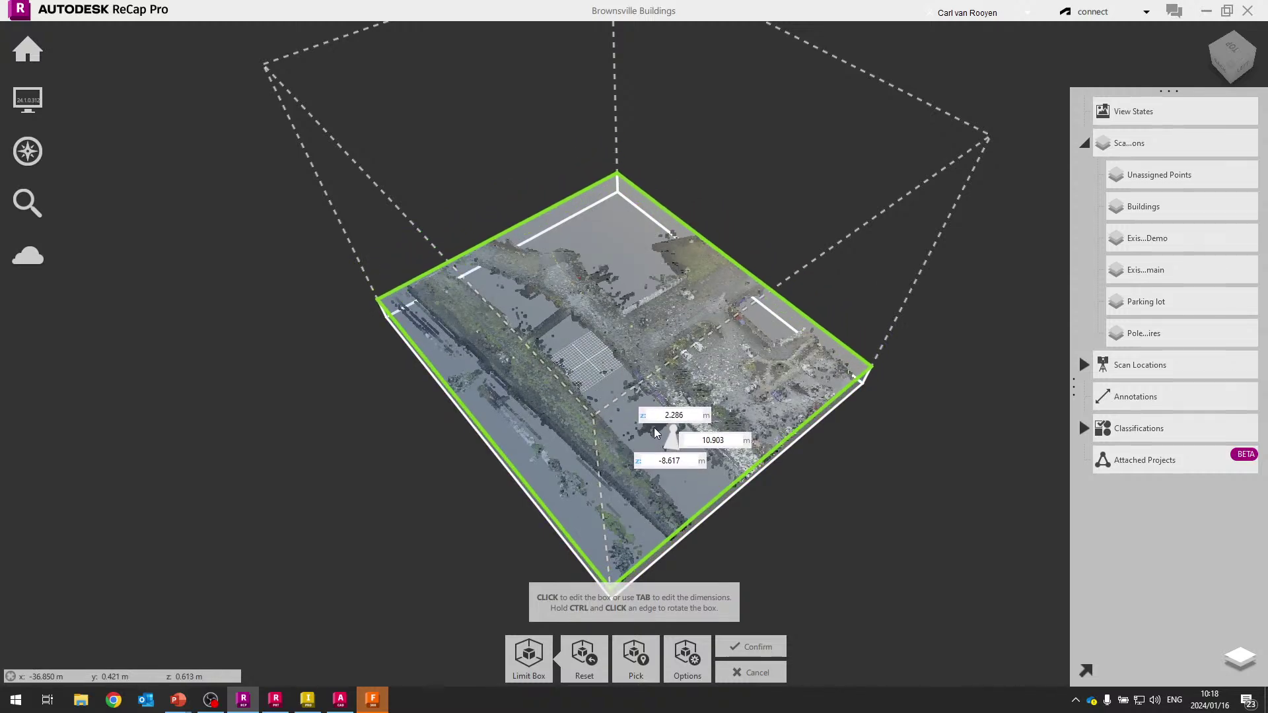
left_click_drag(656, 433, 651, 407)
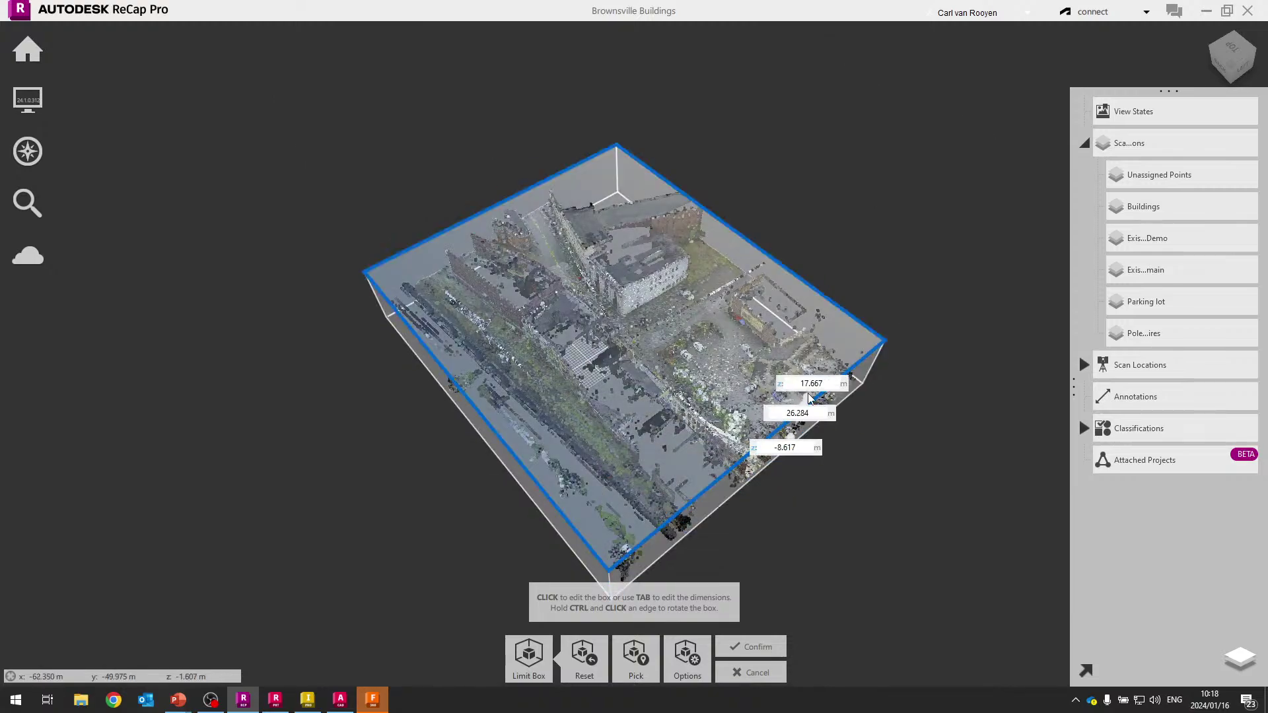
scroll(915, 408, "down", 3)
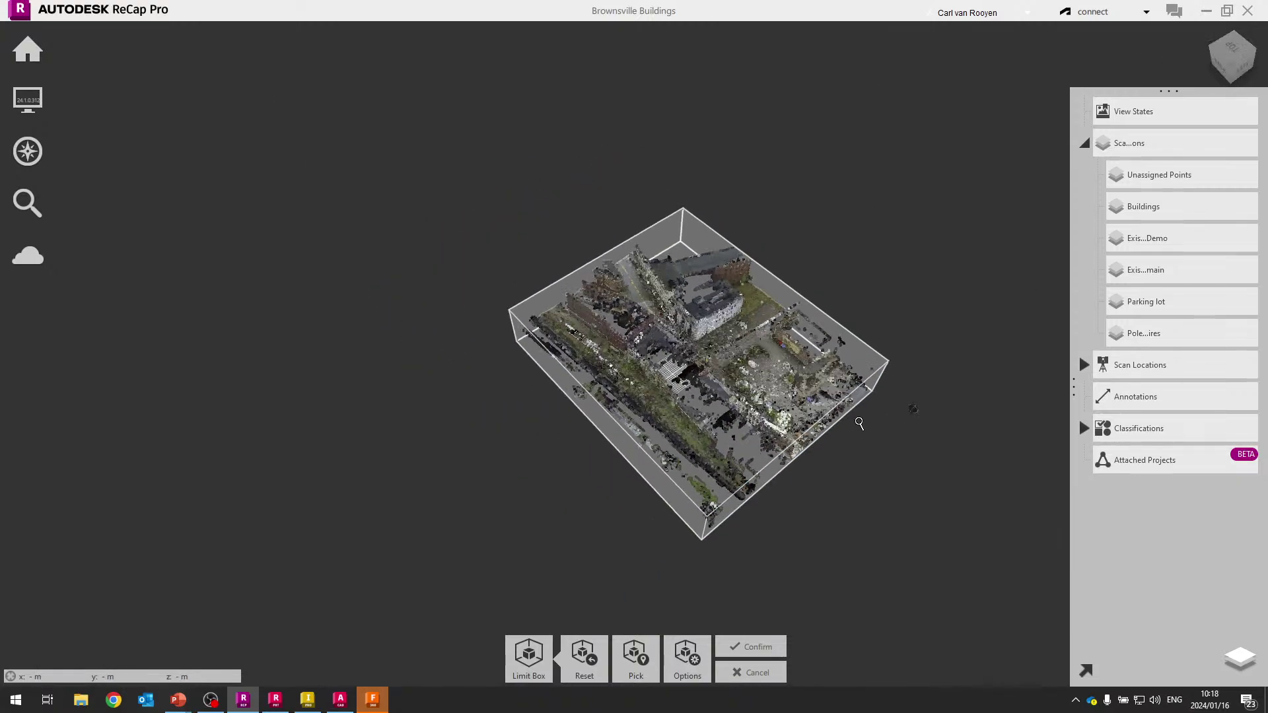
scroll(859, 423, "up", 5)
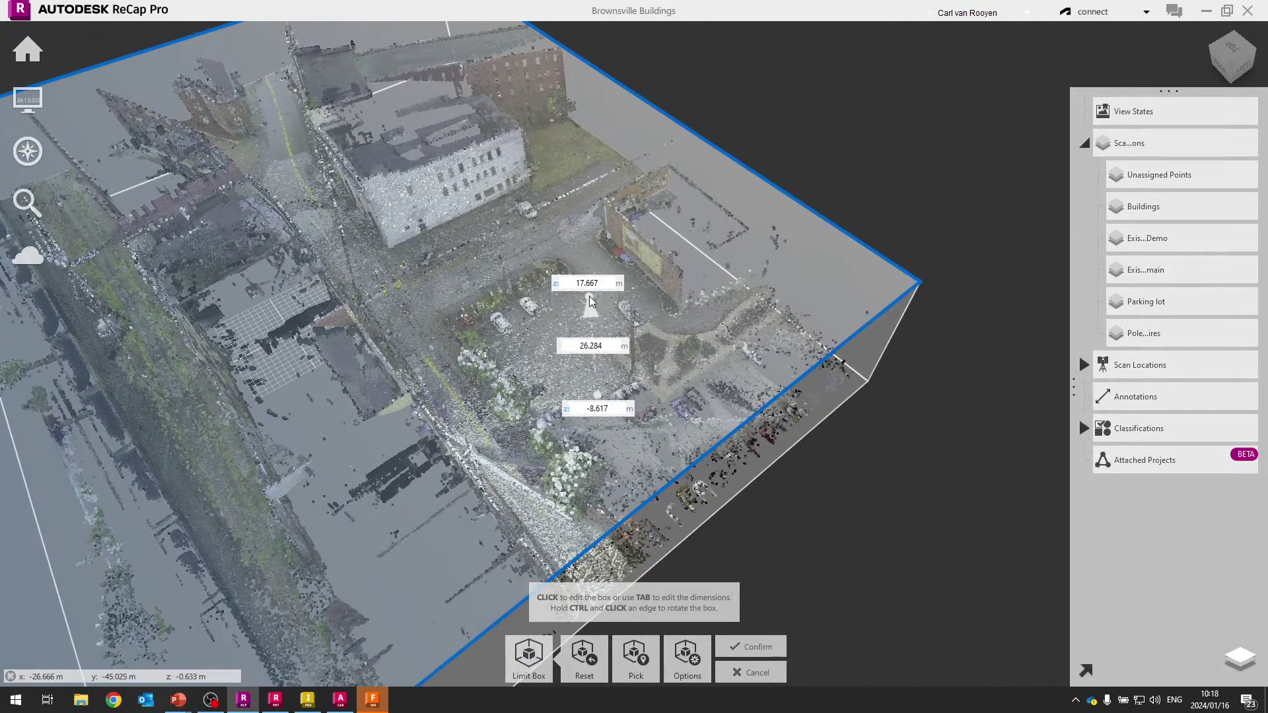
left_click_drag(571, 312, 614, 328)
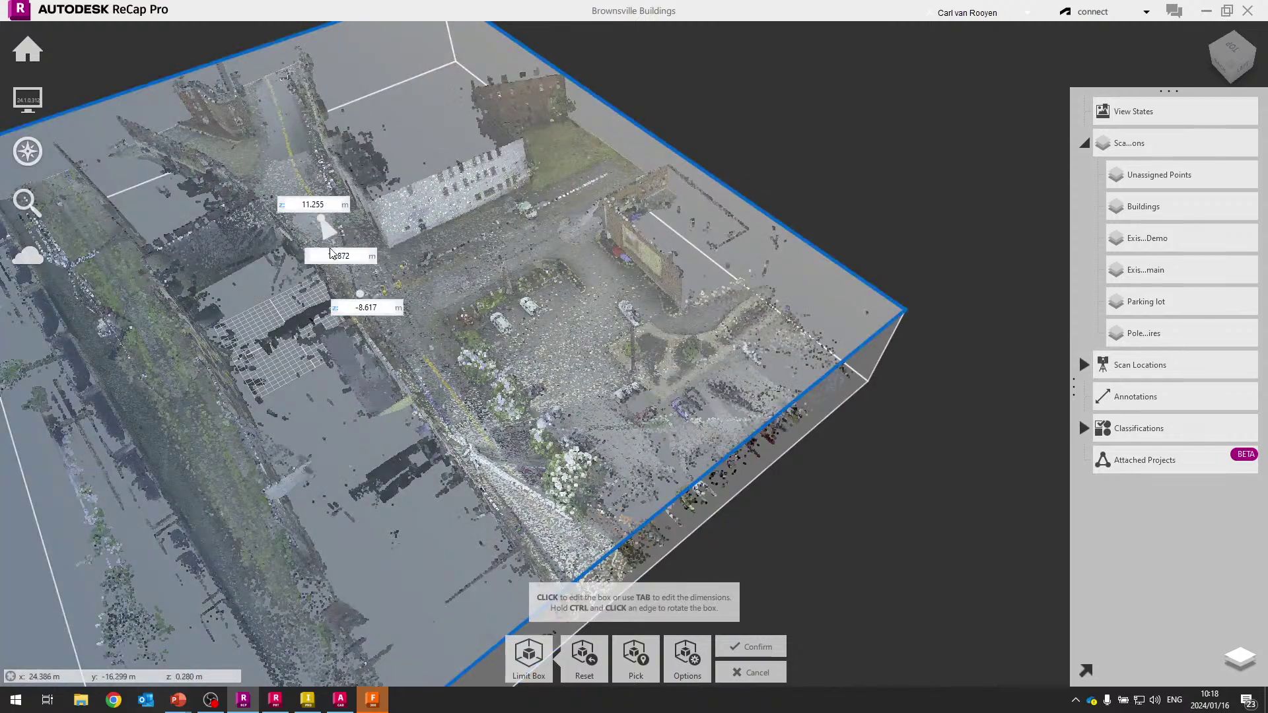
middle_click_drag(335, 259, 512, 107)
key("Tab")
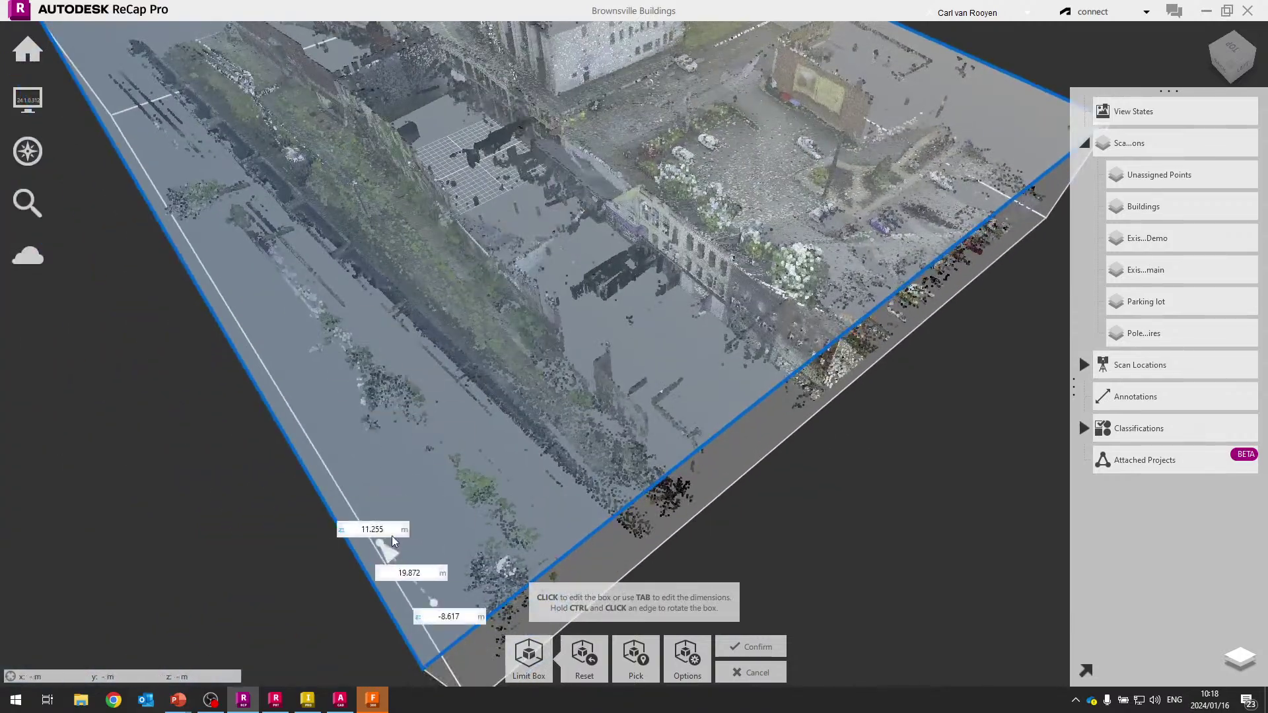
Pull the limit box's street-side faces inward around the parking lot, to about y -17 m and x -10.3 m.
middle_click_drag(241, 524, 214, 456, "shift")
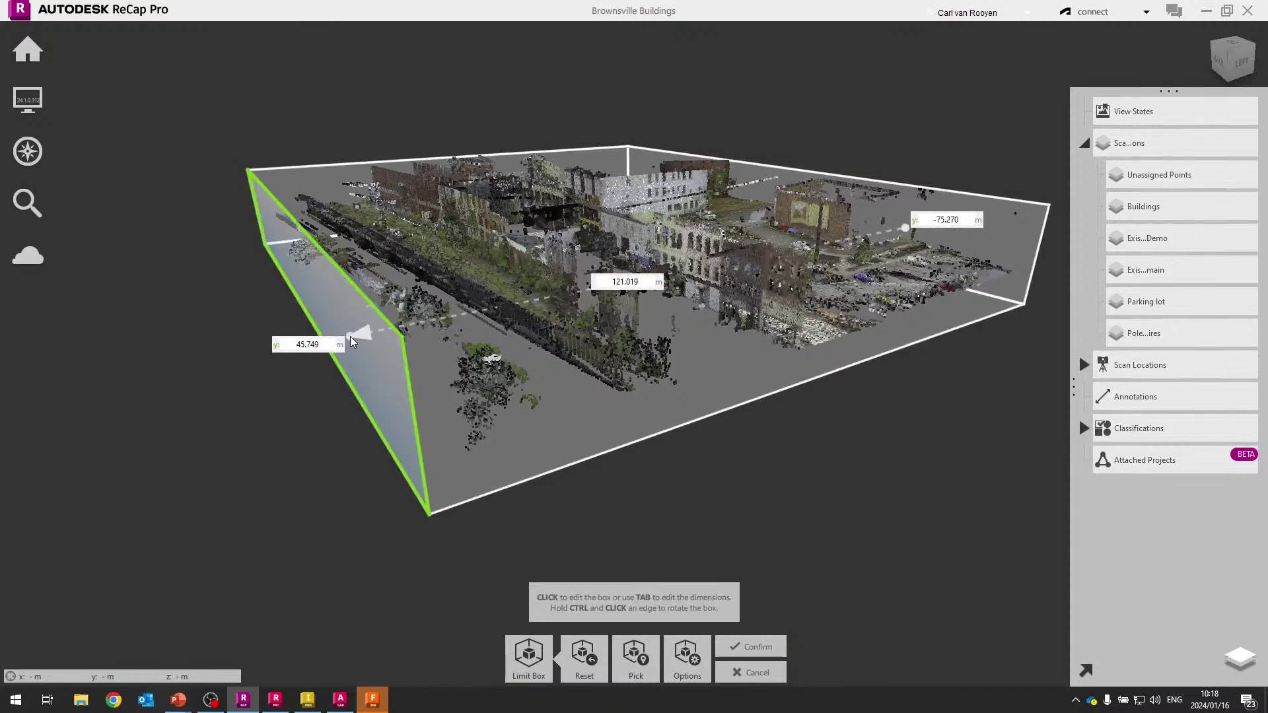
left_click_drag(397, 343, 720, 359)
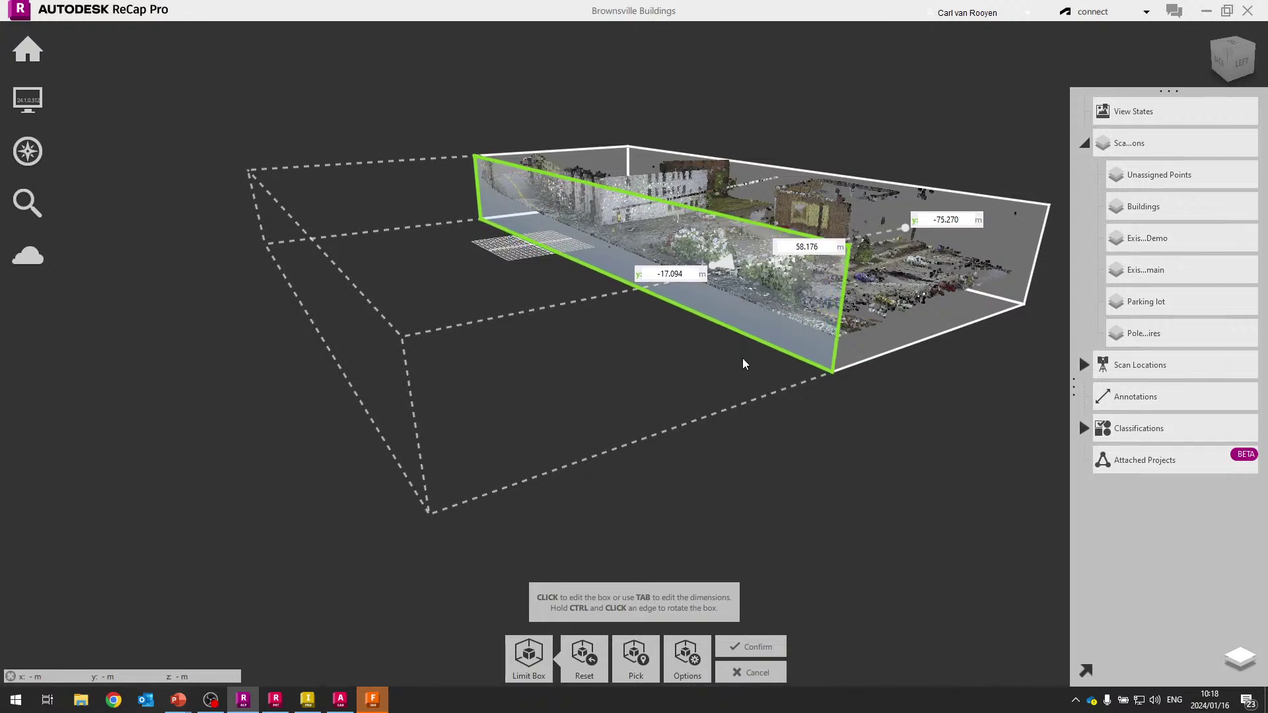
left_click_drag(743, 364, 696, 241)
middle_click_drag(835, 196, 510, 328)
middle_click_drag(720, 357, 378, 369)
scroll(674, 403, "down", 3)
scroll(733, 395, "up", 8)
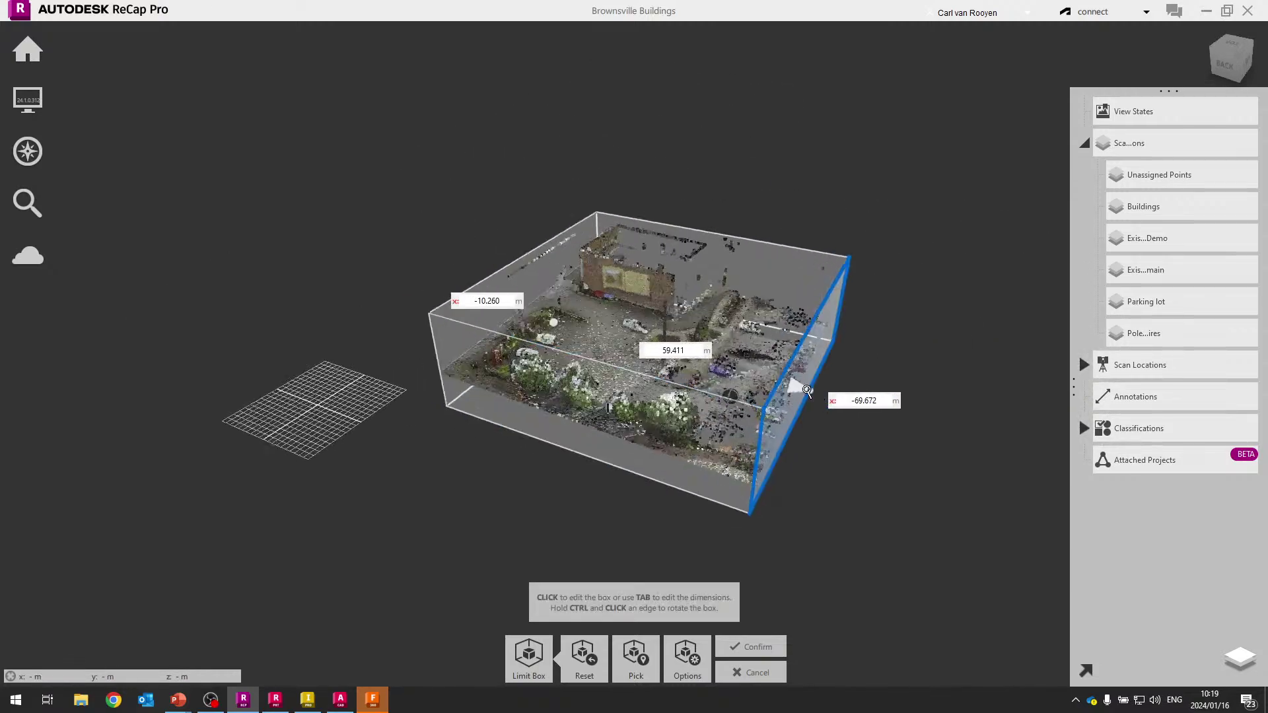
Move the limit box's far x face slightly inward past the sparse edge points and apply the limit box.
mouse_move(893, 416)
middle_mouse_down()
mouse_move(784, 425)
mouse_move(799, 436)
mouse_move(719, 396)
middle_mouse_up()
left_click(708, 400)
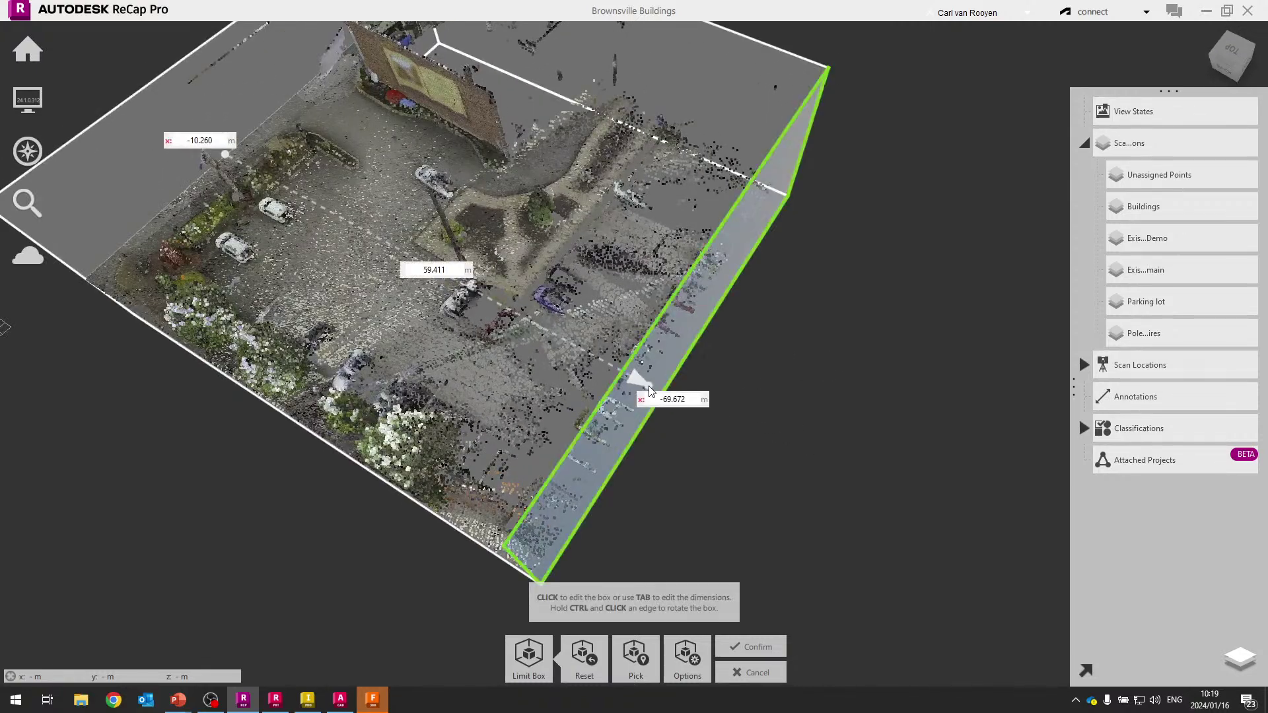
left_click_drag(629, 329, 598, 364)
middle_click_drag(735, 310, 788, 396)
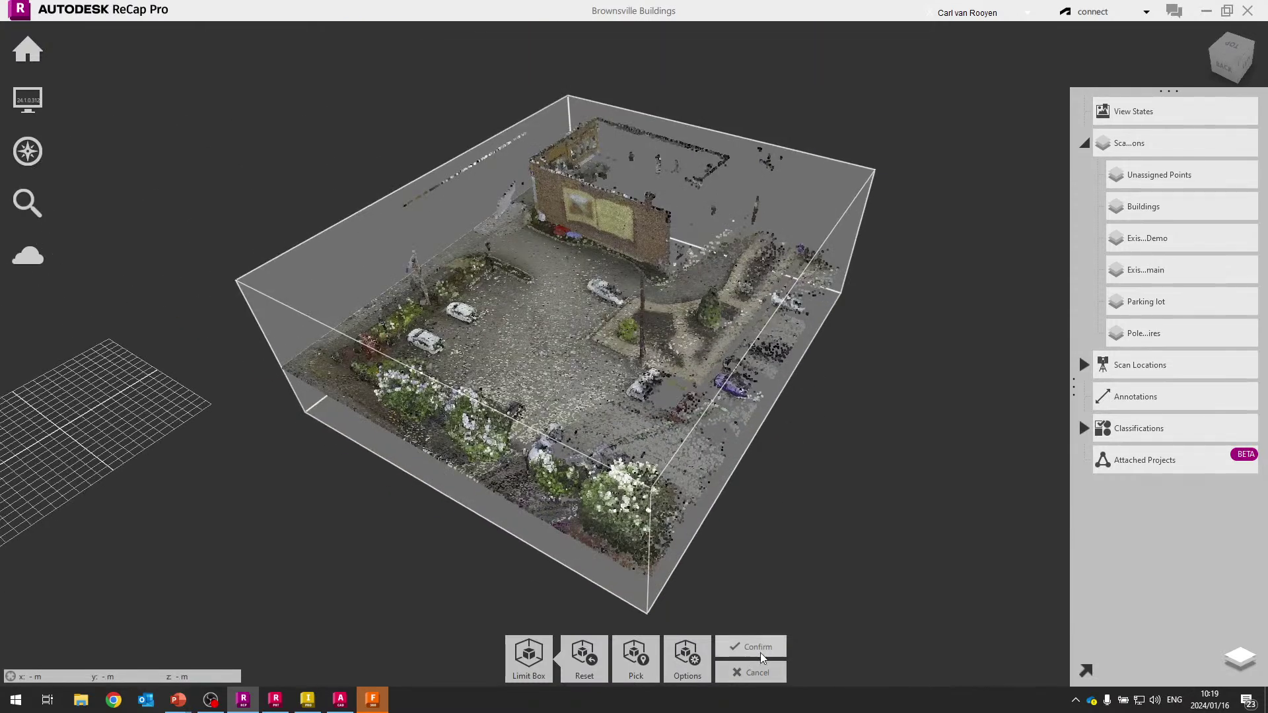
left_click(759, 656)
left_click_drag(704, 495, 598, 426)
scroll(597, 426, "down", 2)
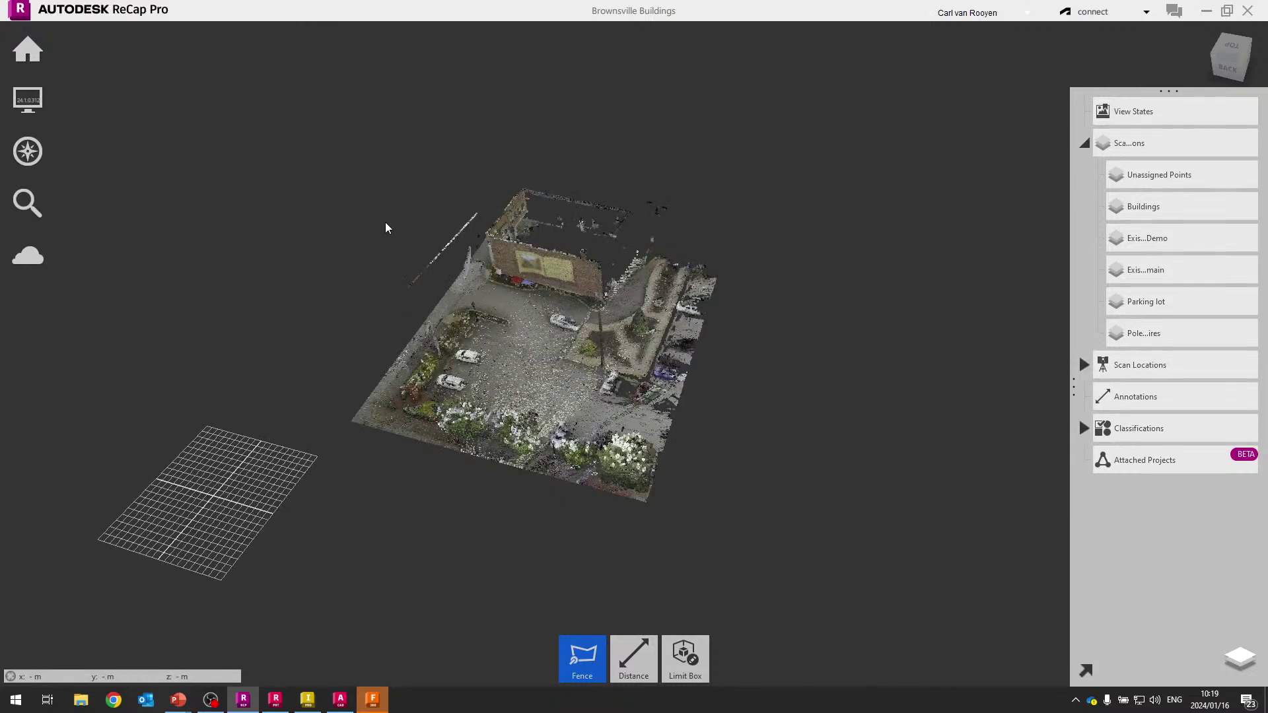
scroll(579, 320, "down", 2)
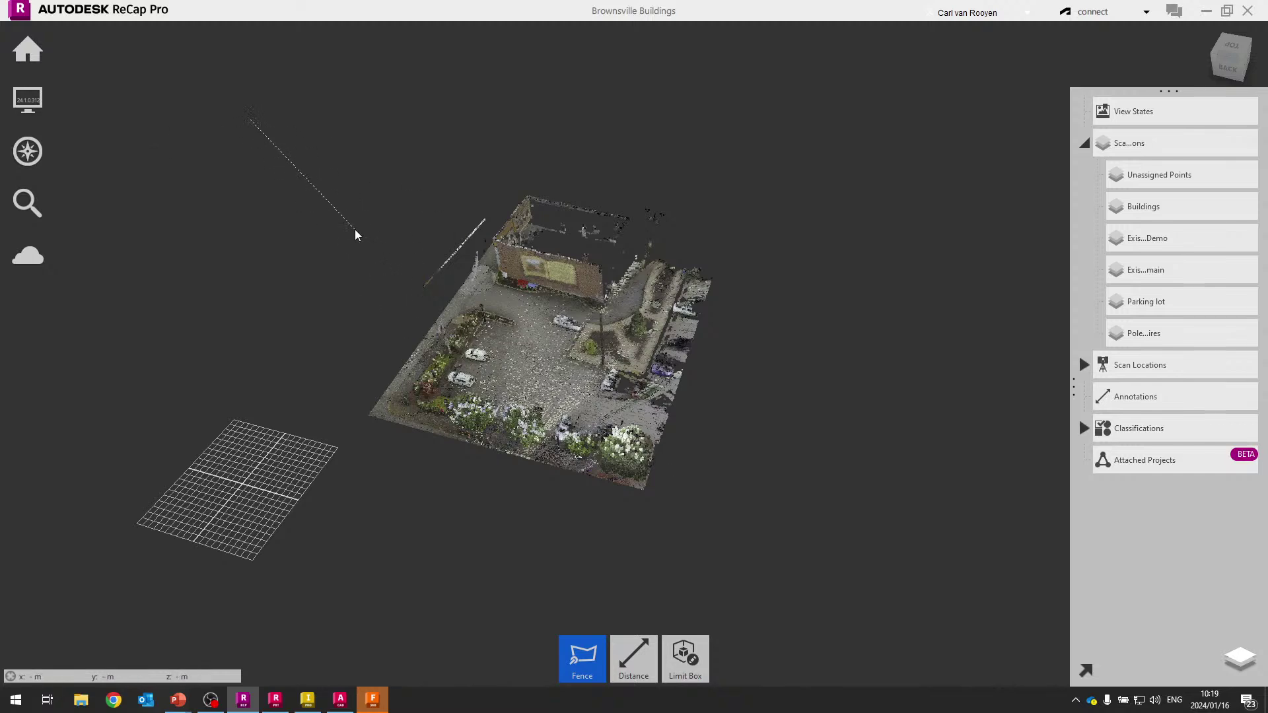
Select all points inside the limit box with a Window selection and unassign them from their regions.
left_click(587, 651)
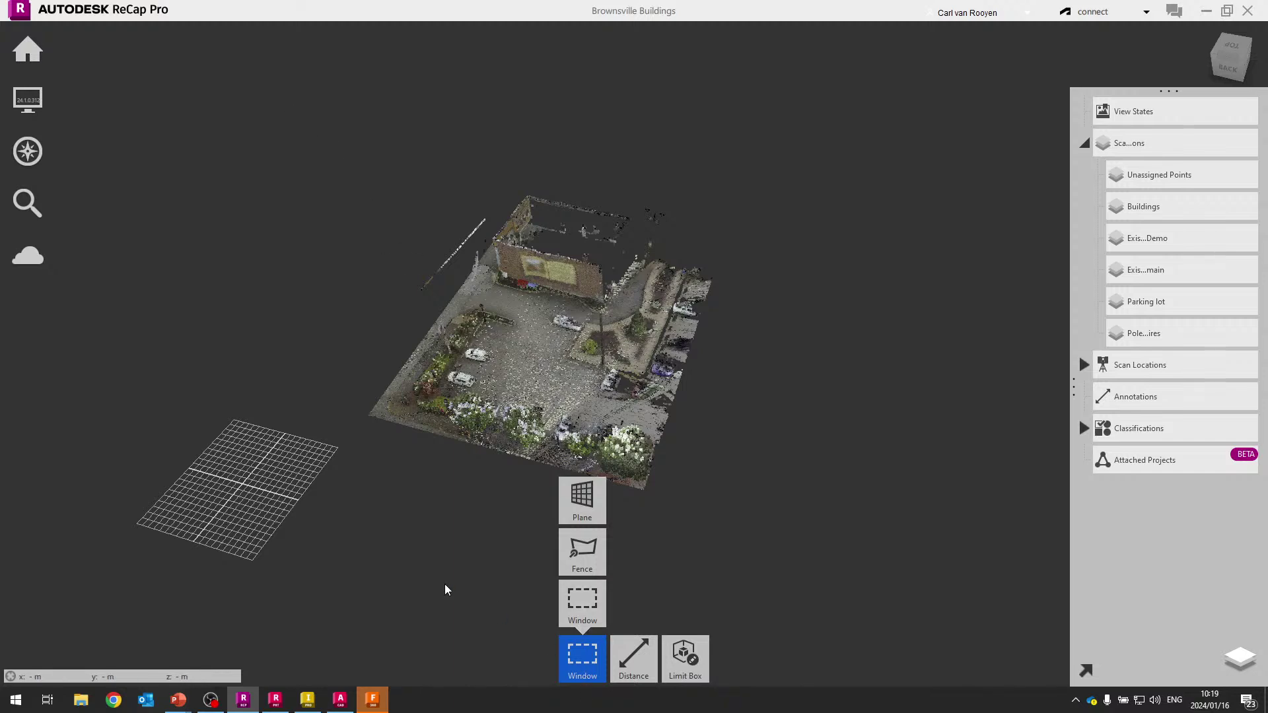
left_click(426, 580)
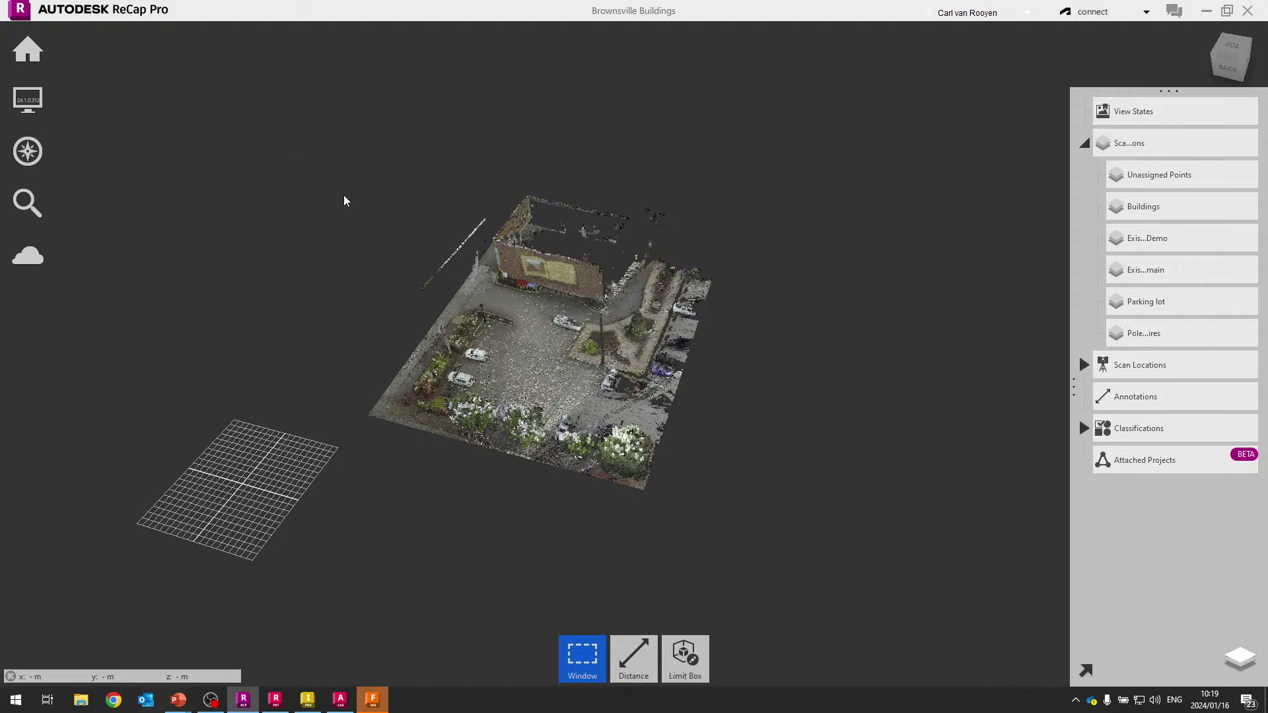
left_click_drag(282, 146, 860, 555)
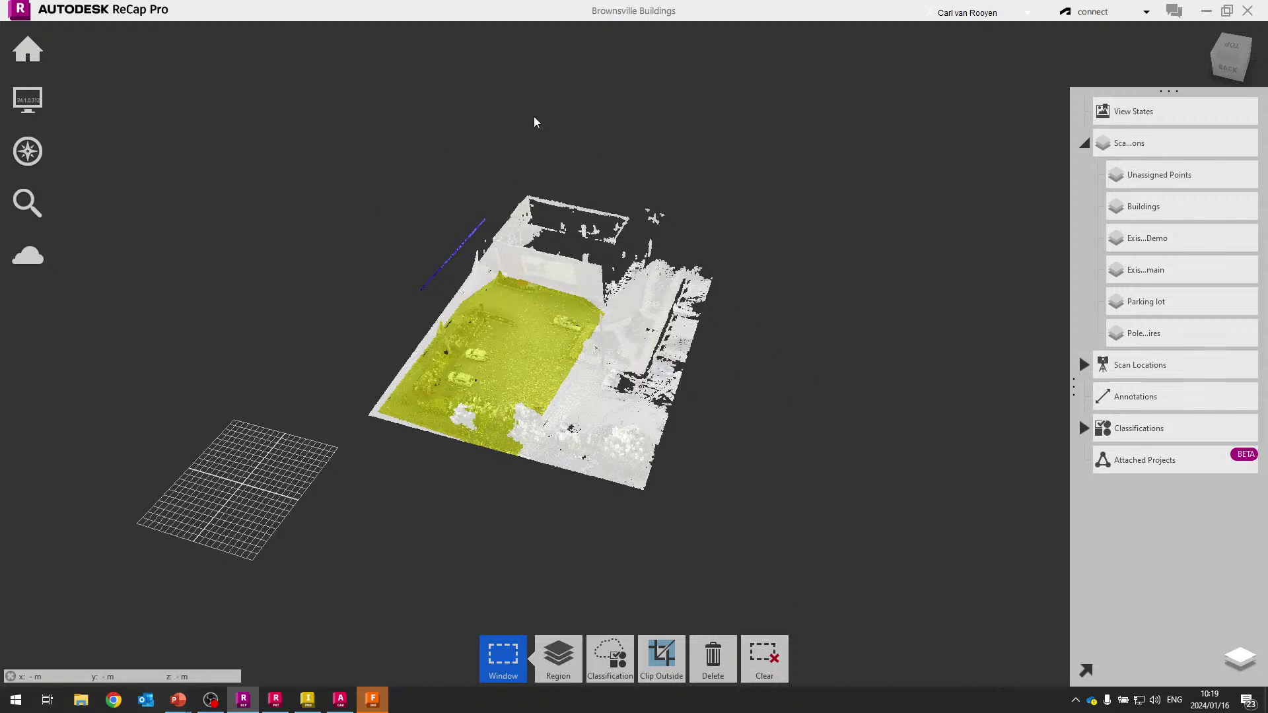
key("Escape")
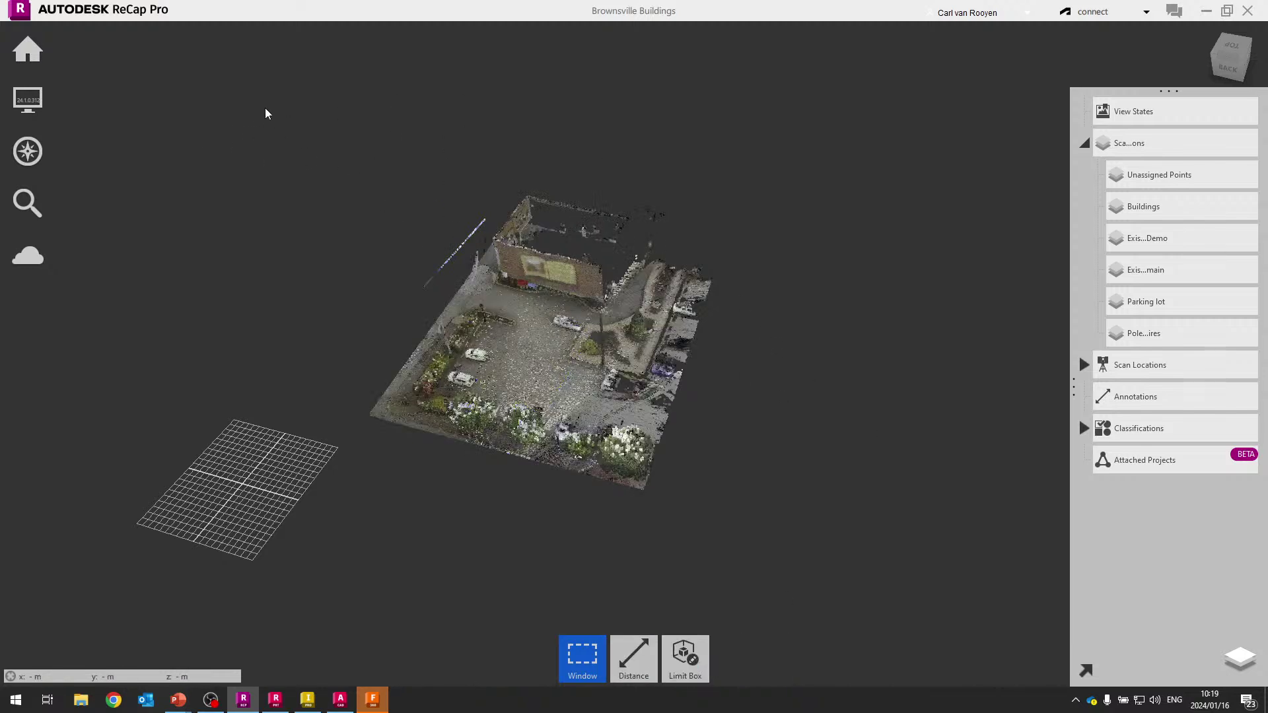
left_click_drag(266, 110, 846, 570)
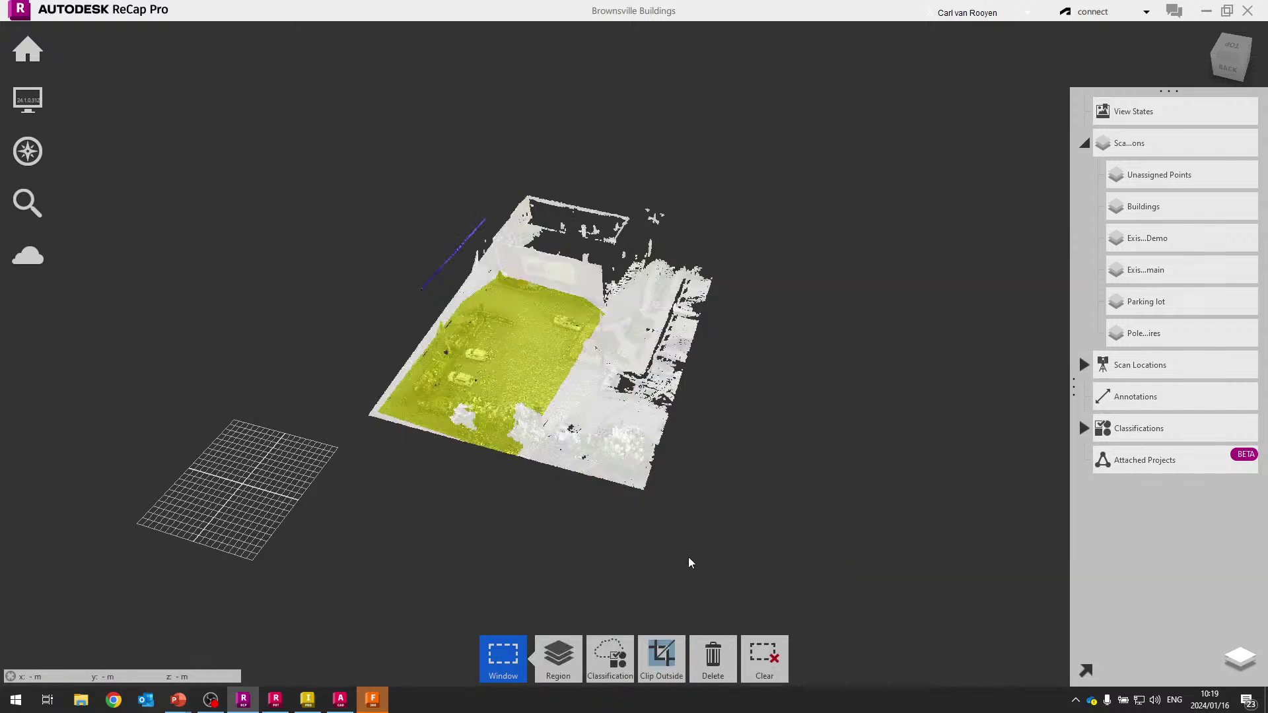
mouse_move(559, 655)
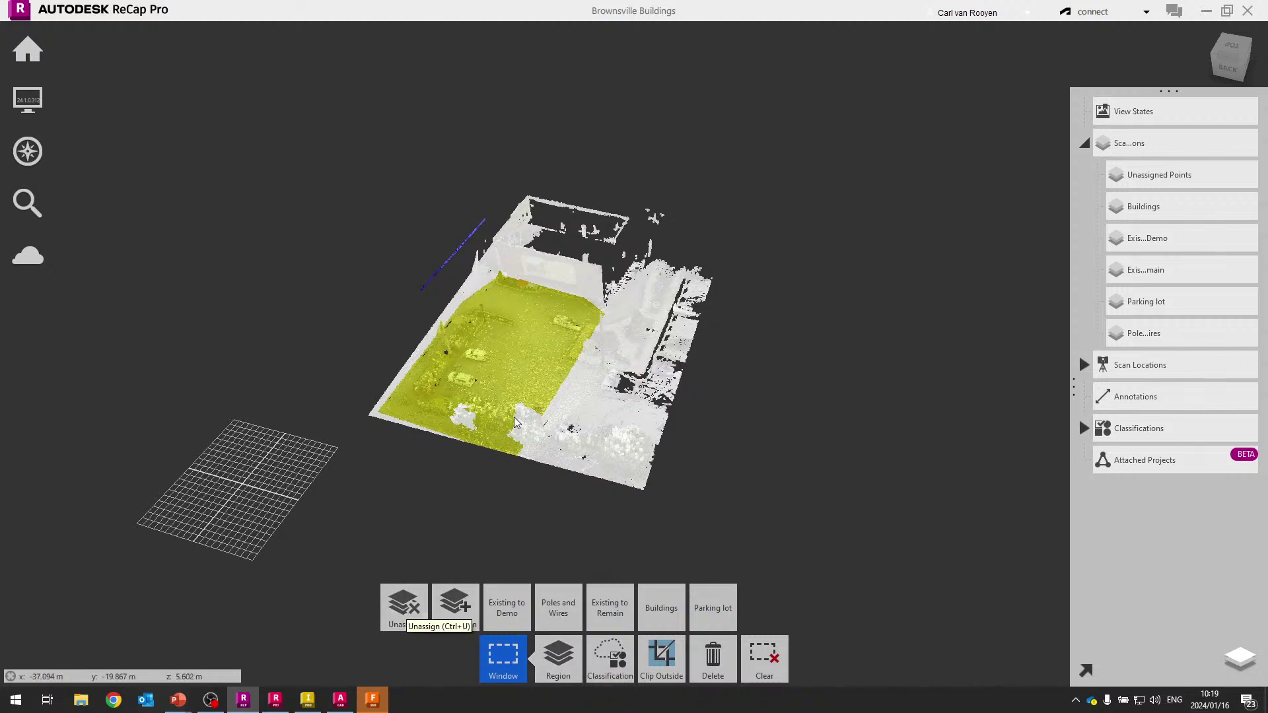
left_click(408, 600)
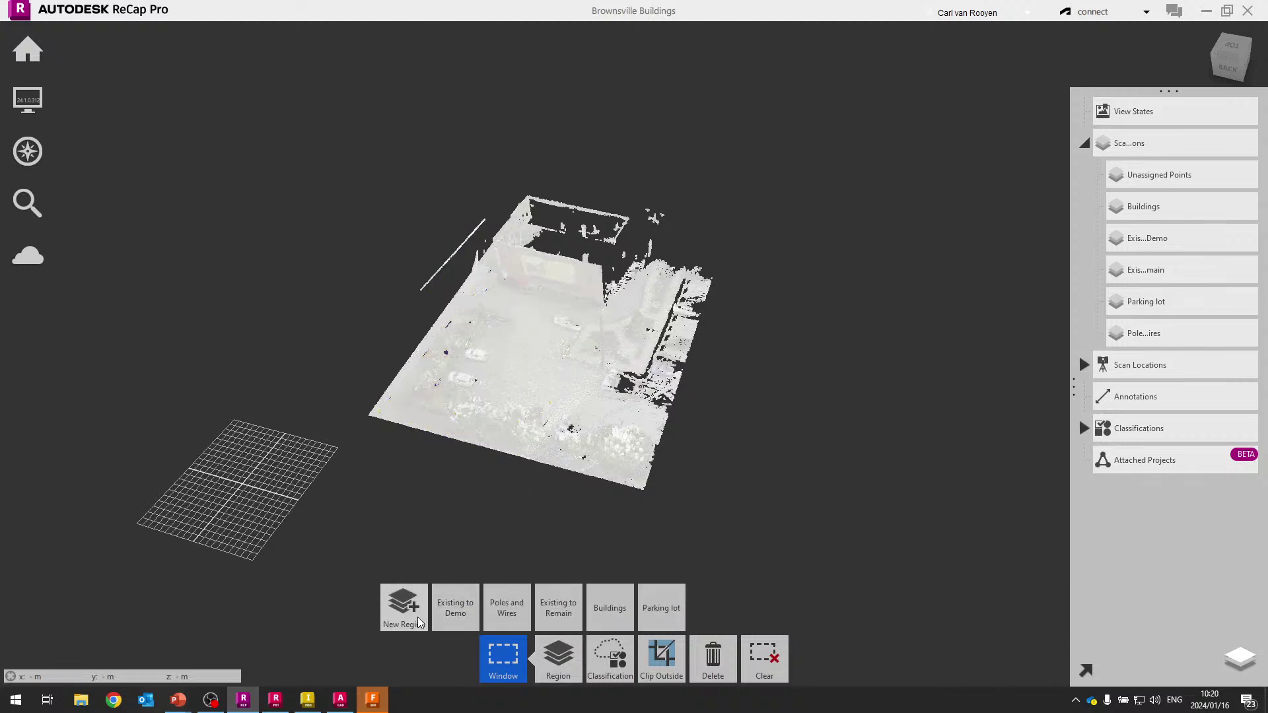
Assign the selected points to a new scan region named Large Parking lot and clear the selection.
left_click(404, 606)
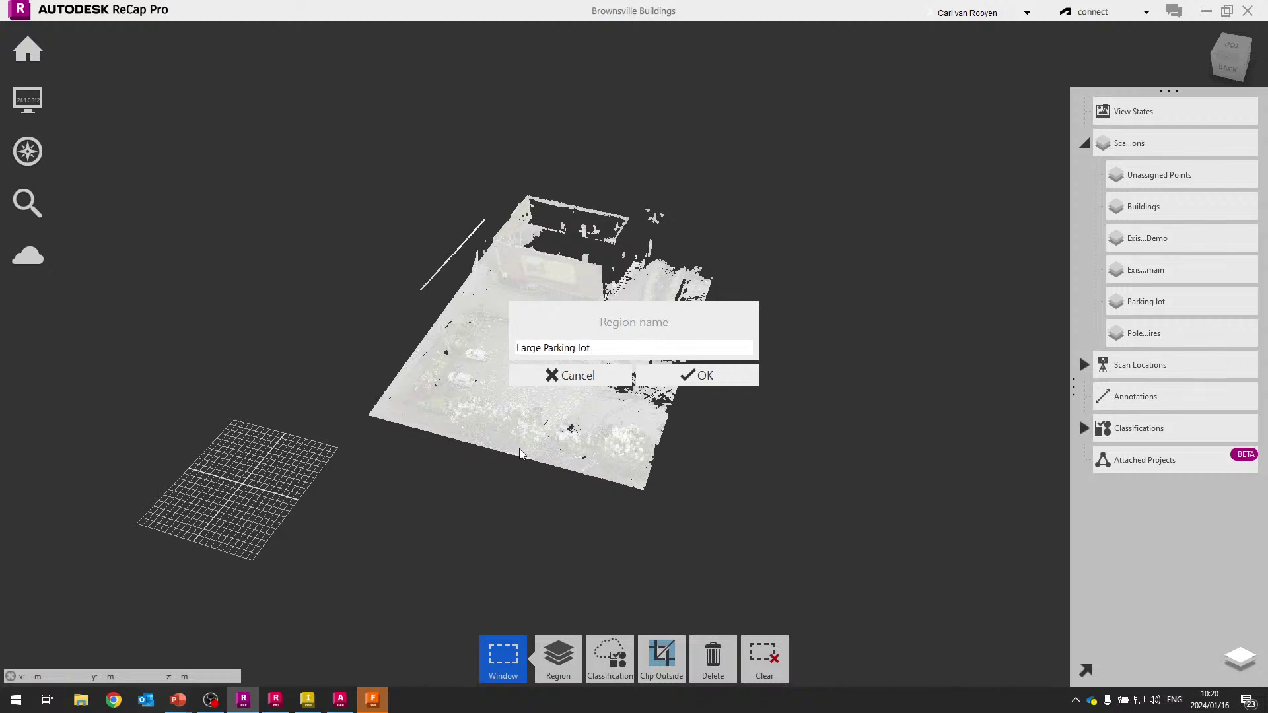
left_click(708, 383)
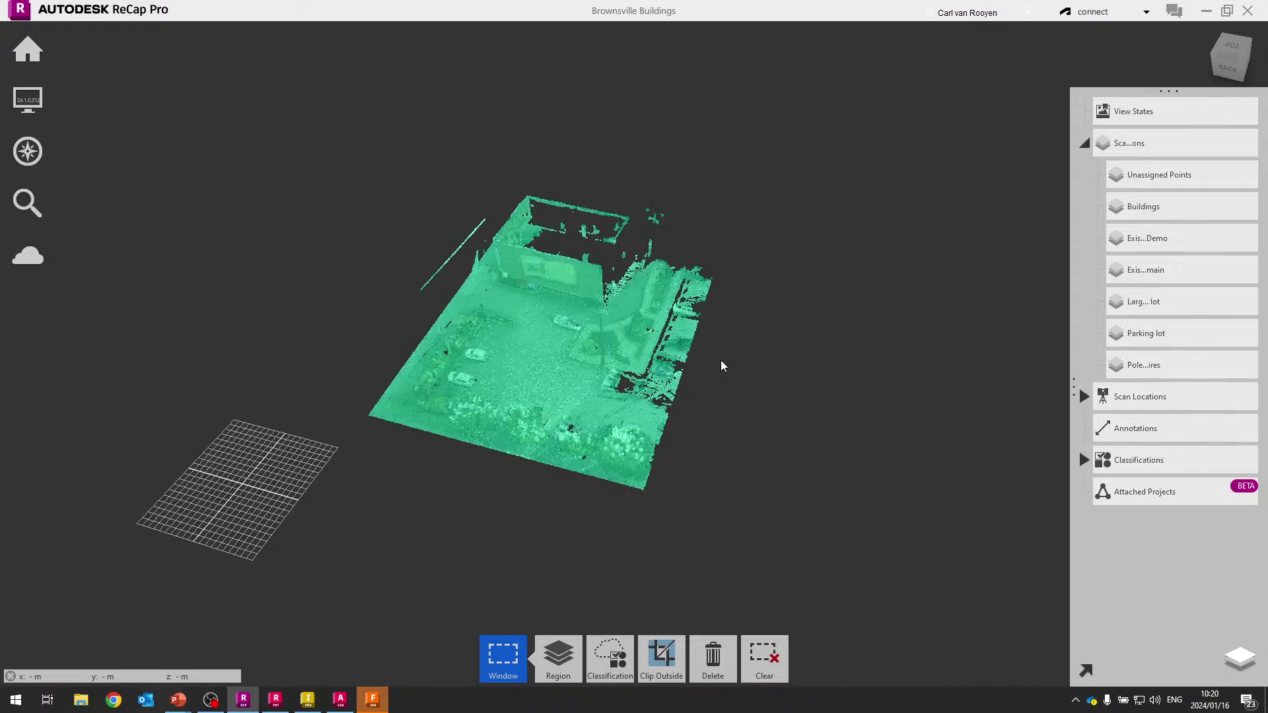
scroll(647, 390, "up", 5)
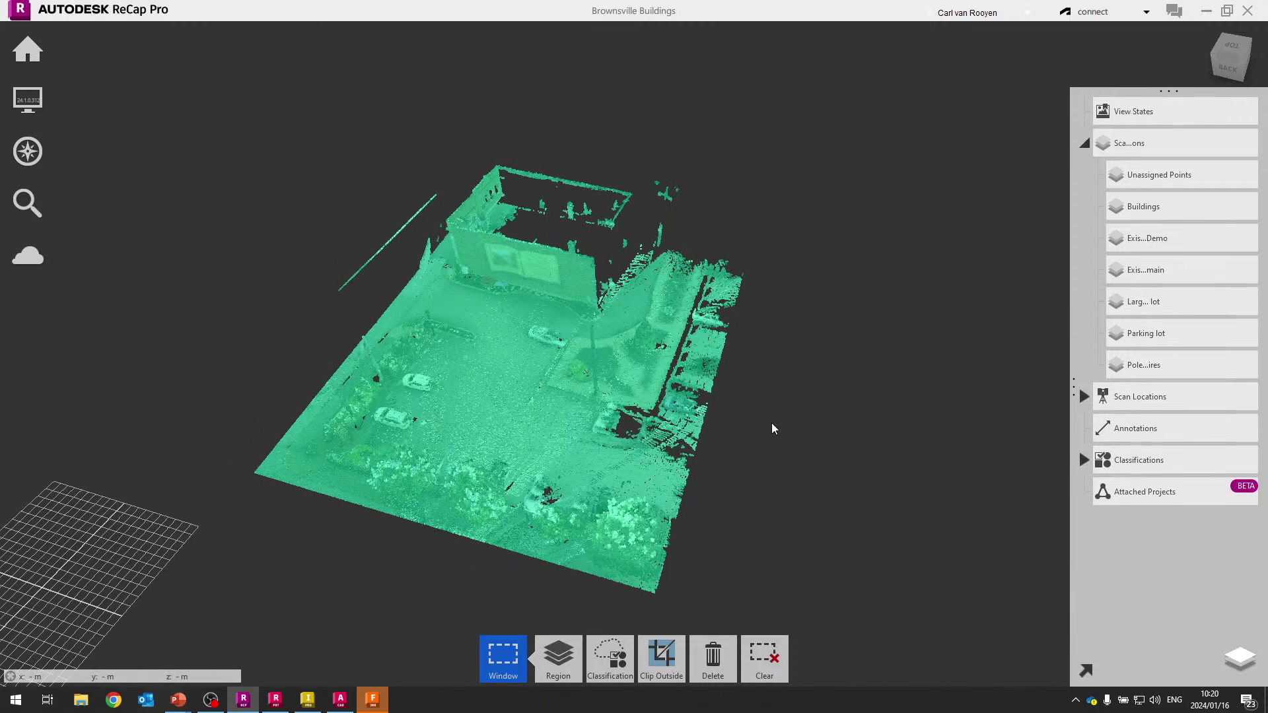
key("Escape")
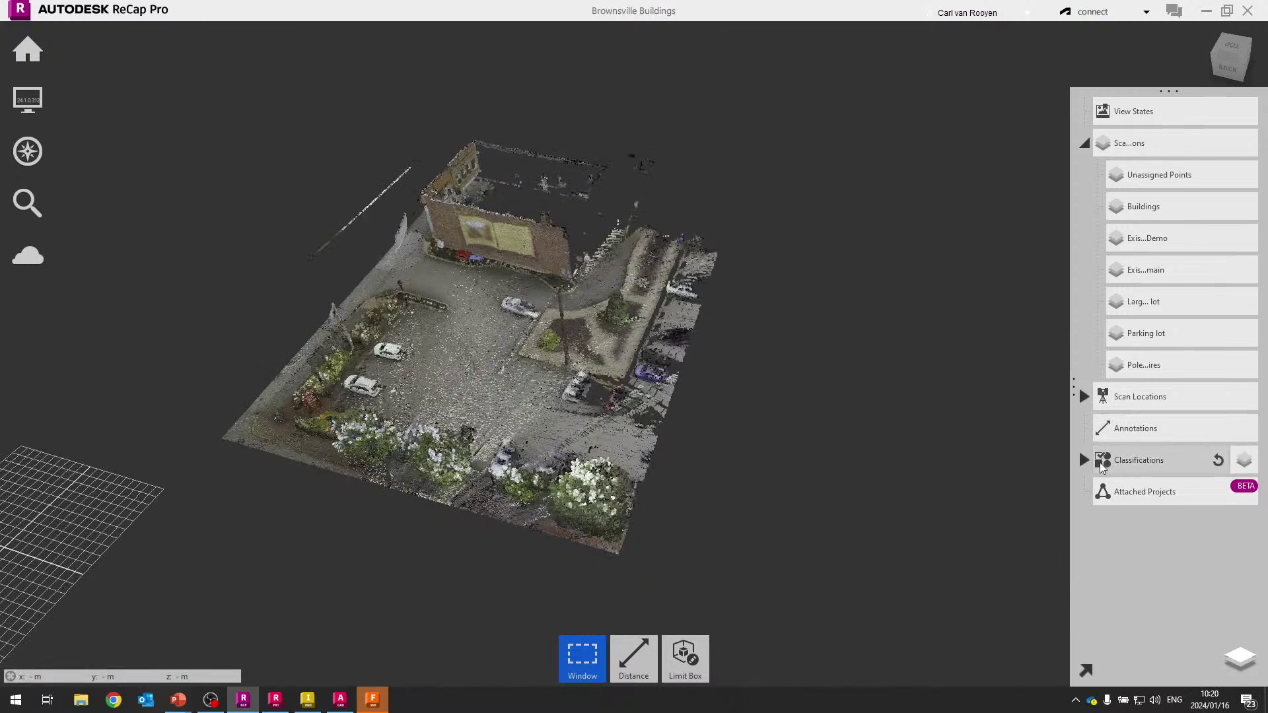
Expand the list of point classifications and reset the limit box so the full point cloud is shown.
left_click(1084, 461)
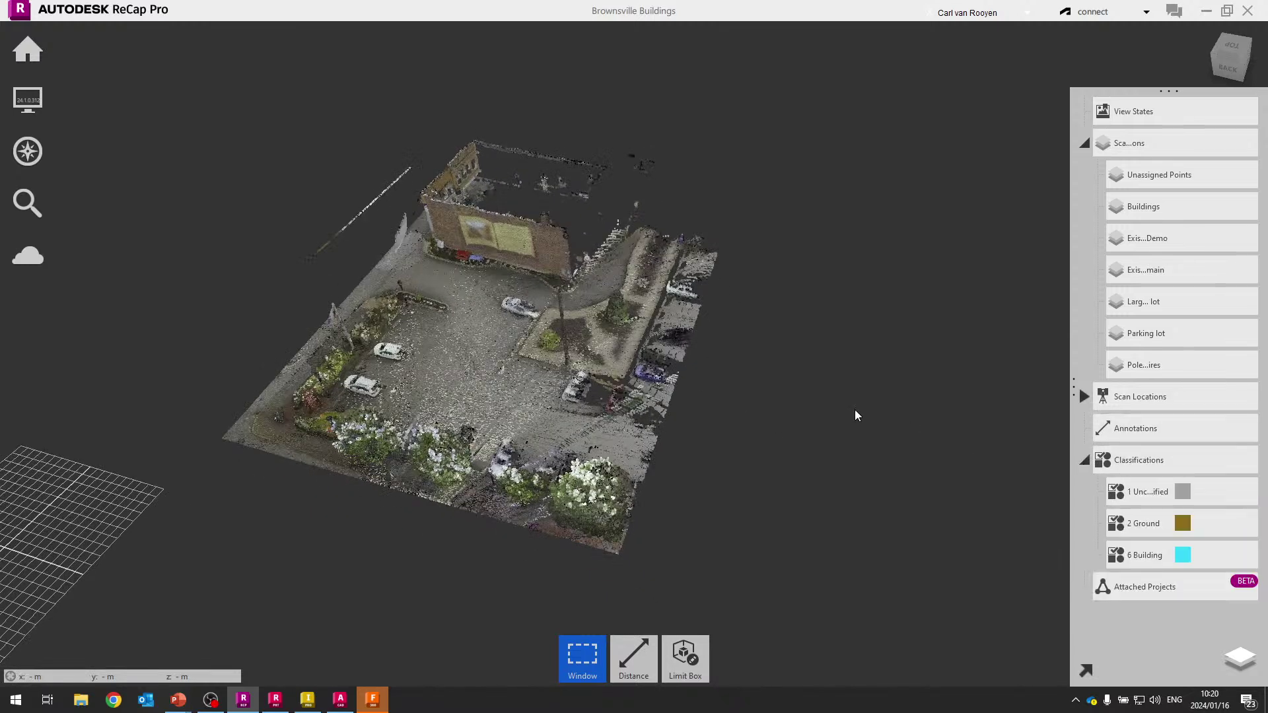
left_click_drag(804, 513, 747, 462)
mouse_move(1115, 515)
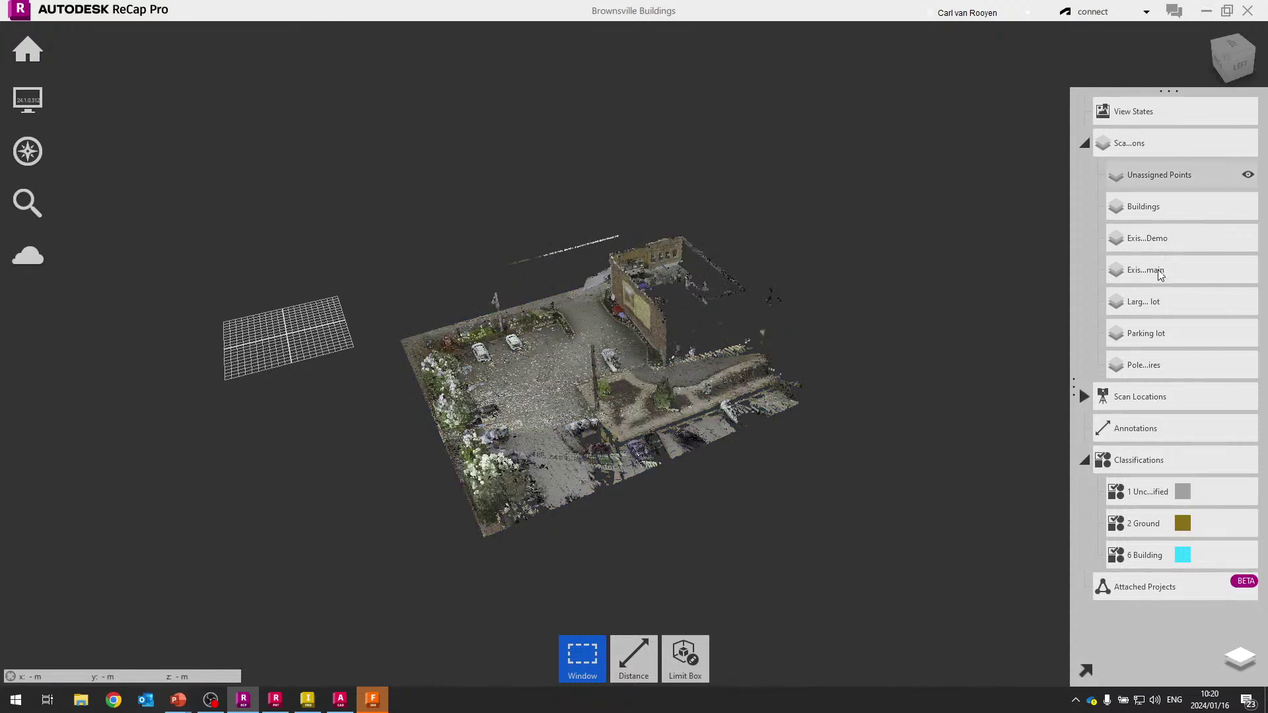
mouse_move(1179, 260)
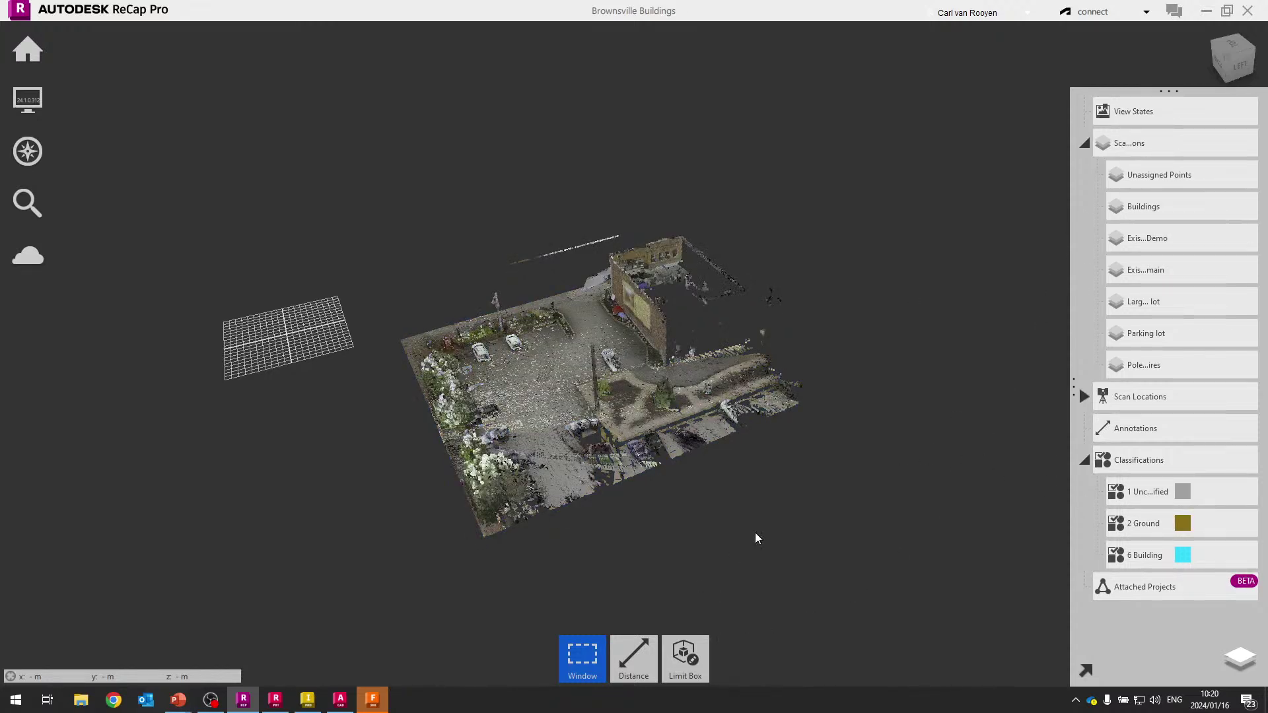
mouse_move(685, 655)
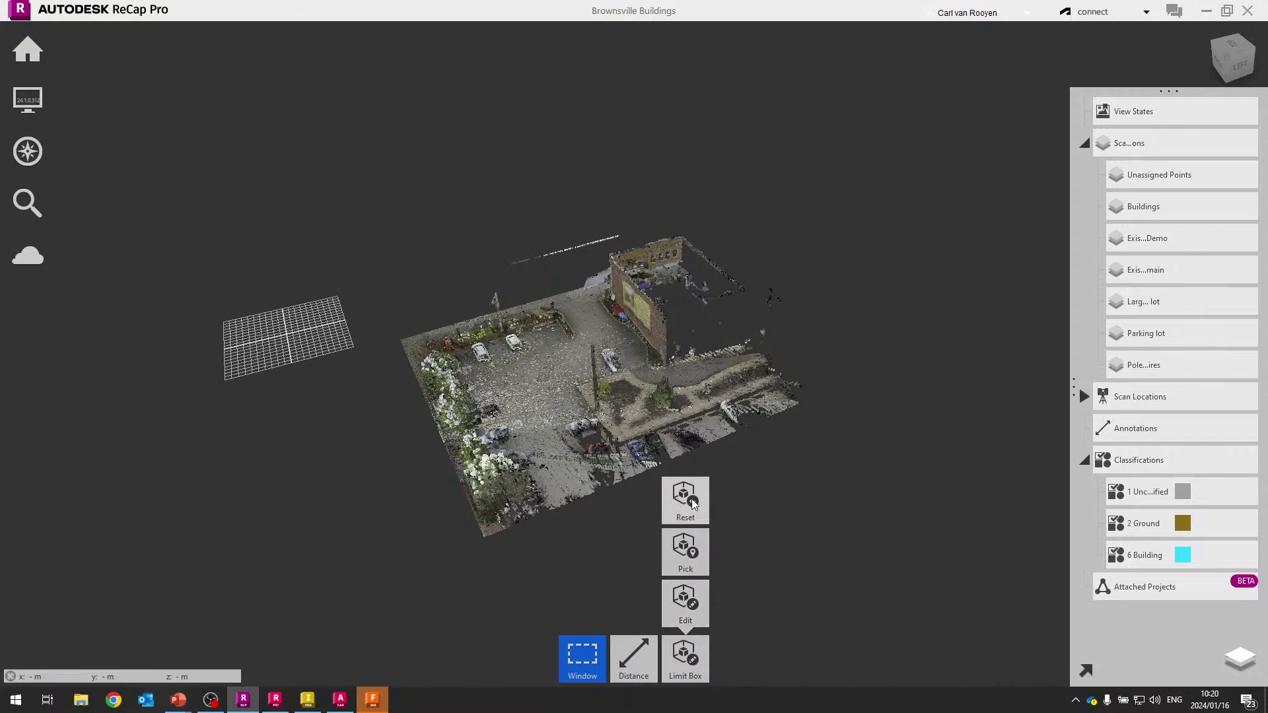
left_click(686, 496)
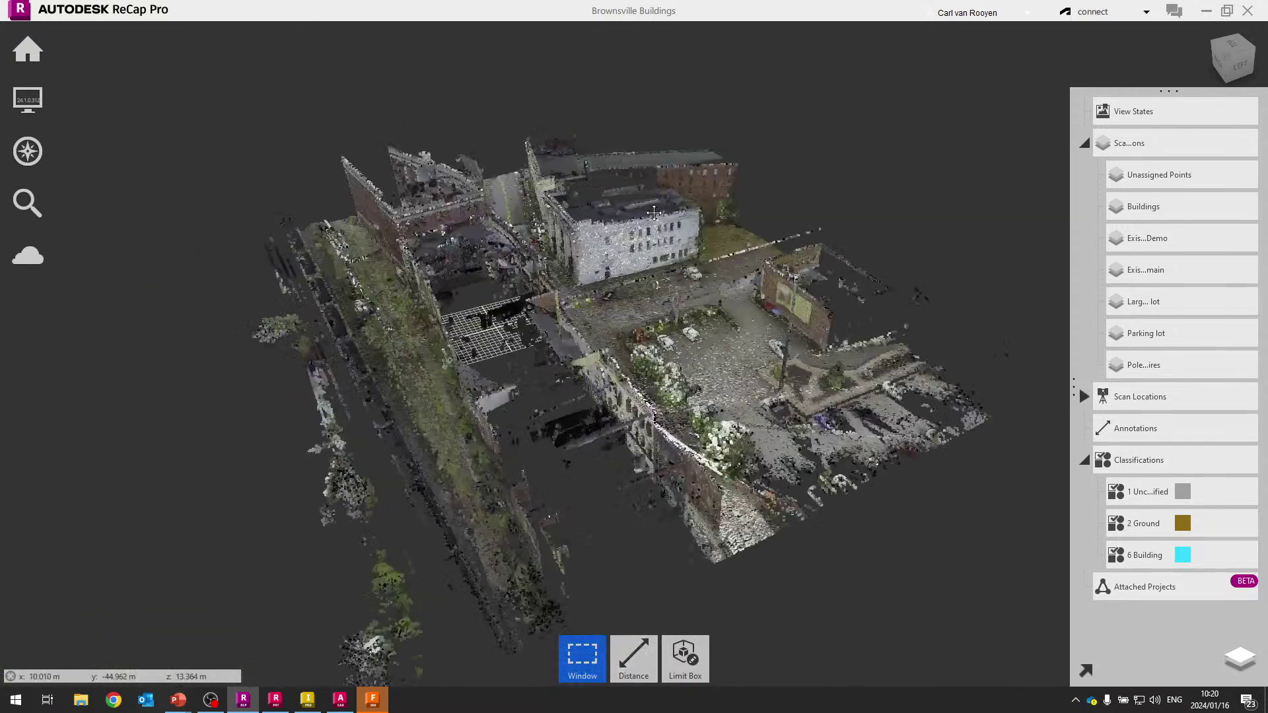
Preview the Unclassified, Ground and Building classifications, hide Building and Ground to inspect the remaining points, and show both again.
left_click_drag(654, 212, 650, 304)
mouse_move(1147, 495)
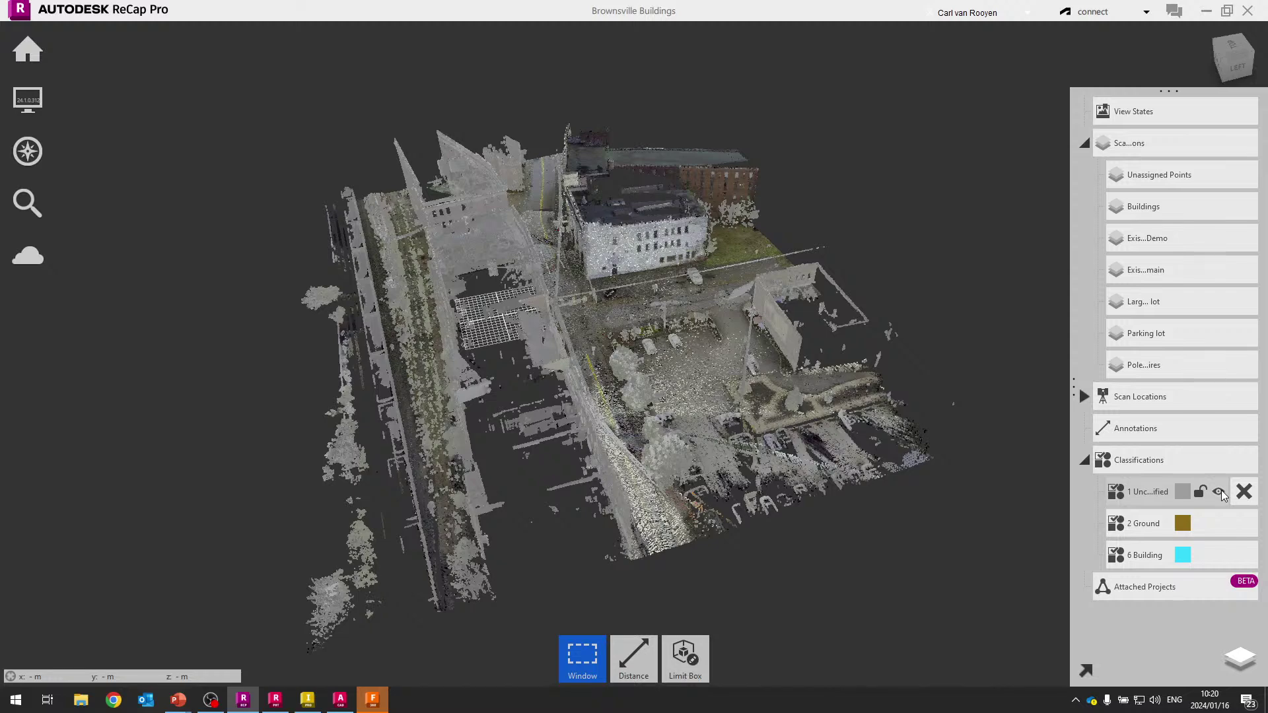
mouse_move(1163, 526)
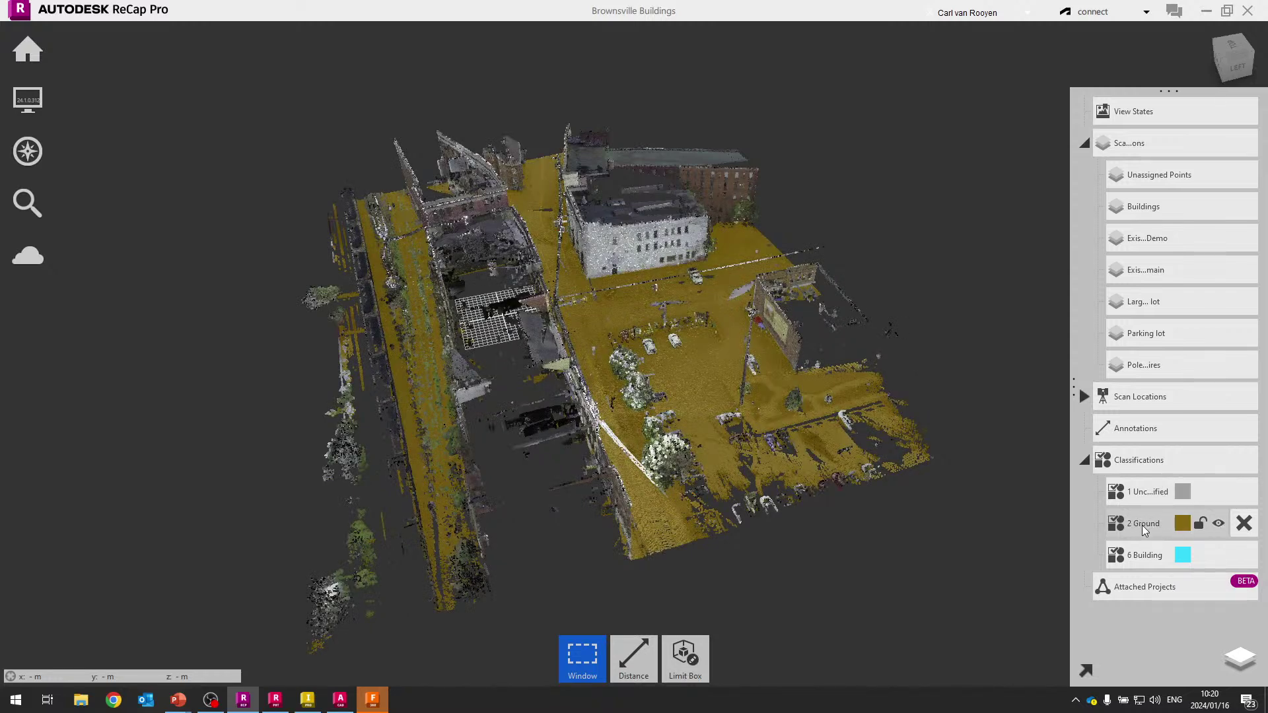
mouse_move(1147, 560)
left_click(1218, 554)
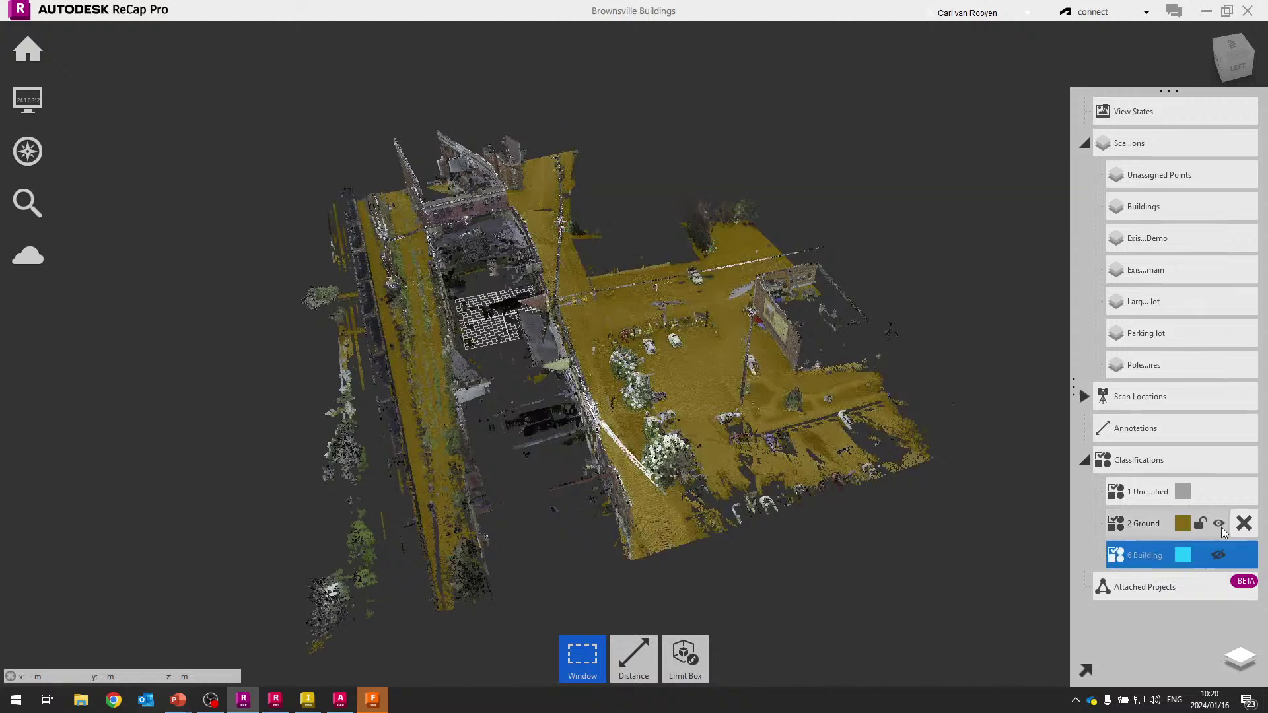
left_click(1218, 523)
left_click_drag(700, 456, 937, 426)
scroll(776, 455, "up", 2)
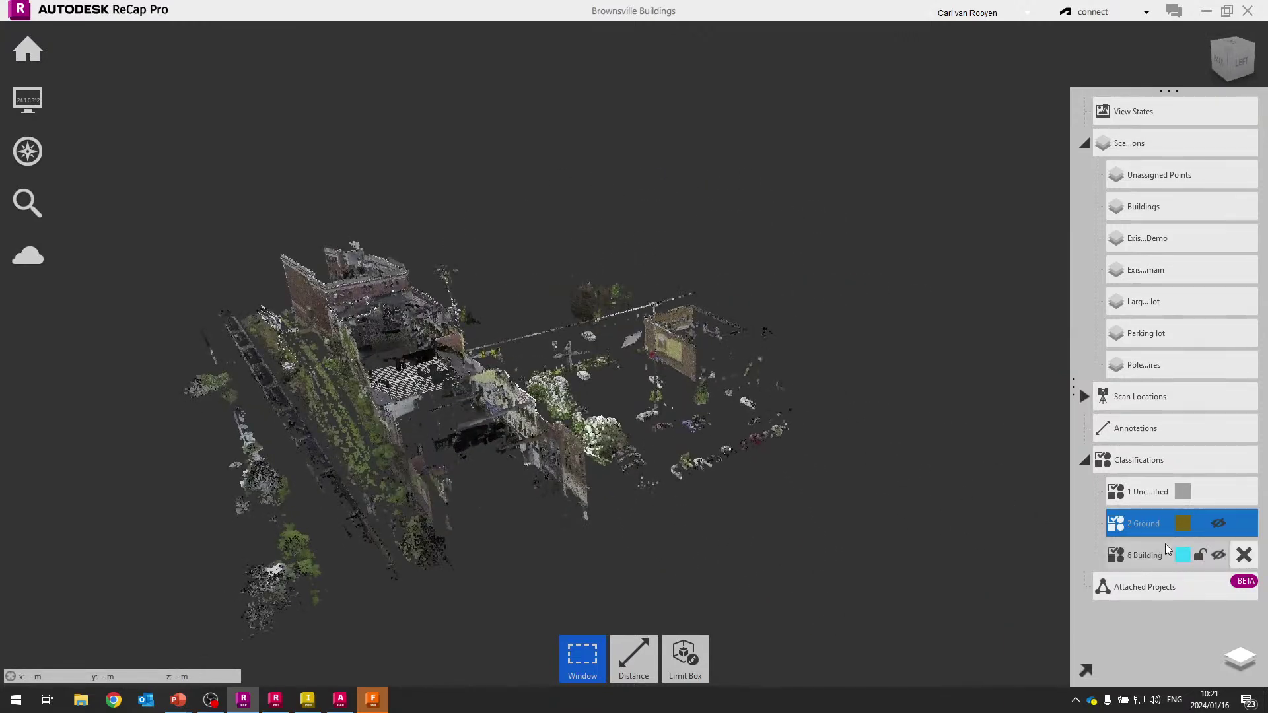
left_click(1218, 523)
left_click(1149, 555)
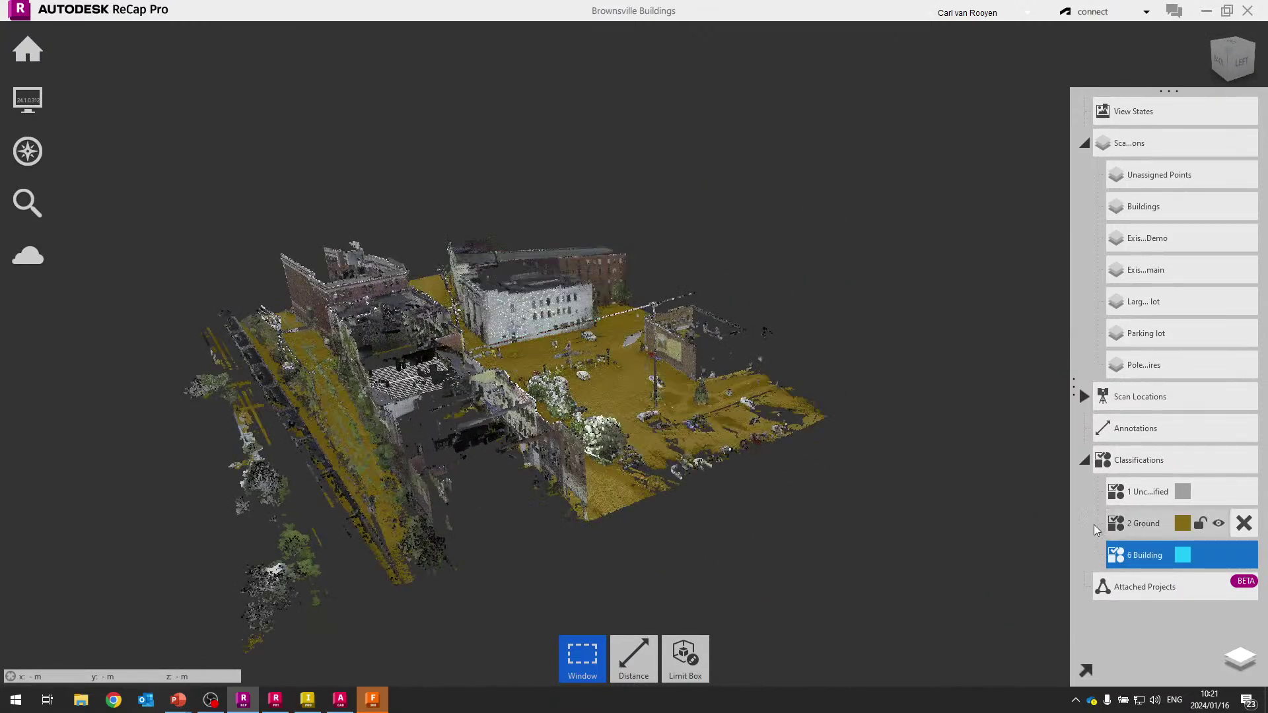
Hide the Ground classification to inspect the buildings, trees and cars without it, and turn it back on.
left_click(1161, 521)
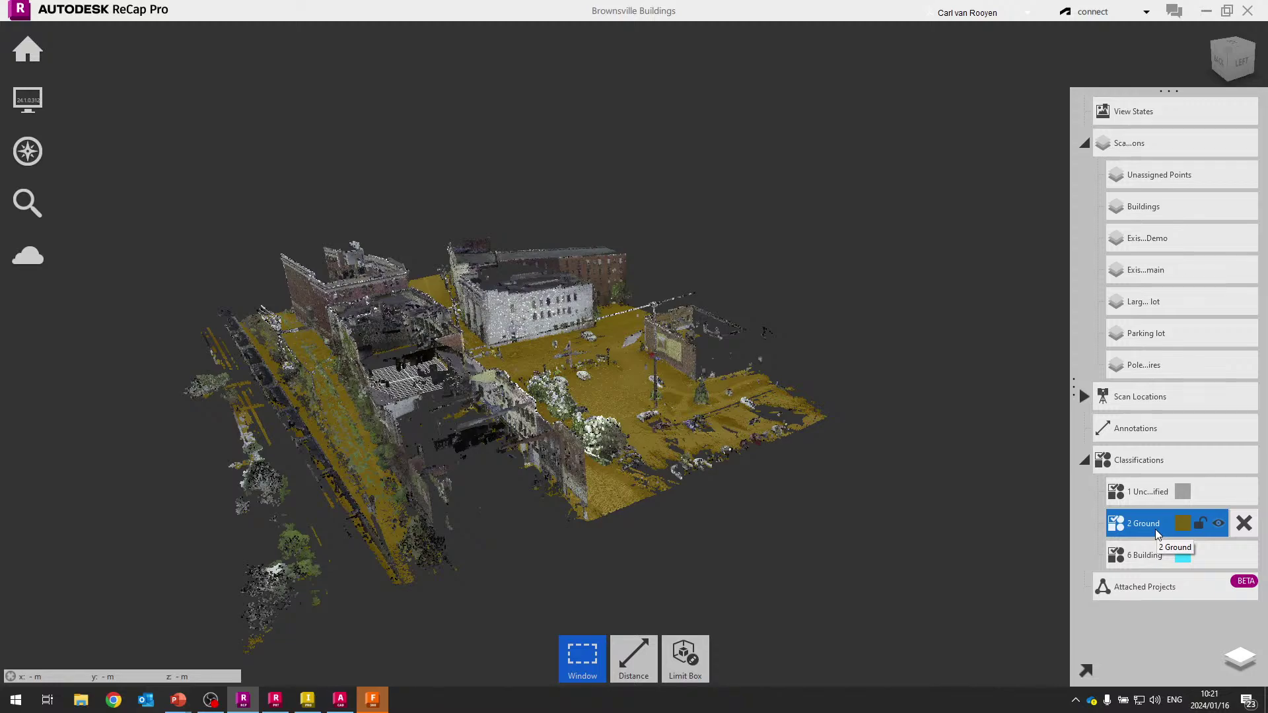
left_click(1218, 523)
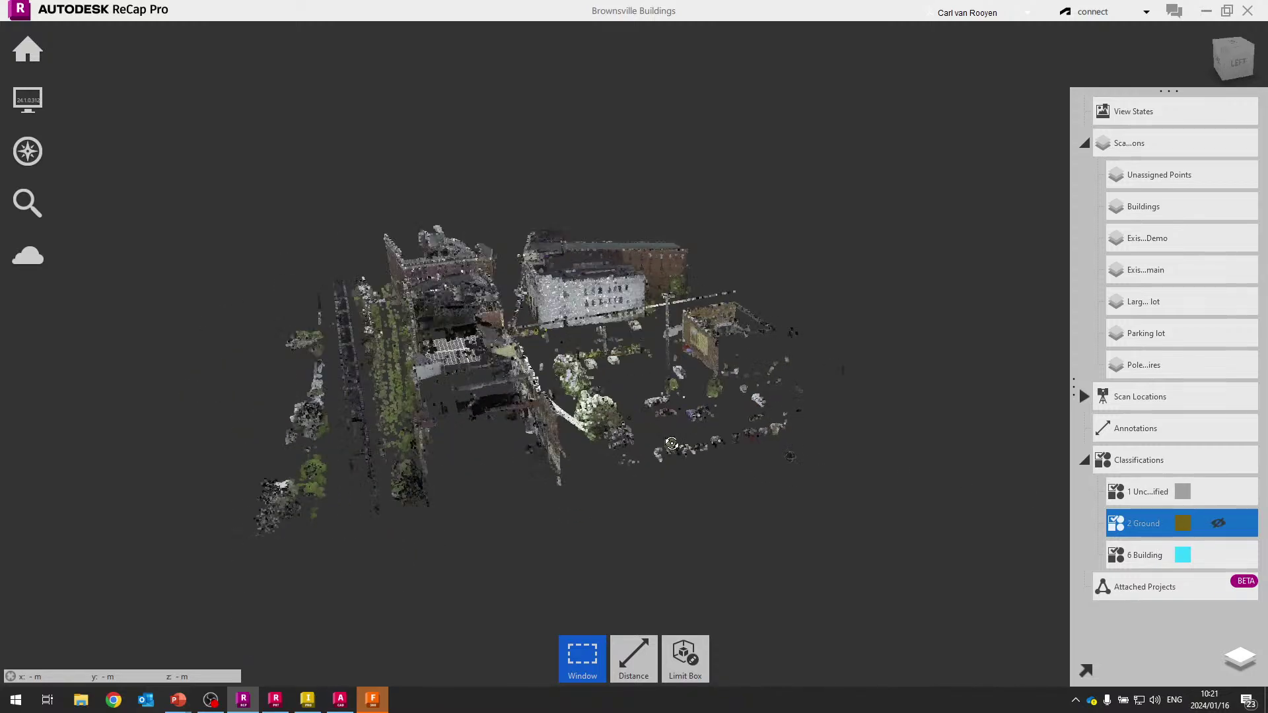
left_click_drag(672, 443, 641, 386)
scroll(606, 357, "up", 5)
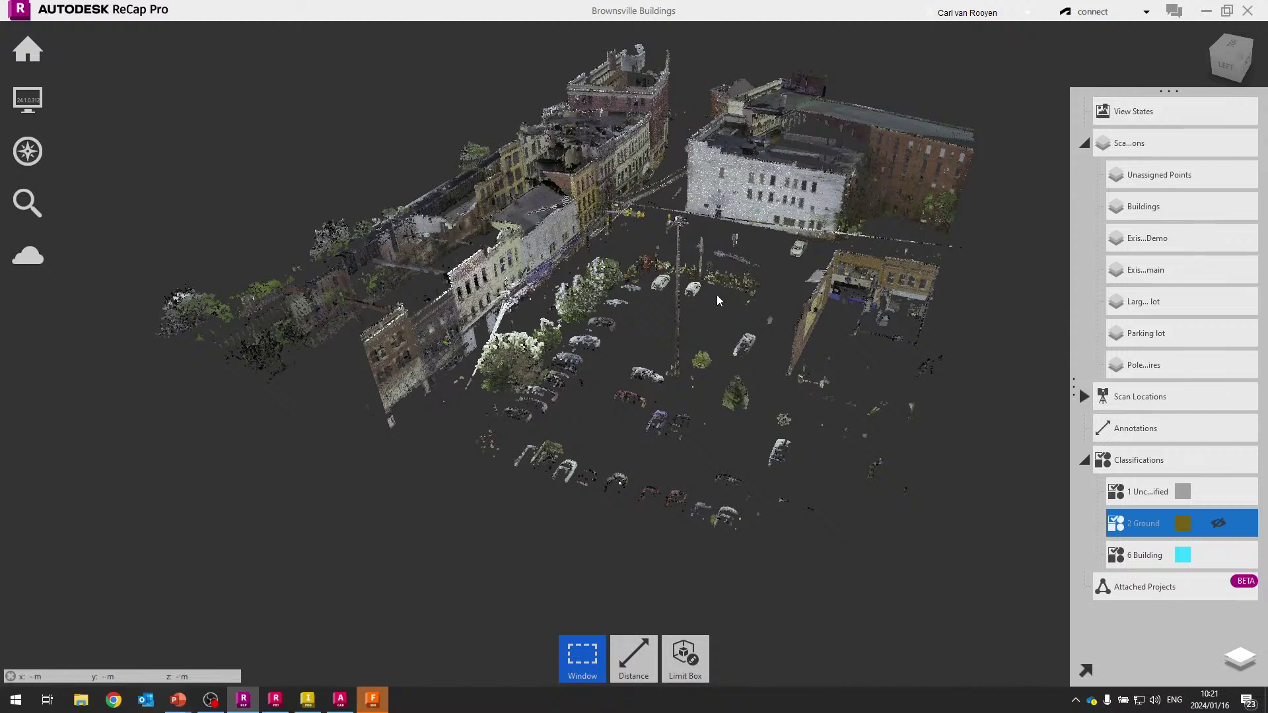
scroll(799, 386, "up", 3)
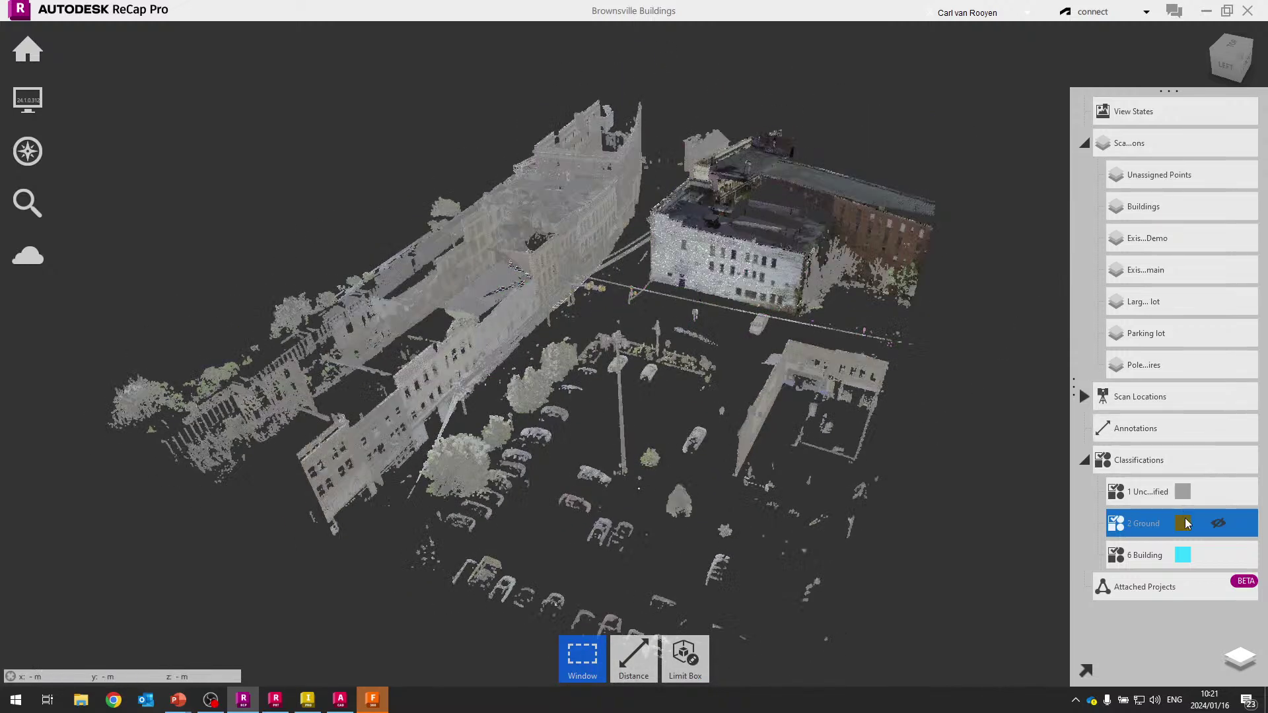
left_click(1218, 523)
Inspect the white corner building and hide the Buildings scan region to keep its points out of the selection.
left_click_drag(700, 387, 542, 371)
scroll(541, 372, "up", 6)
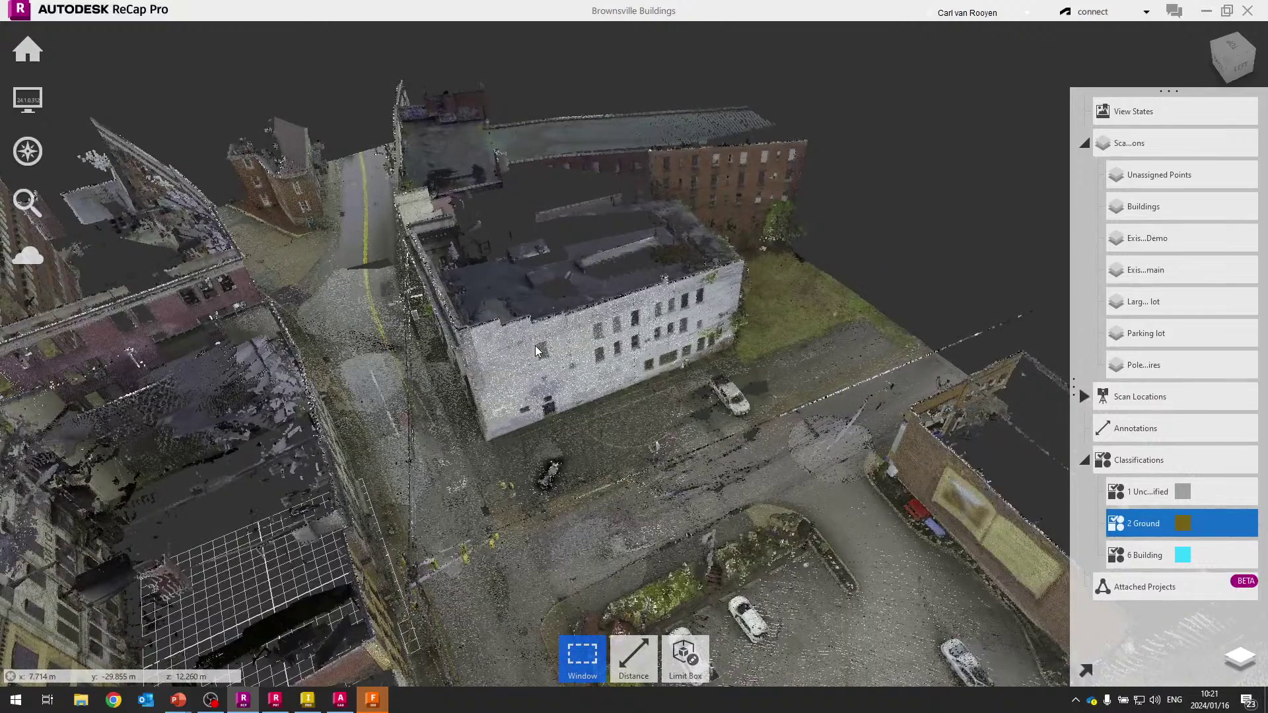
left_click_drag(537, 351, 524, 234)
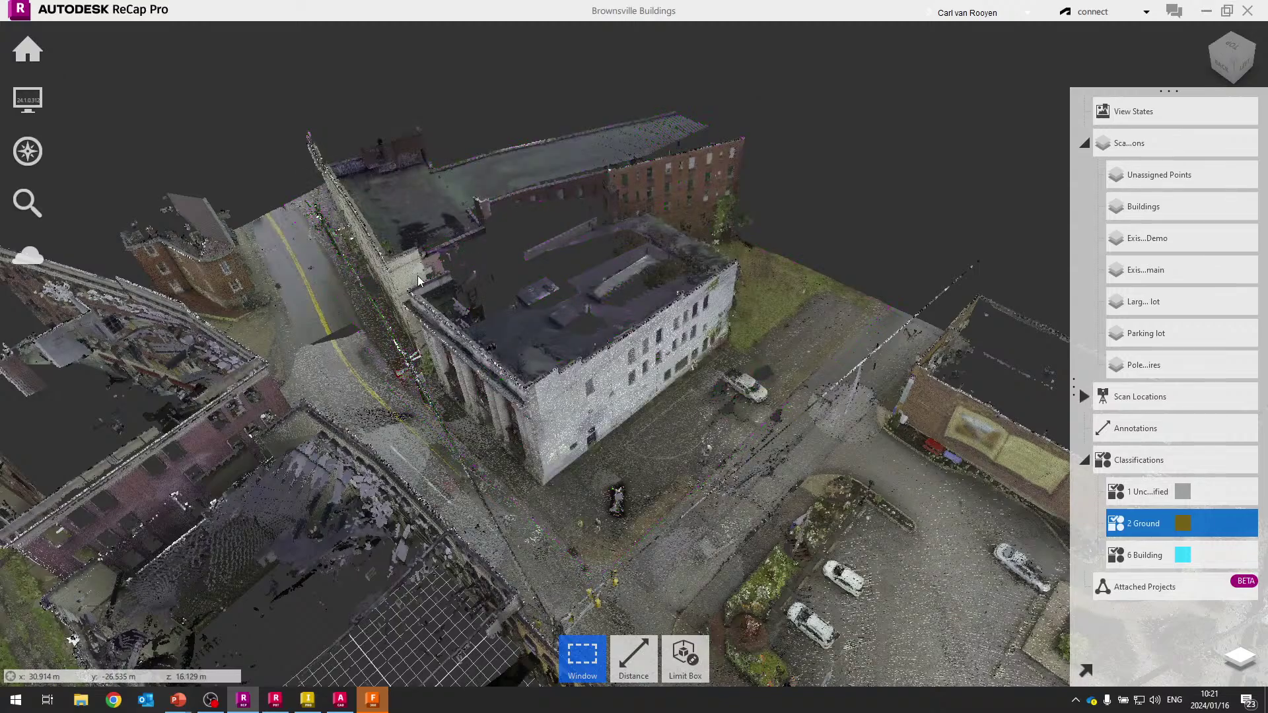
scroll(473, 375, "down", 3)
scroll(473, 375, "down", 4)
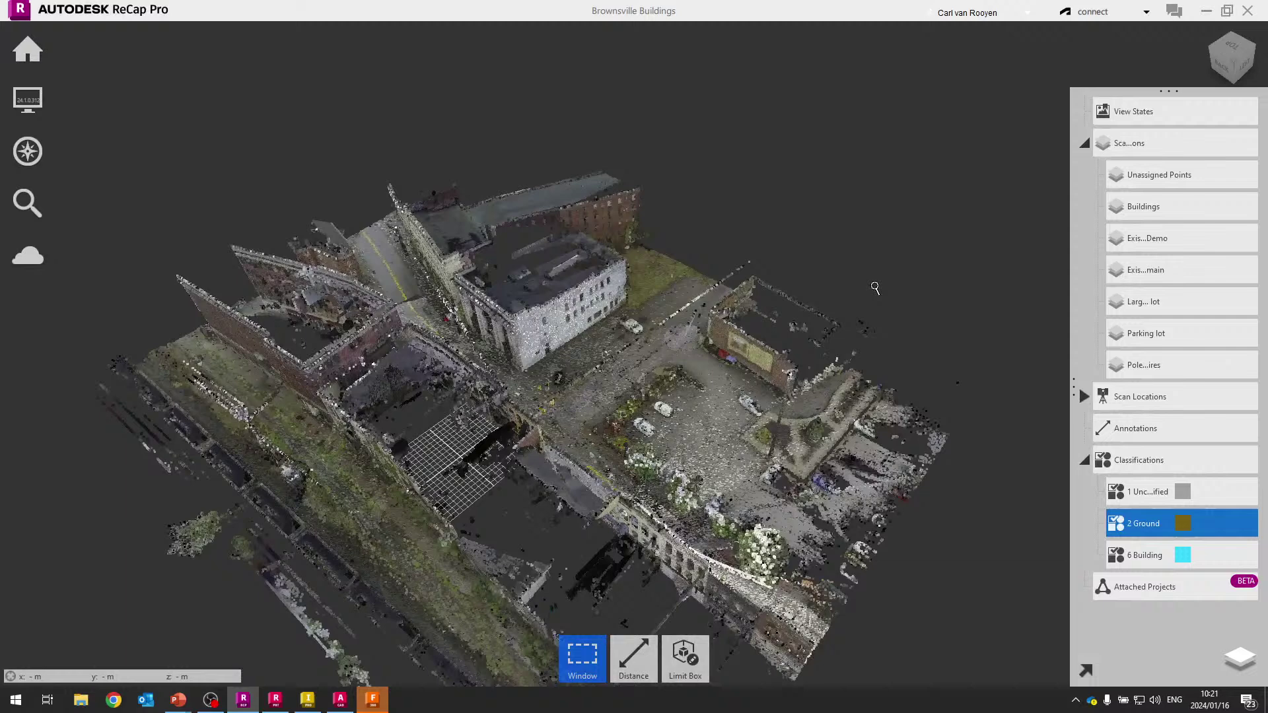
mouse_move(1197, 212)
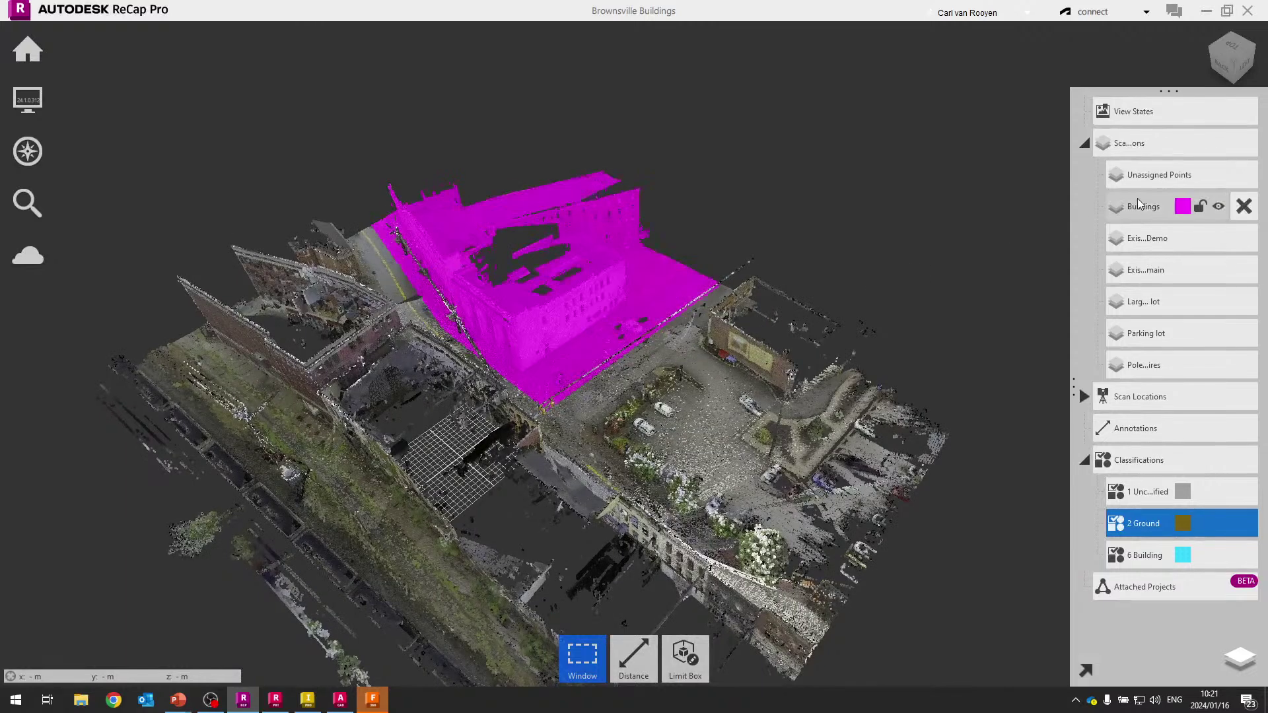
left_click(1219, 210)
scroll(558, 185, "down", 3)
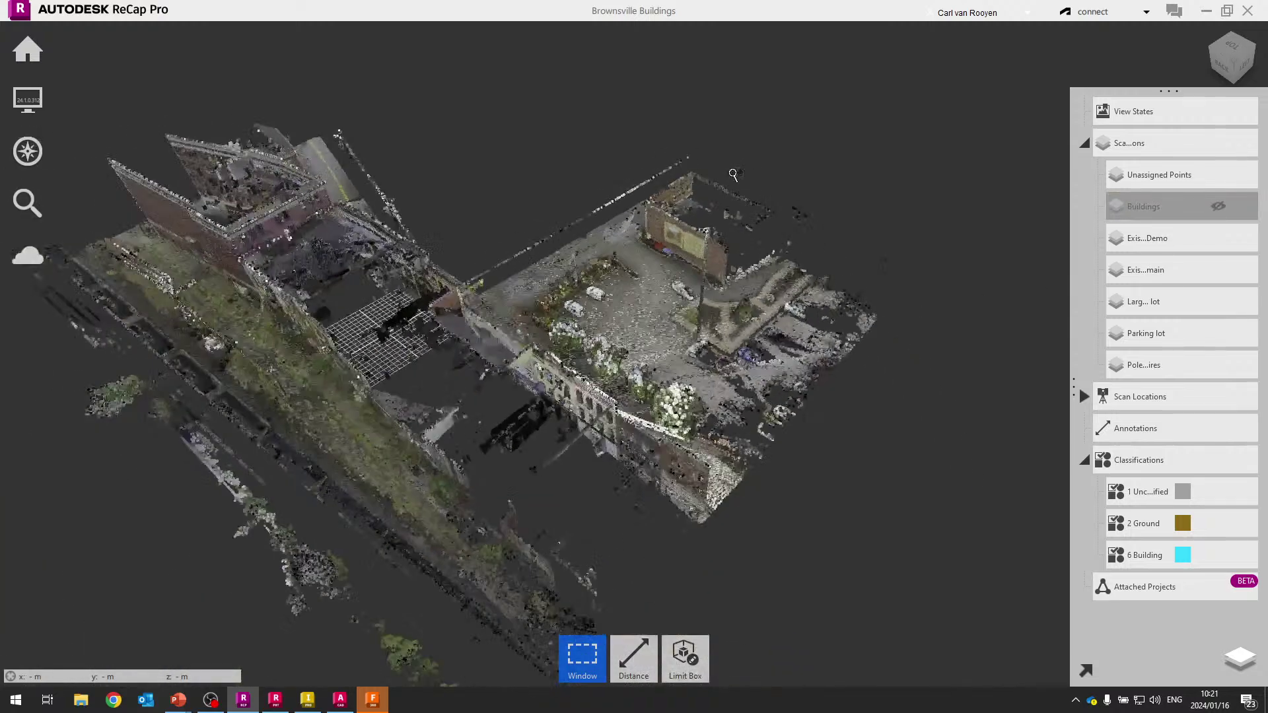
Delete all visible points with a Window selection and make the Buildings region visible again.
left_click_drag(558, 185, 577, 189)
left_click_drag(140, 49, 945, 604)
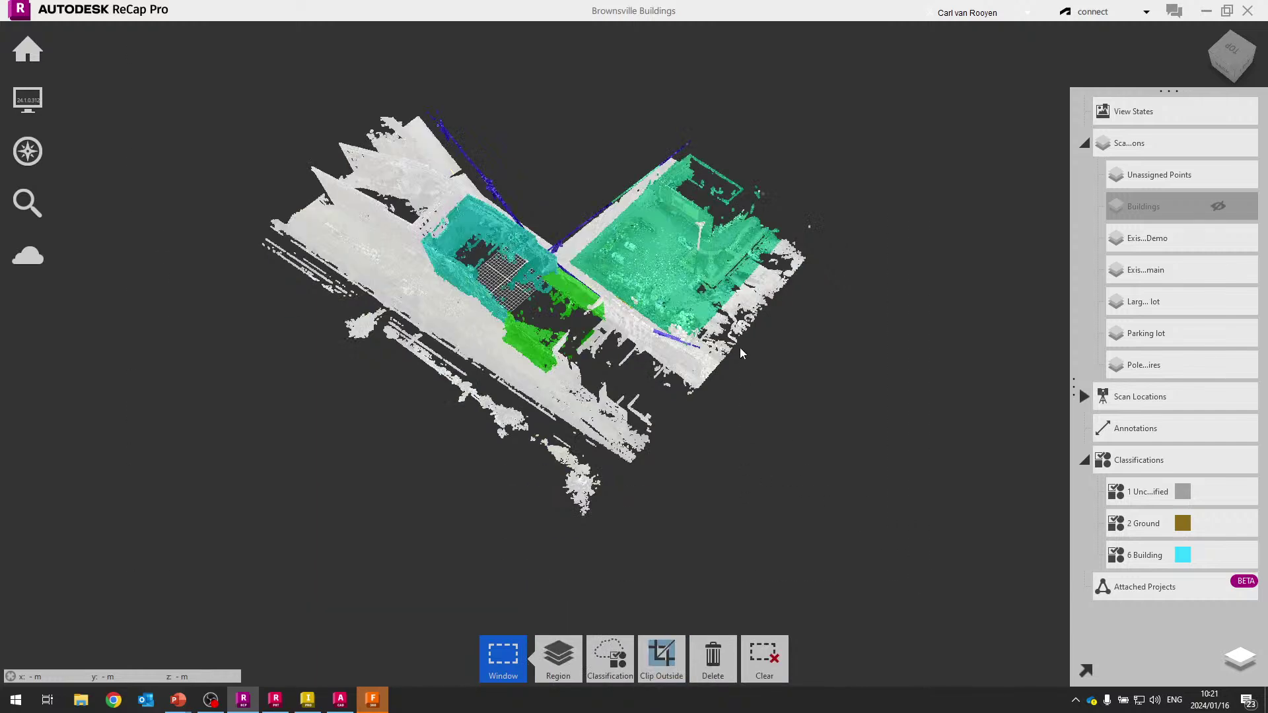
key("Delete")
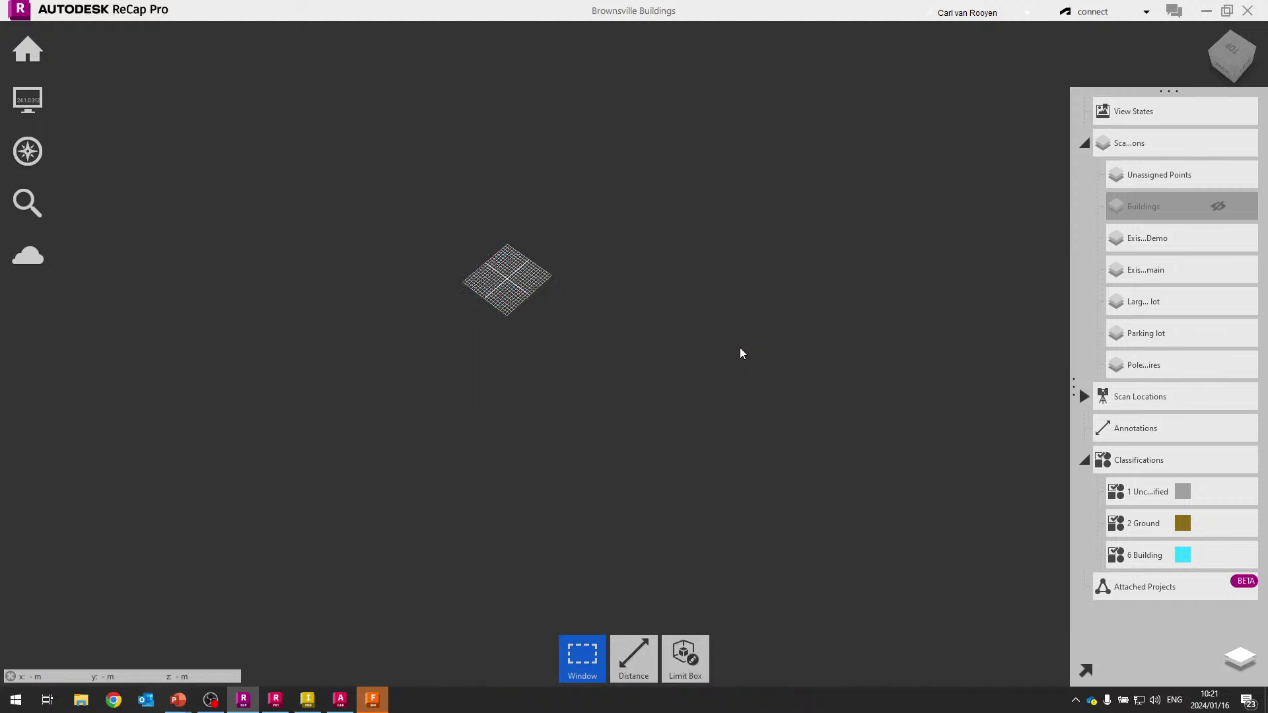
left_click(1219, 206)
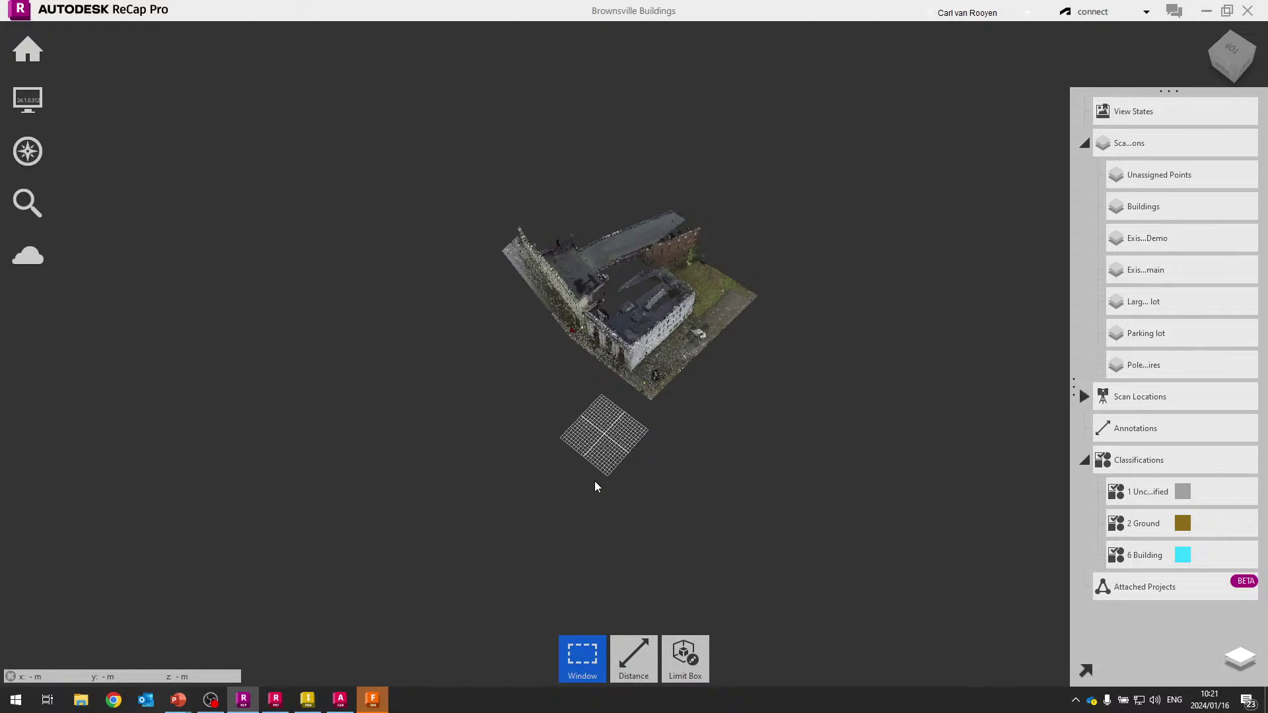
Examine the isolated buildings up close from the roof, street facade and corner sides.
scroll(595, 285, "up", 5)
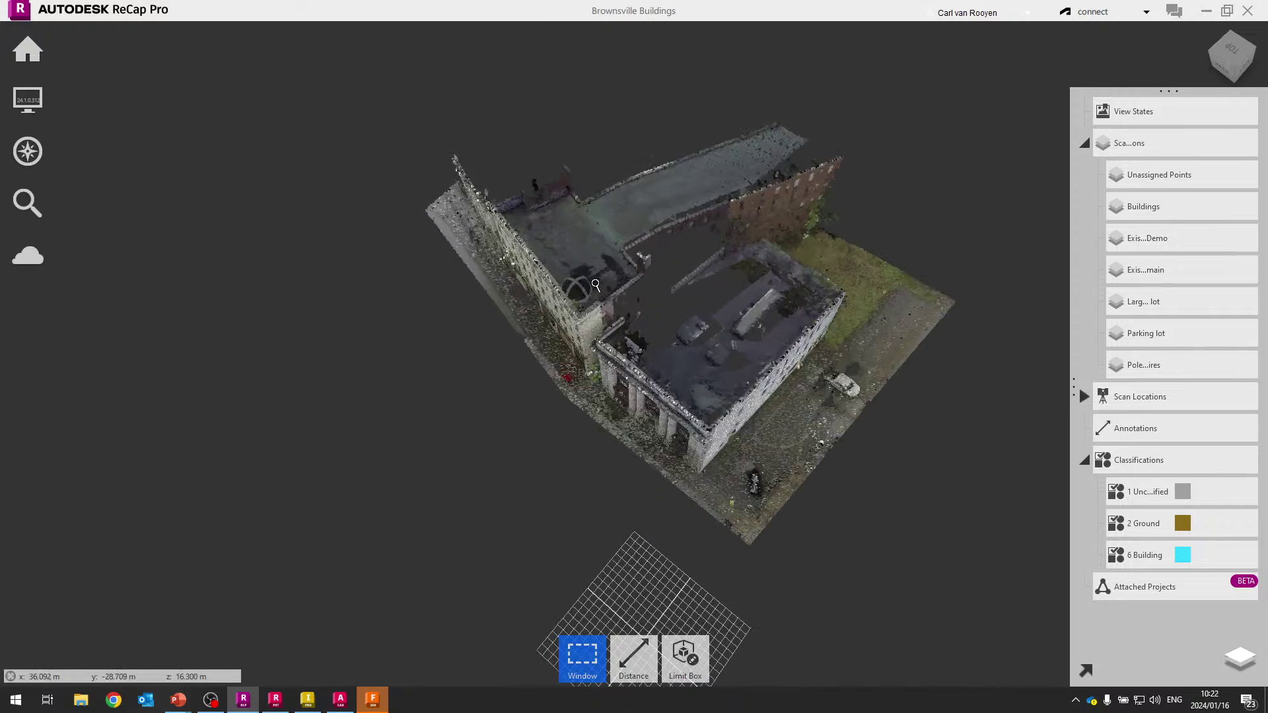
left_click_drag(595, 286, 536, 364)
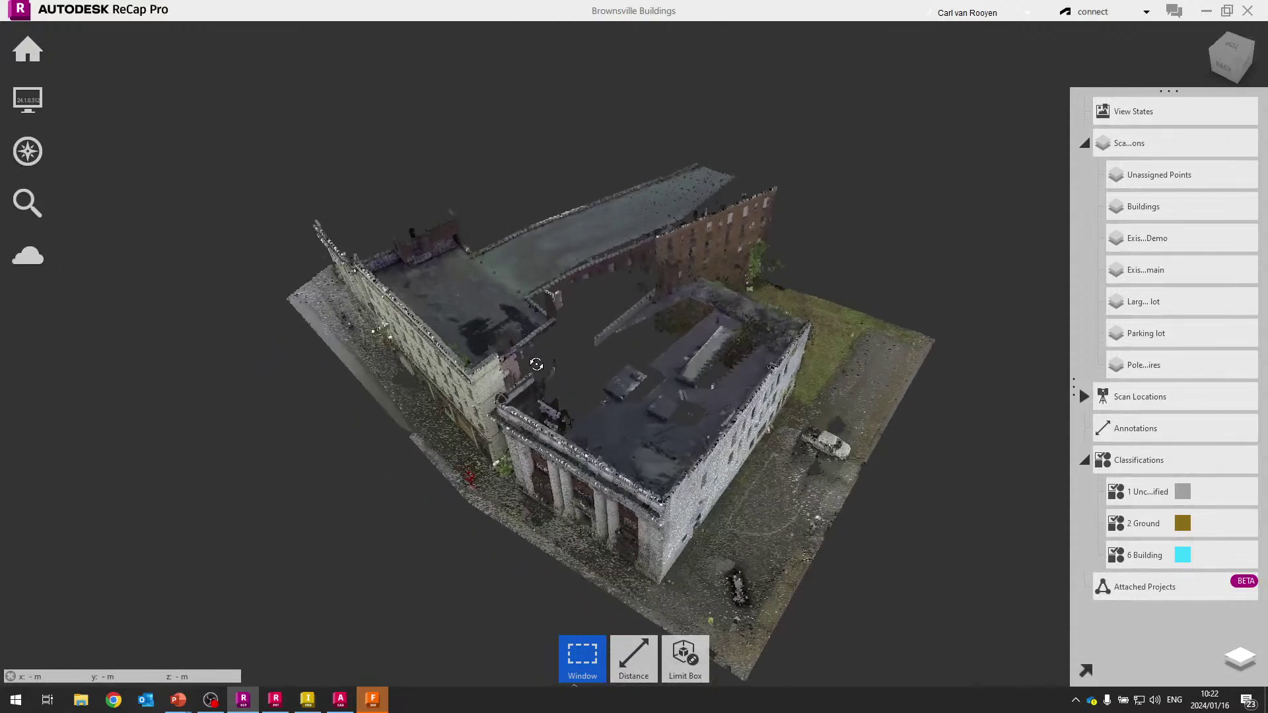
scroll(580, 354, "up", 2)
scroll(581, 354, "down", 2)
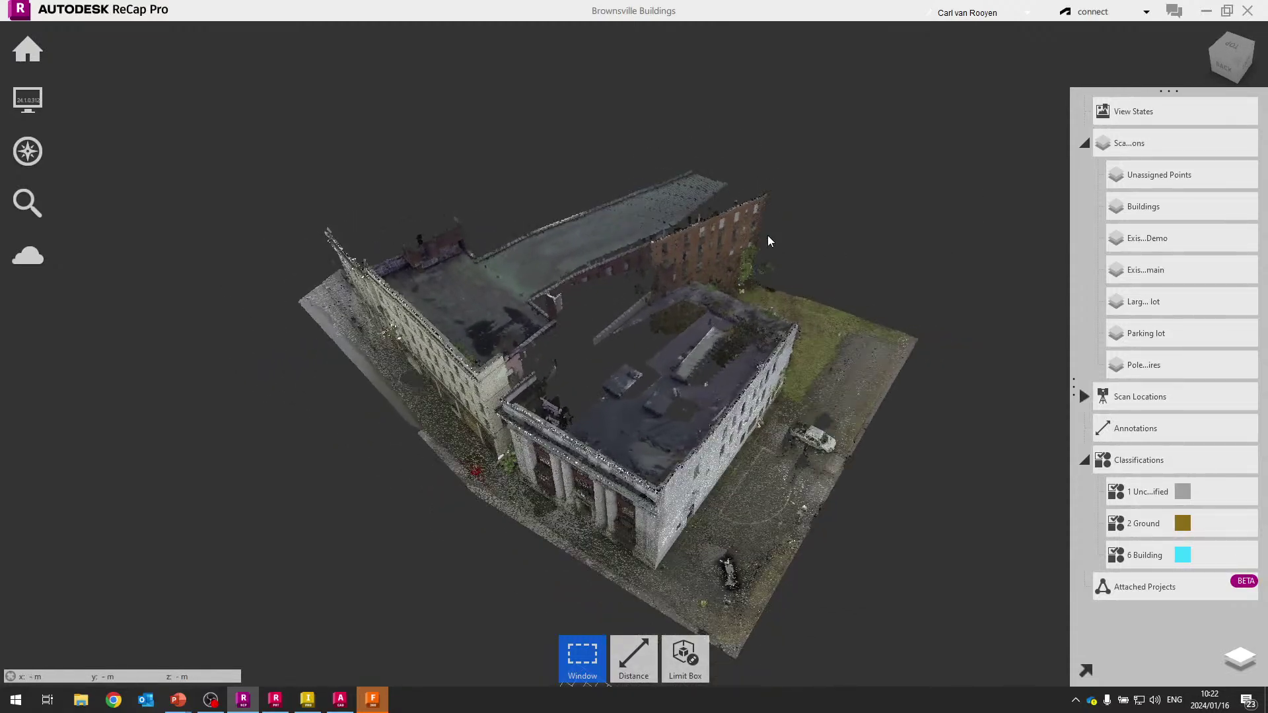
middle_click_drag(592, 305, 634, 243)
scroll(608, 299, "up", 2)
scroll(628, 284, "down", 1)
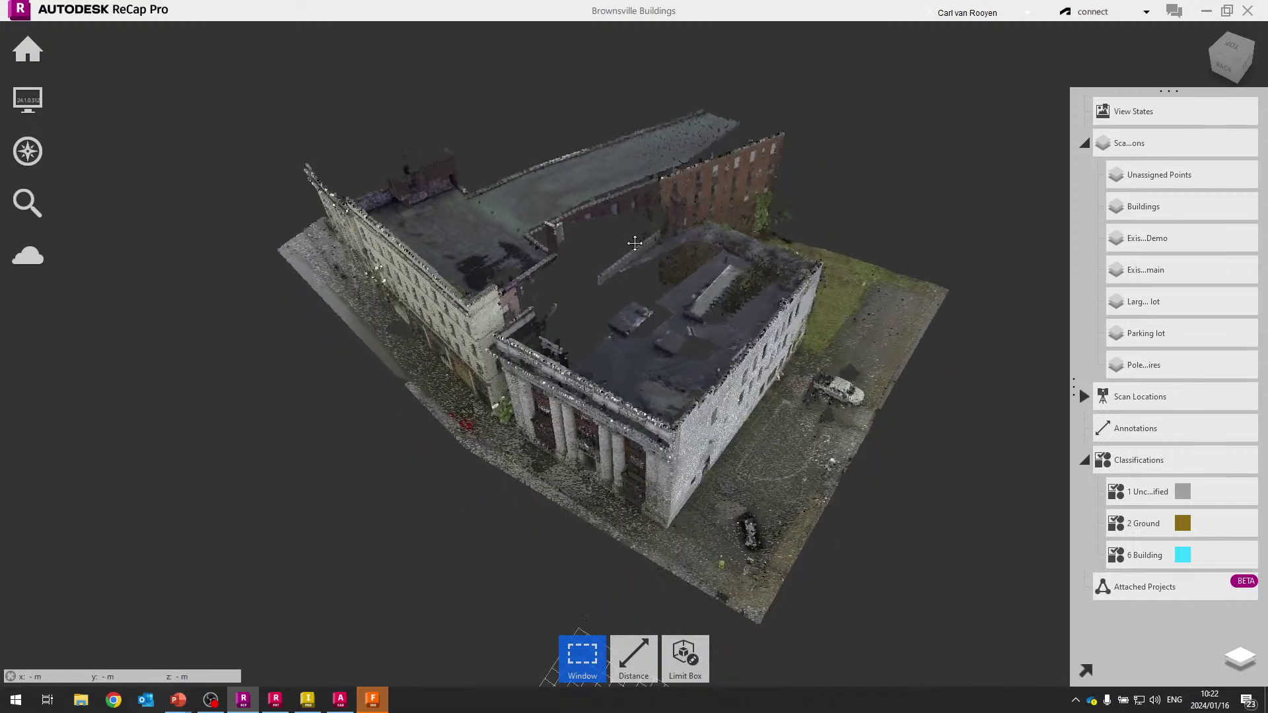
left_click_drag(634, 243, 504, 353)
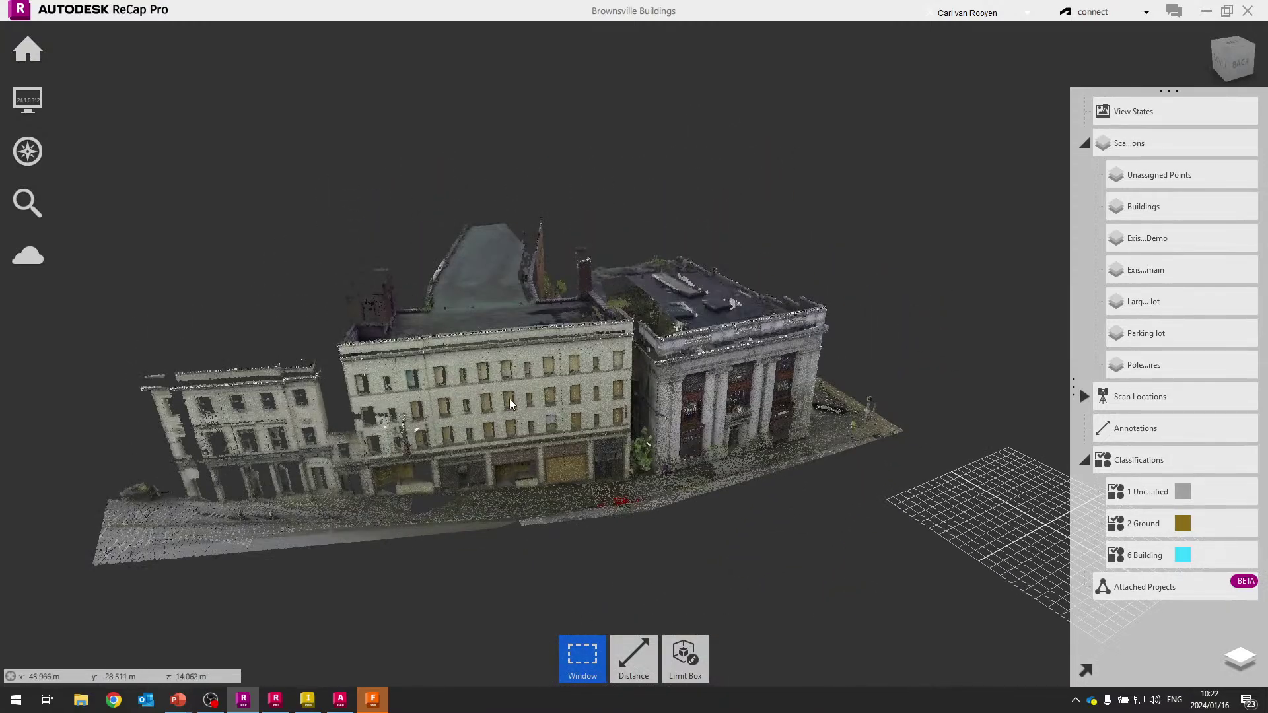
left_click_drag(624, 385, 578, 380)
scroll(578, 380, "up", 3)
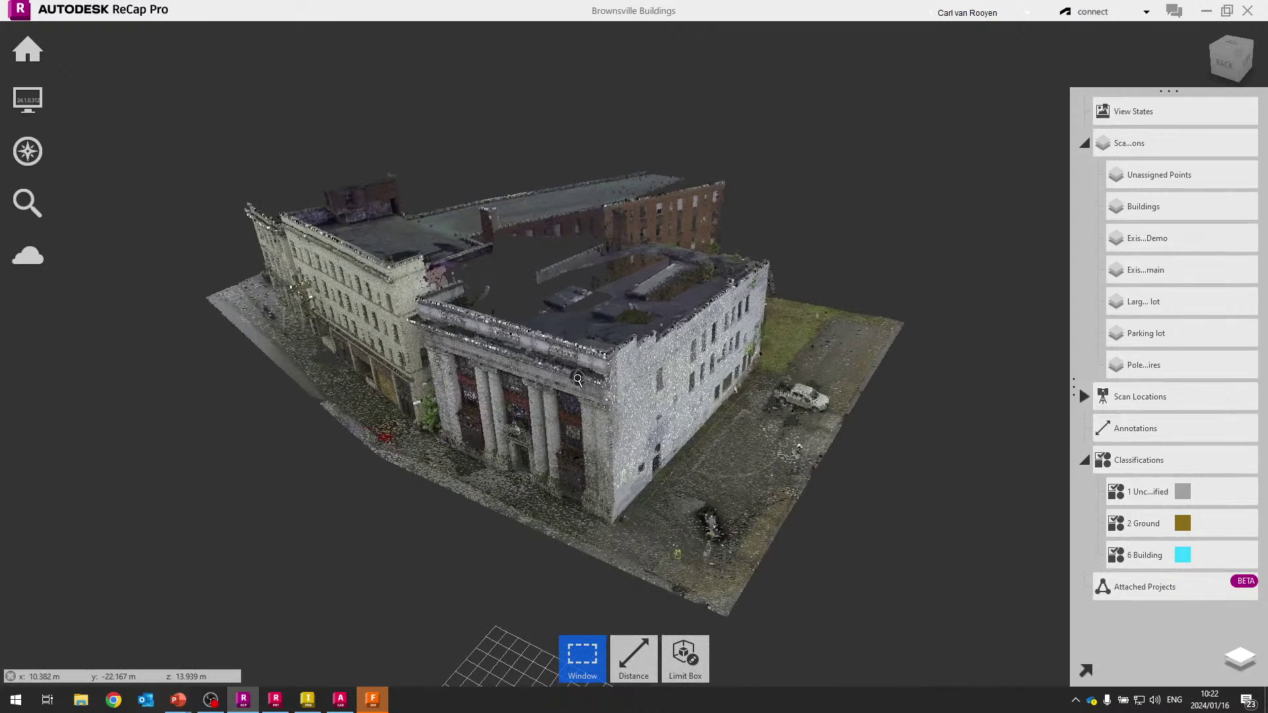
scroll(534, 353, "up", 2)
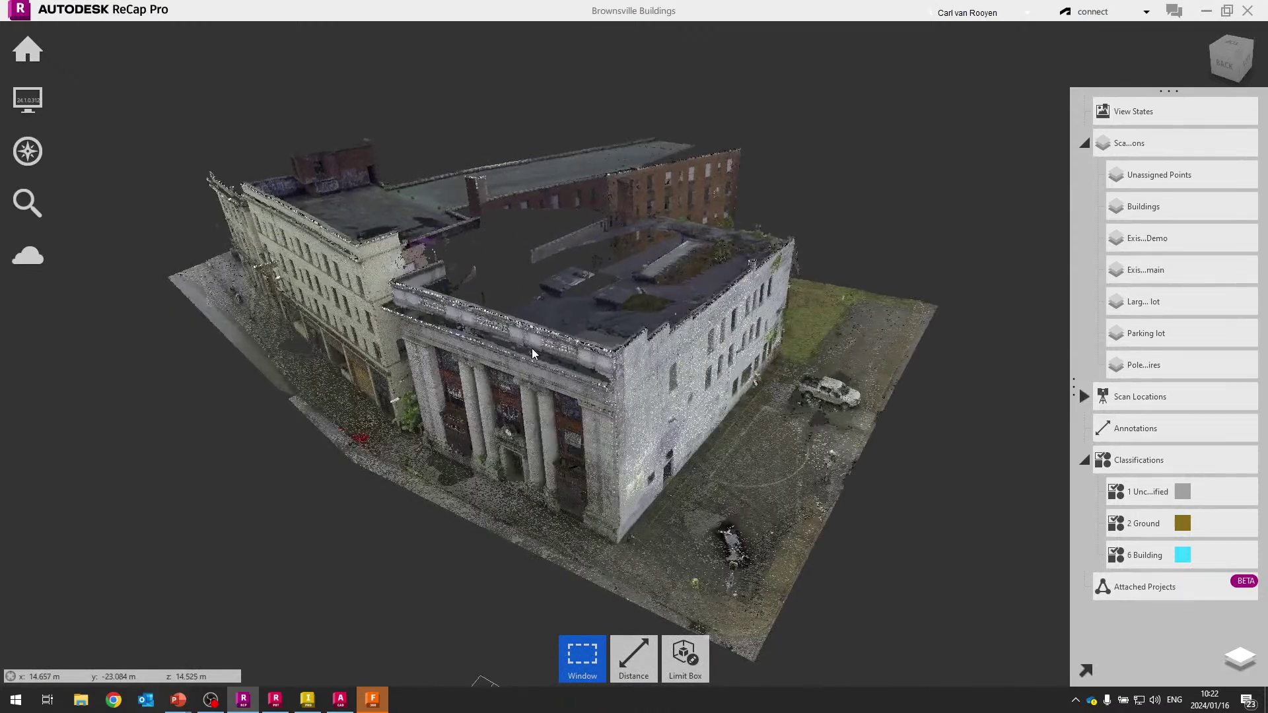
mouse_move(27, 50)
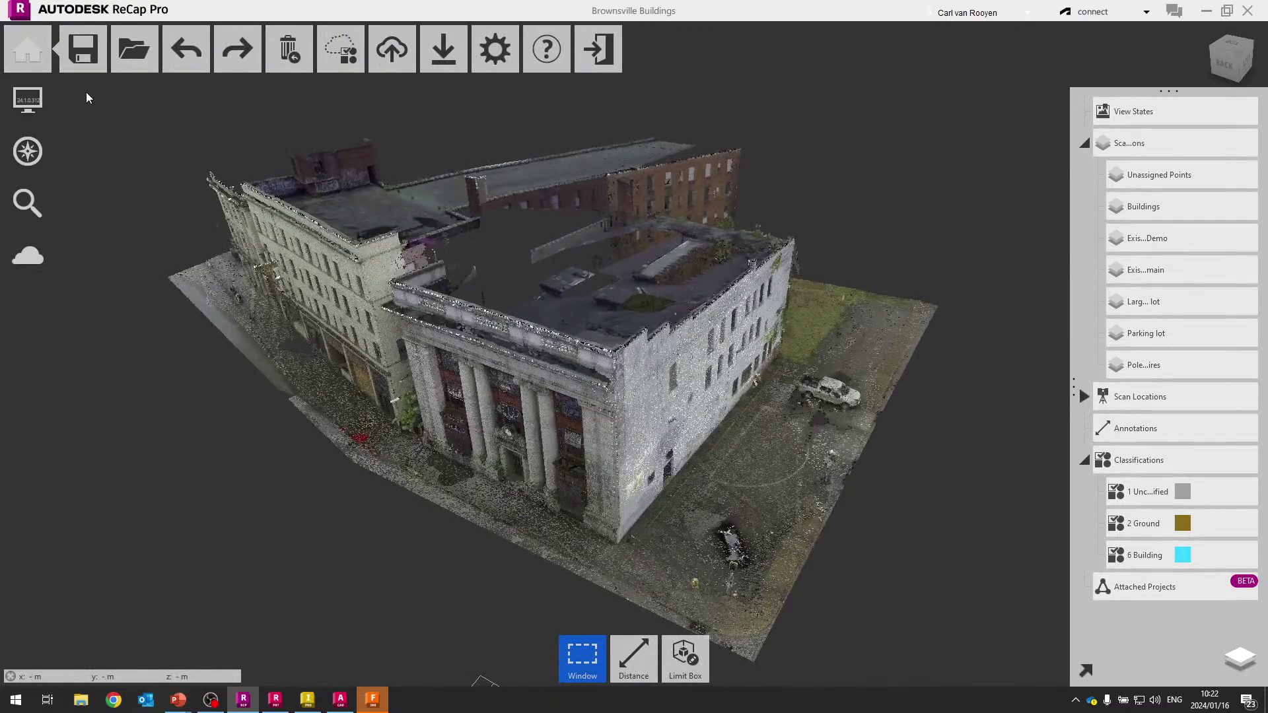
mouse_move(99, 47)
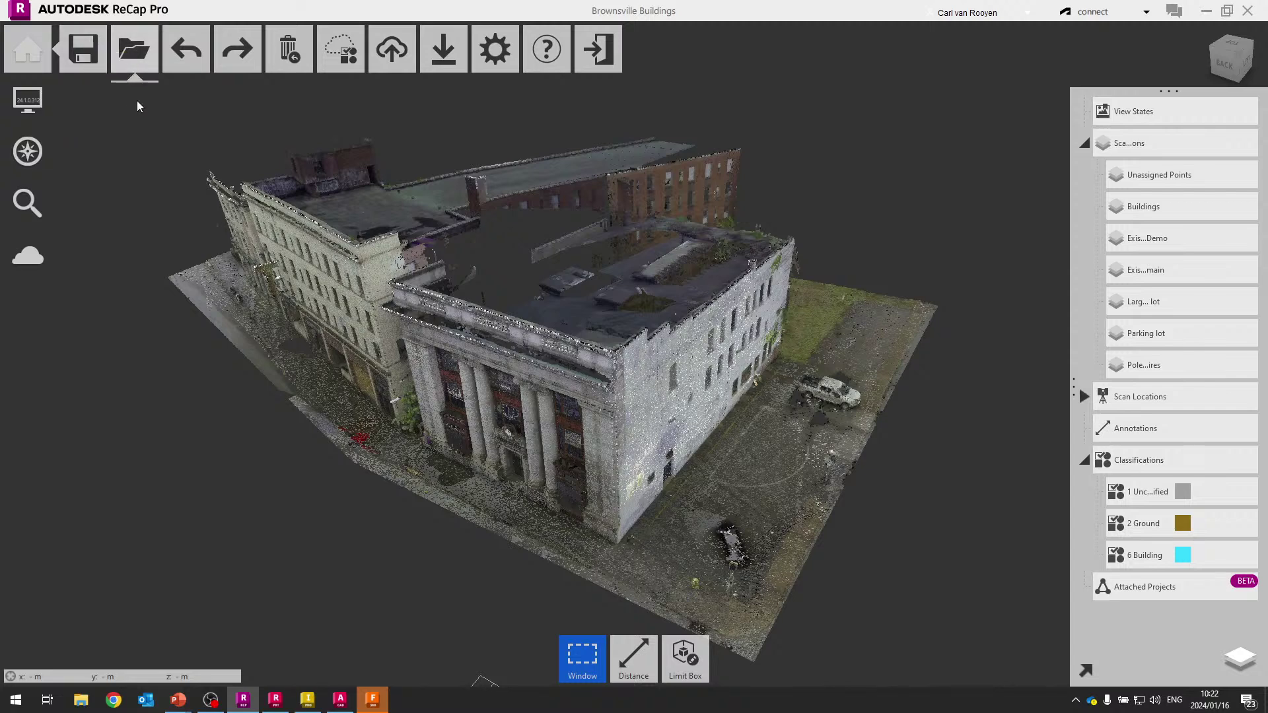
mouse_move(137, 101)
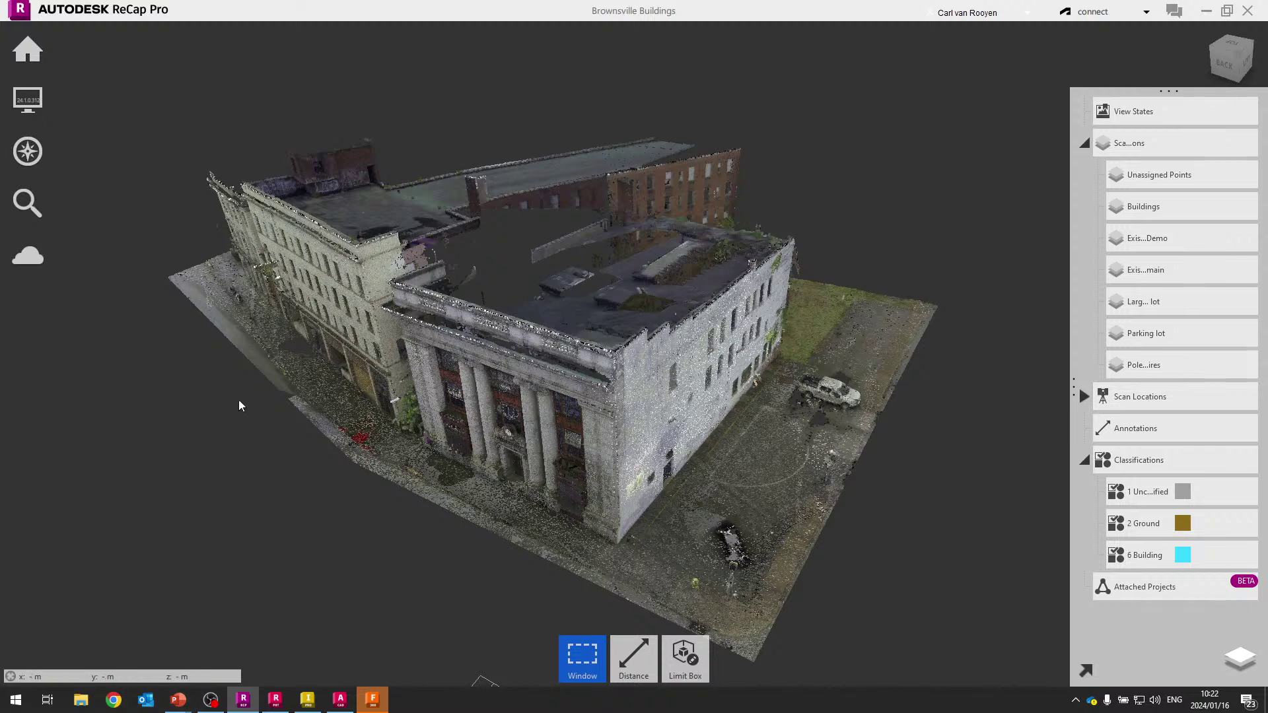
Switch to the PowerPoint slide show and bring up the ReCap Photo overview slide.
key("alt+Tab")
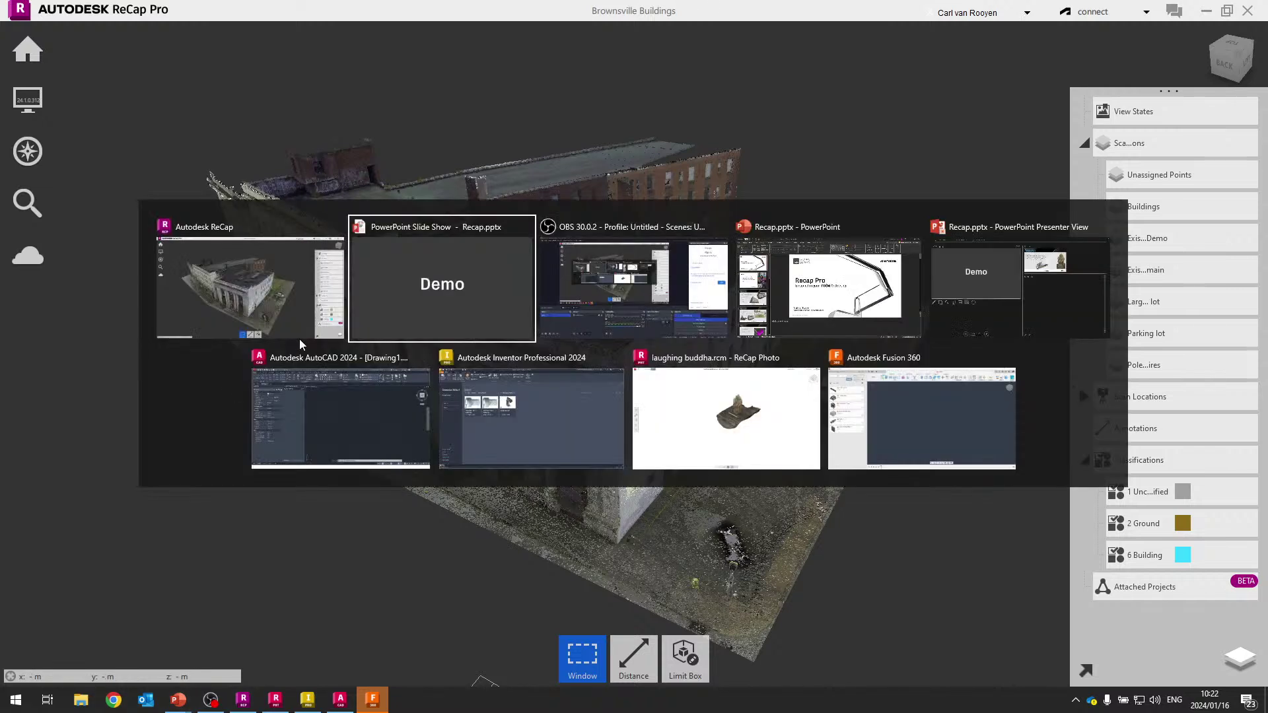
left_click(379, 340)
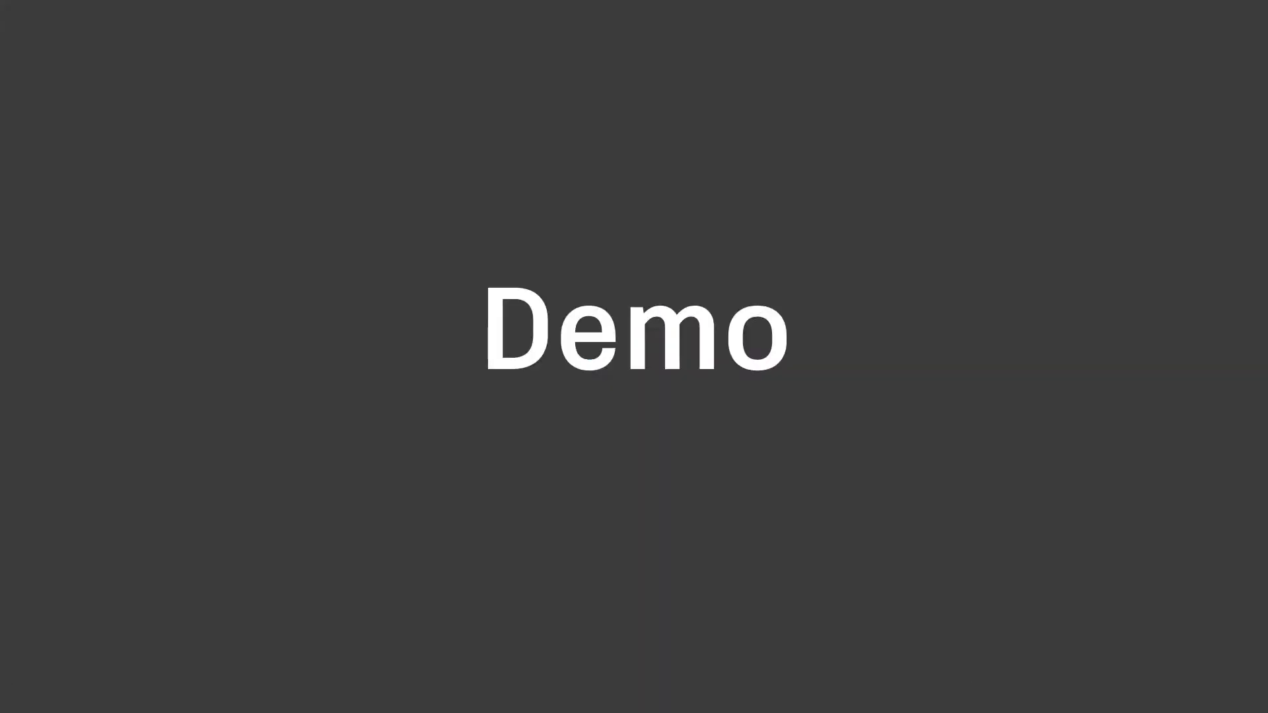
key("Left")
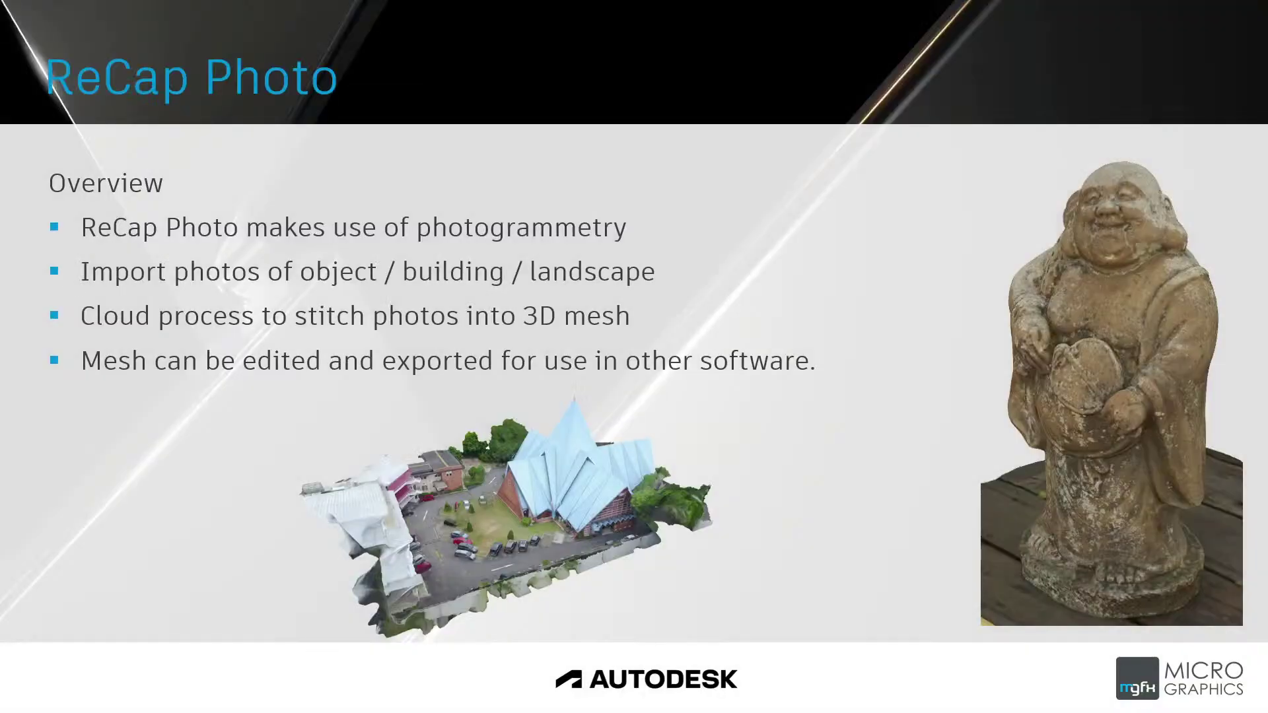
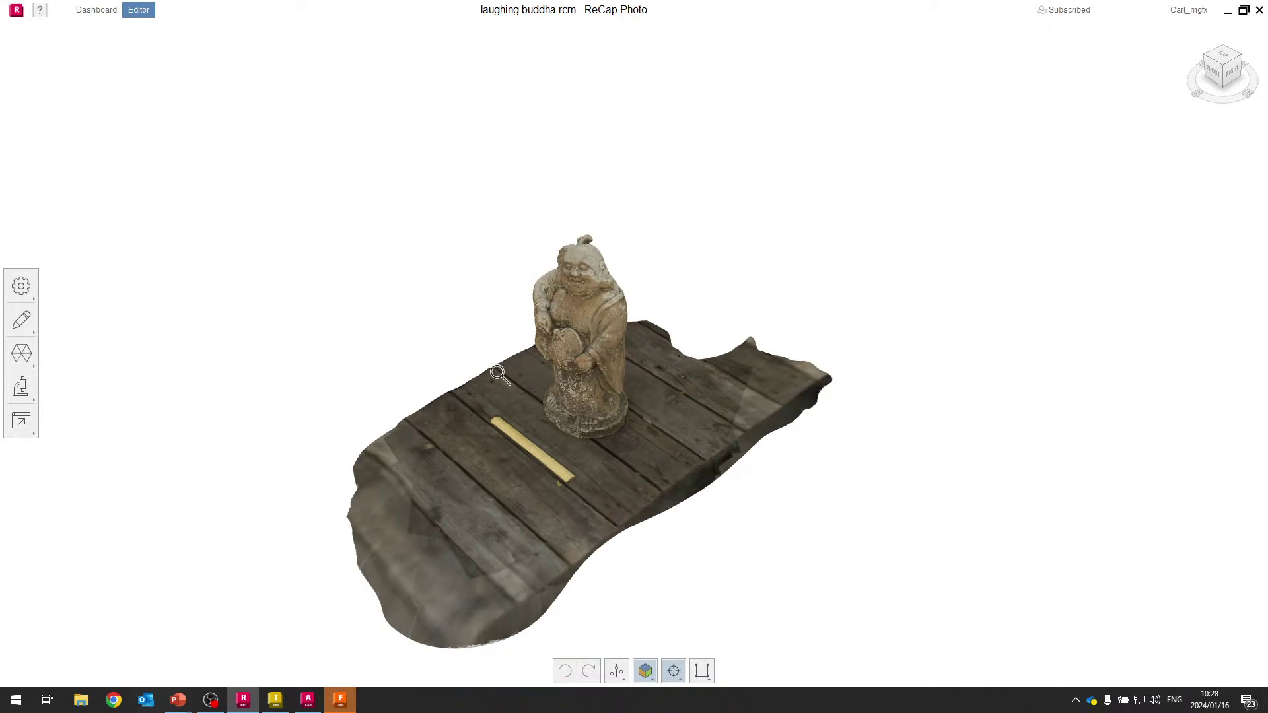
Examine the laughing buddha mesh in ReCap Photo from the front, the sides and up close.
scroll(492, 451, "up", 3)
scroll(504, 464, "down", 3)
left_click_drag(503, 464, 654, 376)
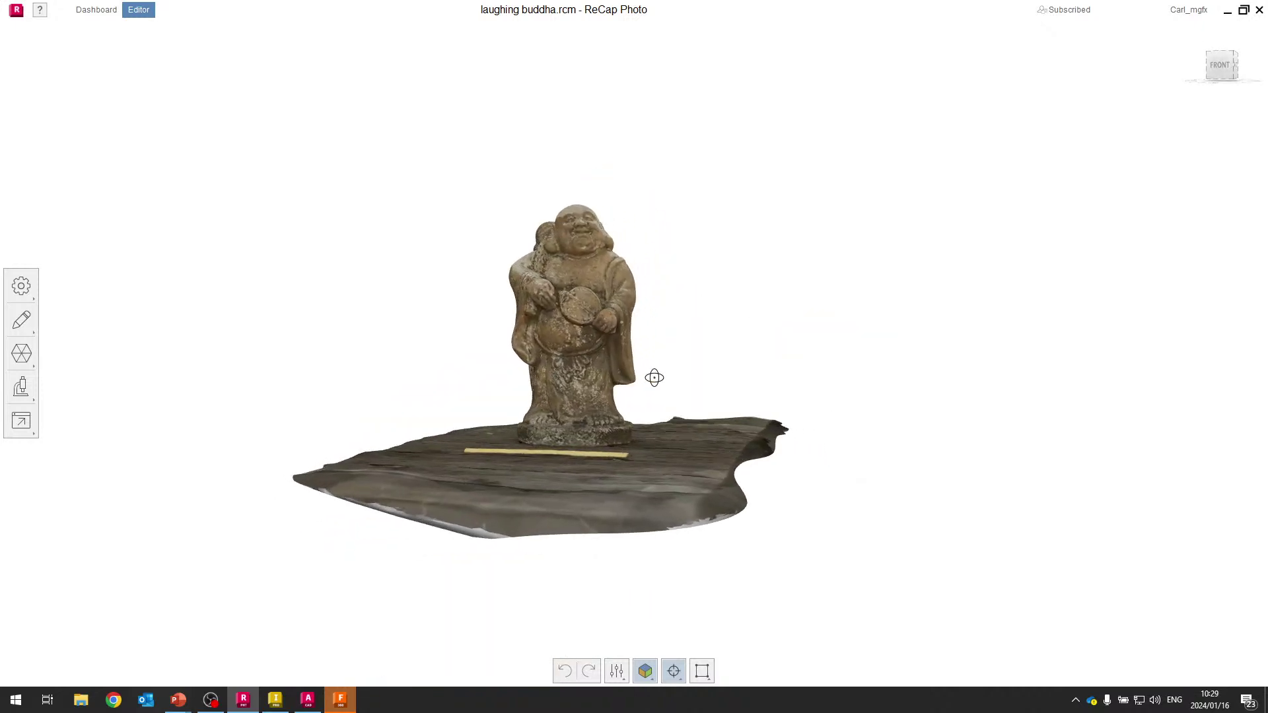
scroll(778, 403, "up", 2)
left_click_drag(778, 402, 617, 425)
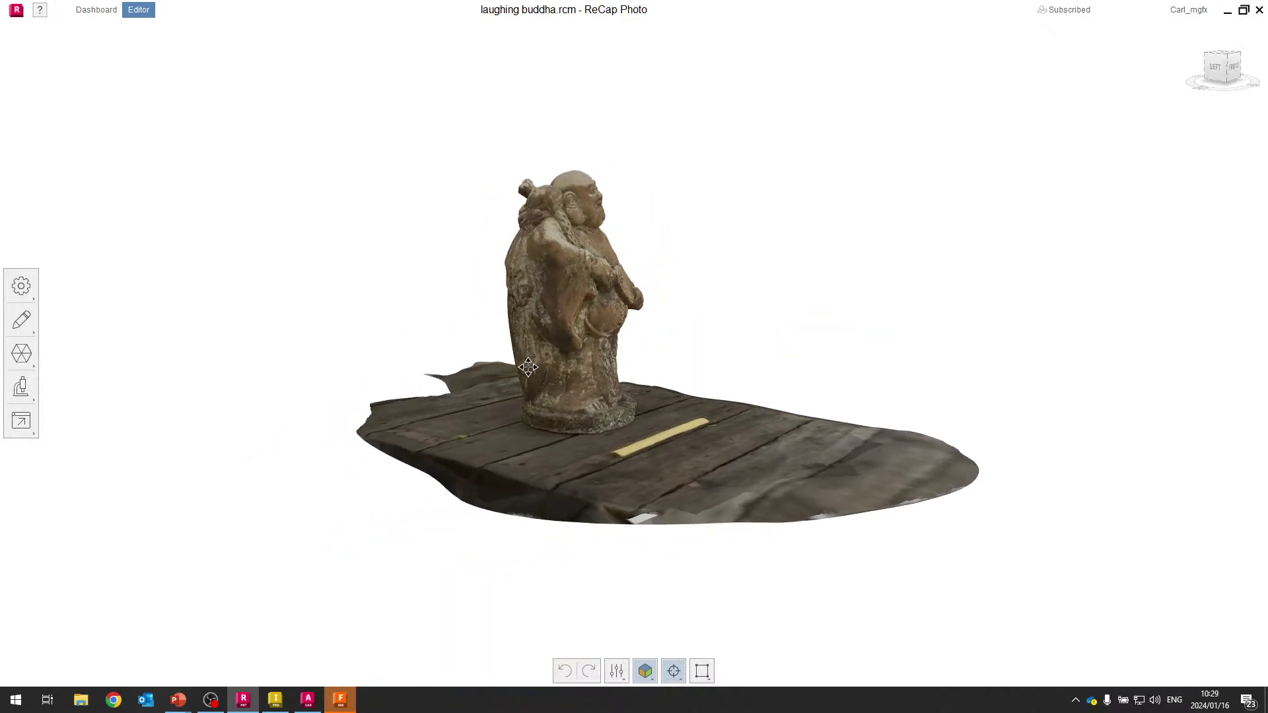
scroll(574, 253, "up", 5)
scroll(575, 252, "down", 3)
left_click_drag(566, 255, 724, 371)
scroll(347, 377, "up", 2)
scroll(346, 377, "down", 2)
left_click_drag(314, 333, 476, 320)
scroll(696, 636, "up", 2)
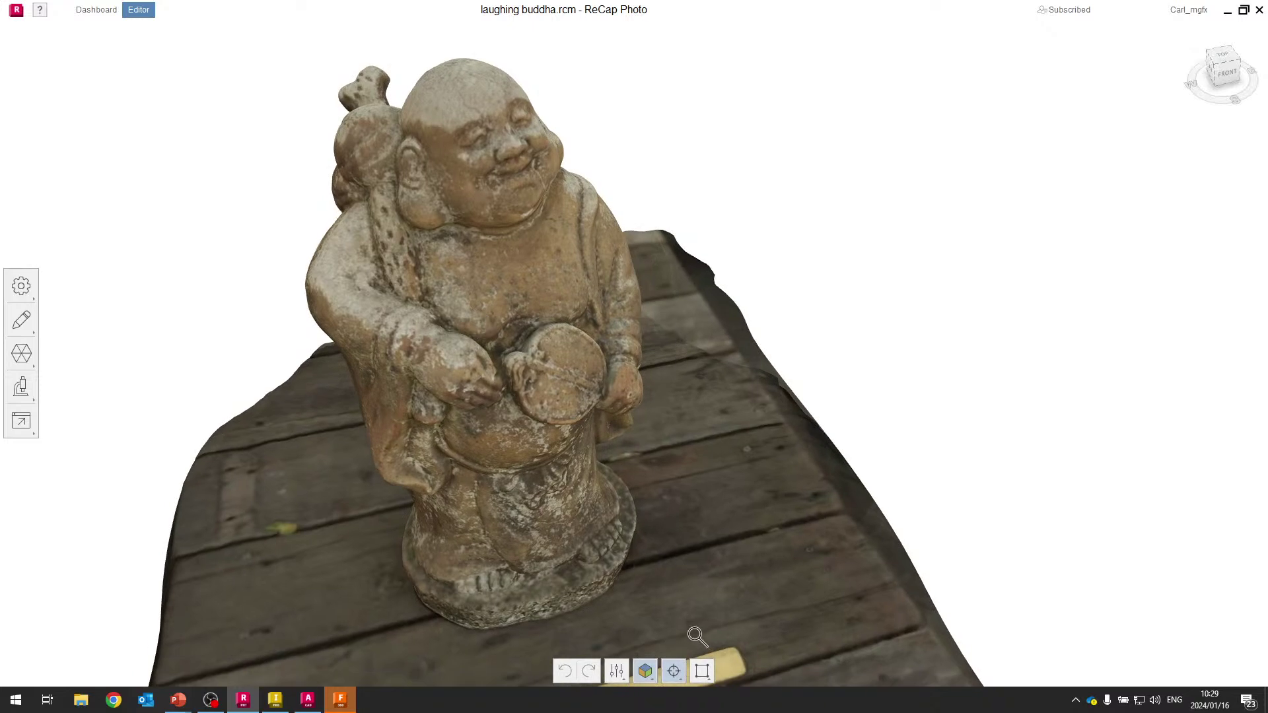
Display the statue and deck as an untextured wireframe mesh and examine the triangles up close.
left_click(645, 671)
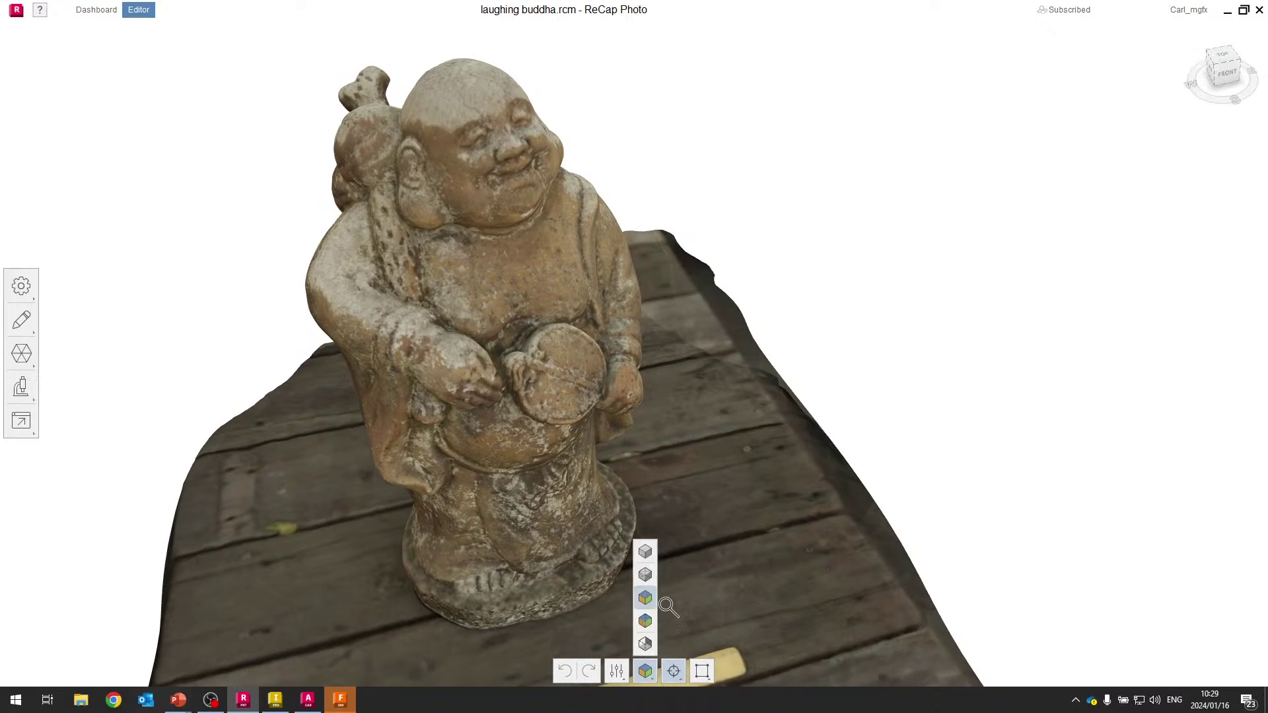
left_click(650, 576)
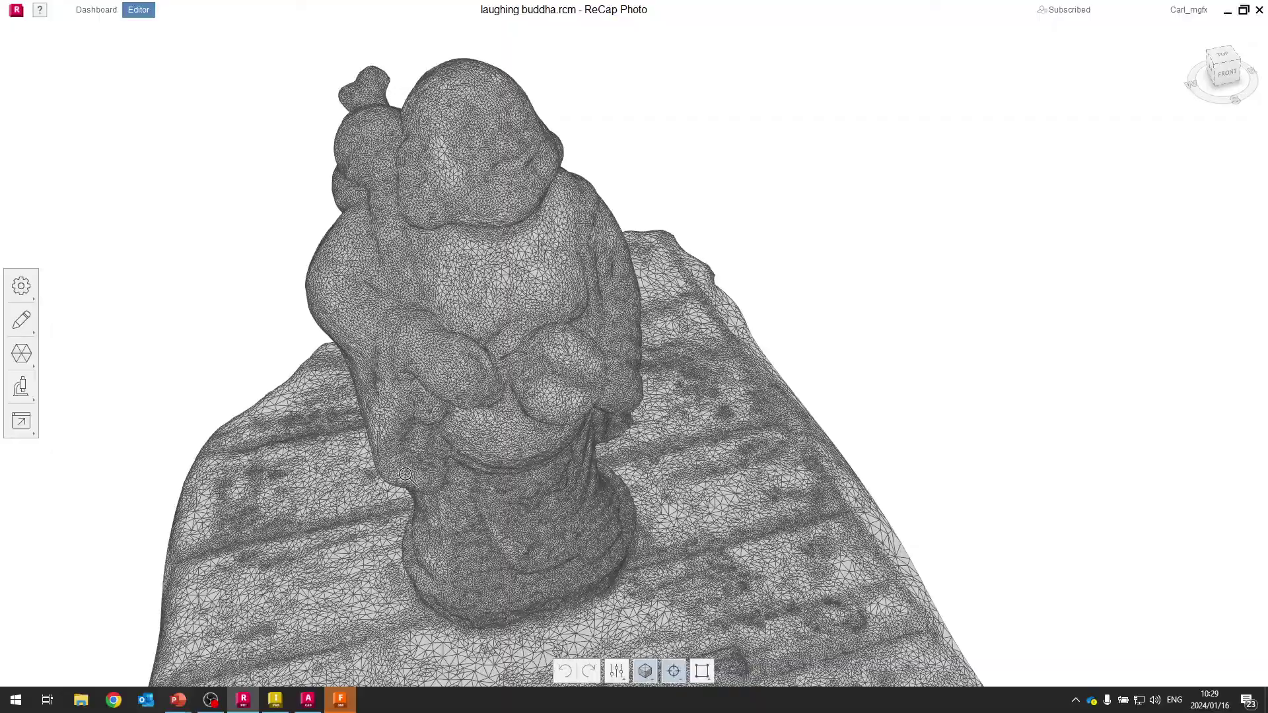
left_click_drag(406, 475, 503, 360)
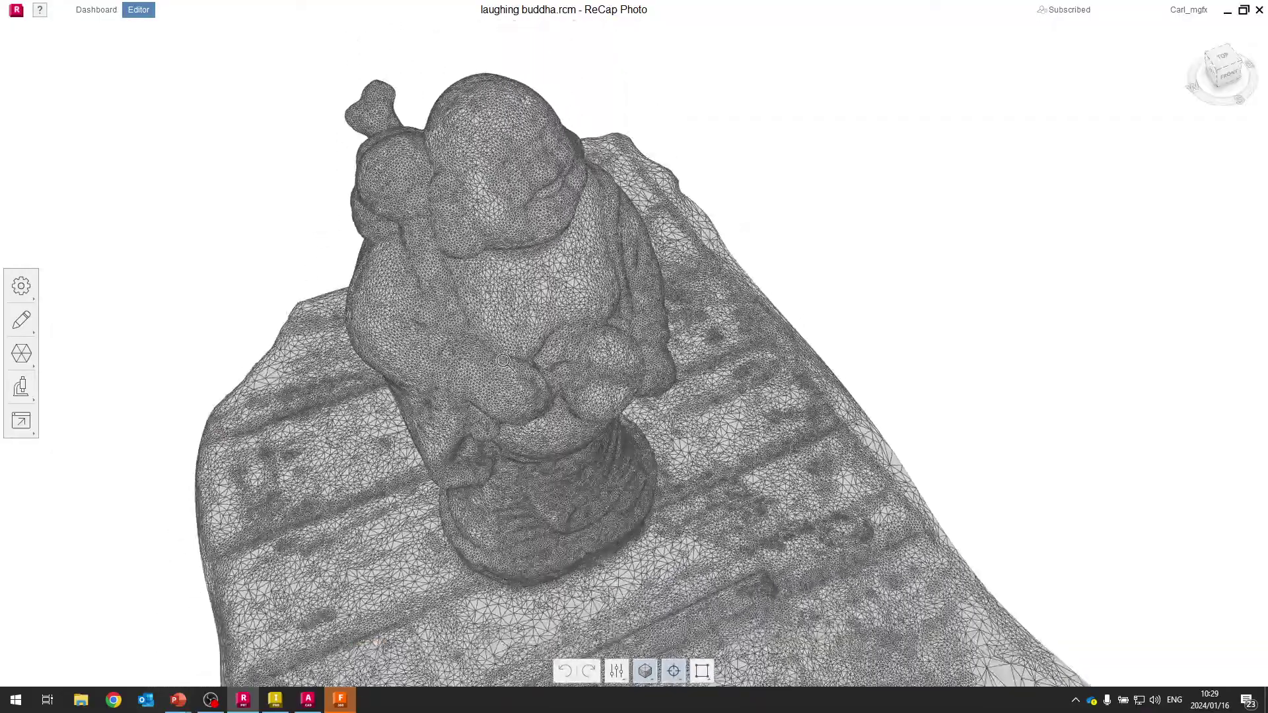
scroll(503, 361, "up", 5)
scroll(385, 303, "down", 3)
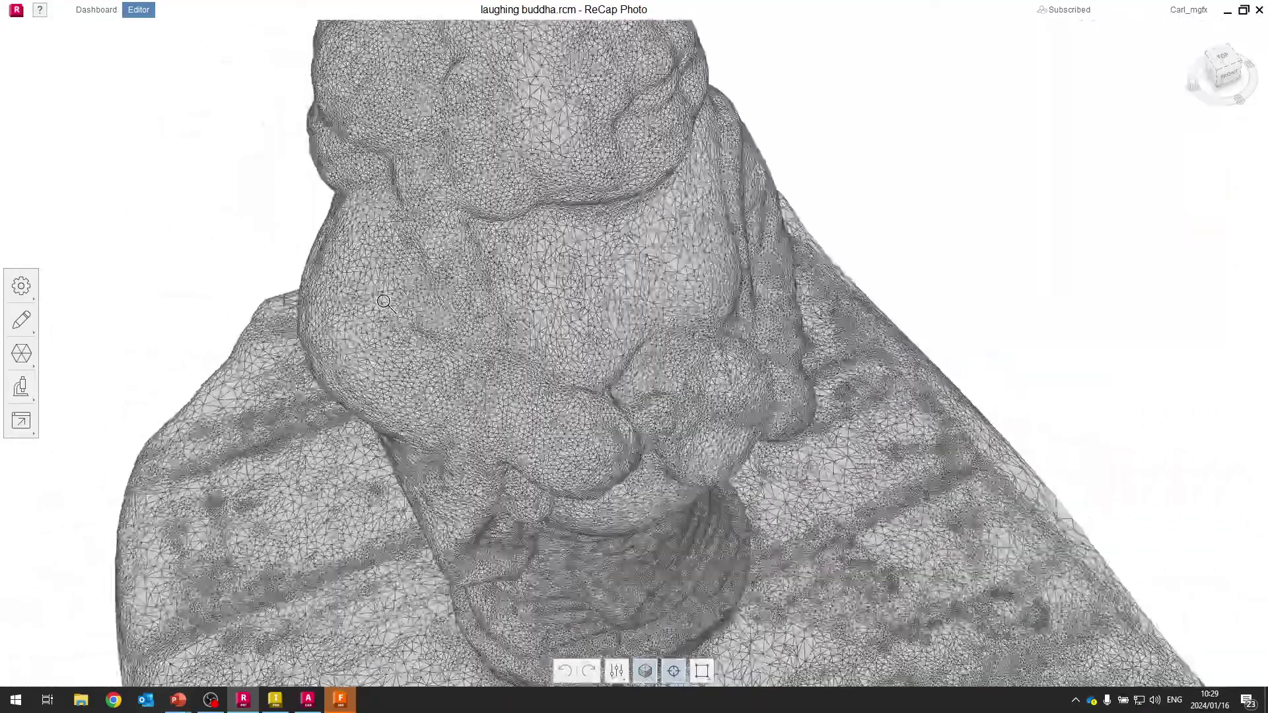
scroll(385, 303, "down", 5)
left_click_drag(485, 416, 484, 425)
scroll(427, 414, "up", 2)
mouse_move(427, 414)
middle_mouse_down()
mouse_move(525, 361)
mouse_move(423, 409)
middle_mouse_up()
scroll(563, 376, "up", 2)
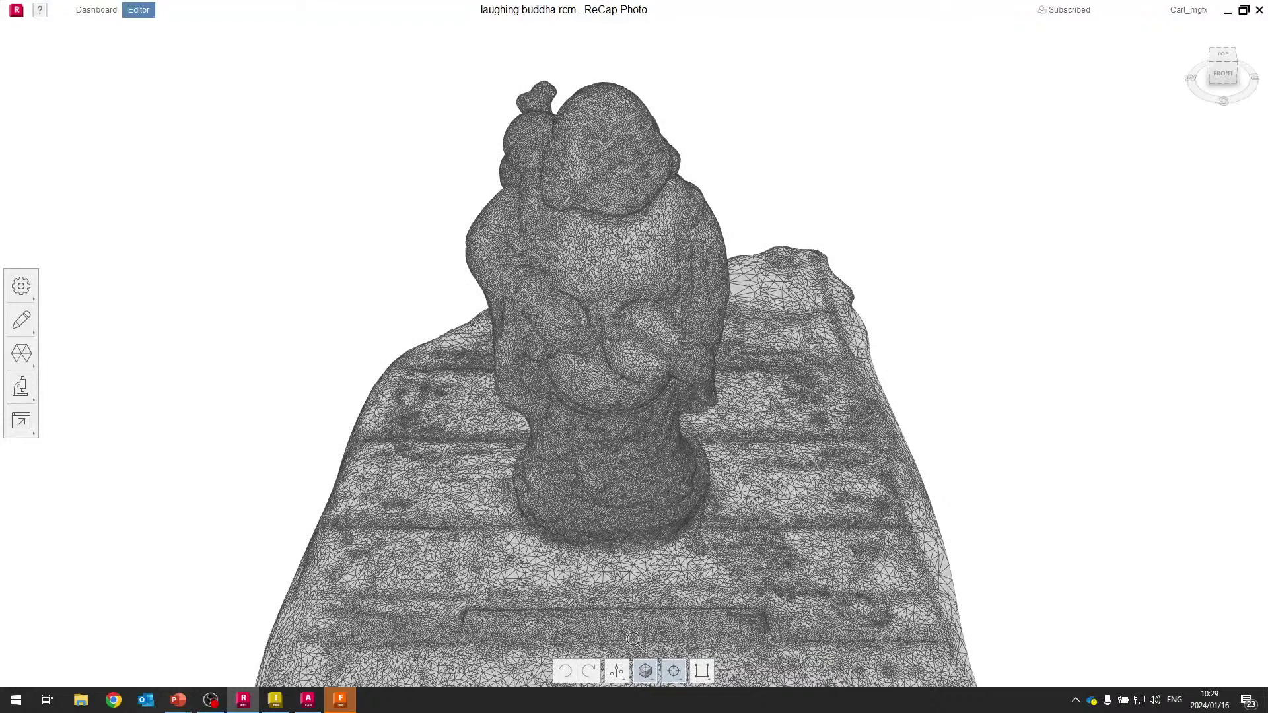
Return the model to the textured display and examine the ruler lying in front of the statue.
left_click(645, 671)
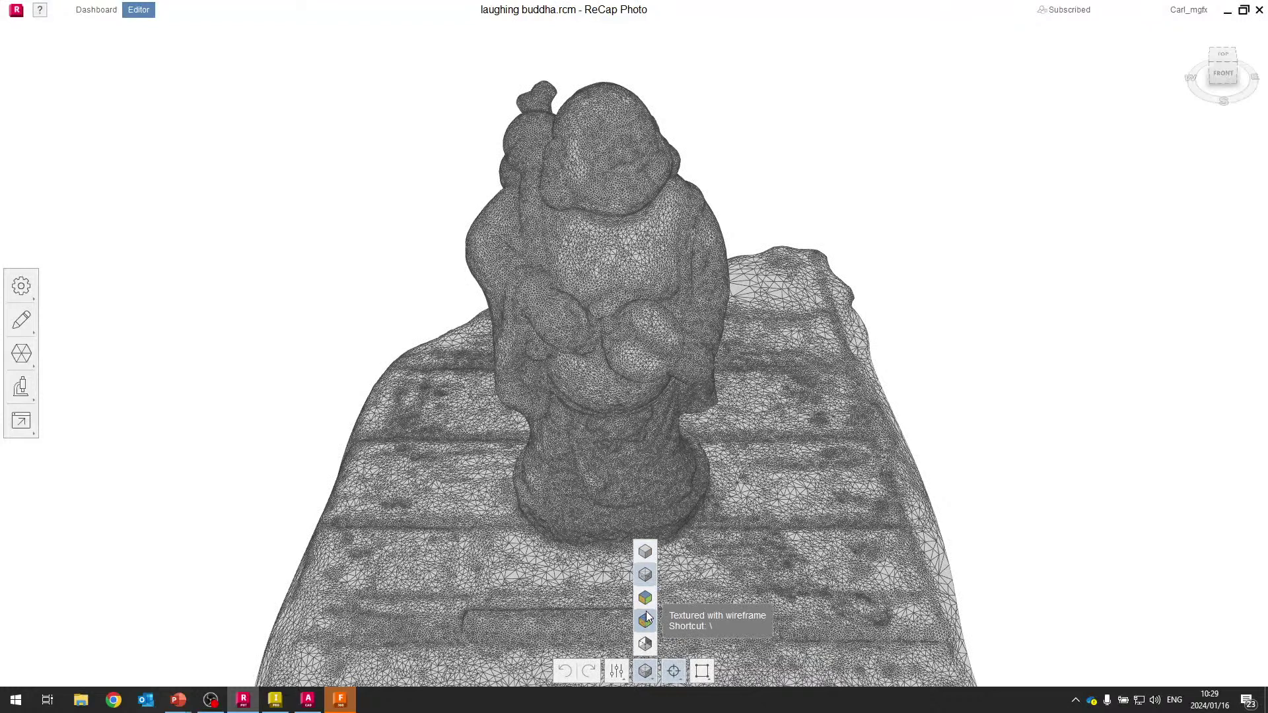
left_click(645, 598)
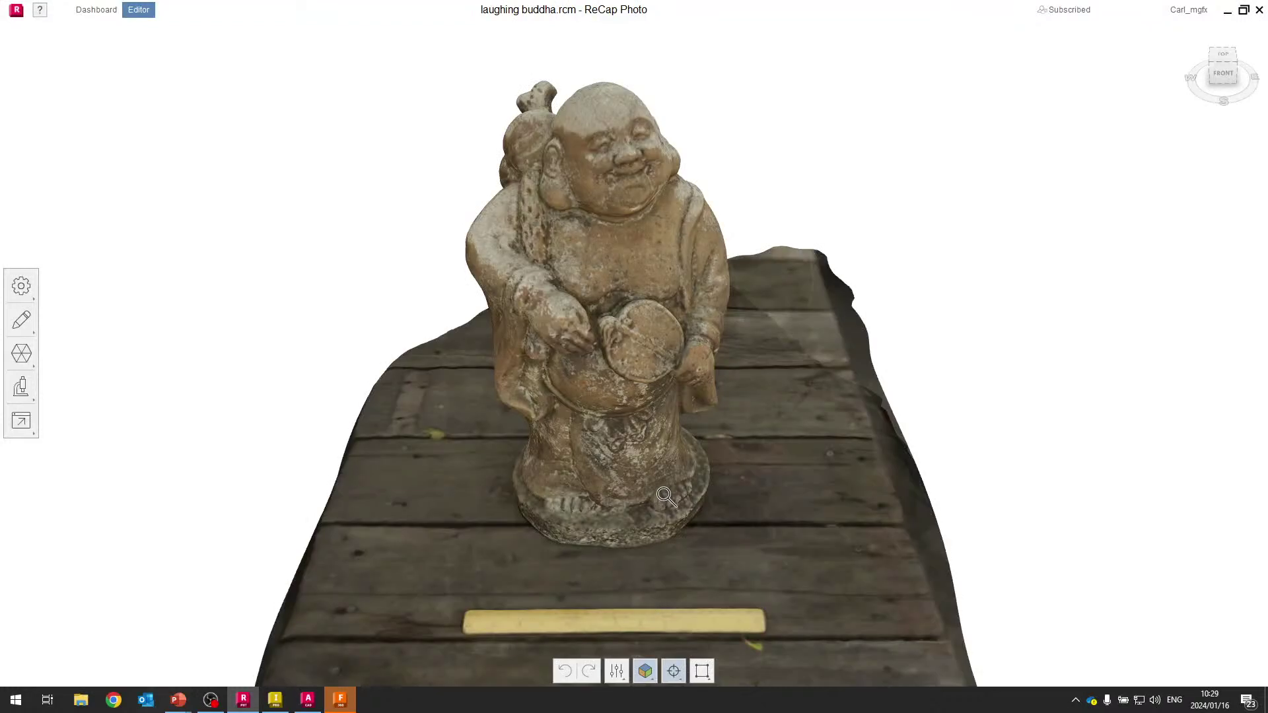
right_click_drag(582, 418, 603, 515)
scroll(628, 525, "up", 5)
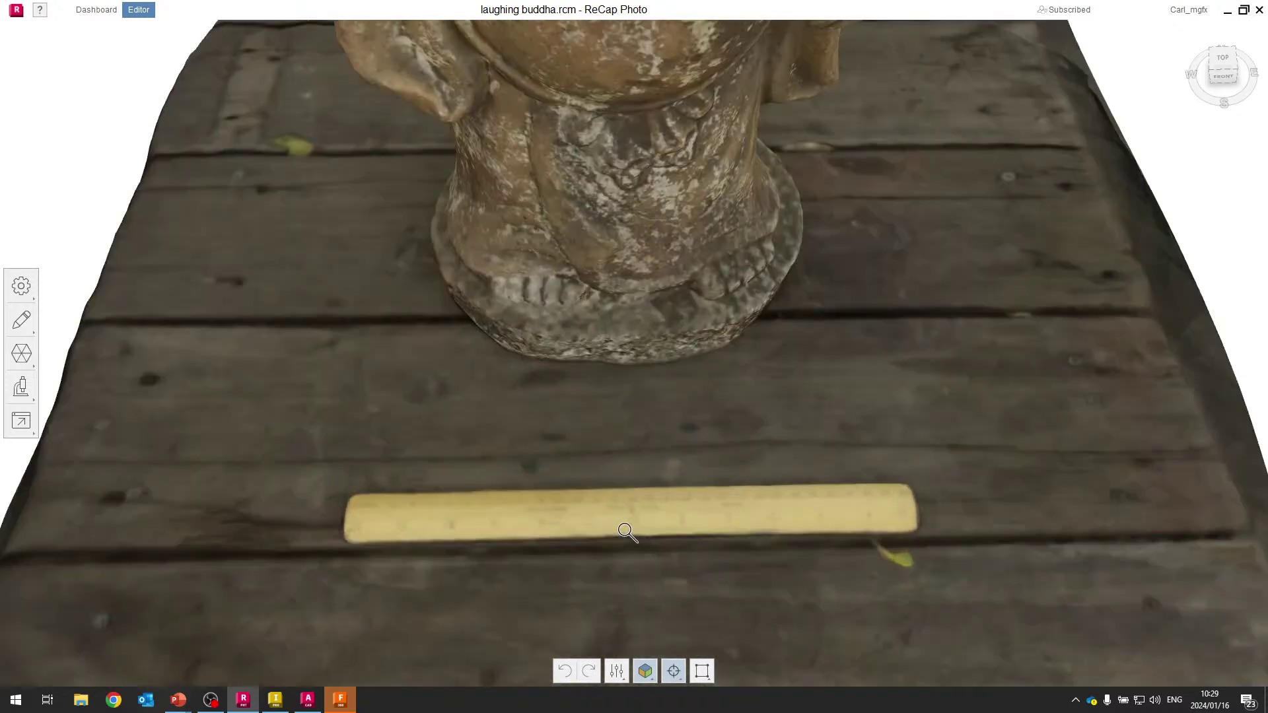
right_click_drag(632, 457, 629, 459)
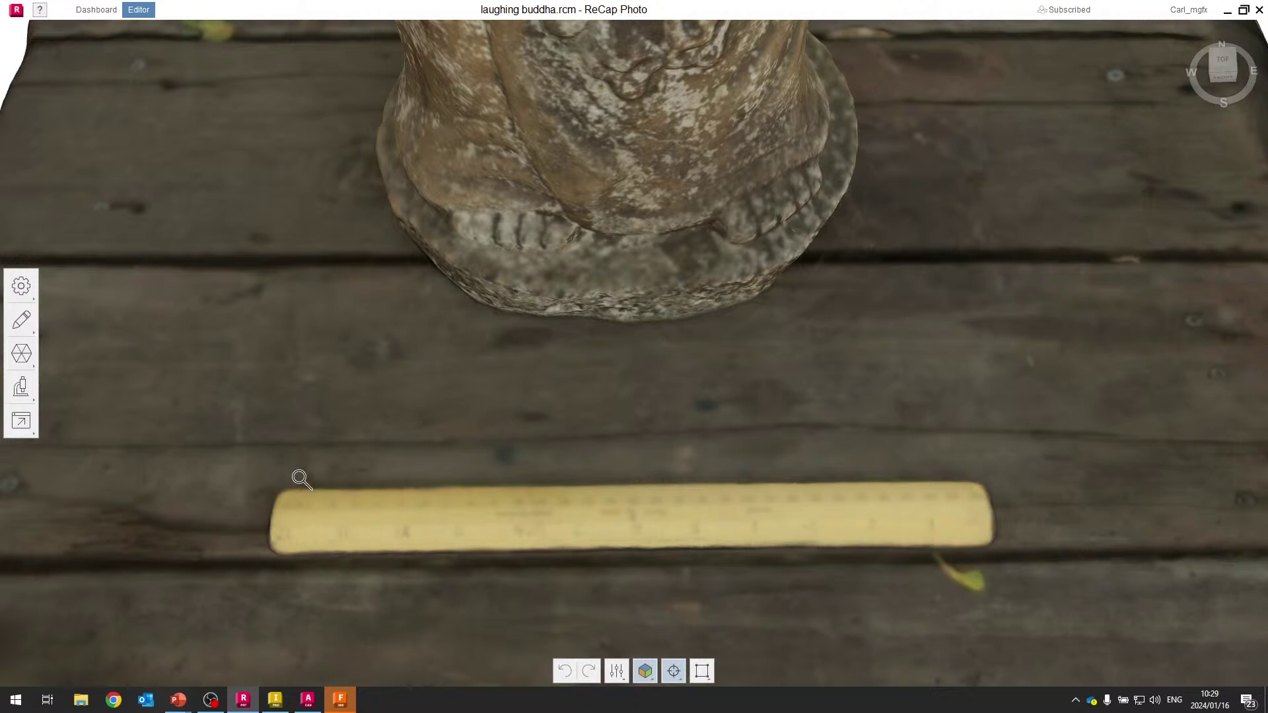
scroll(677, 439, "up", 2)
scroll(677, 439, "down", 4)
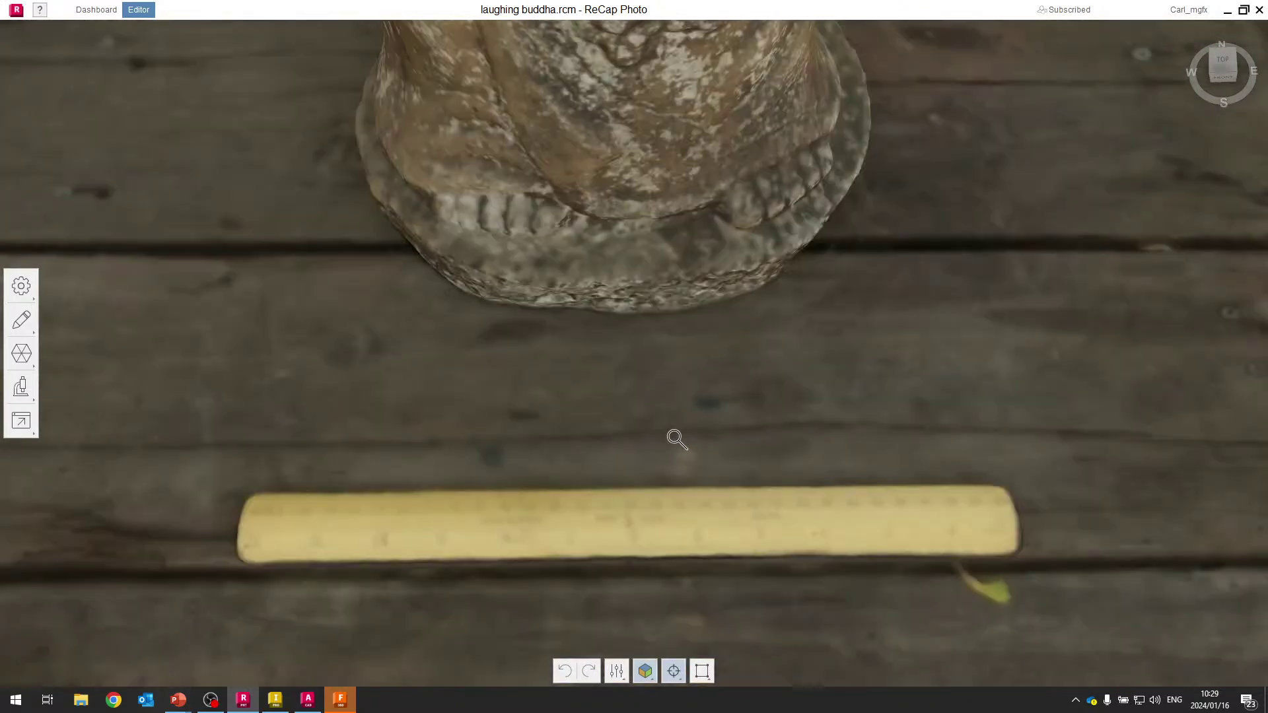
scroll(677, 439, "up", 1)
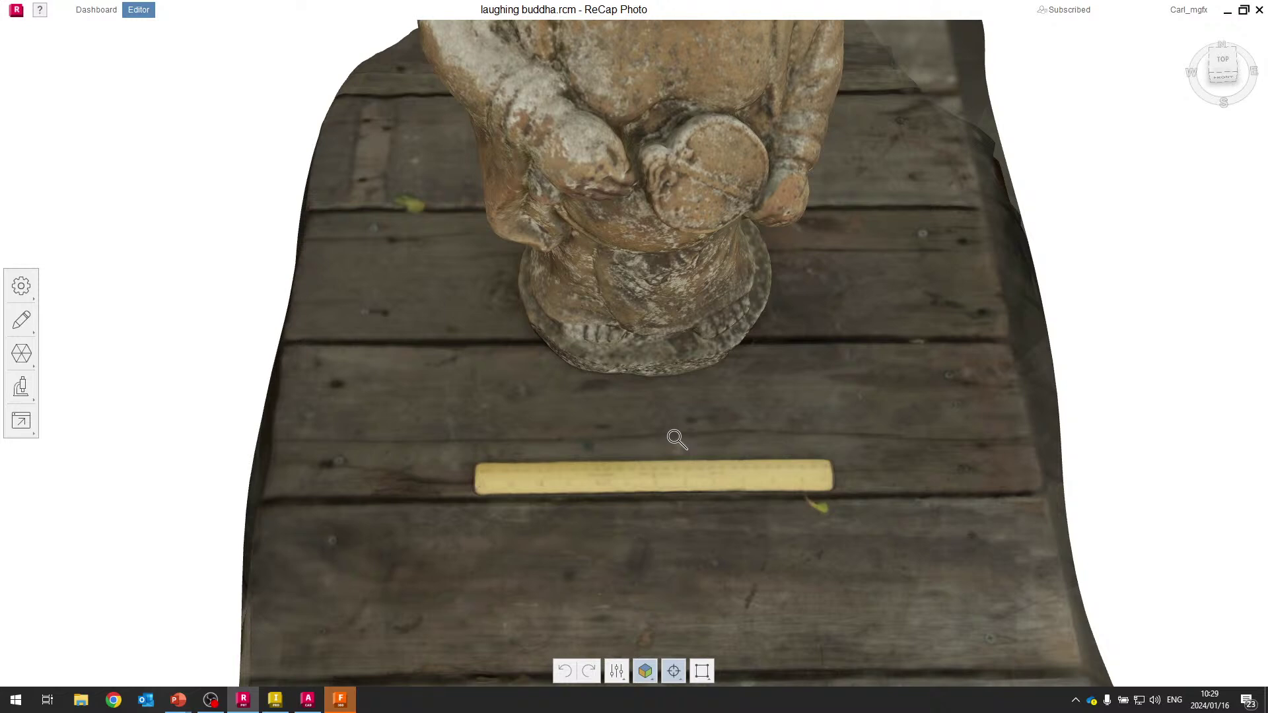
left_click_drag(667, 438, 671, 443)
scroll(570, 454, "up", 2)
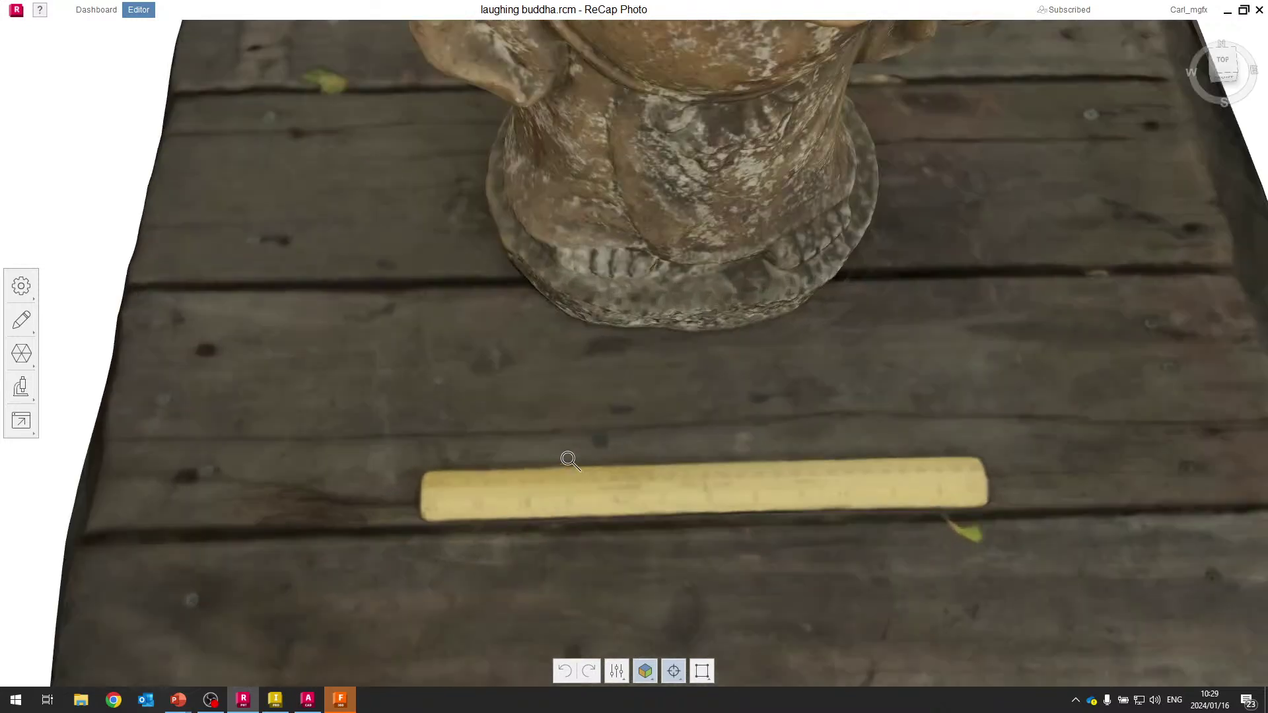
middle_click_drag(643, 425, 613, 429)
left_click_drag(764, 450, 764, 449)
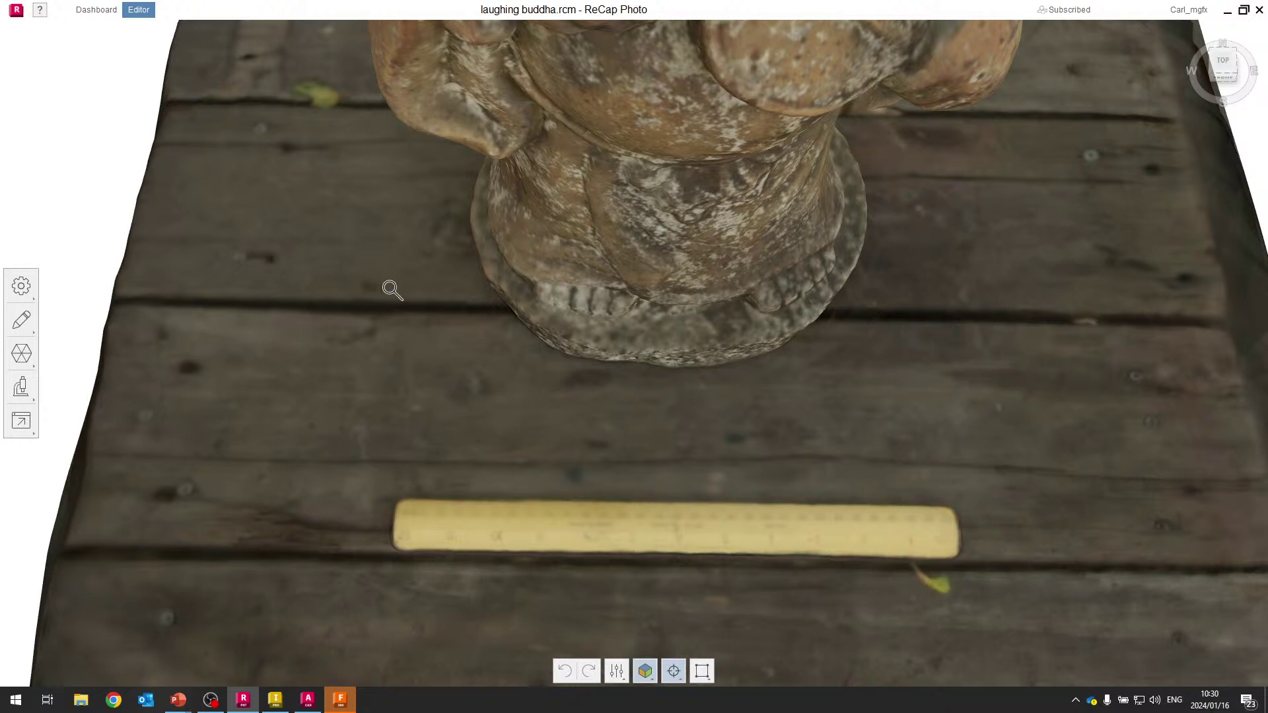
Look over the whole statue and deck, and take a closer look at the ruler in front of the statue's base.
scroll(390, 286, "down", 5)
left_click_drag(567, 366, 573, 283)
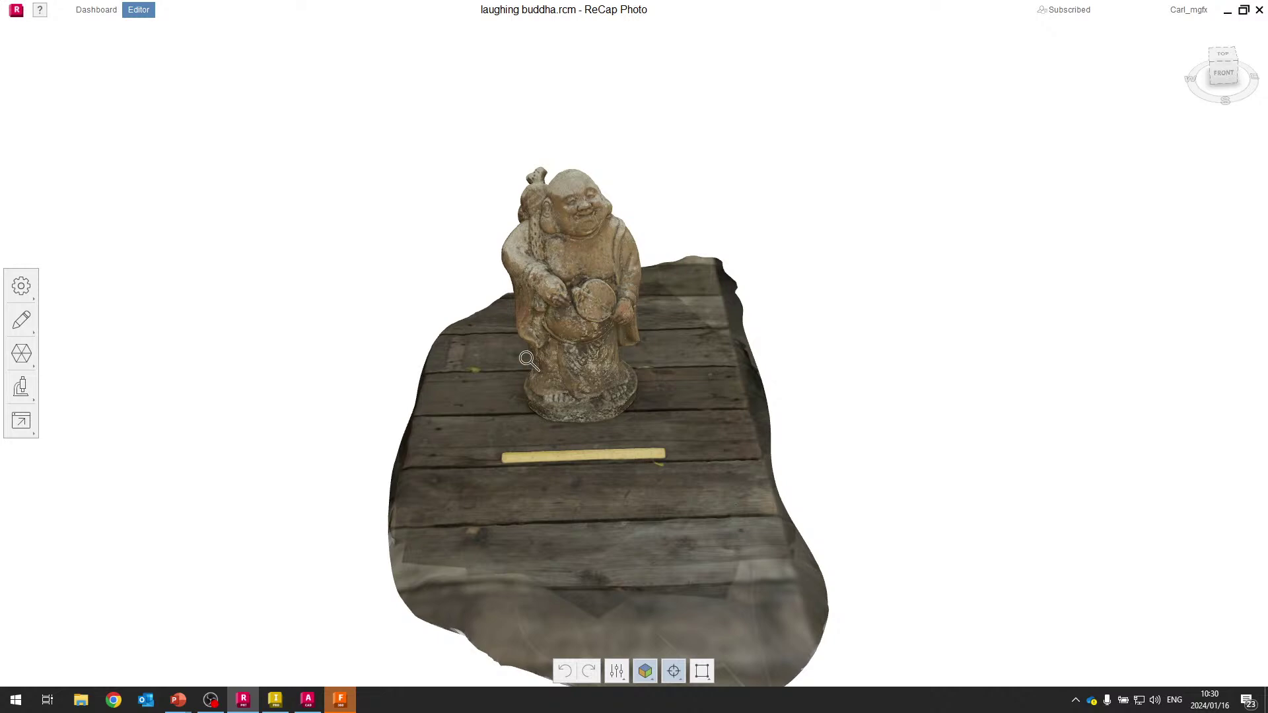
middle_click_drag(504, 374, 553, 363)
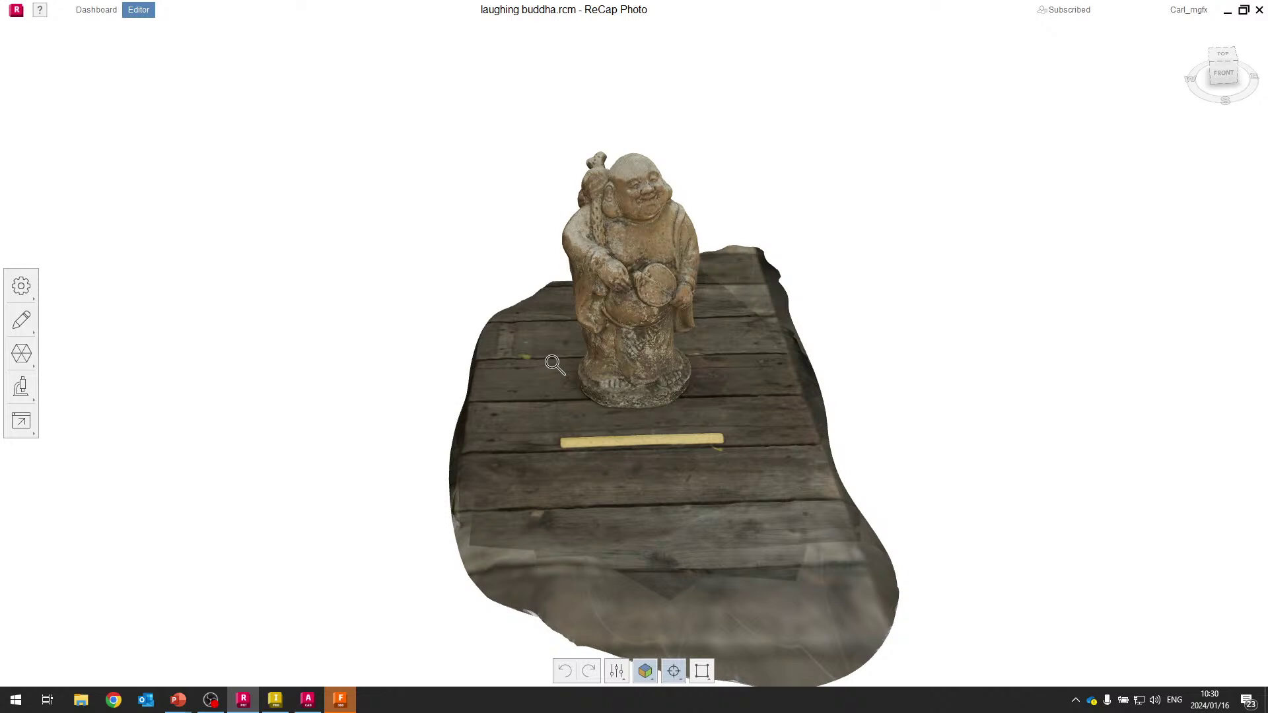
left_click_drag(582, 357, 598, 387)
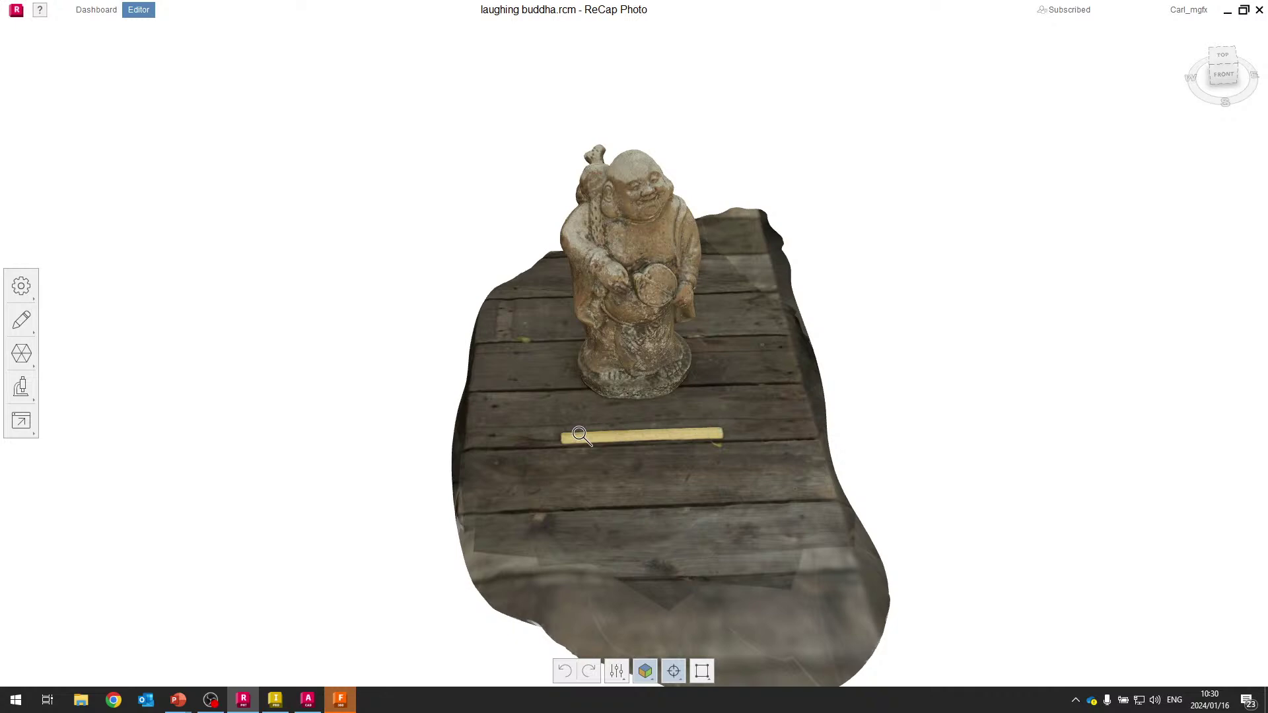
left_click_drag(570, 428, 573, 412)
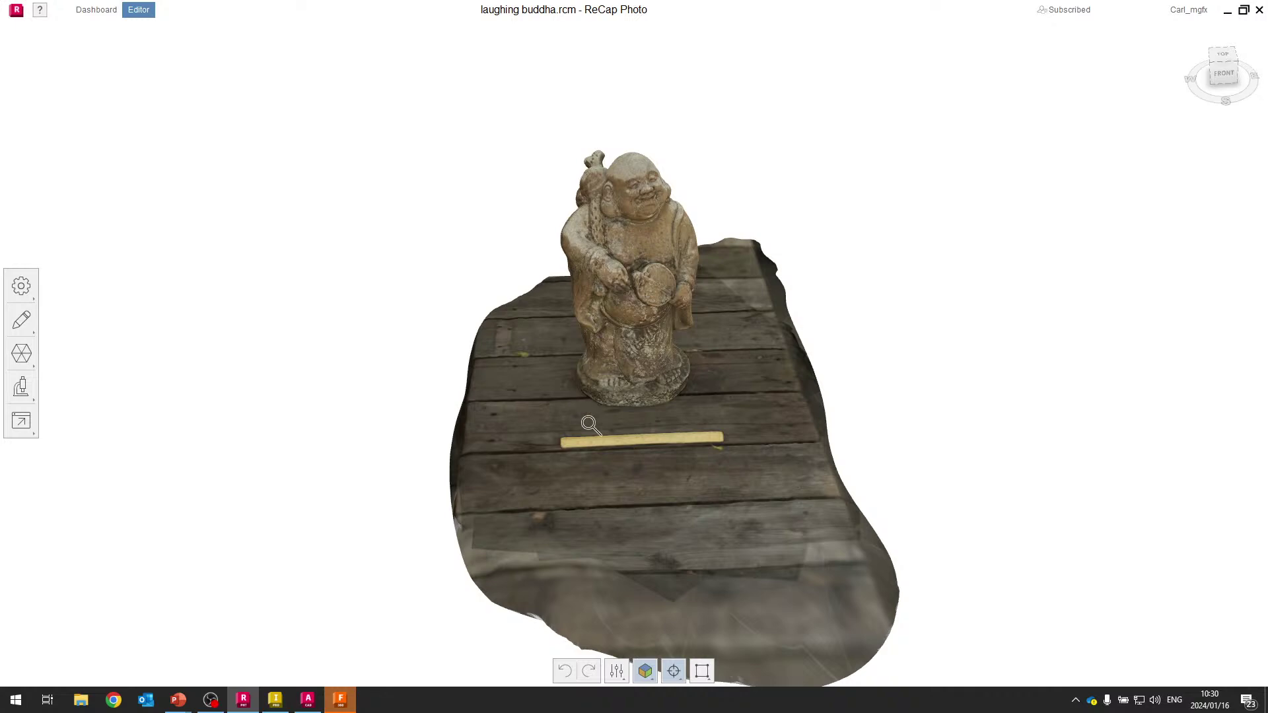
scroll(595, 416, "up", 5)
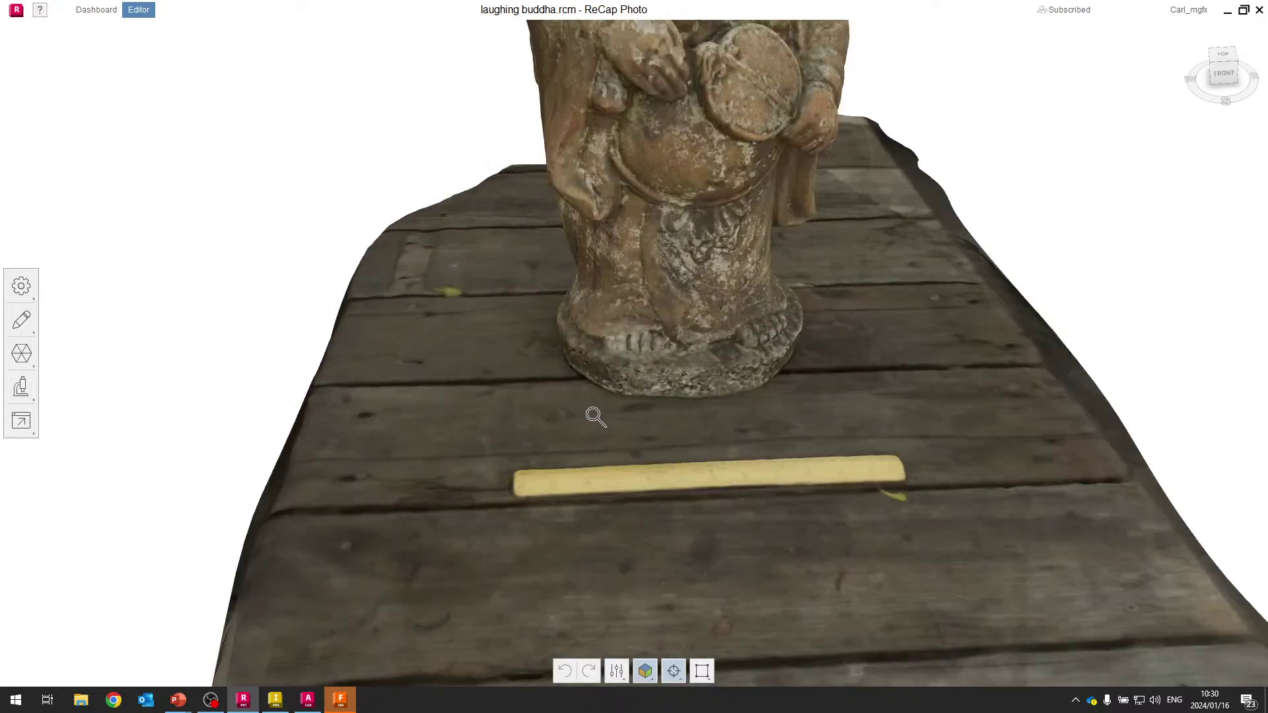
middle_click_drag(668, 316, 625, 383)
left_click_drag(625, 382, 648, 337)
scroll(643, 390, "up", 2)
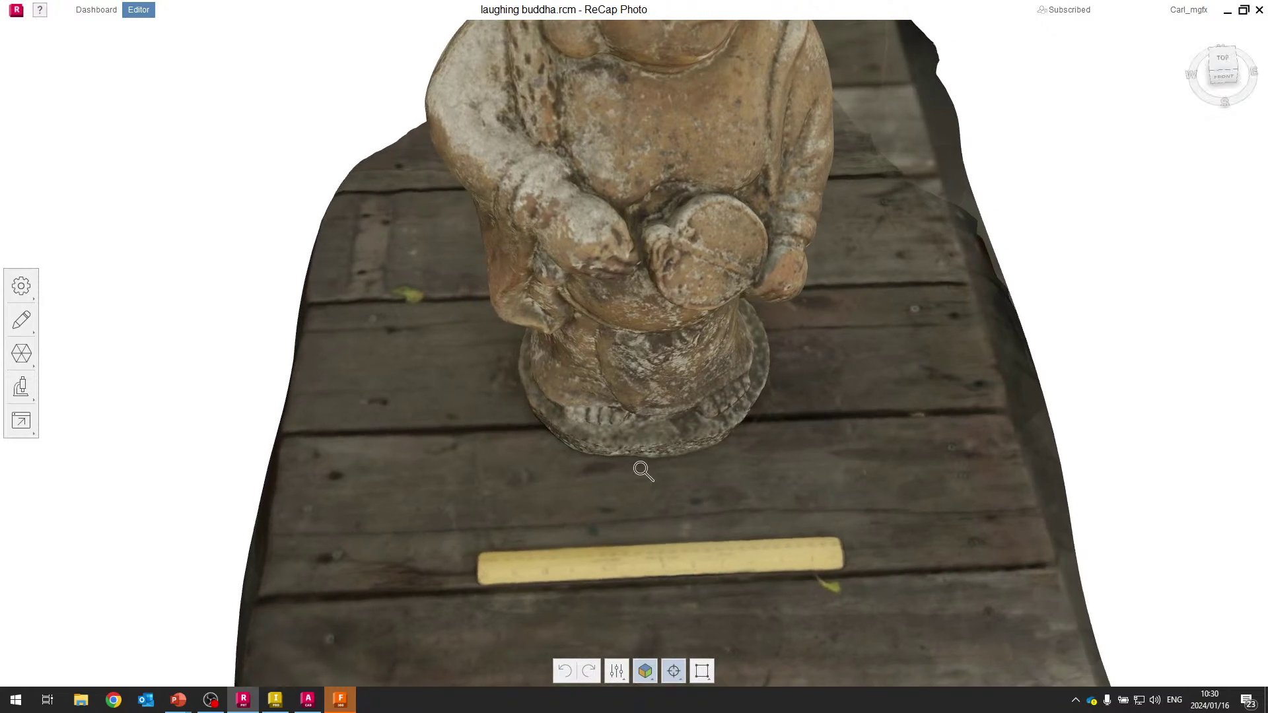
left_click_drag(636, 477, 615, 456)
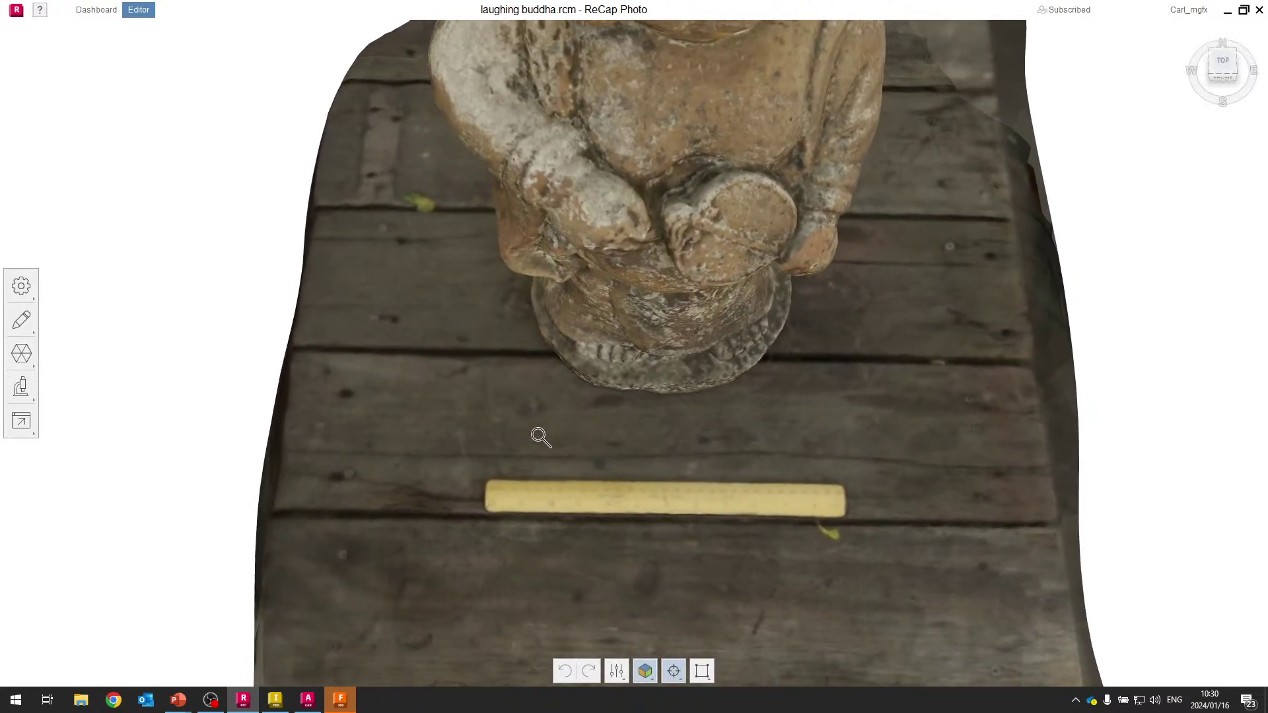
scroll(541, 436, "up", 2)
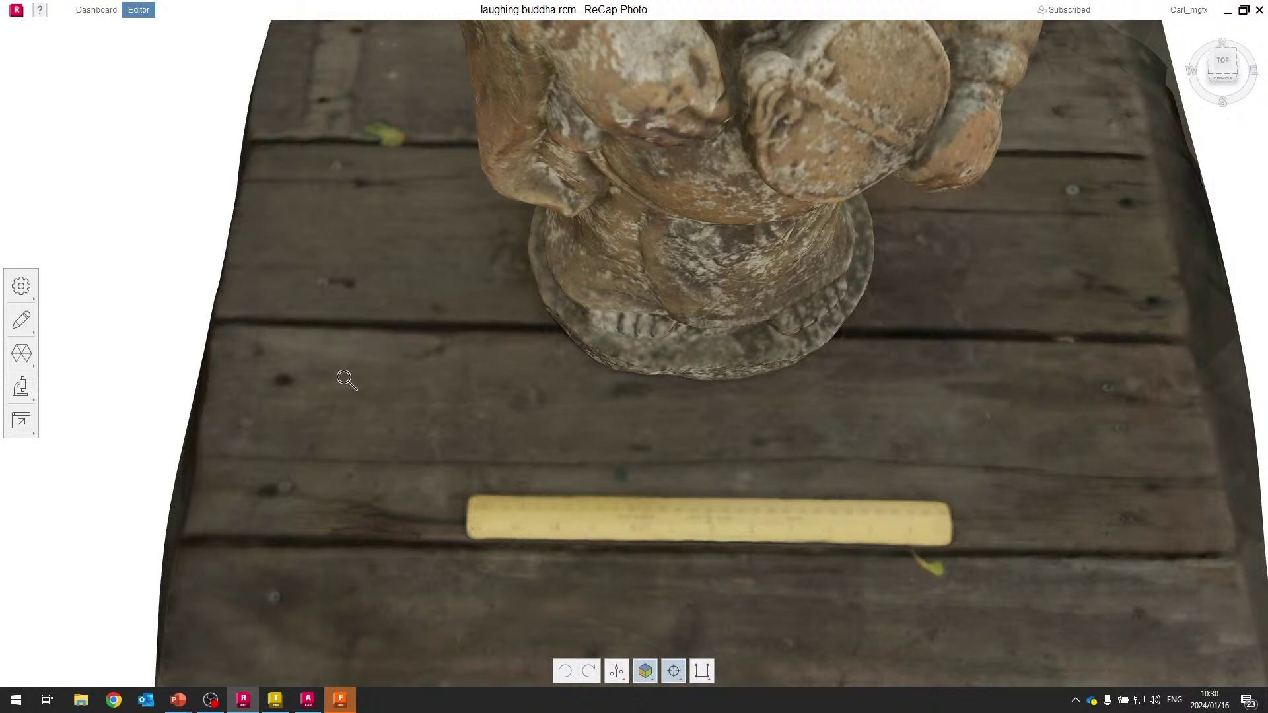
Examine the statue's orientation with the Transform model orientation tool, close it without applying, and check the base and deck against the grid.
left_click(29, 291)
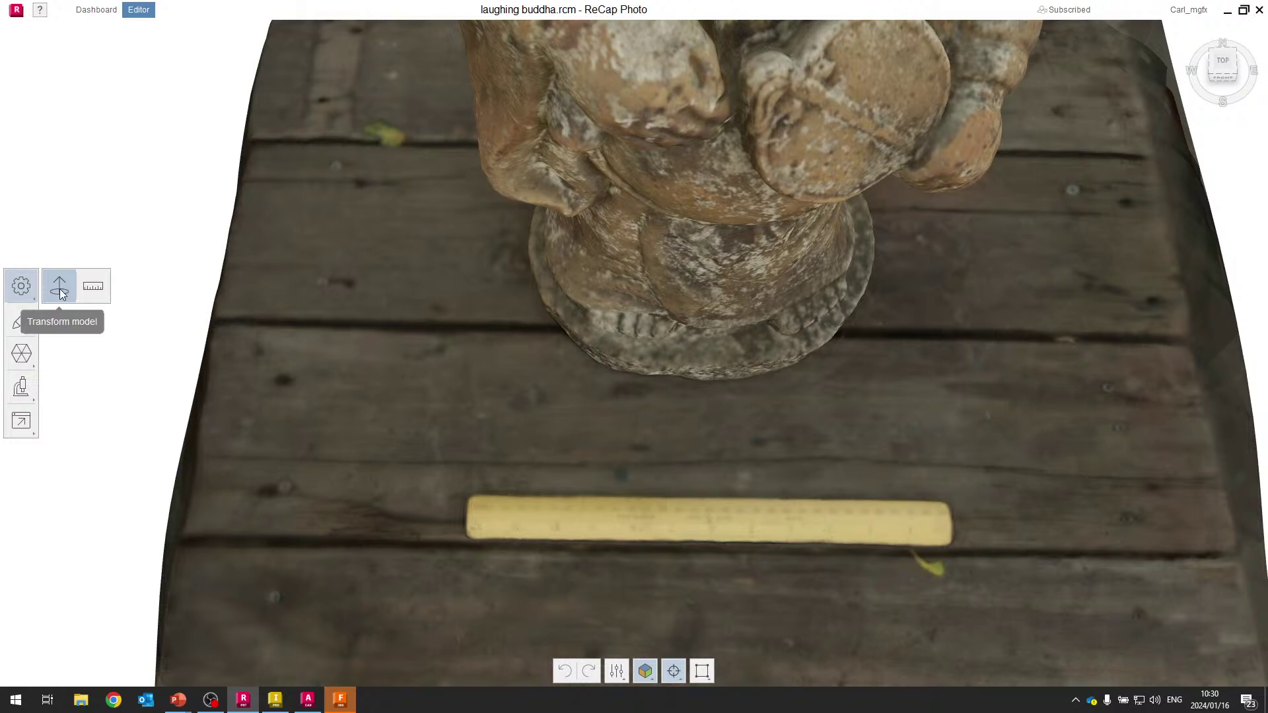
left_click(59, 290)
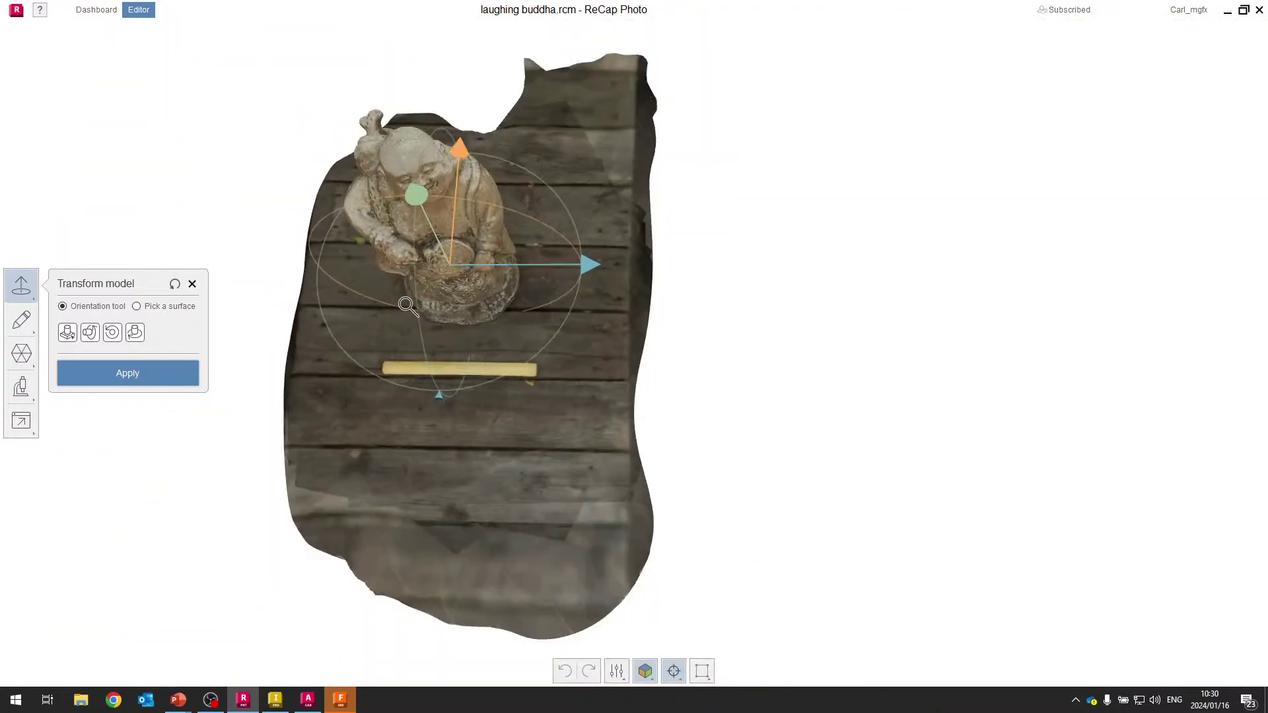
mouse_move(406, 306)
left_mouse_down()
mouse_move(285, 335)
mouse_move(438, 356)
mouse_move(487, 343)
mouse_move(549, 198)
mouse_move(505, 163)
mouse_move(443, 204)
mouse_move(549, 149)
mouse_move(522, 152)
left_mouse_up()
scroll(510, 162, "up", 2)
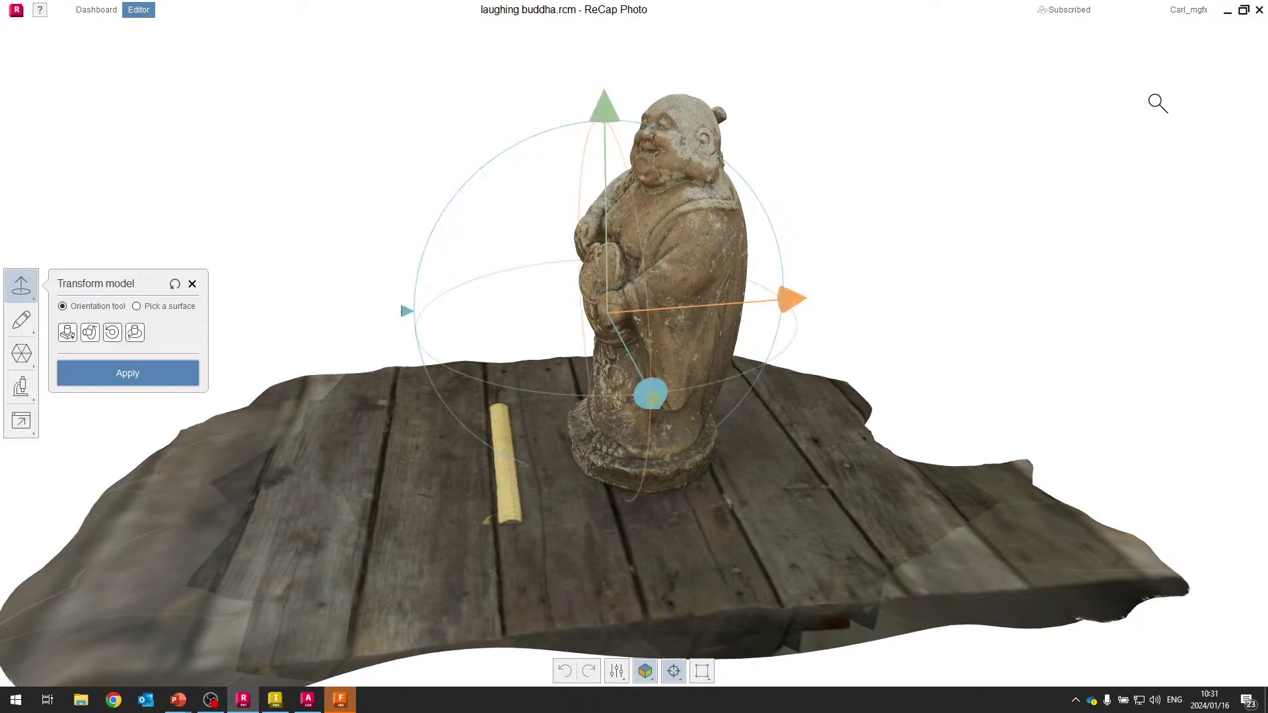
scroll(766, 296, "down", 3)
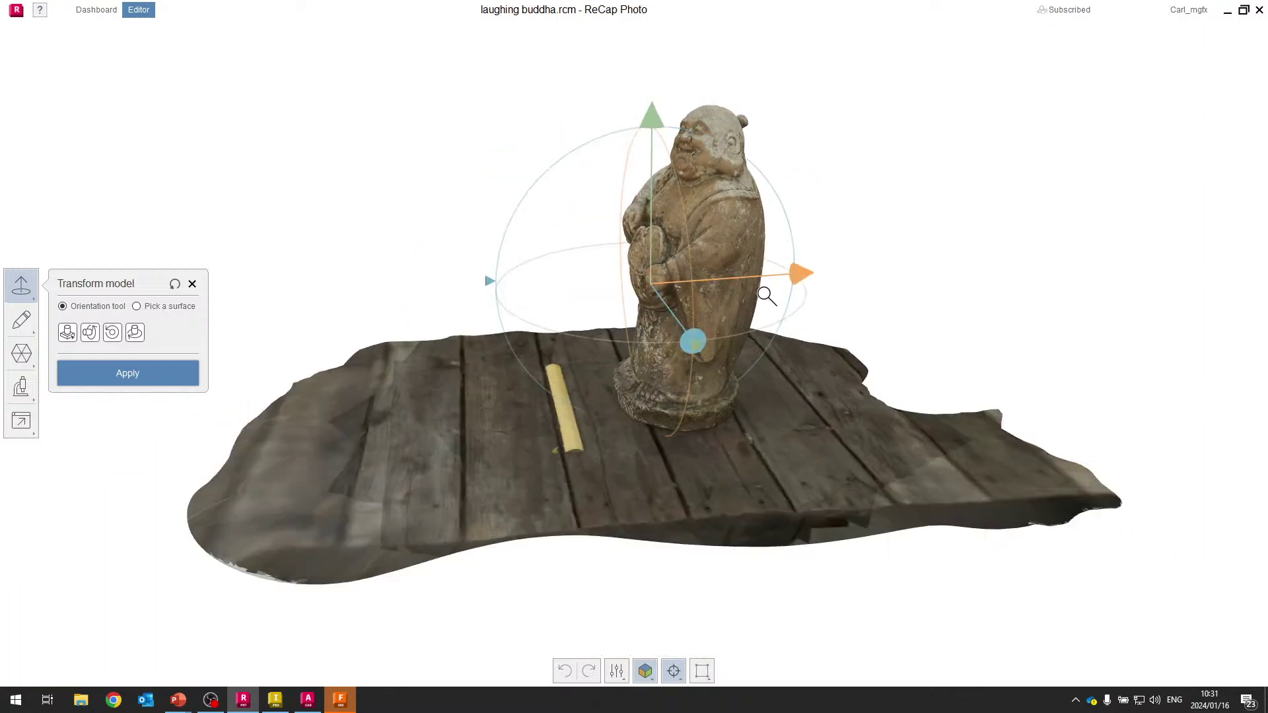
scroll(596, 237, "down", 1)
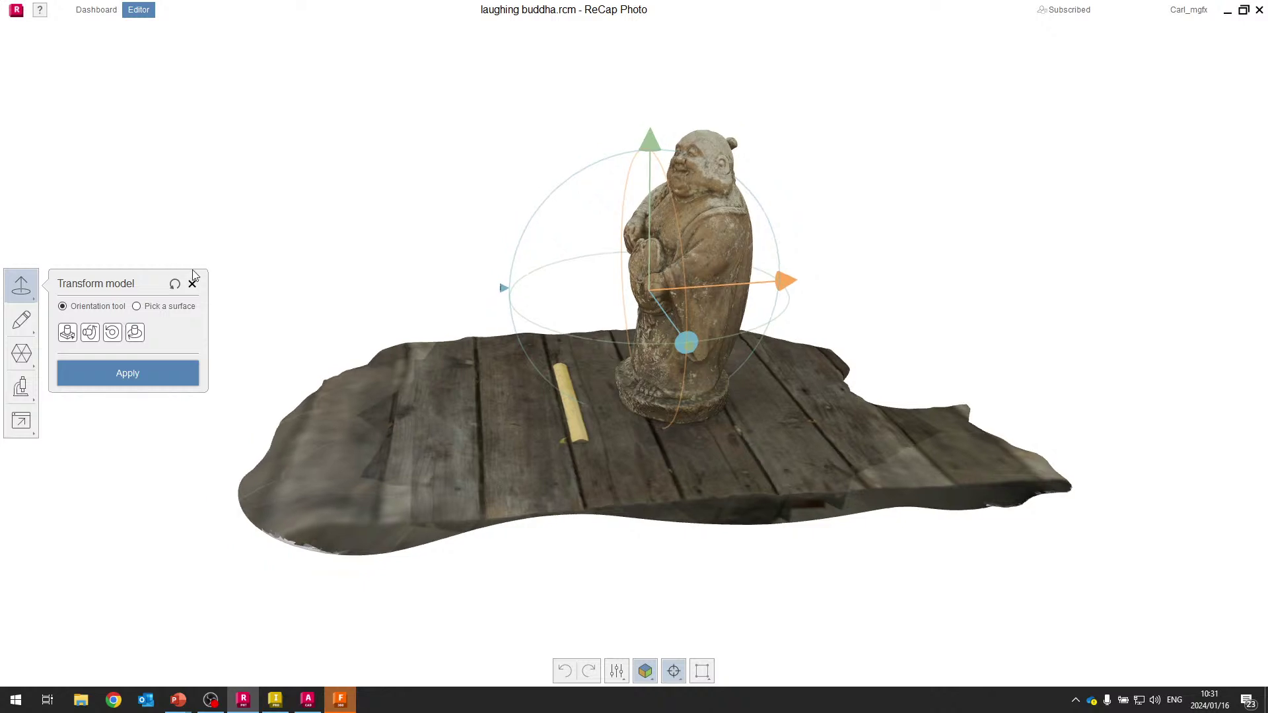
left_click(174, 284)
left_click(192, 284)
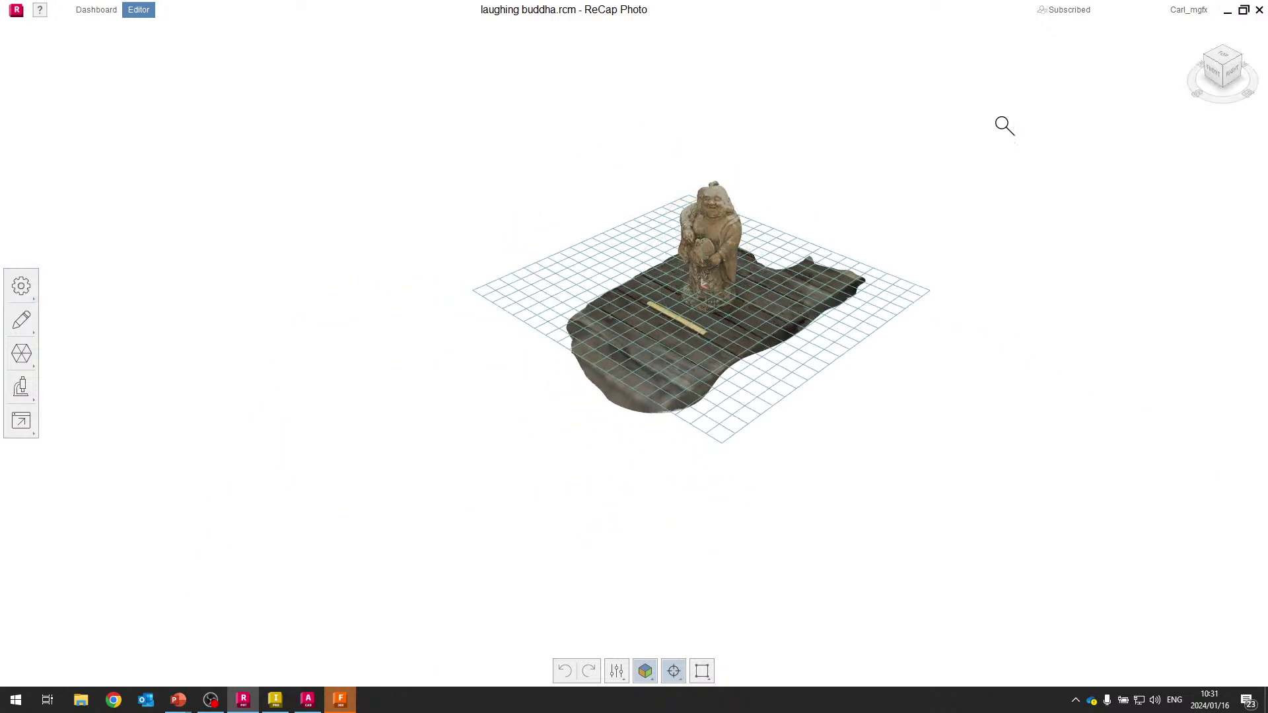
left_click(1223, 65)
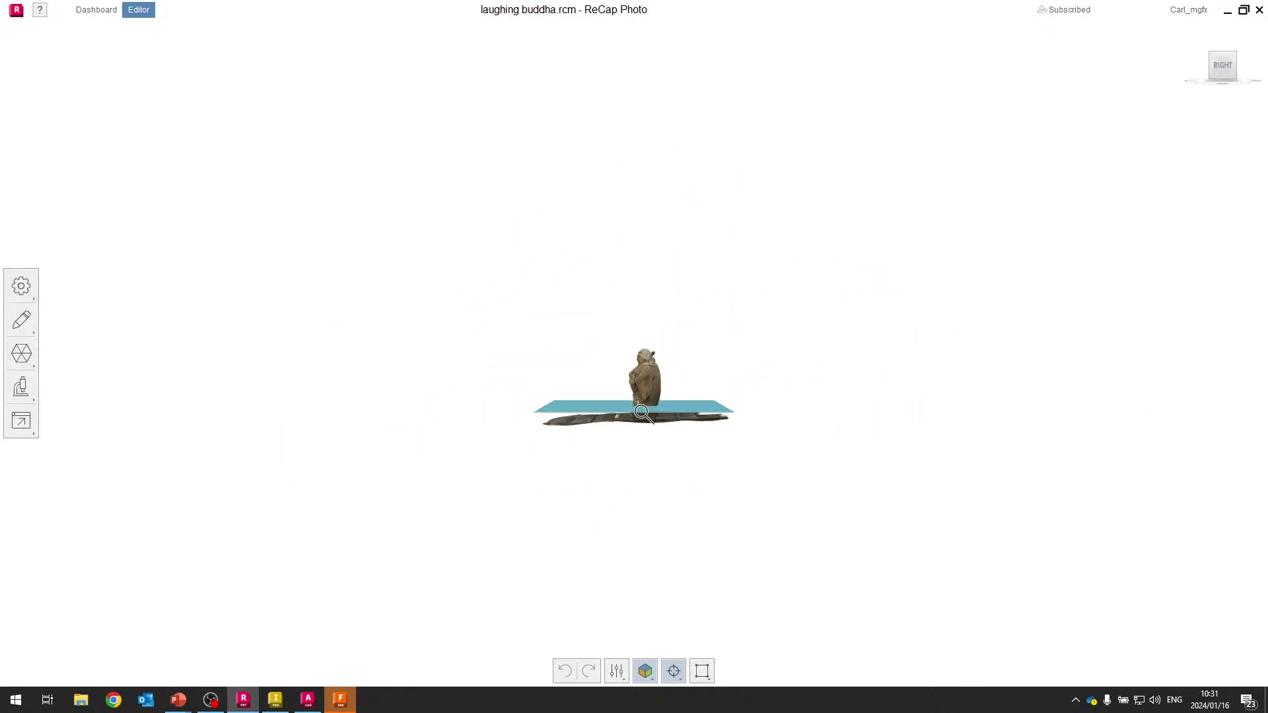
scroll(657, 419, "up", 8)
scroll(659, 409, "up", 3)
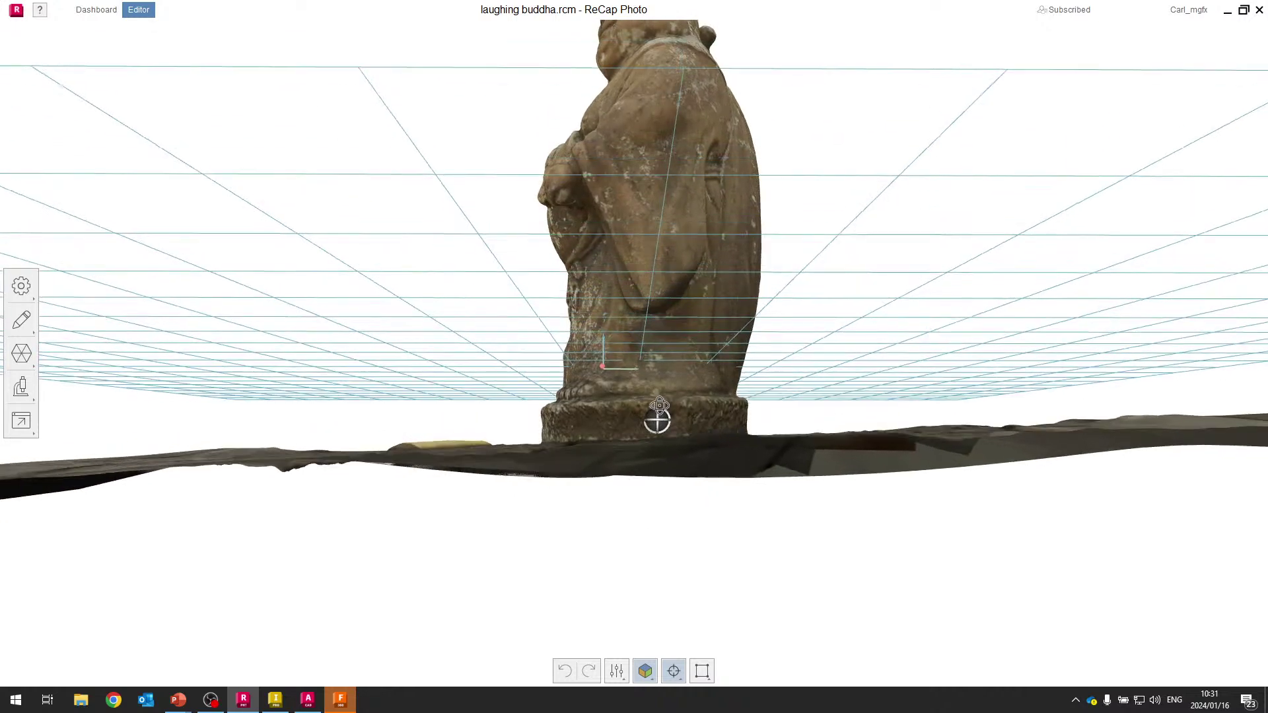
left_click_drag(662, 412, 630, 392)
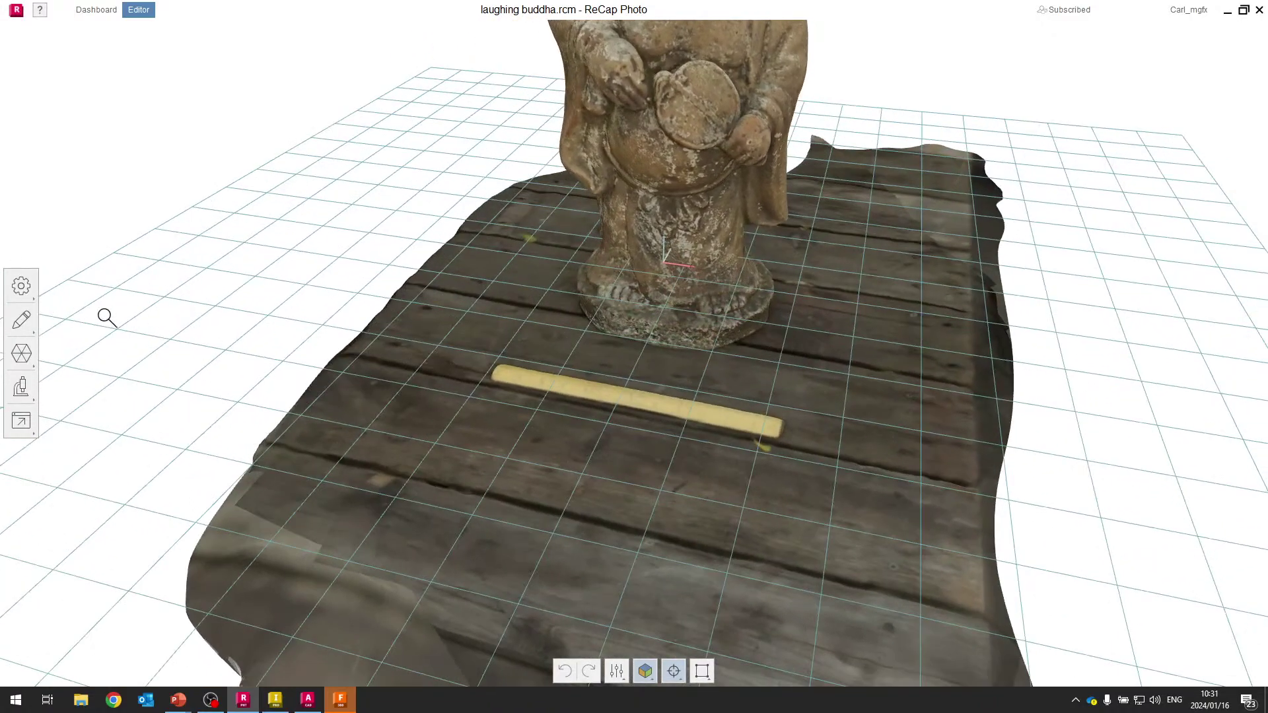
Scale the model by value in millimetres, setting the distance between the two ends of the ruler's upper edge to 300.
left_click(24, 288)
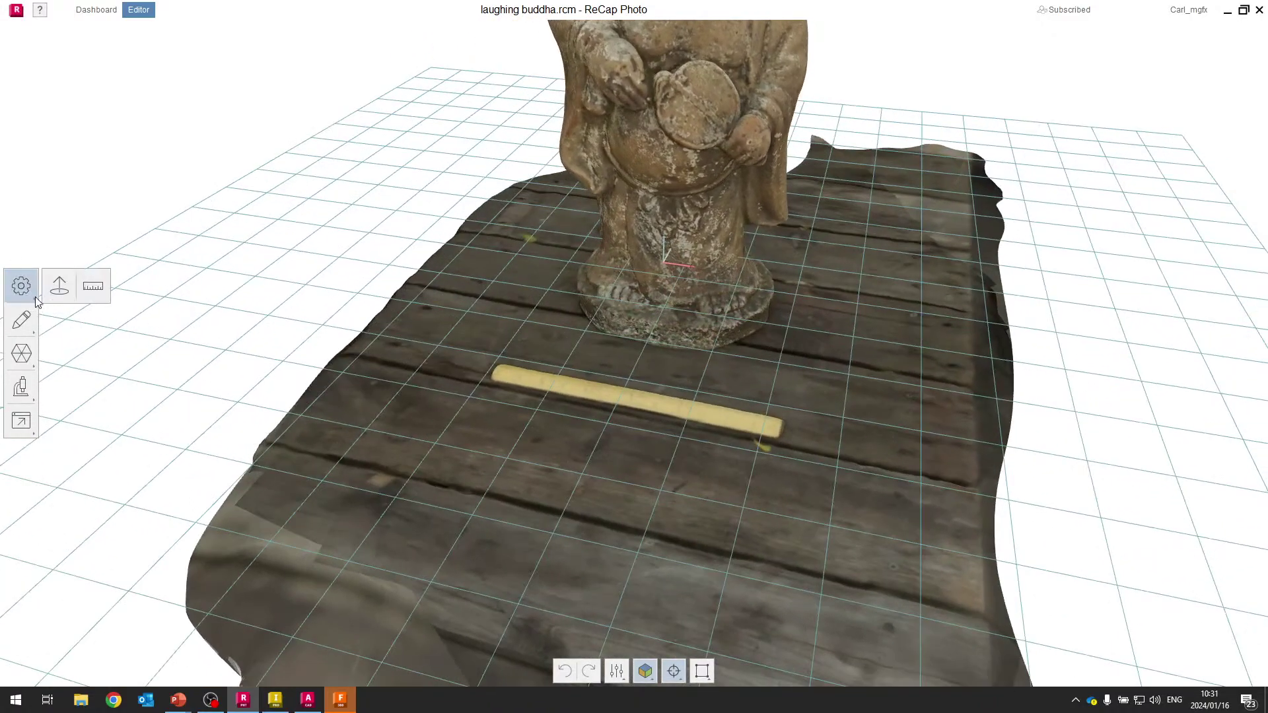
left_click(93, 293)
left_click_drag(354, 293, 423, 397)
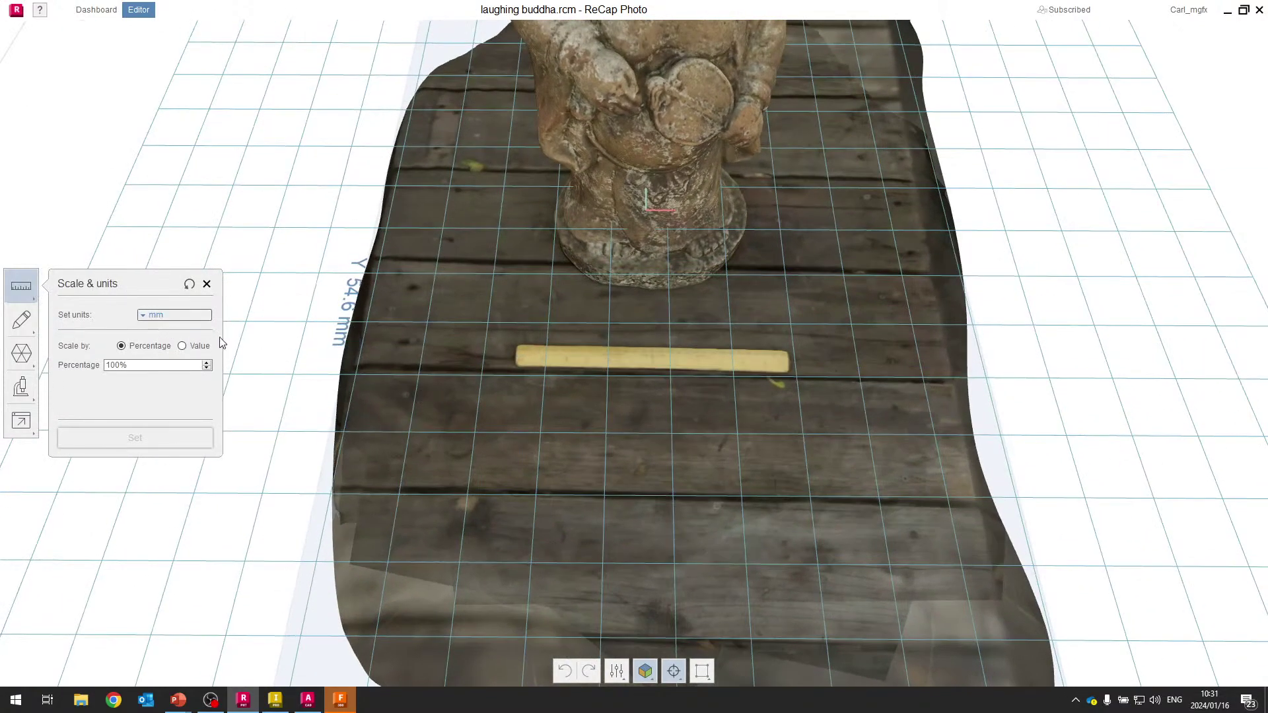
left_click_drag(580, 348, 614, 370)
scroll(614, 370, "up", 5)
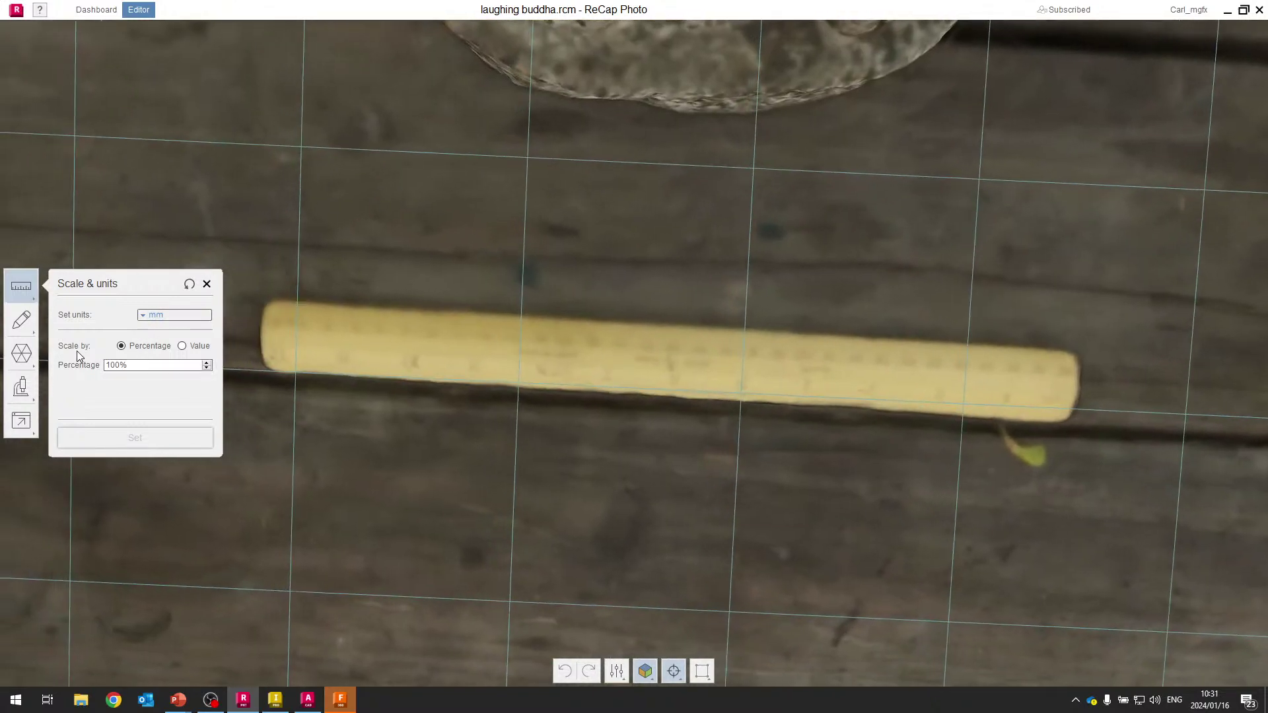
left_click(134, 365)
left_click(183, 347)
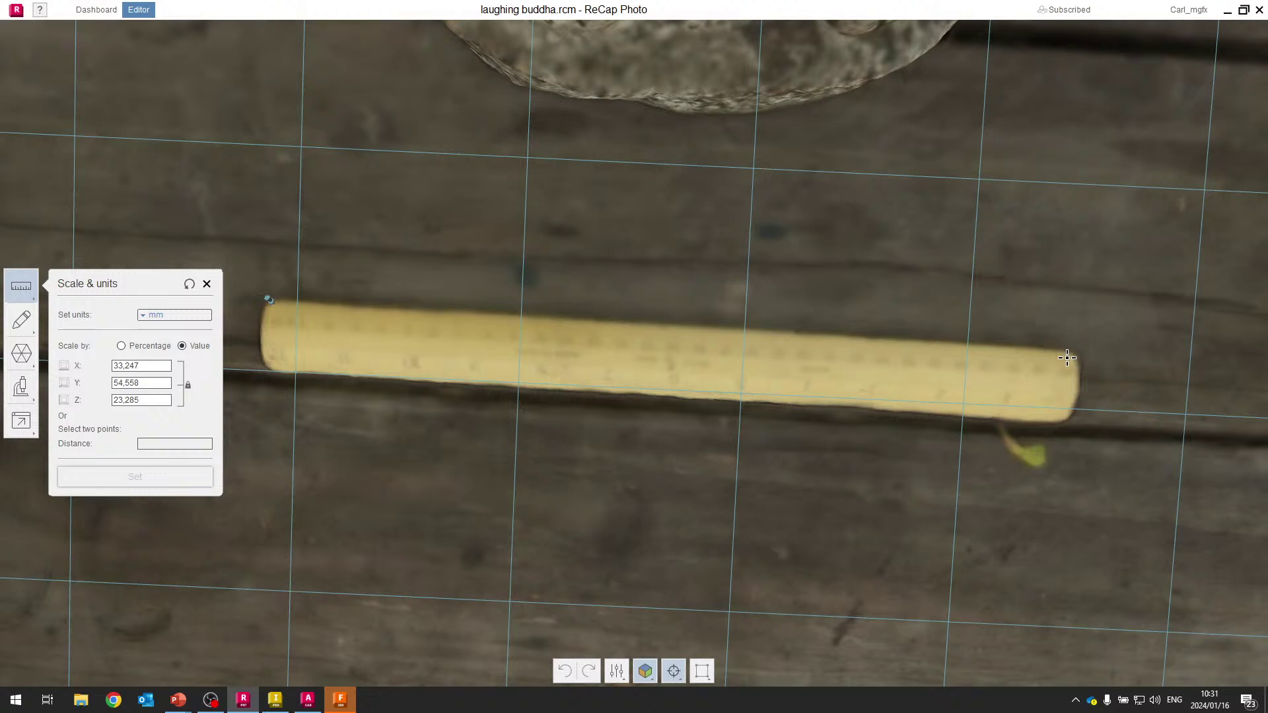
left_click(1067, 357)
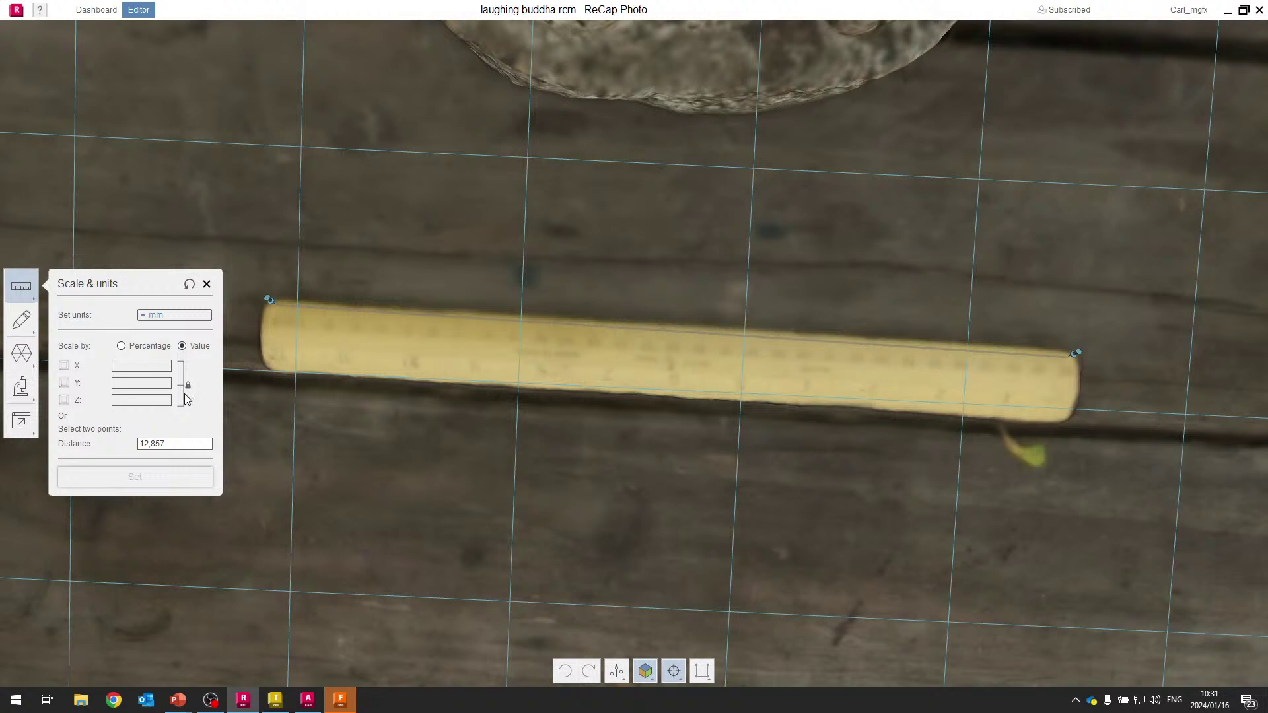
left_click_drag(179, 442, 98, 432)
type("300")
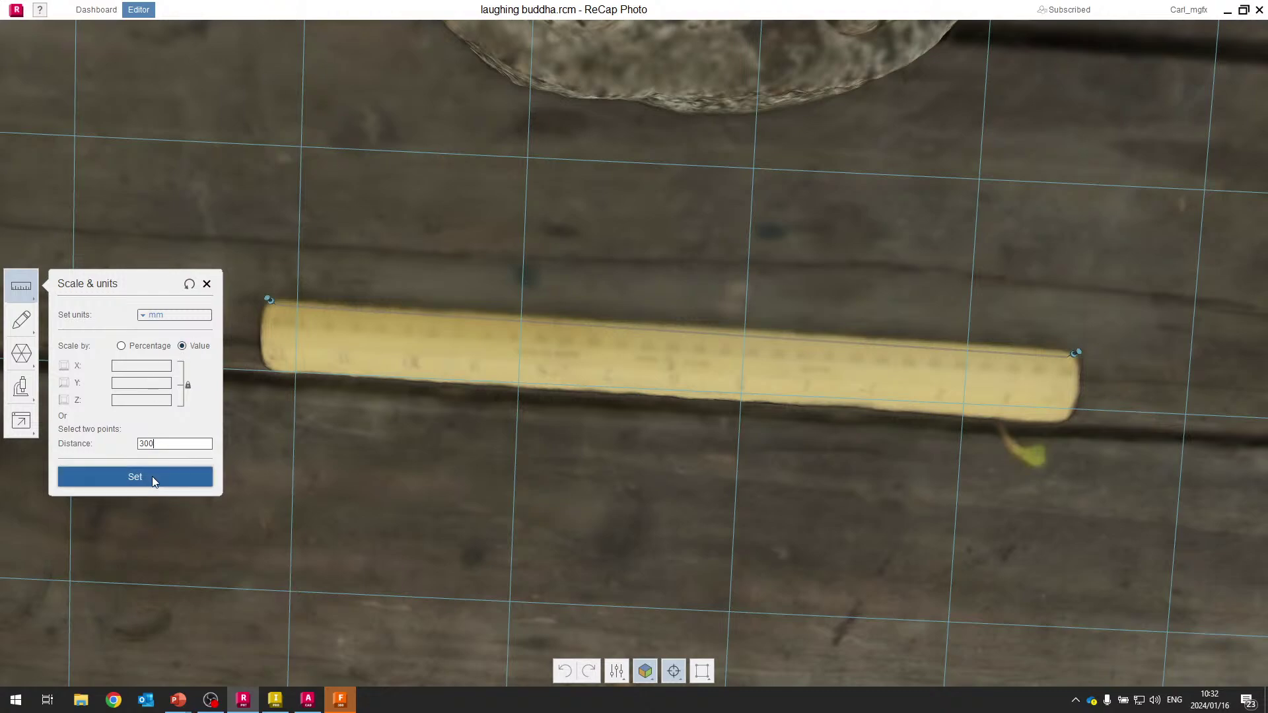
left_click(142, 477)
Measure the ruler's length between the two ends of its upper edge in millimetres.
scroll(667, 256, "down", 1)
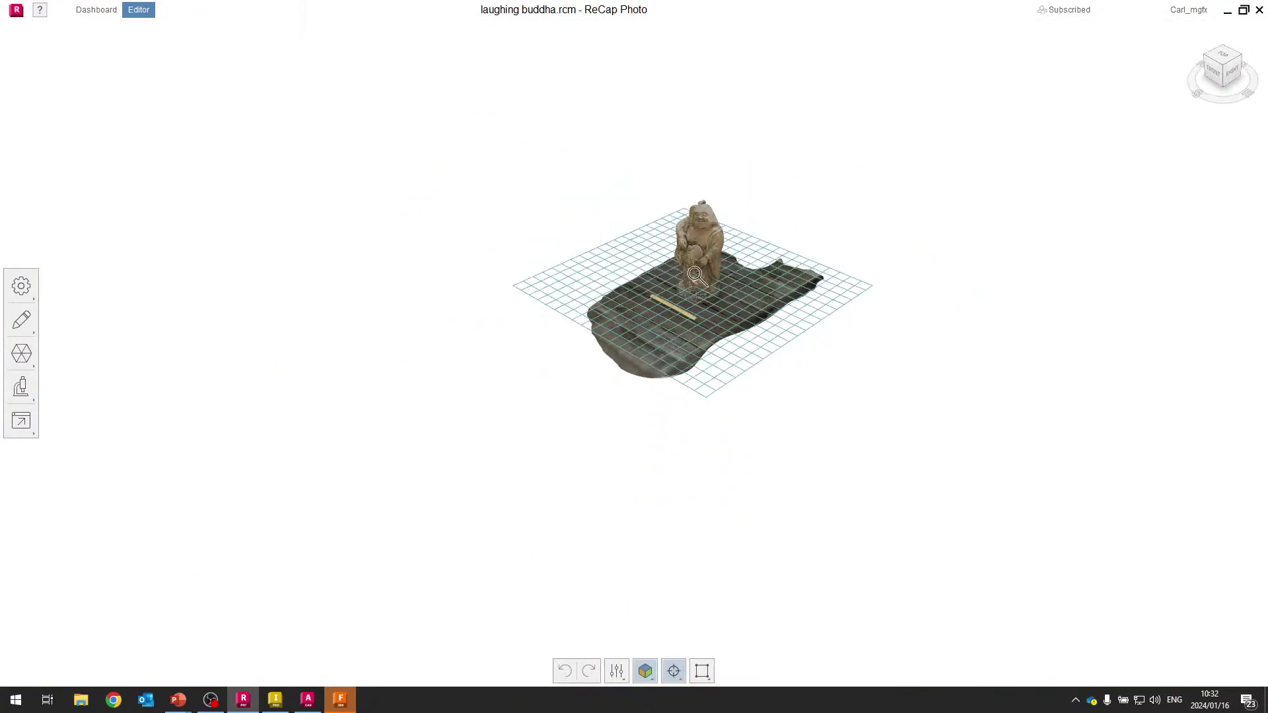
scroll(661, 278, "up", 6)
left_click_drag(461, 295, 311, 311)
scroll(311, 311, "up", 8)
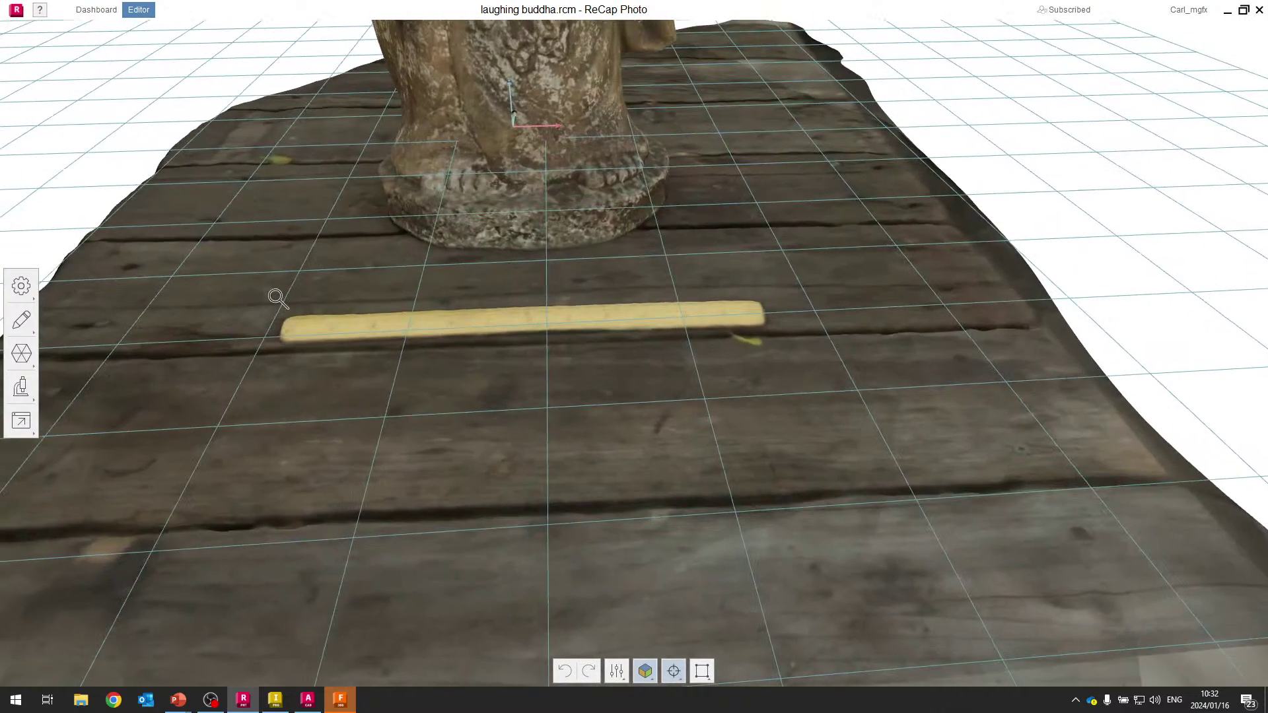
left_click(30, 317)
left_click(30, 288)
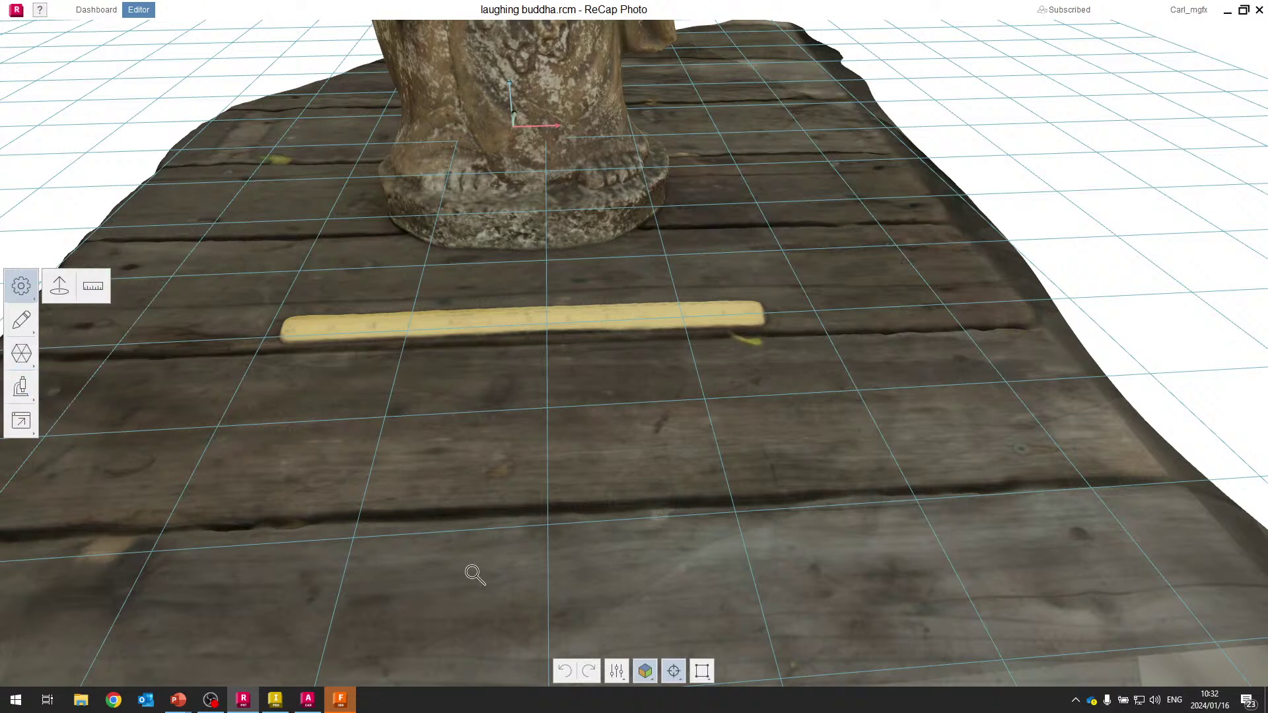
left_click(30, 333)
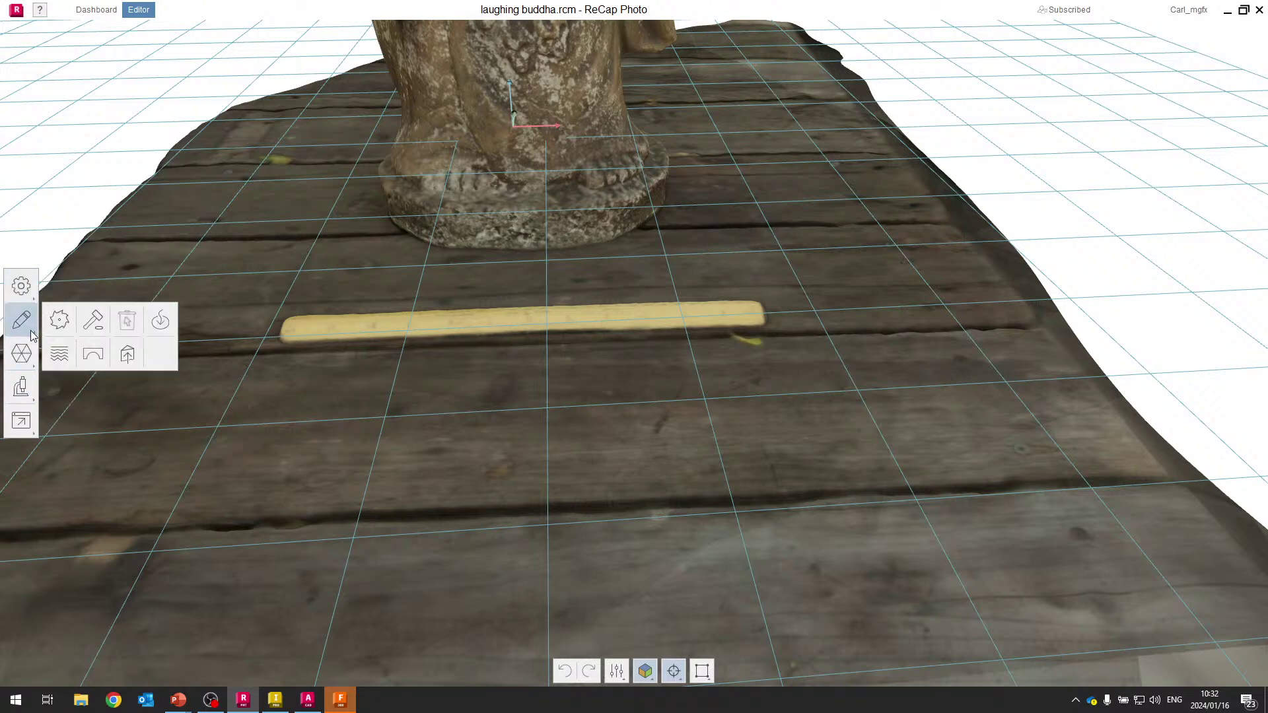
left_click(26, 399)
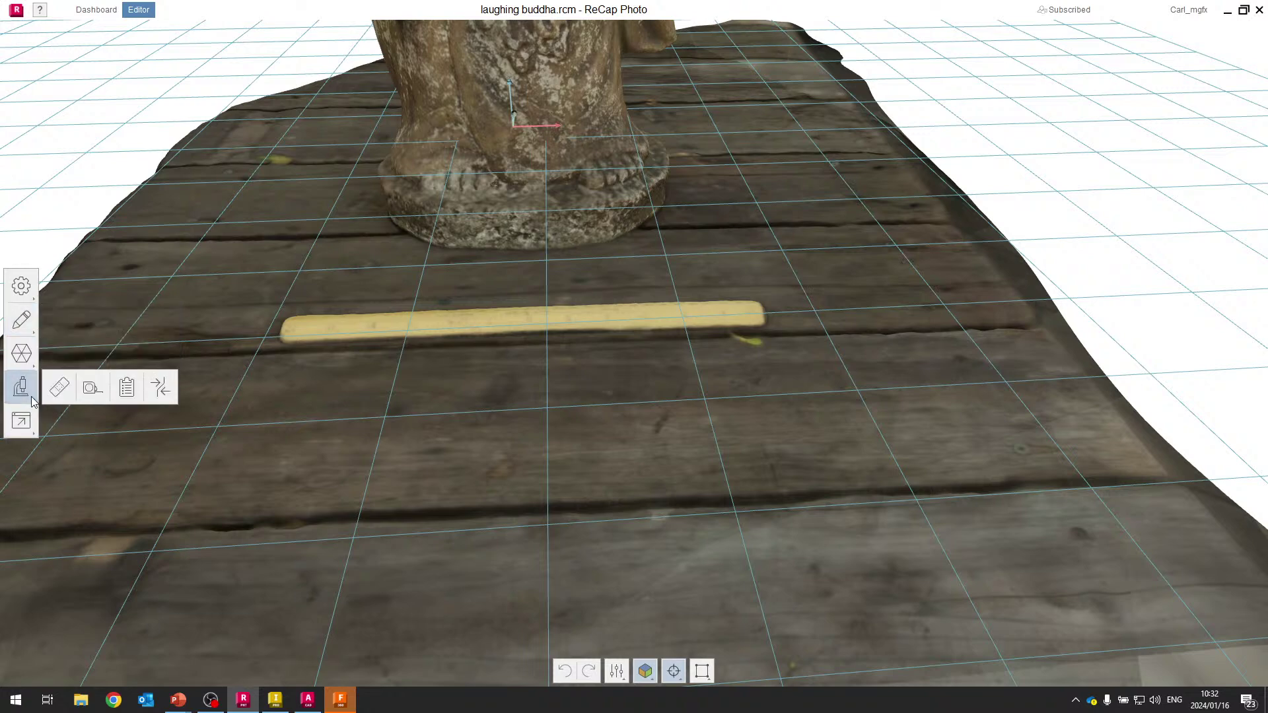
left_click(94, 387)
left_click_drag(403, 284, 381, 441)
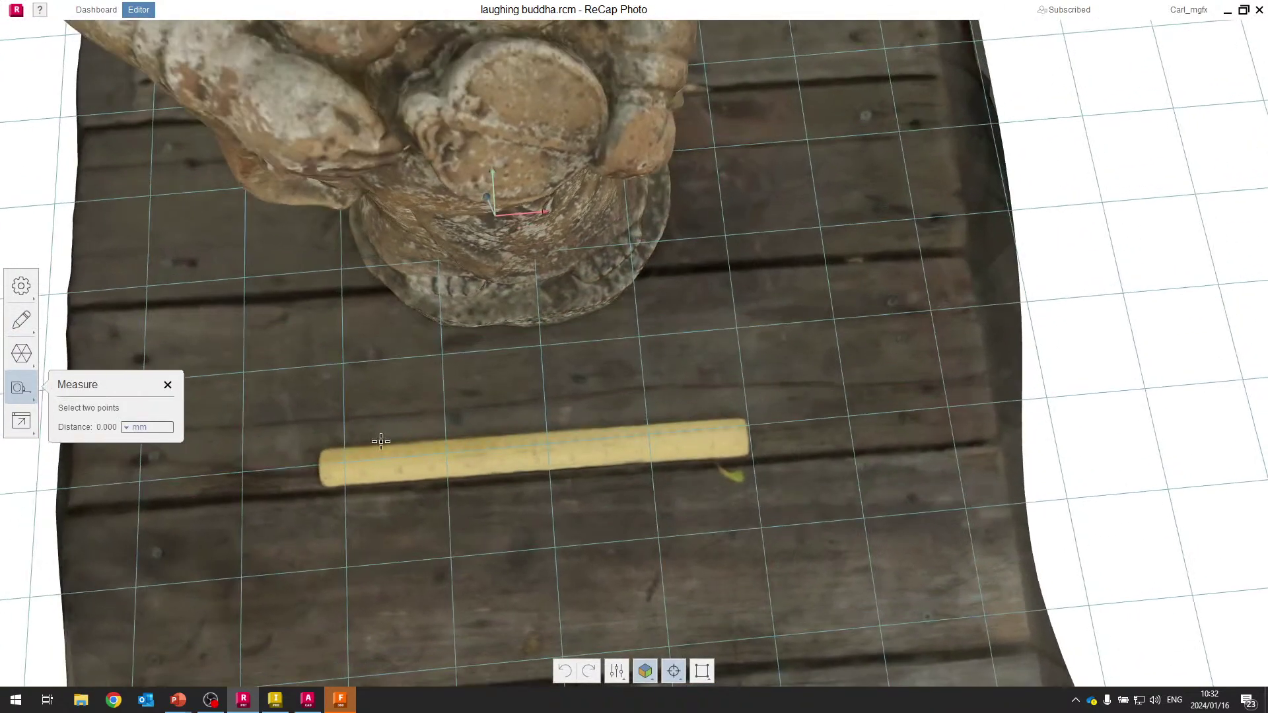
scroll(327, 476, "up", 3)
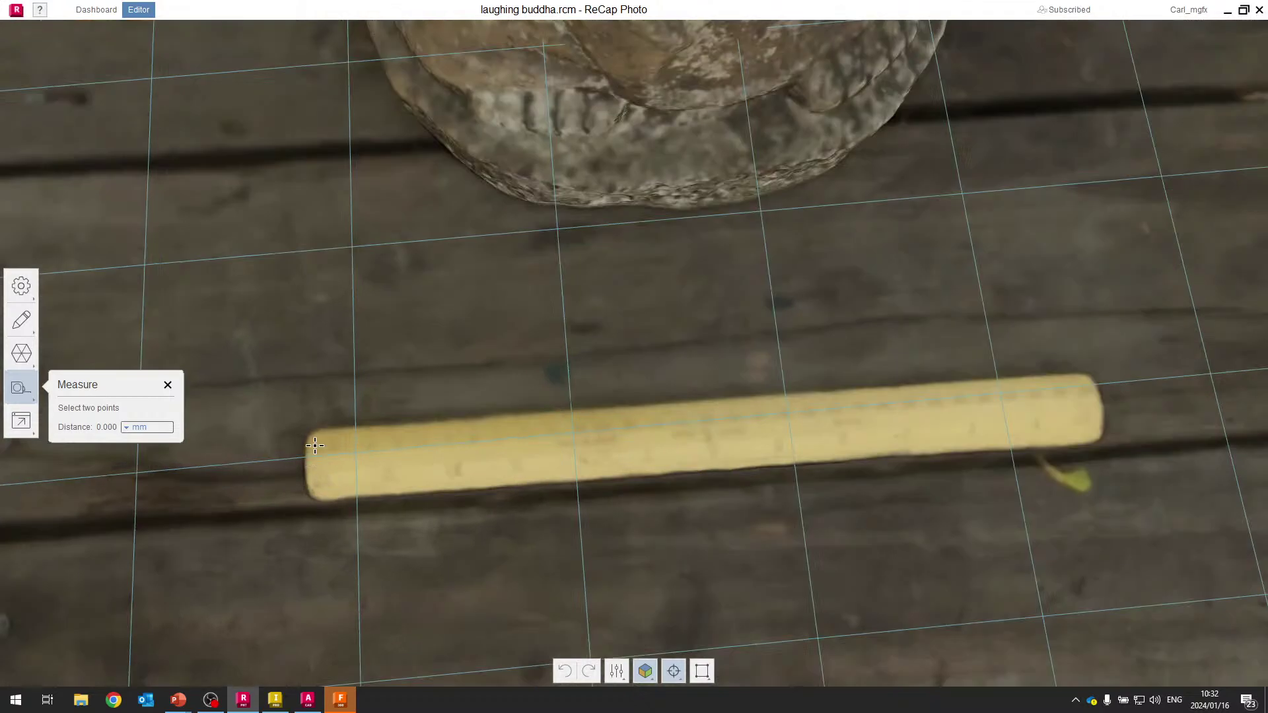
left_click(1080, 378)
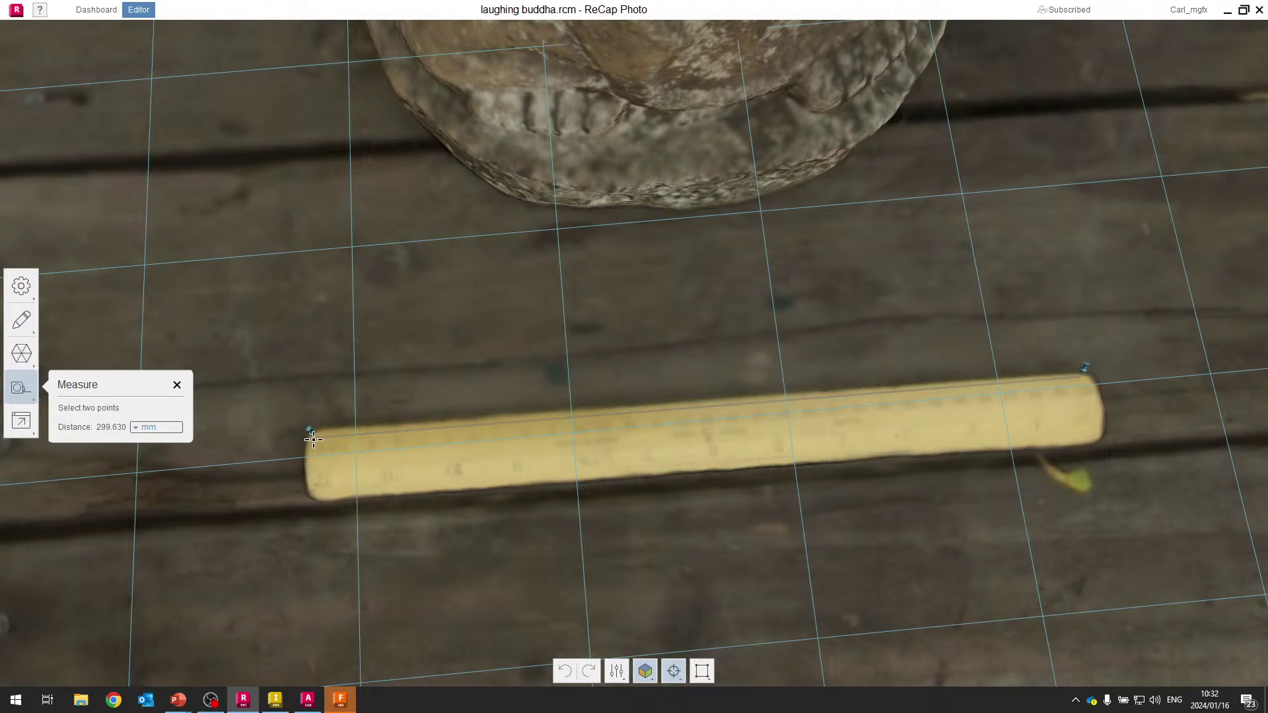
left_click(177, 385)
Look over the whole scaled model, and examine up close where the statue's base meets the wooden deck.
scroll(614, 350, "down", 10)
left_click_drag(623, 402, 524, 252)
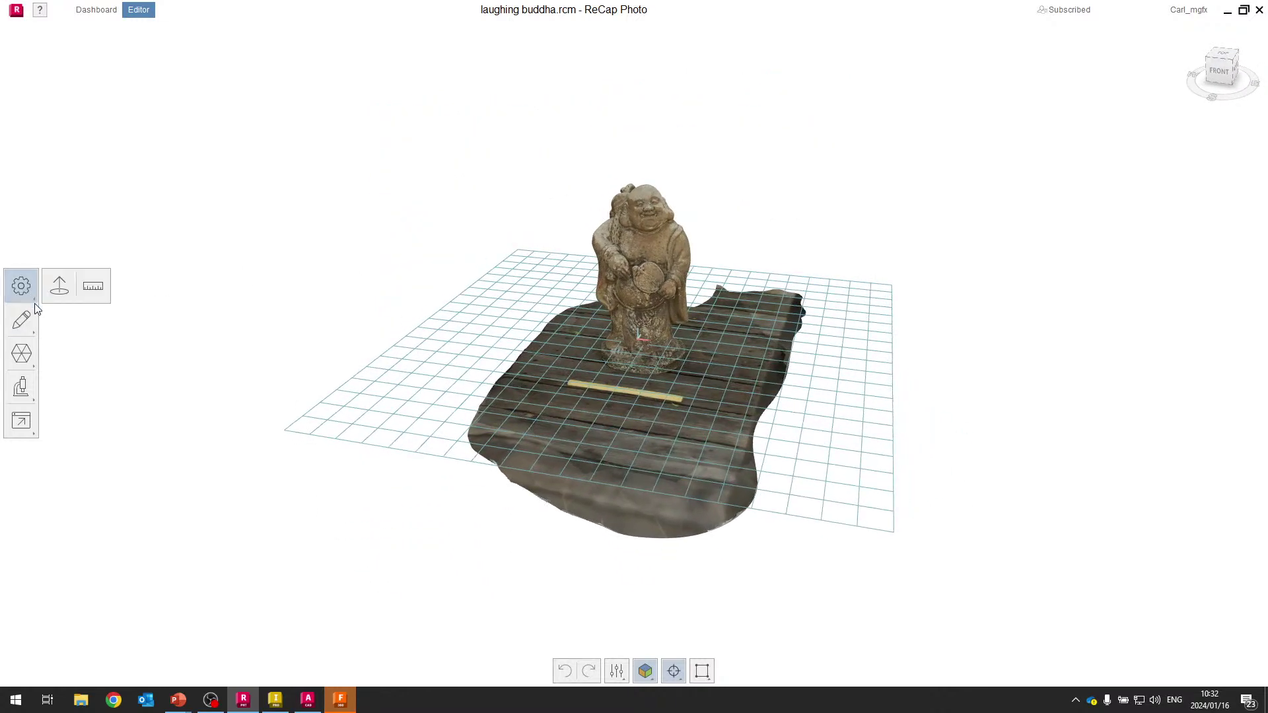
mouse_move(30, 327)
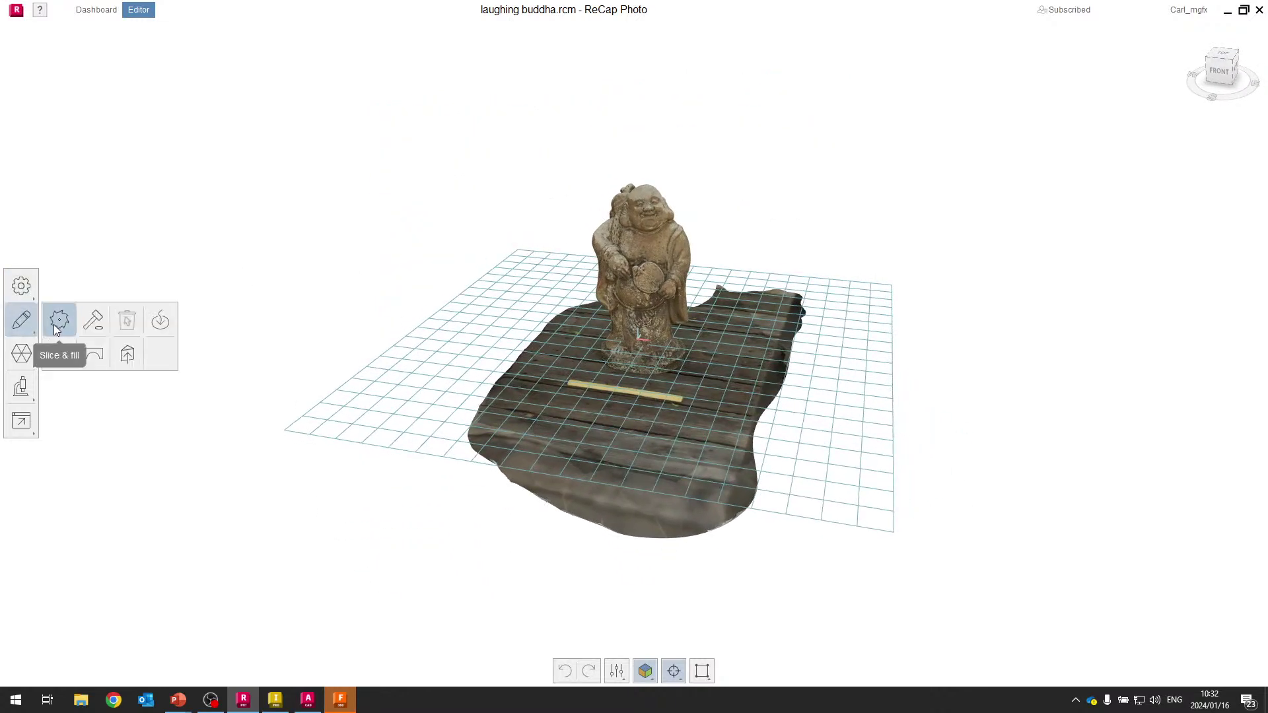
left_click_drag(396, 323, 608, 337)
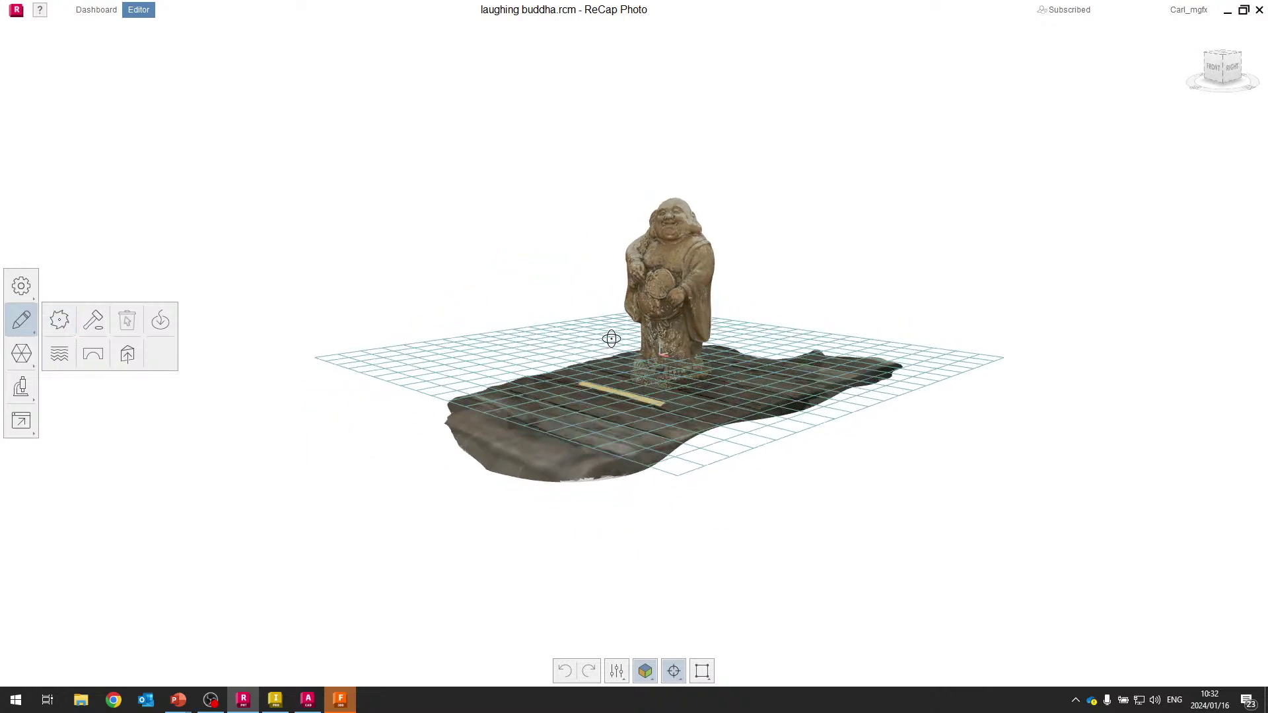
scroll(709, 364, "up", 5)
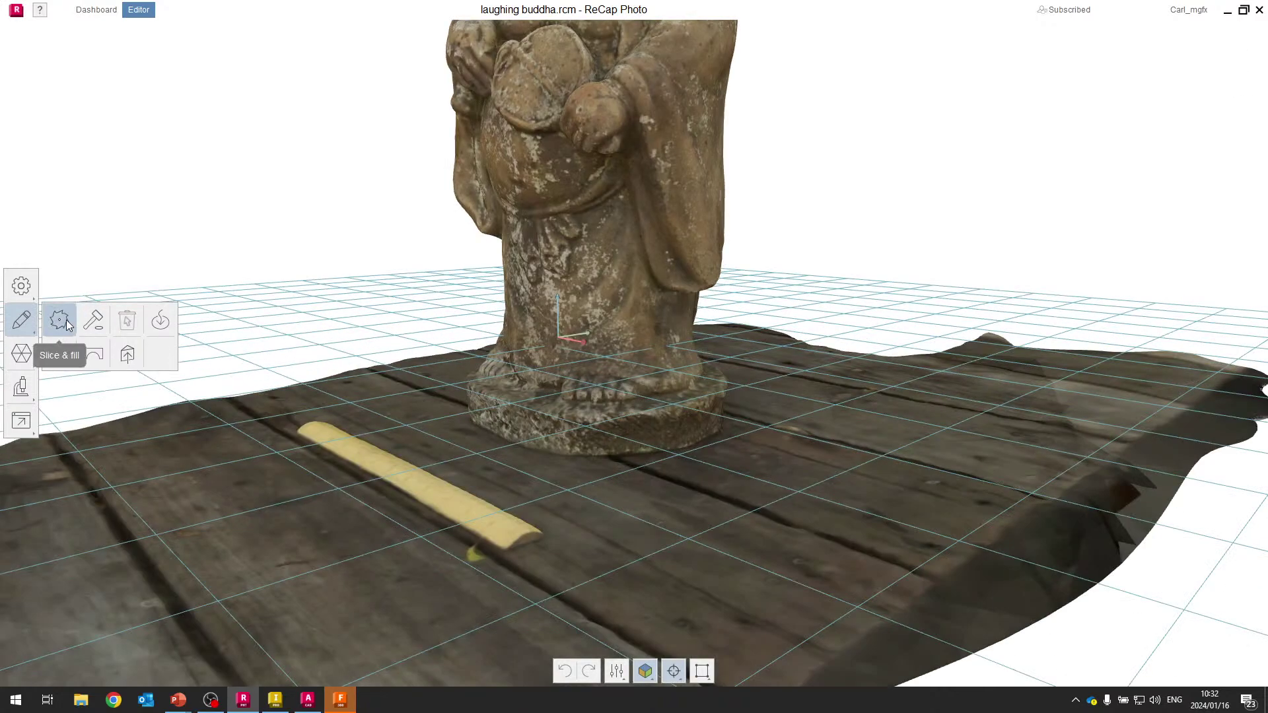
scroll(473, 357, "down", 5)
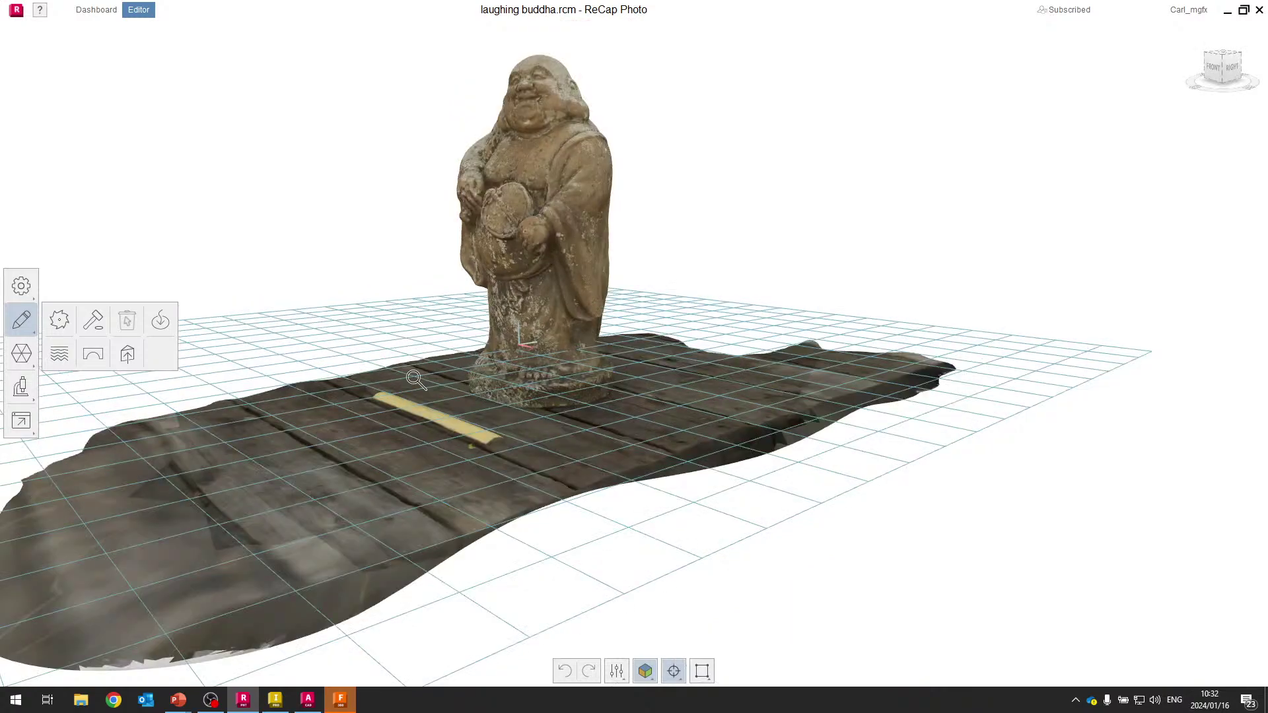
left_click_drag(417, 381, 379, 441)
scroll(689, 432, "up", 5)
scroll(678, 420, "down", 5)
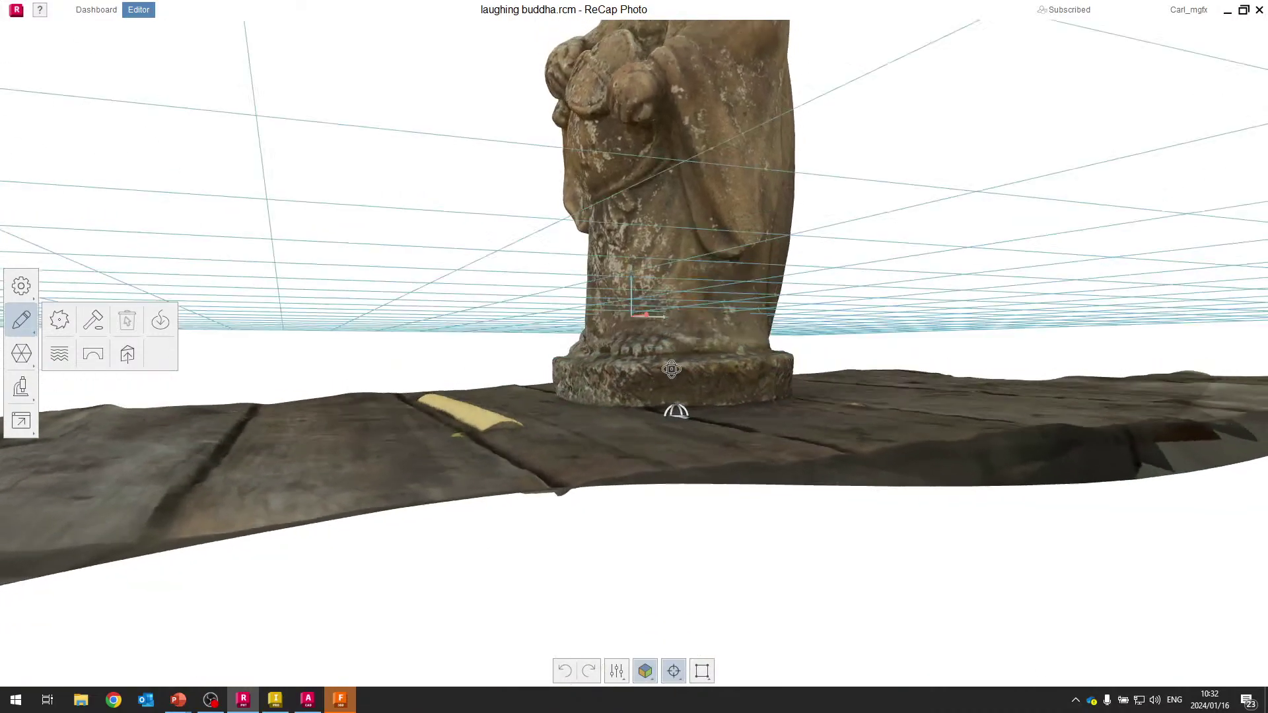
scroll(674, 414, "up", 6)
scroll(668, 393, "down", 2)
scroll(654, 341, "up", 3)
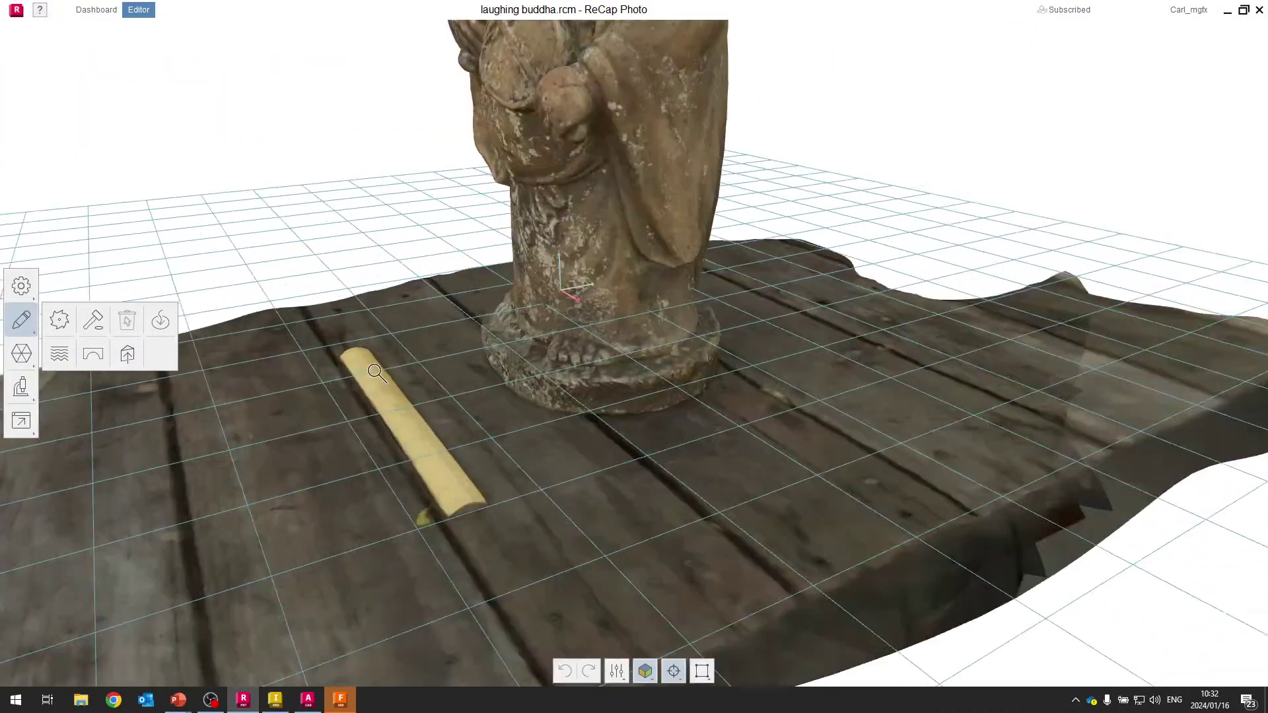
Start a filled slice with Transform plane enabled, and lower the slicing plane to the base of the statue.
left_click(57, 328)
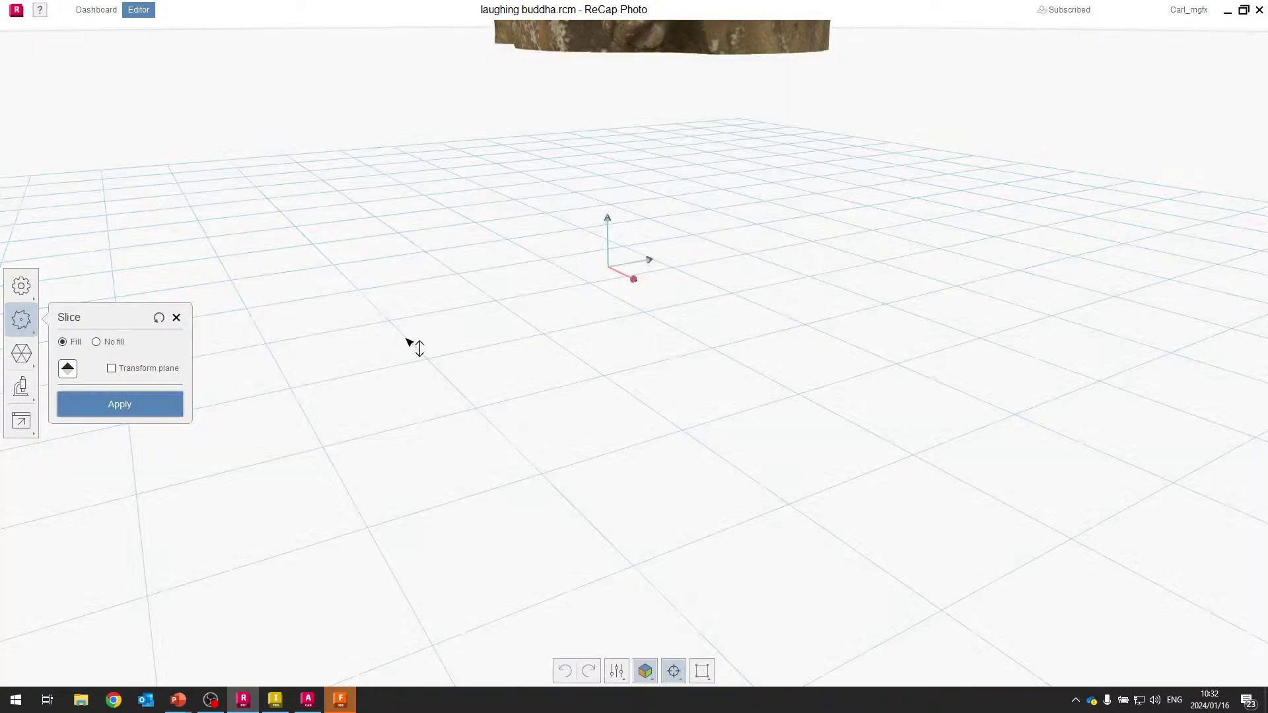
scroll(419, 348, "down", 5)
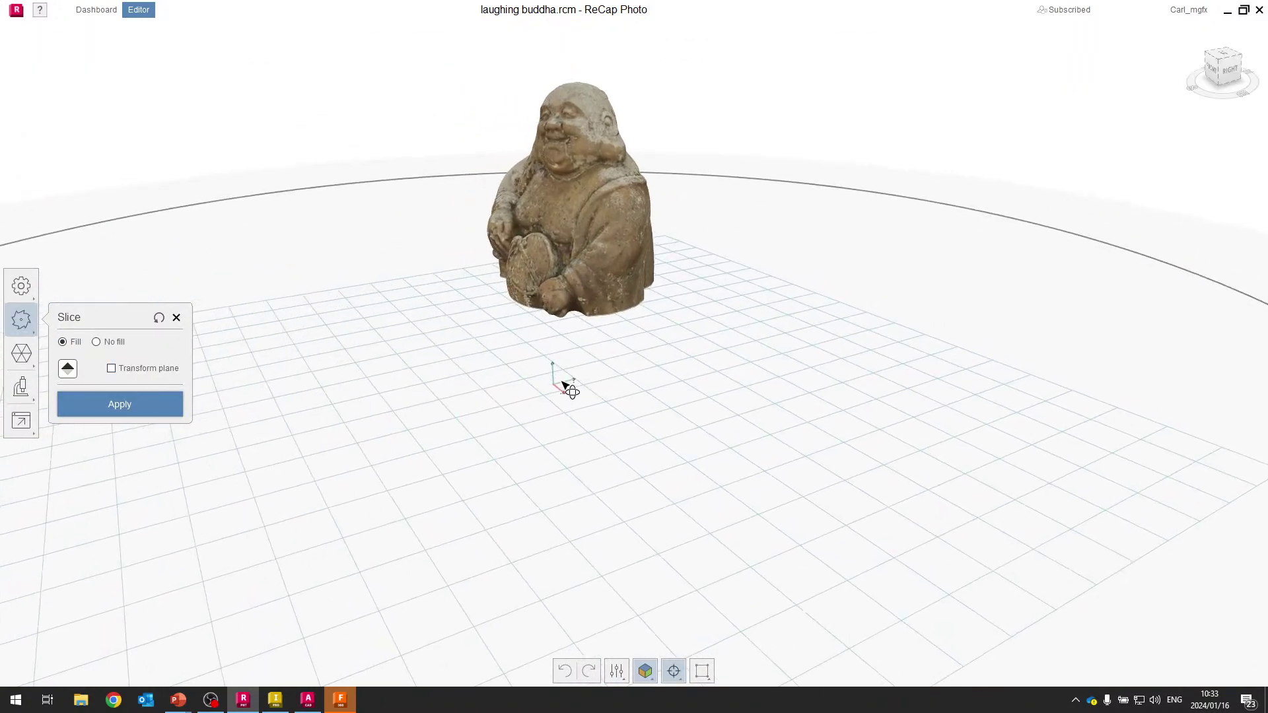
left_click_drag(555, 383, 561, 340)
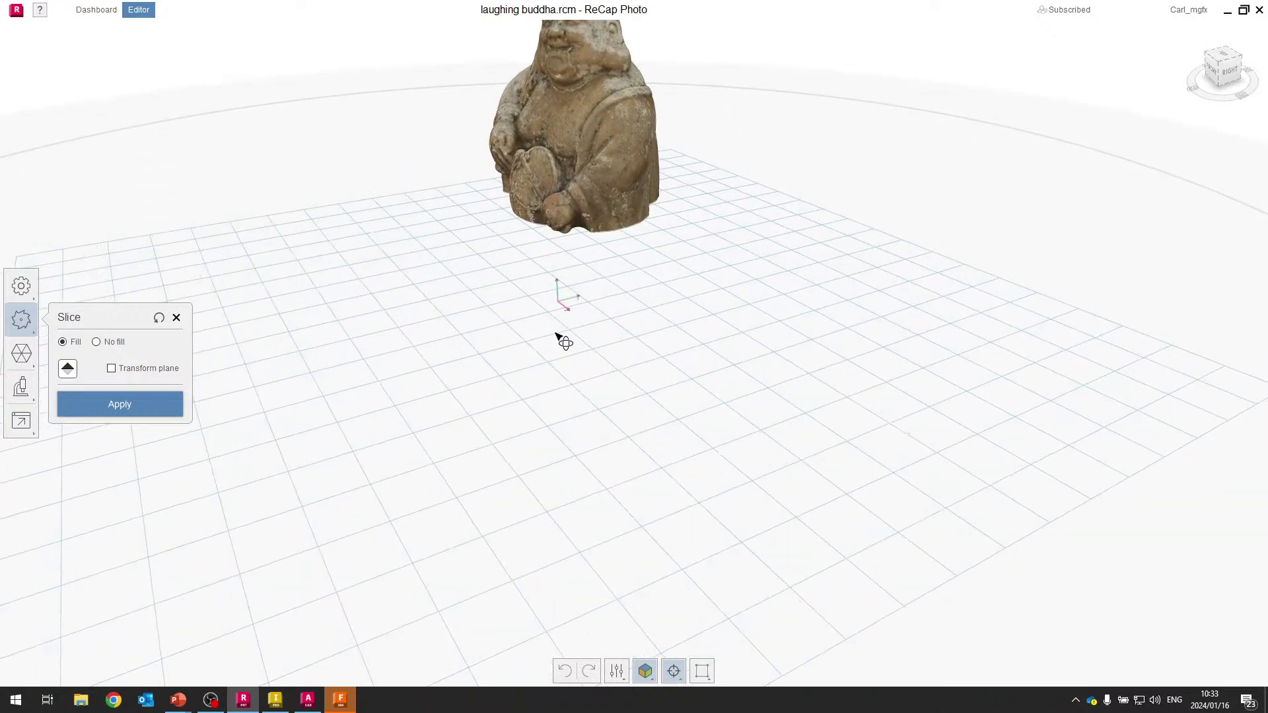
scroll(618, 389, "up", 3)
scroll(617, 376, "down", 10)
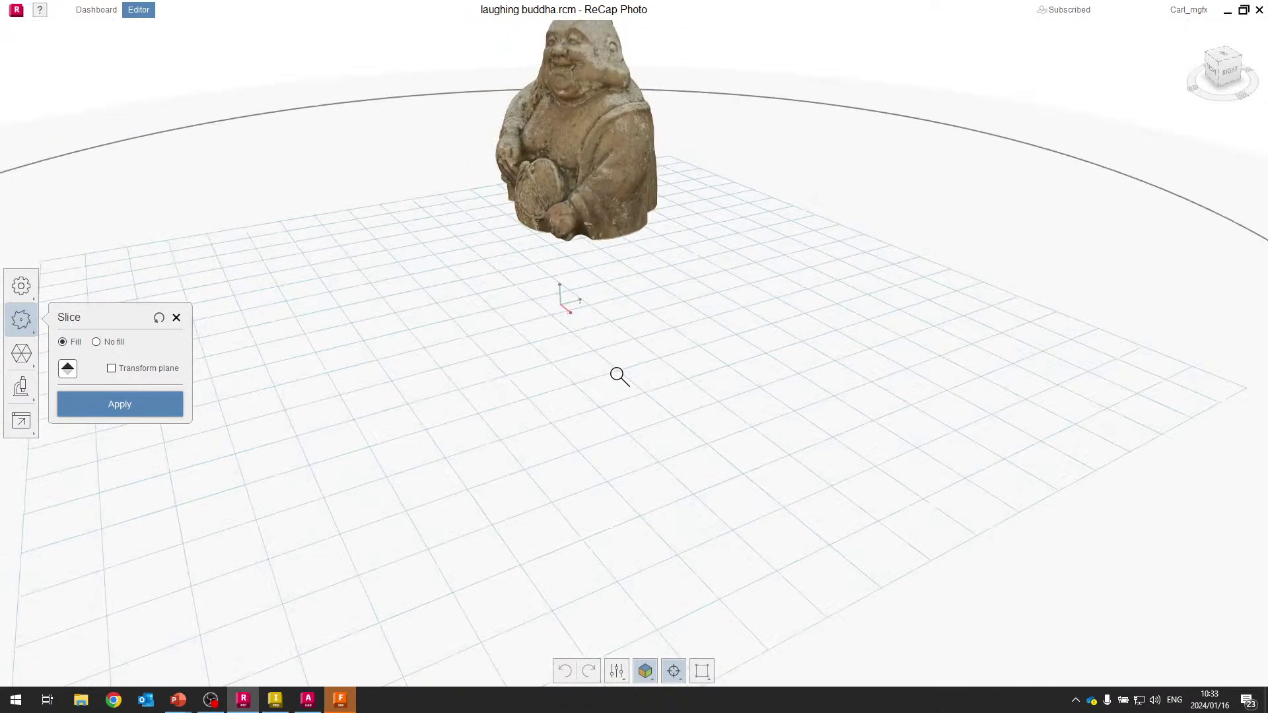
left_click(111, 368)
scroll(529, 297, "up", 3)
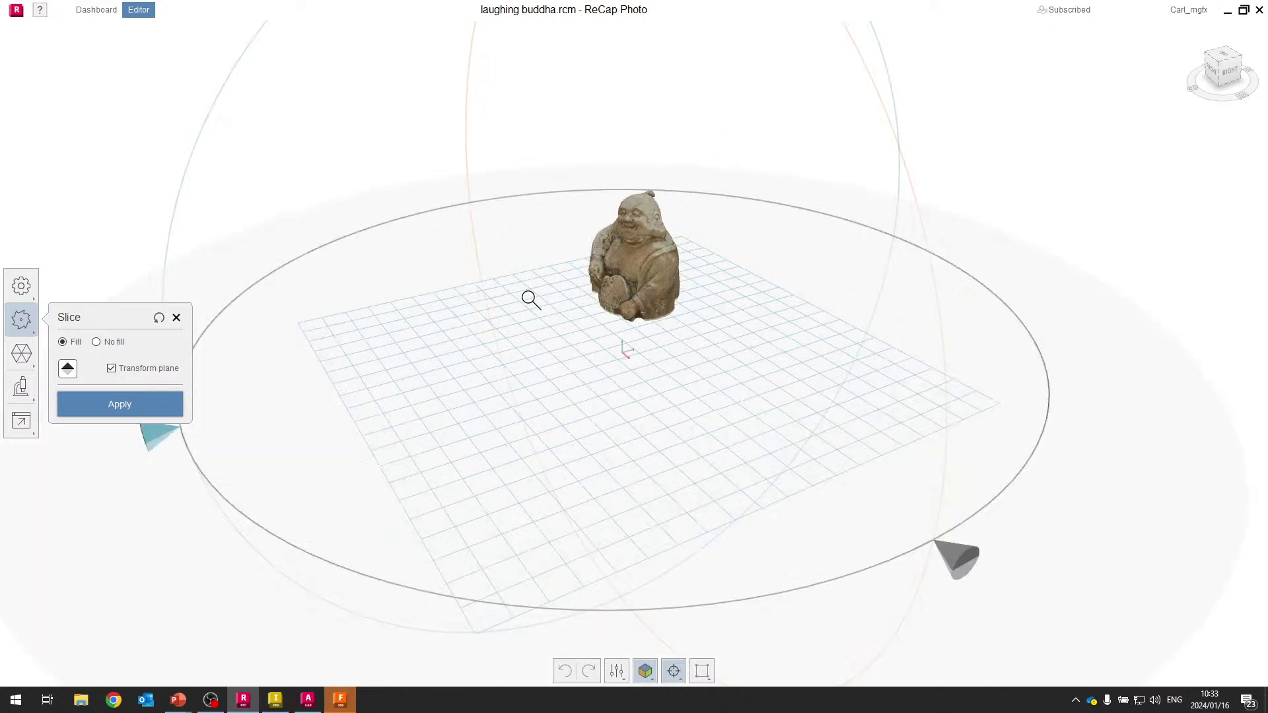
scroll(509, 244, "down", 4)
middle_click_drag(506, 285, 501, 320)
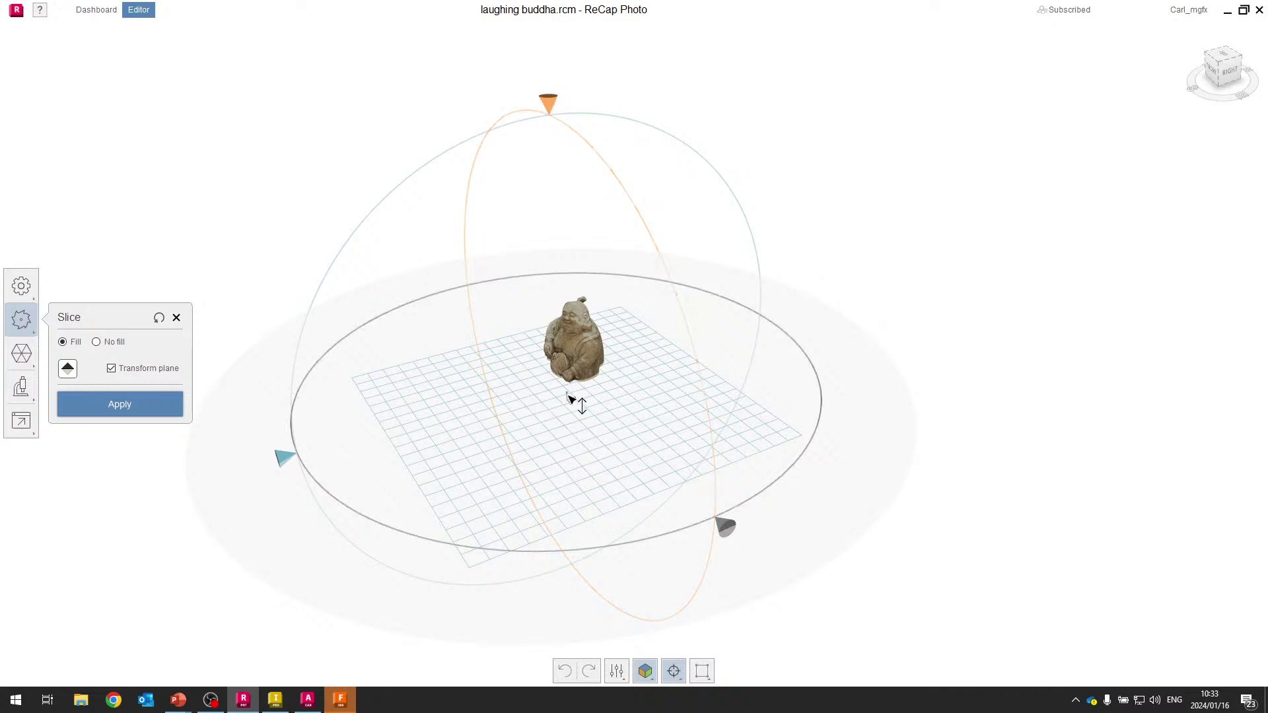
left_click_drag(571, 399, 569, 439)
left_click_drag(1223, 69, 1080, 174)
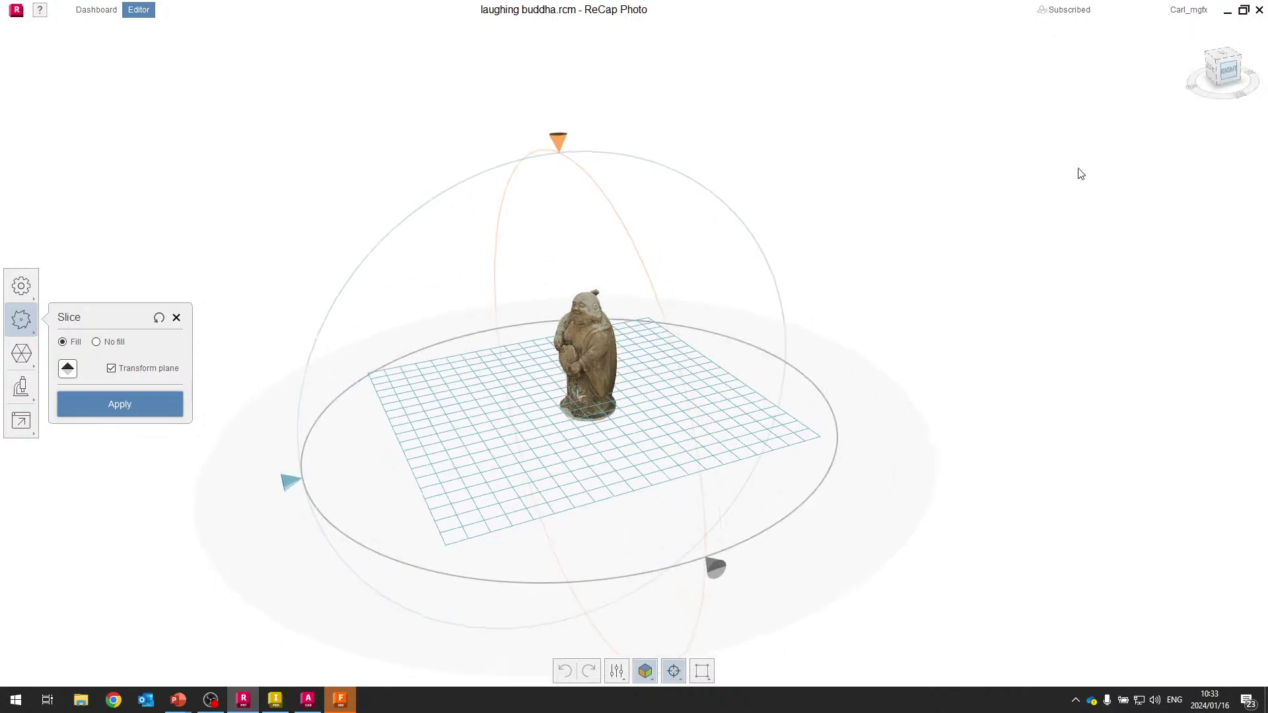
Fine-tune the slicing plane's height until it cuts through the lower edge of the statue's base, close to the deck.
scroll(679, 430, "down", 5)
scroll(637, 407, "up", 10)
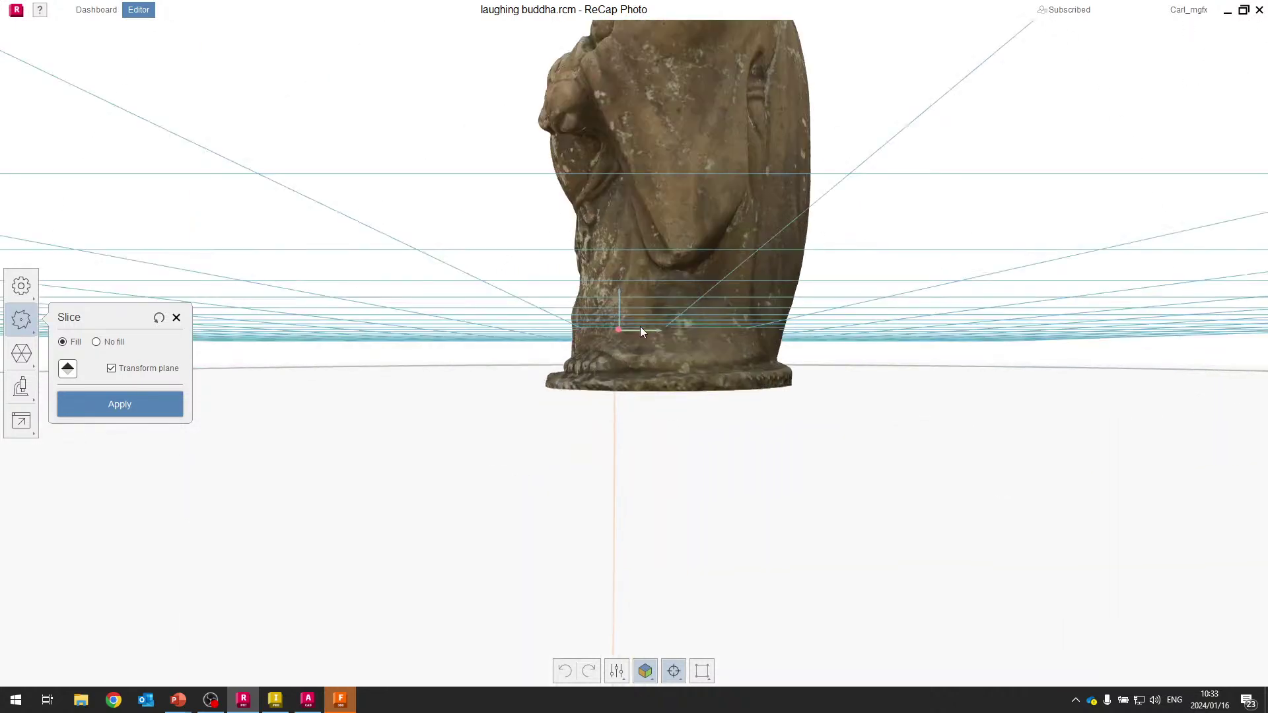
scroll(585, 399, "up", 5)
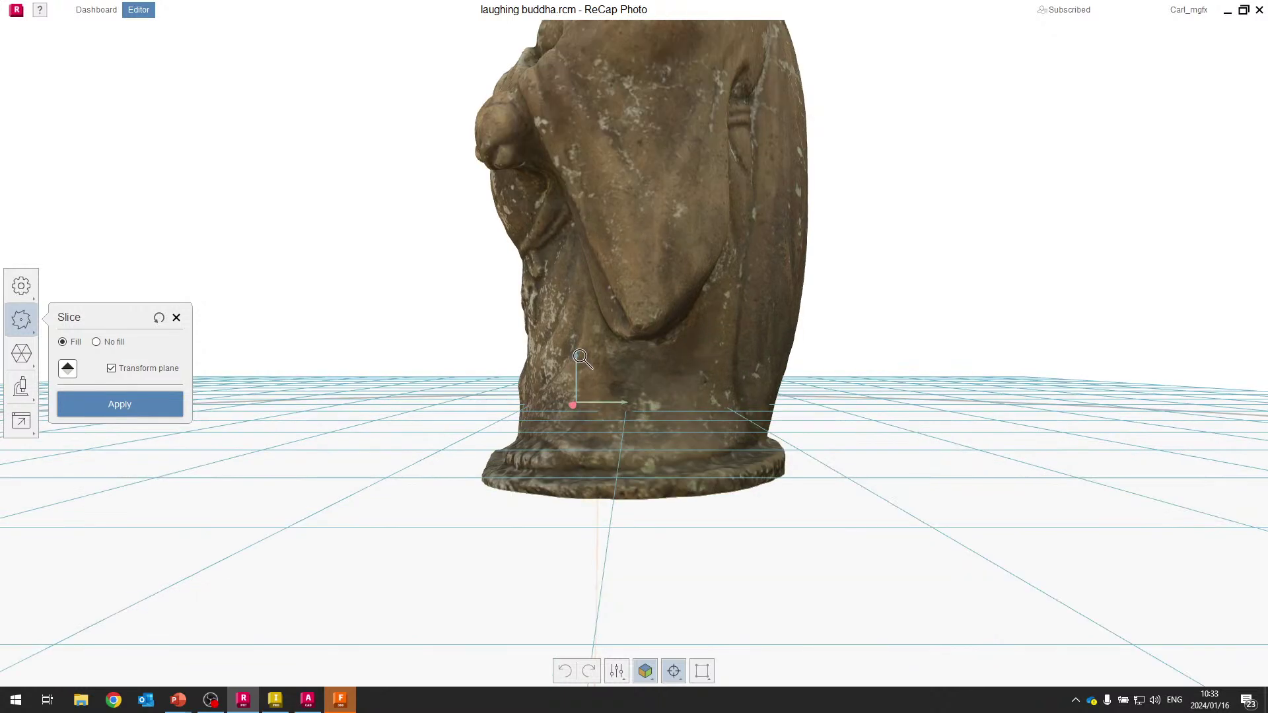
left_click_drag(434, 453, 442, 466)
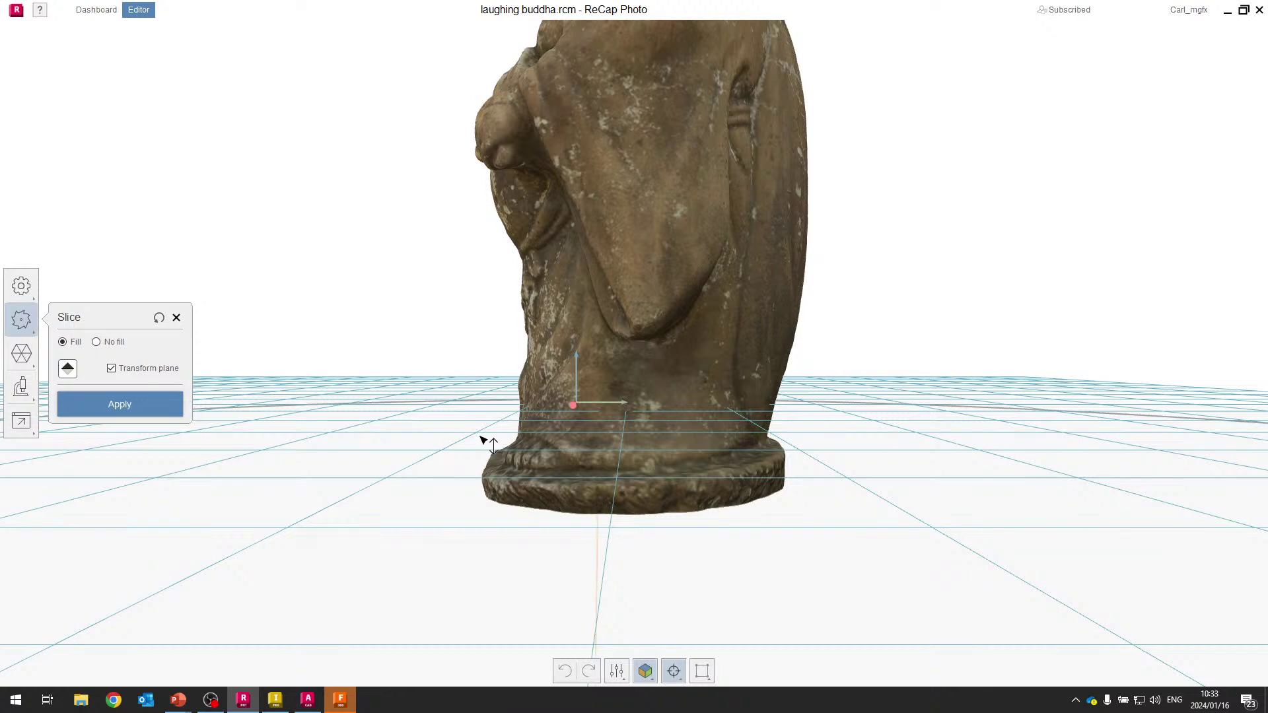
scroll(700, 445, "down", 6)
right_click_drag(549, 456, 650, 502)
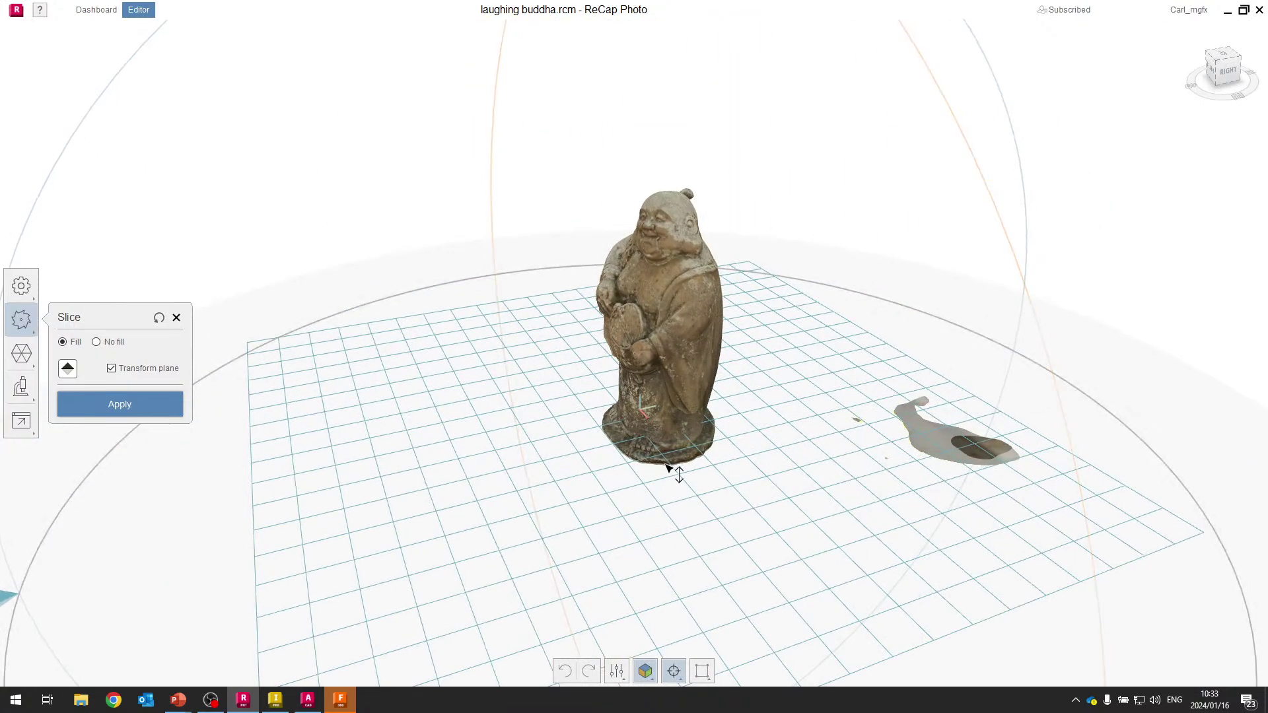
scroll(669, 467, "down", 1)
scroll(766, 474, "up", 5)
right_click_drag(710, 463, 849, 461)
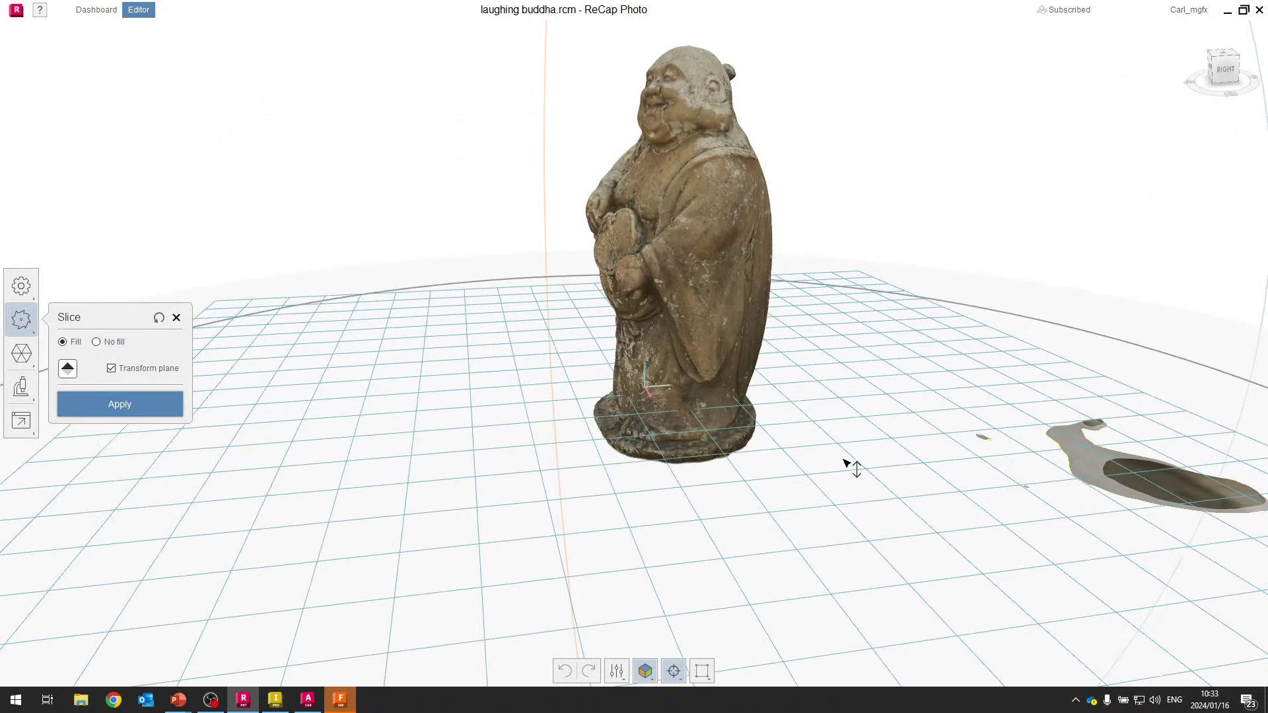
mouse_move(850, 461)
left_mouse_down()
mouse_move(850, 481)
mouse_move(850, 466)
left_mouse_up()
right_click_drag(778, 470, 359, 414)
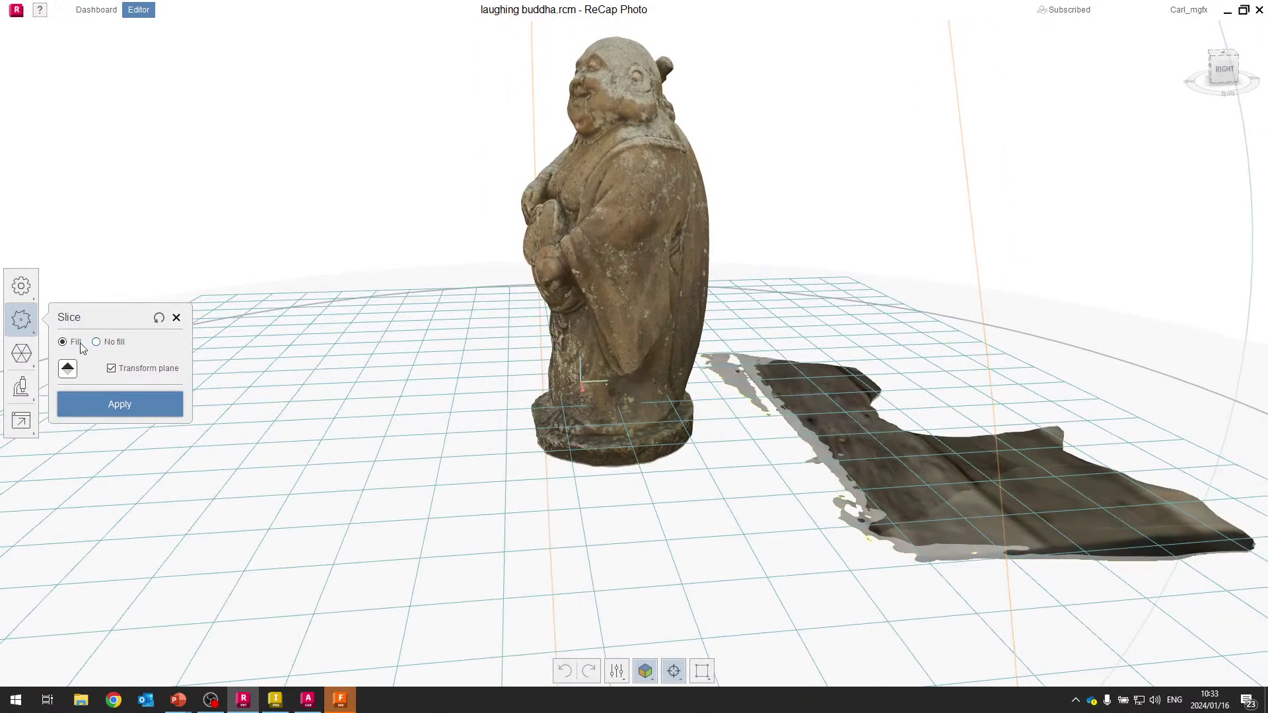
Check the underside of the statue's base and try to apply the slice with the Fill option.
right_click_drag(486, 436, 509, 373)
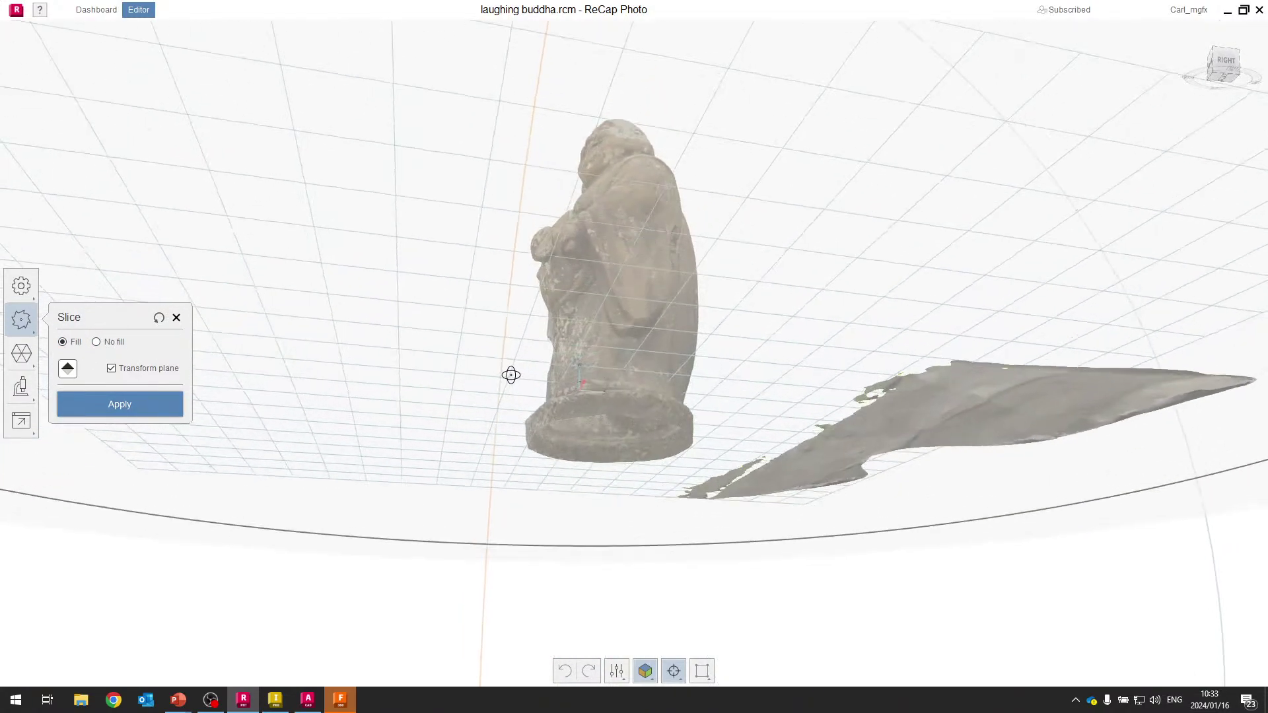
scroll(577, 473, "up", 5)
scroll(583, 386, "down", 3)
right_click_drag(583, 386, 585, 360)
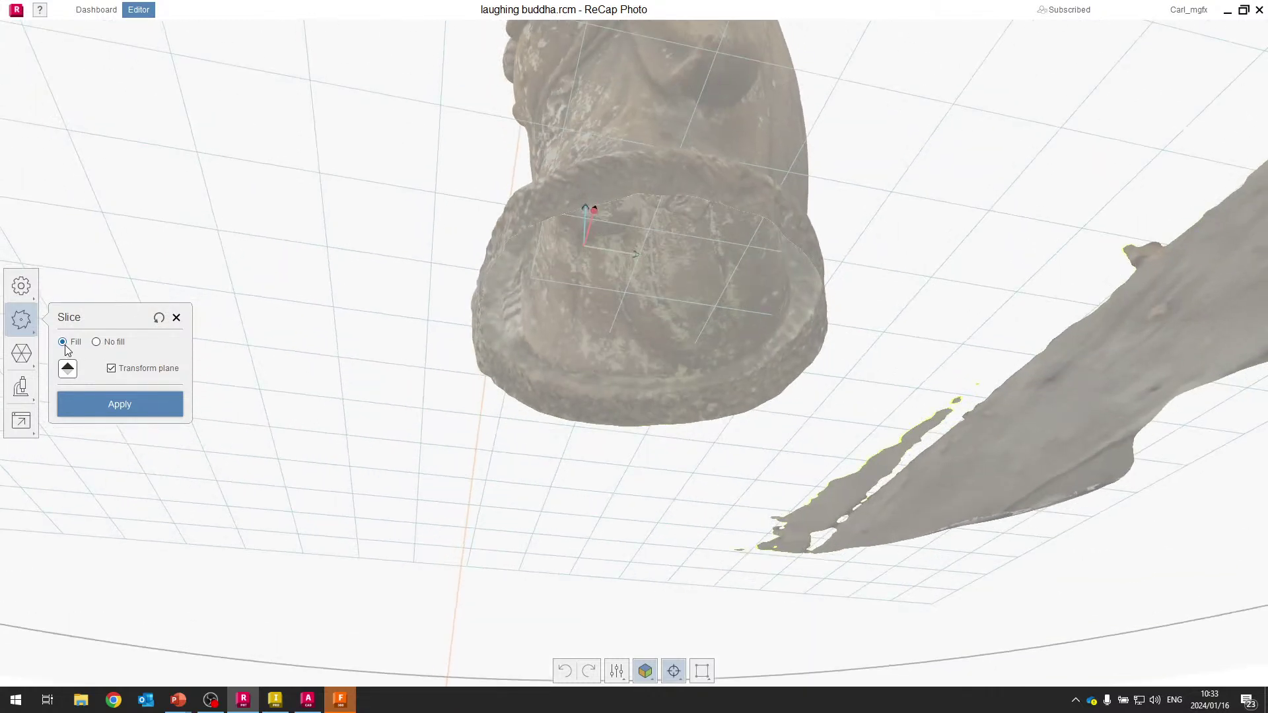
left_click(124, 411)
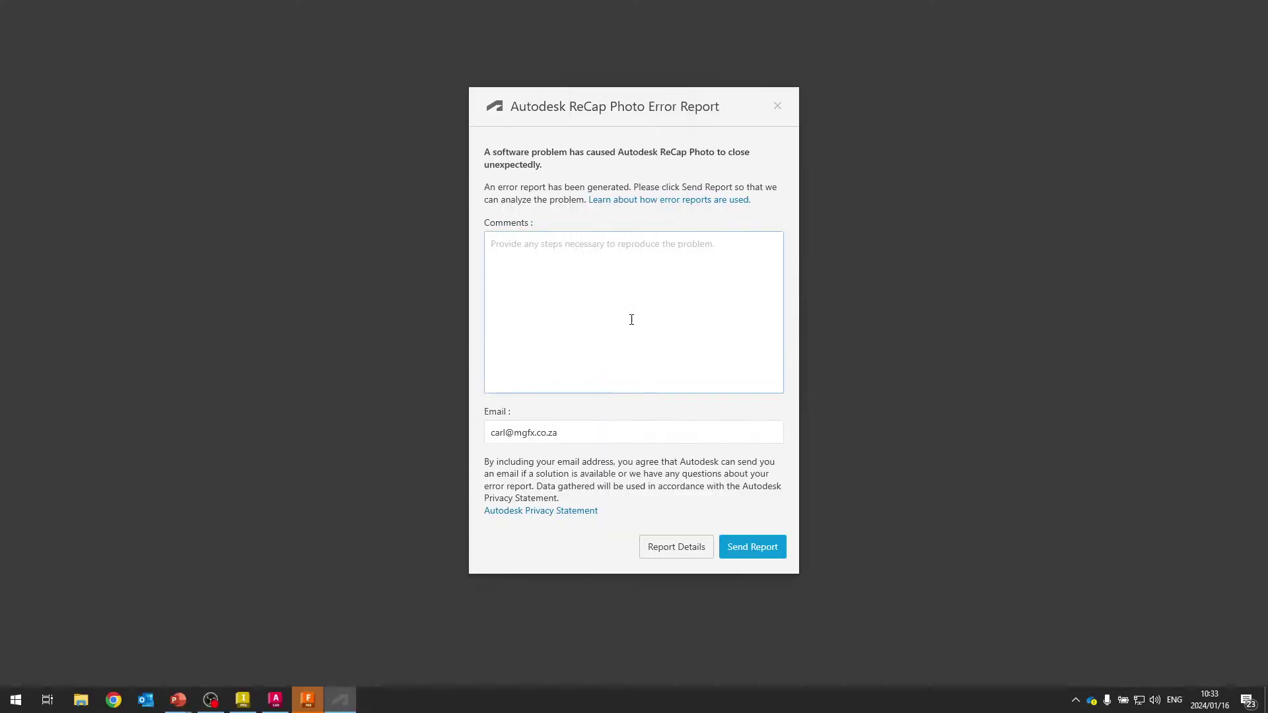
Close the error report without sending it, and relaunch ReCap Photo to its dashboard.
left_click(777, 107)
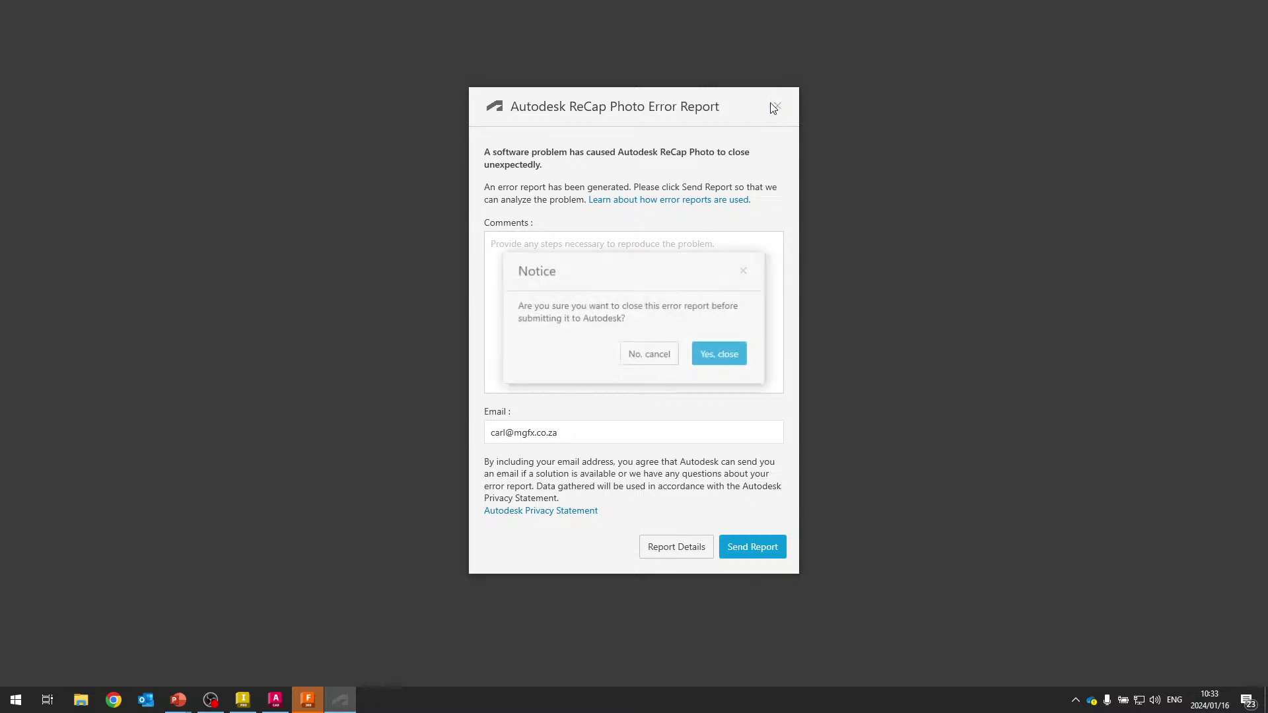
left_click(722, 354)
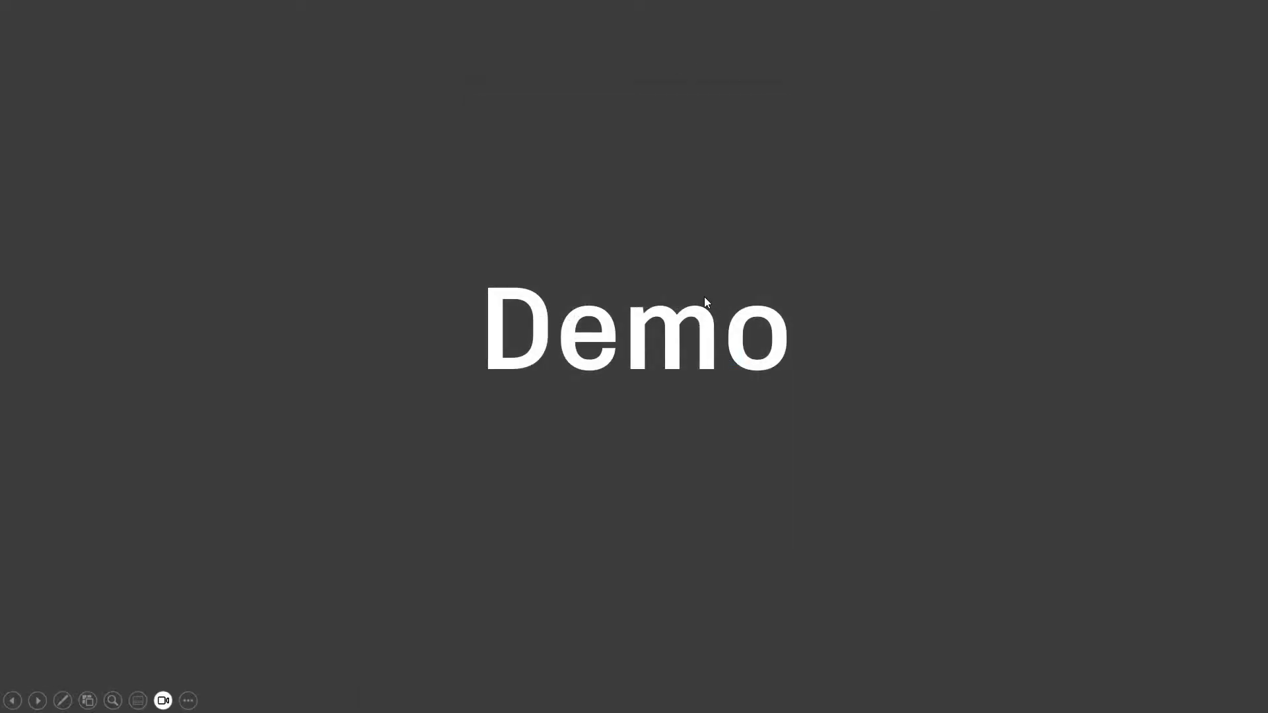
key("super")
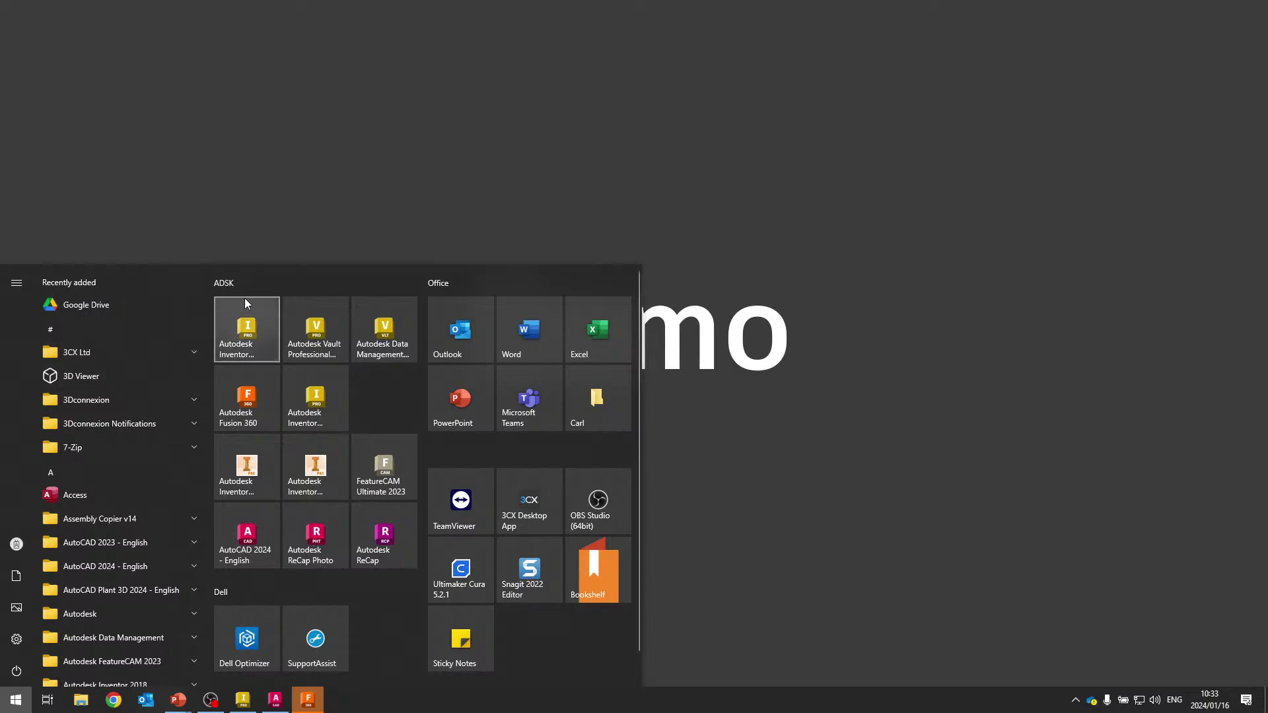
left_click(315, 534)
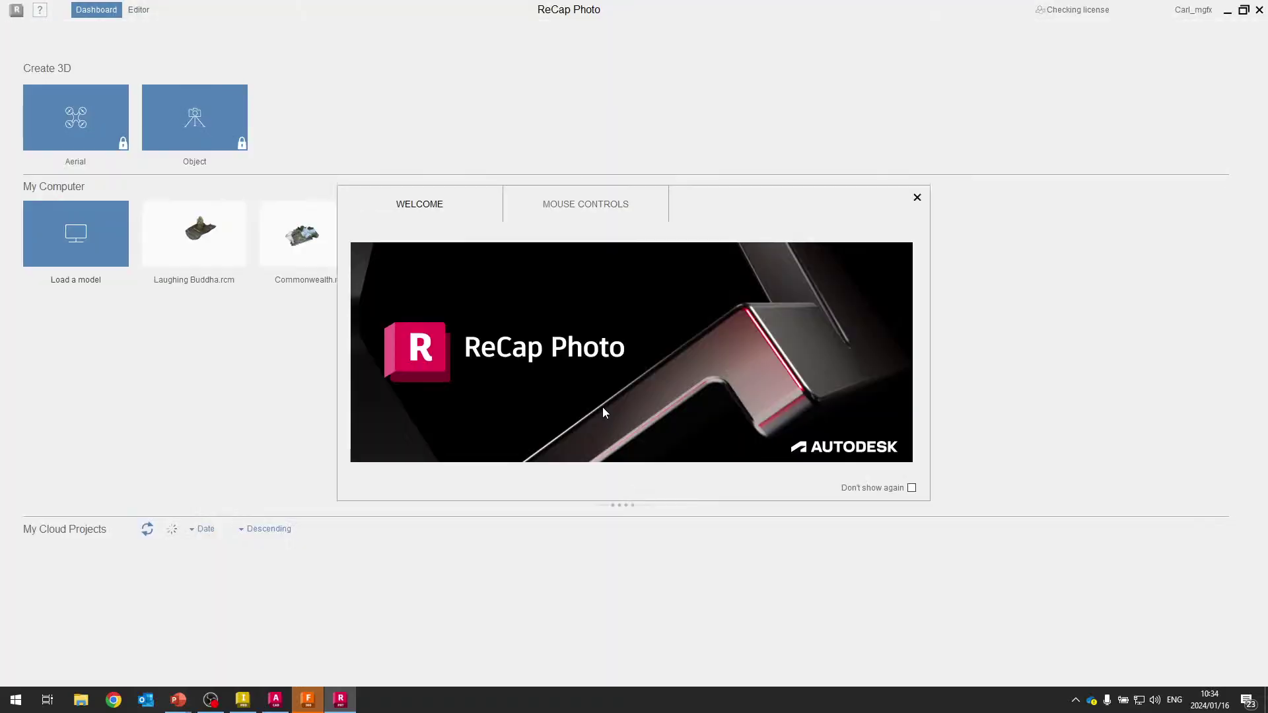
left_click(917, 197)
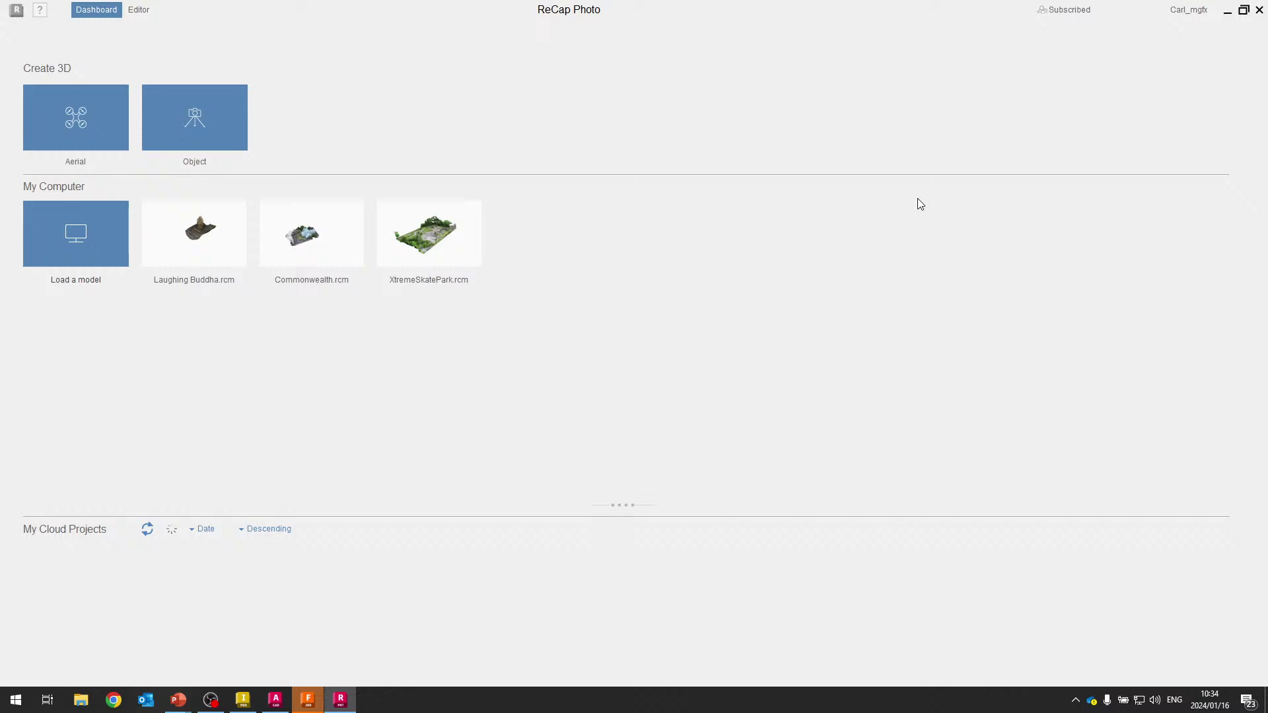
Open the Laughing Buddha model from the dashboard, and load it a second time.
left_click(169, 238)
left_click_drag(526, 275, 125, 283)
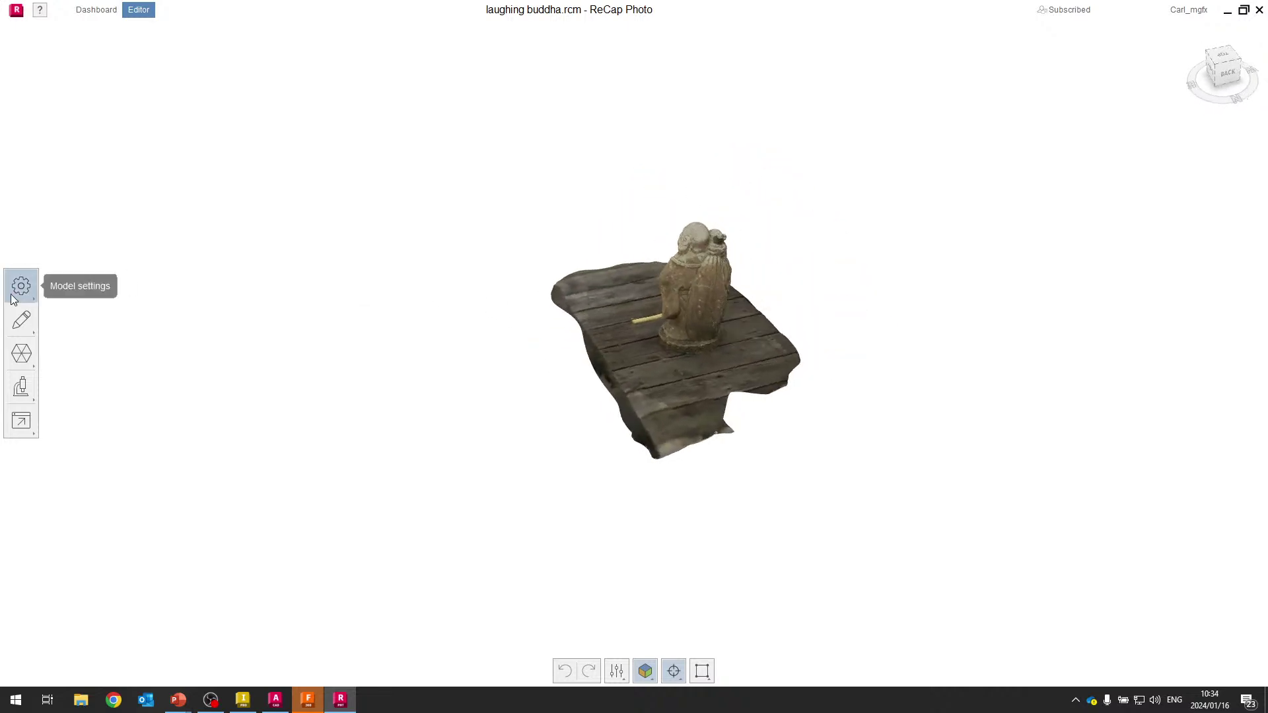
left_click_drag(46, 218, 113, 6)
left_click(93, 21)
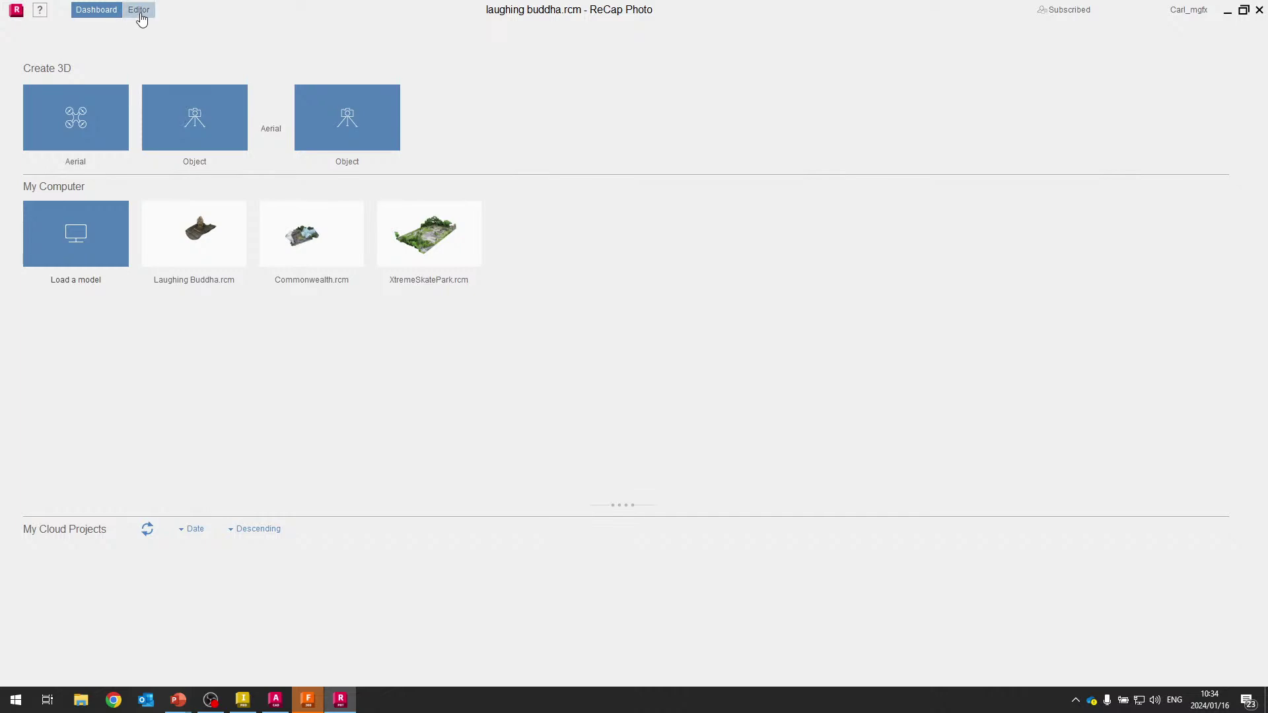
left_click(201, 243)
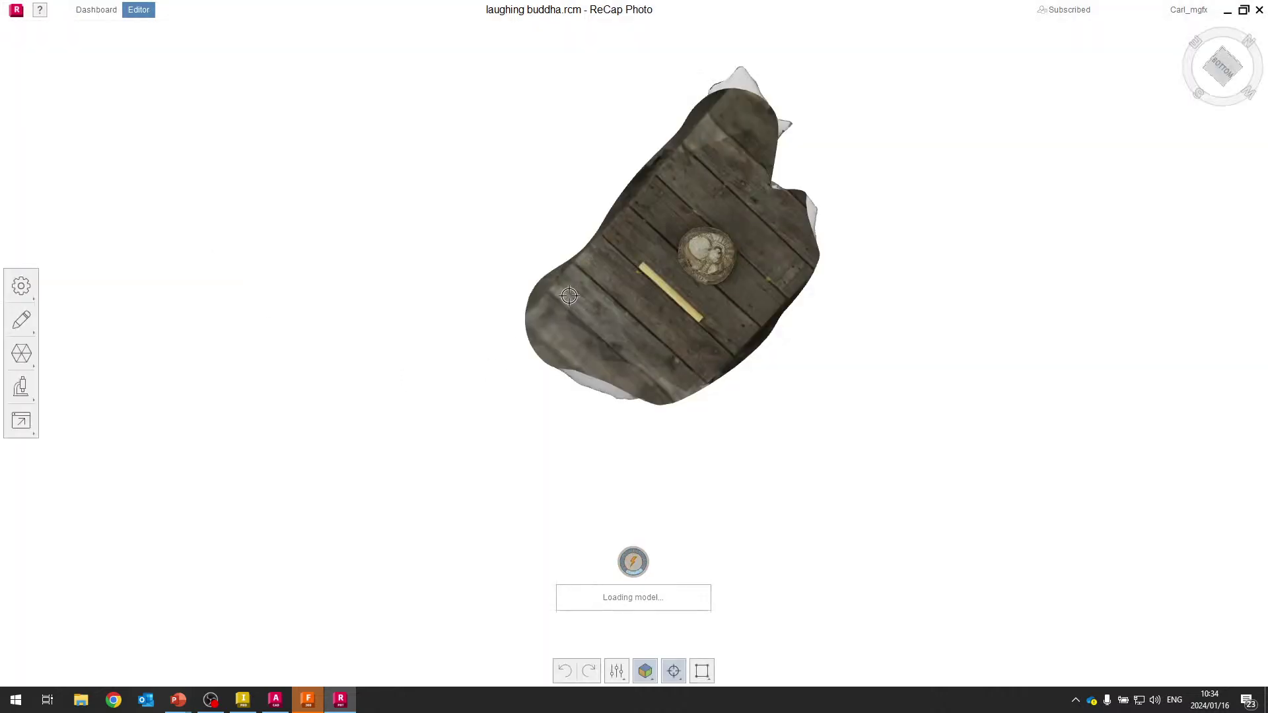
Orbit the reloaded statue model and try out the model scale tool without applying a scale.
left_click_drag(601, 298, 22, 291)
left_click(22, 288)
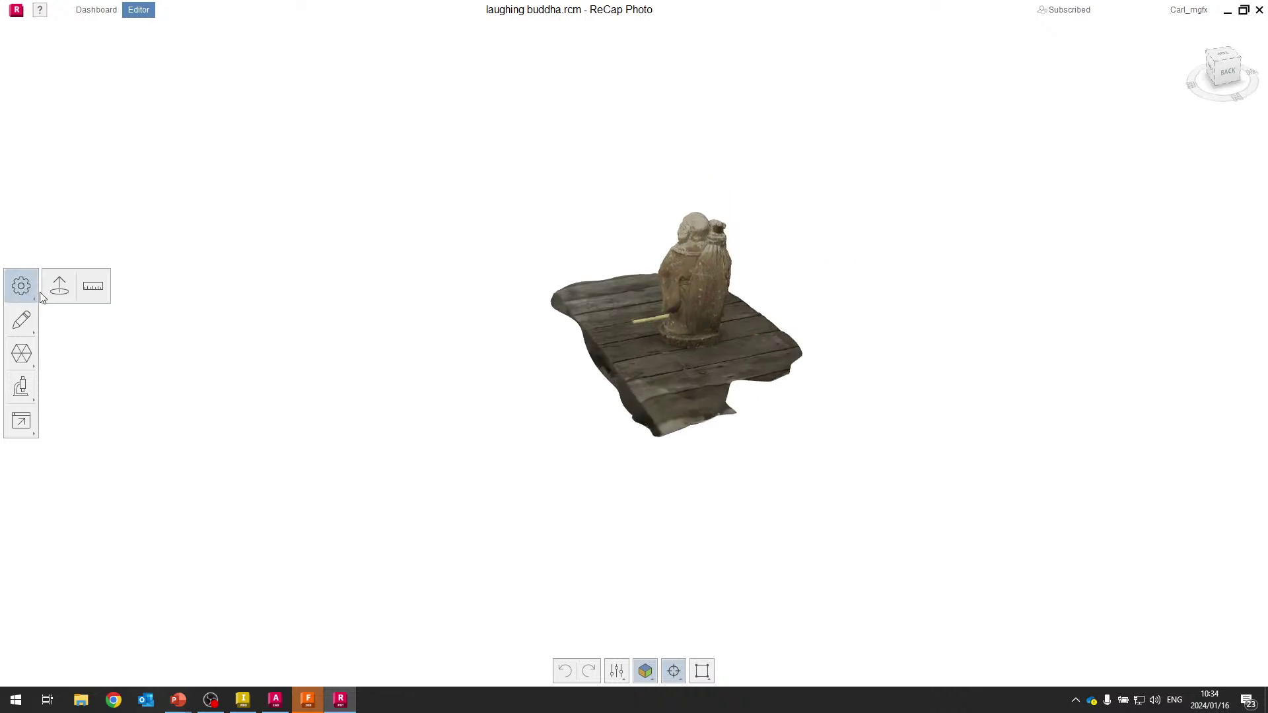
left_click(93, 283)
left_click_drag(442, 328, 1074, 57)
key("Escape")
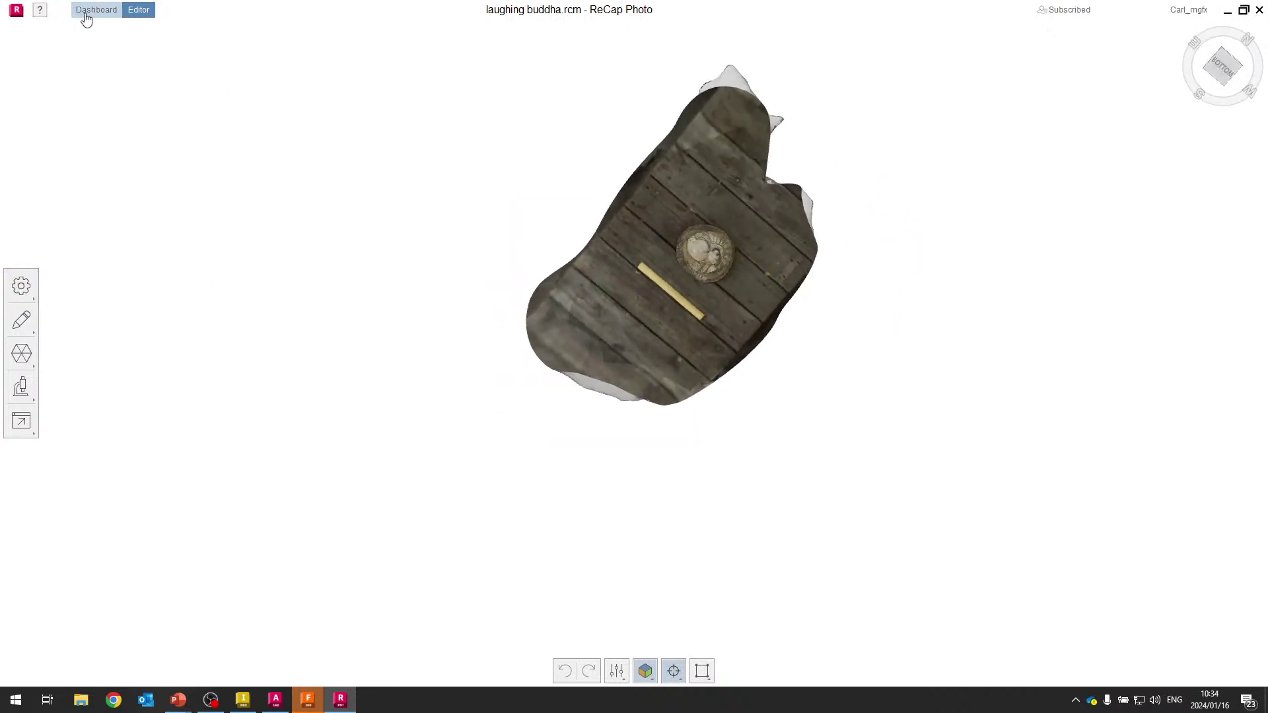
Open the Commonwealth model without saving changes to Laughing Buddha, and test zooming and orbiting on it.
left_click(86, 11)
left_click(289, 232)
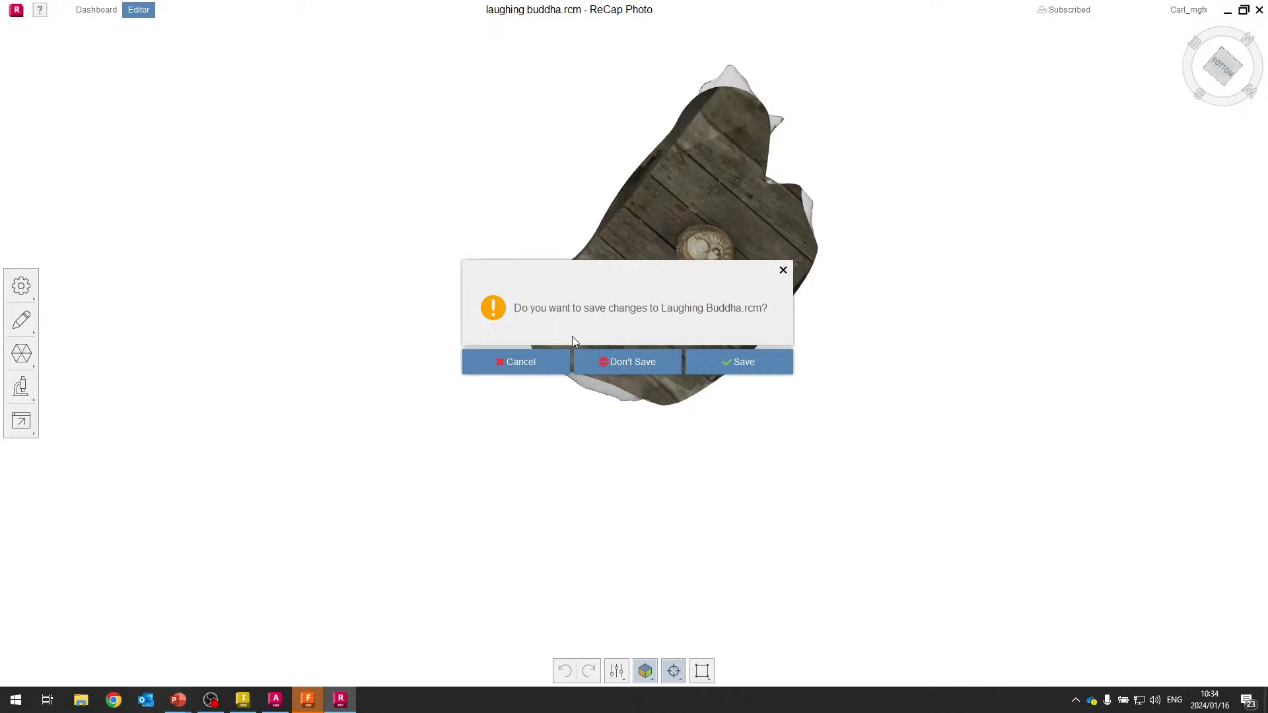
left_click(633, 354)
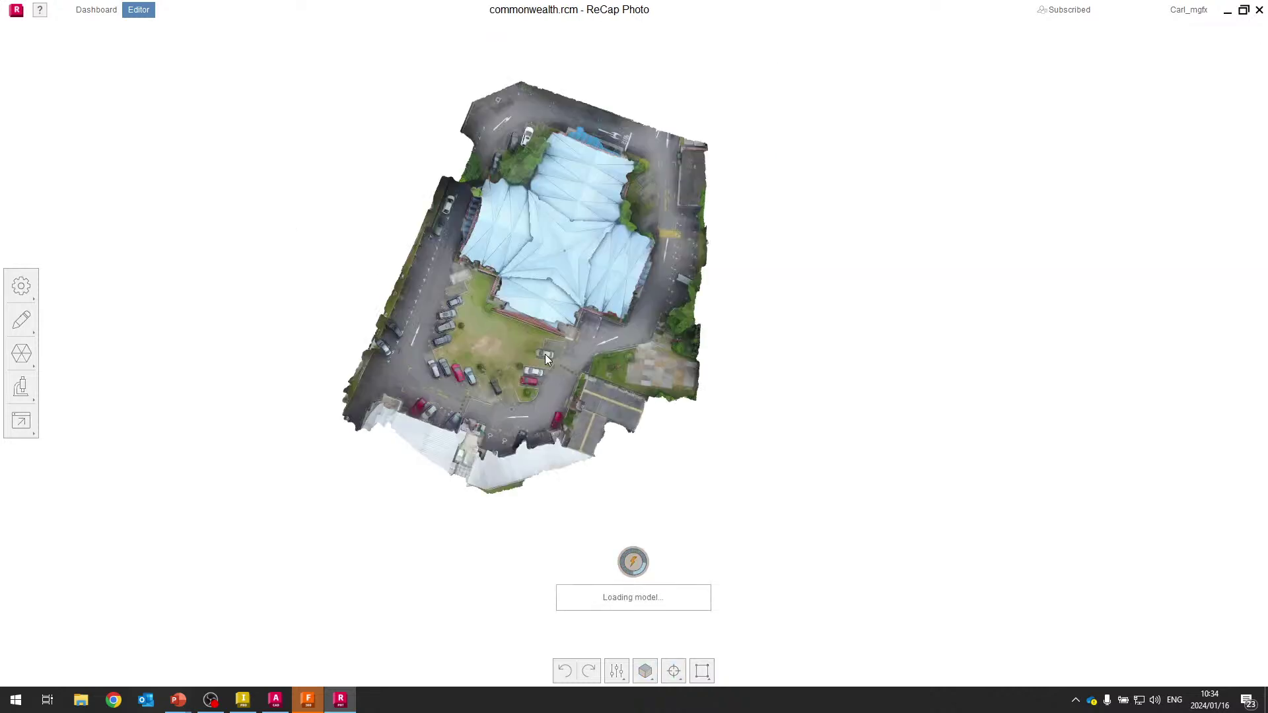
scroll(488, 366, "up", 6)
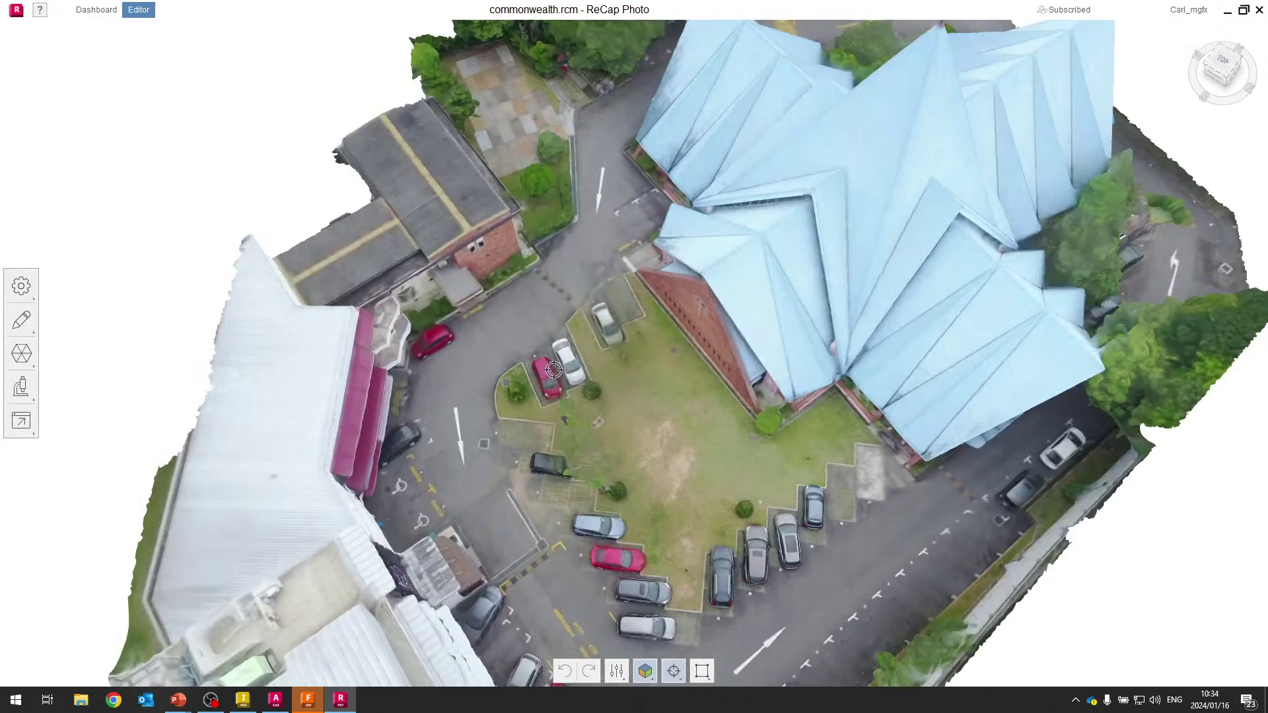
left_click_drag(515, 351, 1022, 201)
left_click(673, 568)
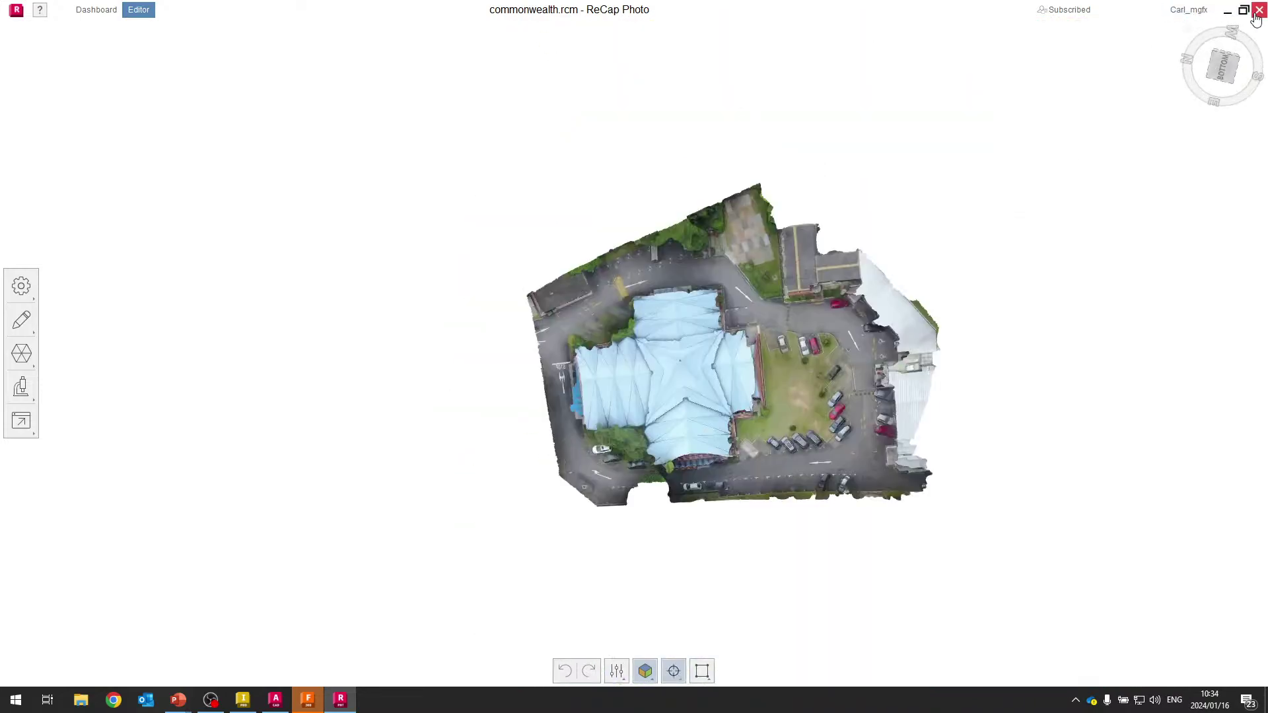
Restart ReCap Photo and open the Laughing Buddha model from the dashboard.
left_click(1258, 10)
key("super")
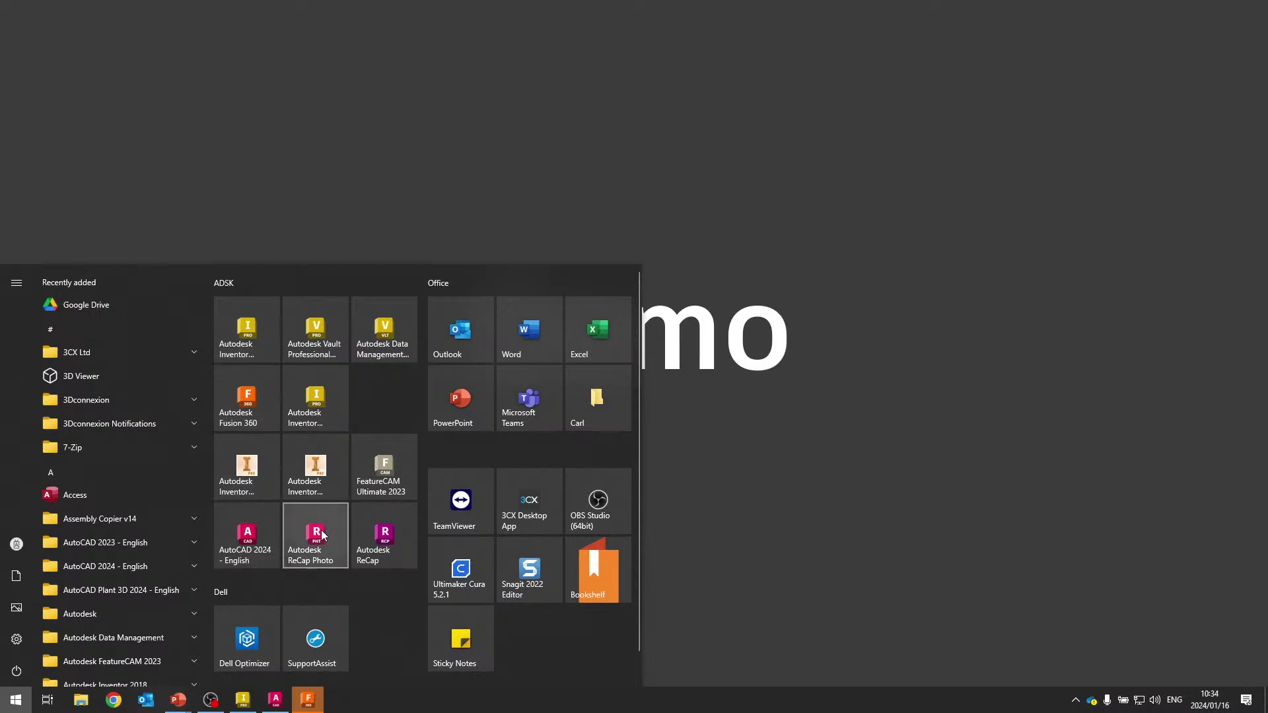
left_click(330, 525)
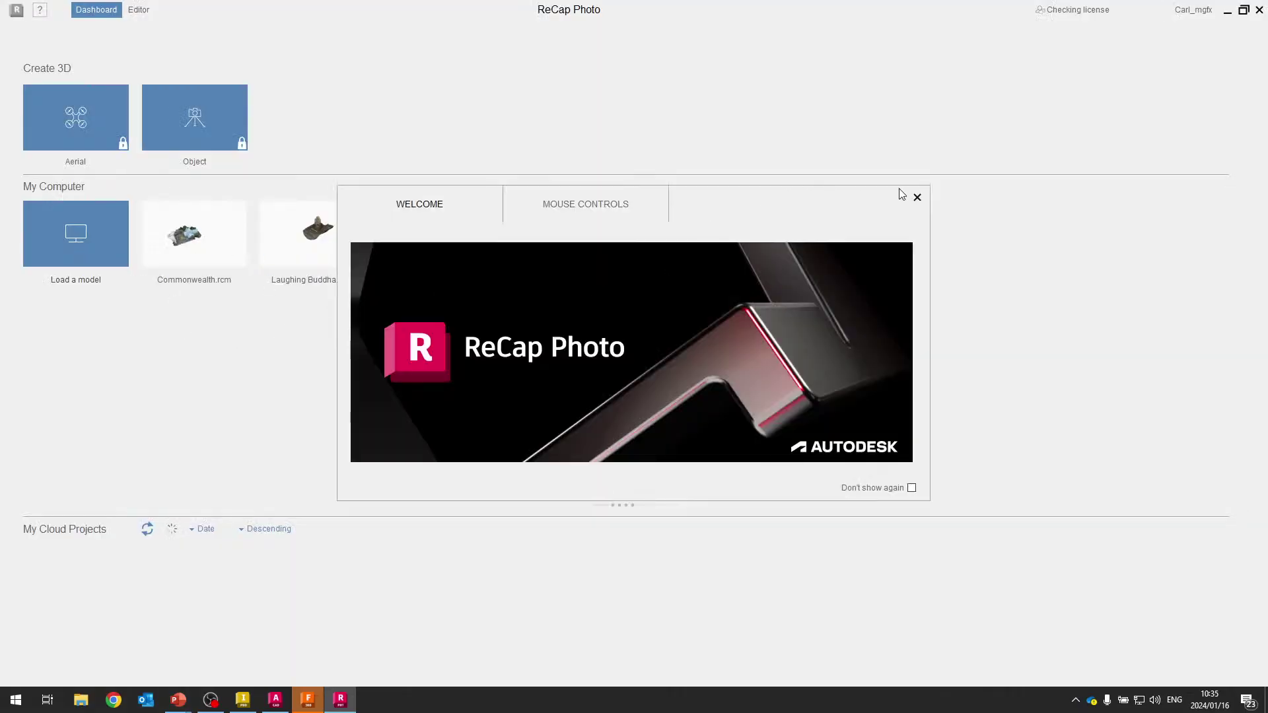
left_click(917, 197)
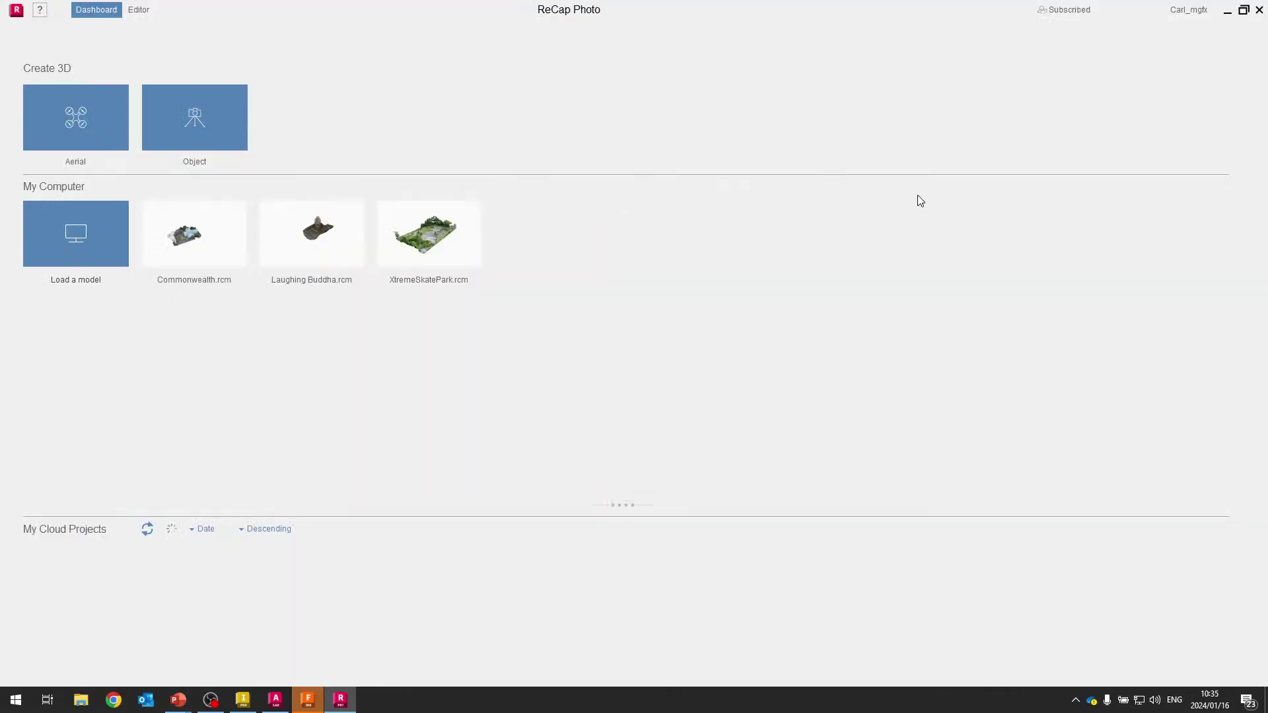
left_click(318, 253)
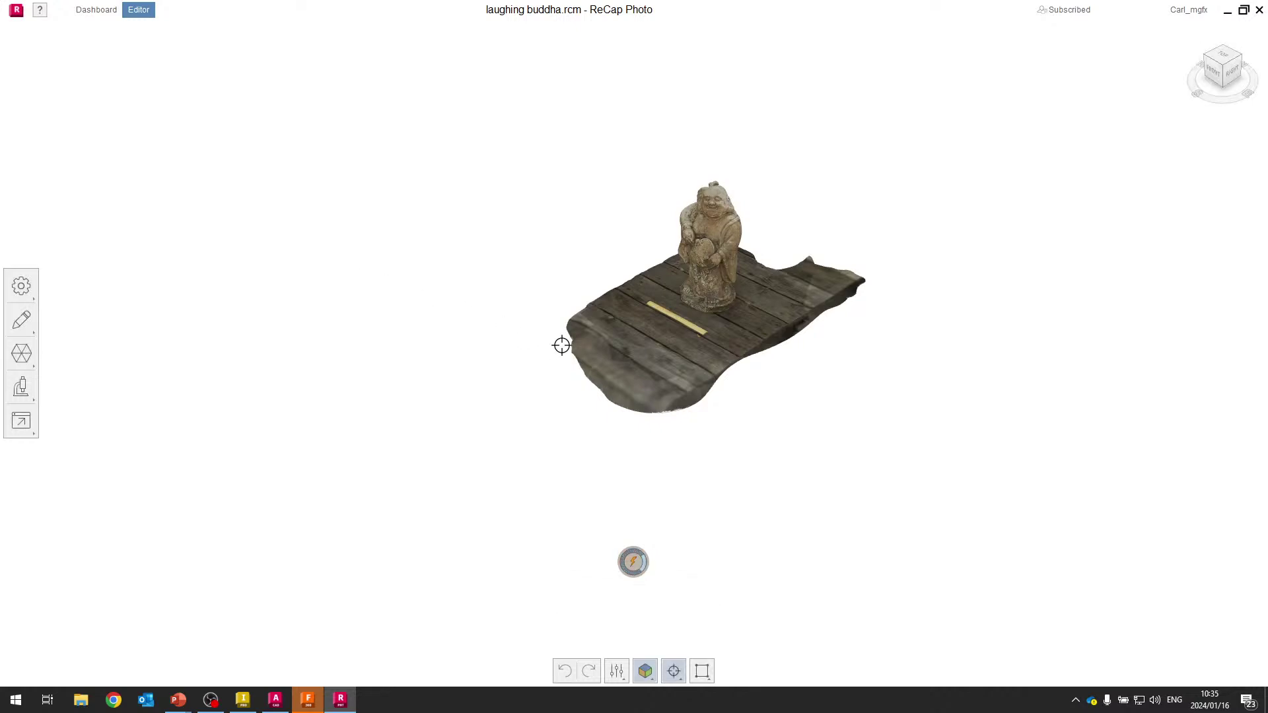
scroll(788, 295, "up", 5)
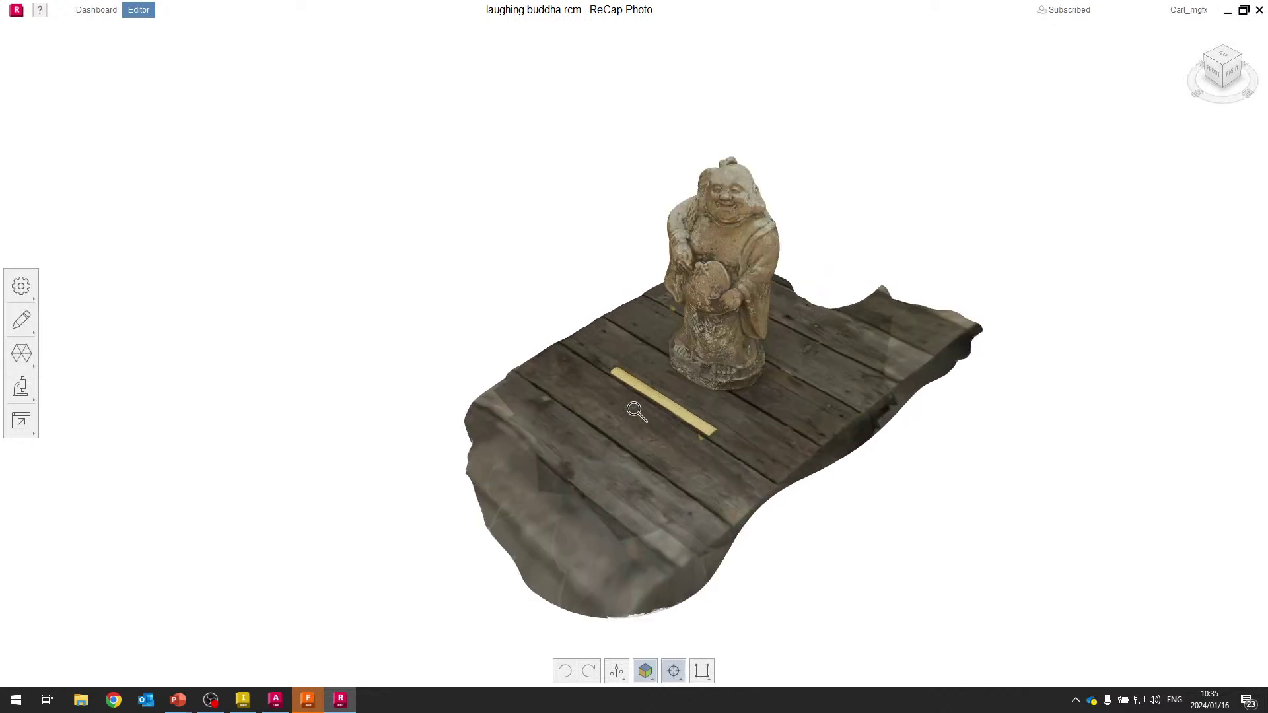
Scale the model in mm by value, using two points at opposite ends of the ruler and a distance of 300.
left_click(21, 285)
left_click(94, 284)
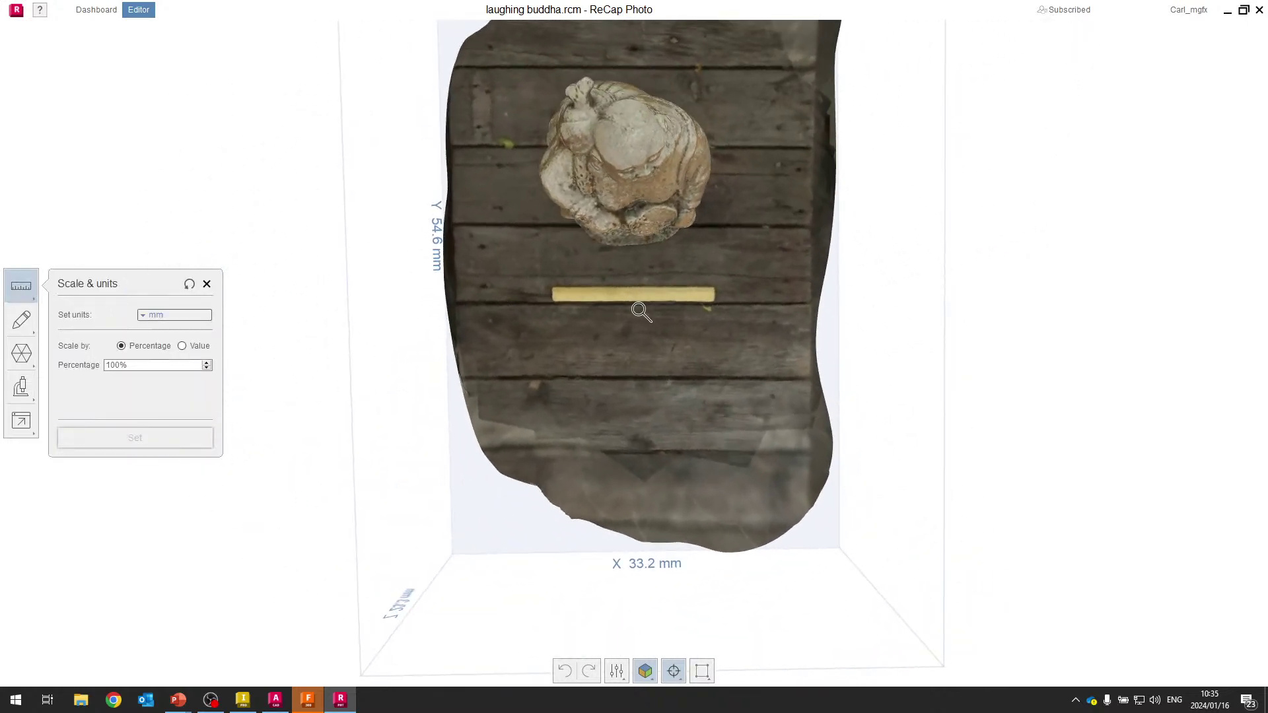
scroll(640, 311, "up", 5)
left_click(182, 346)
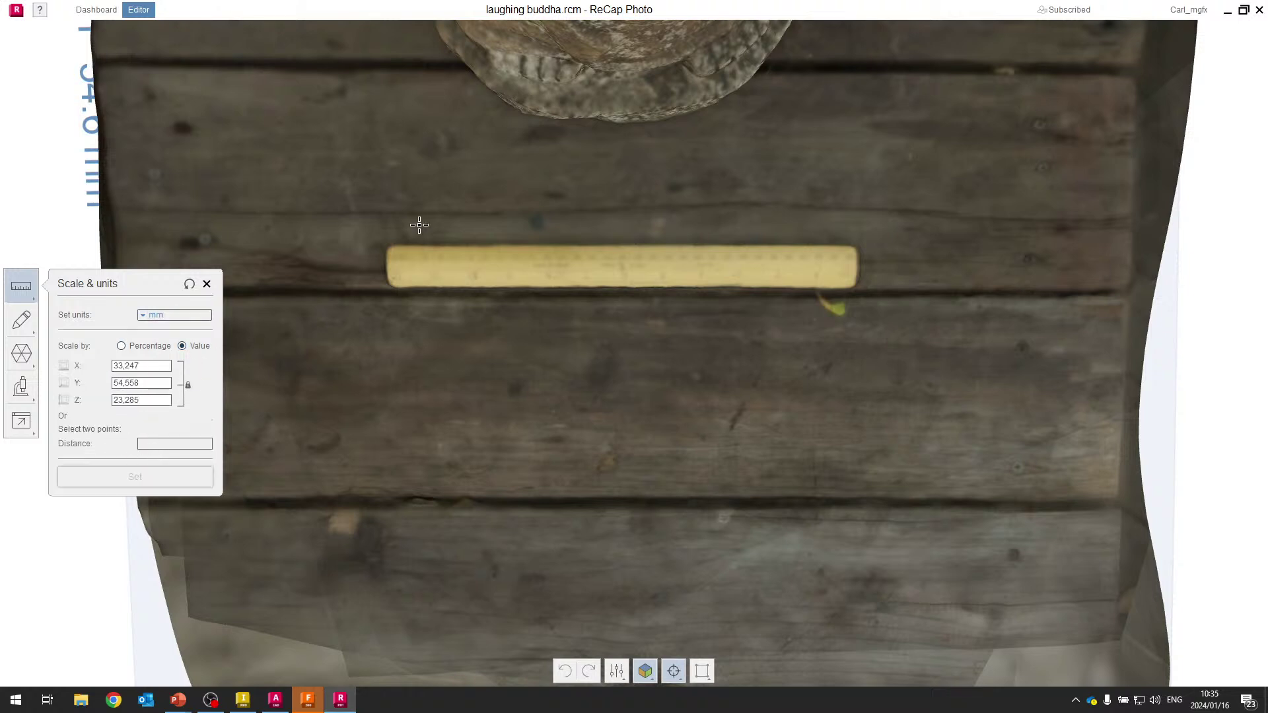
scroll(387, 257, "up", 5)
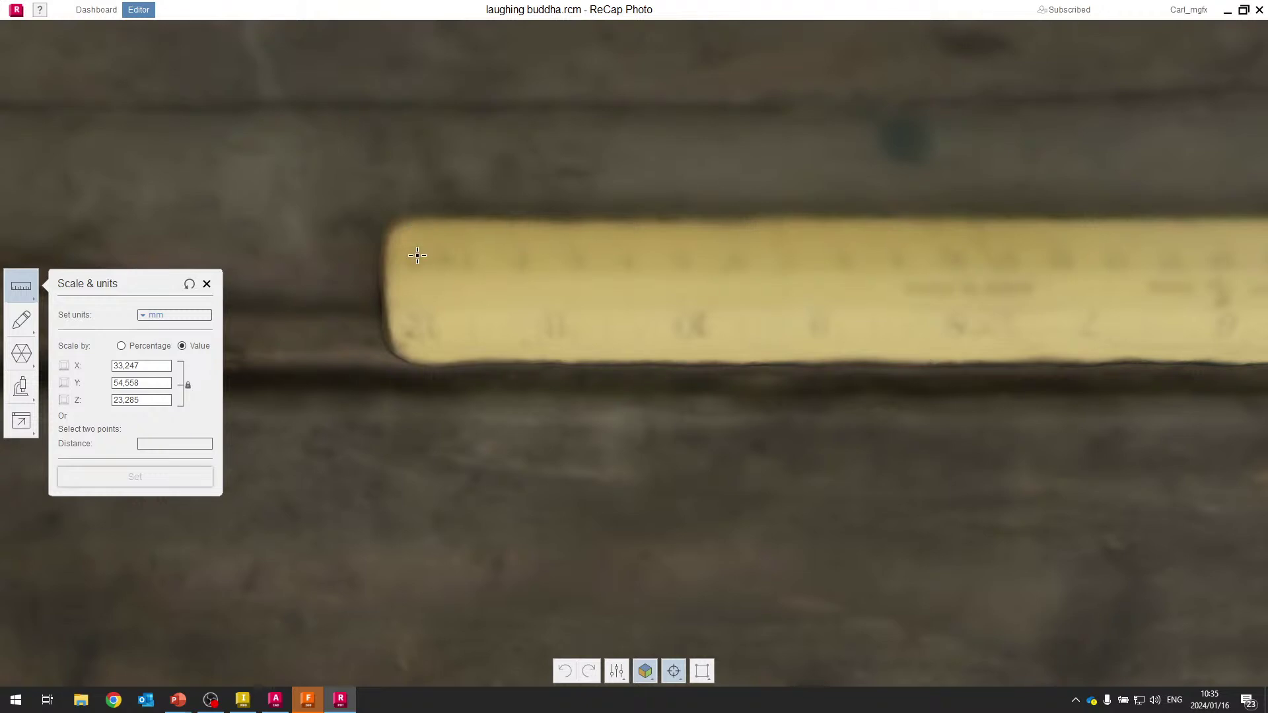
scroll(462, 256, "down", 3)
scroll(747, 303, "up", 5)
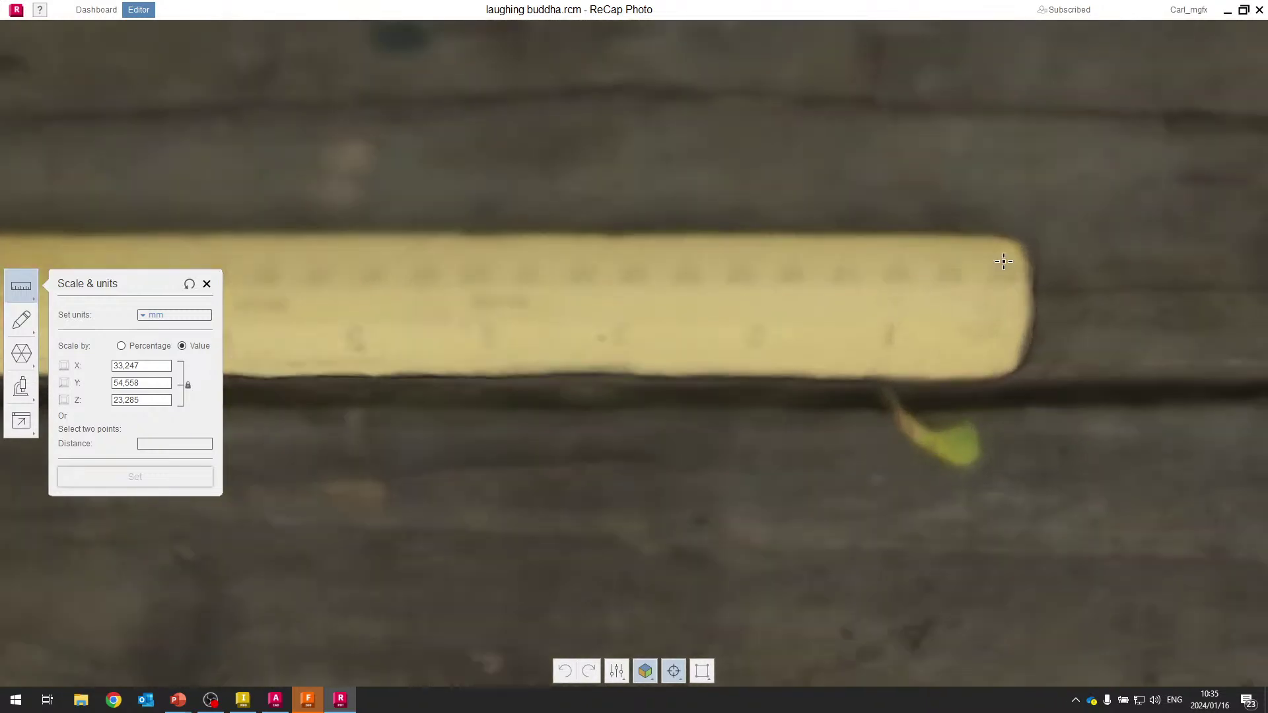
left_click(1004, 261)
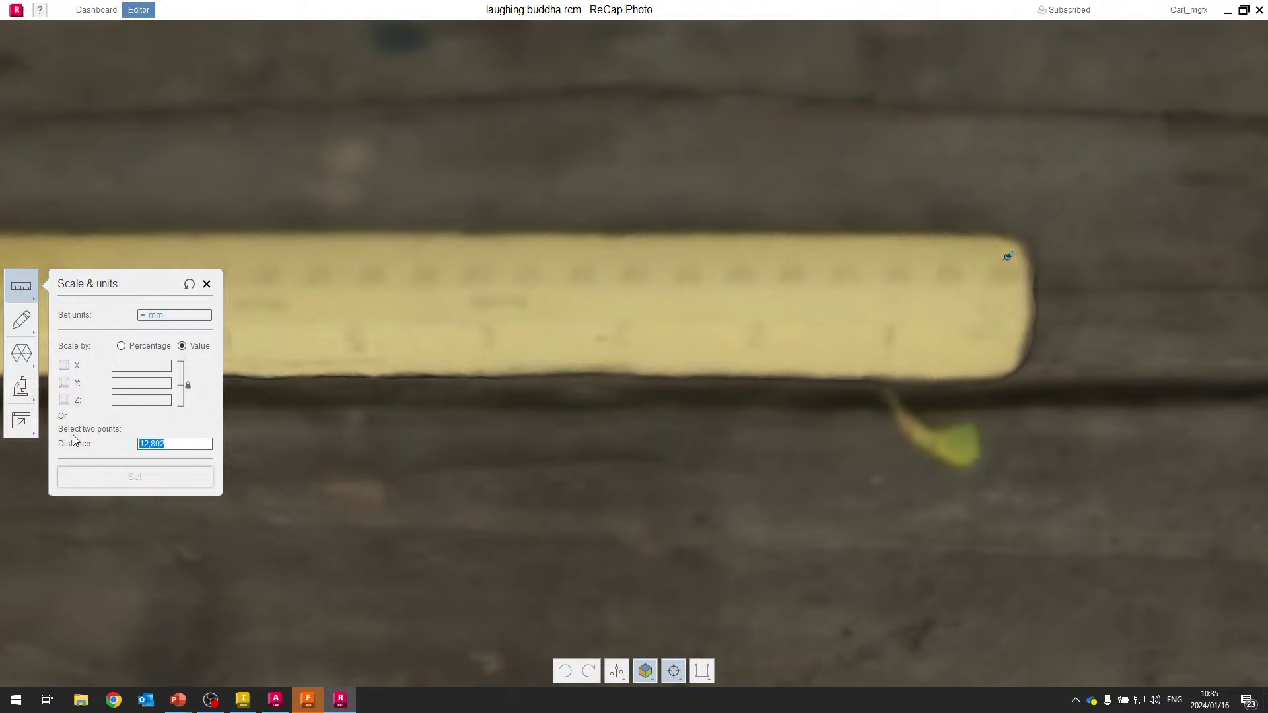
type("300")
left_click(141, 475)
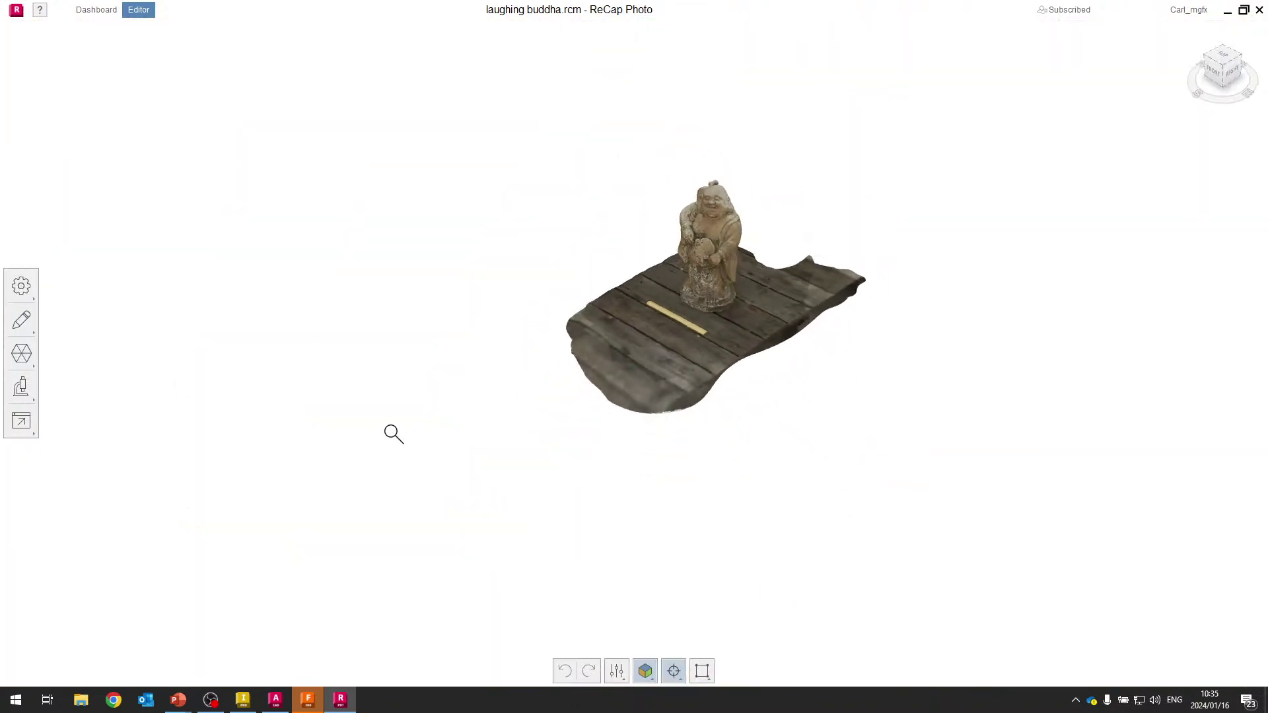
Slice the statue from the deck with the No fill option, transforming the slice plane to the bottom of the statue's base.
scroll(752, 266, "down", 3)
scroll(751, 267, "up", 5)
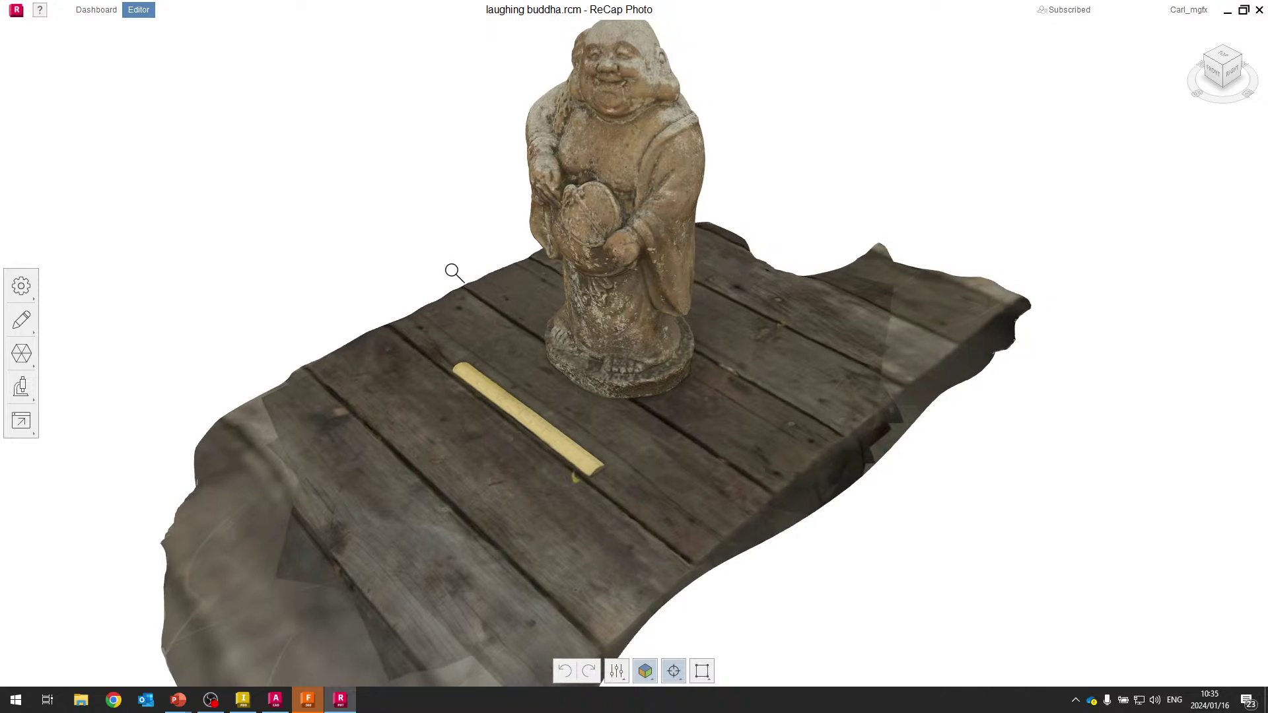
left_click(30, 323)
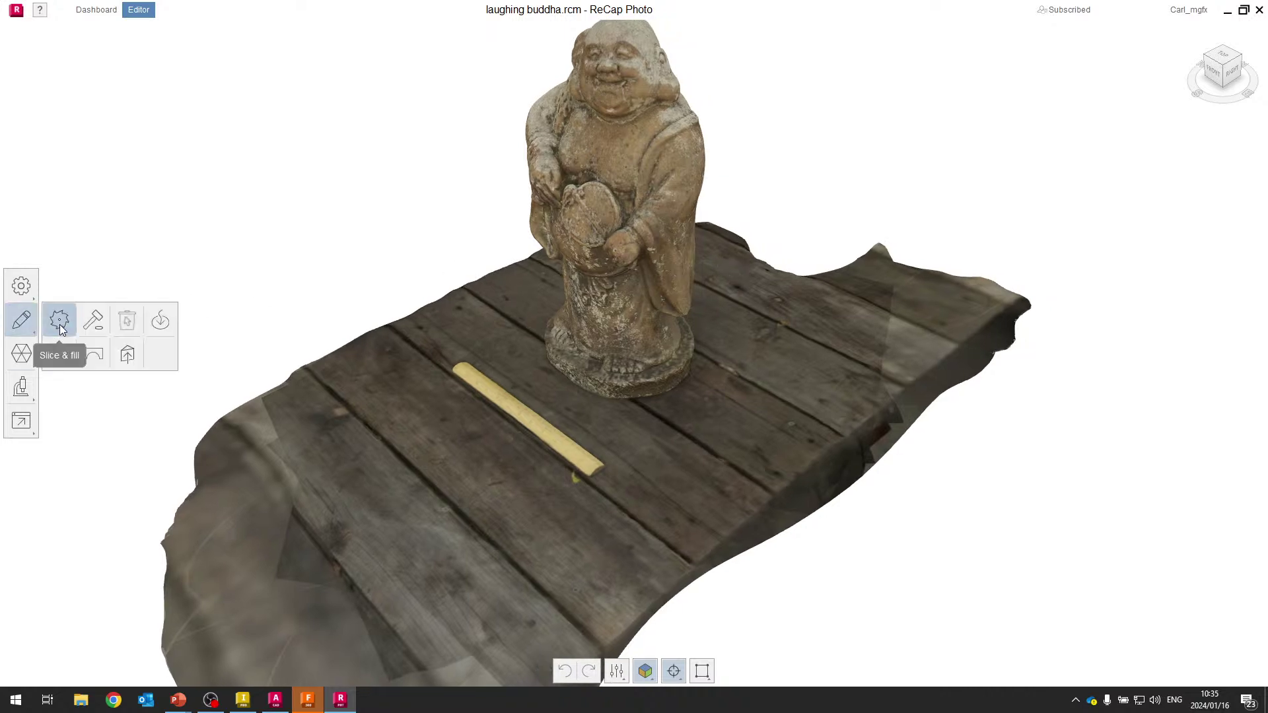
left_click(59, 321)
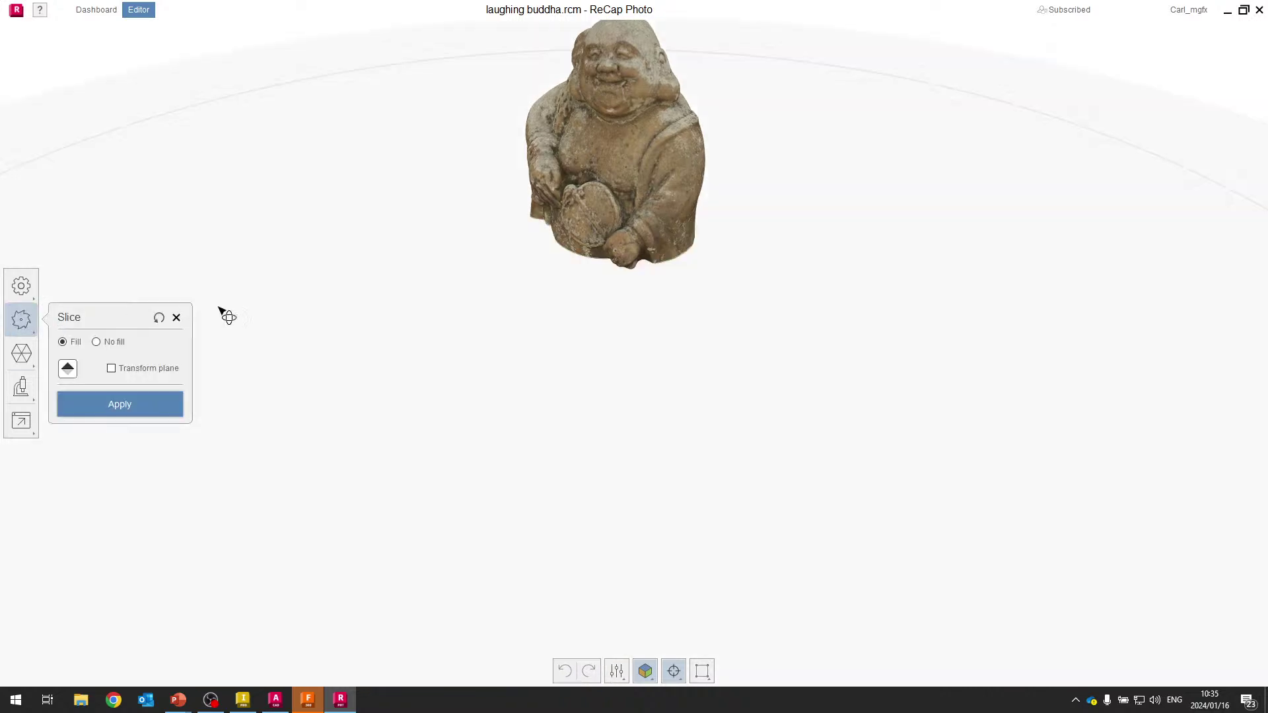
left_click(132, 370)
left_click_drag(609, 334, 730, 445)
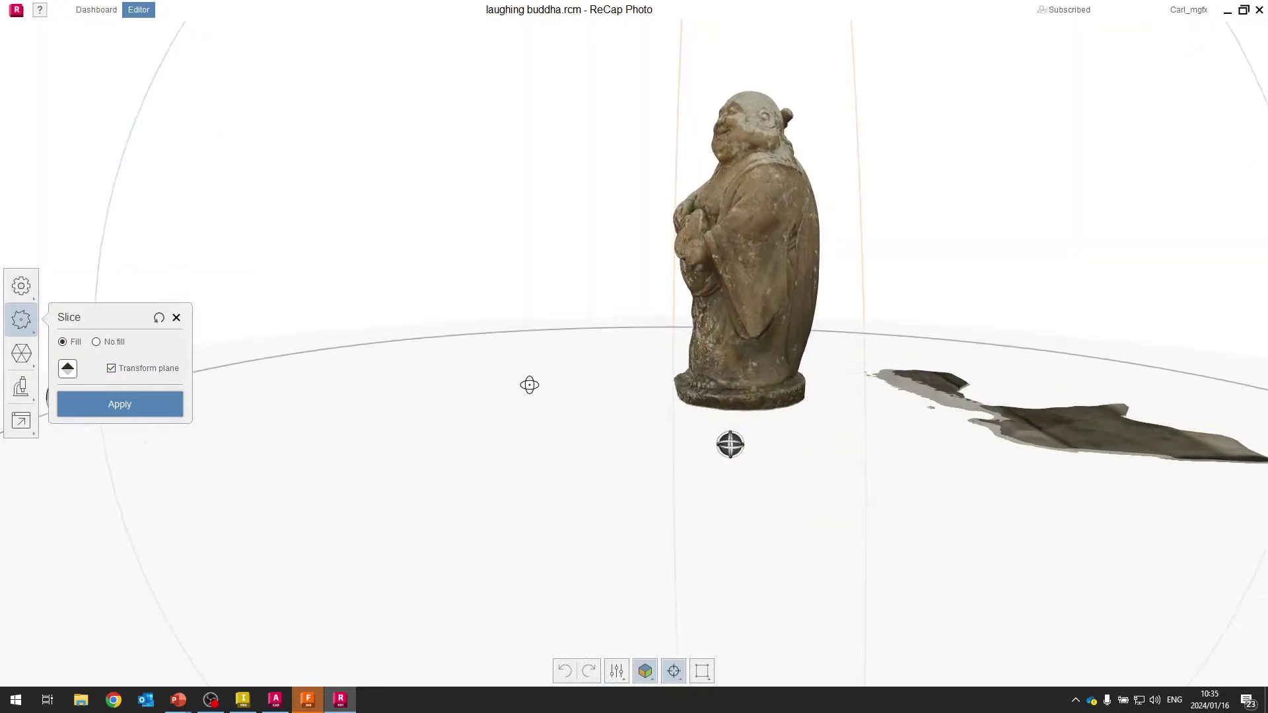
left_click(106, 343)
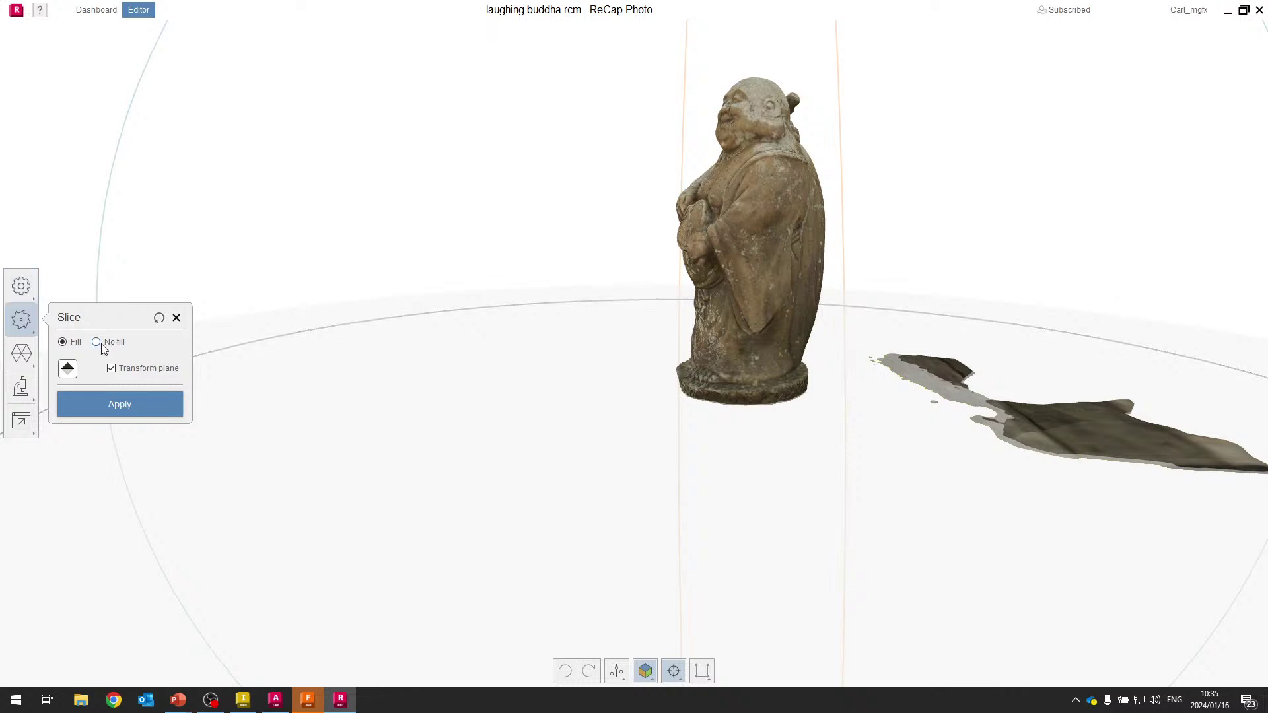
left_click(115, 402)
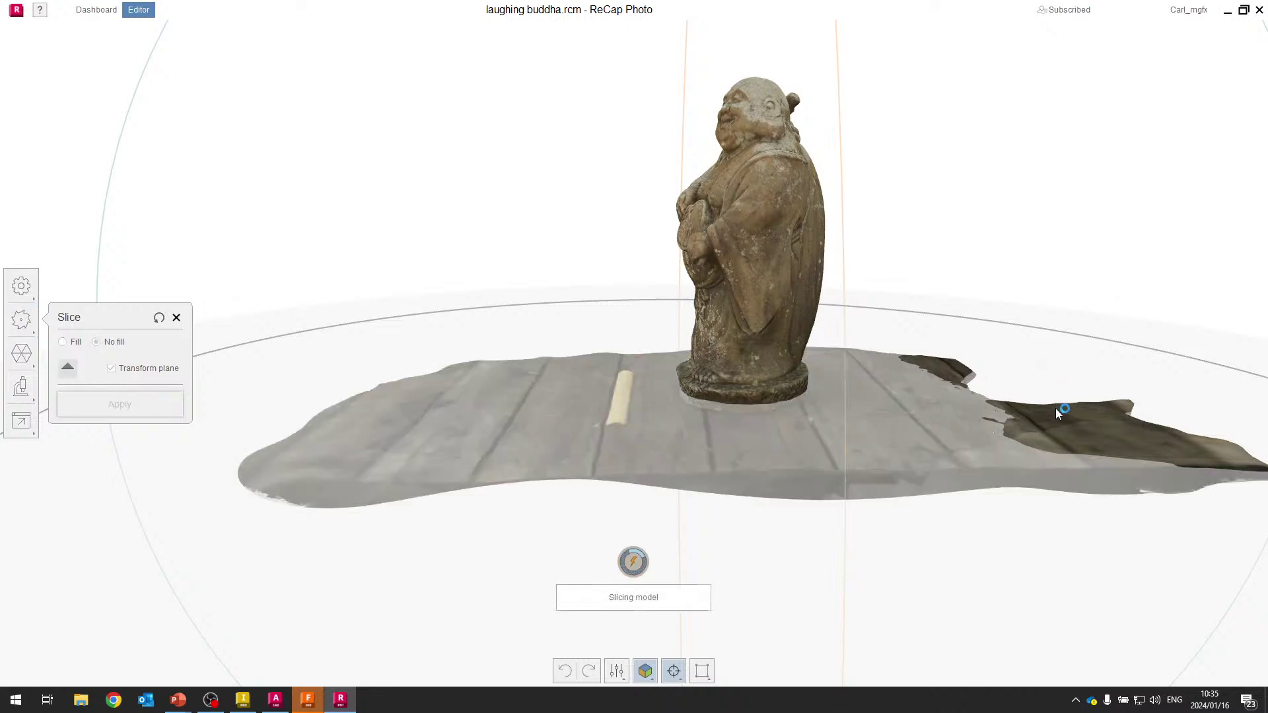
Select the leftover deck fragments behind the statue with a rectangular selection and delete them.
left_click_drag(1017, 397, 506, 367)
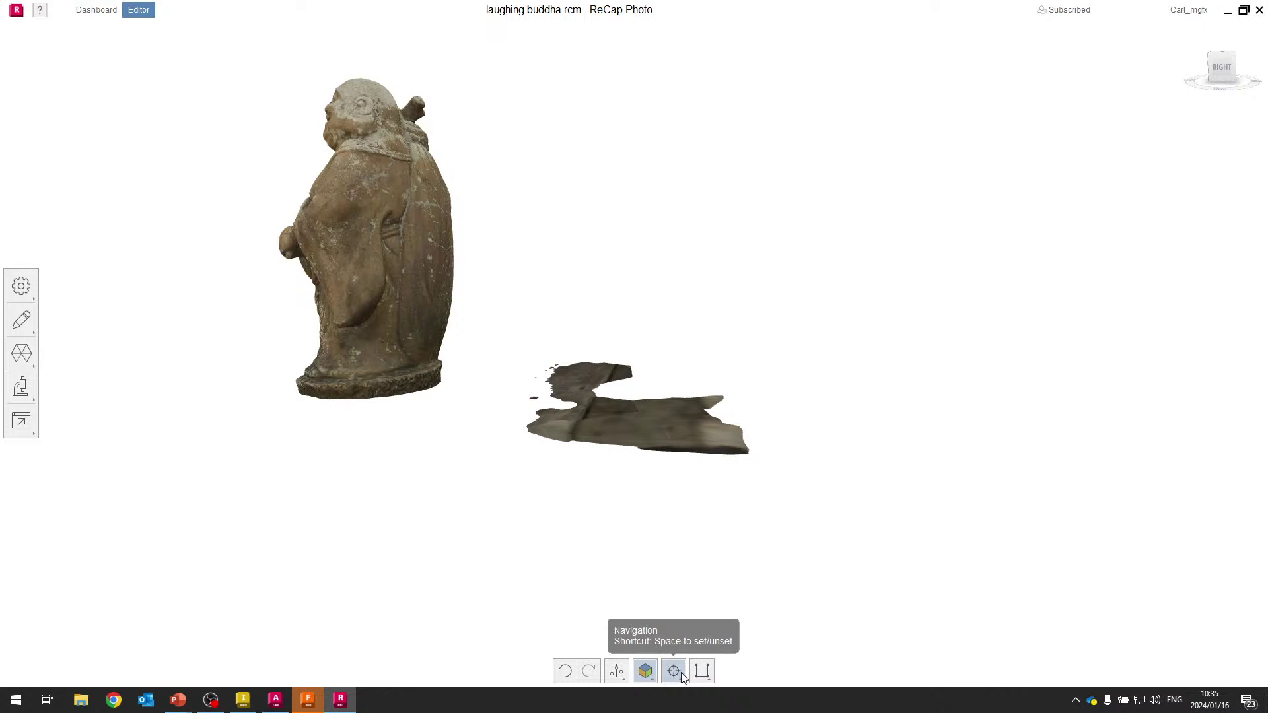
left_click(680, 672)
left_click(702, 671)
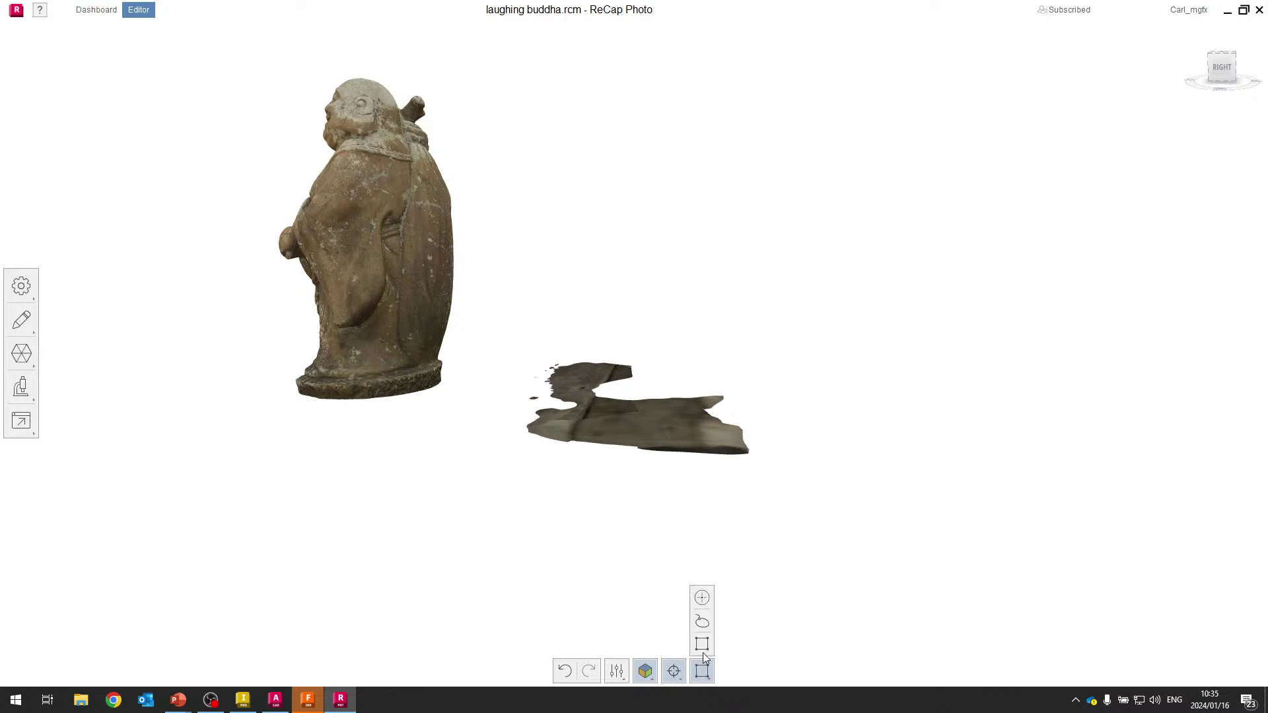
middle_click_drag(516, 295, 555, 306)
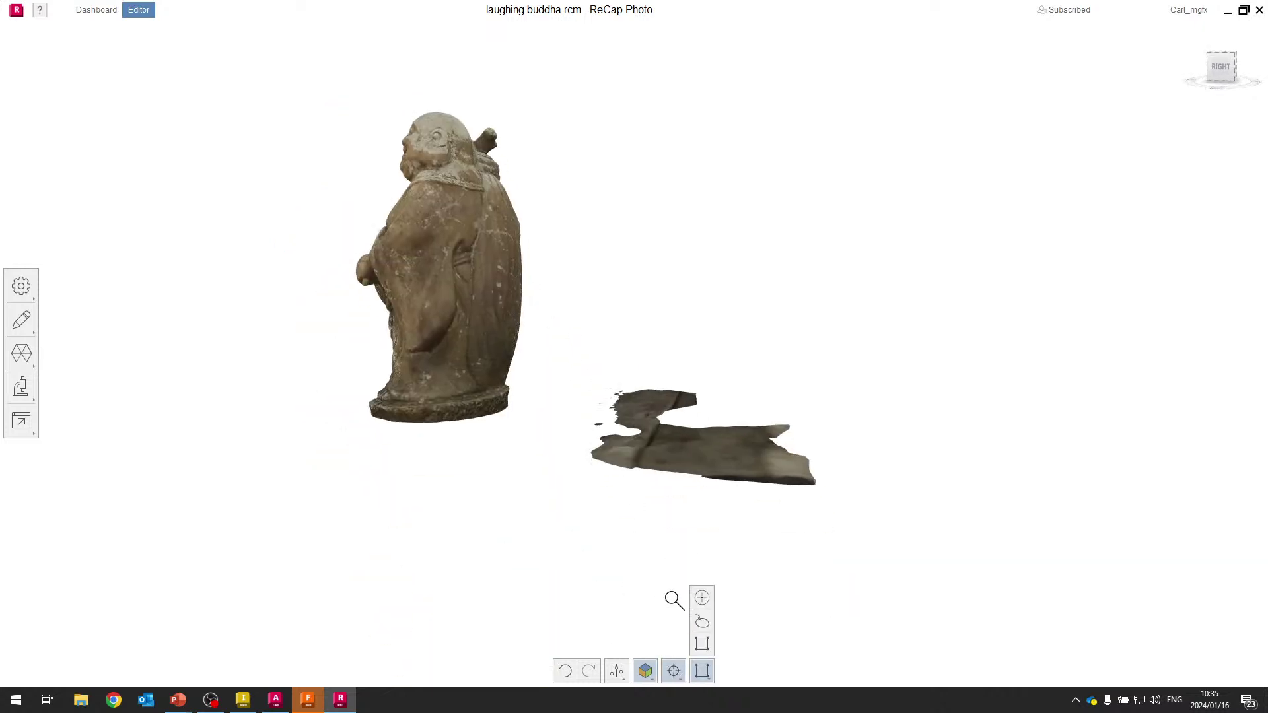
left_click(702, 644)
mouse_move(574, 329)
left_mouse_down()
mouse_move(832, 583)
mouse_move(894, 586)
left_mouse_up()
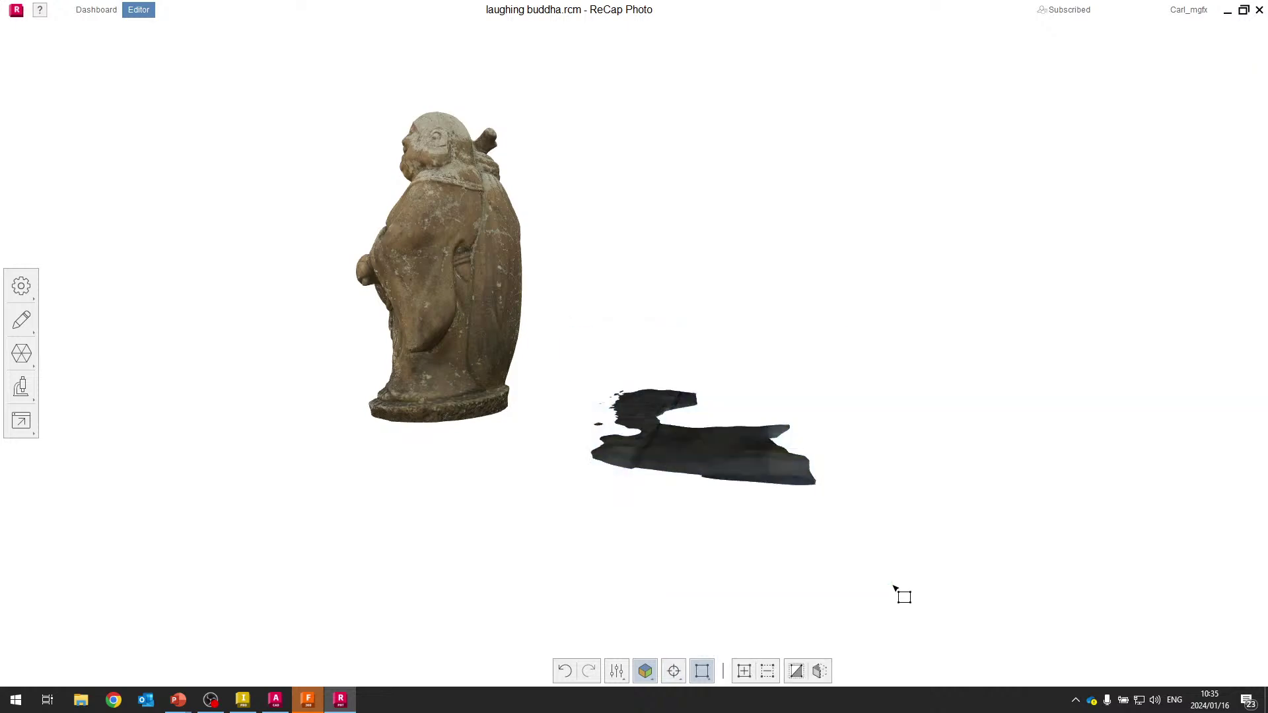
key("Delete")
Examine the isolated statue and the Sculpt and Smooth options of the Surface tools, without applying any changes.
middle_click_drag(445, 448, 869, 484)
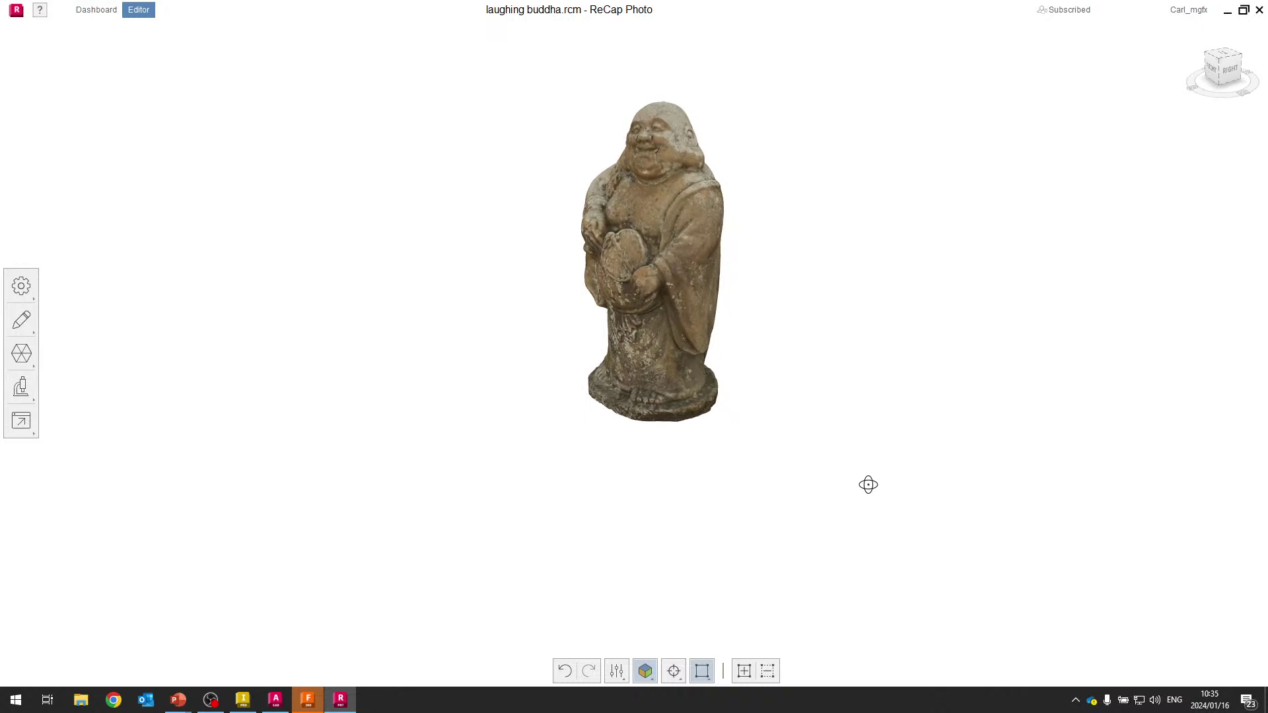
scroll(653, 330, "up", 3)
scroll(653, 331, "down", 1)
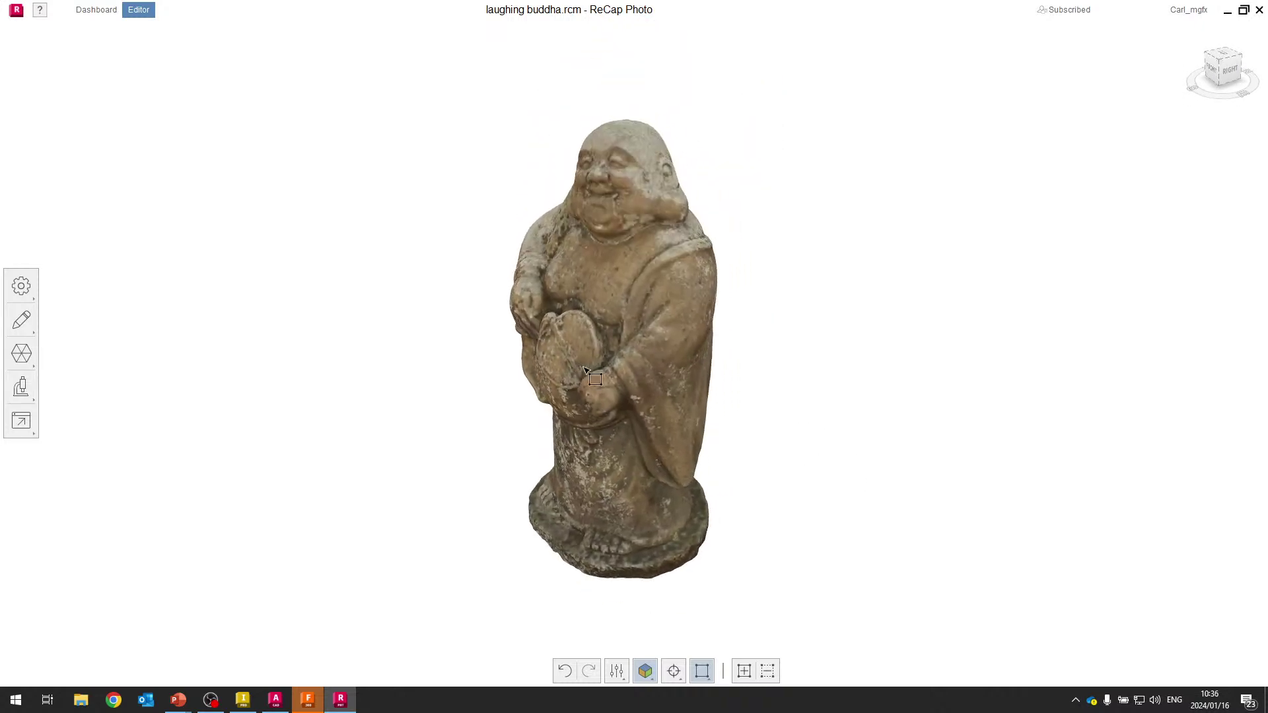
left_click(27, 323)
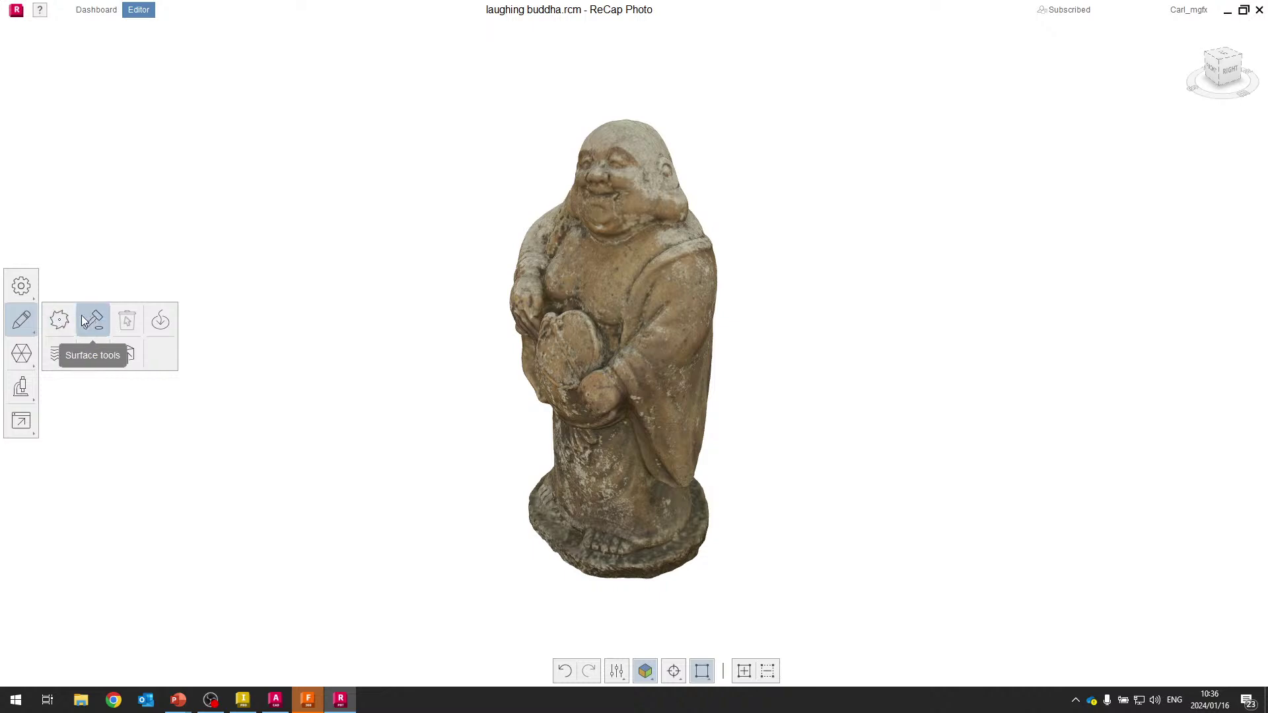
left_click(98, 321)
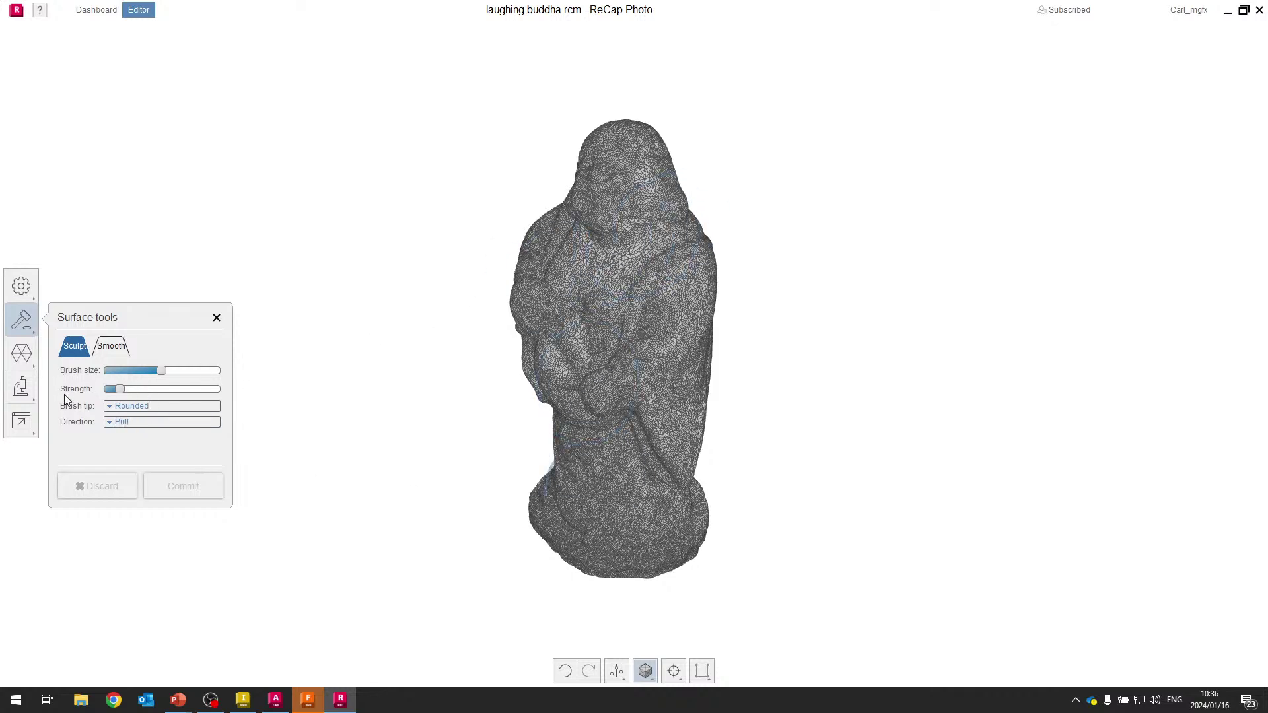
left_click(100, 350)
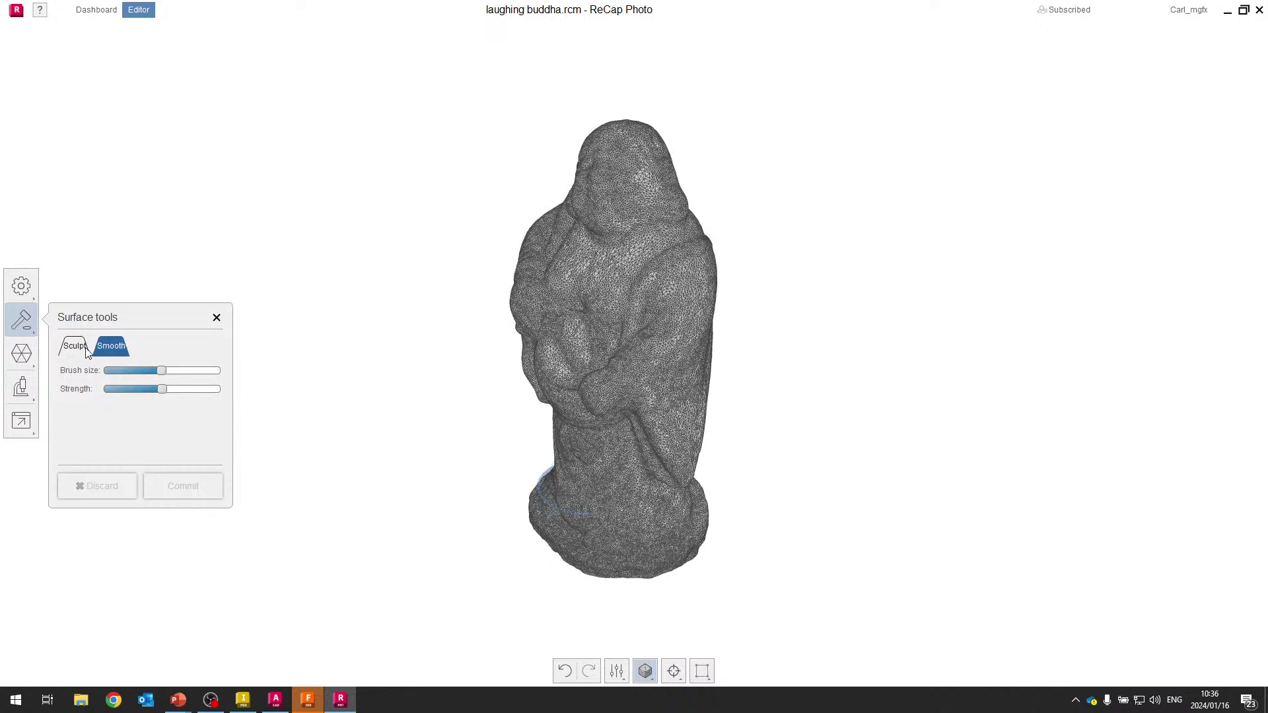
left_click(80, 348)
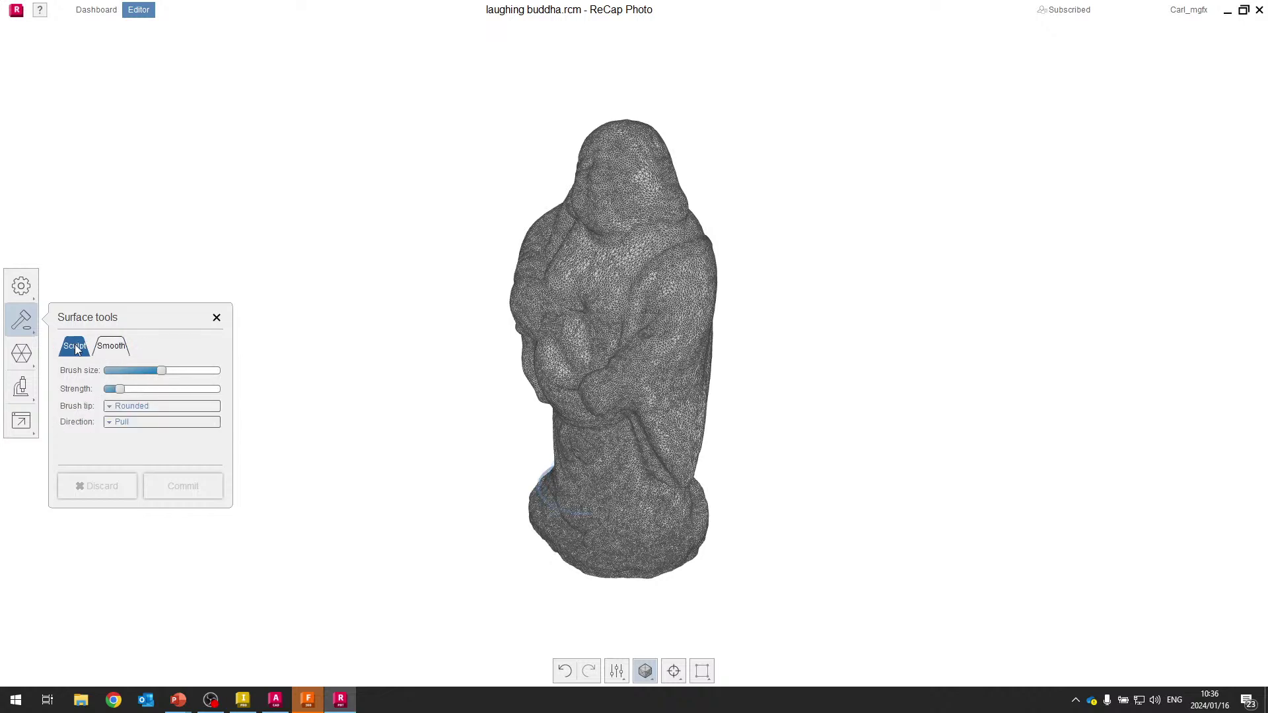
left_click(114, 346)
left_click(217, 317)
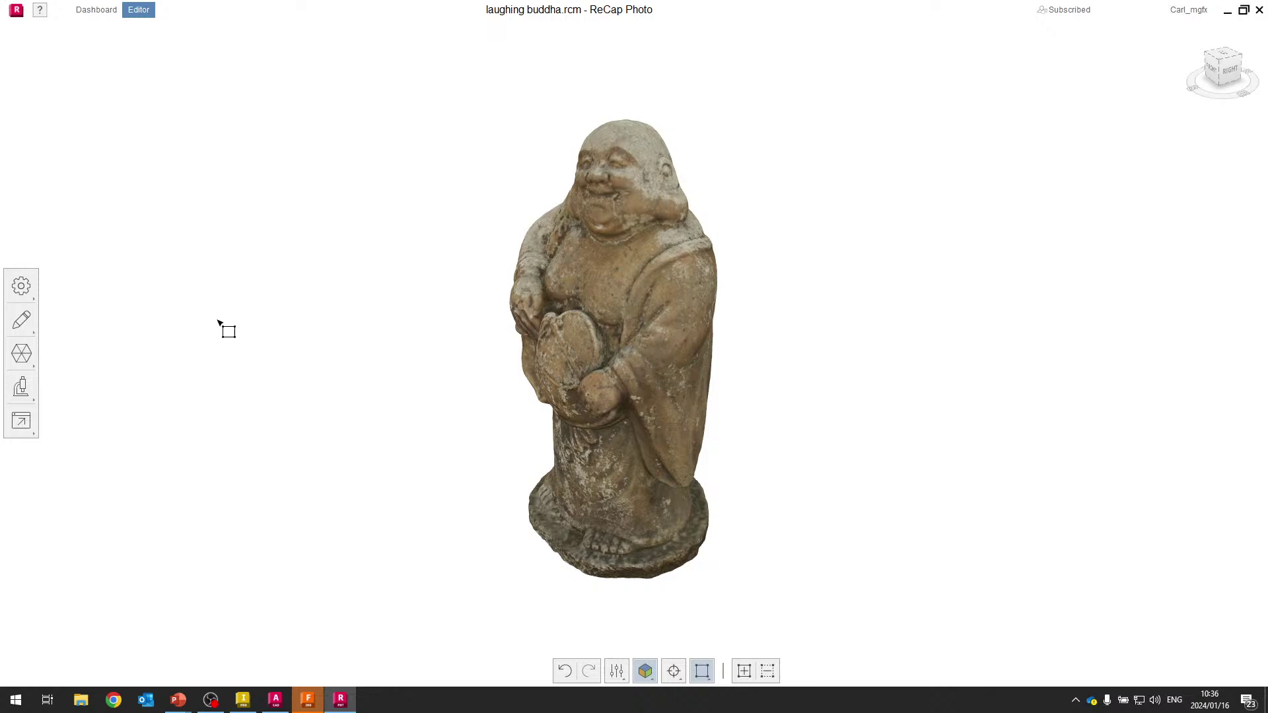
Close the open underside of the statue's base with a Flat hole fill on its boundary.
left_click(22, 323)
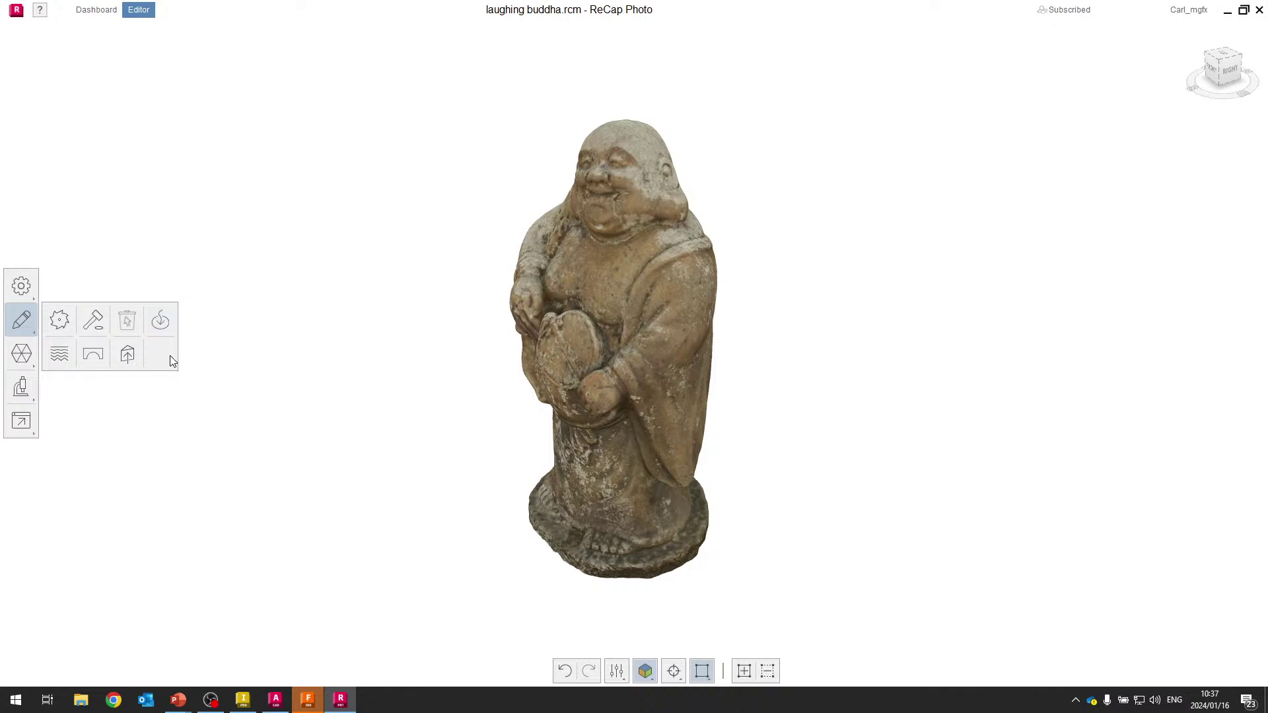
left_click(164, 319)
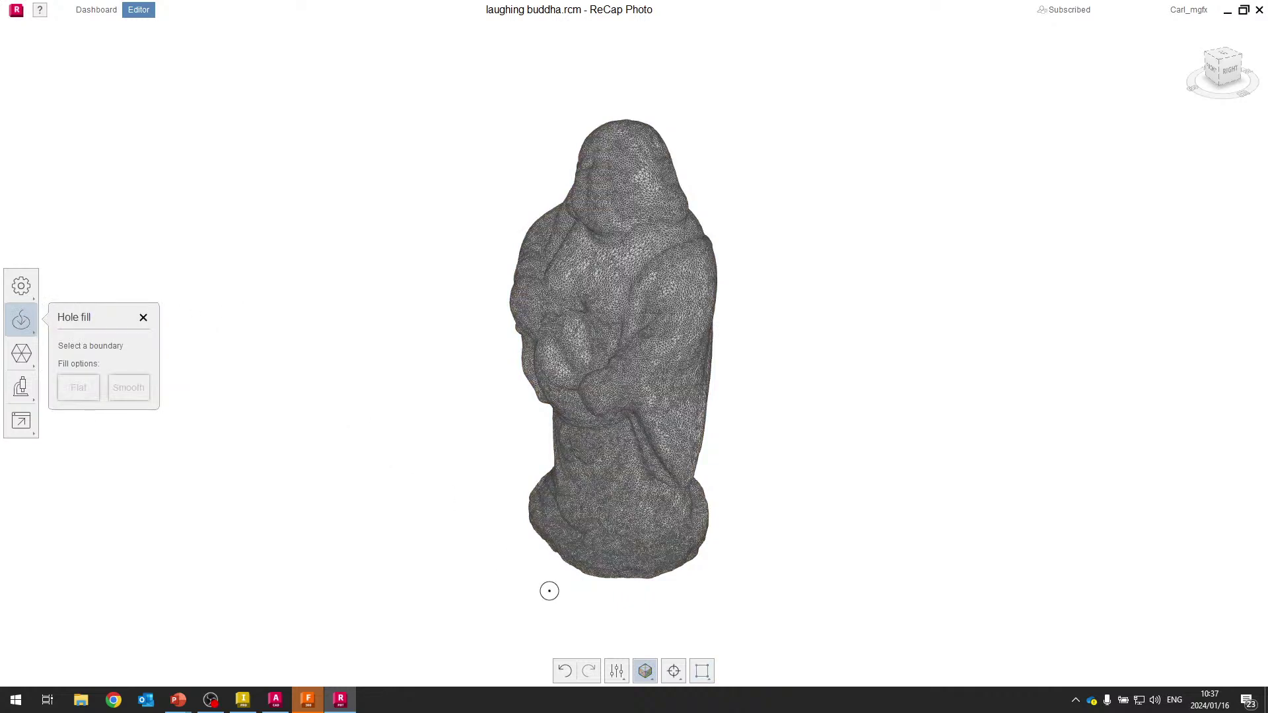
scroll(549, 589, "down", 2)
scroll(606, 586, "up", 8)
scroll(608, 586, "down", 5)
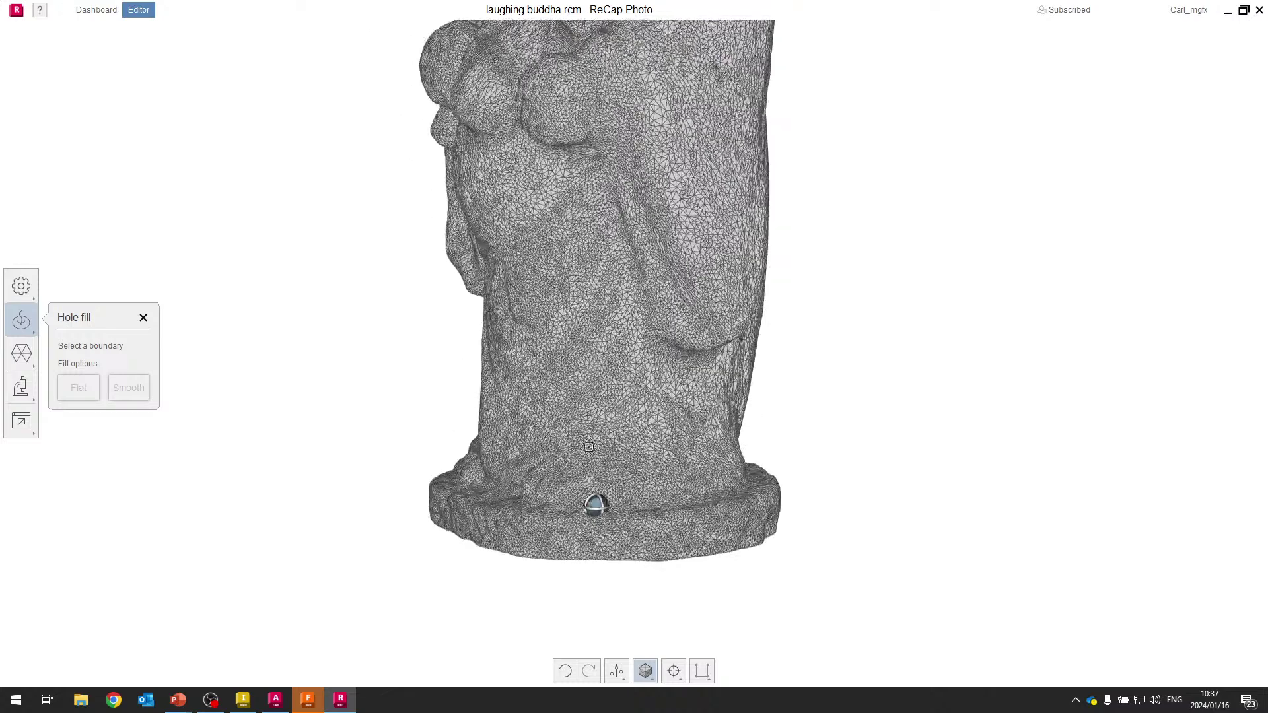
left_click_drag(597, 501, 572, 494)
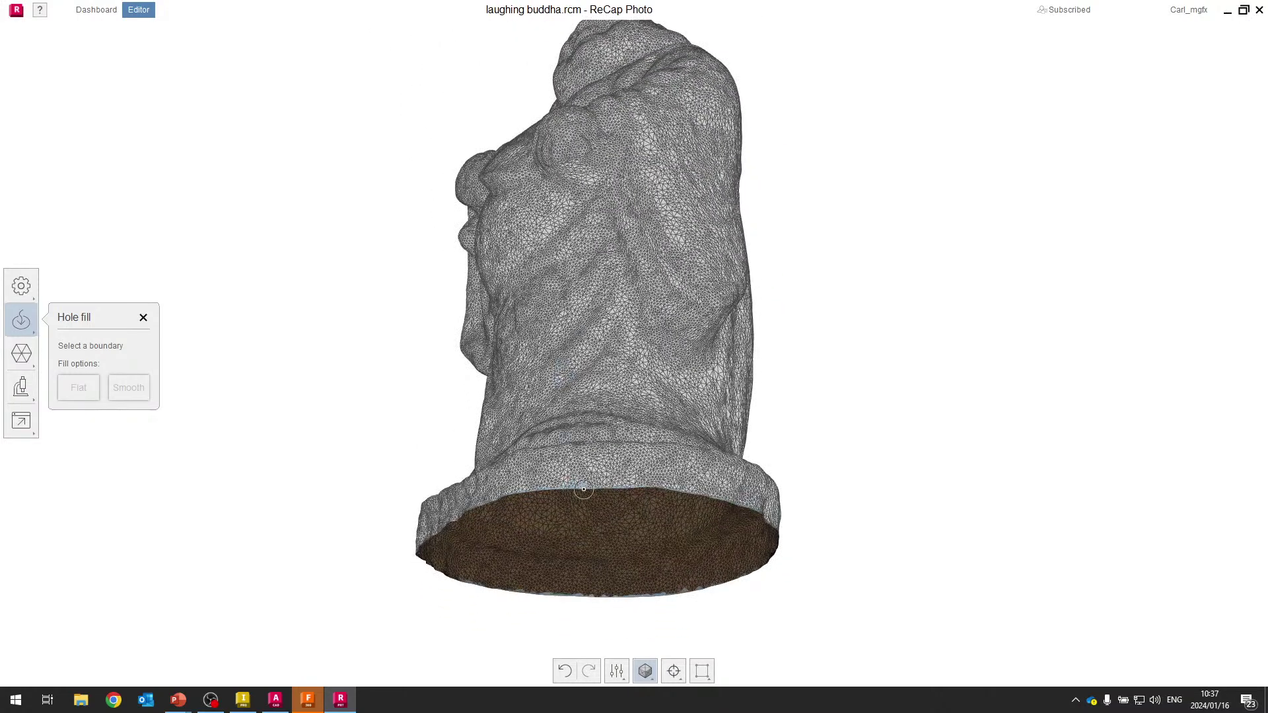
left_click(574, 503)
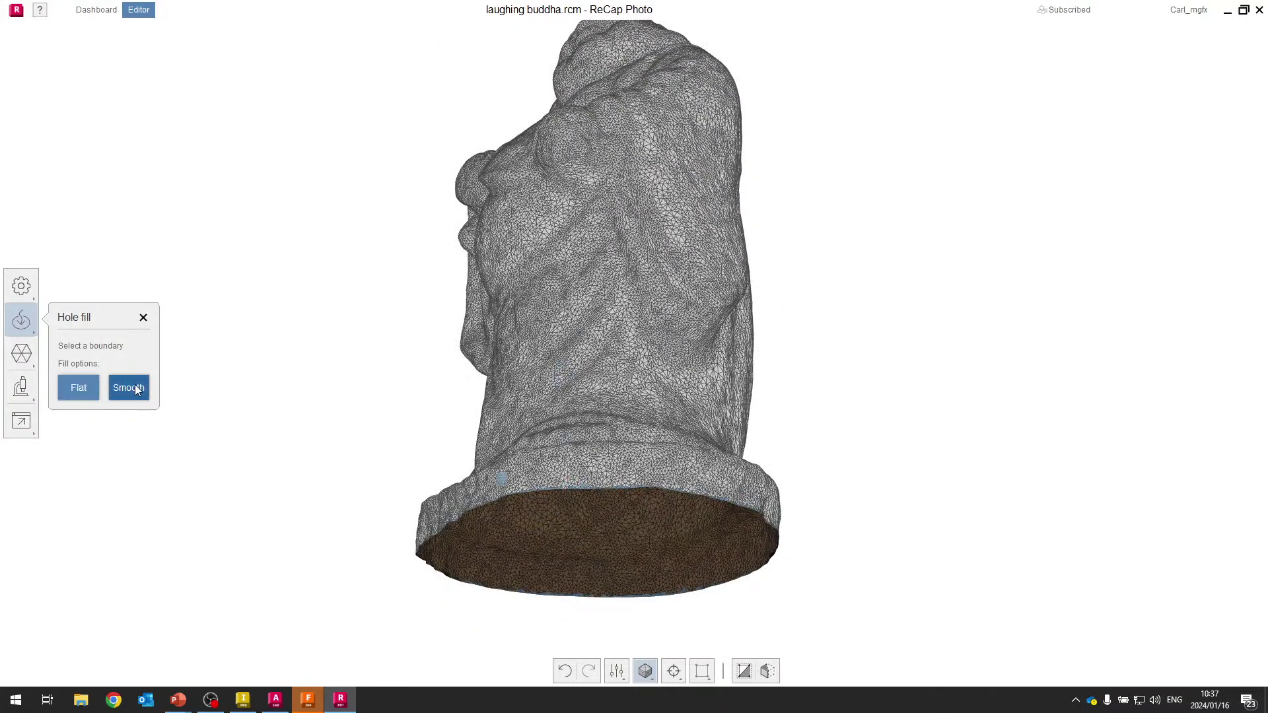
left_click(76, 389)
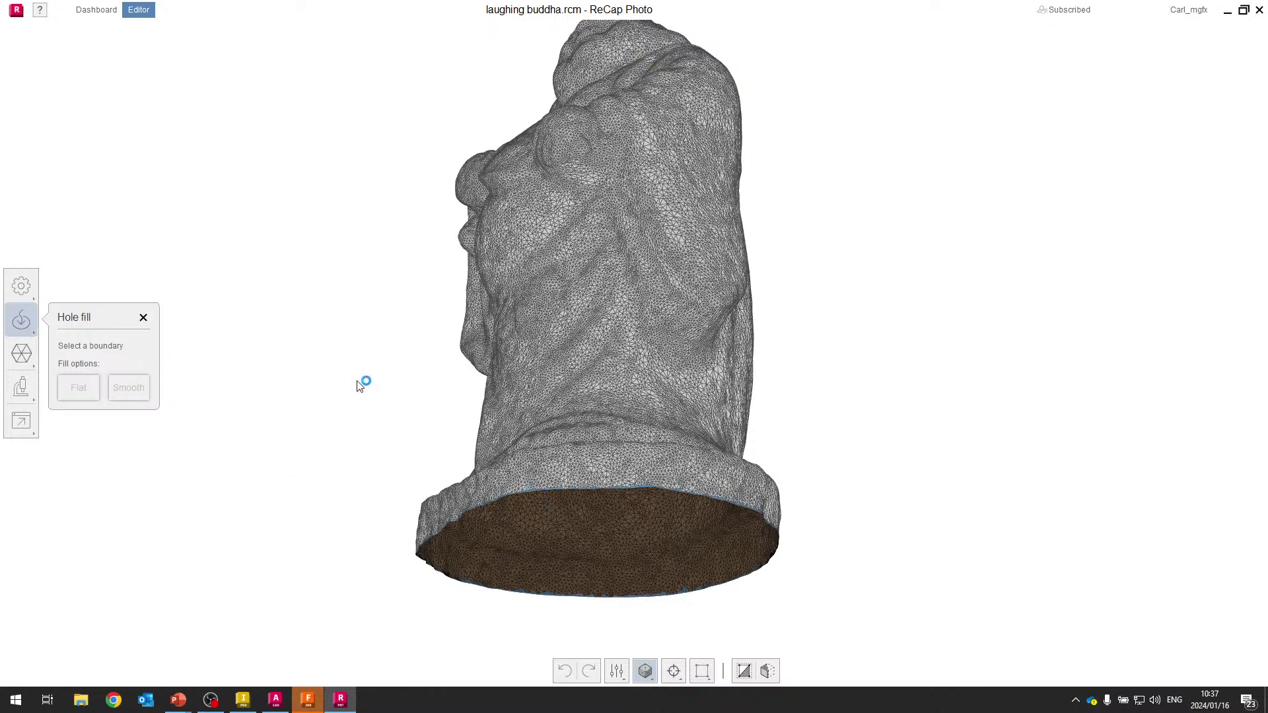
left_click_drag(360, 387, 396, 390)
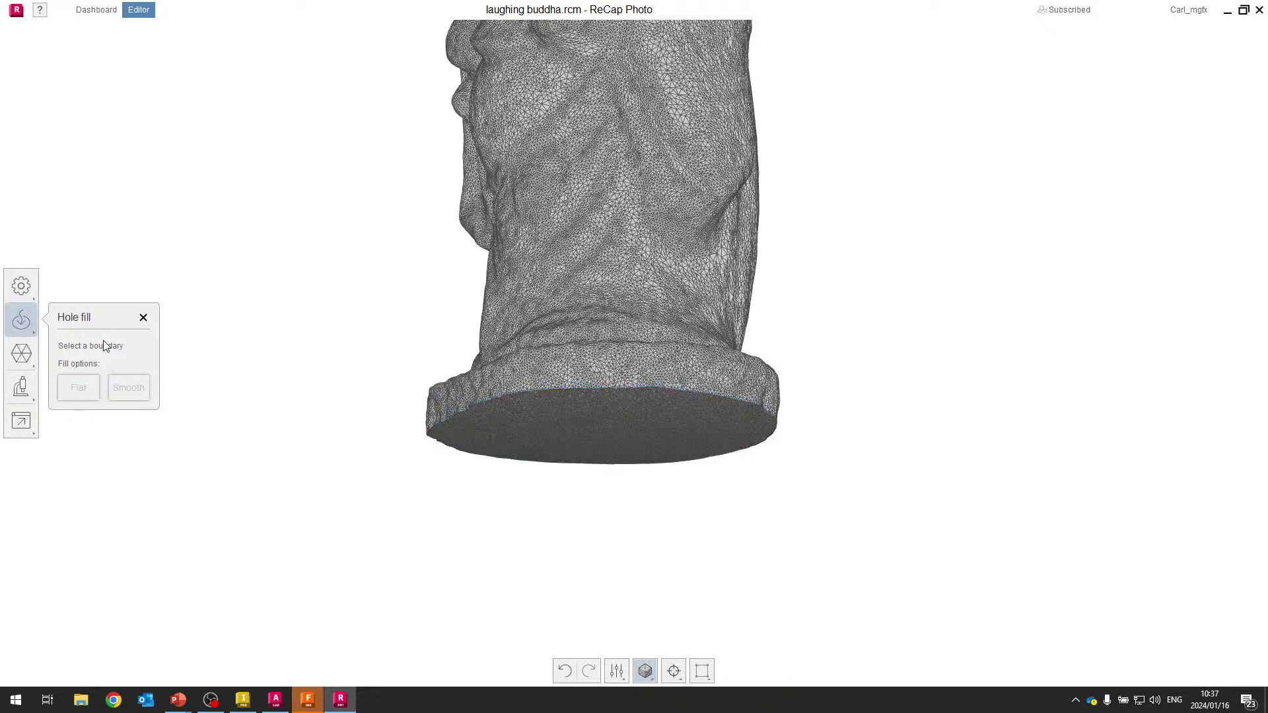
left_click(143, 318)
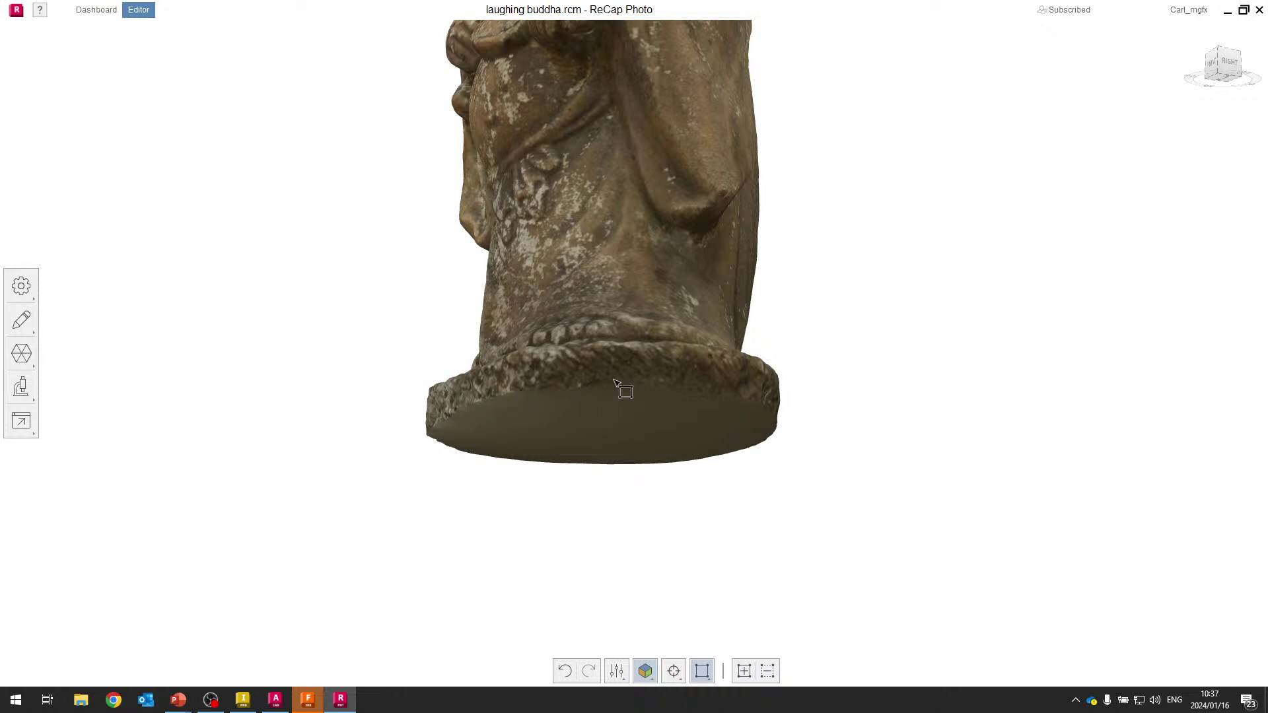
Examine the closed statue from several angles, and show the available mesh re-triangulation tools.
left_click_drag(484, 431, 595, 474)
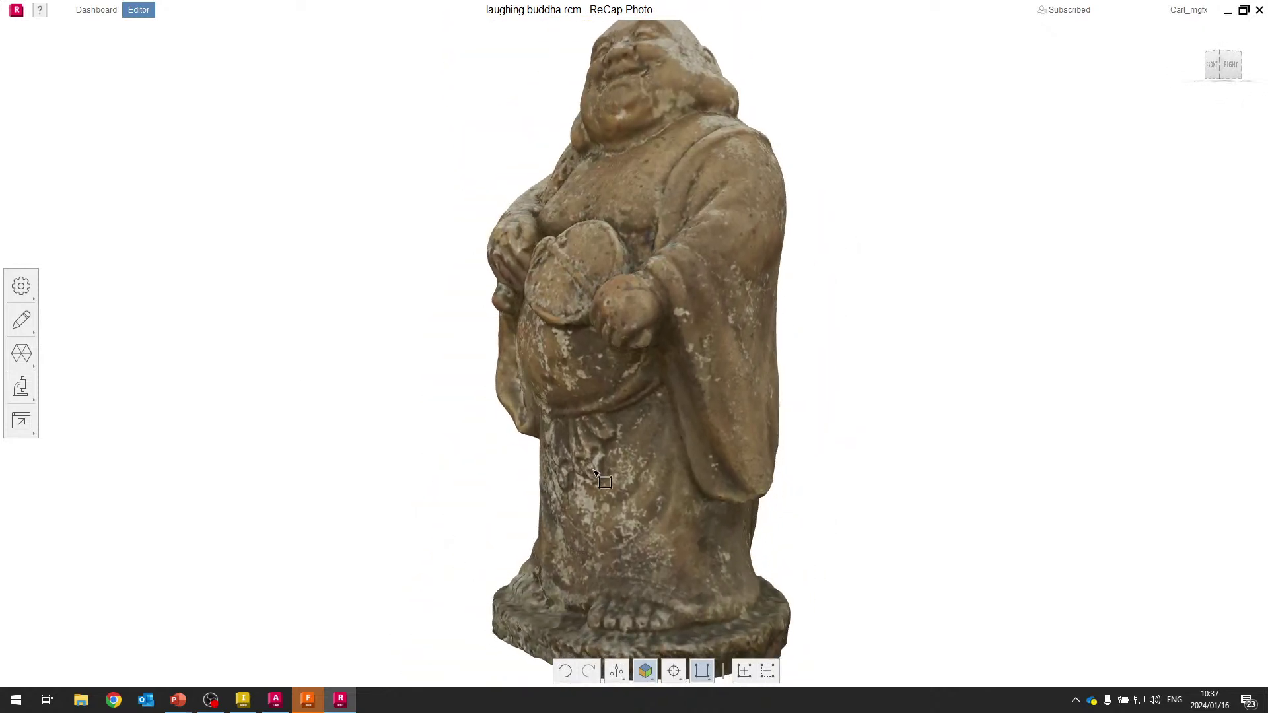
scroll(595, 475, "up", 3)
scroll(581, 456, "down", 5)
left_click_drag(528, 416, 534, 340)
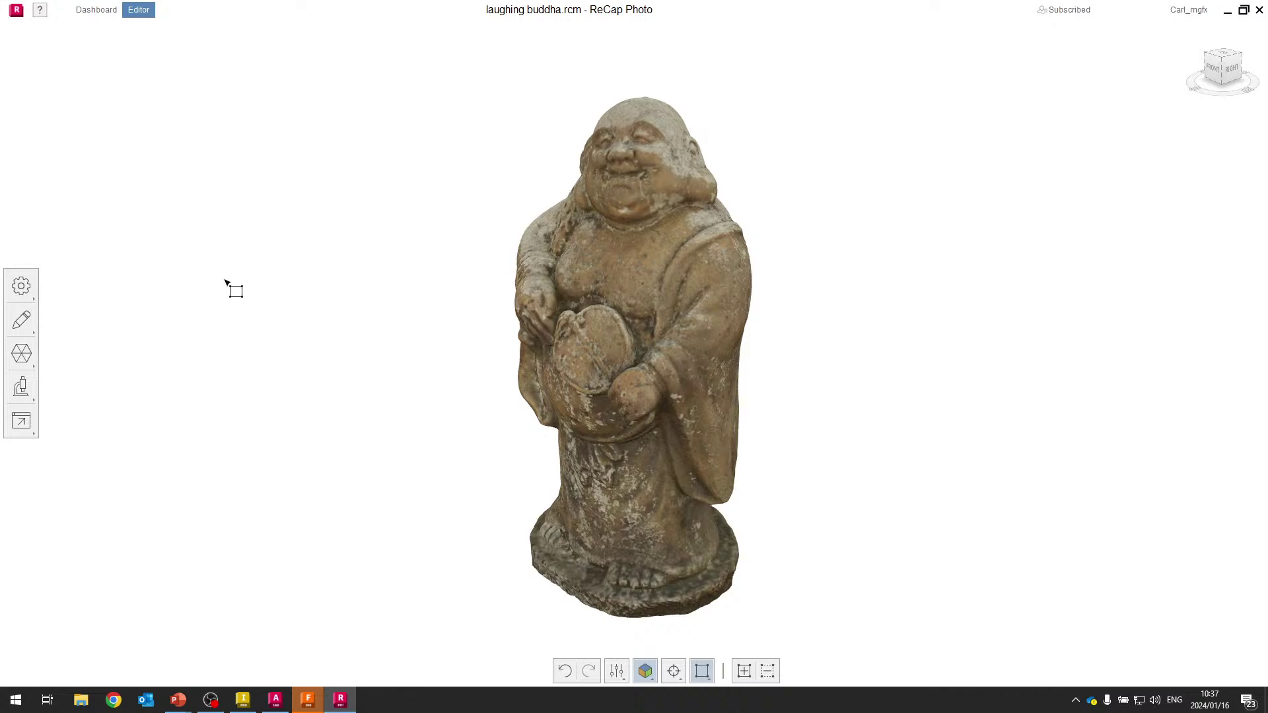
left_click_drag(475, 487, 423, 436)
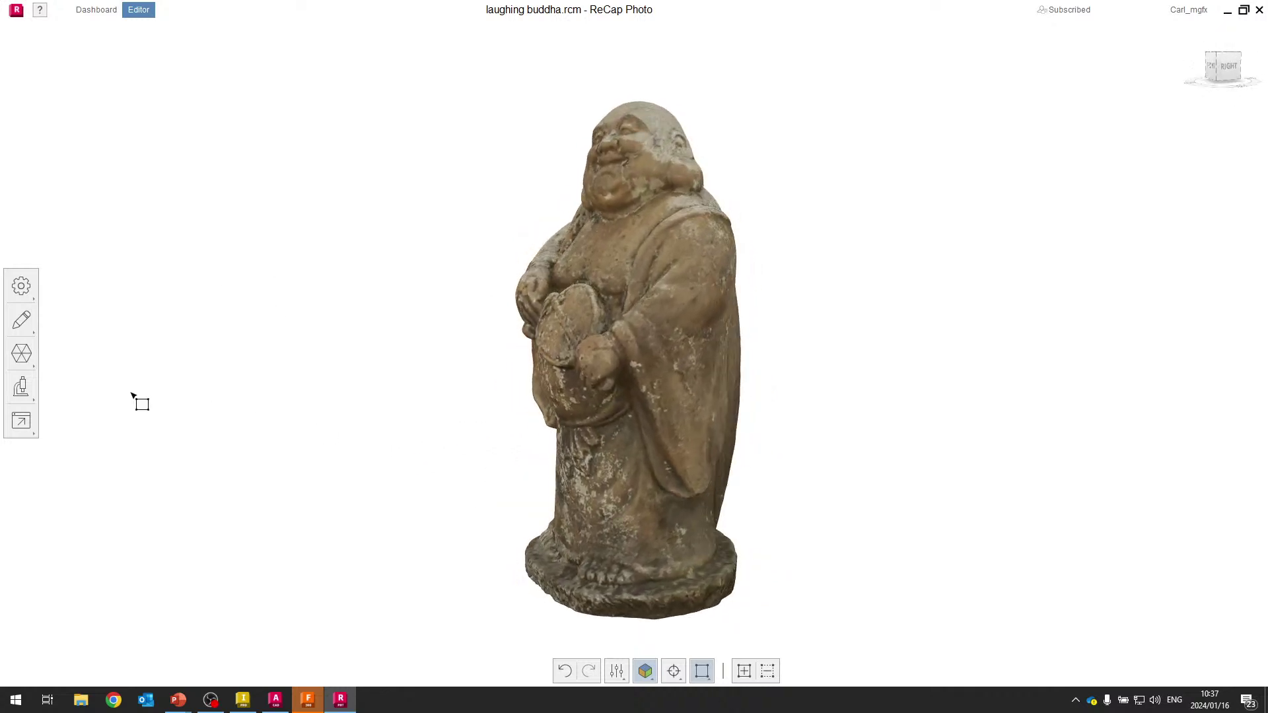
left_click(33, 362)
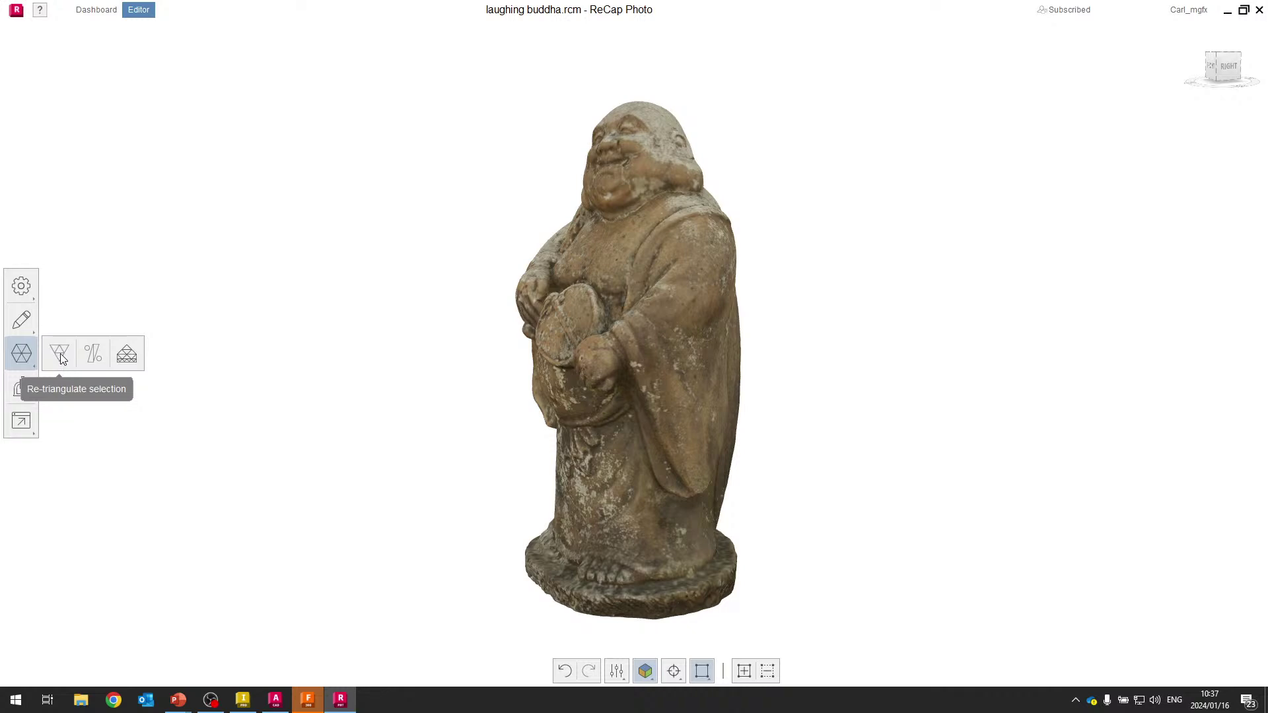
Switch the statue's display to an untextured solid with wireframe and examine the mesh triangles on the chest and across the whole figure.
left_click(646, 674)
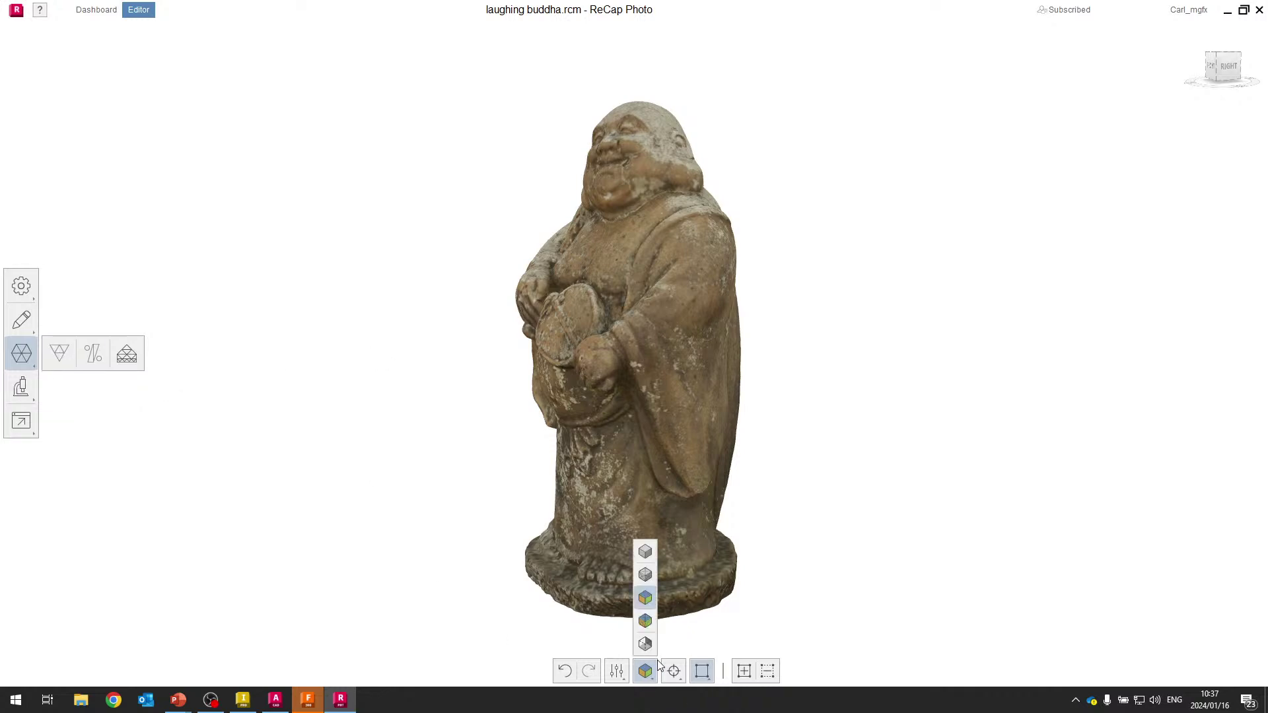
left_click(645, 574)
left_click_drag(518, 518, 602, 543)
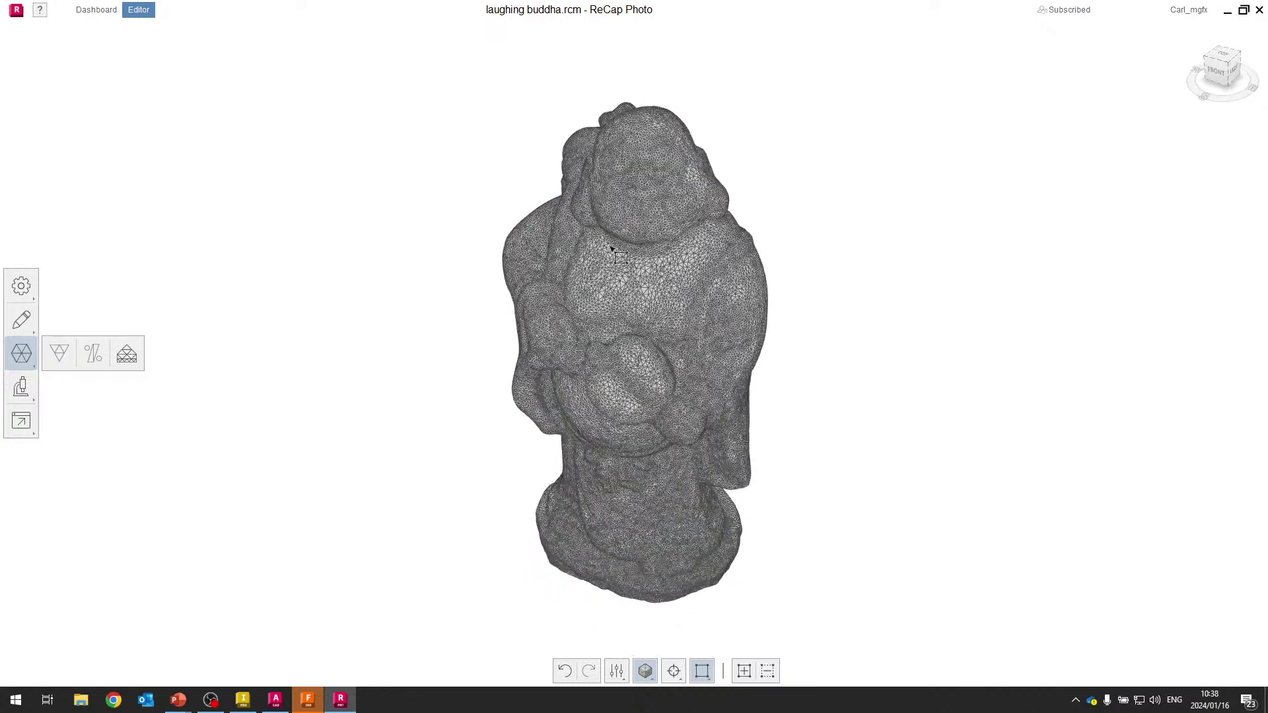
scroll(611, 250, "up", 5)
scroll(447, 327, "up", 3)
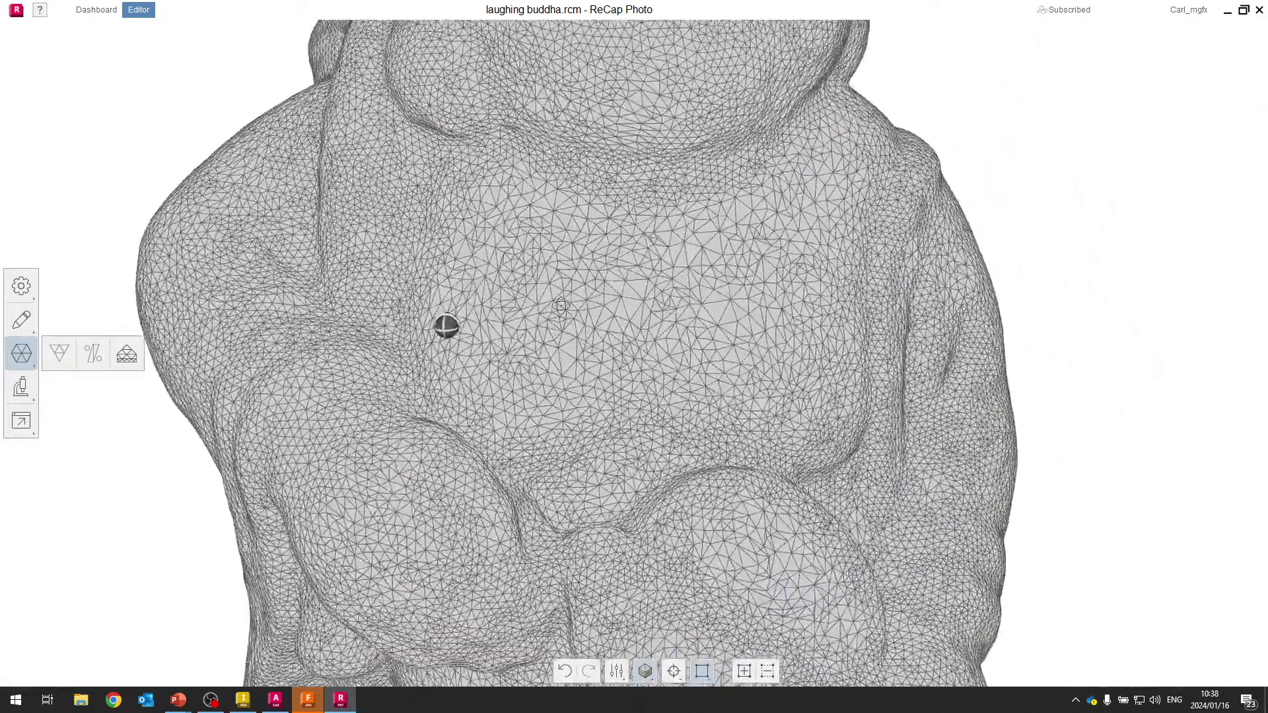
left_click_drag(560, 305, 486, 322)
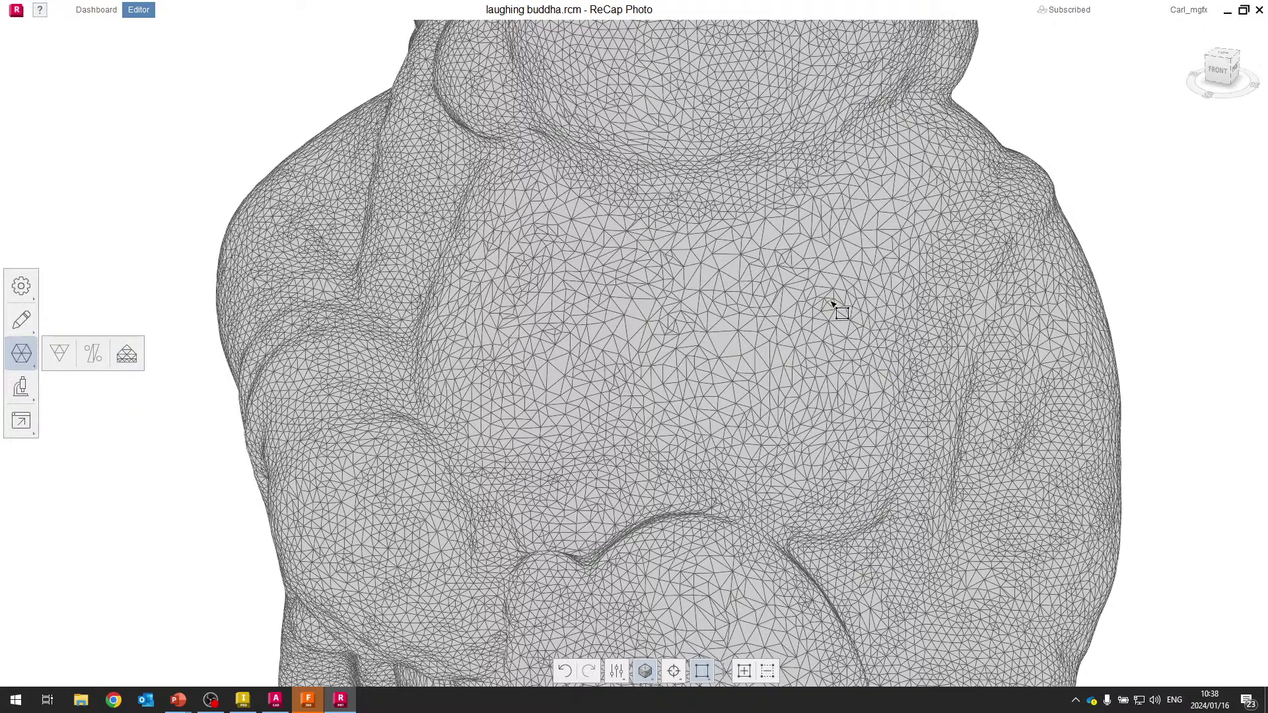
scroll(592, 376, "down", 4)
scroll(593, 377, "down", 3)
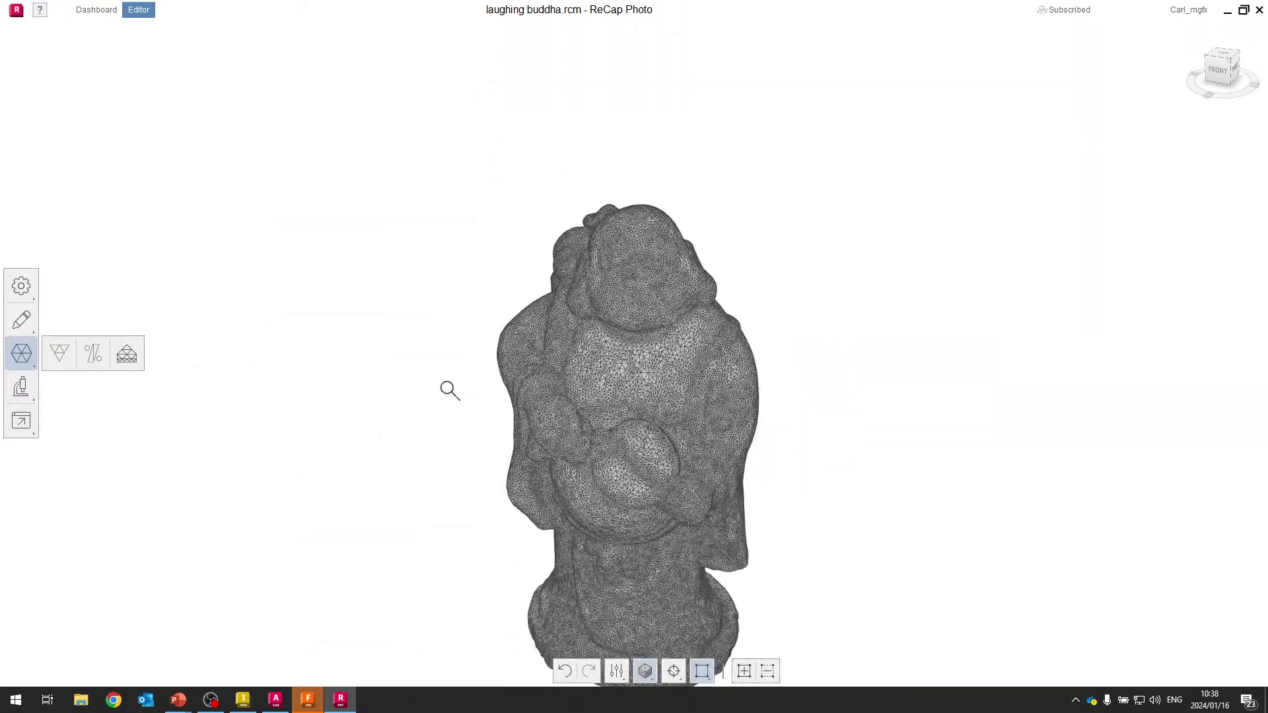
scroll(581, 387, "up", 2)
scroll(552, 399, "down", 1)
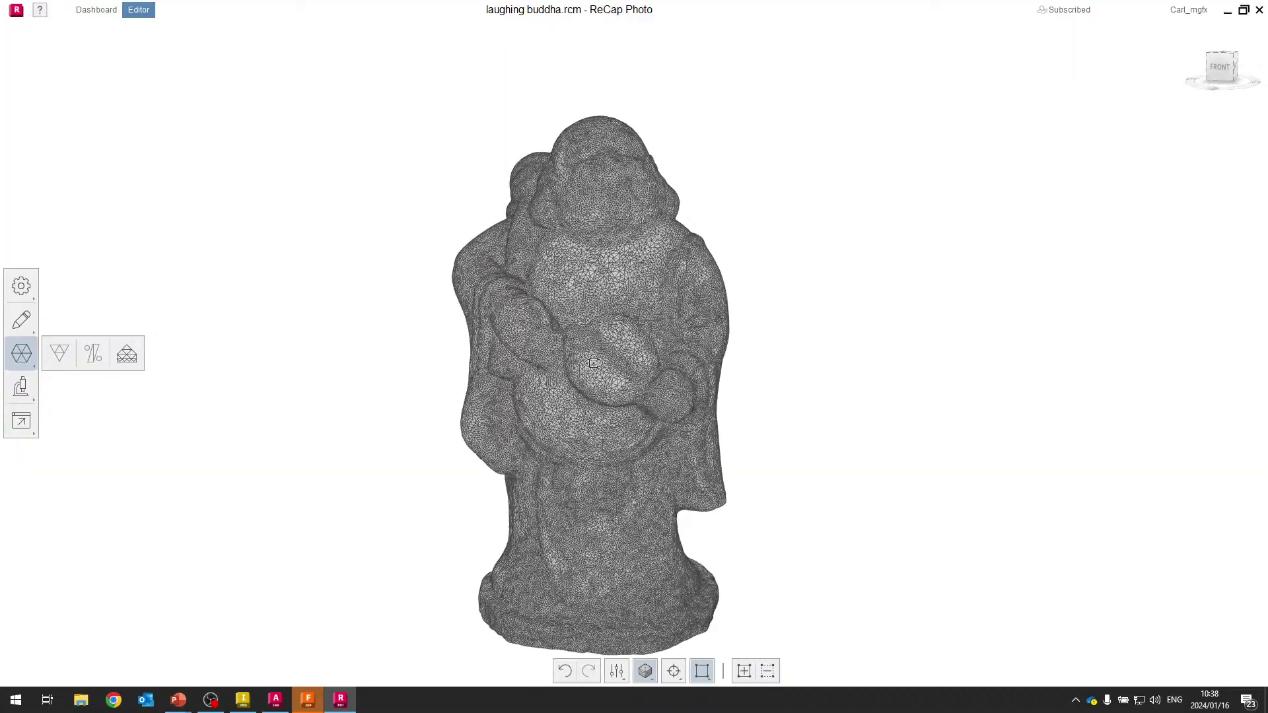
Run the diagnostics on the statue mesh to detect model issues.
scroll(575, 244, "up", 5)
scroll(603, 218, "down", 2)
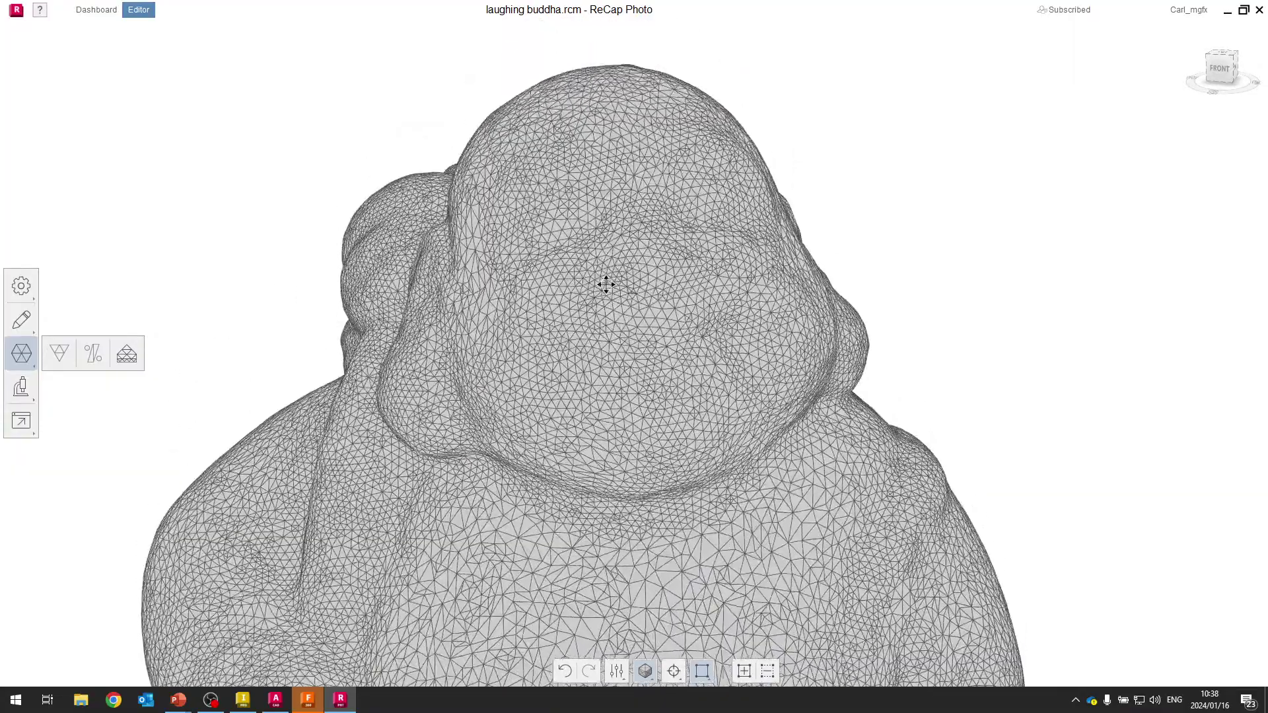
scroll(603, 284, "up", 2)
scroll(603, 283, "down", 4)
middle_click_drag(582, 330, 617, 343)
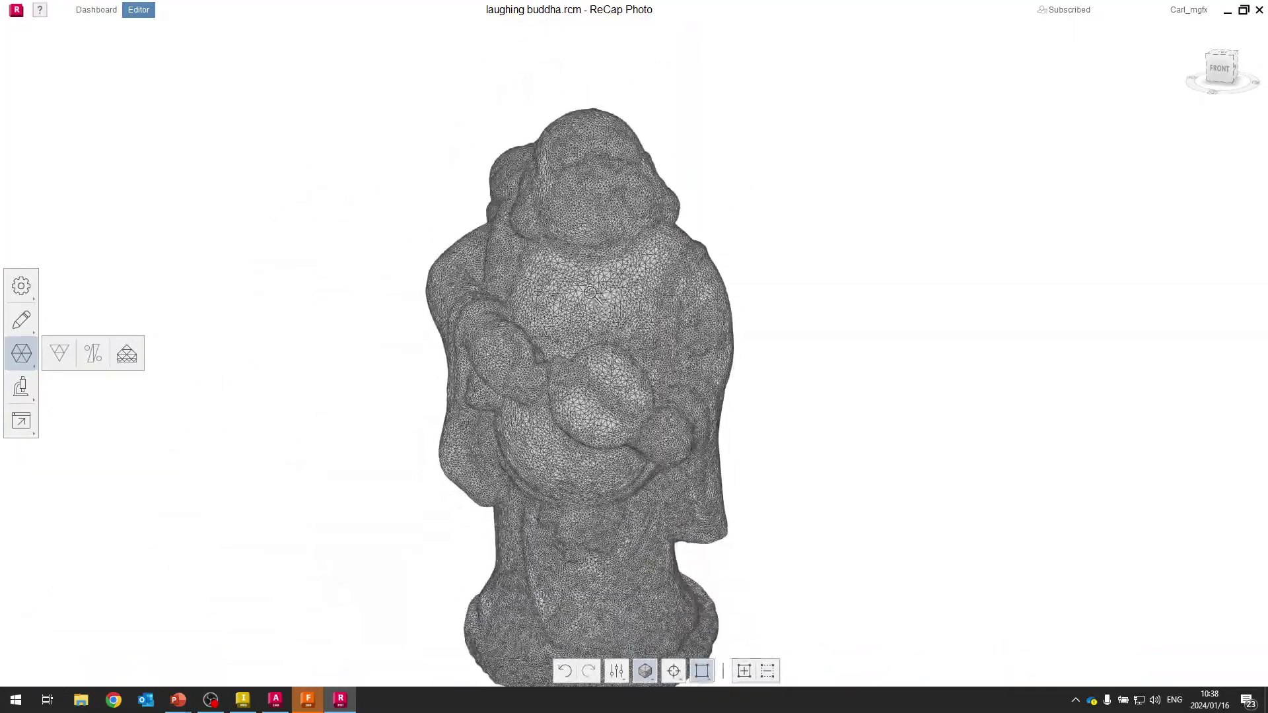
scroll(617, 344, "down", 2)
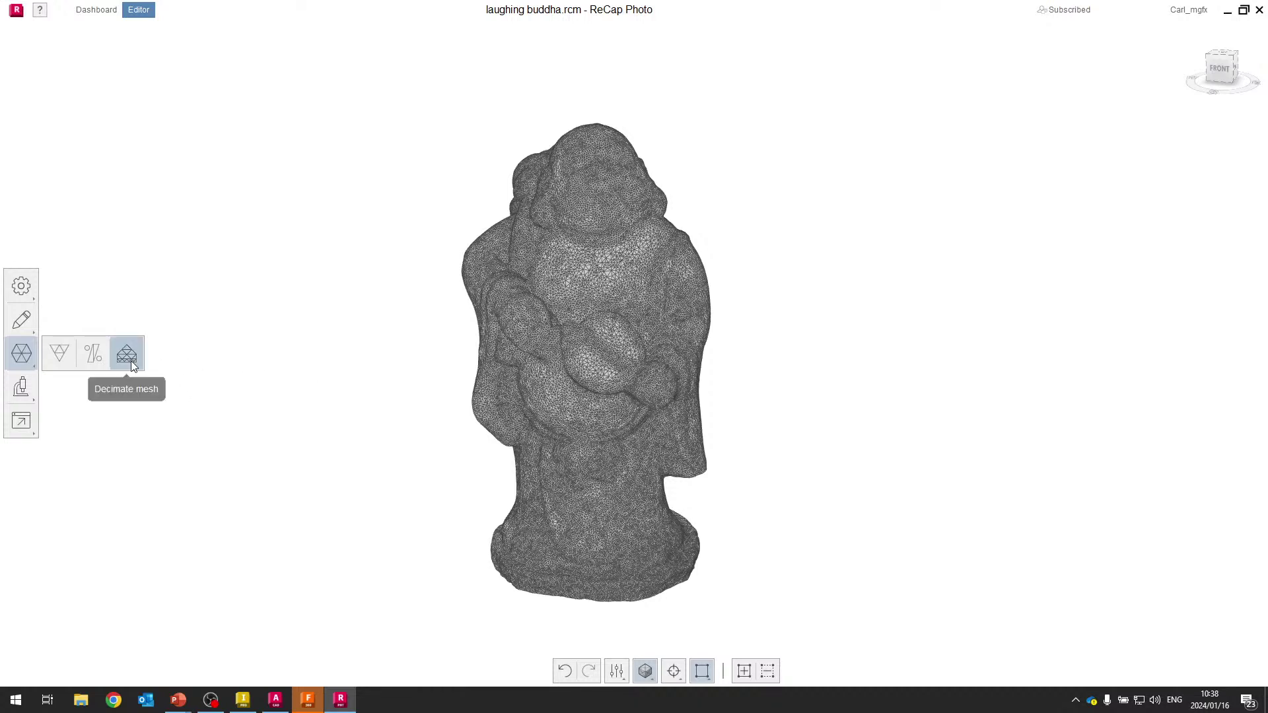
left_click(28, 397)
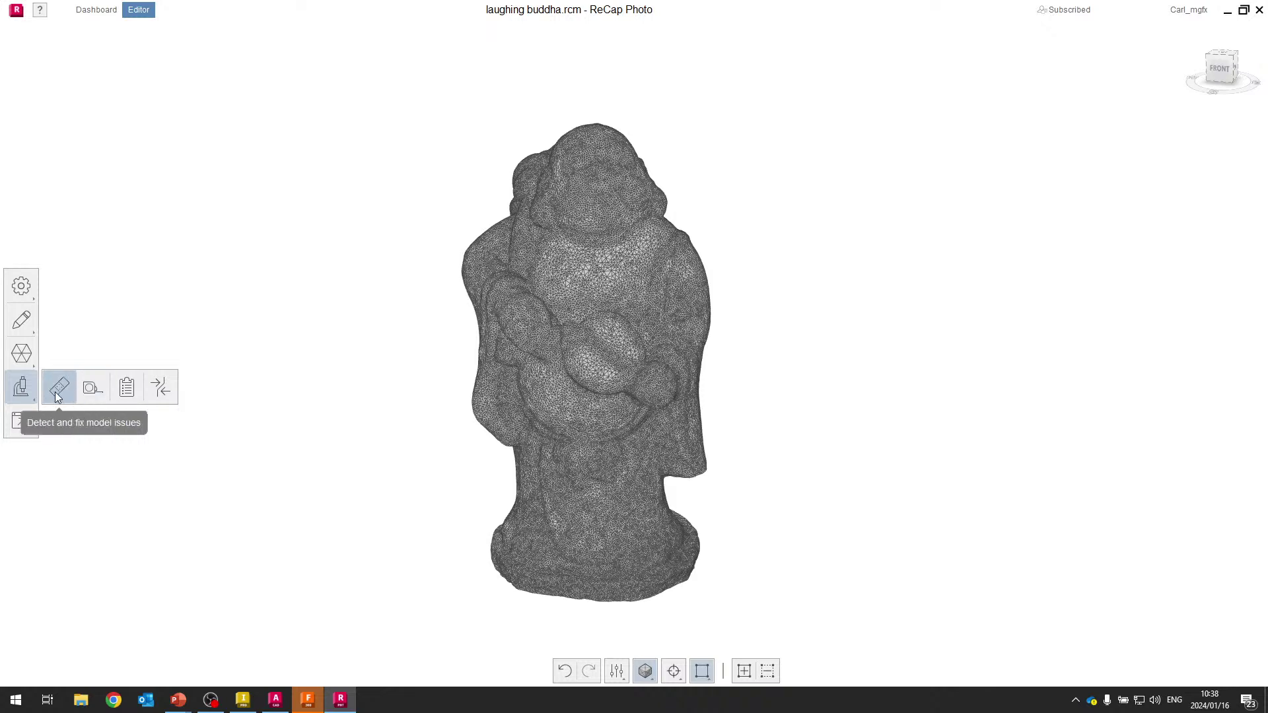
left_click(62, 390)
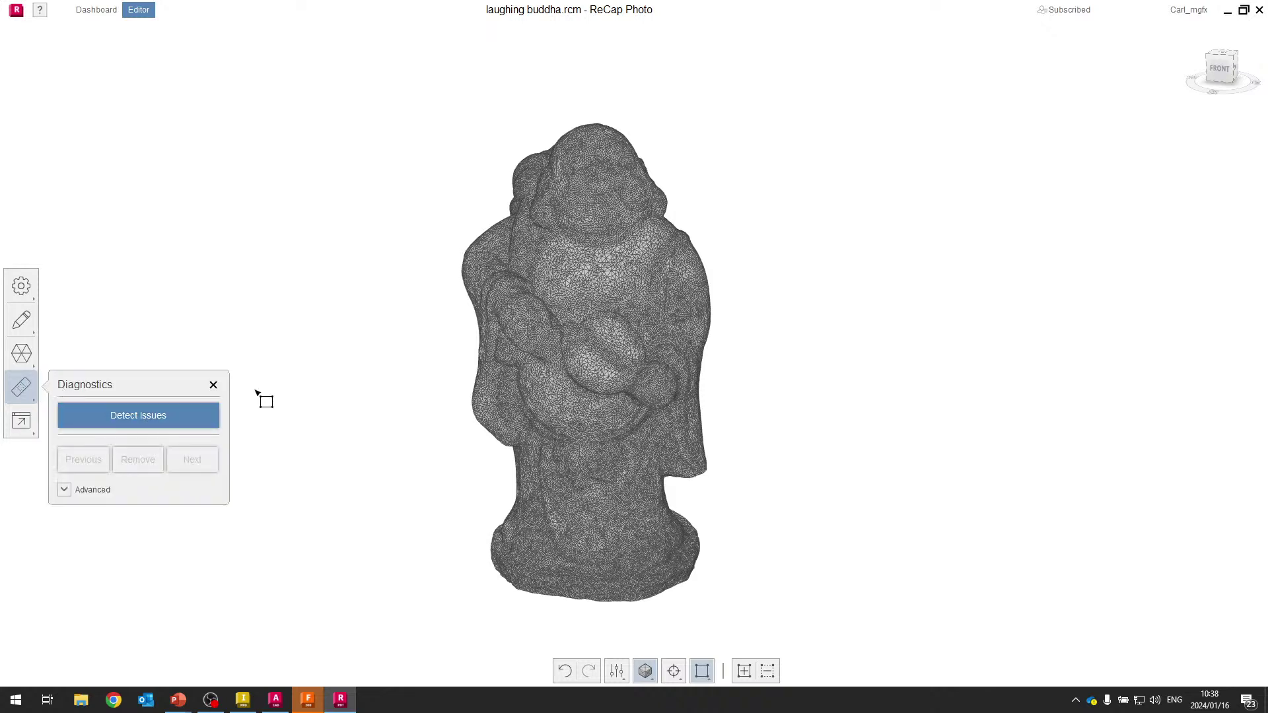
left_click(164, 413)
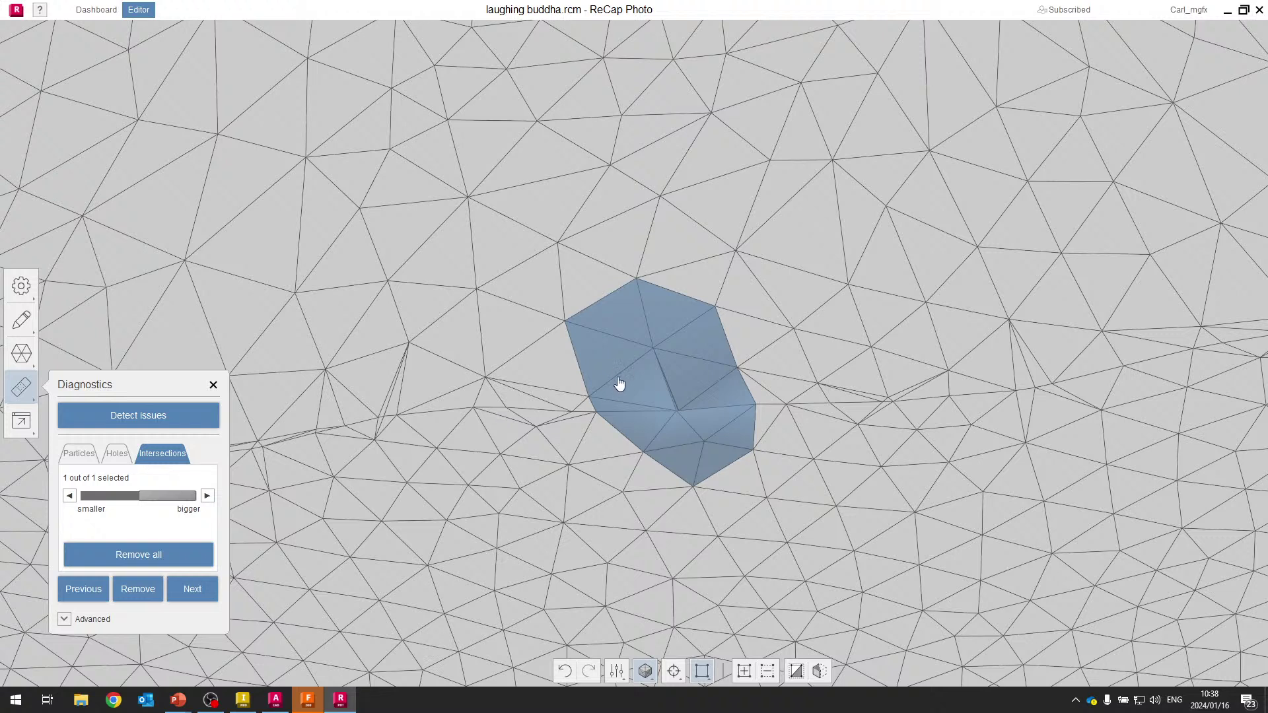
Examine the detected intersection along the edge of the statue's base from near and far, and close the diagnostics.
right_click(580, 416)
mouse_move(541, 426)
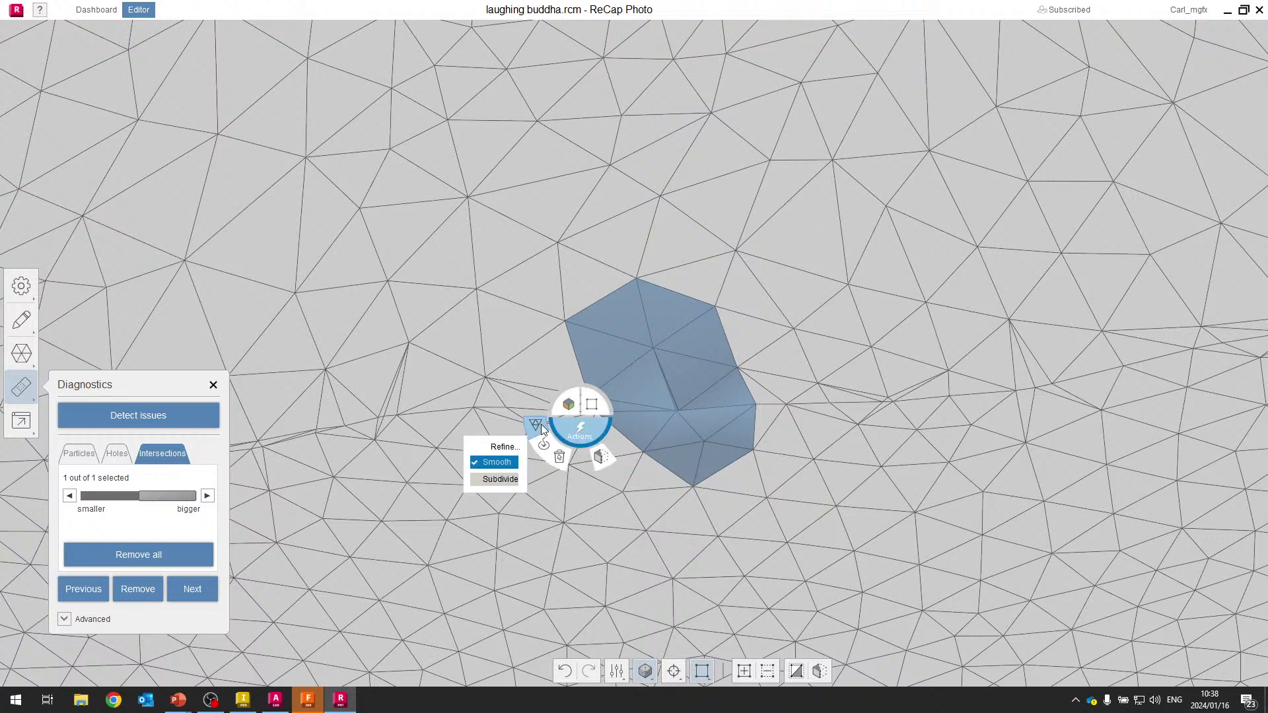
left_click(585, 433)
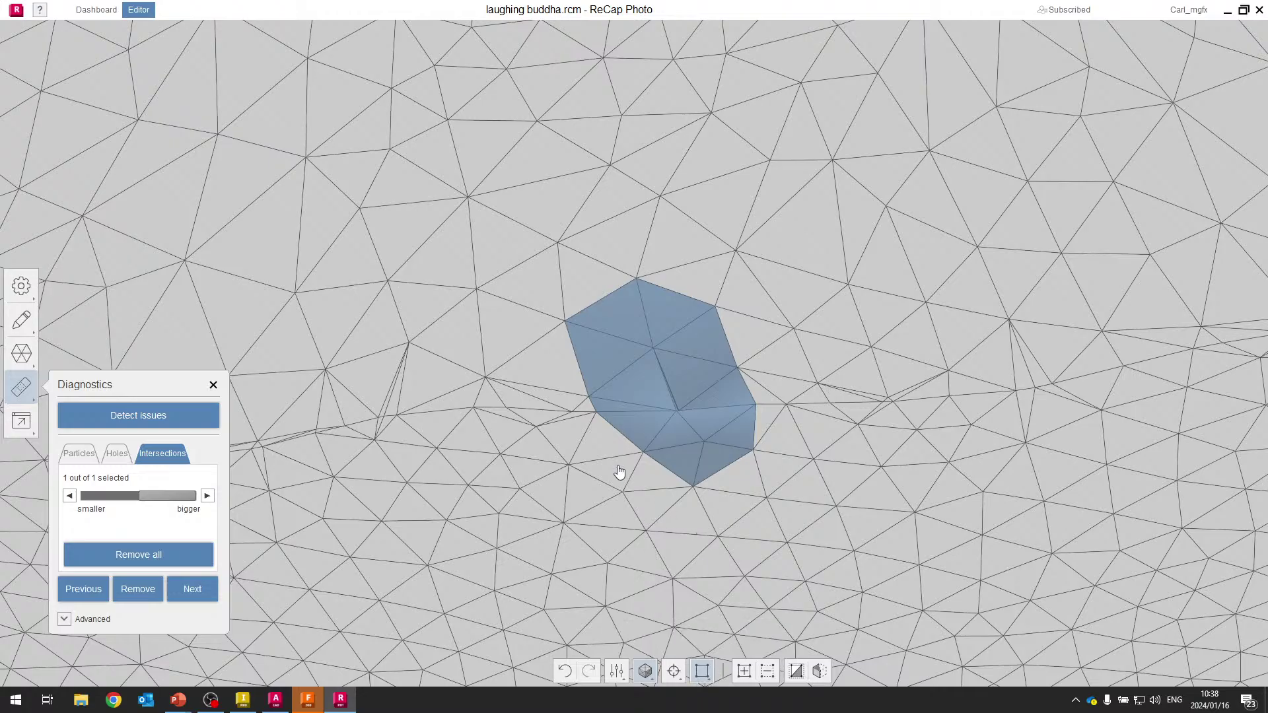
scroll(609, 440, "down", 5)
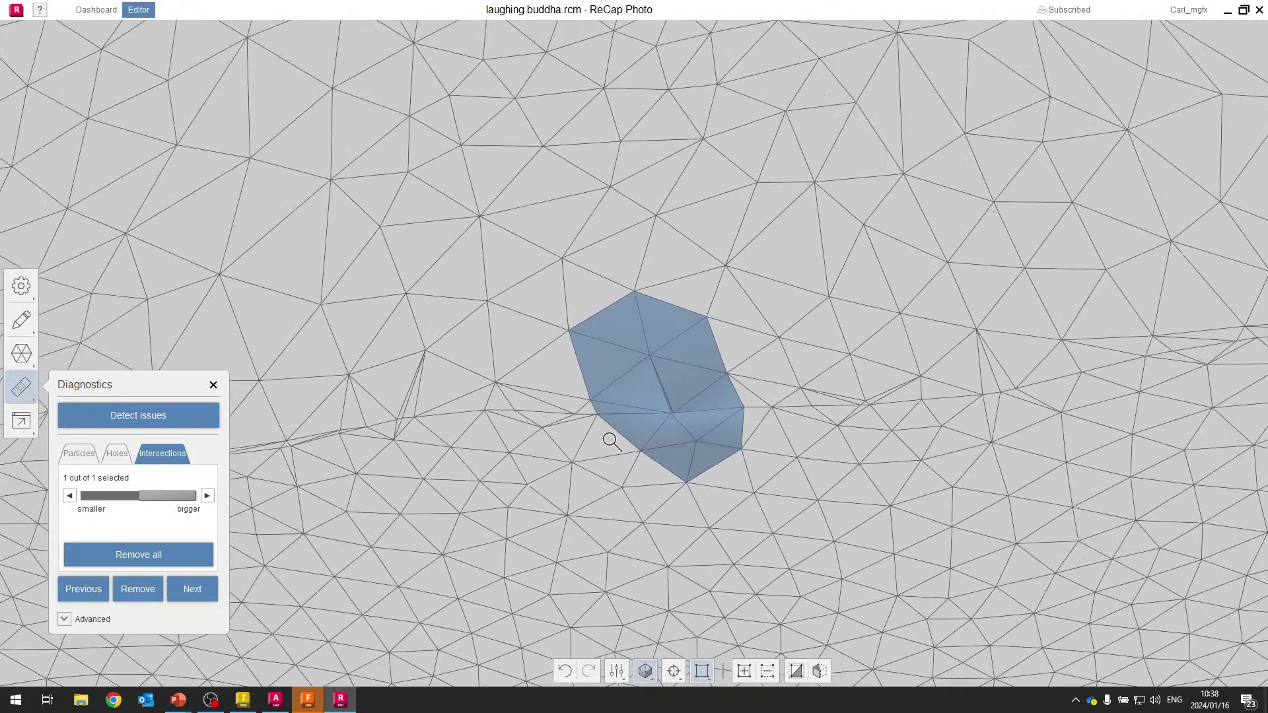
scroll(609, 440, "down", 3)
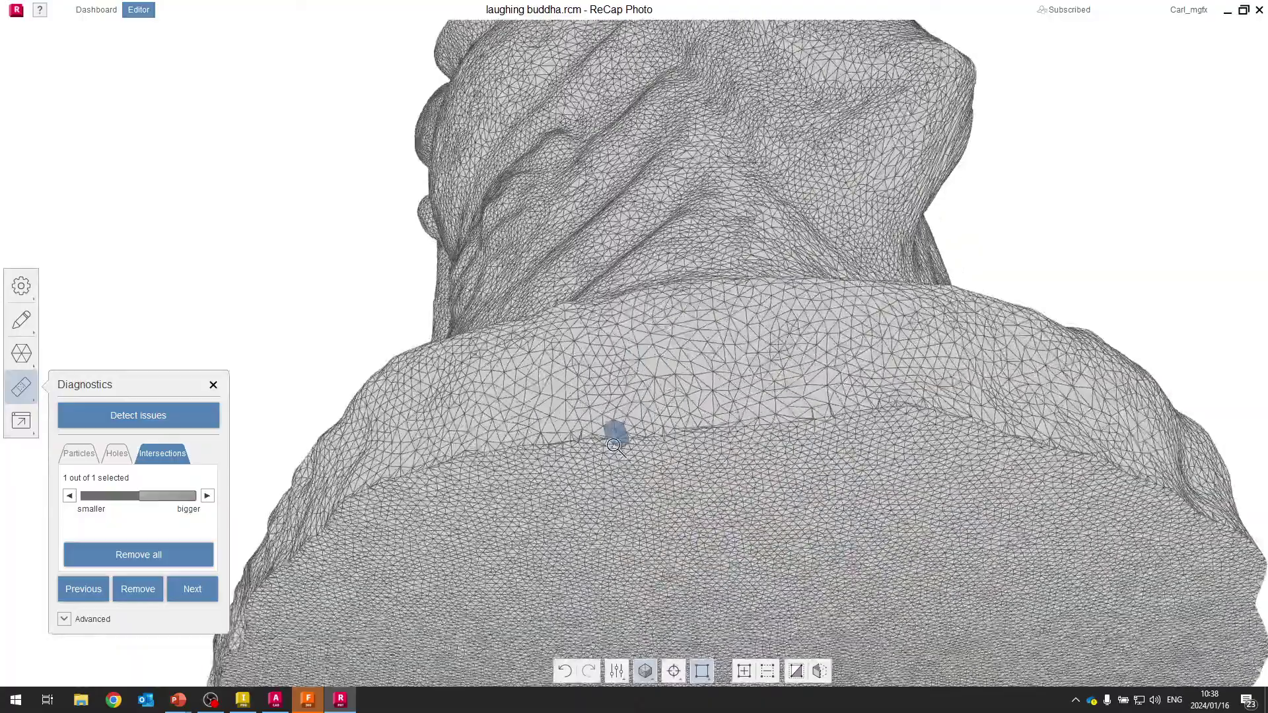
scroll(611, 431, "up", 6)
scroll(485, 431, "down", 10)
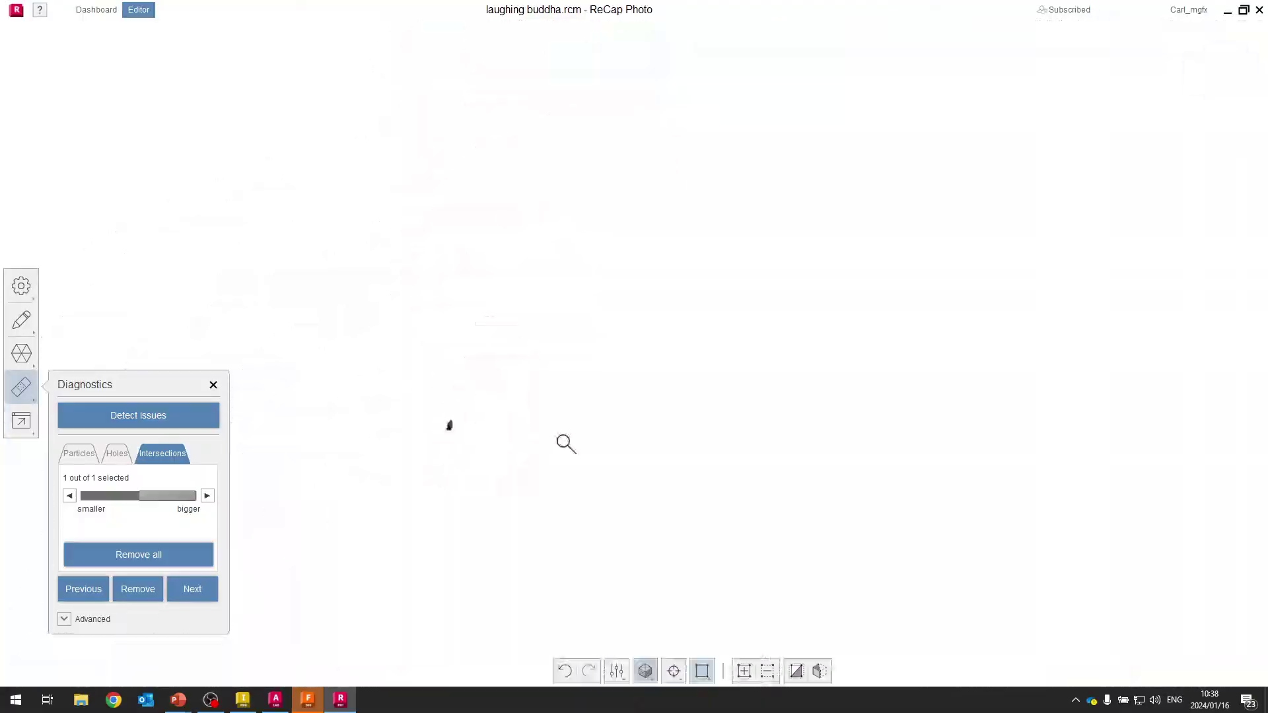
scroll(425, 436, "up", 5)
scroll(403, 466, "up", 8)
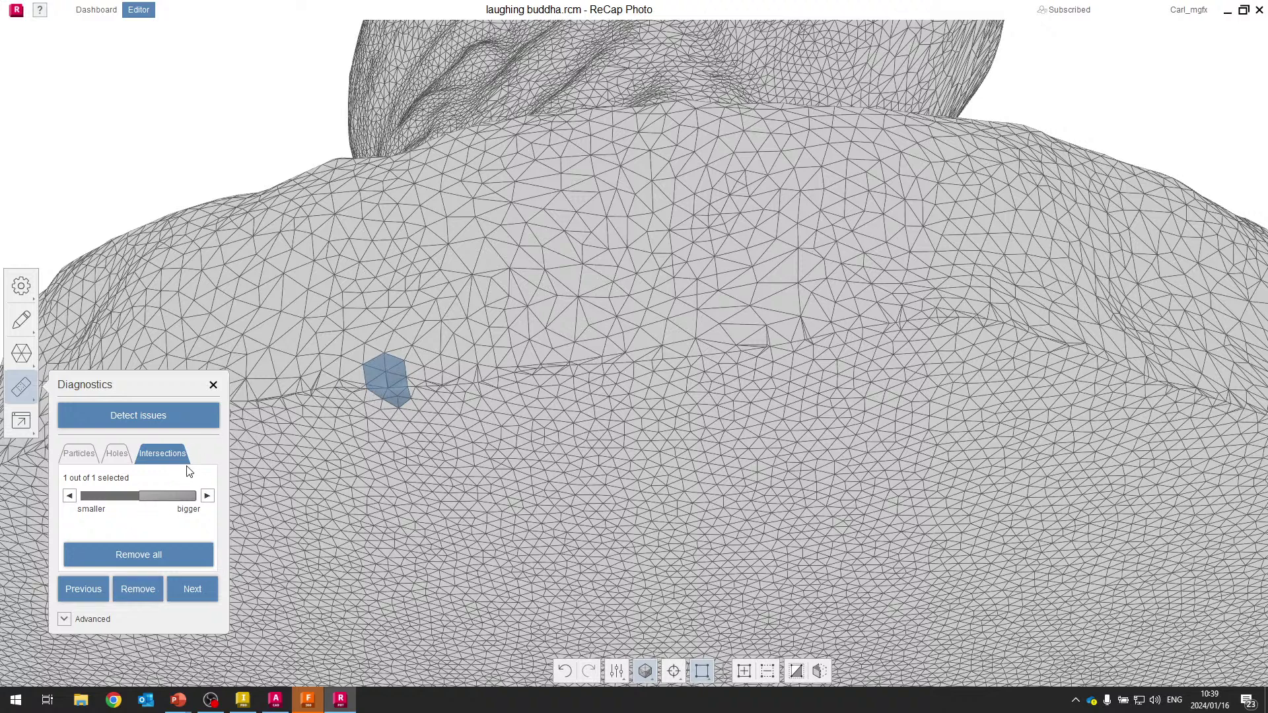
left_click(213, 387)
mouse_move(33, 398)
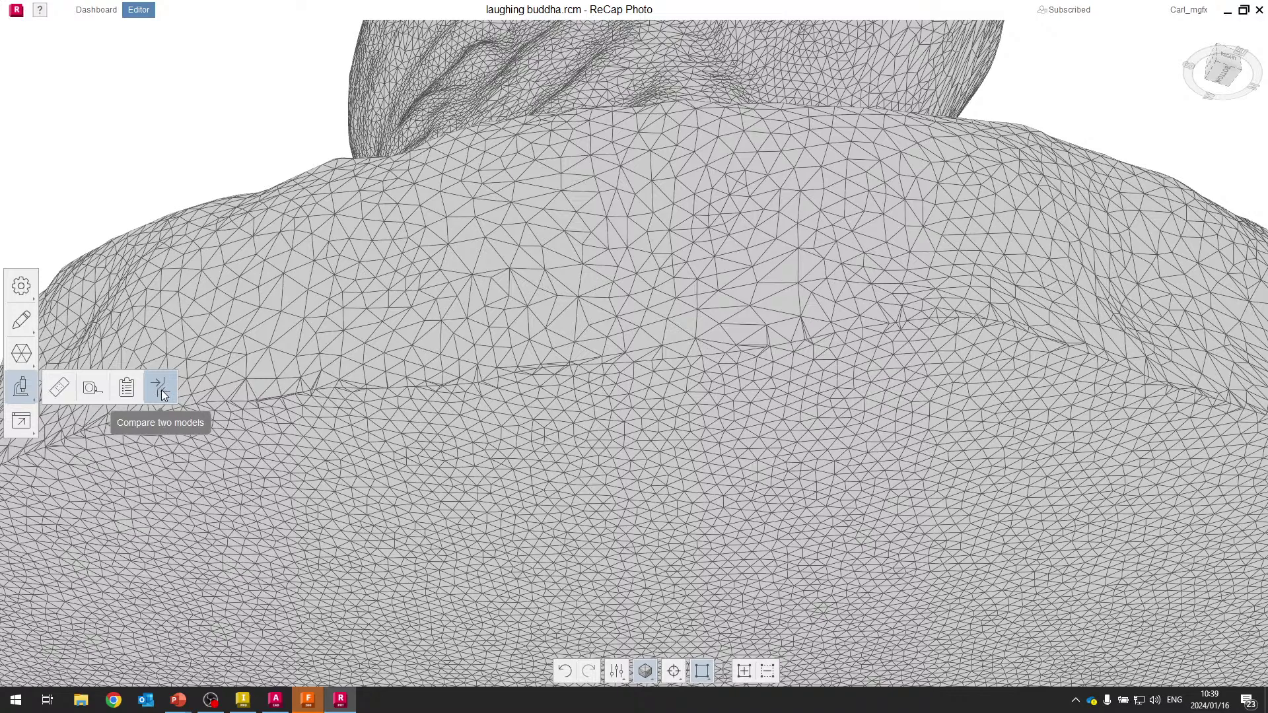
Return to a front view of the whole statue and review the file formats offered for the model export.
scroll(304, 212, "up", 5)
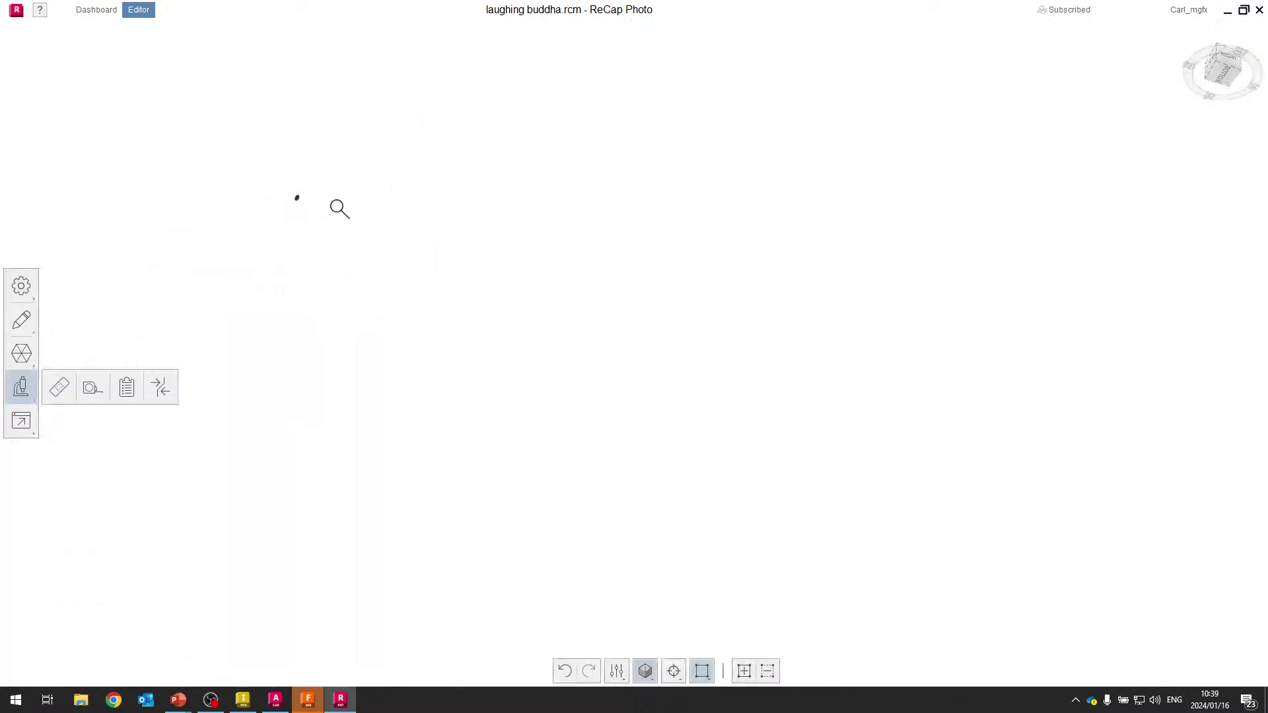
scroll(340, 209, "up", 10)
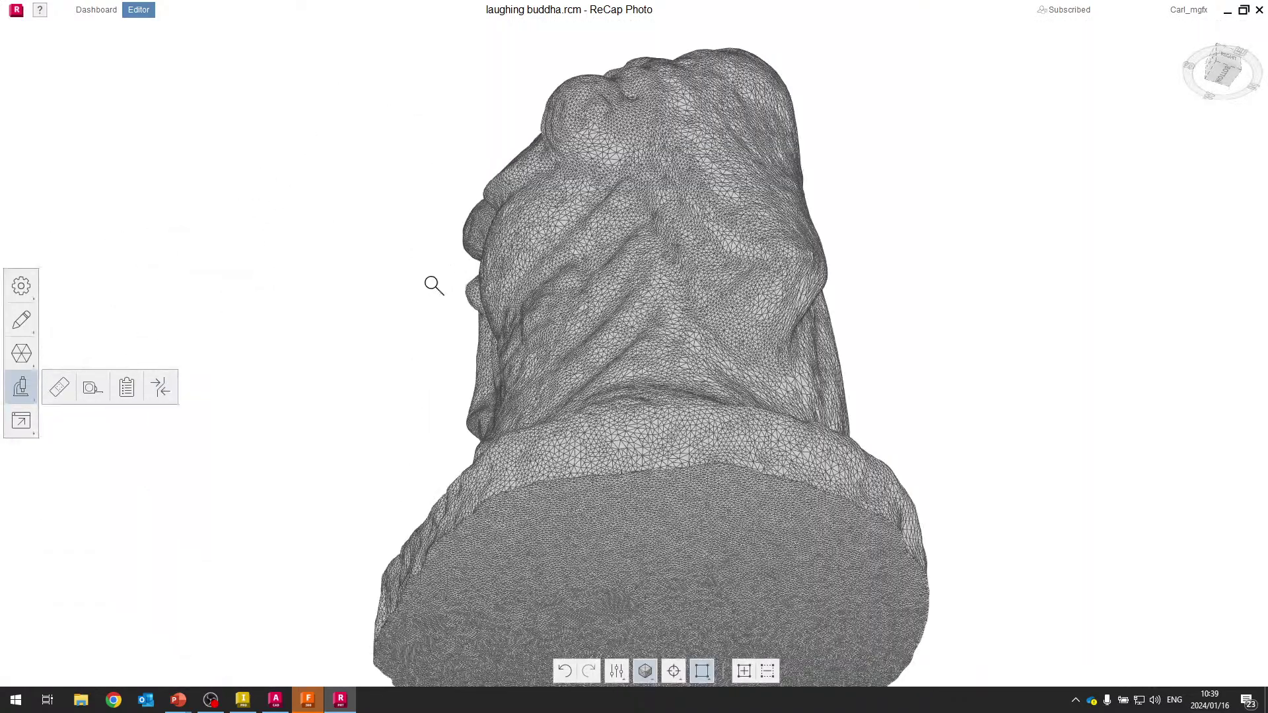
scroll(434, 285, "down", 3)
left_click_drag(425, 258, 741, 416)
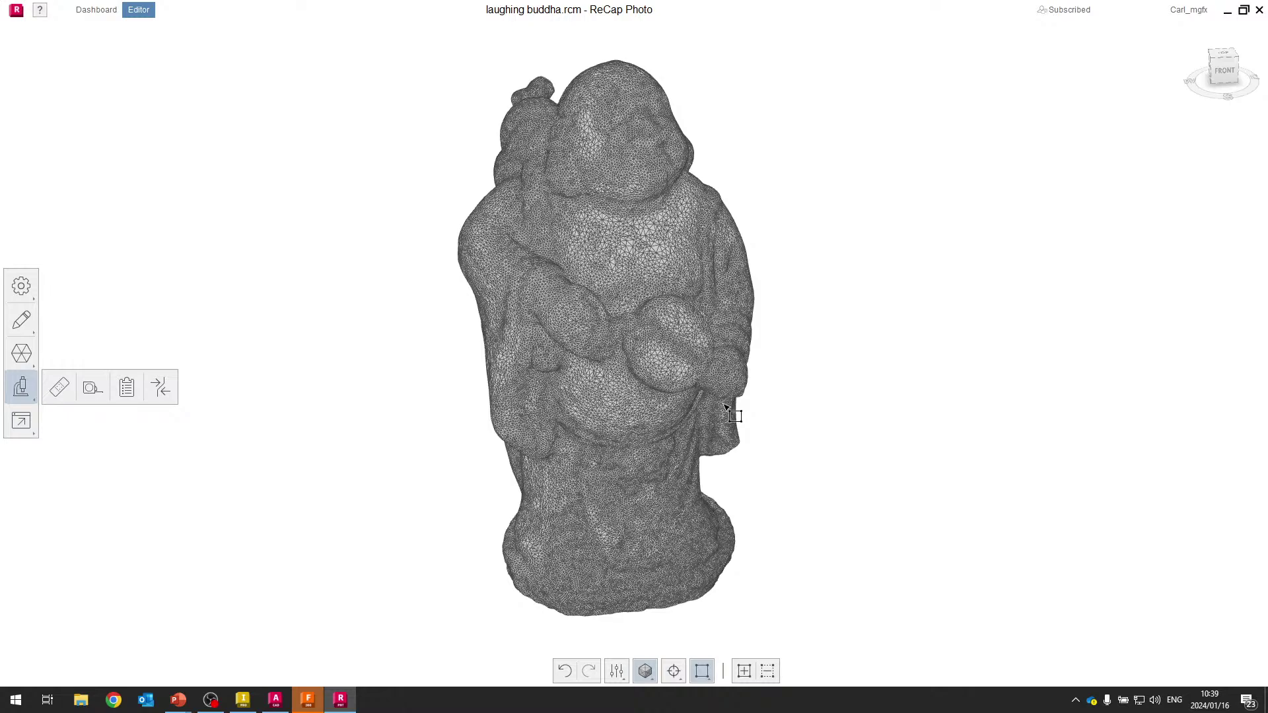
left_click_drag(784, 445, 765, 407)
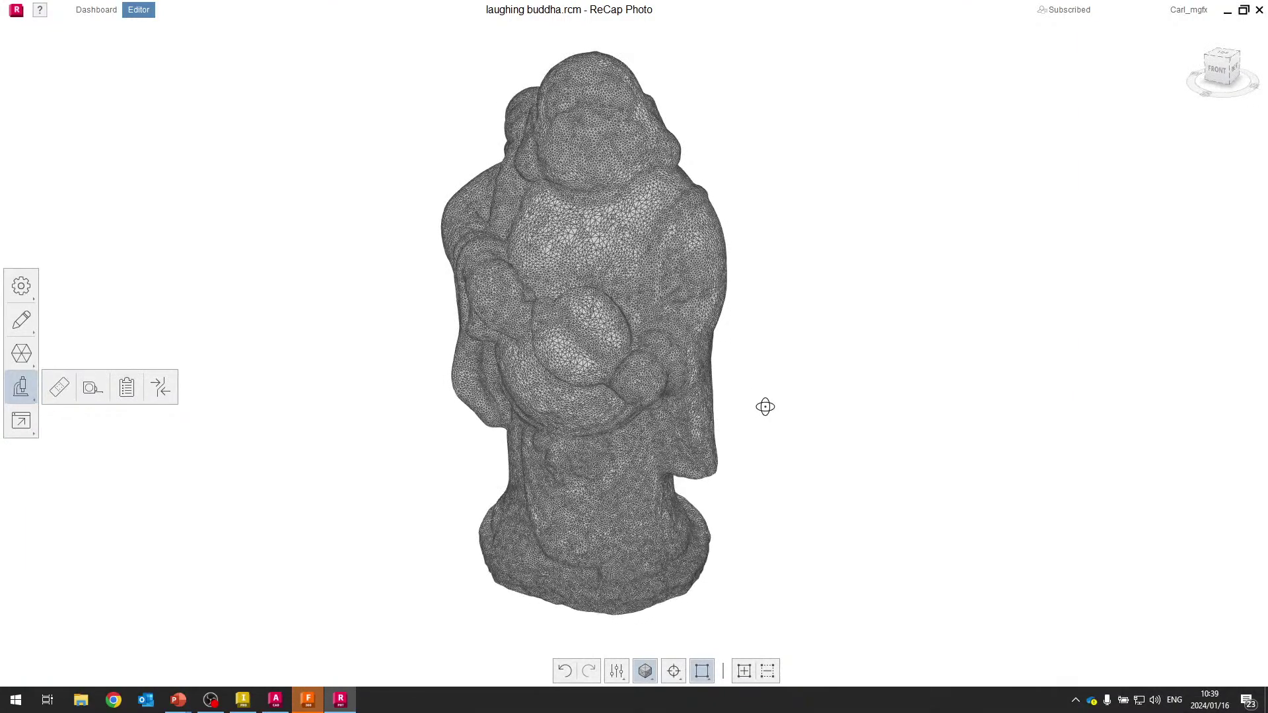
left_click(29, 392)
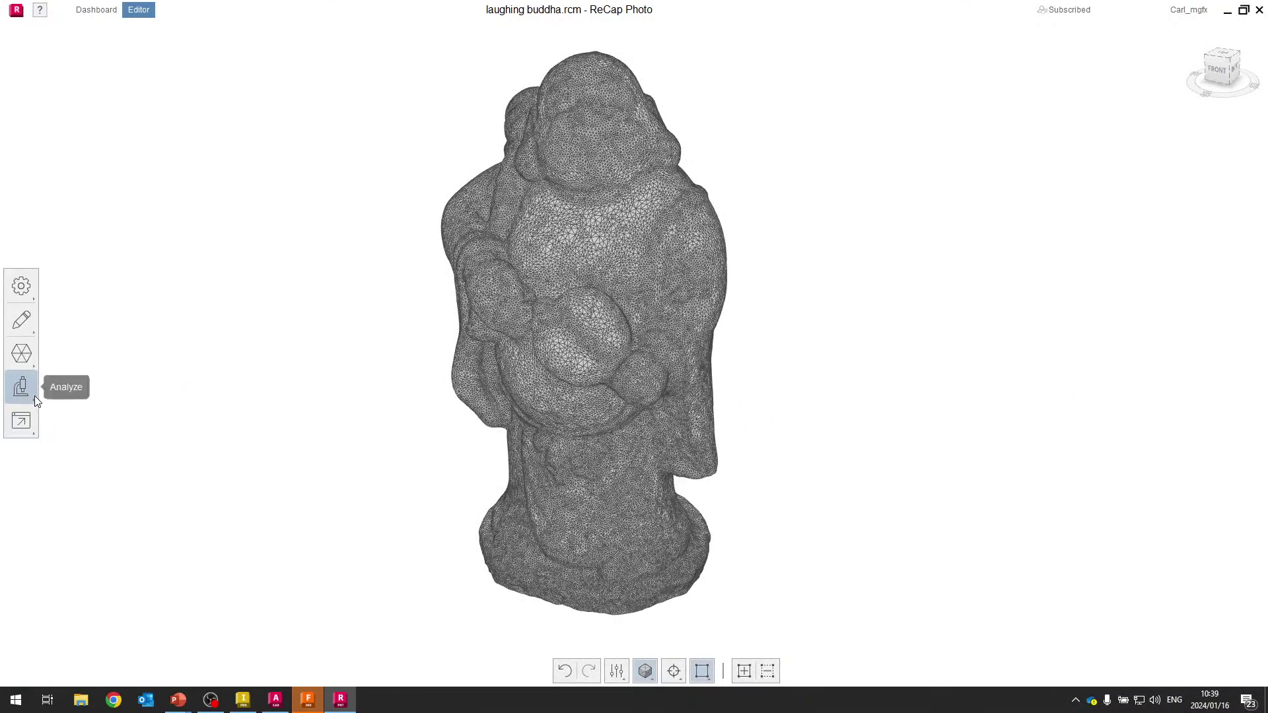
left_click(33, 431)
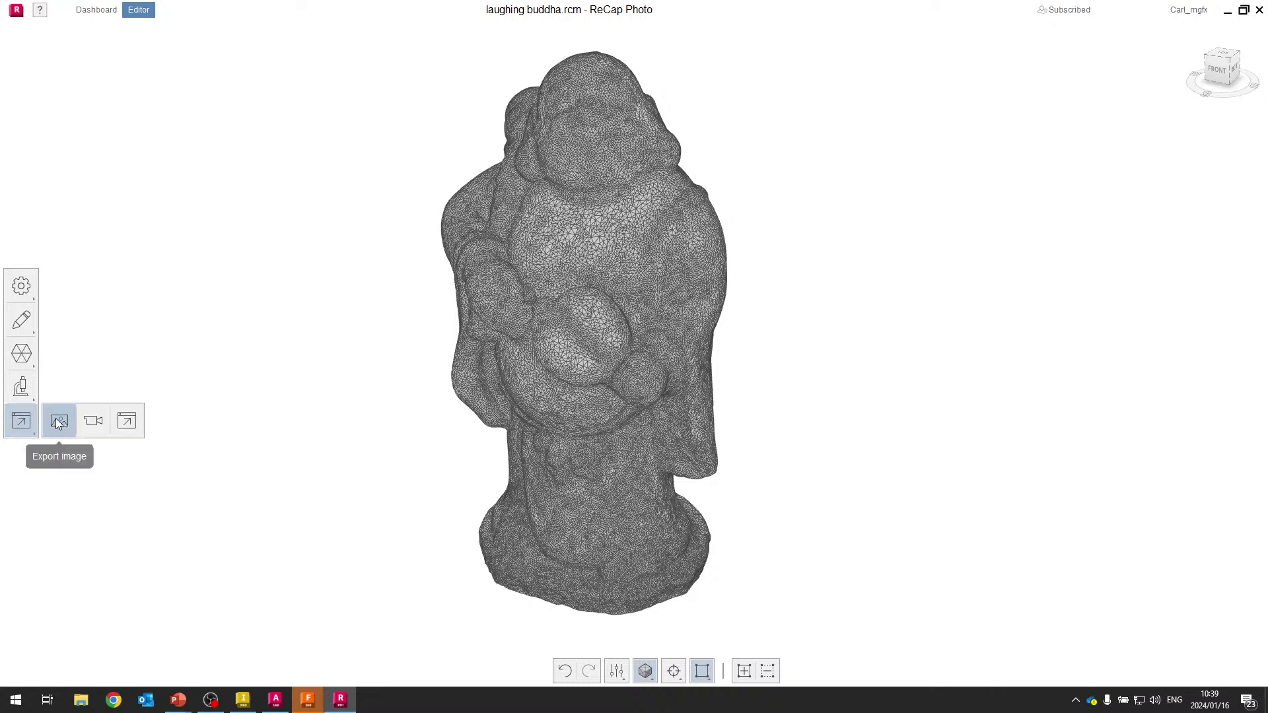
left_click(125, 421)
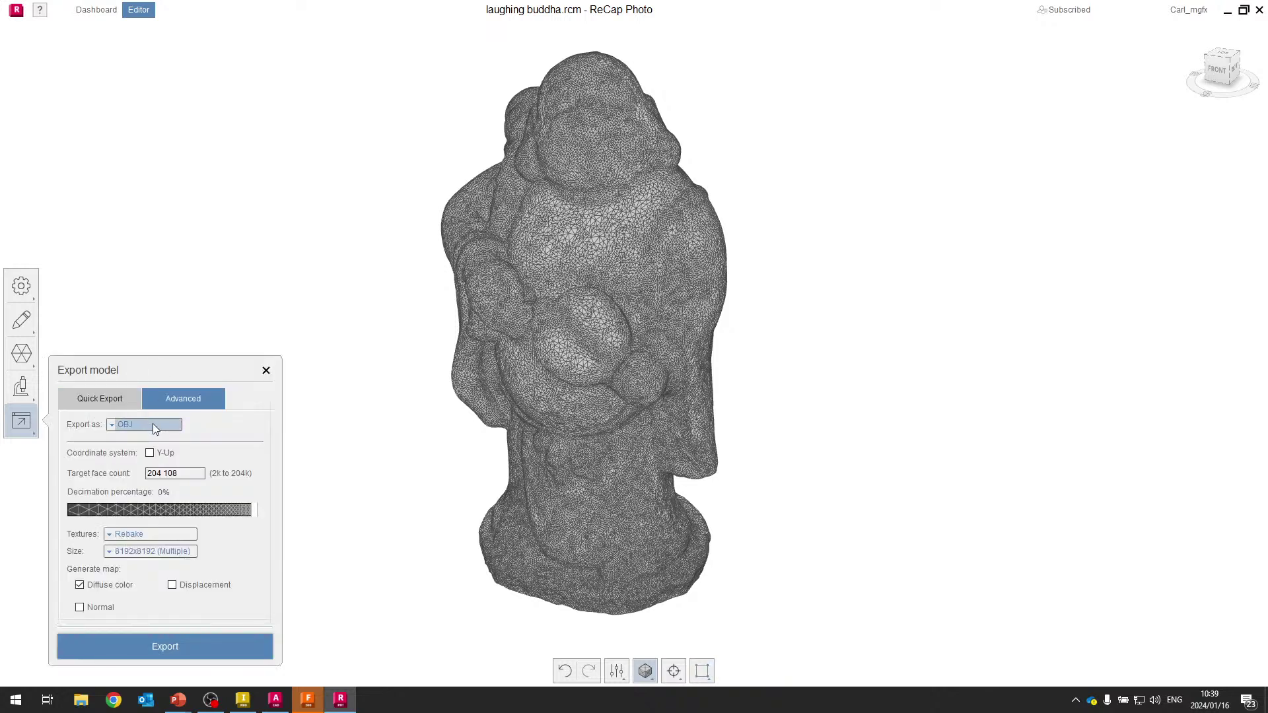
left_click(154, 428)
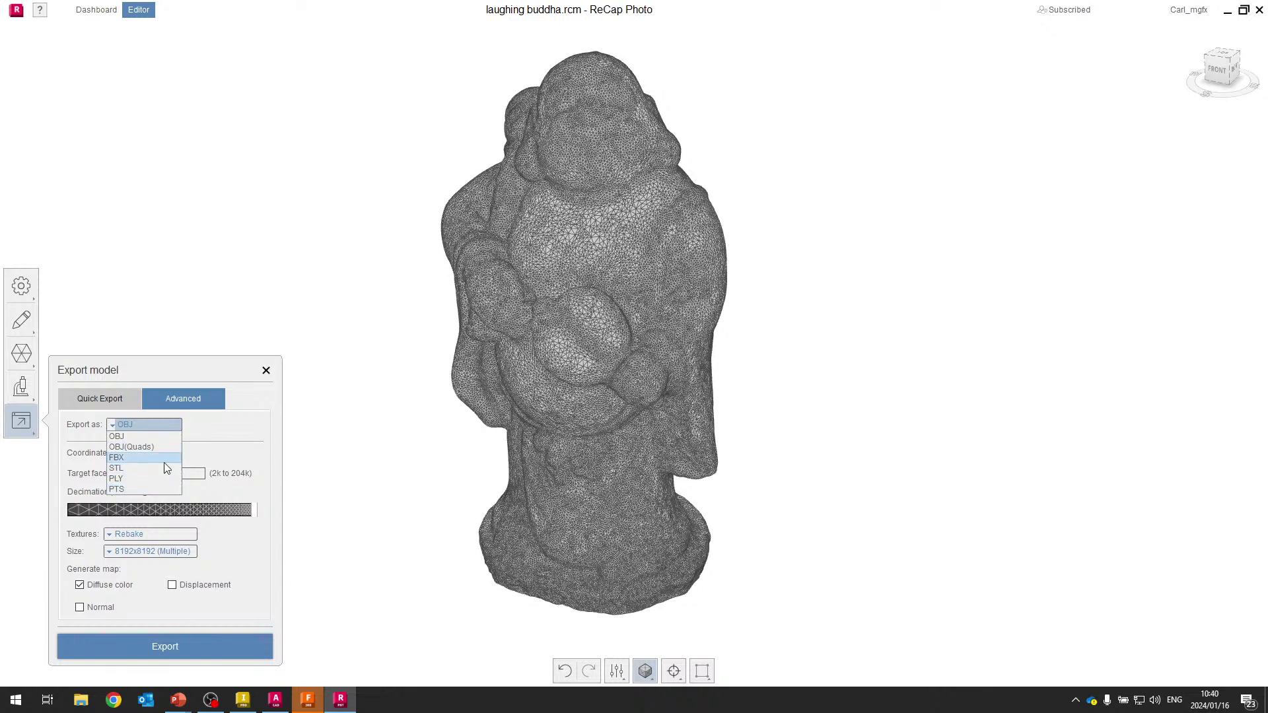
left_click(224, 456)
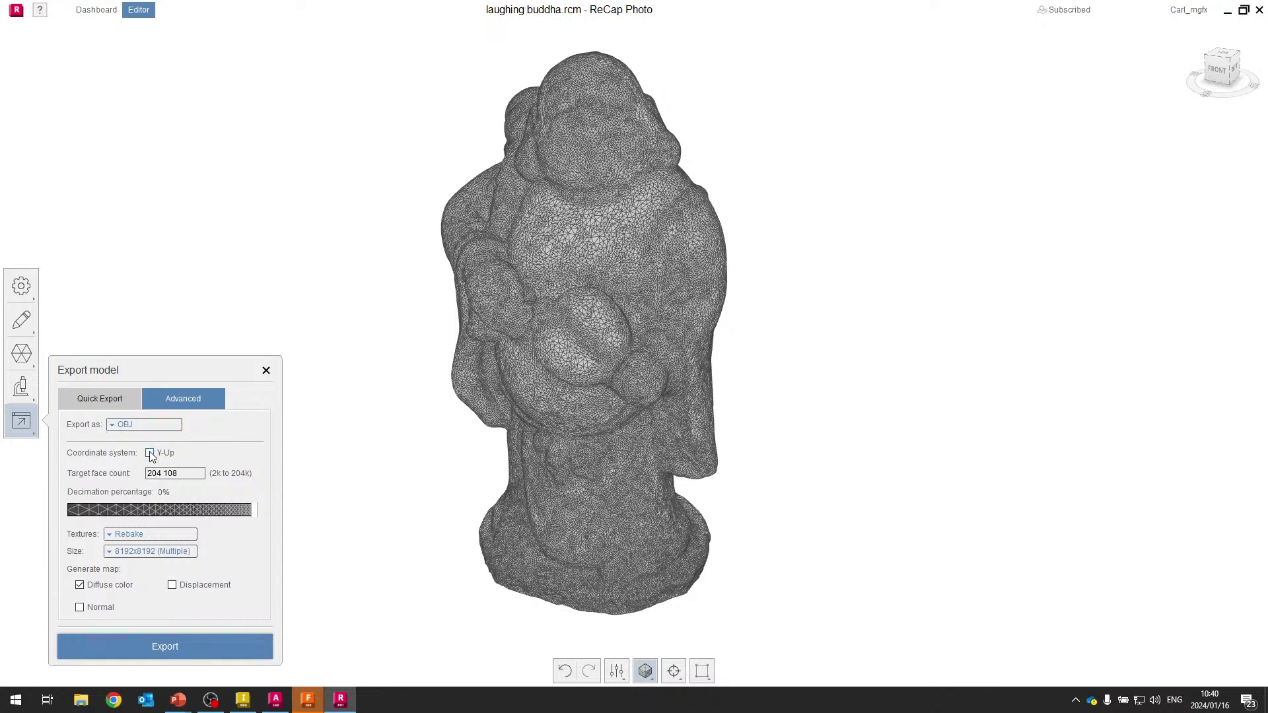
Try a decimation of 5% for the model export and leave the export settings for the mesh decimation tool.
left_click(193, 474)
left_click_drag(192, 474, 147, 473)
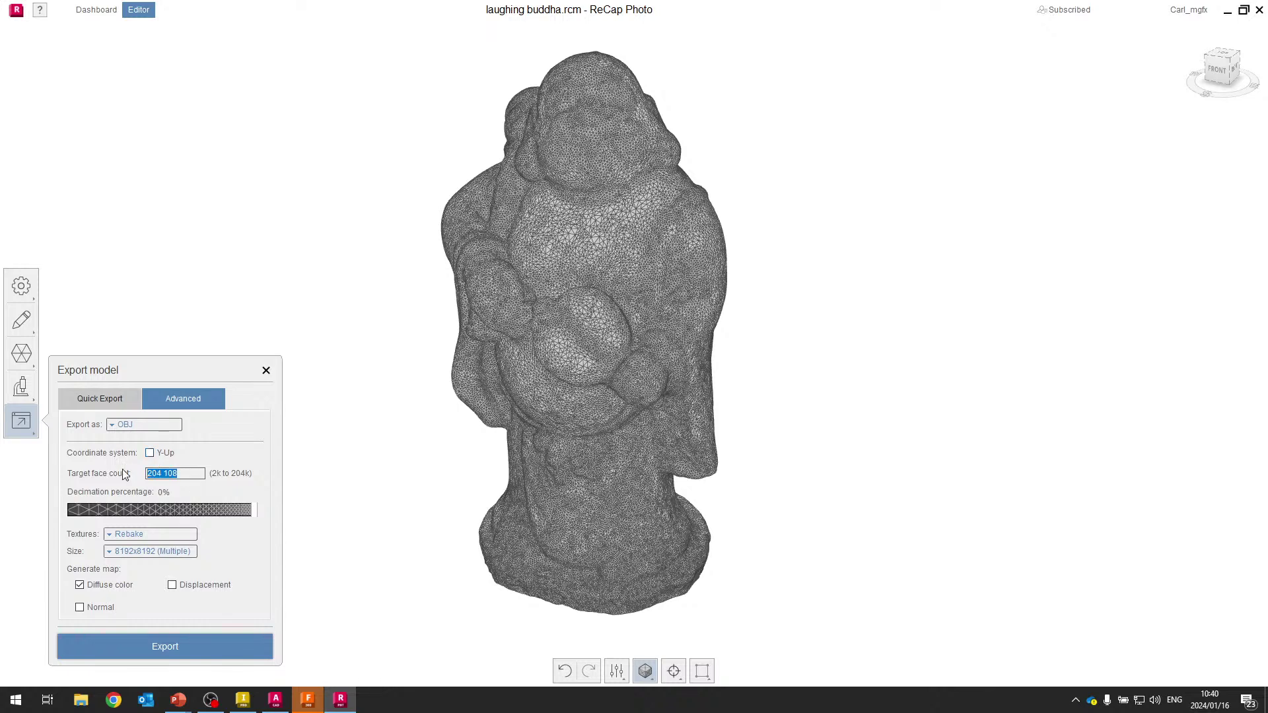
left_click(181, 514)
left_click_drag(232, 513, 268, 509)
left_click(228, 513)
left_click_drag(243, 519, 80, 516)
left_click_drag(77, 518, 253, 521)
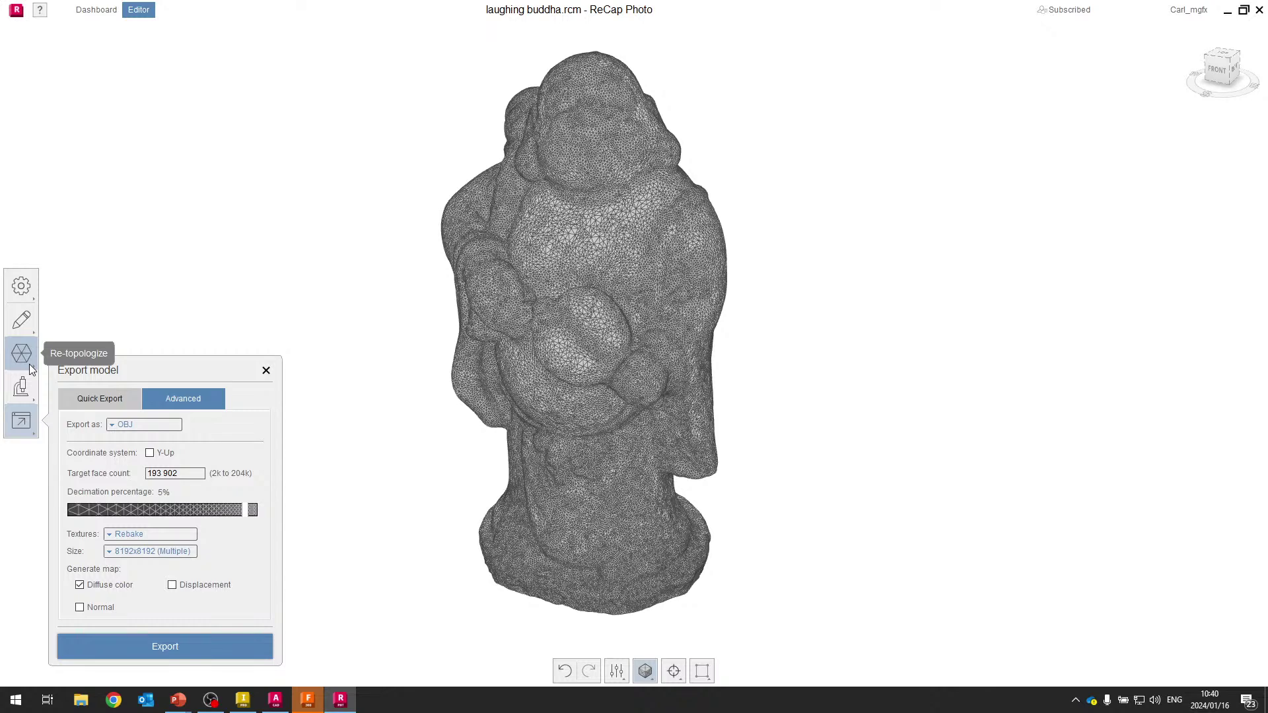
left_click(29, 363)
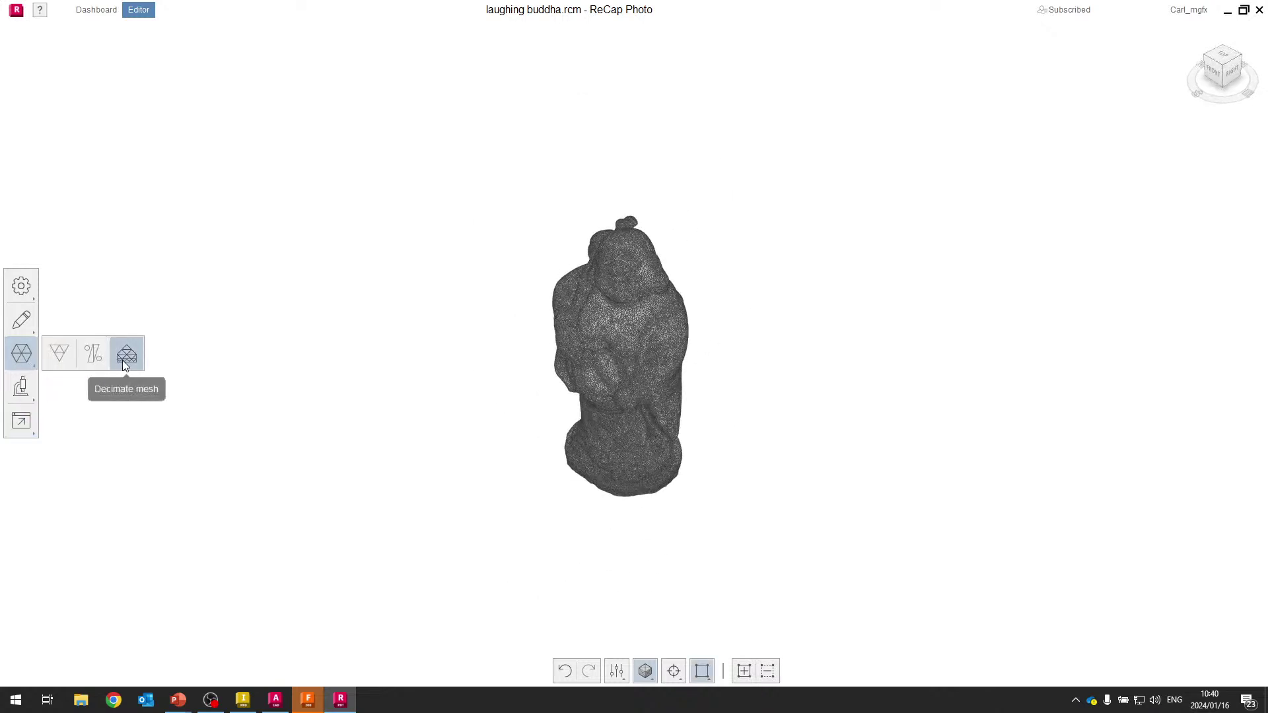
left_click(124, 362)
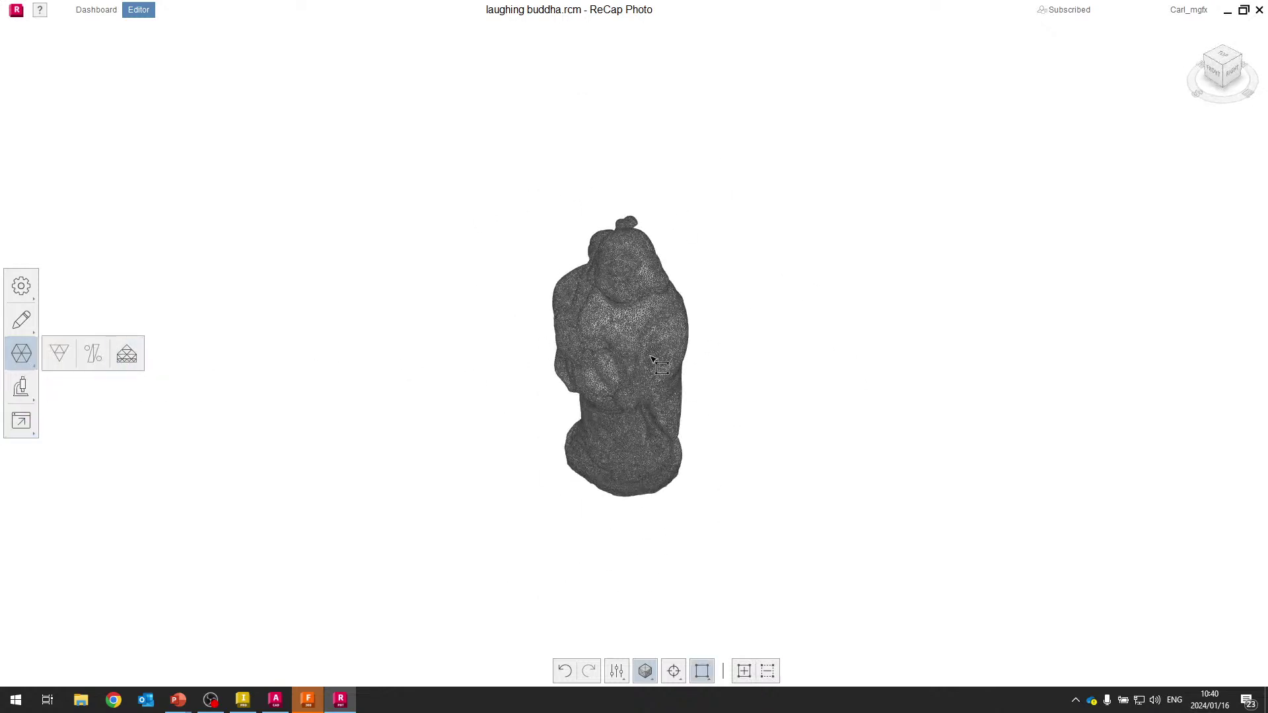
Set up an OBJ export of the statue with 49% decimation and start the export.
left_click(34, 423)
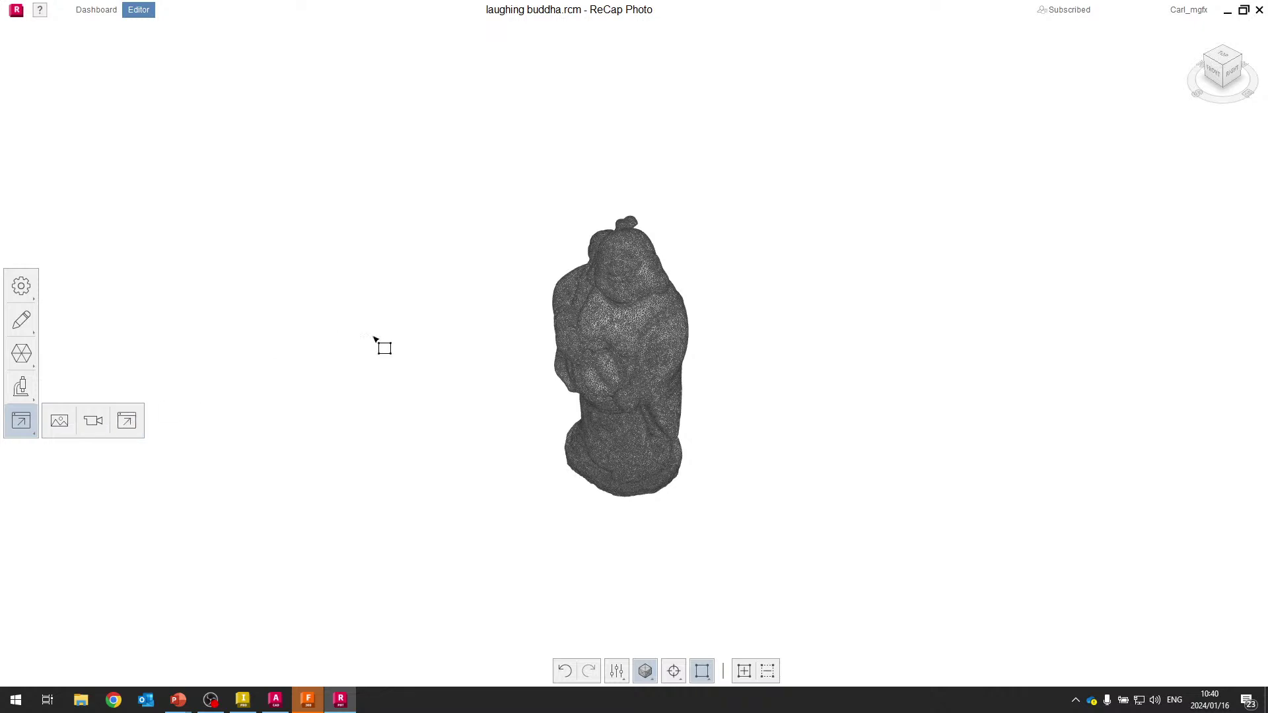
left_click_drag(383, 343, 260, 414)
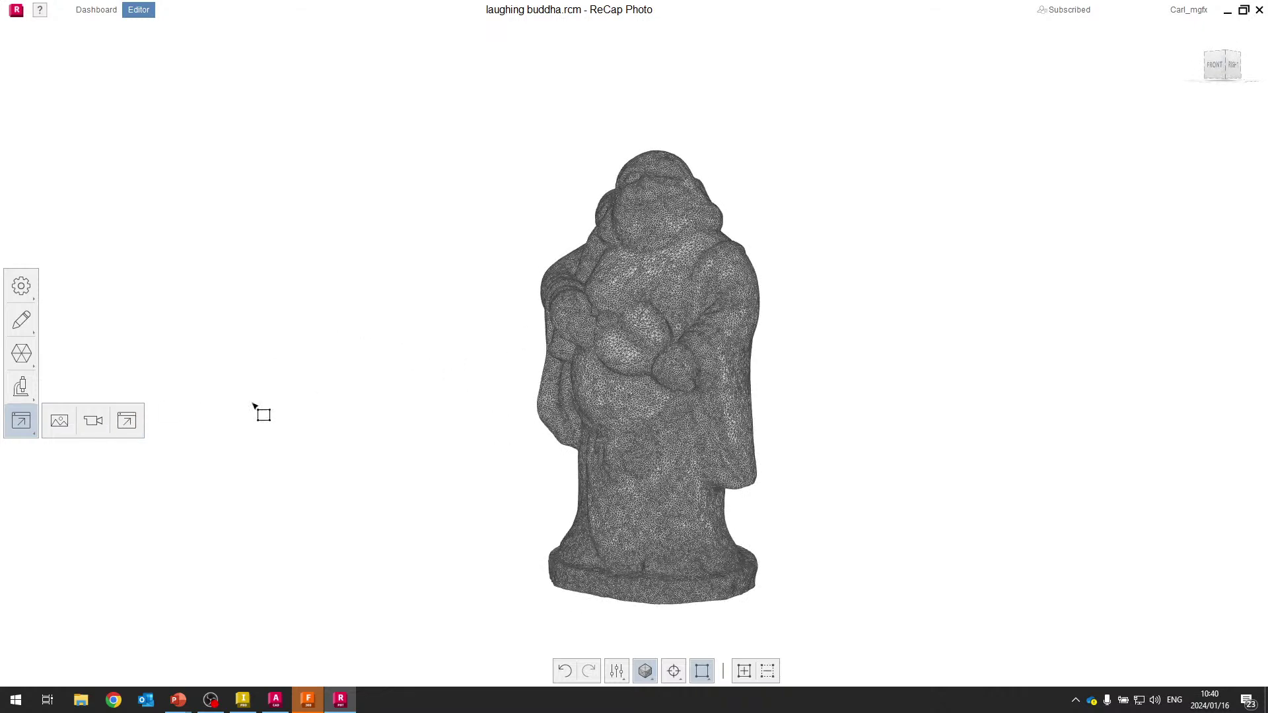
left_click(127, 421)
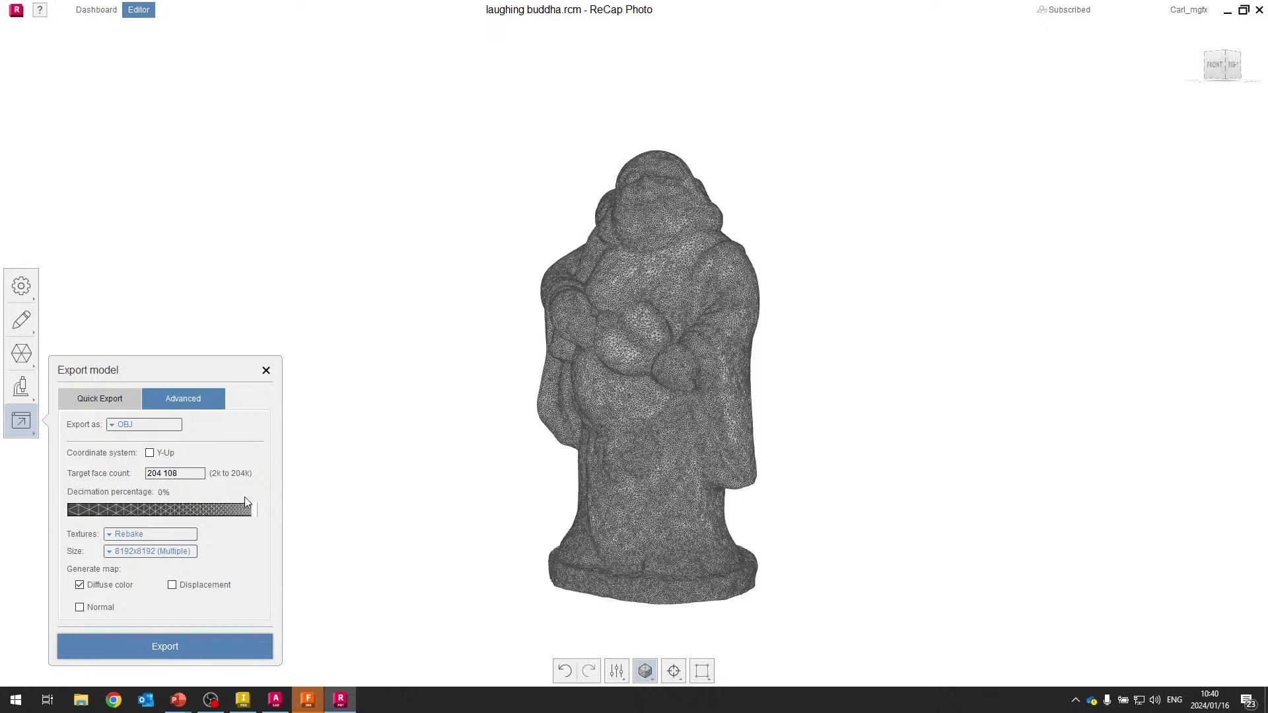
left_click_drag(256, 512, 165, 509)
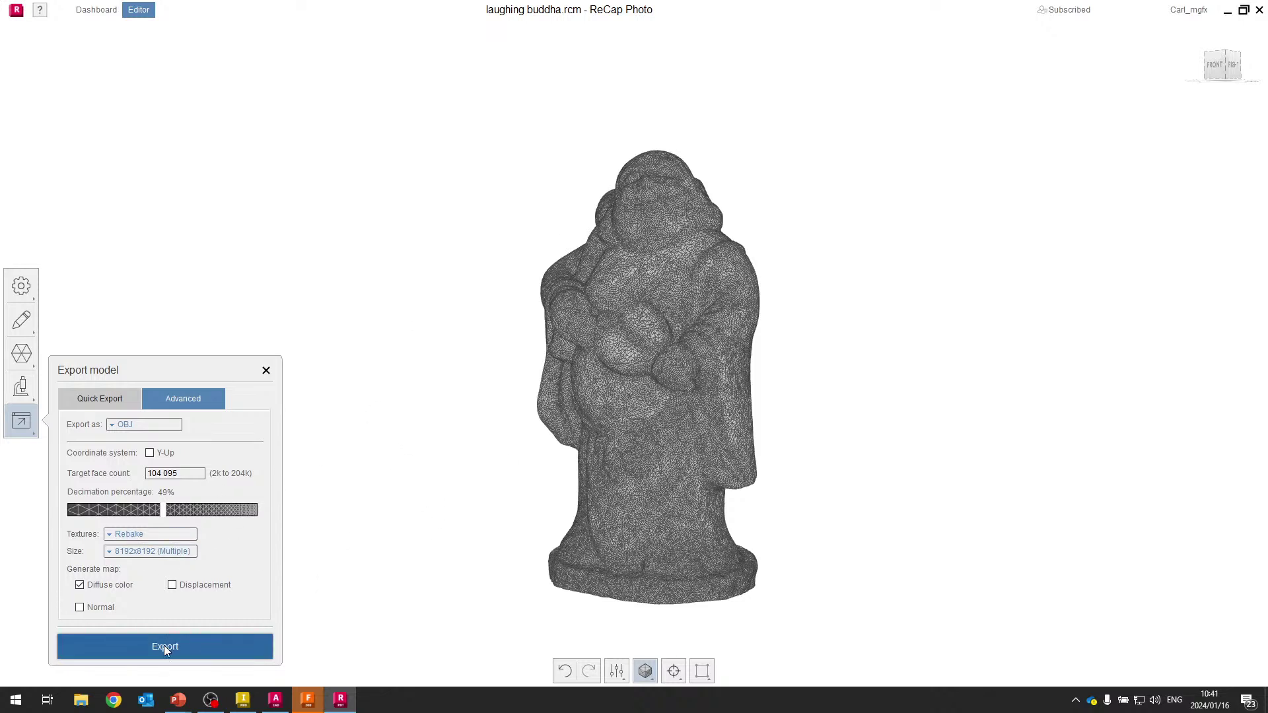
left_click(188, 644)
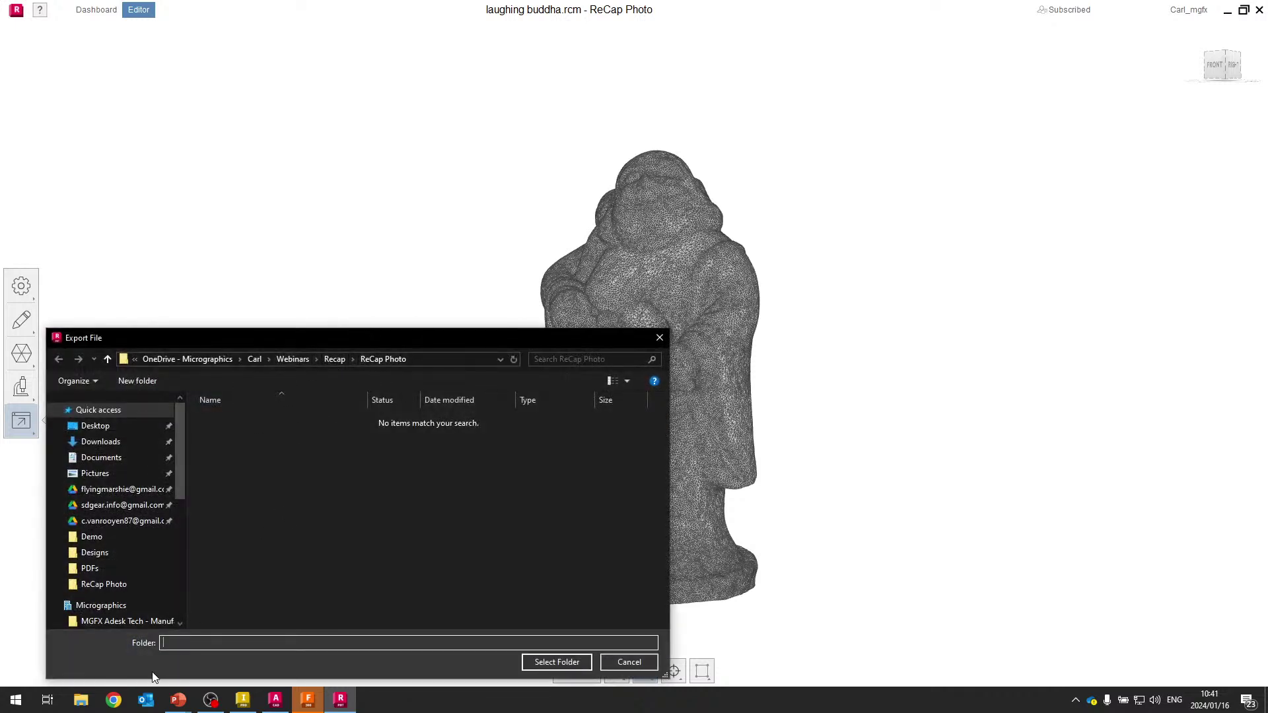
Try to export the model into a folder named Budha.
type("Budha")
left_click(574, 662)
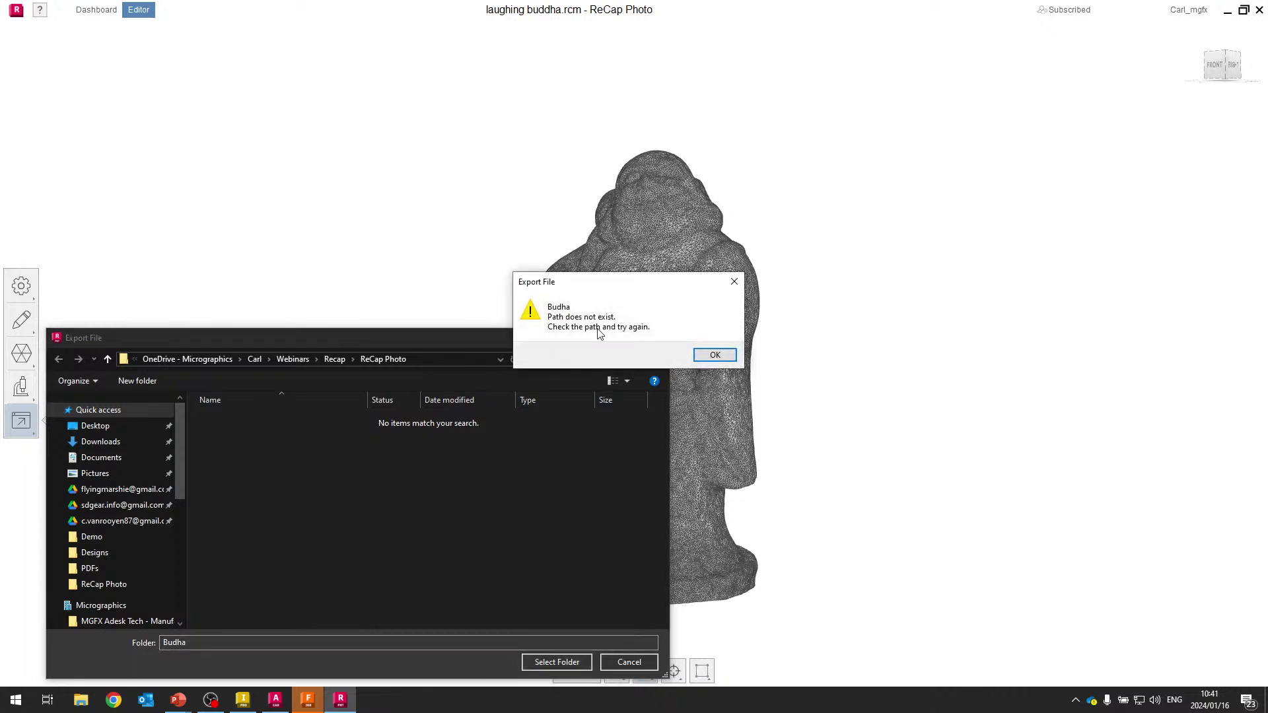
left_click(714, 355)
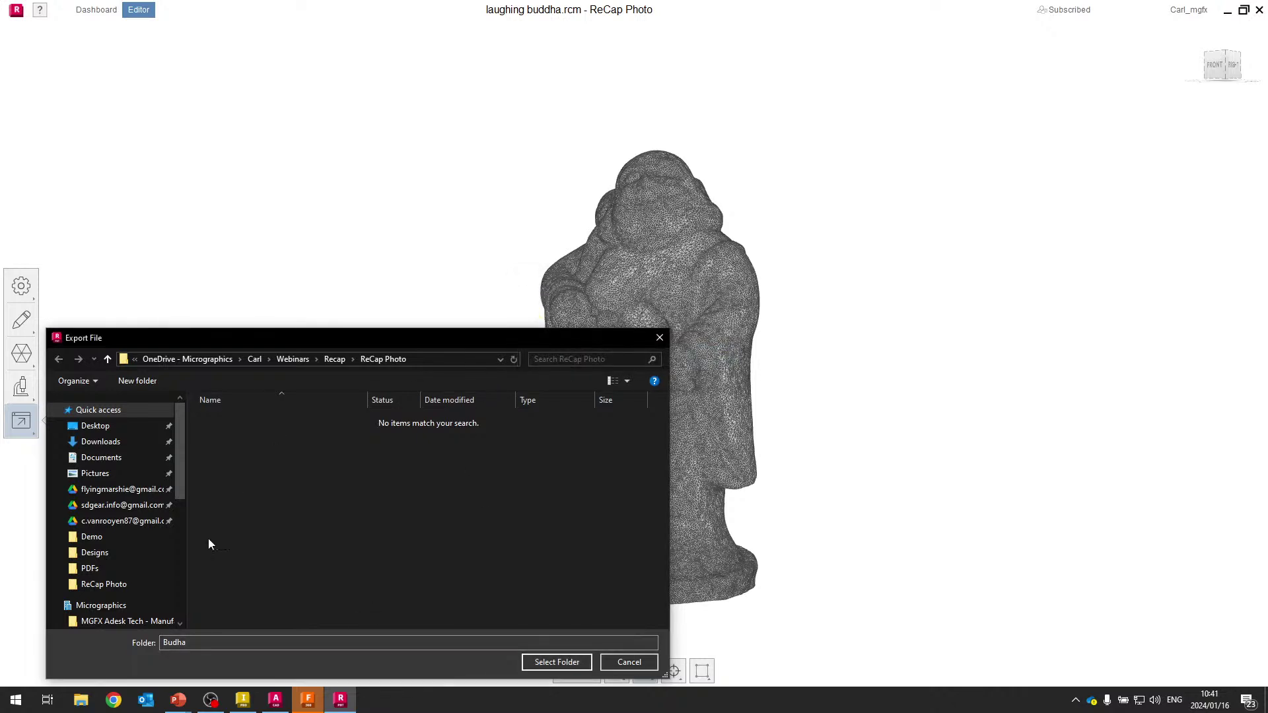
Clear the folder name and export the model into the current ReCap Photo folder.
double_click(207, 648)
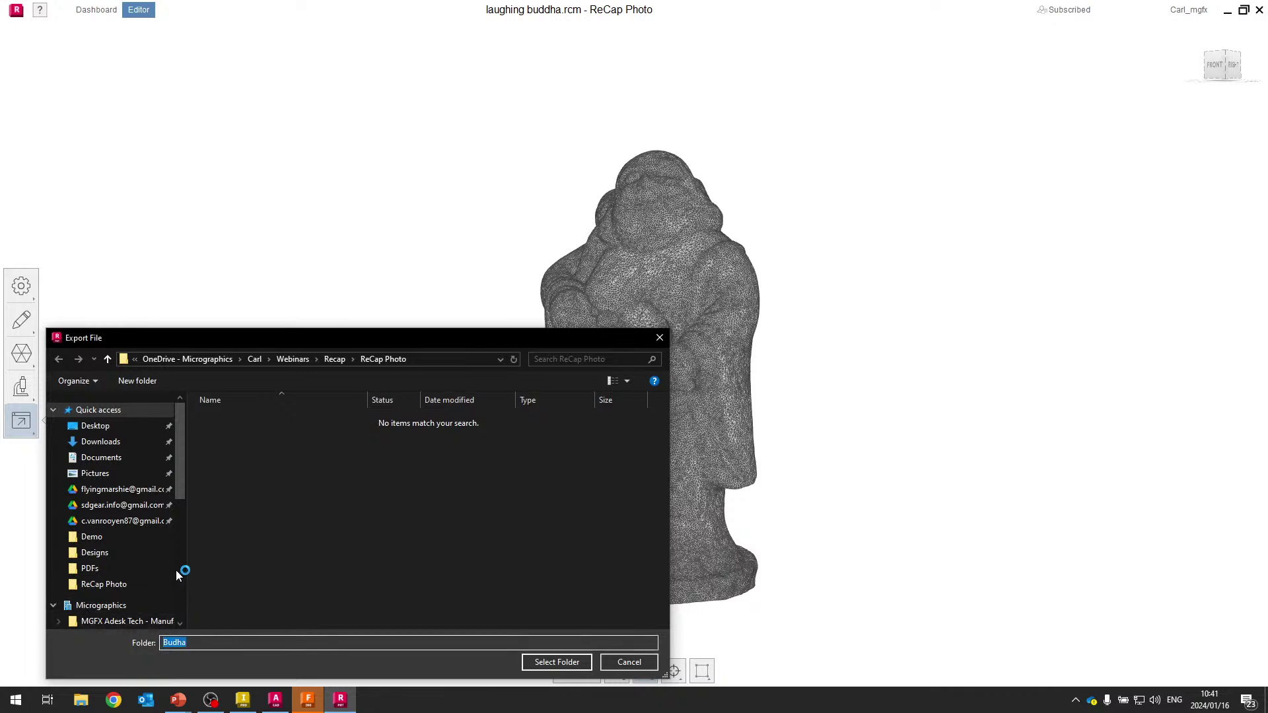
key("BackSpace")
left_click(556, 663)
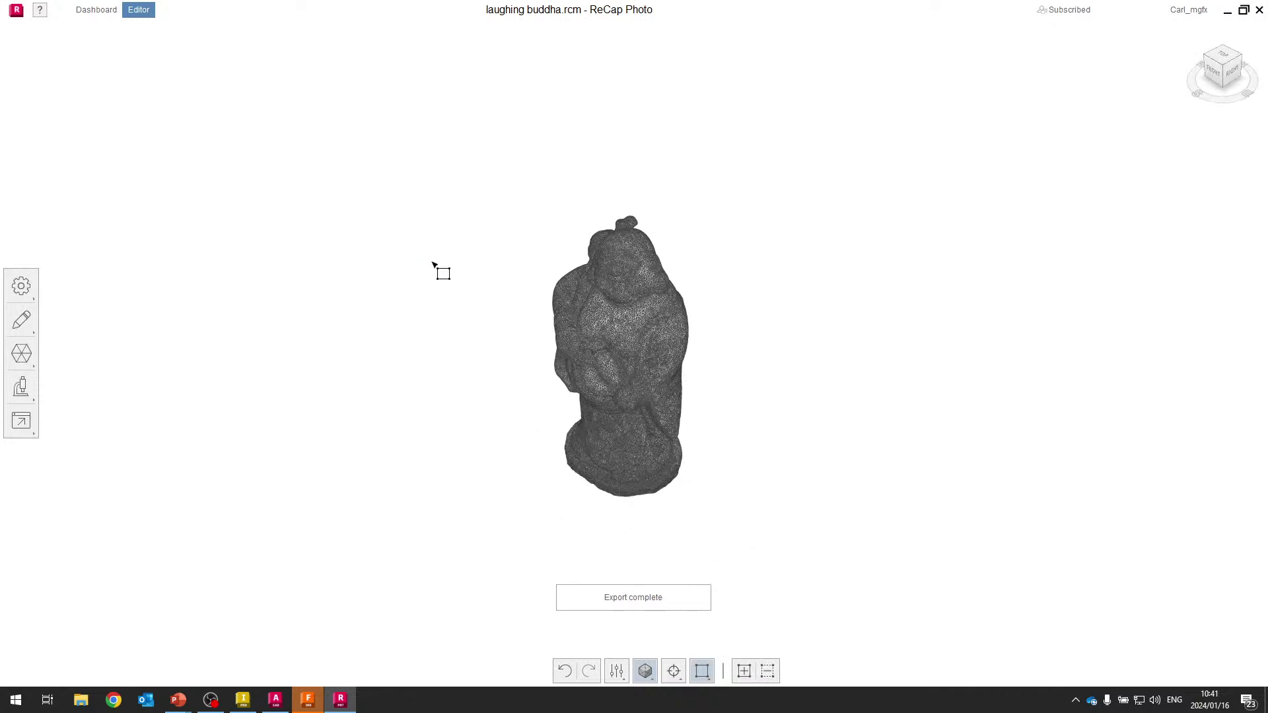
Turn the laughing buddha statue to face the front and switch its display from wireframe to textured.
middle_click_drag(639, 428, 737, 381, "shift")
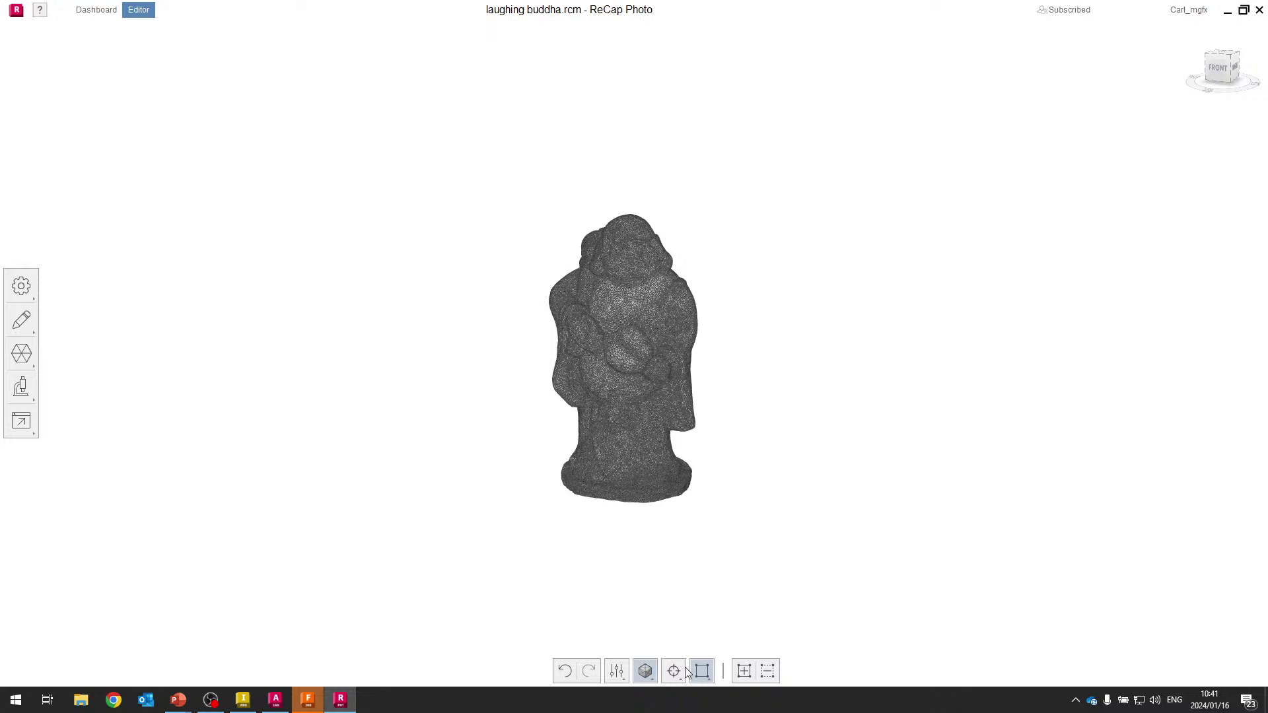
left_click(645, 671)
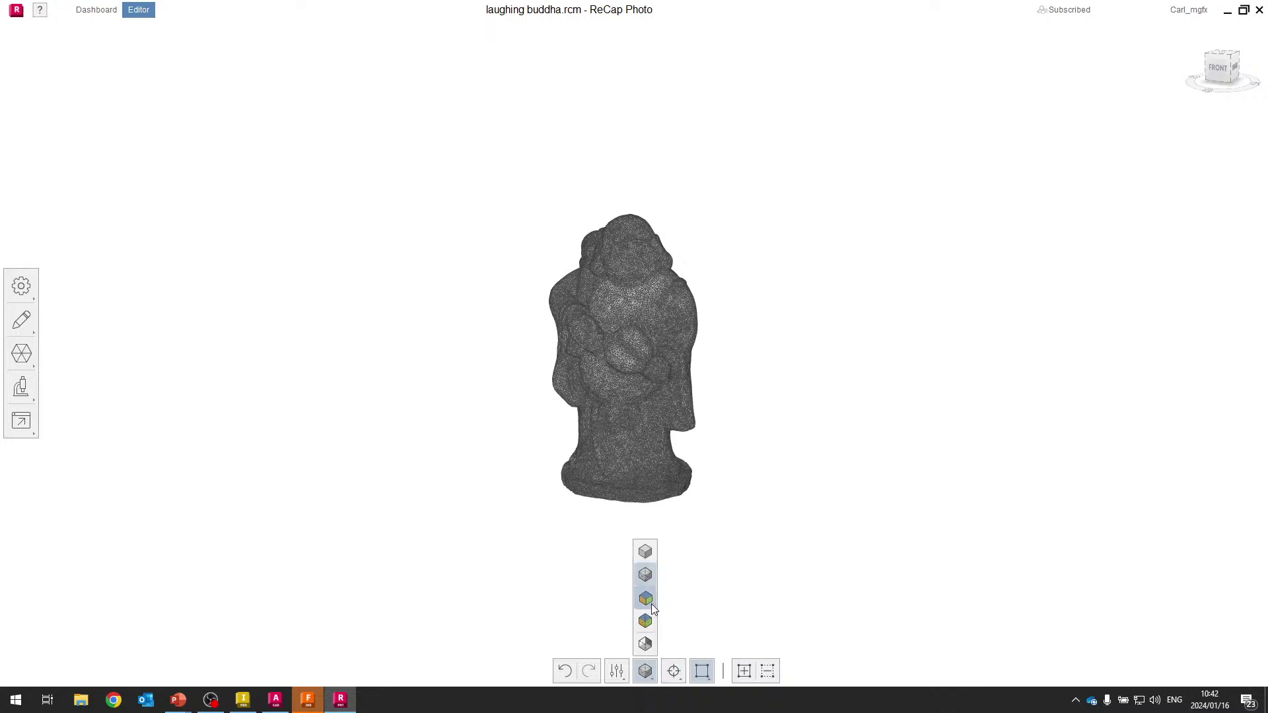
left_click(645, 598)
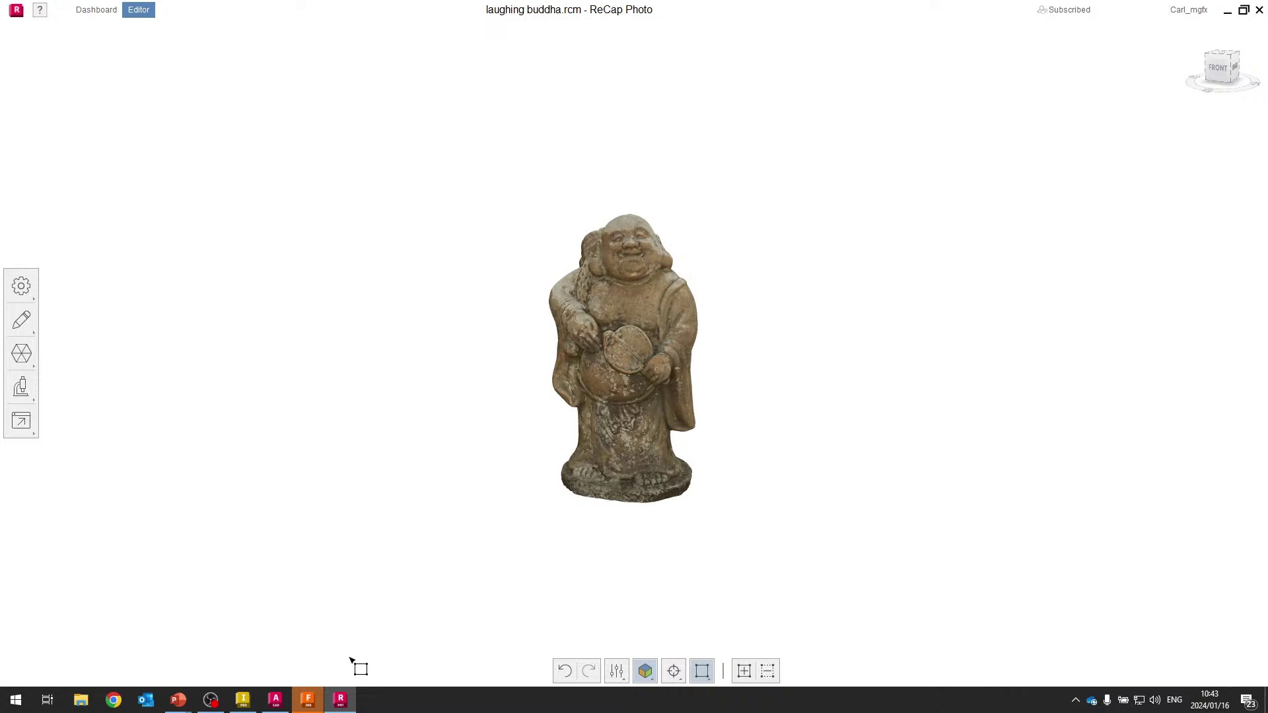
Open the XtremeSkatePark.rcm model from the local projects, discarding the changes to Laughing Buddha.rcm.
left_click(85, 15)
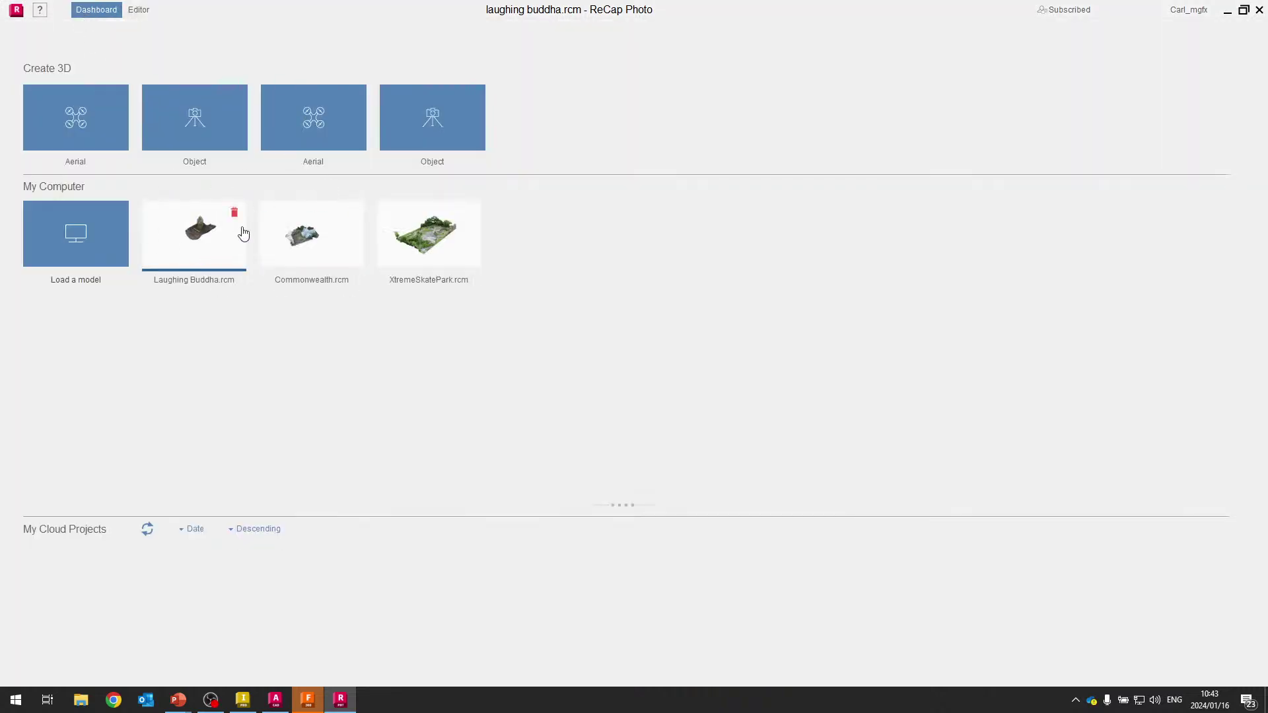
left_click(430, 245)
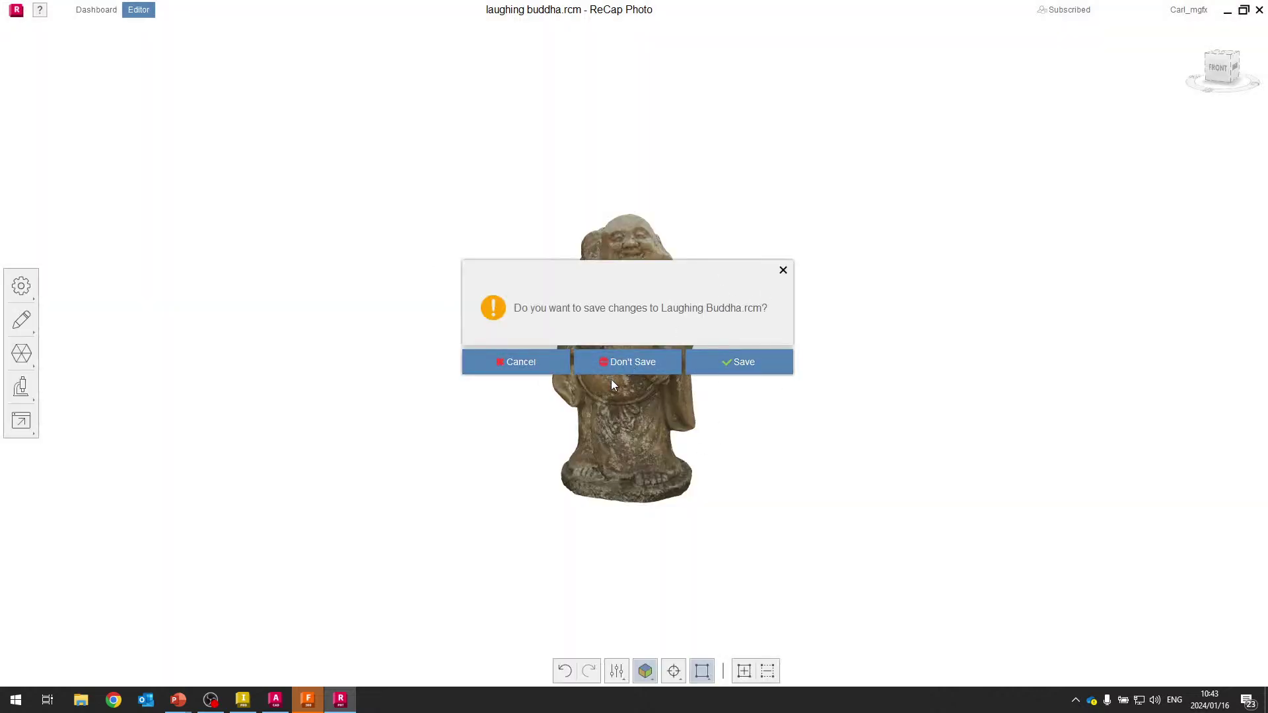
left_click(647, 368)
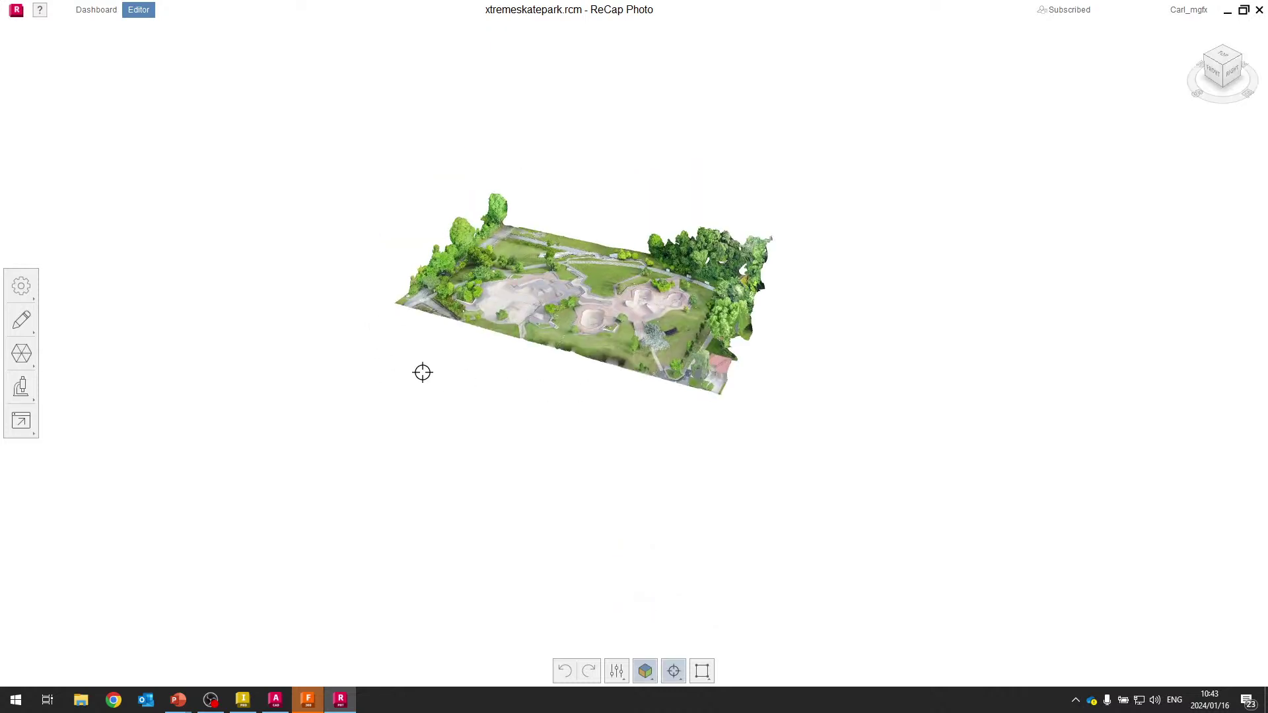
Inspect the skate park's mesh density in the Decimate tool and leave the tool without decimating.
scroll(558, 310, "up", 4)
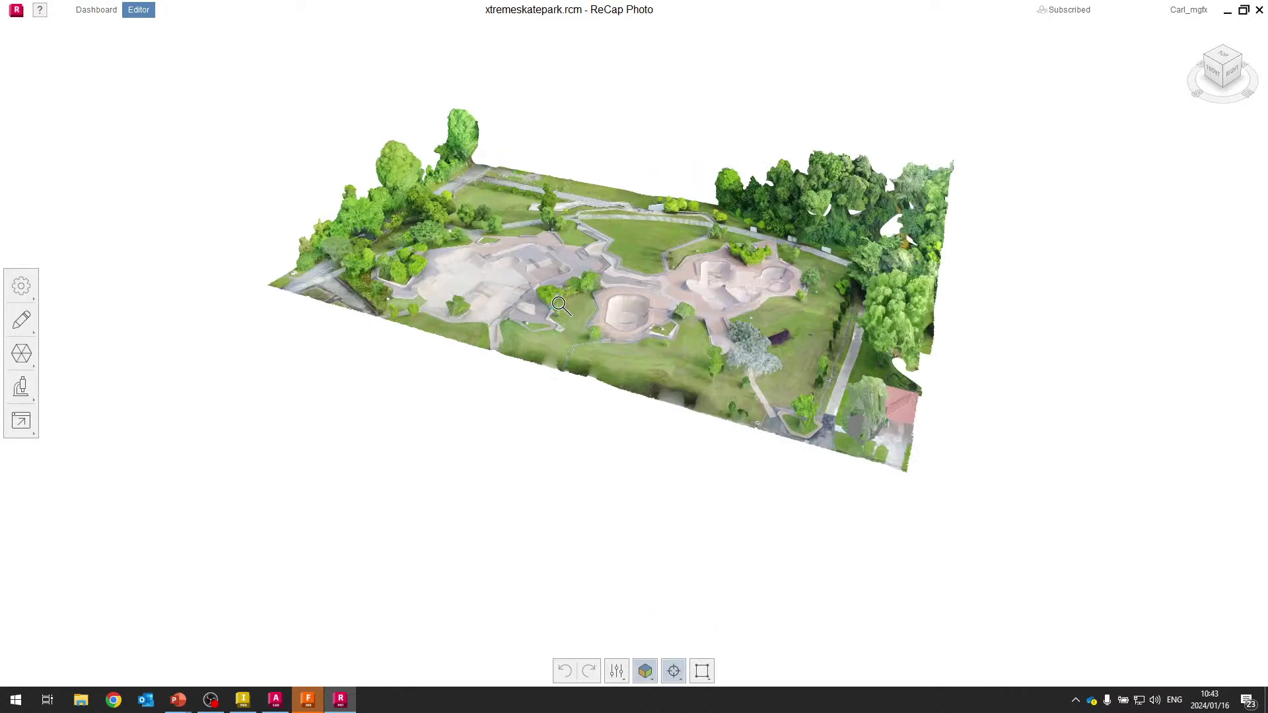
scroll(558, 304, "up", 3)
mouse_move(443, 305)
right_mouse_down()
mouse_move(746, 367)
mouse_move(913, 373)
mouse_move(644, 248)
right_mouse_up()
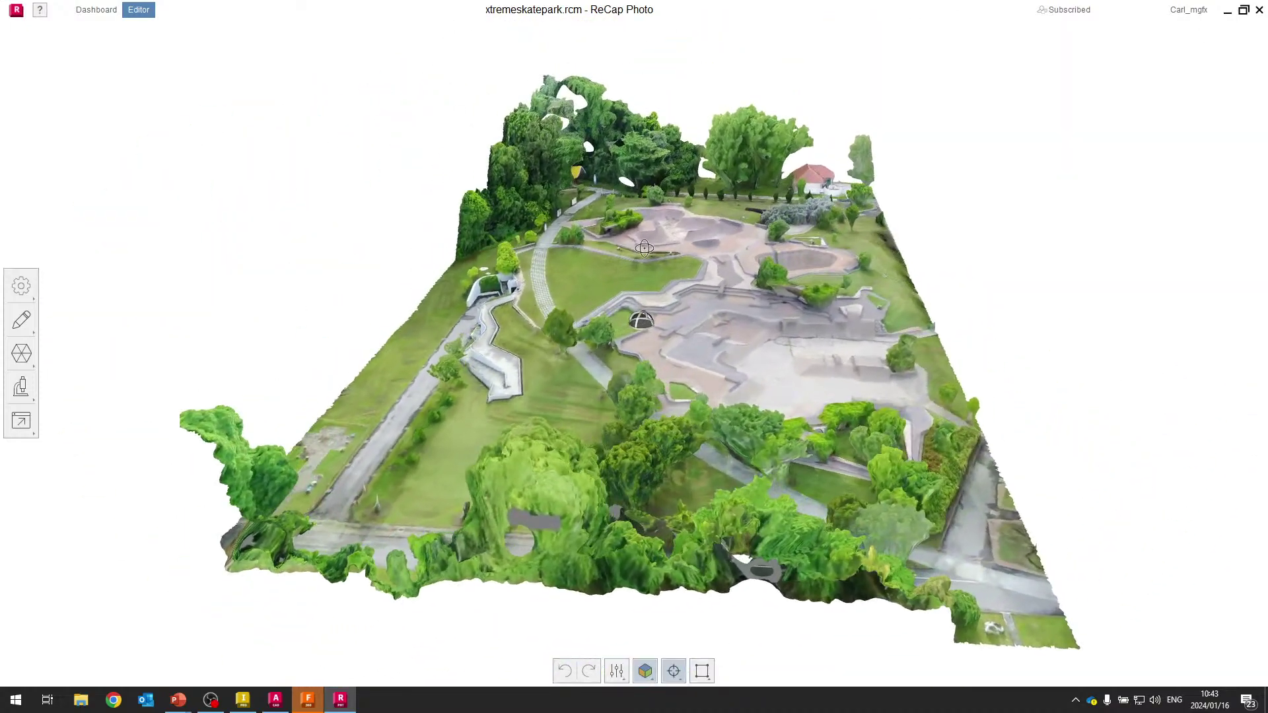
left_click(35, 394)
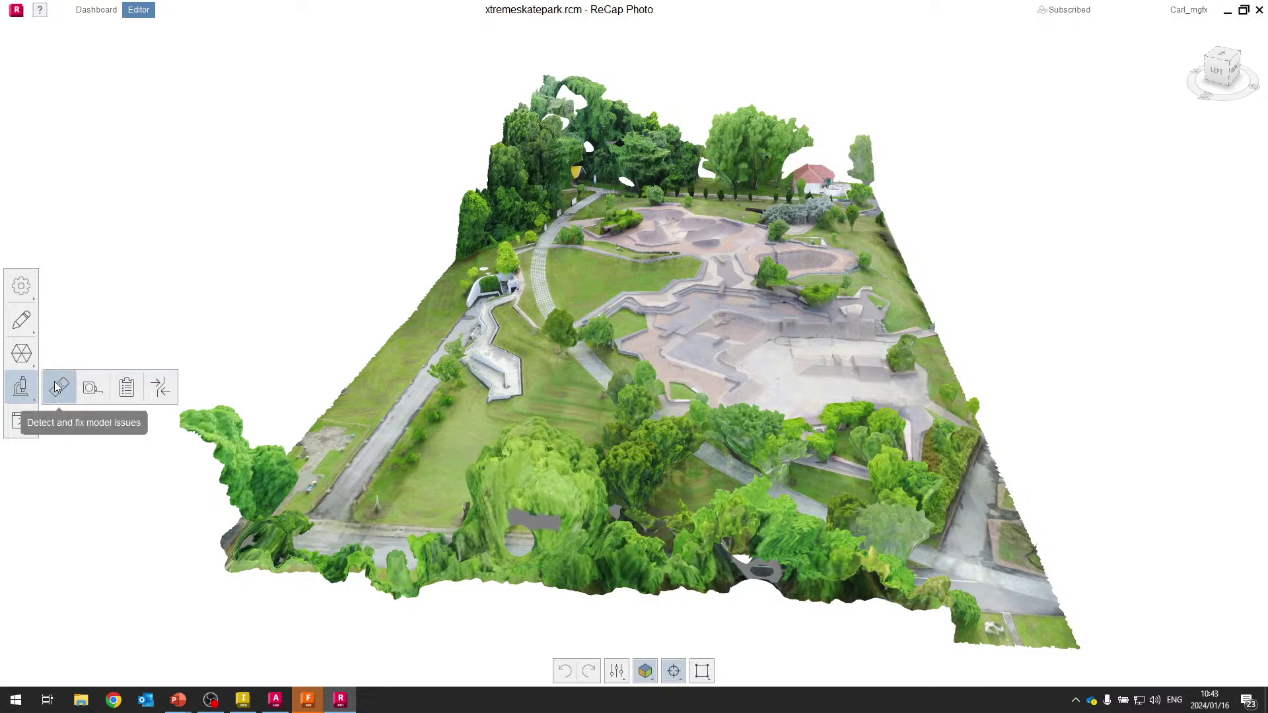
left_click(35, 362)
left_click(136, 354)
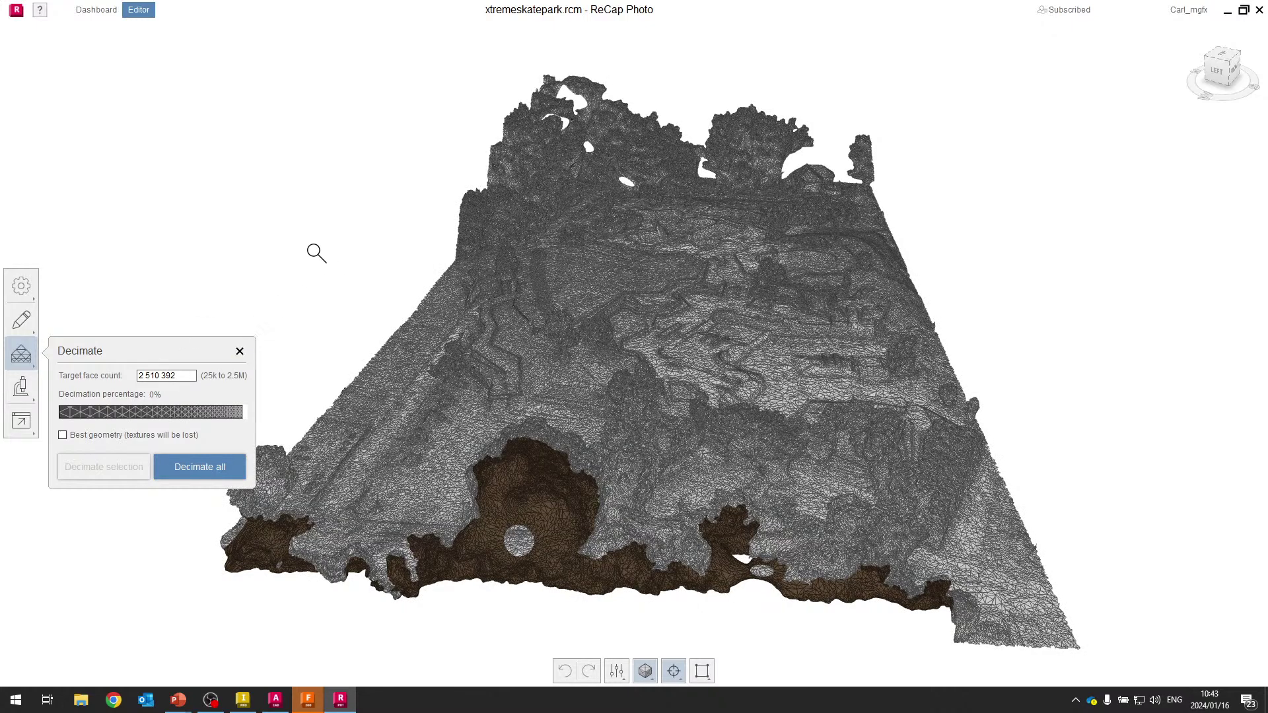
left_click_drag(336, 299, 387, 334)
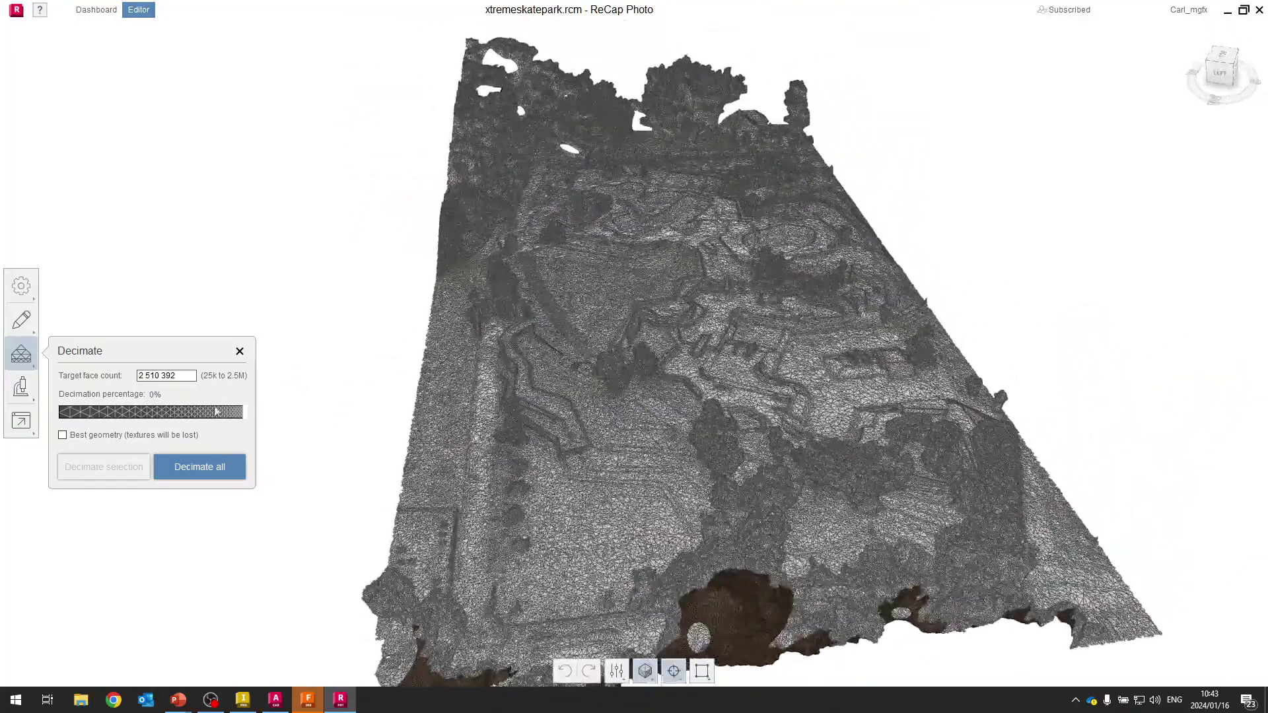
left_click(240, 350)
Examine the textured skate park's bowls, walkways and central lawn up close and from a wider angle.
scroll(726, 248, "up", 5)
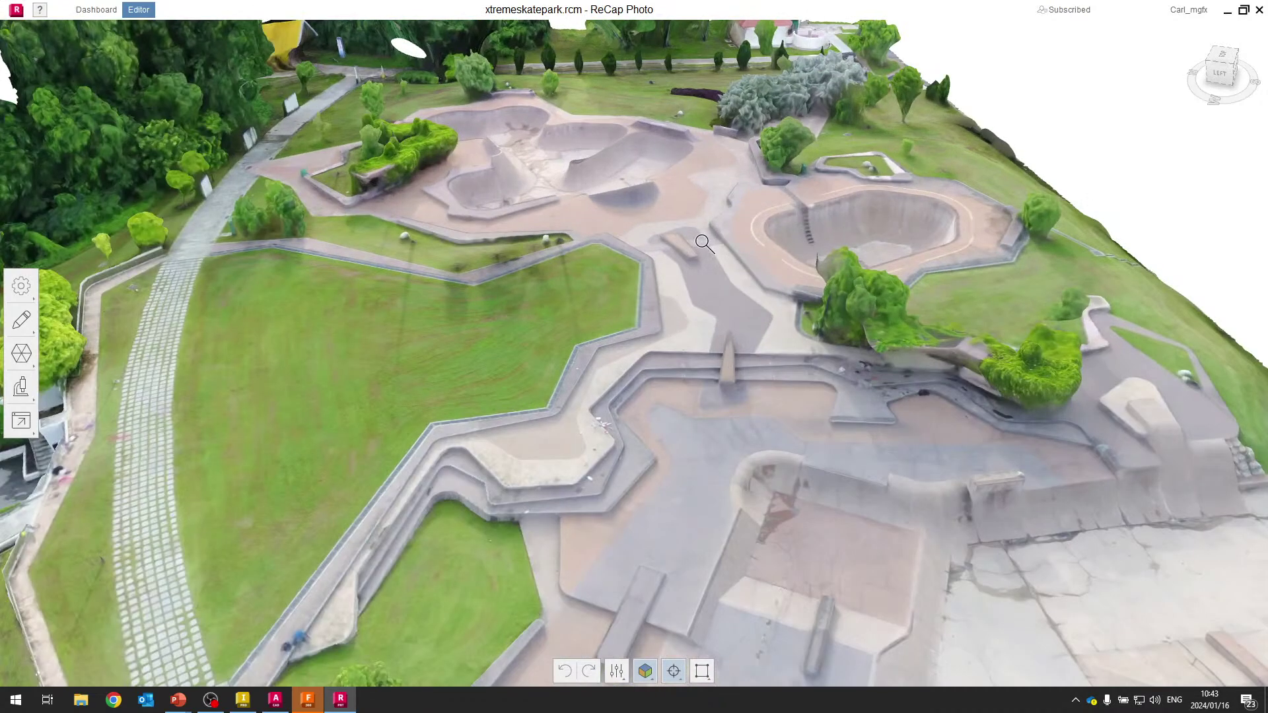
scroll(600, 282, "up", 1)
scroll(499, 316, "up", 3)
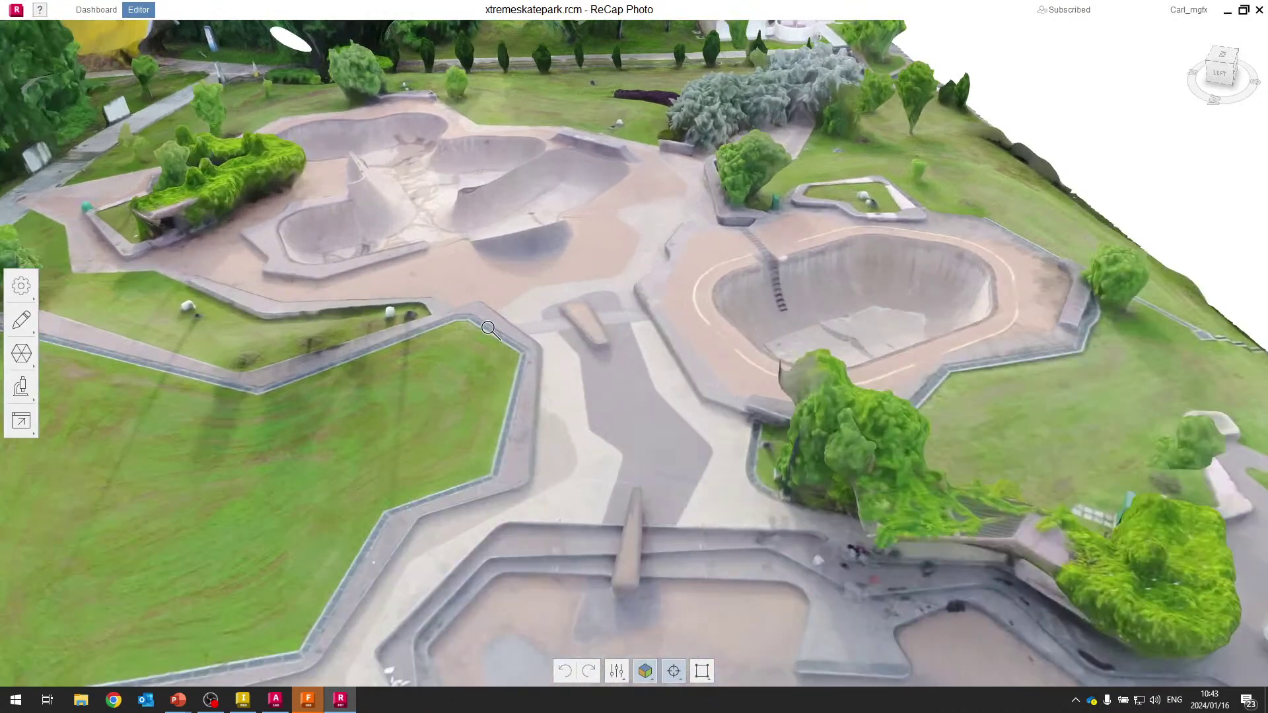
scroll(462, 299, "down", 3)
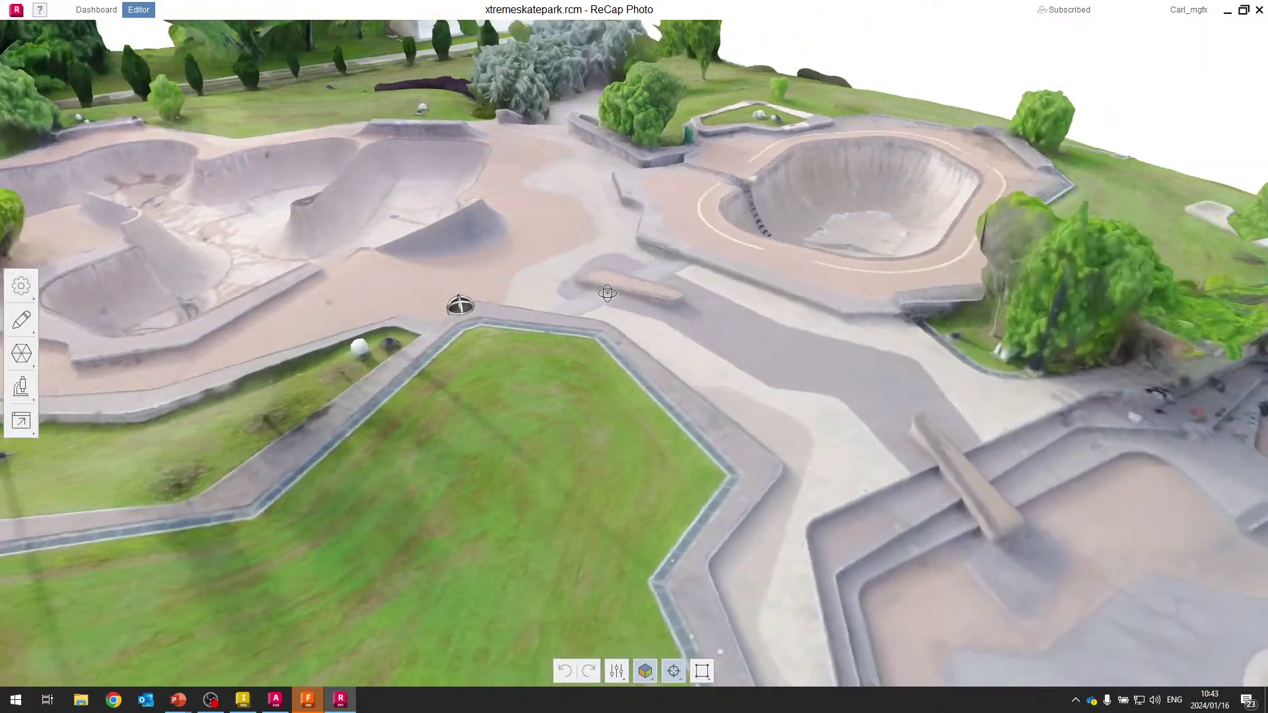
left_click_drag(462, 299, 754, 278)
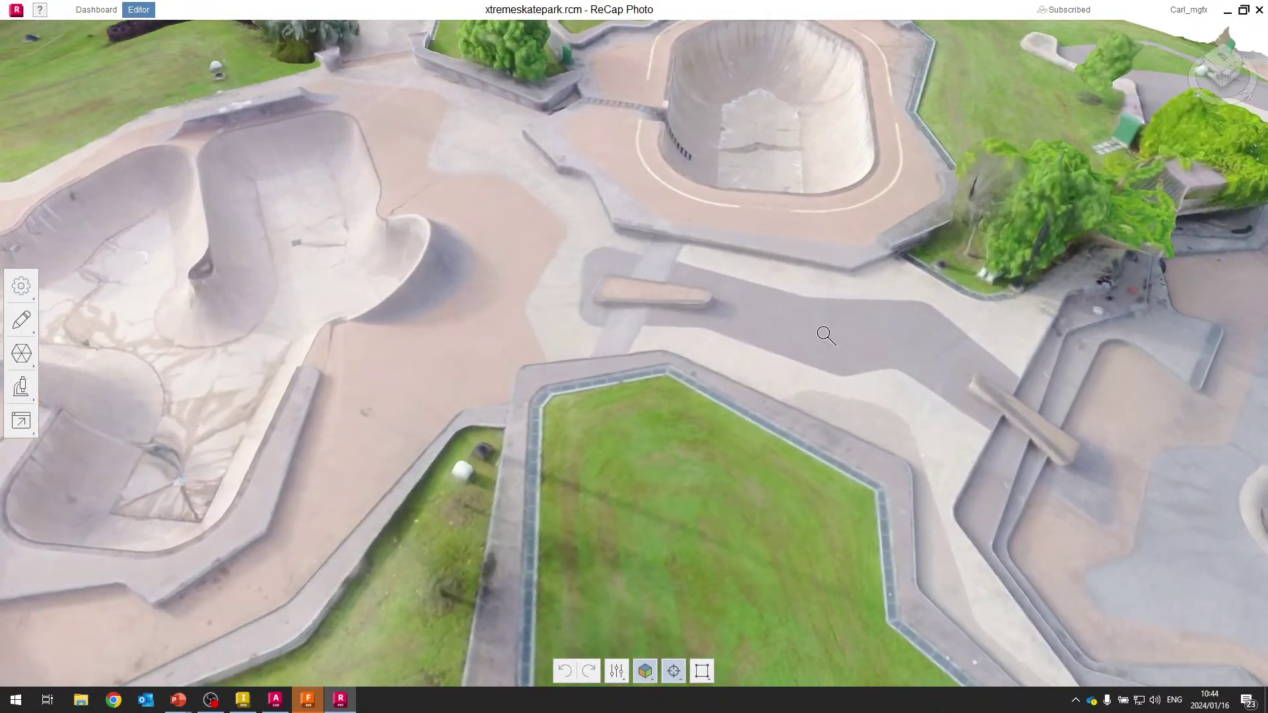
left_click_drag(823, 331, 648, 257)
scroll(658, 262, "down", 3)
scroll(660, 263, "down", 3)
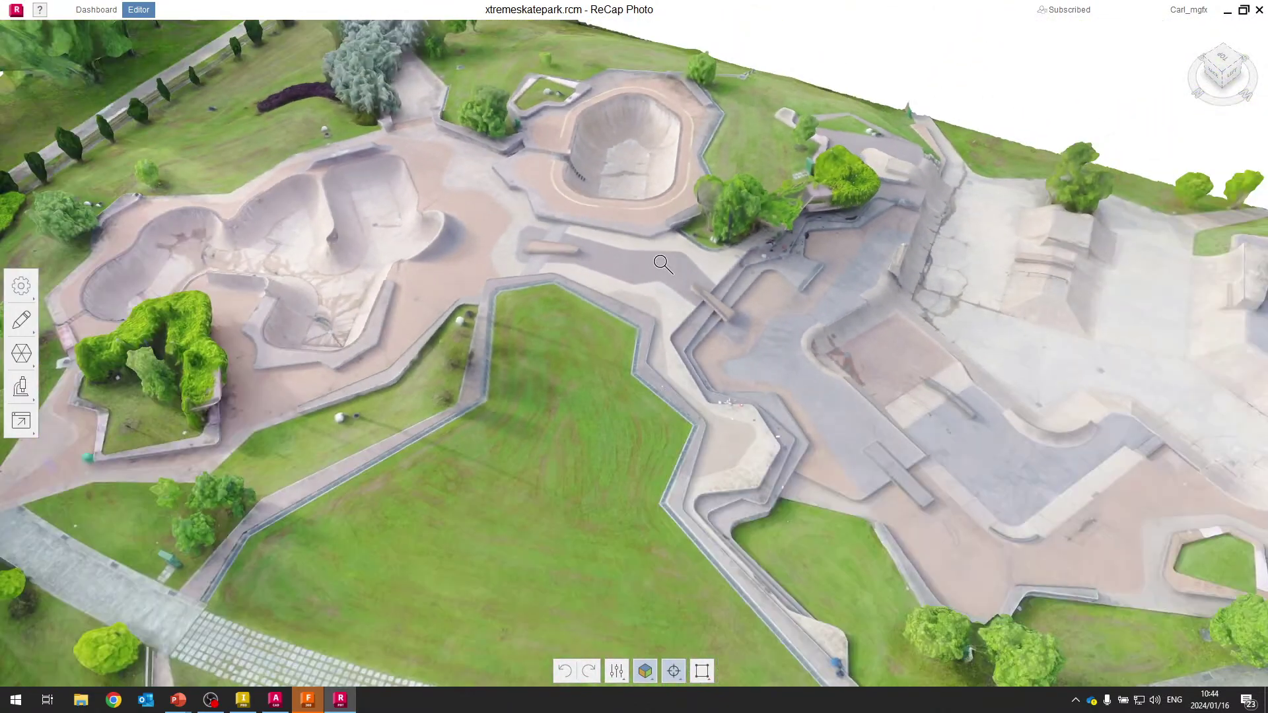
scroll(572, 383, "down", 5)
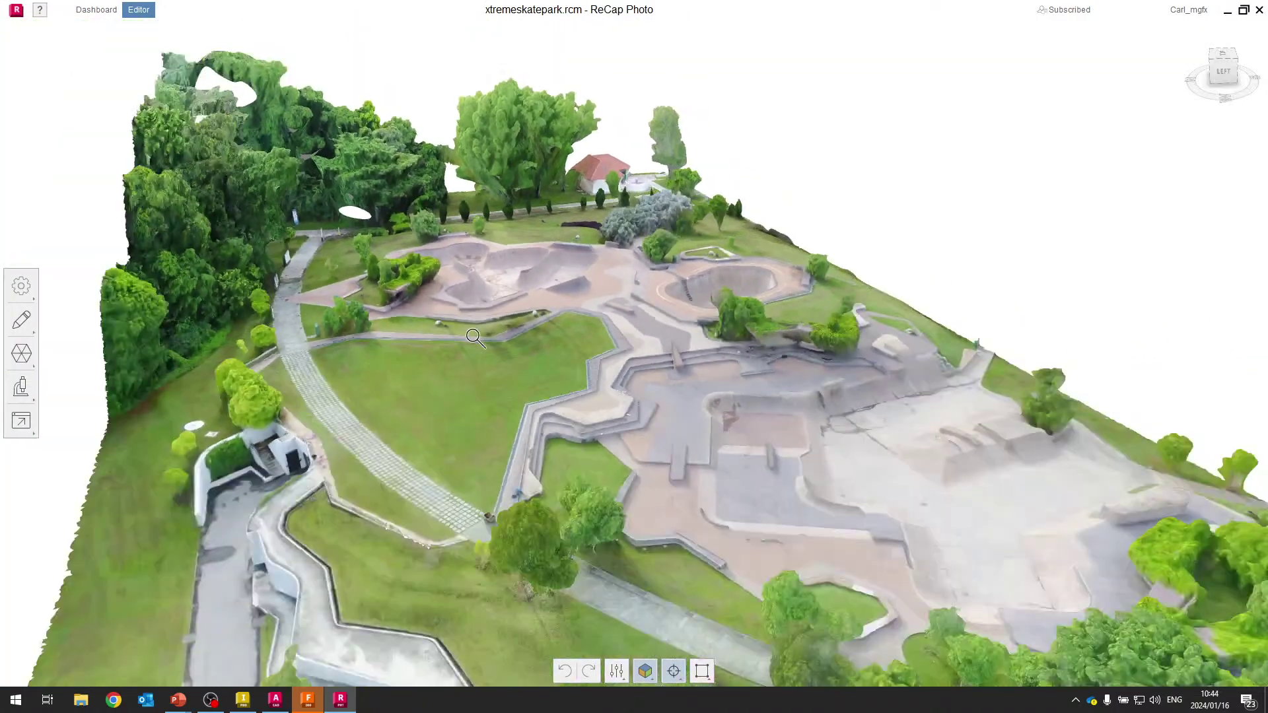
left_click_drag(475, 338, 660, 393)
Examine the concrete steps and the sloping ledge beside the lawn close to ground level.
scroll(618, 389, "up", 3)
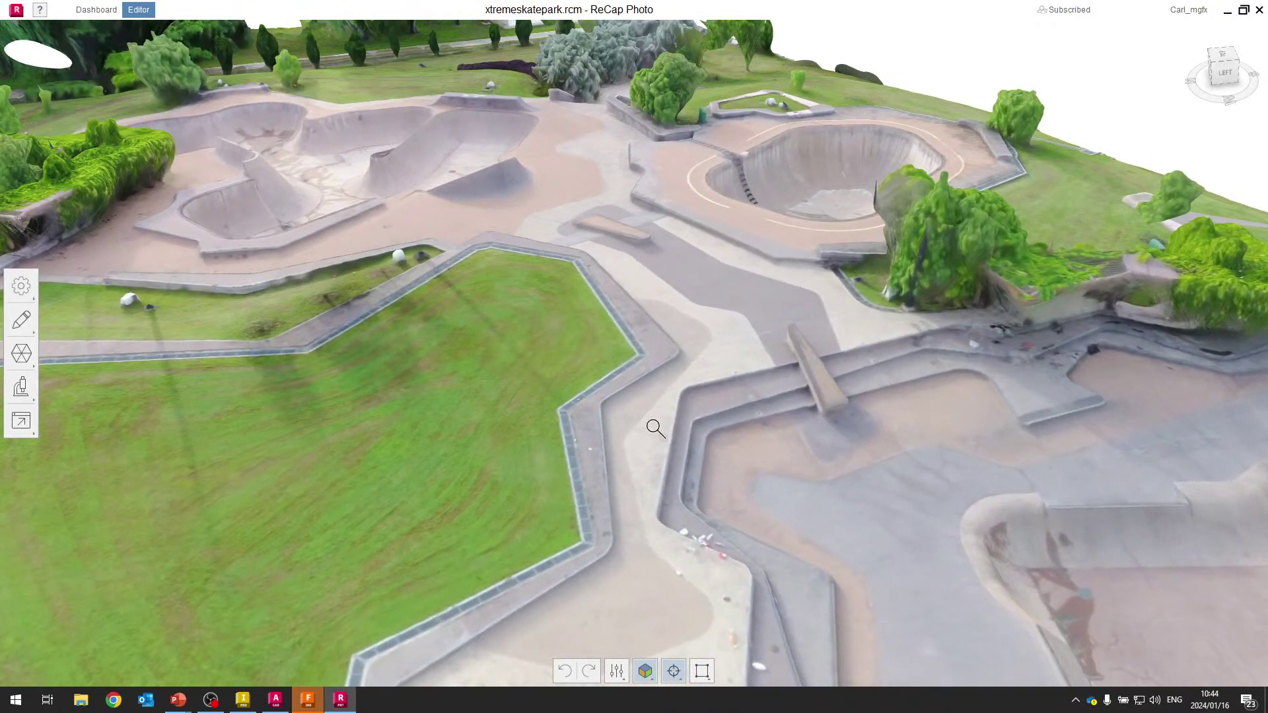
scroll(653, 416, "up", 5)
mouse_move(620, 345)
left_mouse_down()
mouse_move(624, 320)
mouse_move(667, 320)
mouse_move(795, 352)
left_mouse_up()
scroll(887, 431, "up", 2)
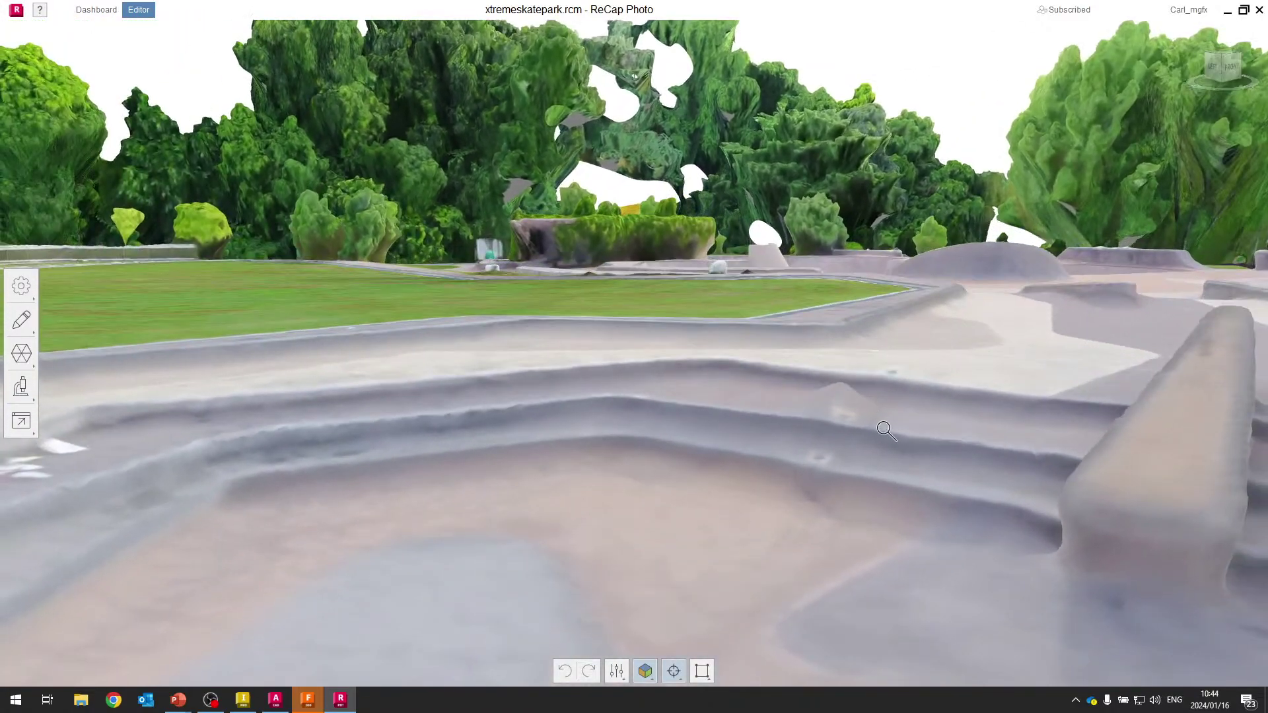
left_click_drag(877, 385, 660, 405)
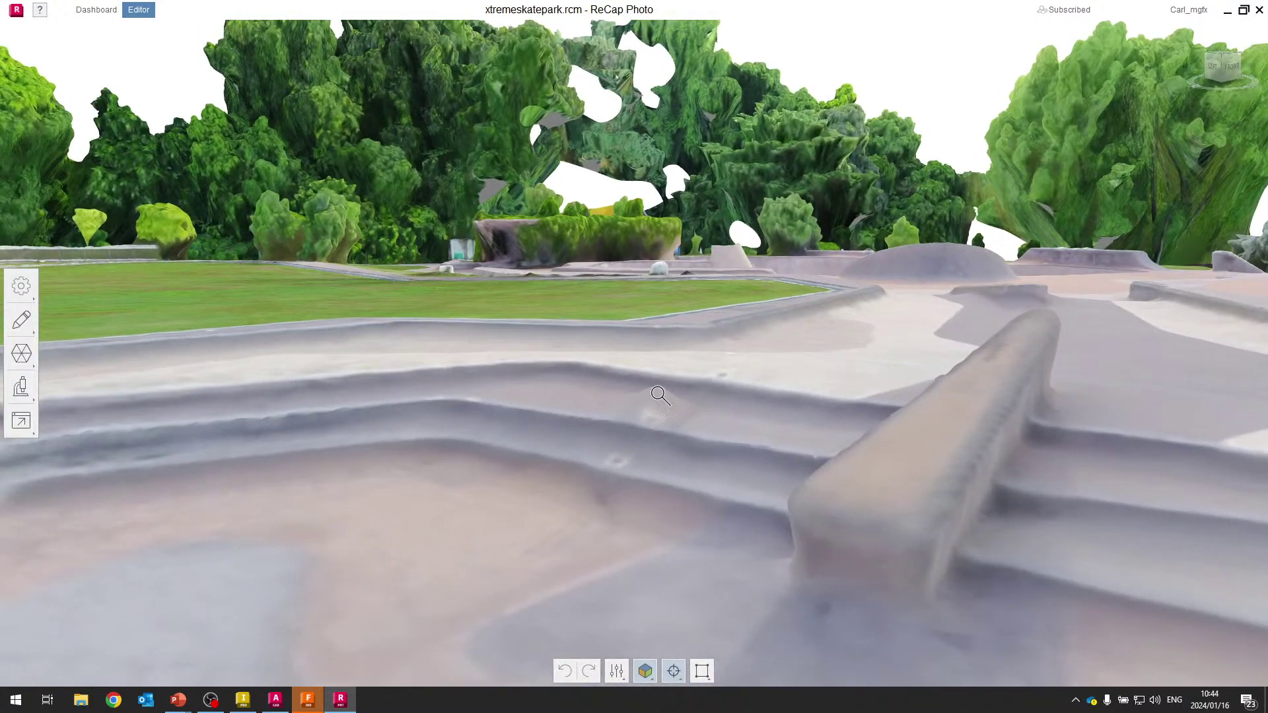
scroll(645, 435, "up", 2)
scroll(645, 436, "up", 3)
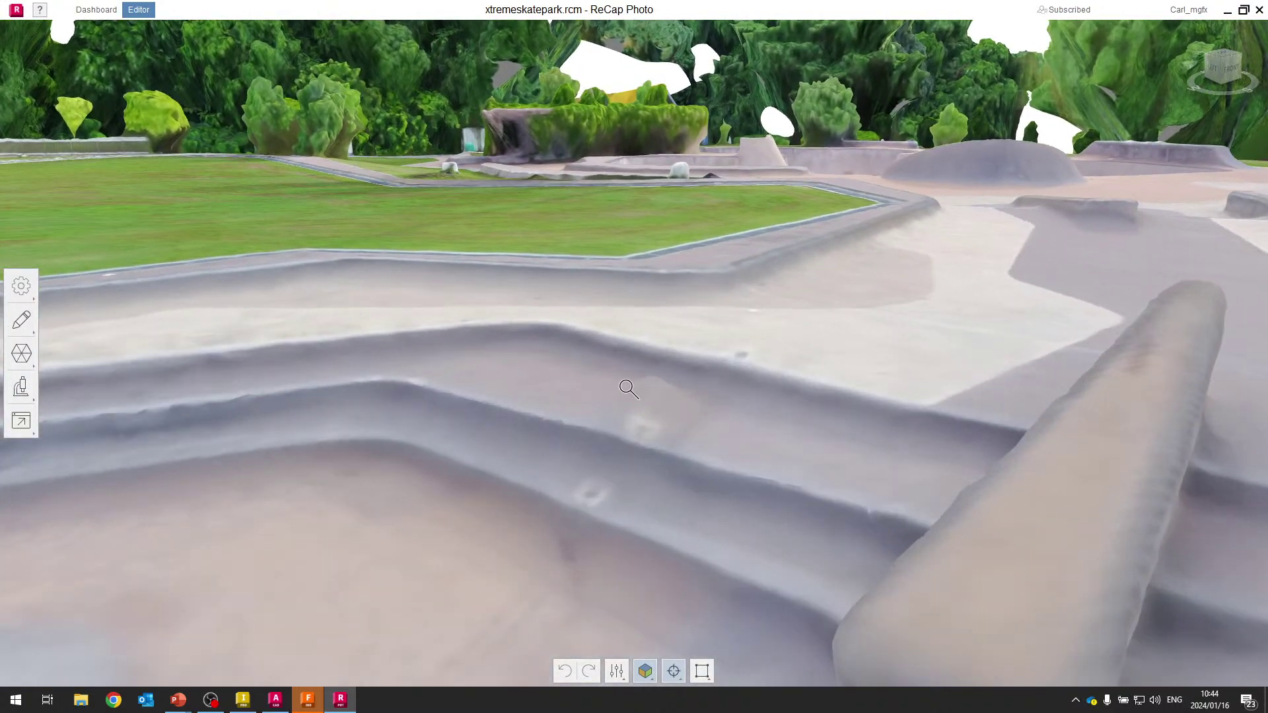
scroll(629, 389, "down", 4)
Examine the skate park from above around the lawn and bowls, and look again at the ledge on the steps.
middle_click_drag(912, 257, 678, 467)
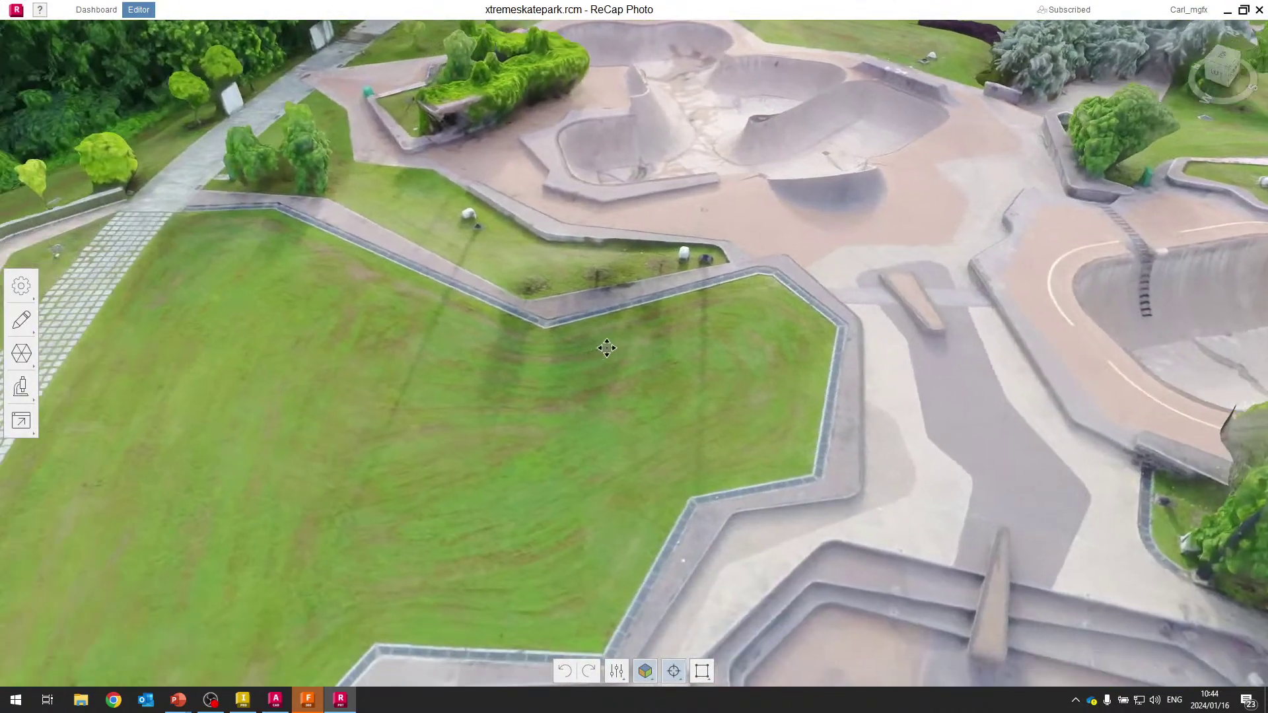
scroll(465, 330, "down", 4)
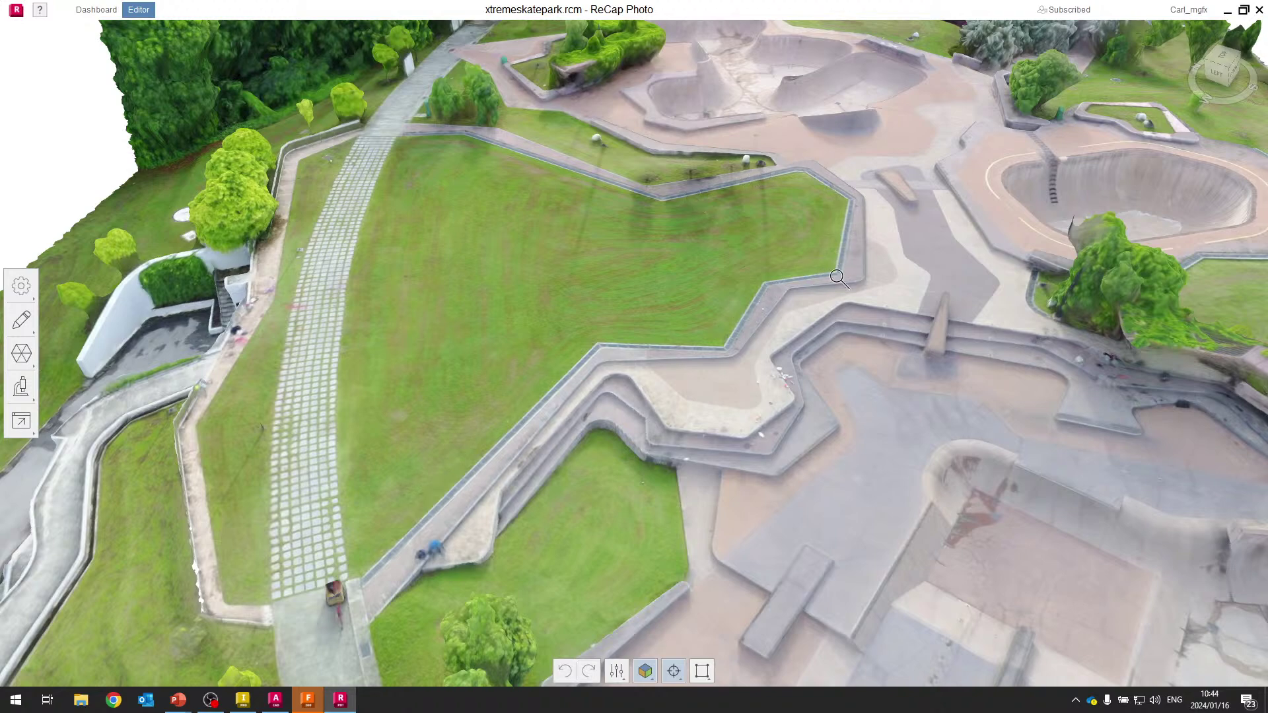
left_click_drag(731, 324, 788, 360)
middle_click_drag(788, 360, 632, 223)
mouse_move(632, 222)
left_mouse_down()
mouse_move(507, 338)
mouse_move(365, 221)
left_mouse_up()
scroll(503, 250, "down", 5)
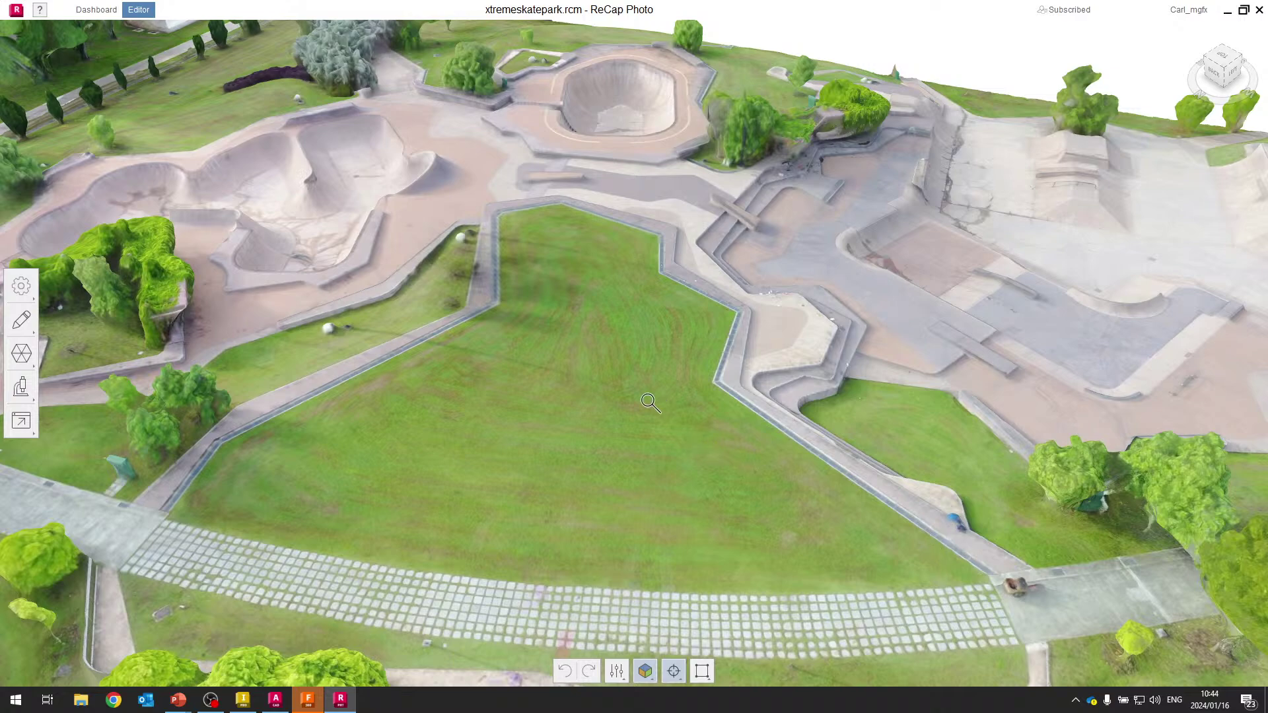
left_click_drag(424, 282, 716, 391)
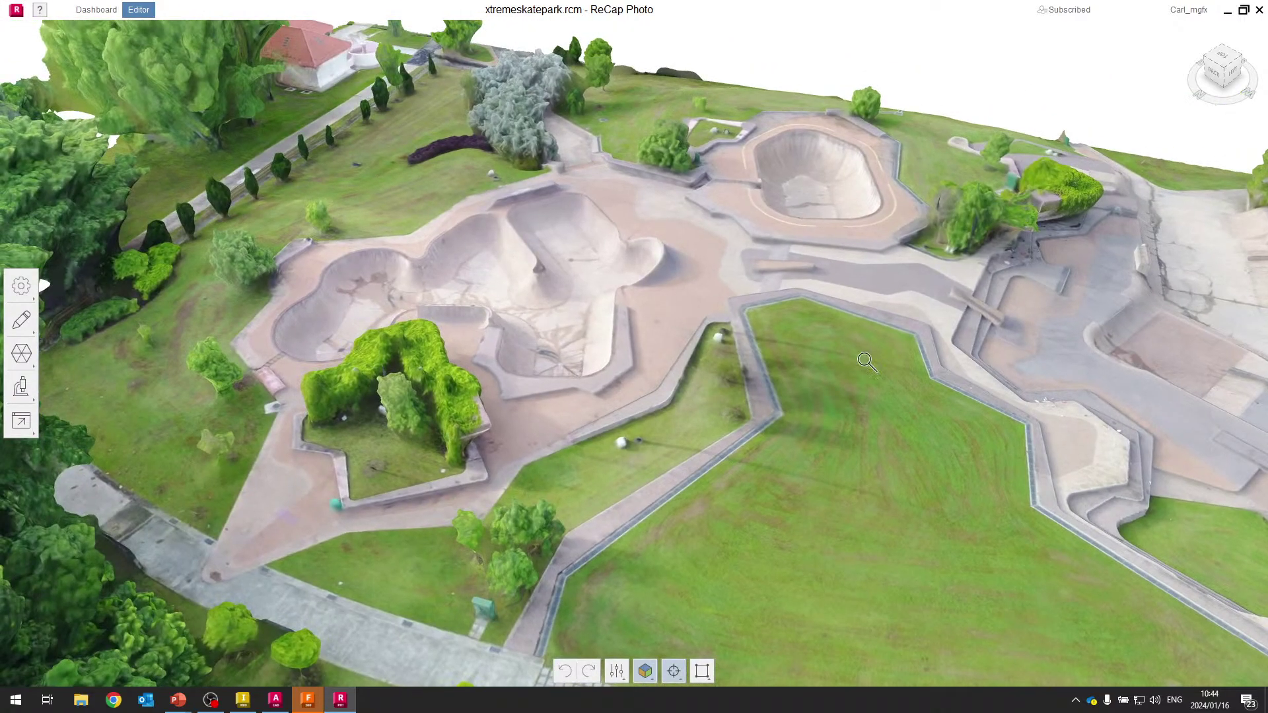
left_click_drag(868, 362, 910, 418)
scroll(662, 323, "up", 5)
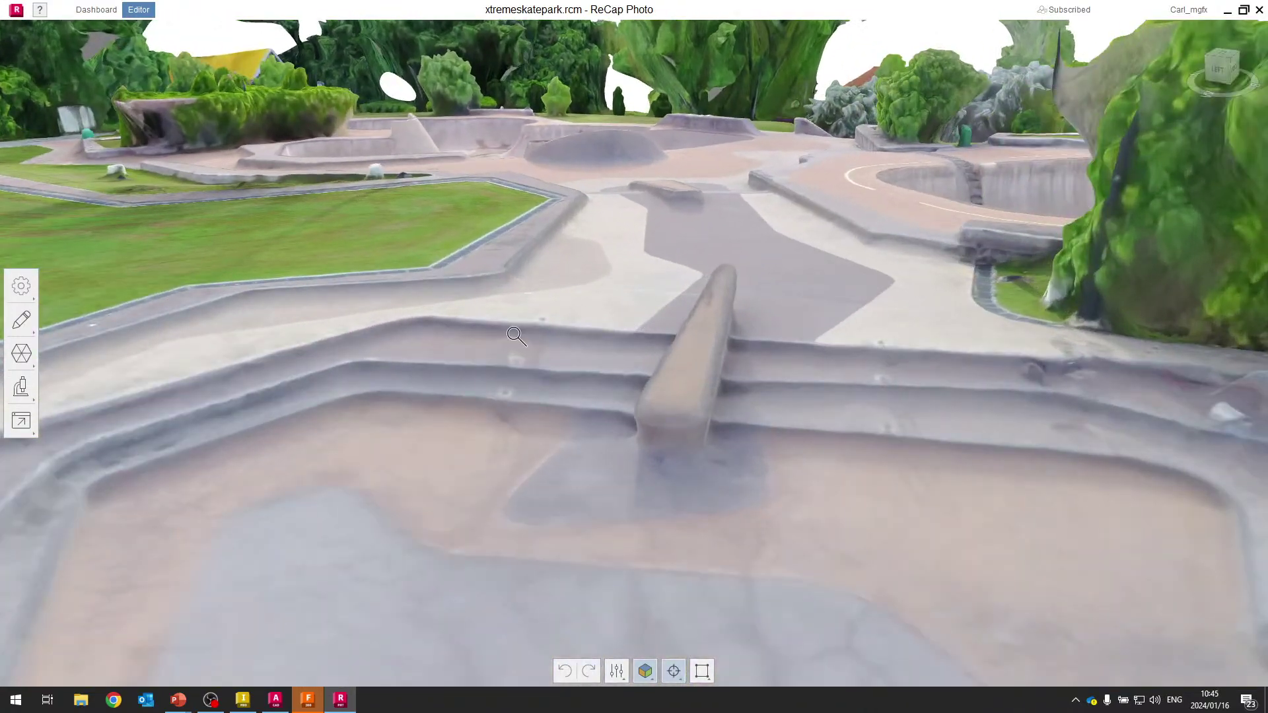
scroll(619, 337, "down", 8)
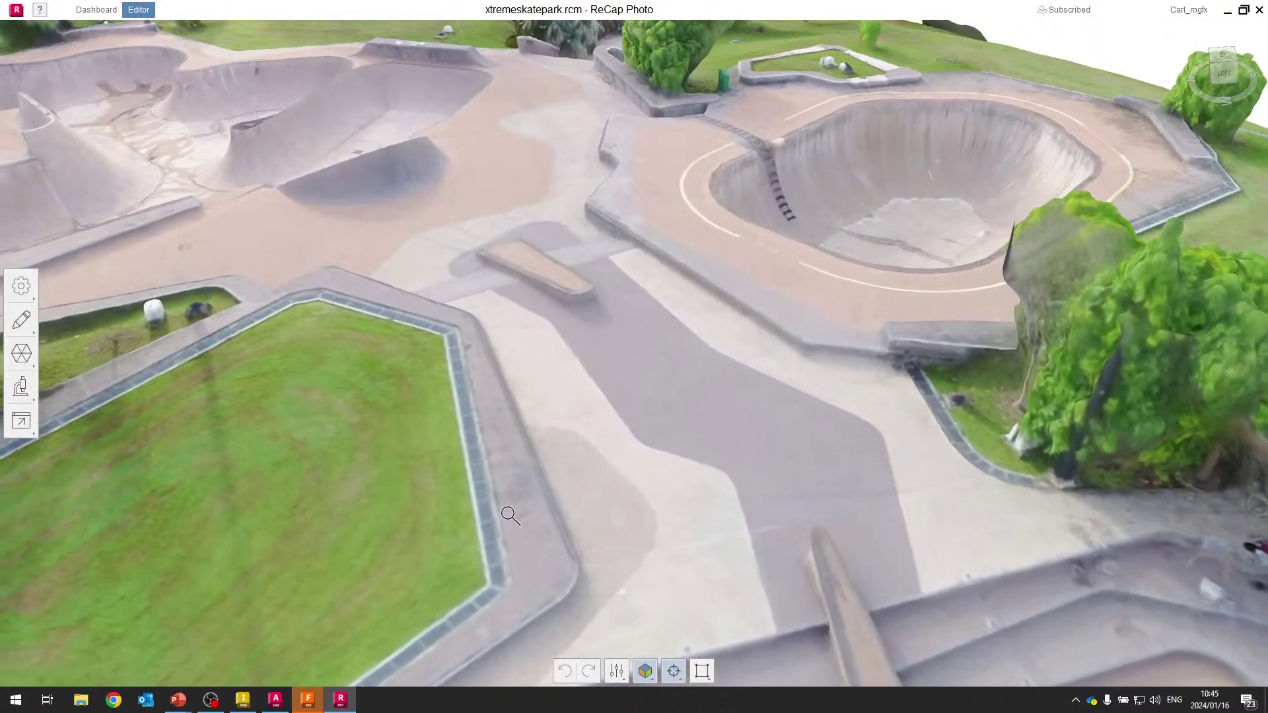
scroll(484, 300, "up", 4)
middle_click_drag(484, 218, 724, 533)
scroll(724, 532, "down", 6)
middle_click_drag(425, 410, 660, 149)
scroll(654, 183, "down", 6)
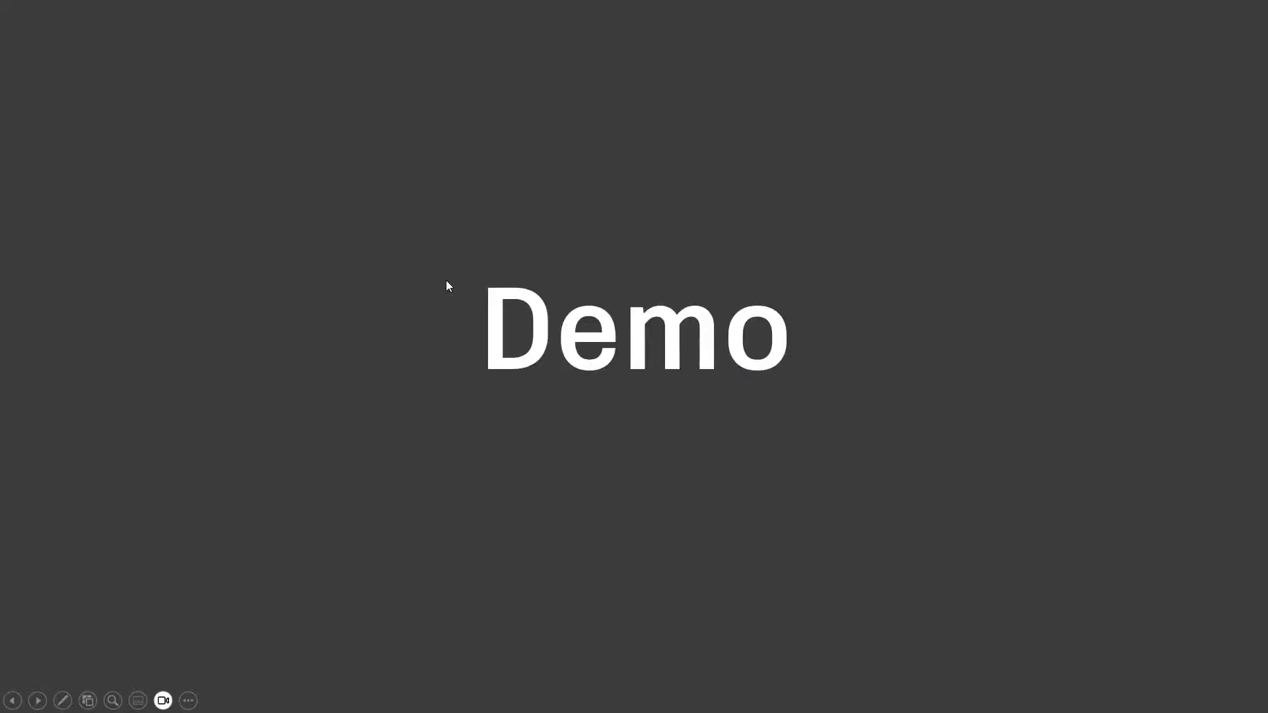
left_click(524, 498)
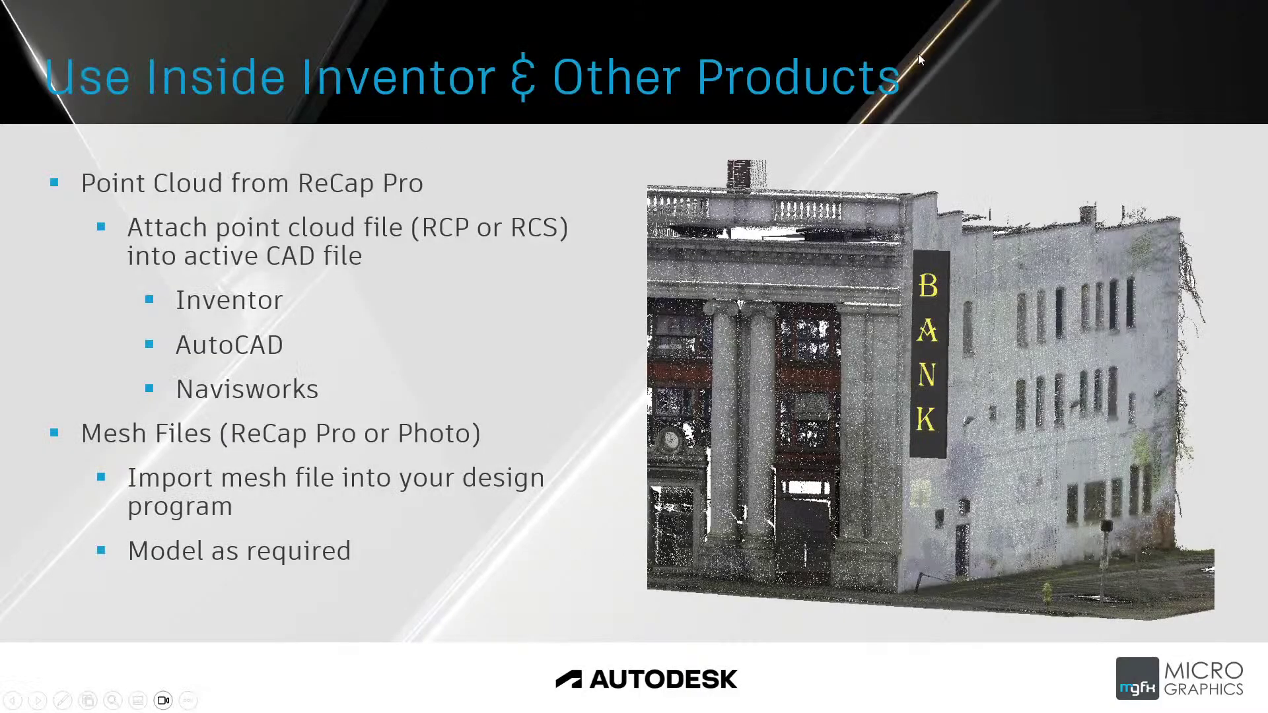
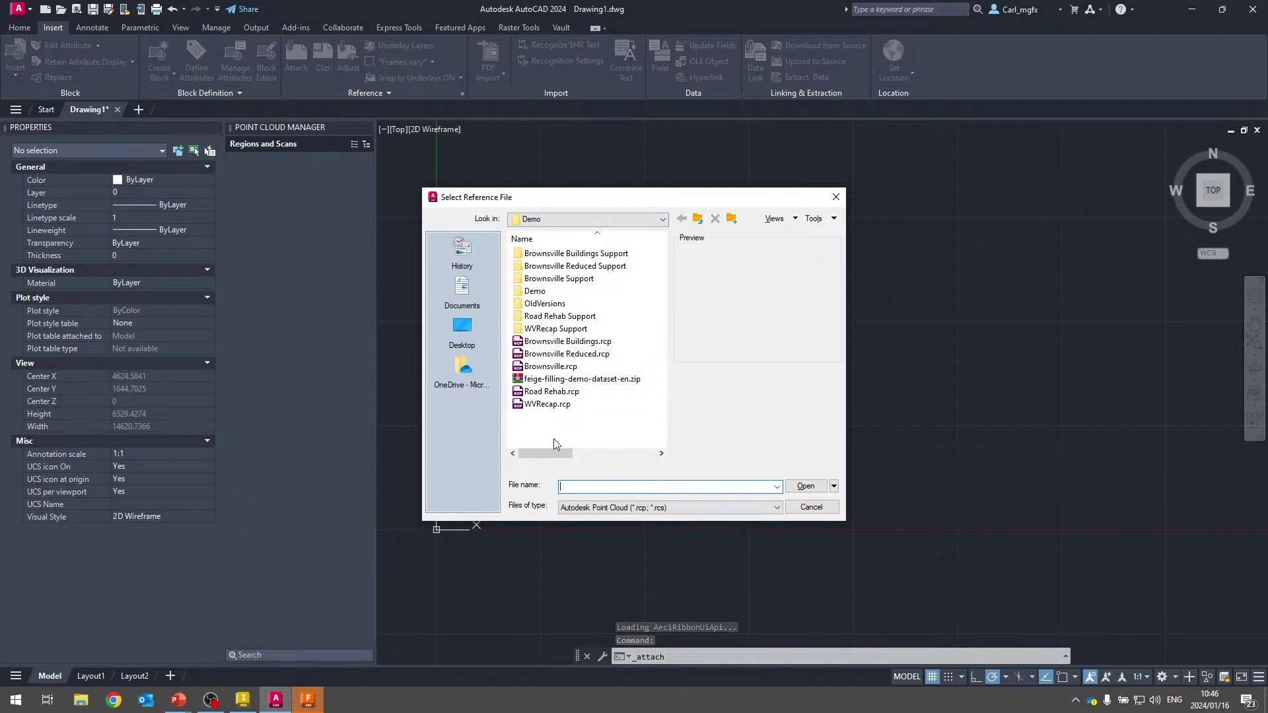
In AutoCAD, filter the reference files to Autodesk Point Cloud and choose Brownsville Buildings.rcp for attachment.
left_click(655, 515)
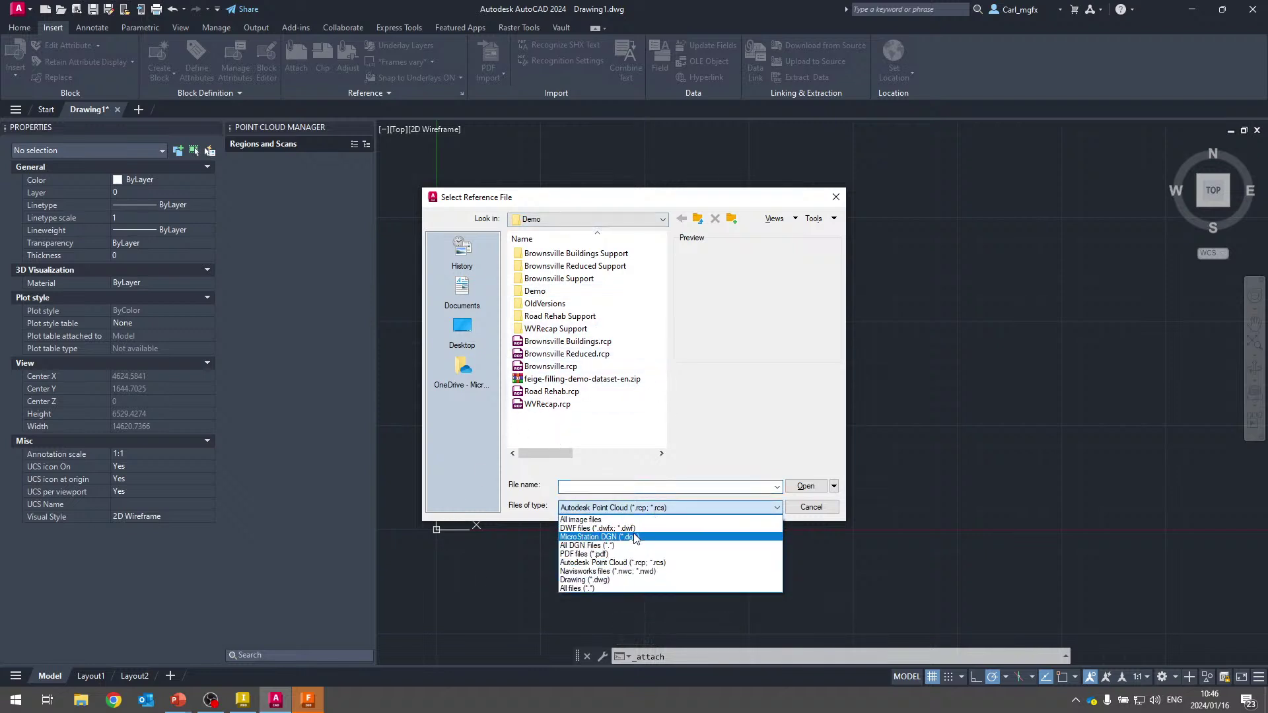
left_click(662, 565)
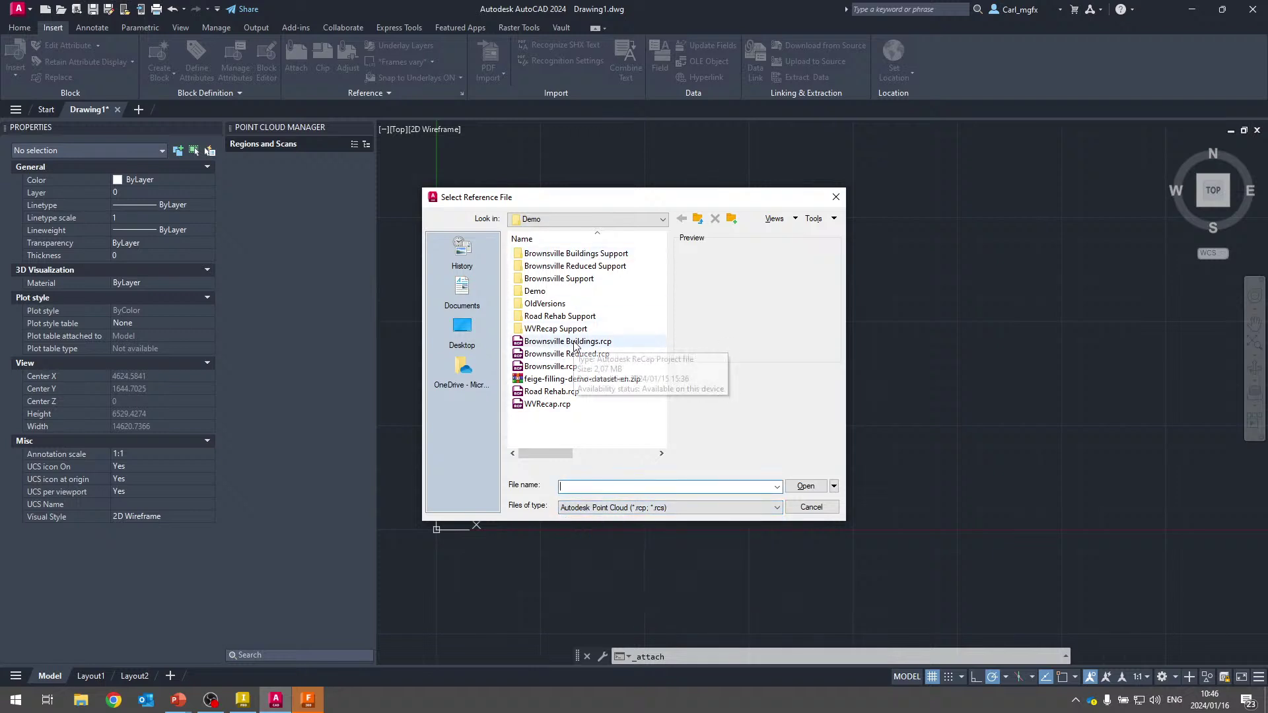
left_click(602, 344)
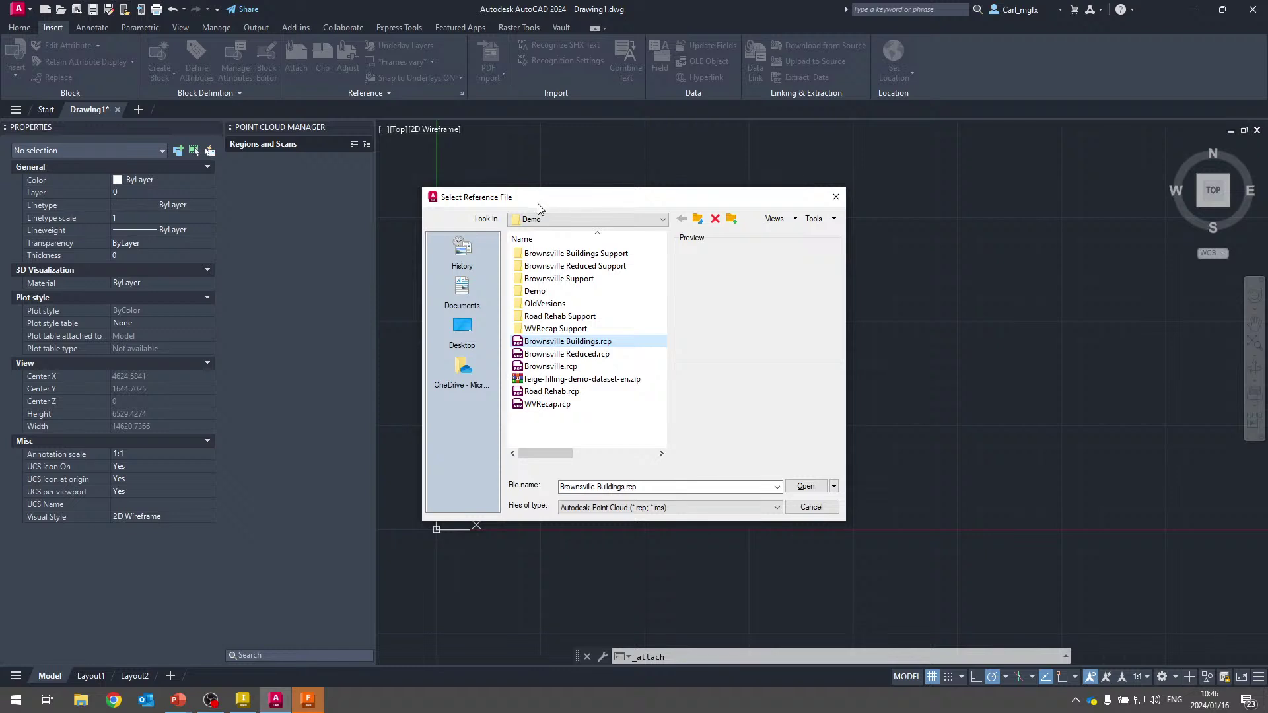
left_click_drag(538, 205, 552, 202)
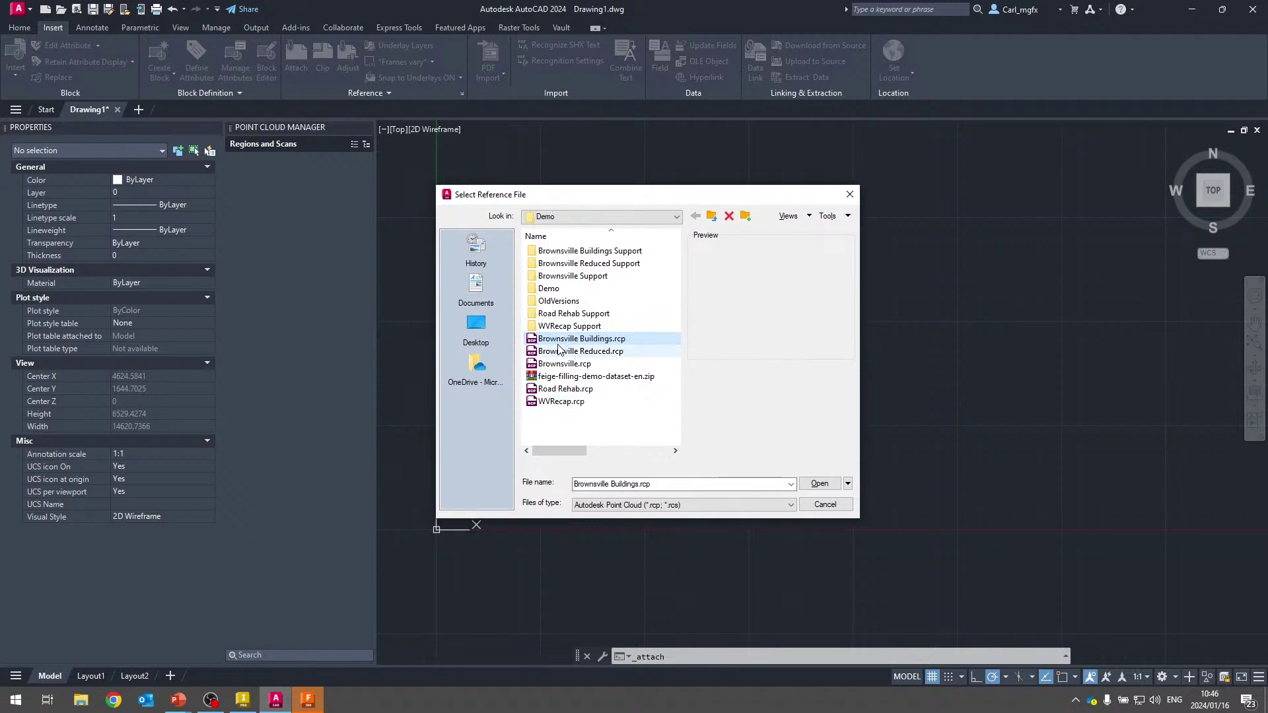
left_click(820, 484)
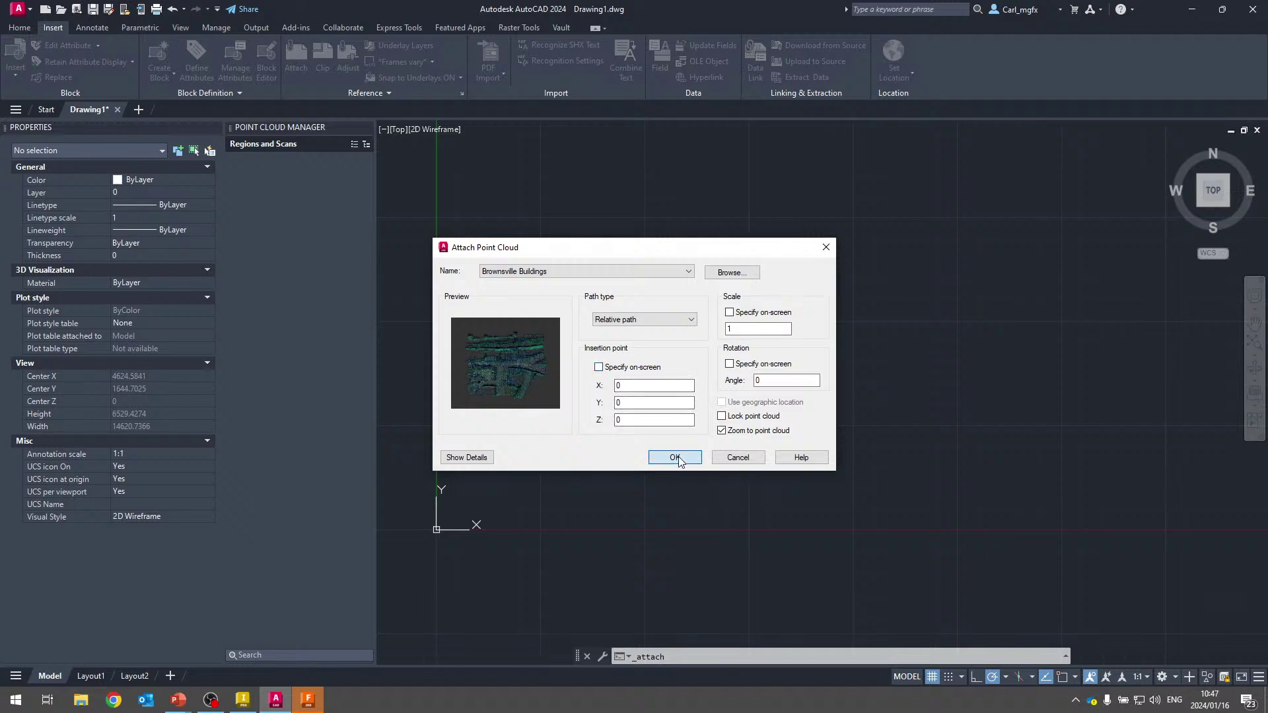
Attach the Brownsville Buildings point cloud with its insertion point at 0,0,0, scale 1 and rotation 0, zoomed to the cloud.
key("Return")
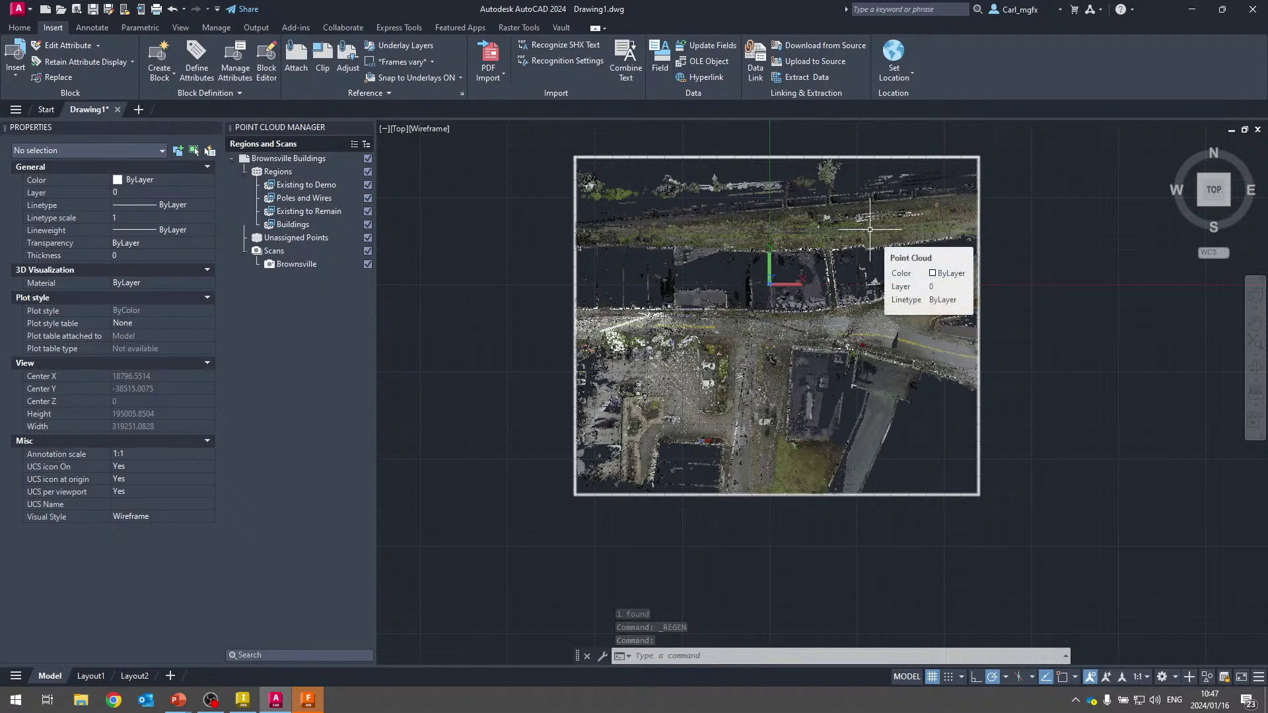
middle_click_drag(690, 387, 659, 436)
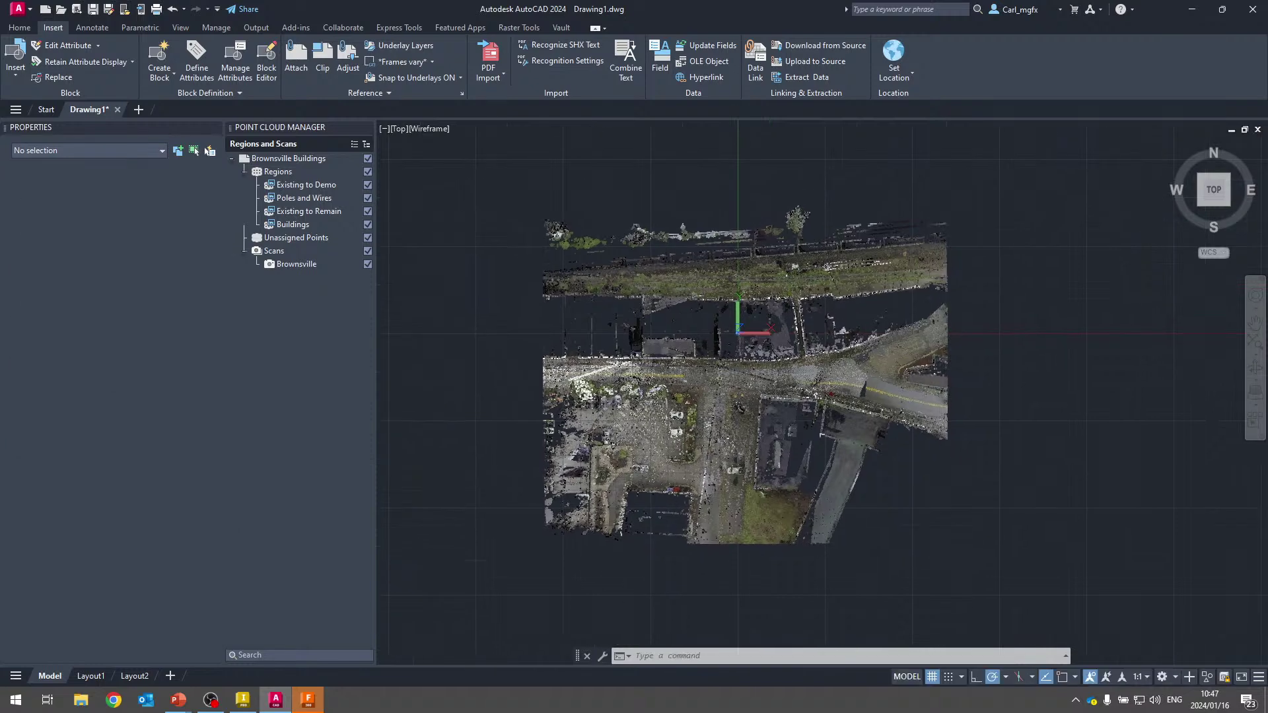
right_click(735, 550)
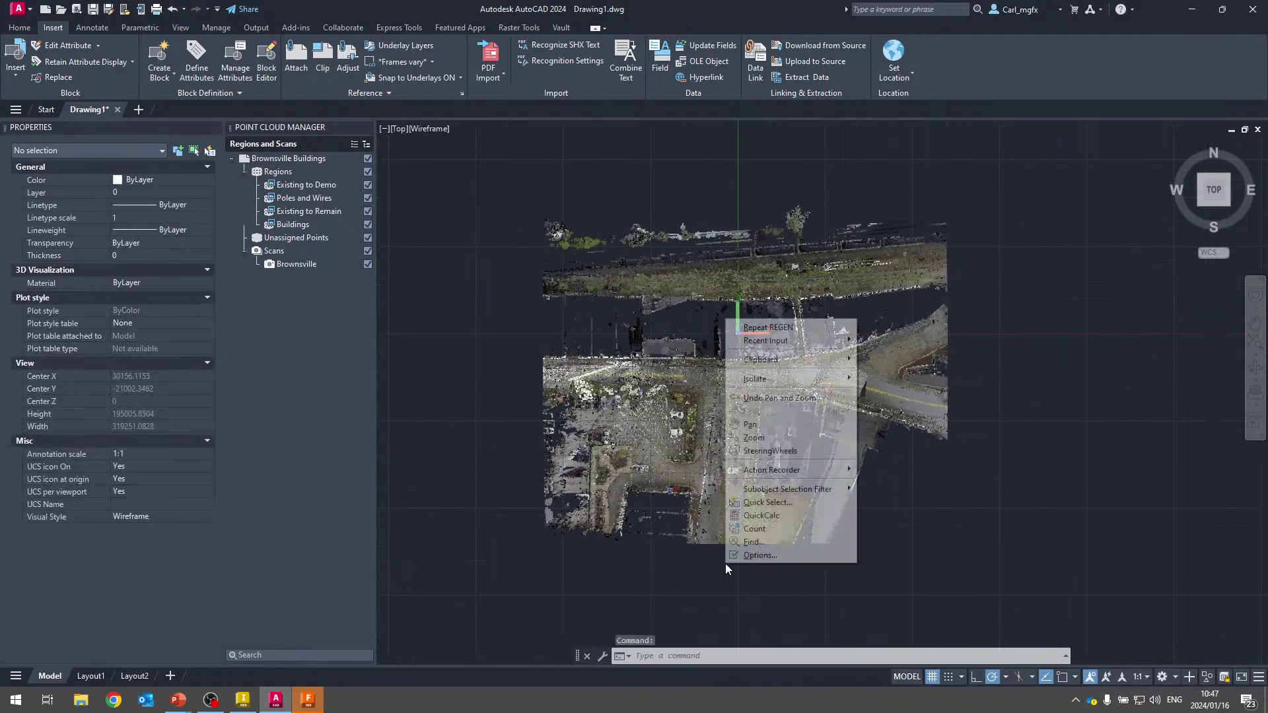
key("Escape")
right_click(717, 554, "shift")
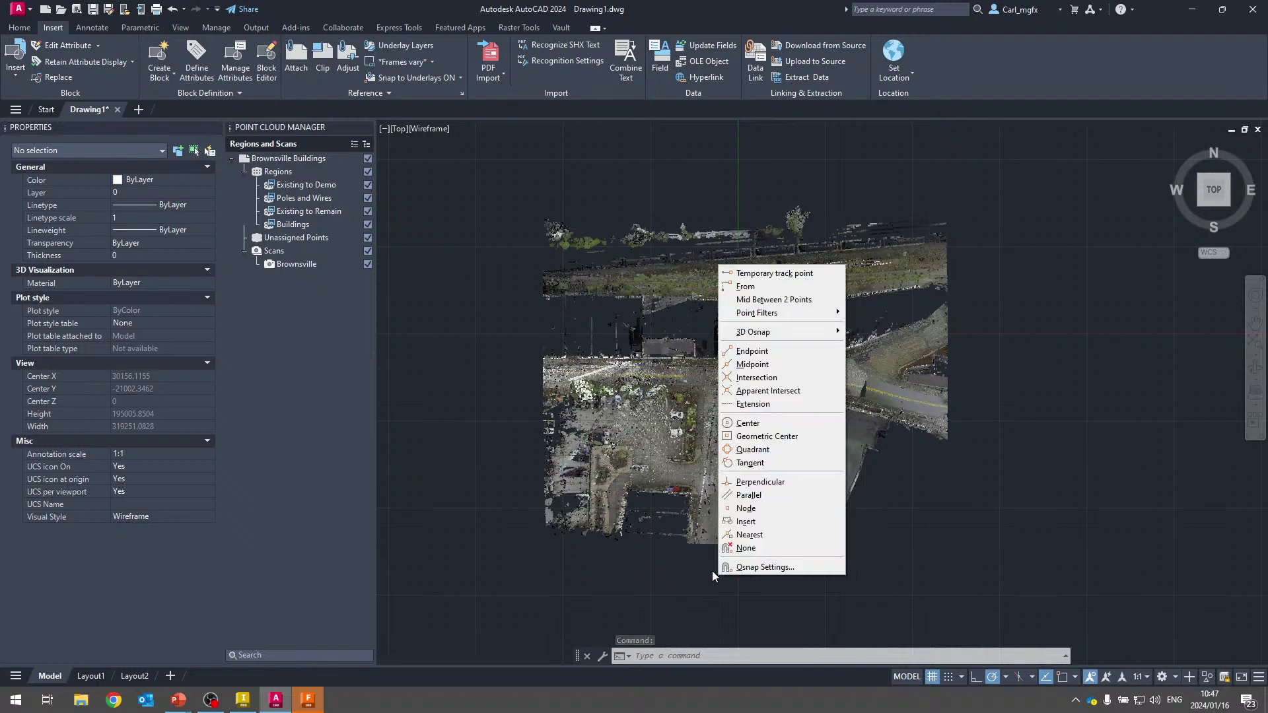
left_click(690, 601)
middle_click_drag(690, 601, 793, 458, "shift")
Stylize the attached Brownsville Buildings point cloud with Object Color and with Normal to compare the two displays.
left_click(793, 457)
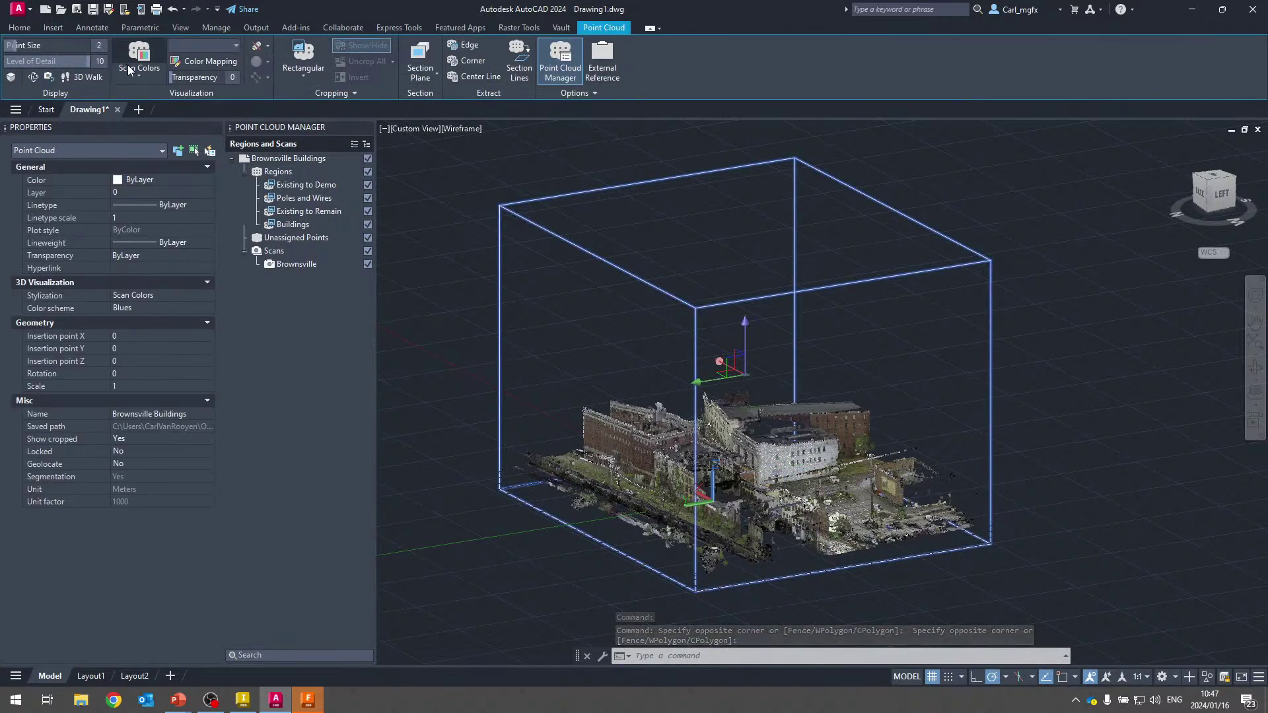
left_click(146, 76)
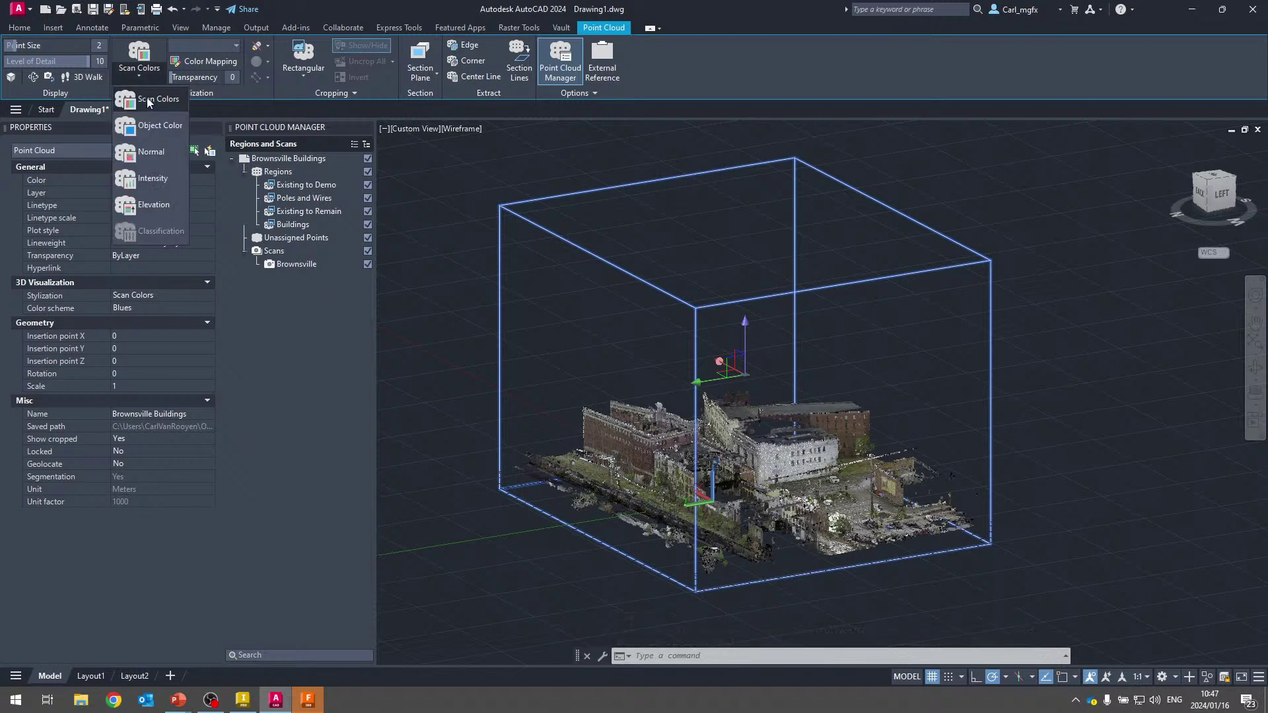
left_click(148, 127)
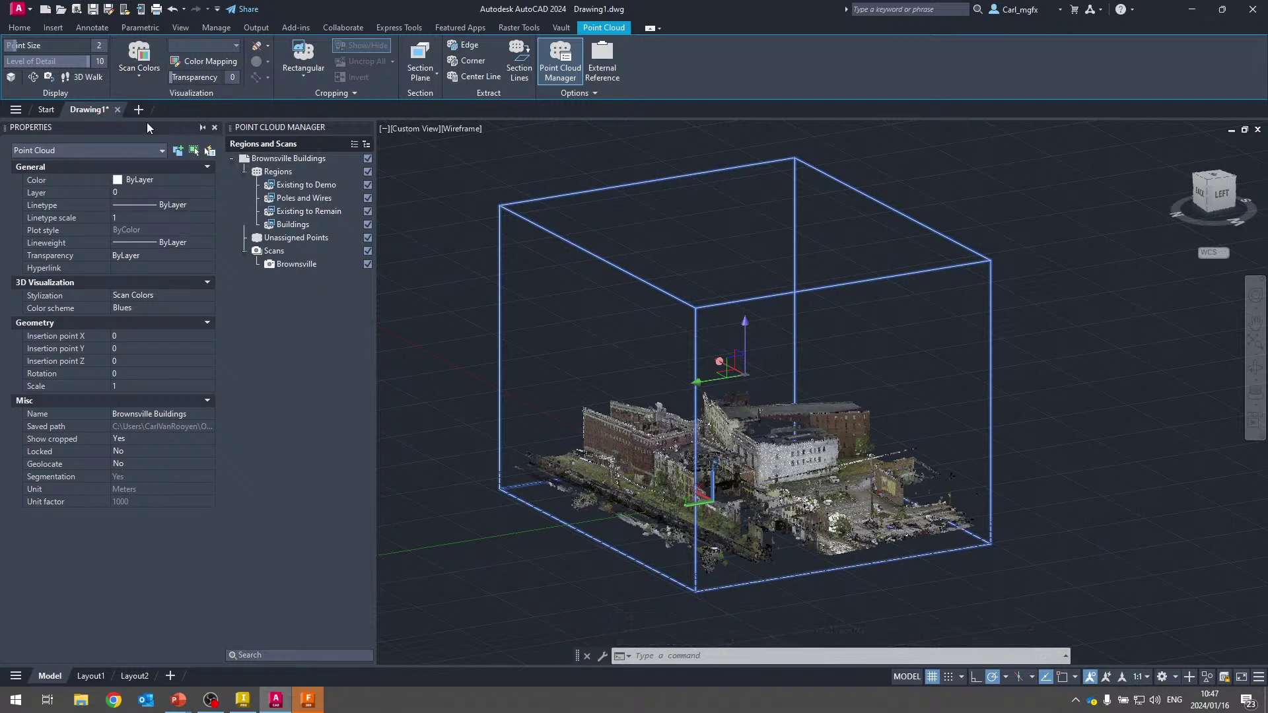
left_click(141, 75)
left_click(150, 152)
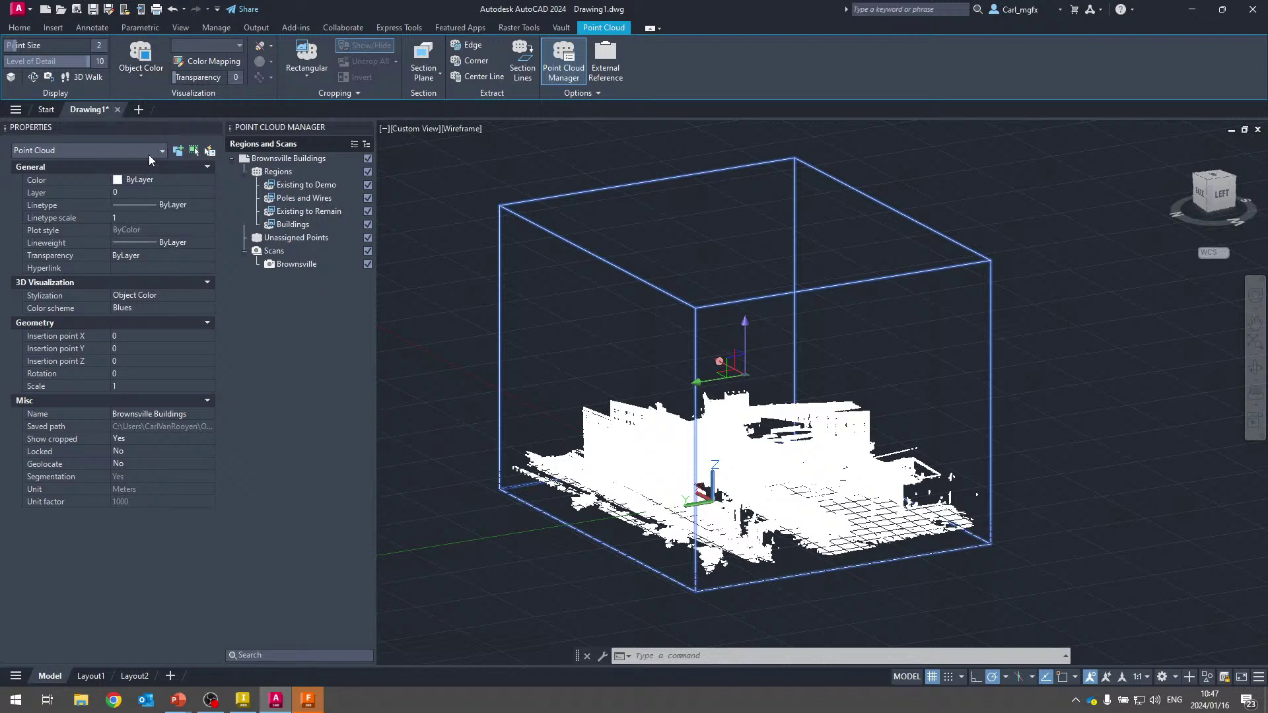
scroll(709, 505, "down", 5)
scroll(709, 505, "up", 5)
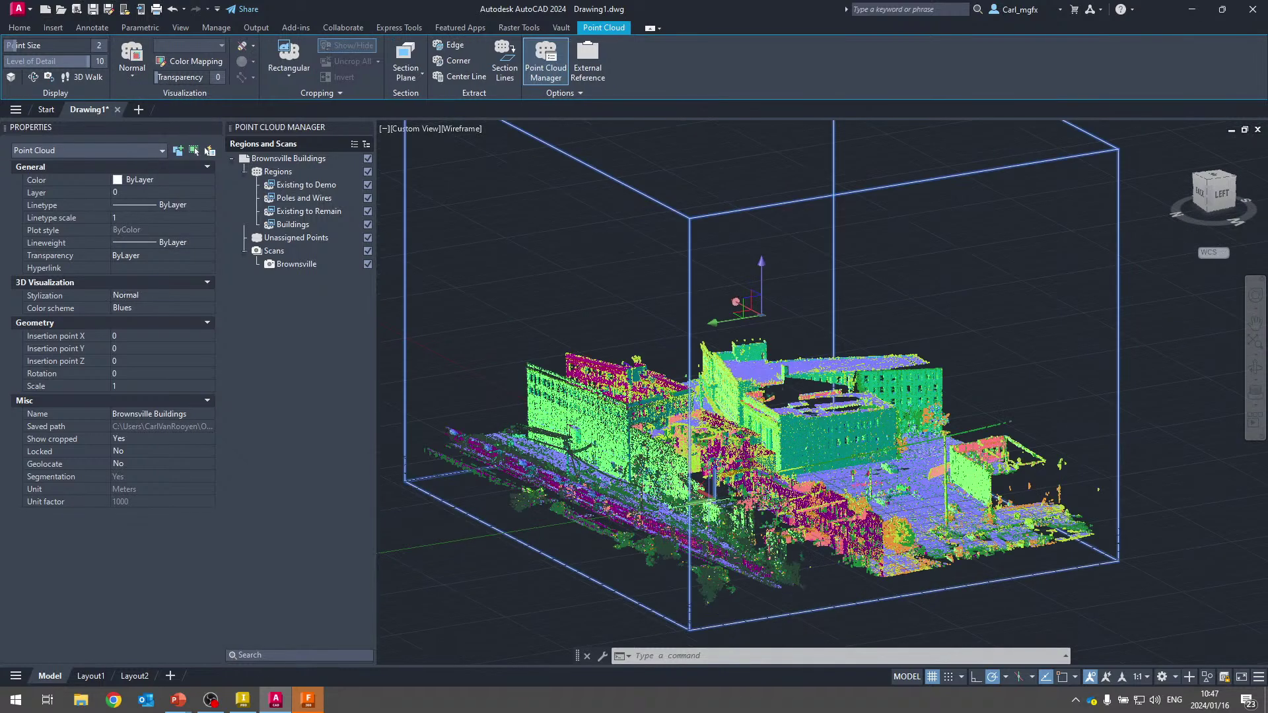
middle_click_drag(760, 469, 708, 444)
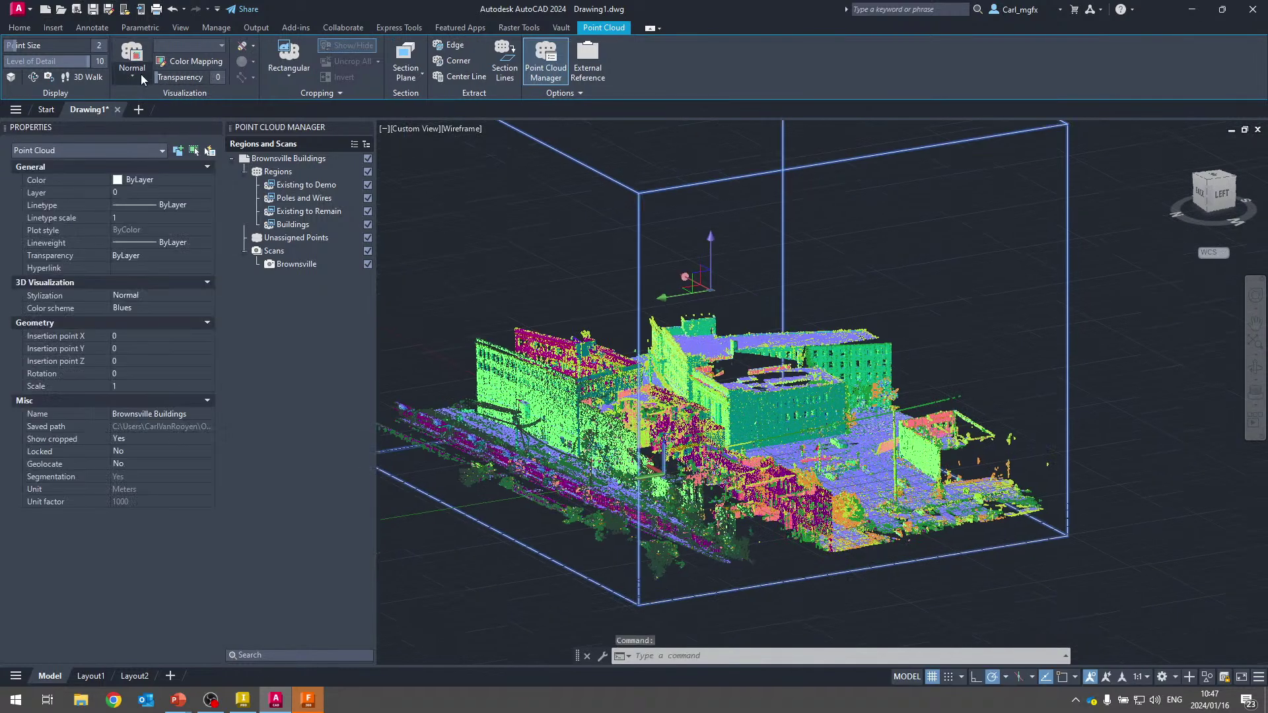
Stylize the point cloud by Intensity and return it to Scan Colors.
left_click(130, 79)
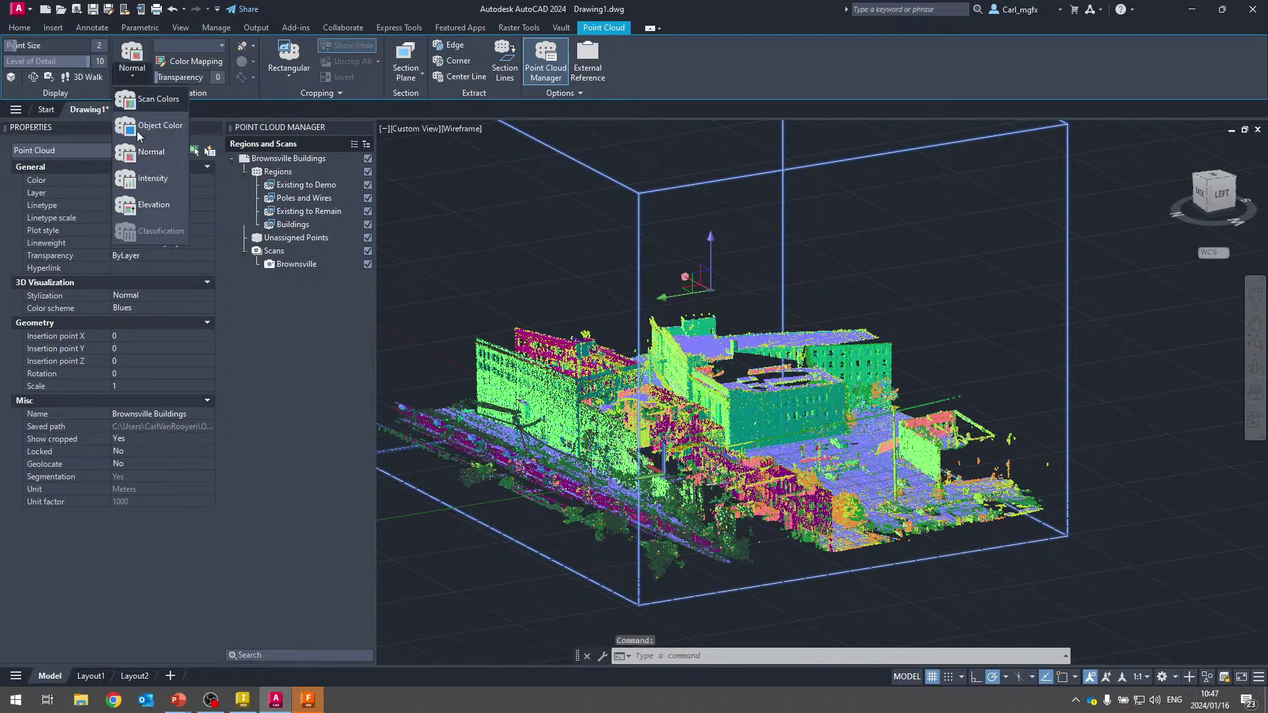
left_click(156, 181)
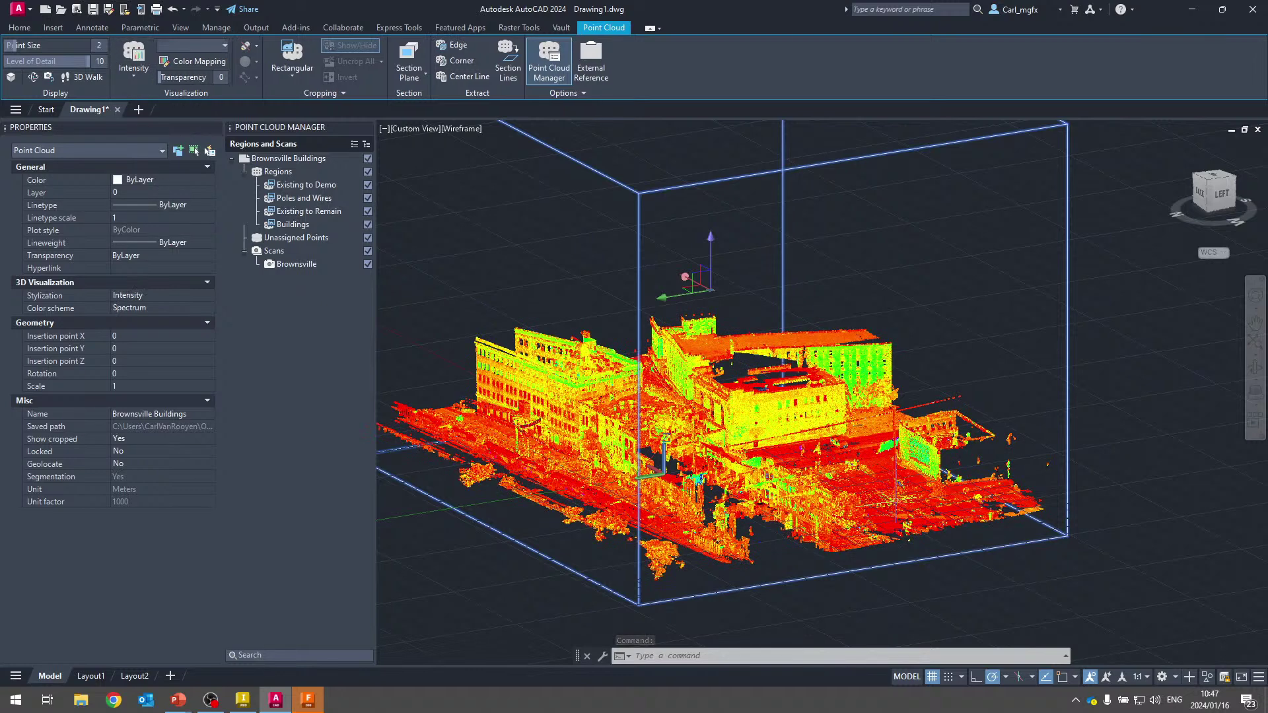
scroll(744, 462, "up", 2)
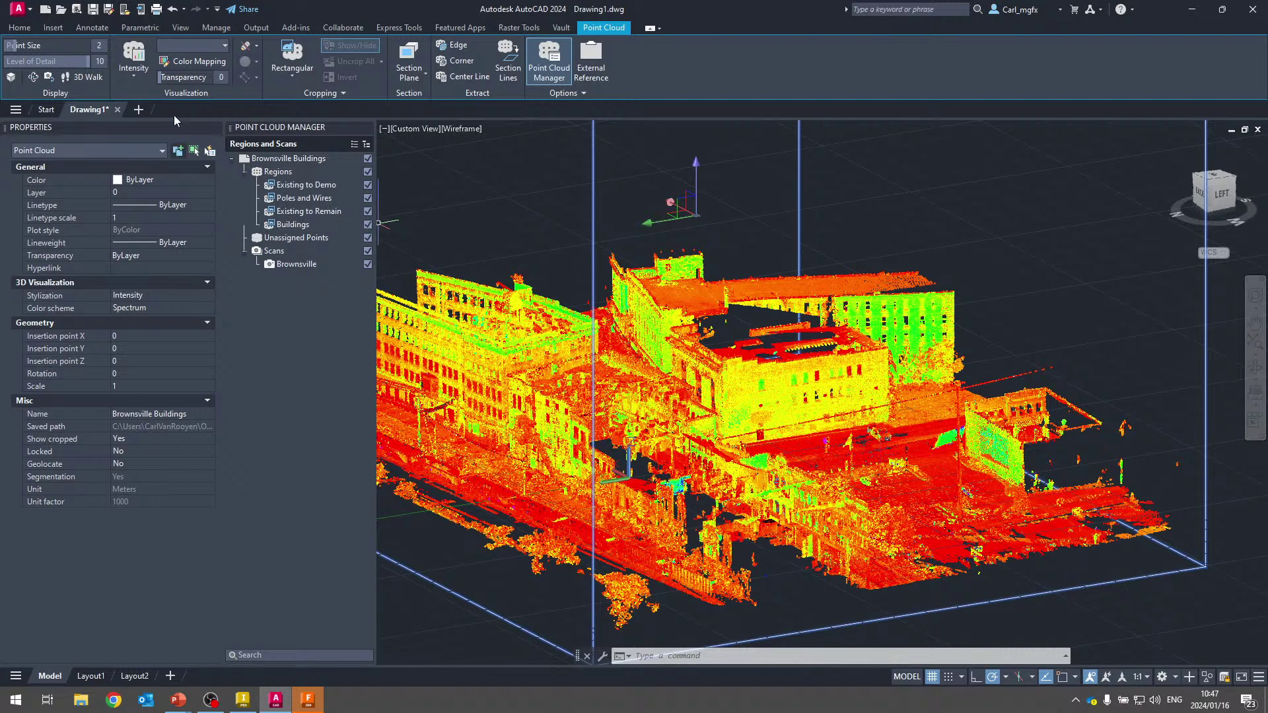
left_click(137, 81)
left_click(136, 105)
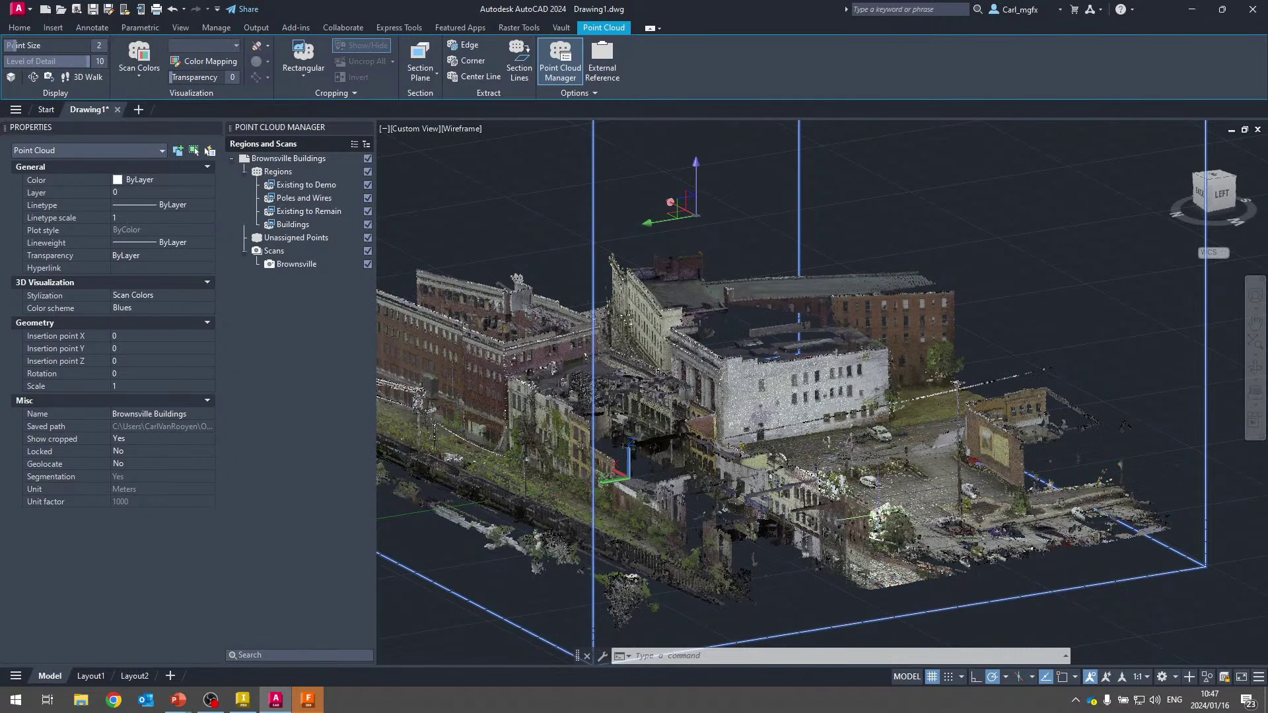
scroll(1017, 520, "up", 3)
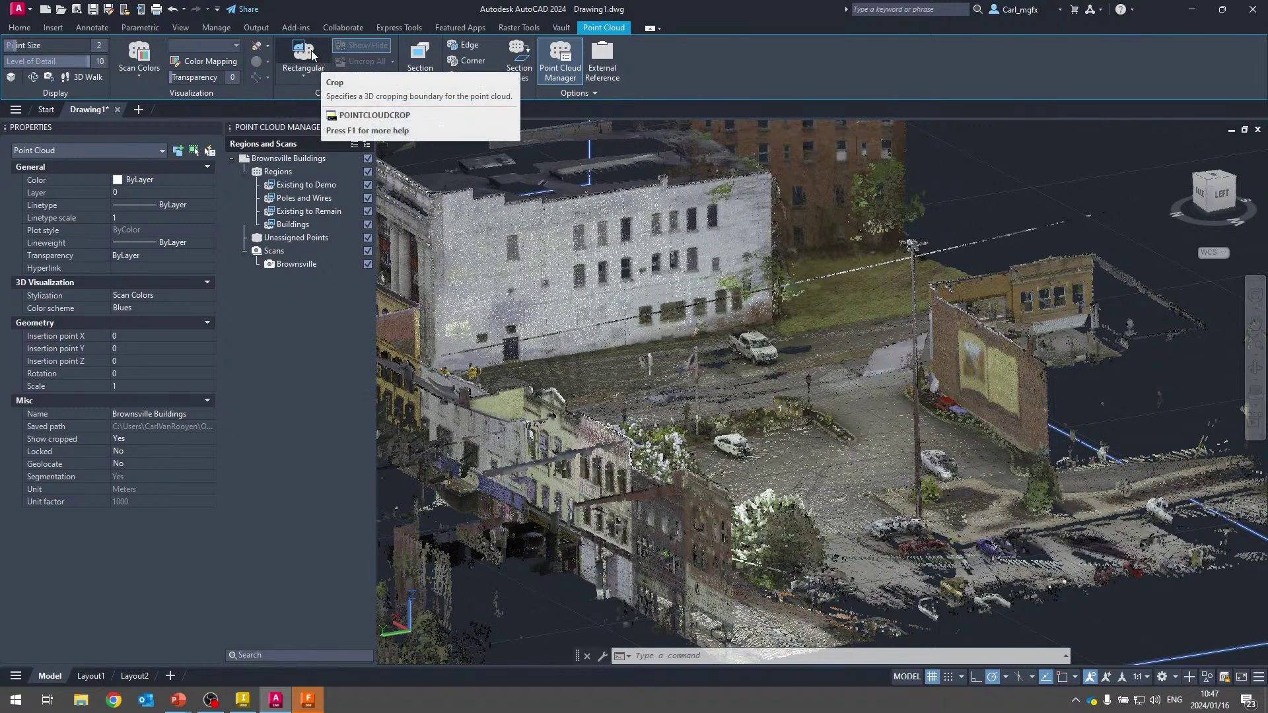
left_click(310, 78)
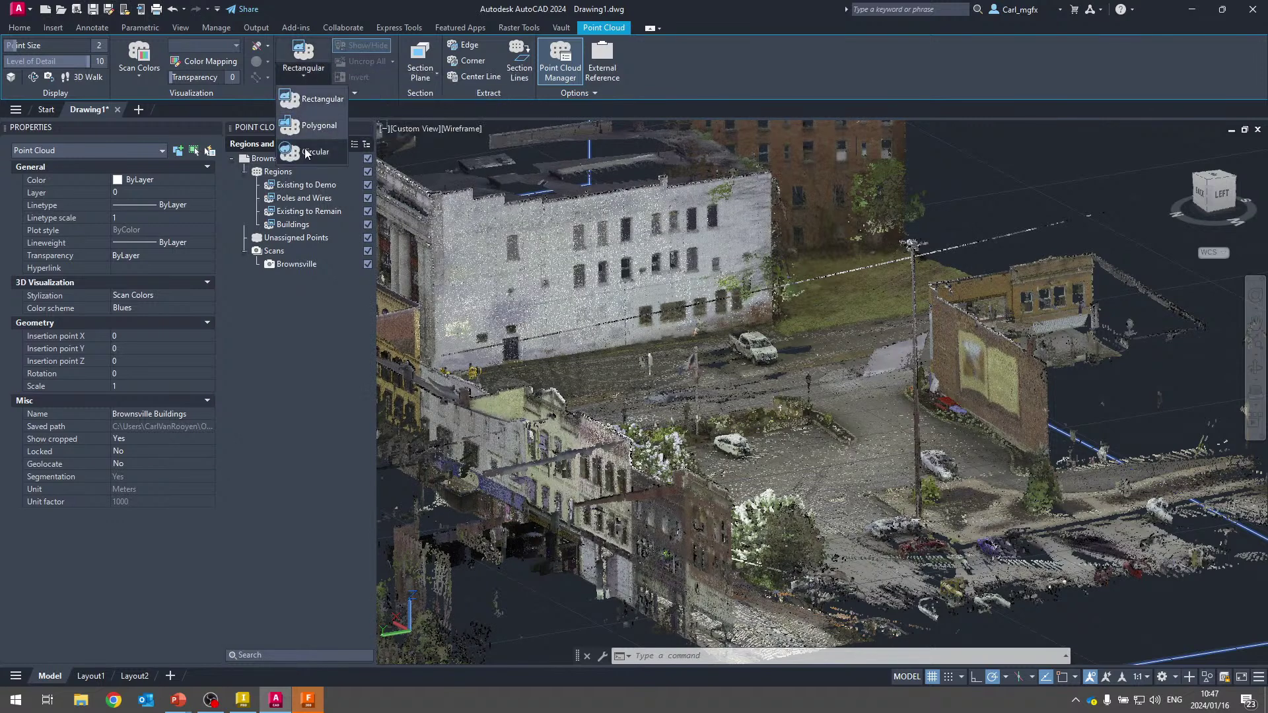
left_click(303, 76)
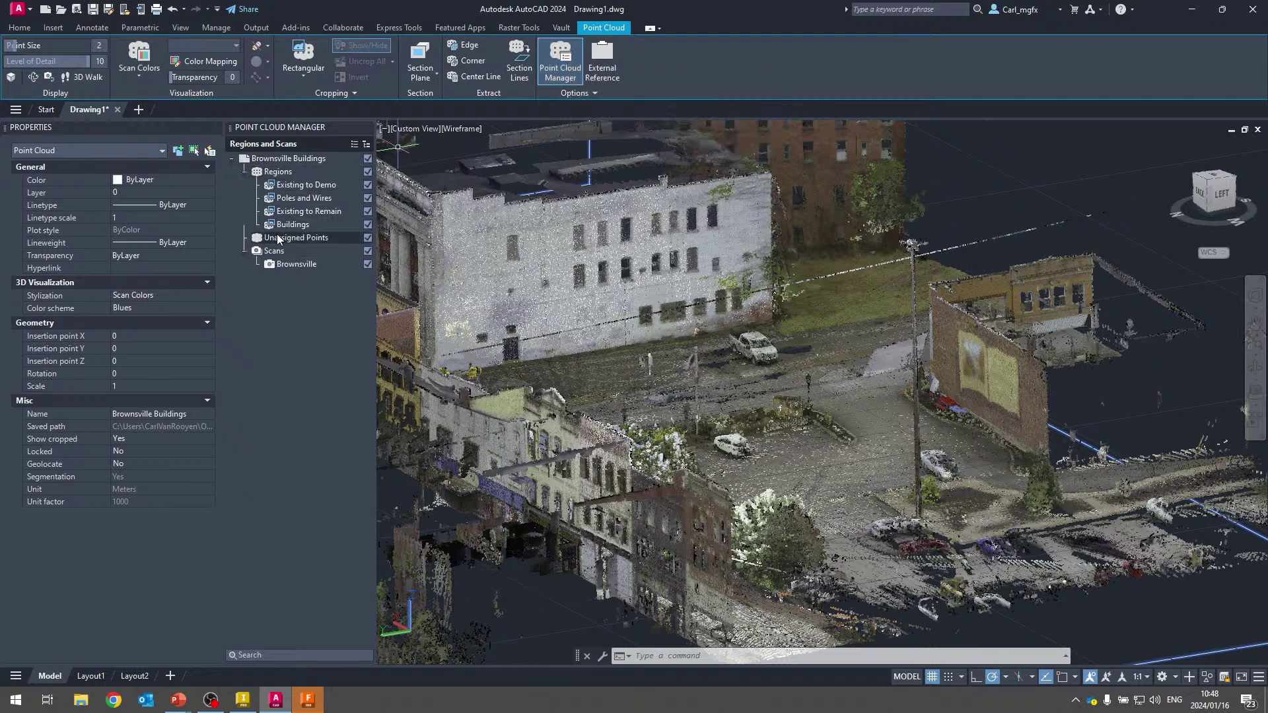
Hide the Unassigned Points and the Existing to Remain, Poles and Wires, and Existing to Demo regions, leaving only Buildings shown.
left_click(368, 238)
middle_click_drag(433, 269, 644, 342)
left_click(644, 342)
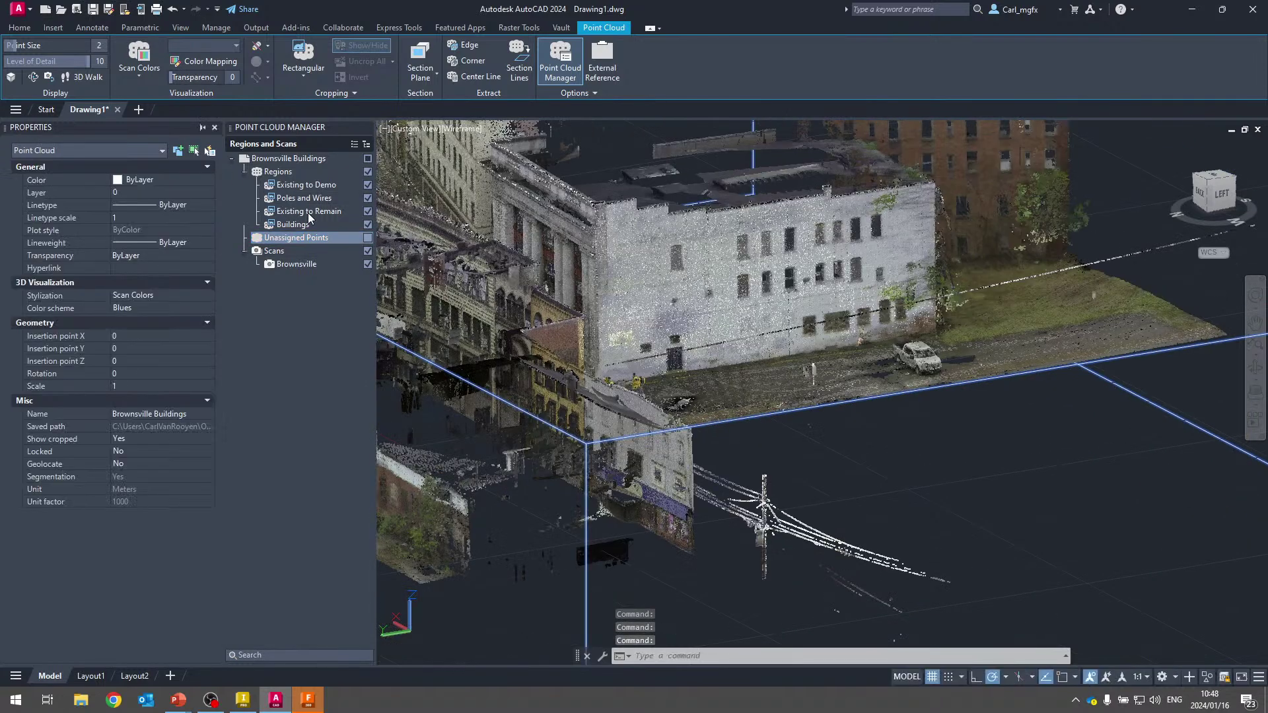
left_click(367, 211)
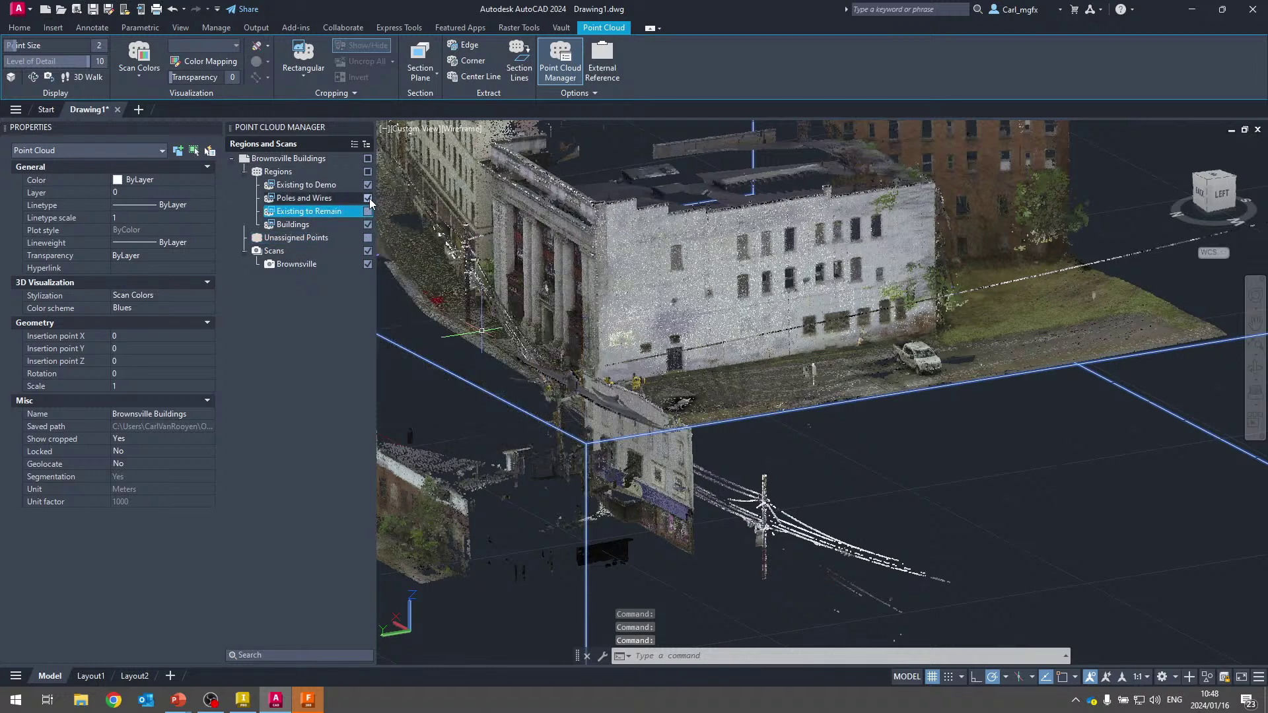
left_click(368, 199)
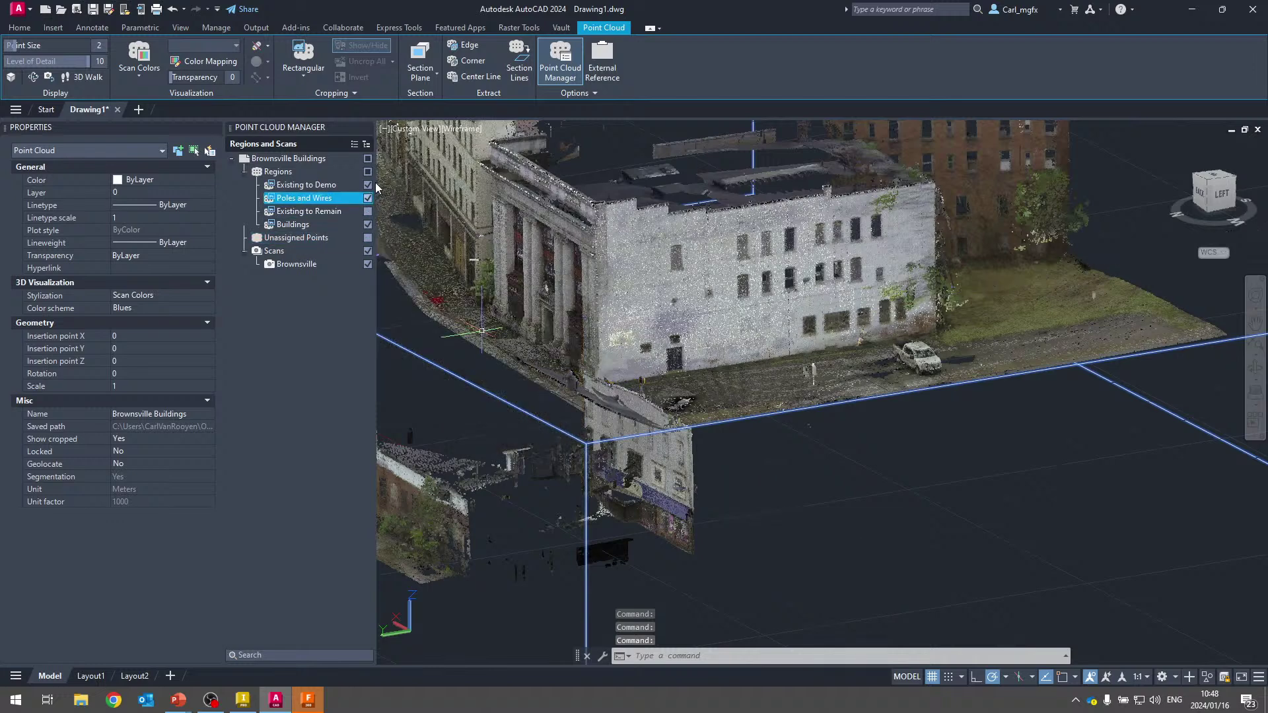
left_click(368, 185)
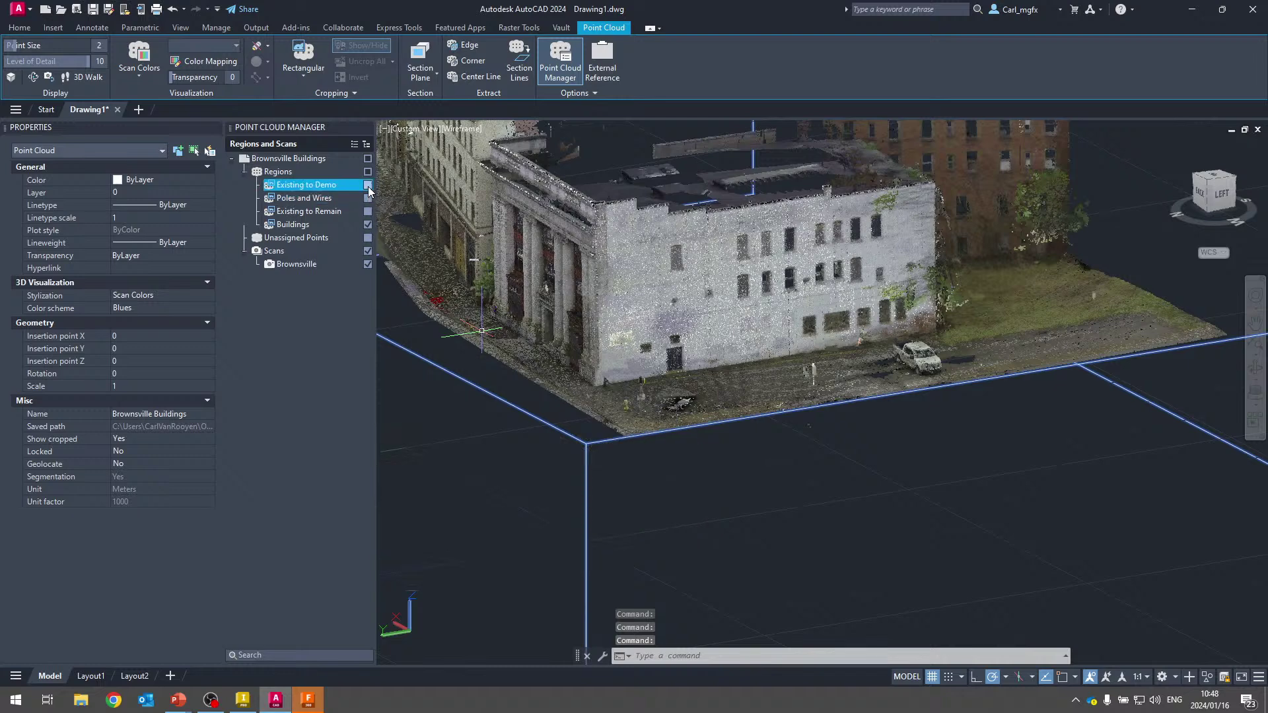
Examine the isolated Buildings region, looking at the columned facade and the street frontage from close to street level.
key("Escape")
middle_click_drag(476, 329, 689, 363)
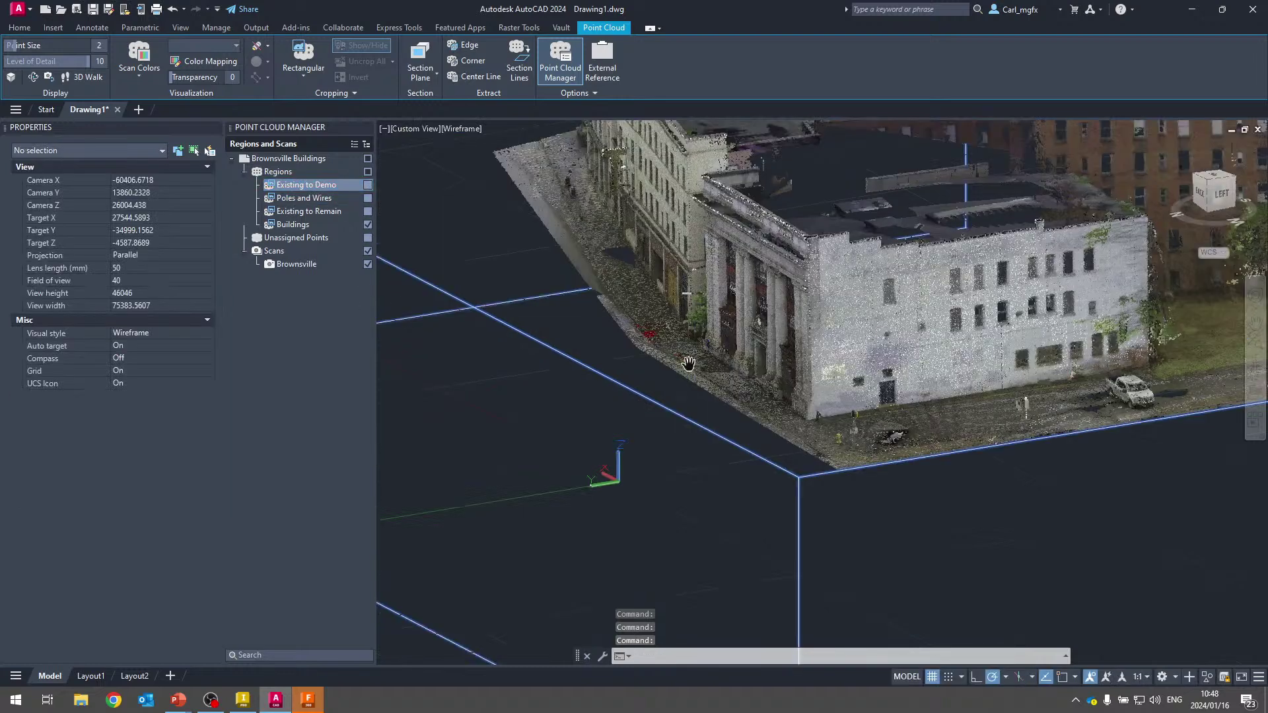
left_click(689, 363)
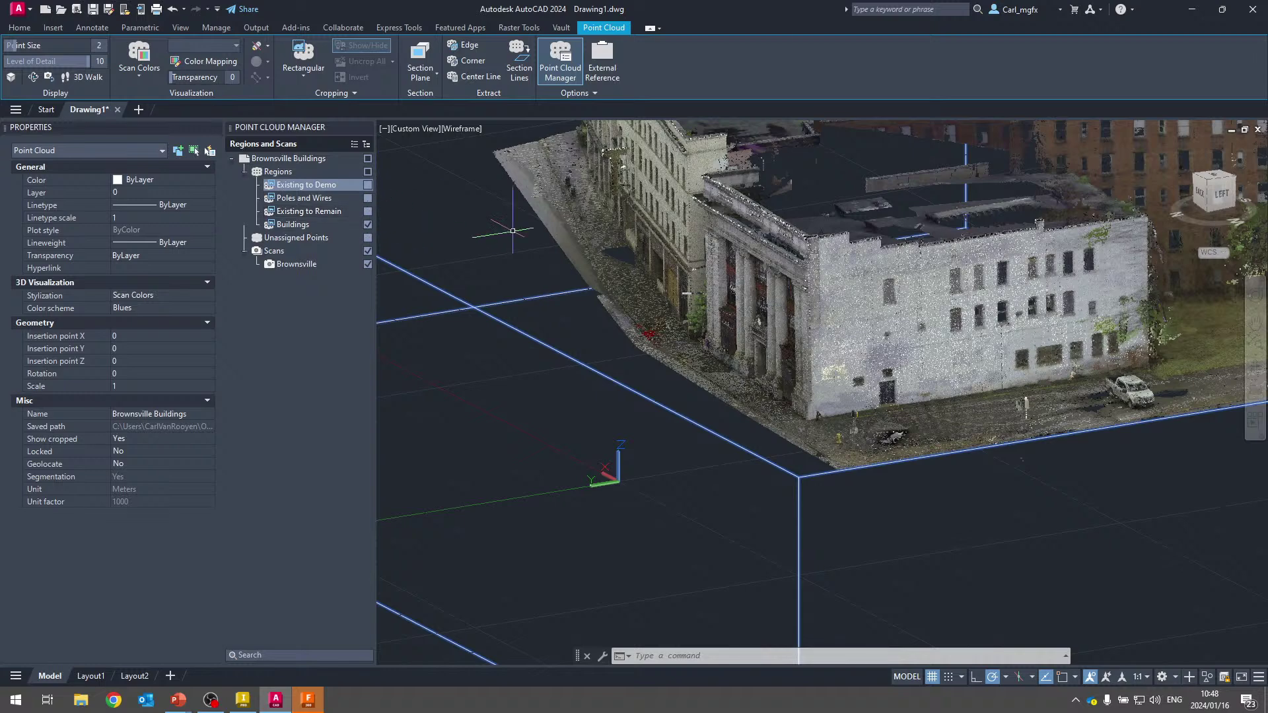
middle_click_drag(572, 328, 559, 392)
key("Escape")
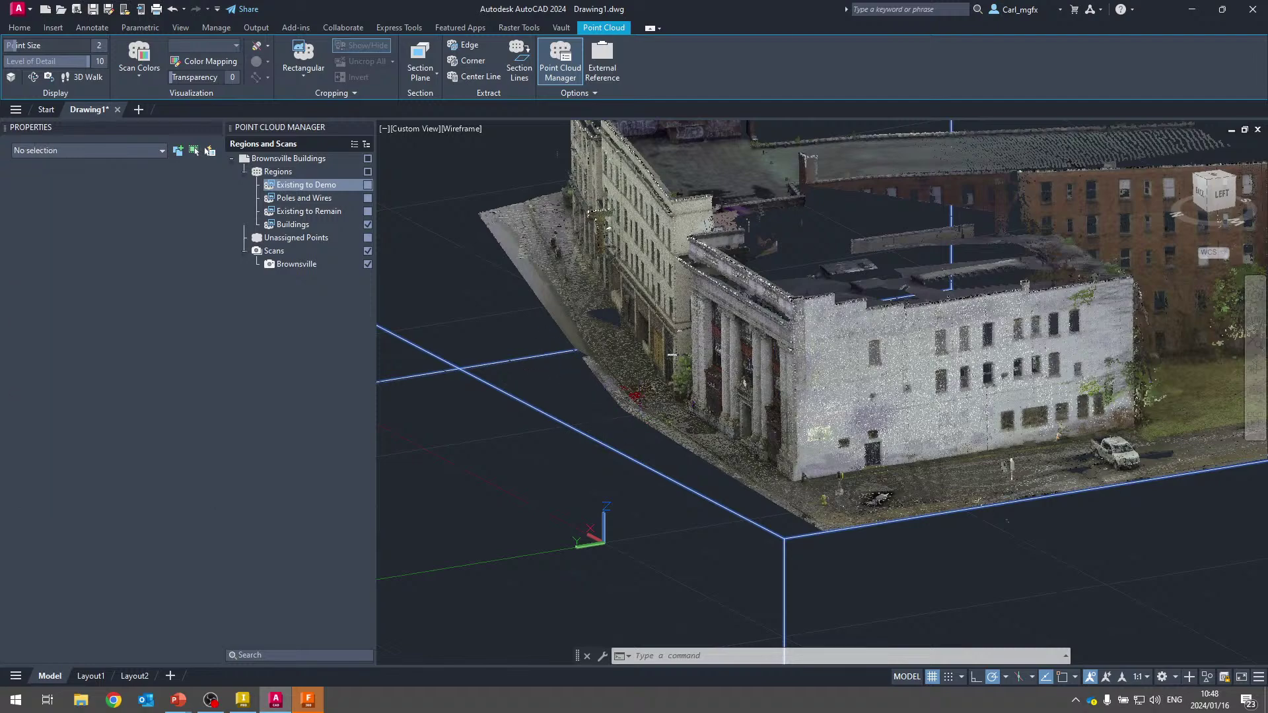
middle_click_drag(587, 393, 574, 235)
scroll(639, 405, "down", 5)
scroll(639, 404, "up", 5)
scroll(639, 404, "down", 5)
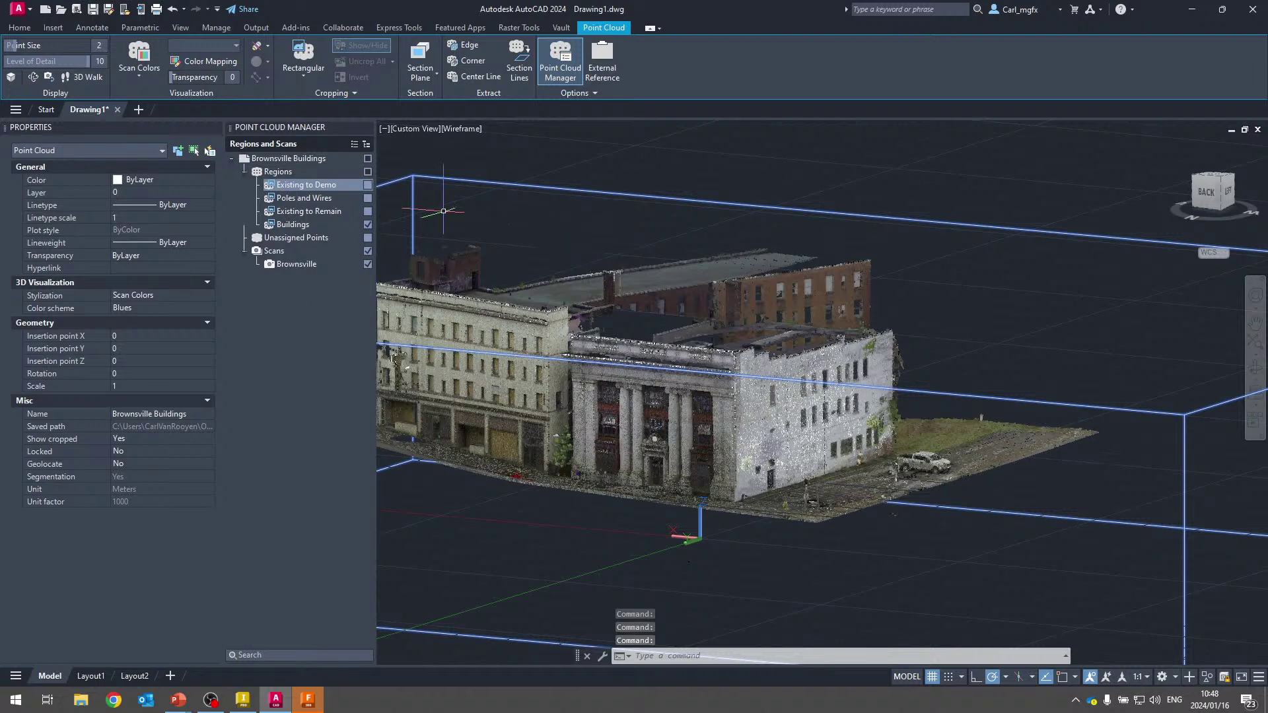
scroll(626, 272, "up", 3)
scroll(626, 271, "down", 5)
Examine the isolated buildings from a raised corner angle, looking at the roofs up close and the whole group from farther away.
middle_click_drag(668, 173, 669, 170, "shift")
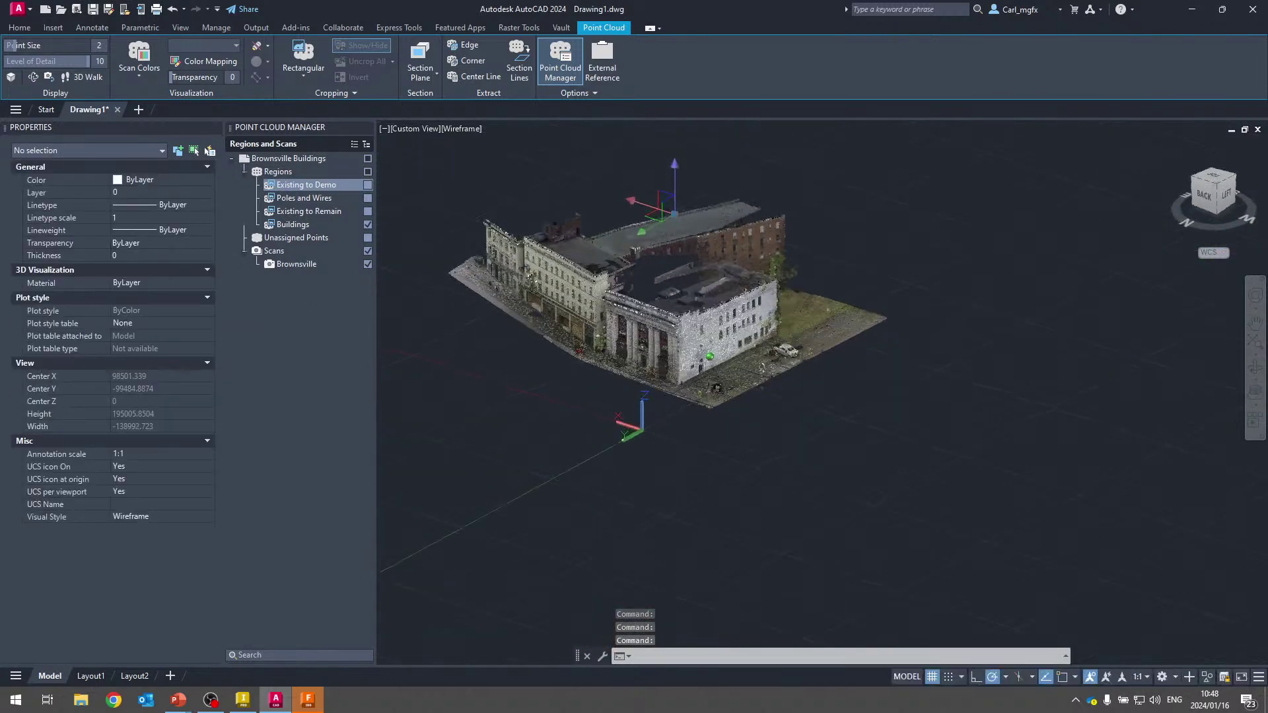
scroll(668, 171, "up", 3)
scroll(702, 350, "up", 2)
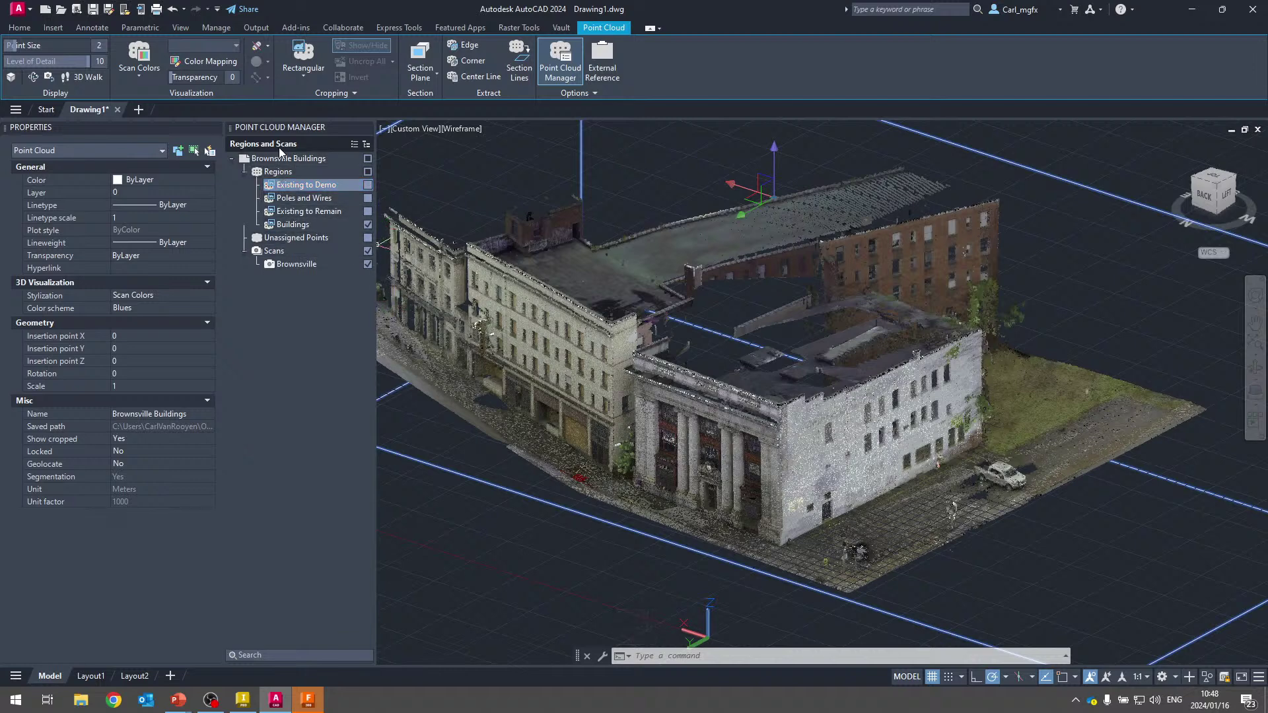
scroll(677, 316, "up", 3)
scroll(677, 316, "down", 4)
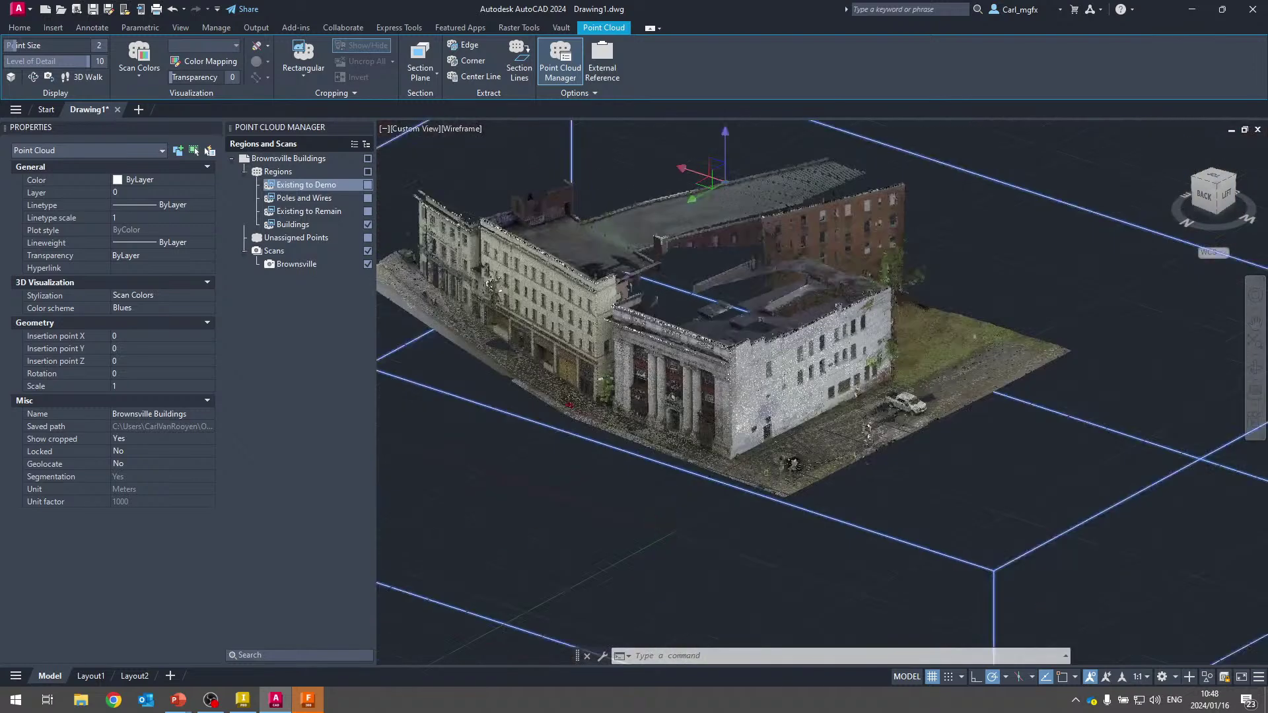
scroll(677, 317, "up", 1)
left_click_drag(677, 317, 691, 334)
key("Escape")
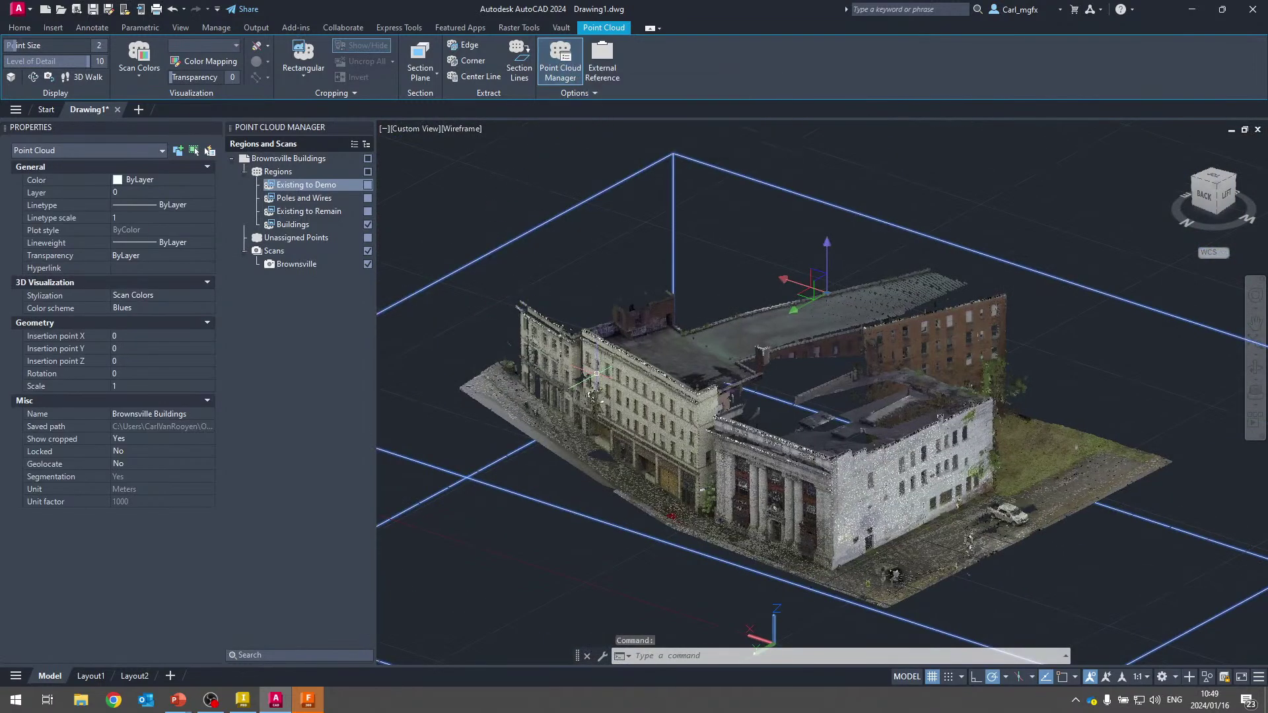
mouse_move(600, 376)
scroll(429, 535, "up", 3)
scroll(572, 349, "down", 5)
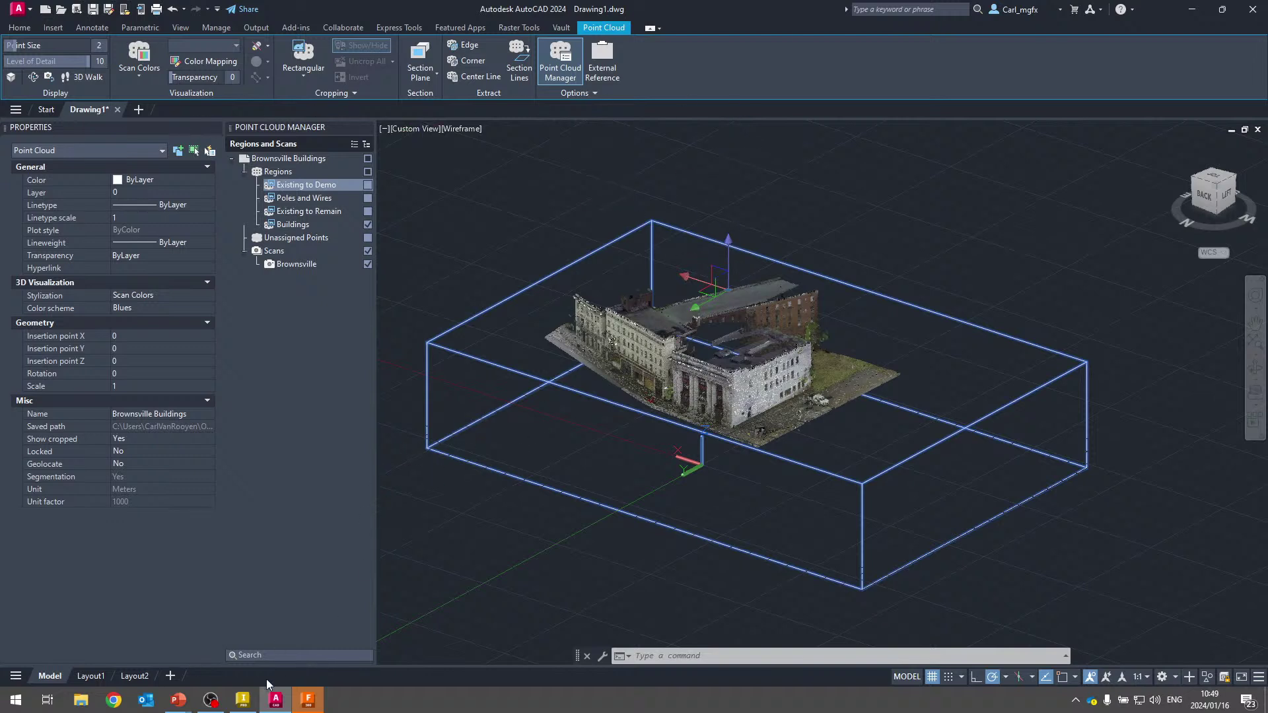
Close AutoCAD without saving the changes to Drawing1.dwg.
left_click(1253, 9)
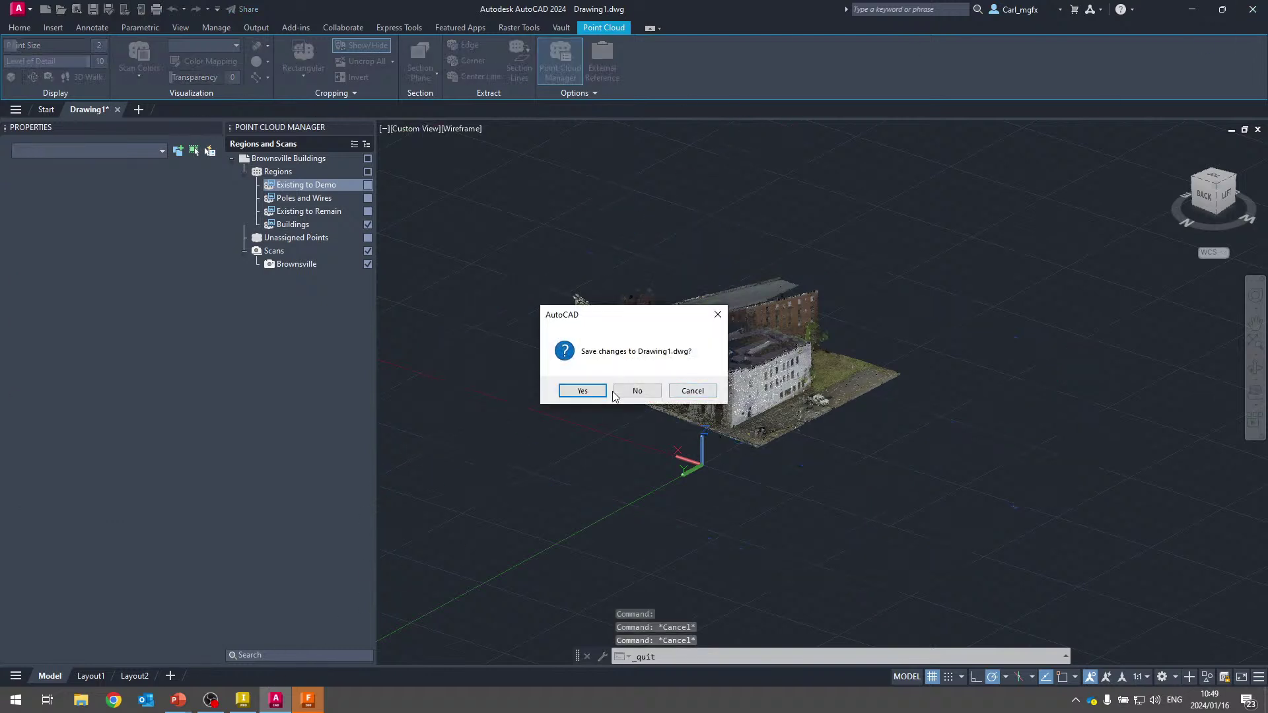
left_click(637, 391)
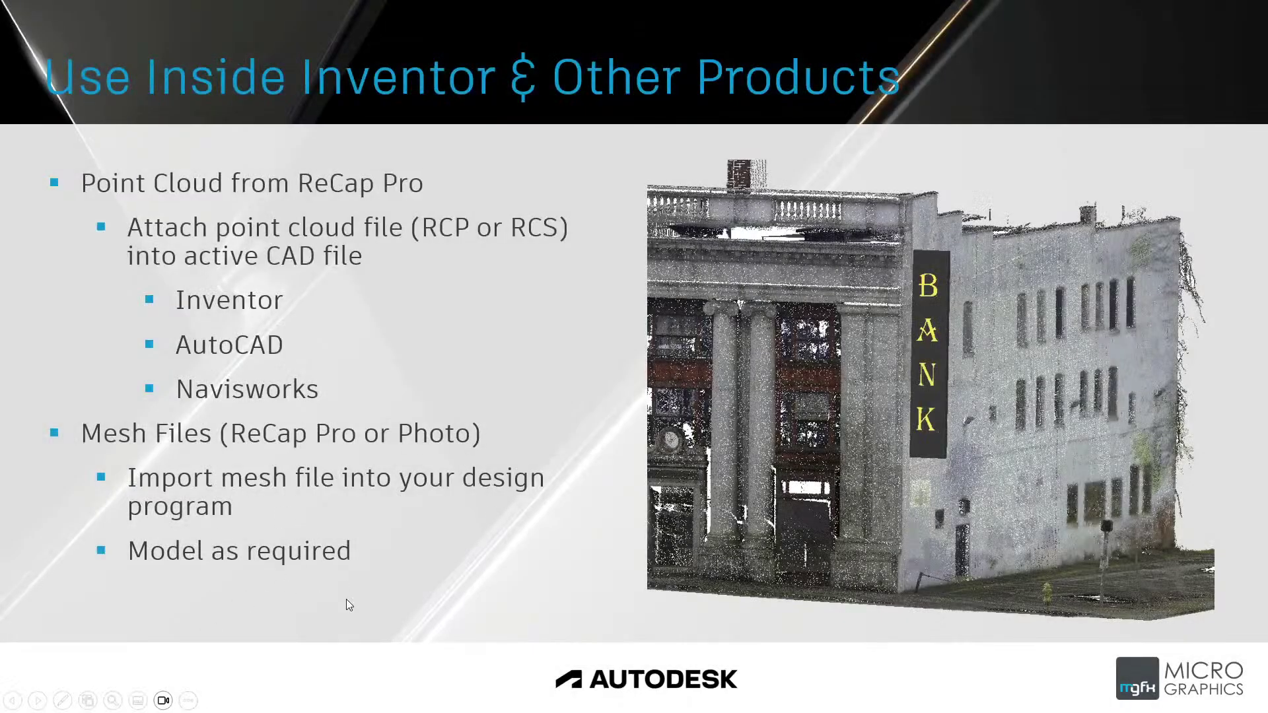
Switch to Inventor and create a new part file from the Standard.ipt template.
key("ctrl+alt+Tab")
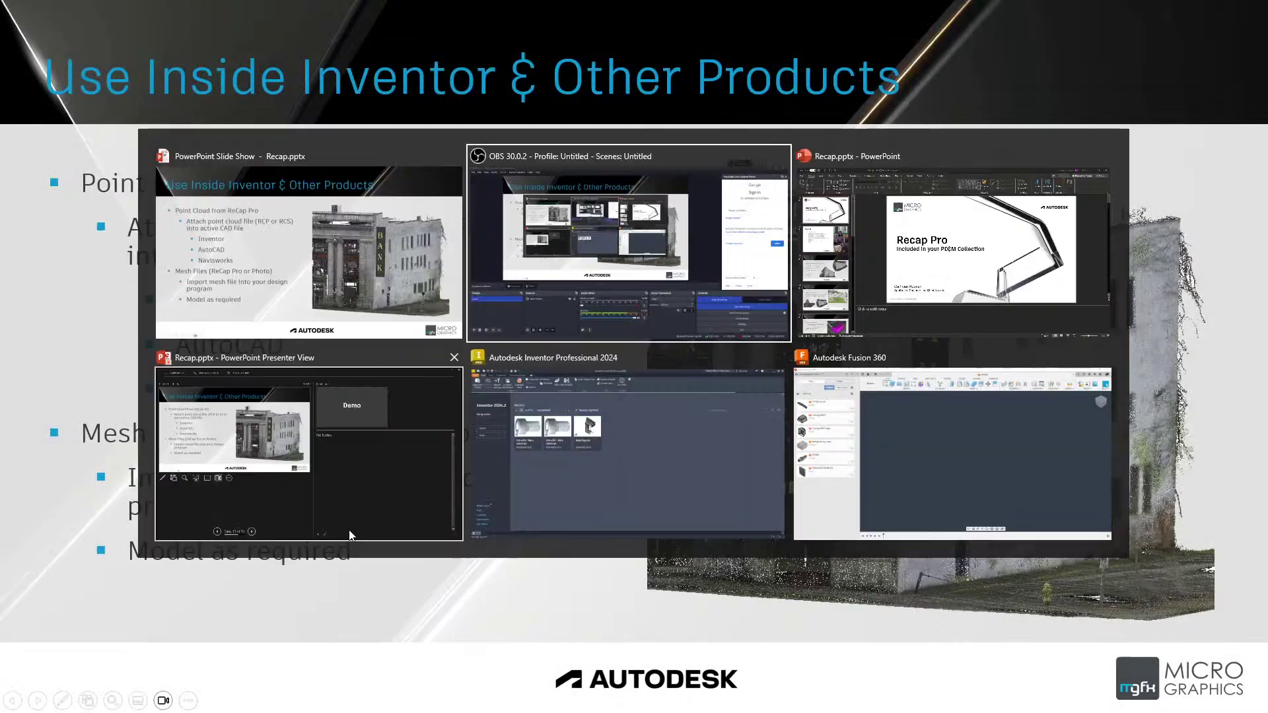
left_click(581, 461)
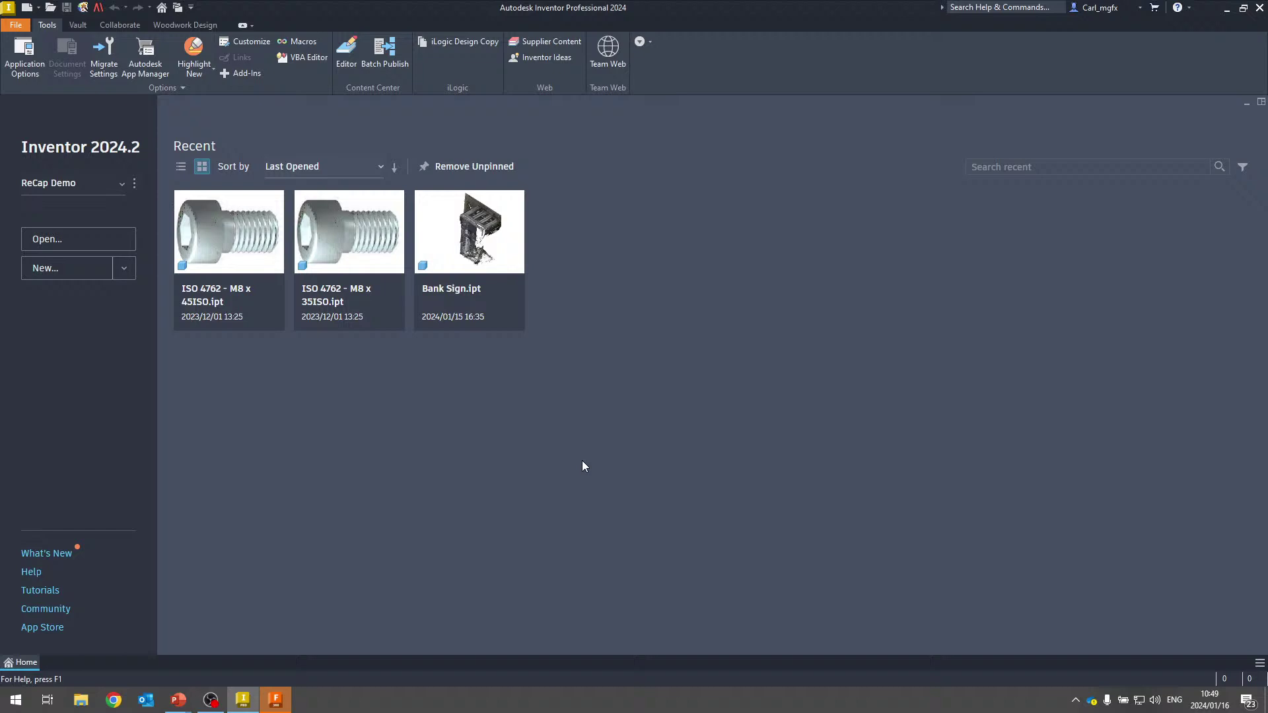
left_click(54, 273)
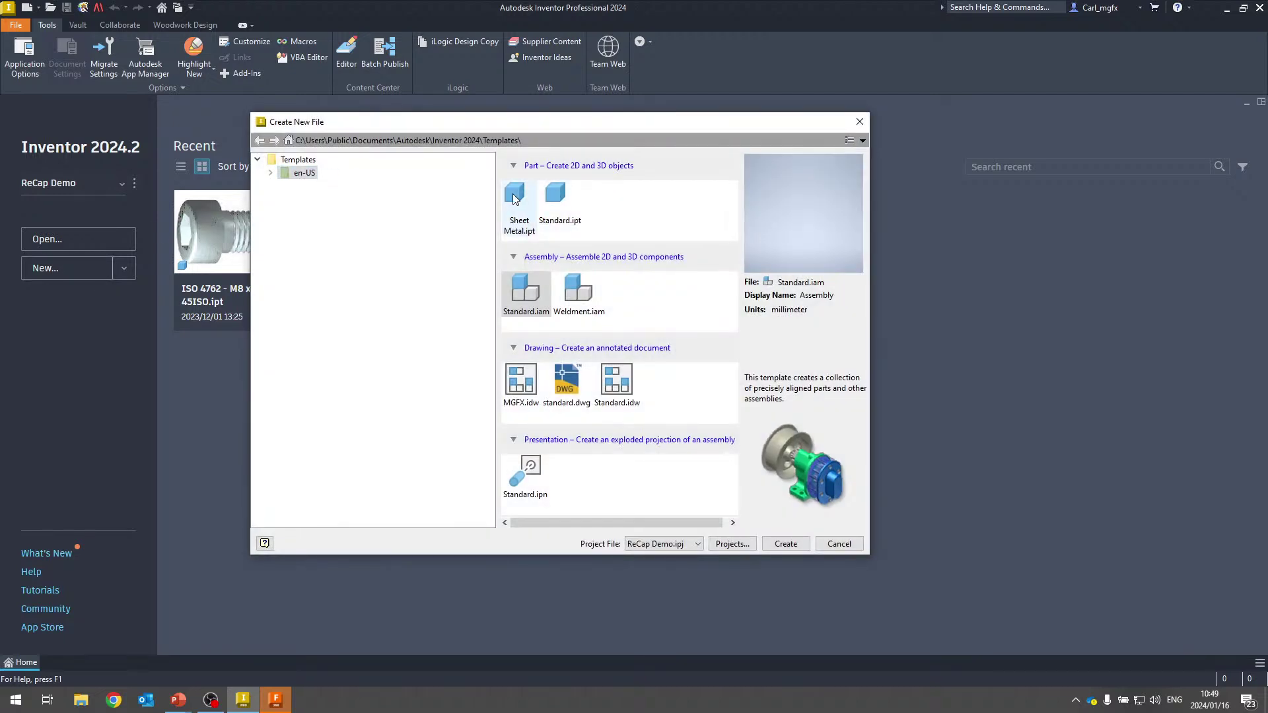
left_click(556, 193)
left_click(541, 292)
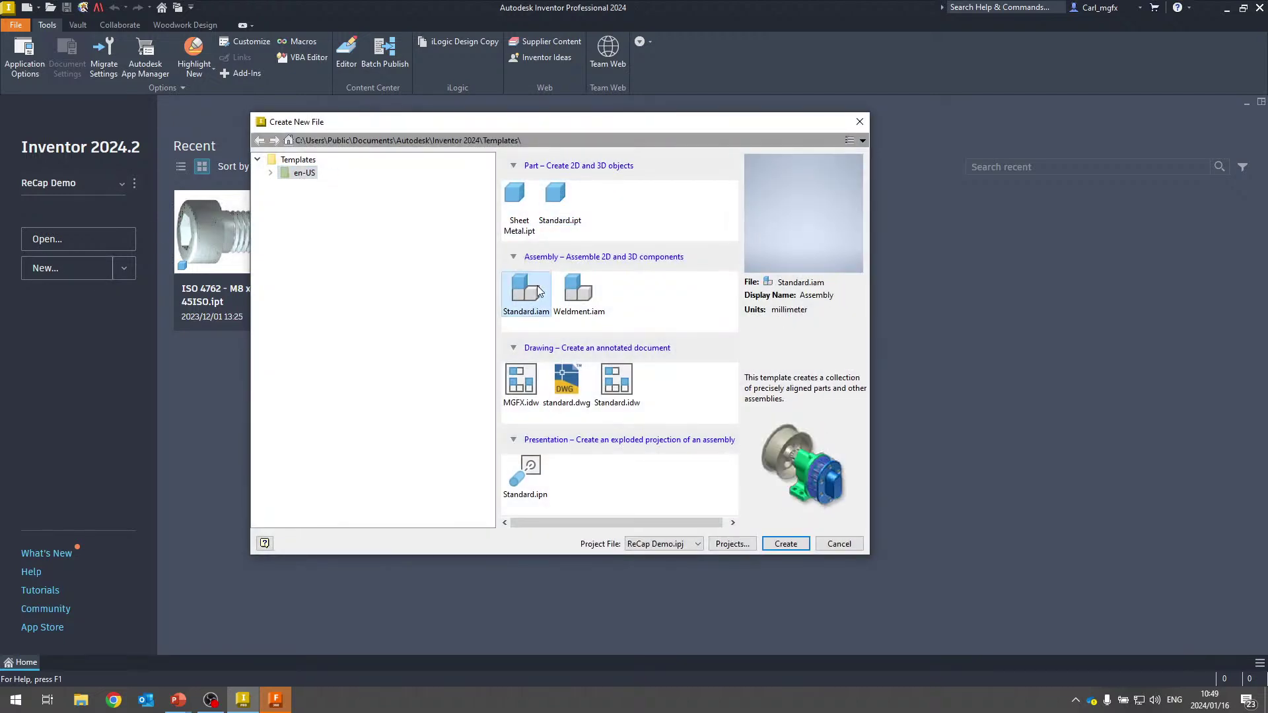
left_click(556, 196)
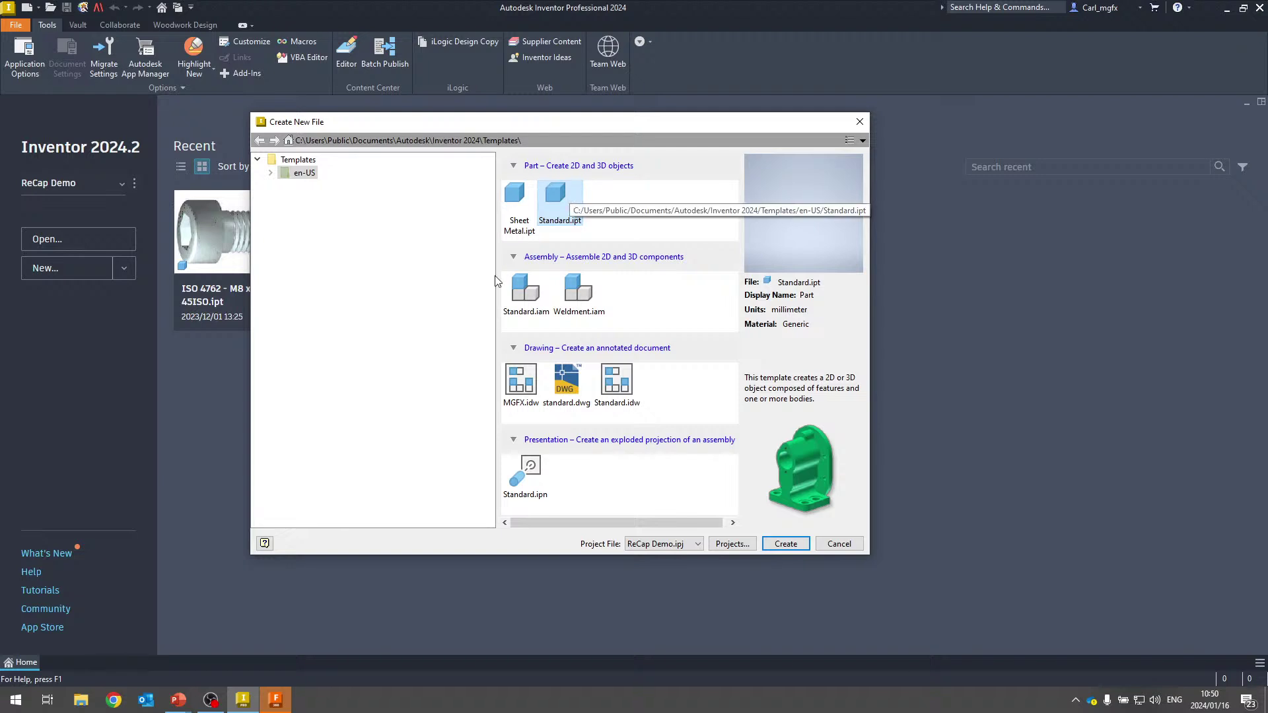
left_click(507, 305)
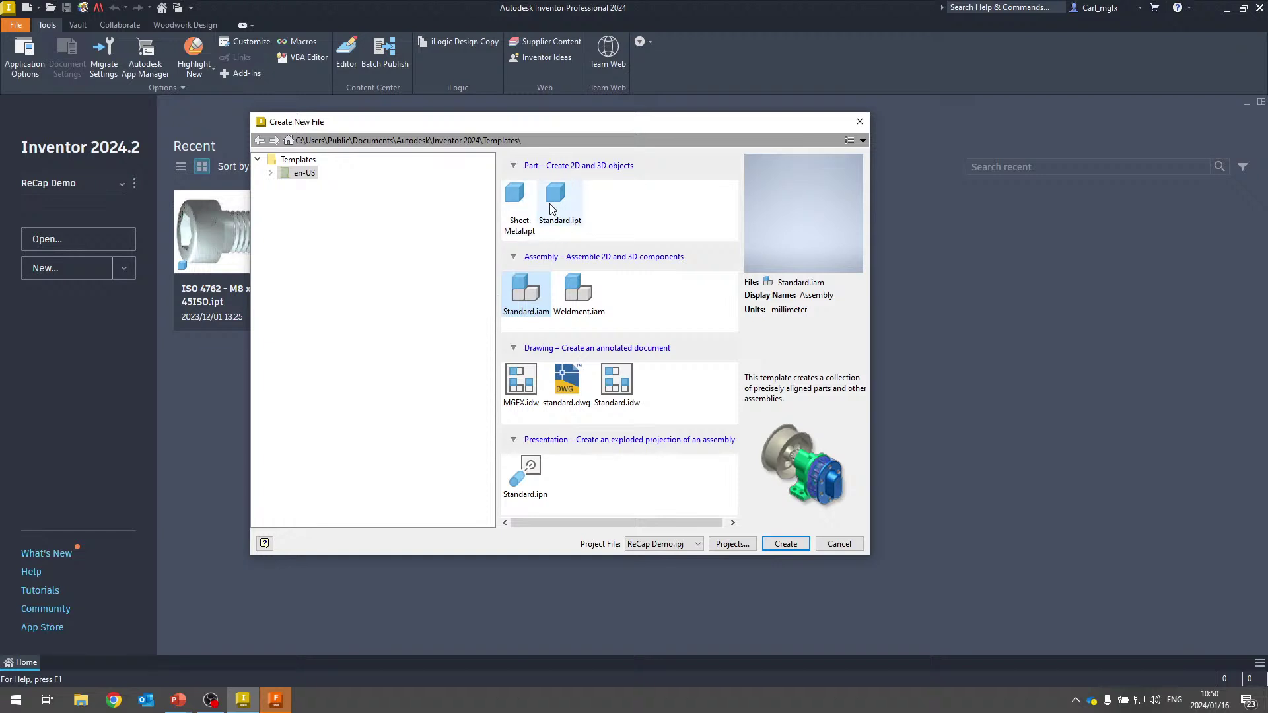
double_click(557, 196)
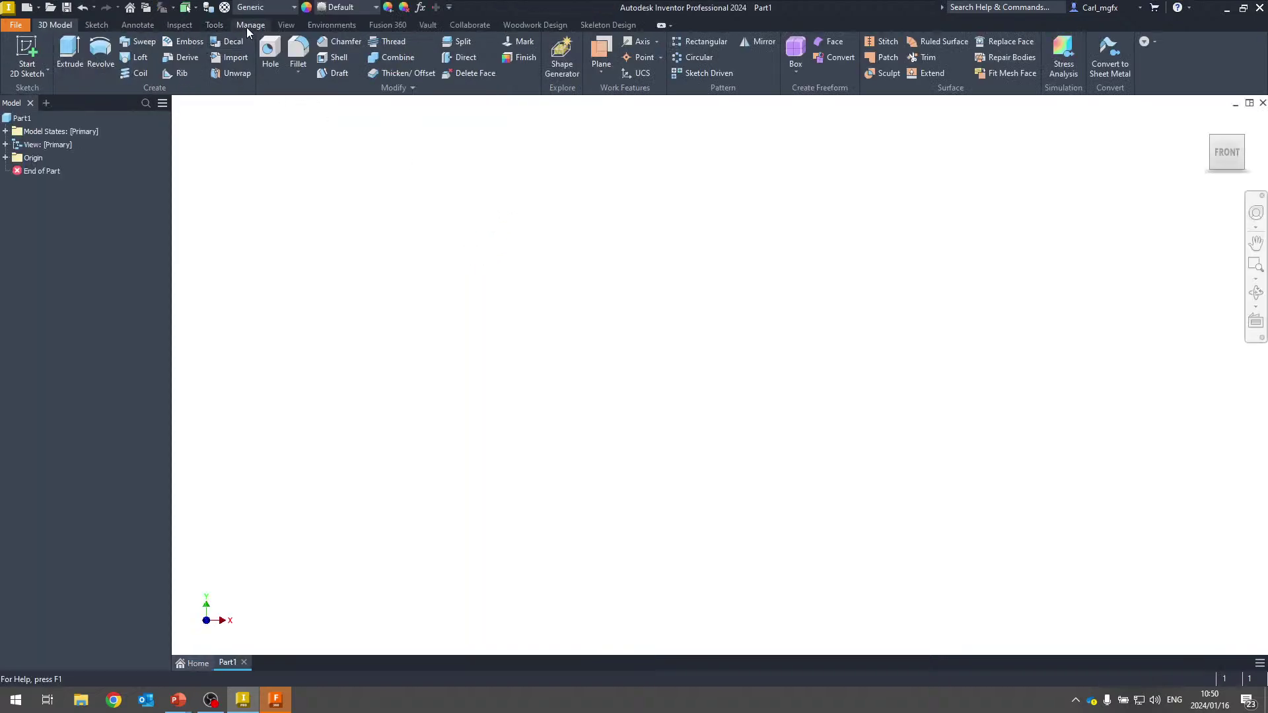
Start attaching the Brownsville Buildings.rcp point cloud from the Demo folder and place it in the part.
left_click(249, 26)
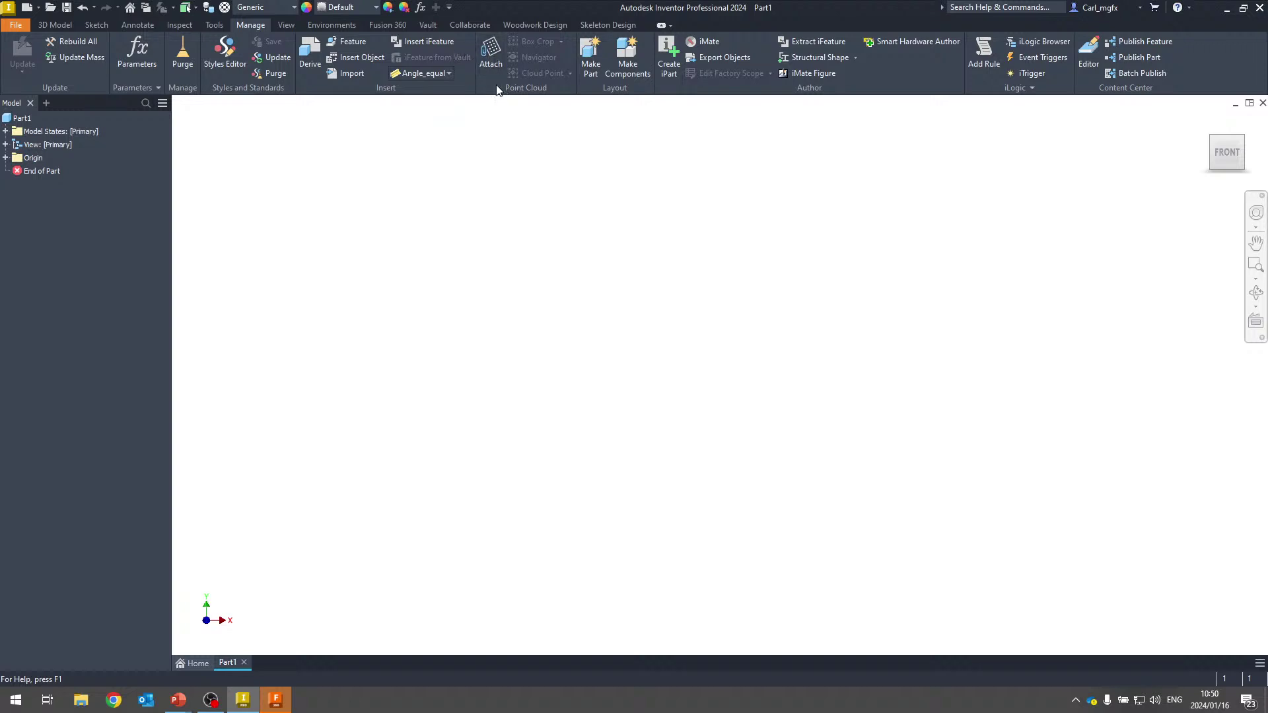
left_click(492, 56)
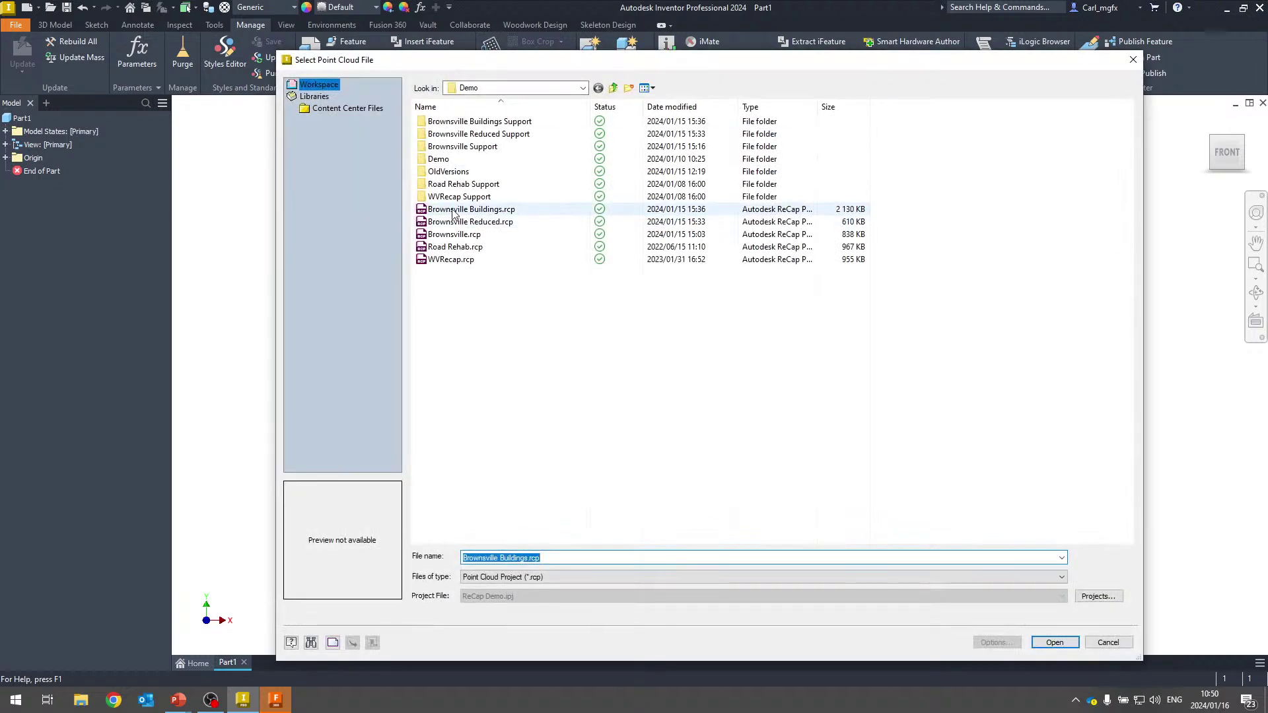
left_click(470, 213)
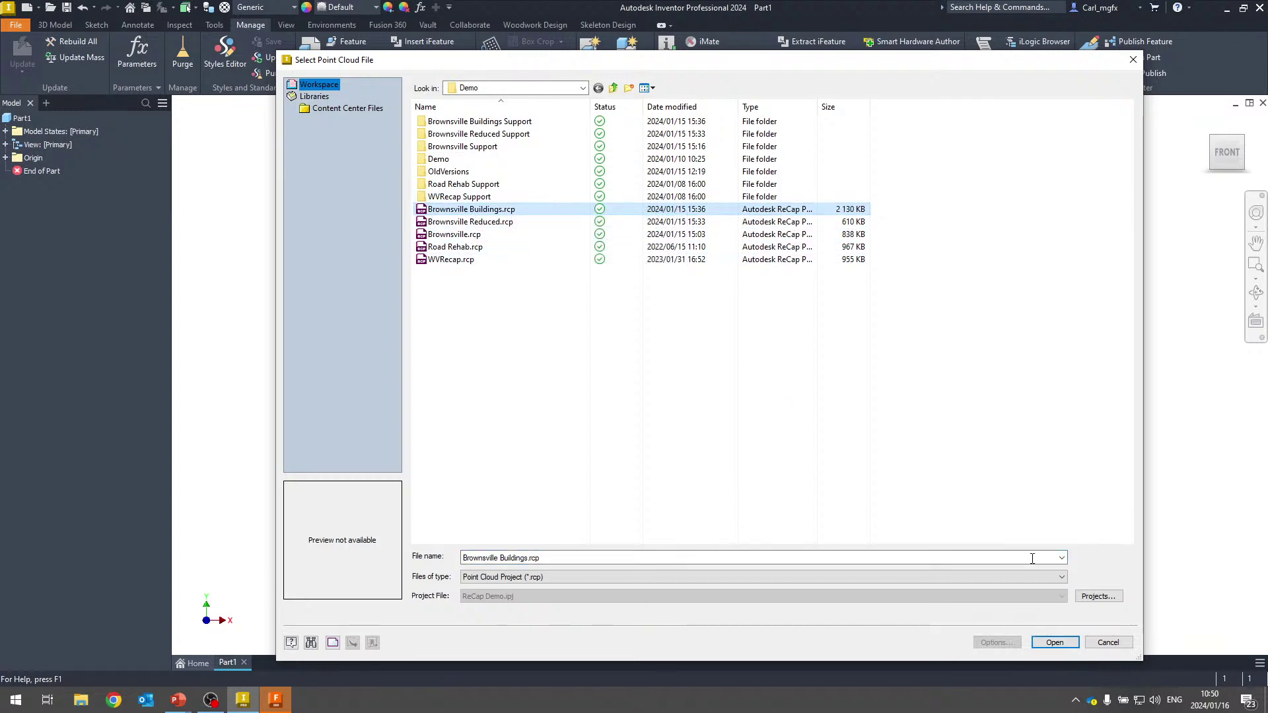
left_click(1052, 643)
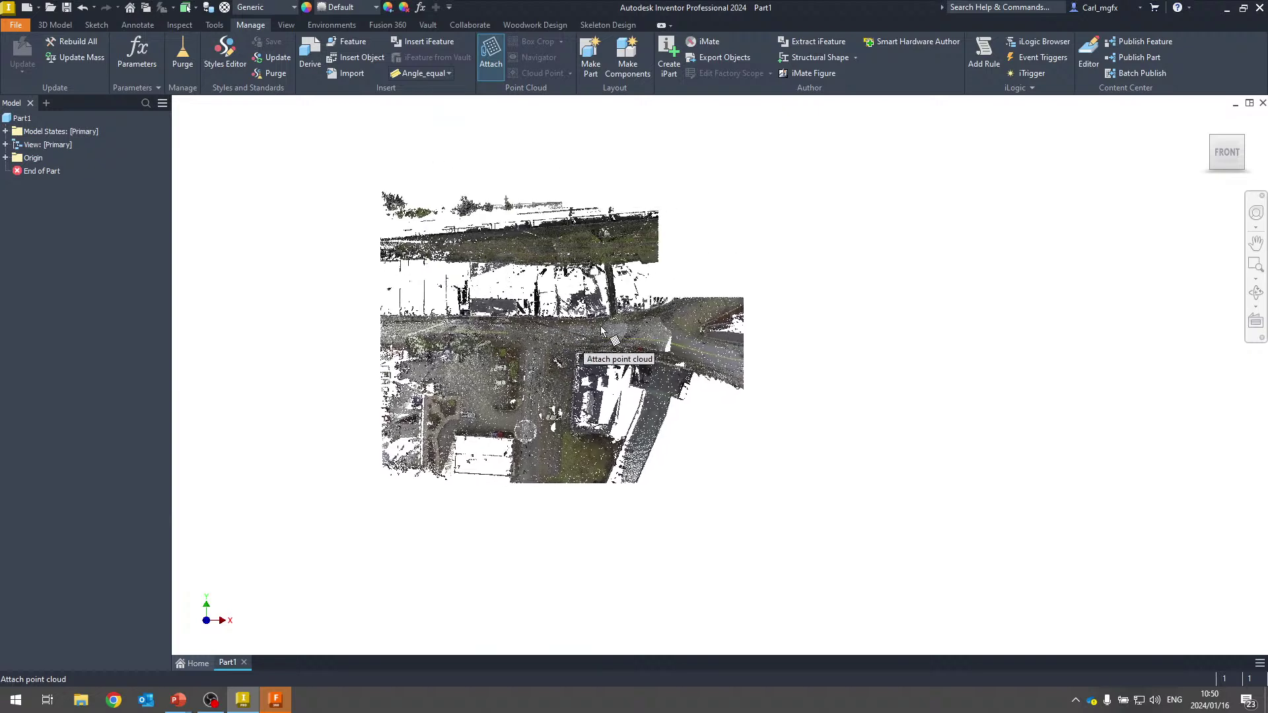
left_click(647, 330)
Insert the point cloud at the origin and complete the attachment.
left_click_drag(208, 110, 249, 135)
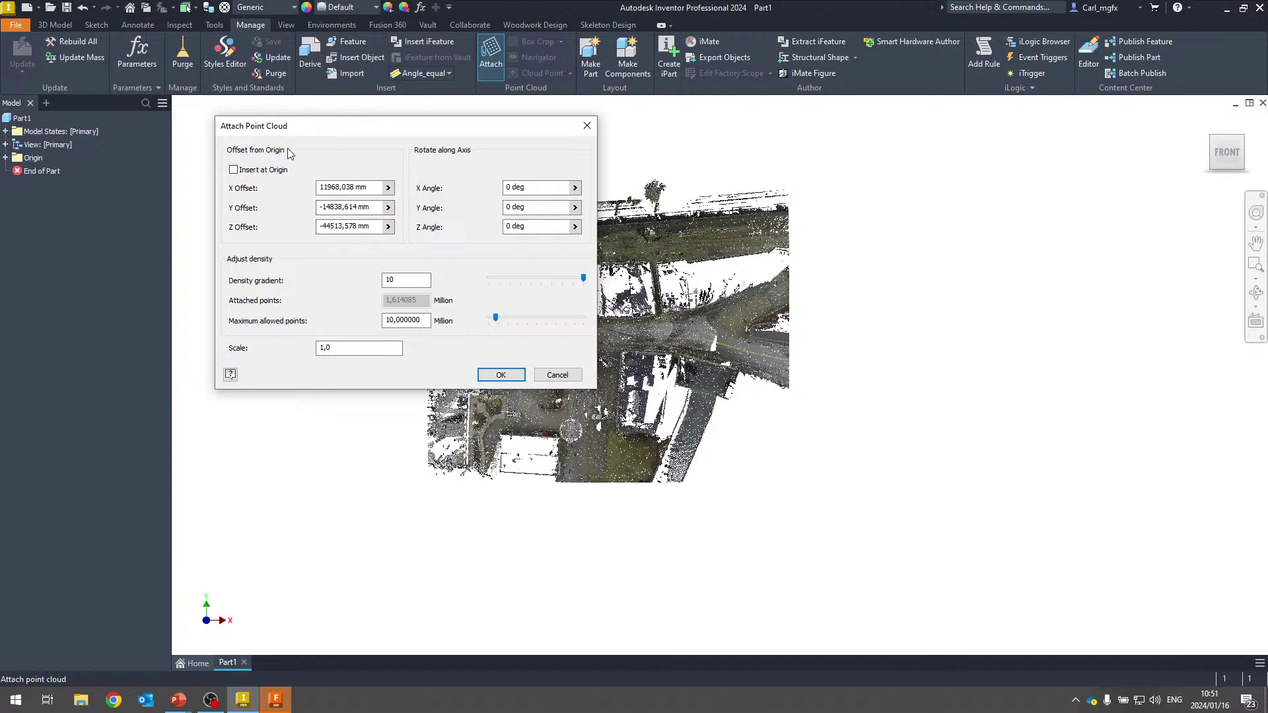
left_click(234, 170)
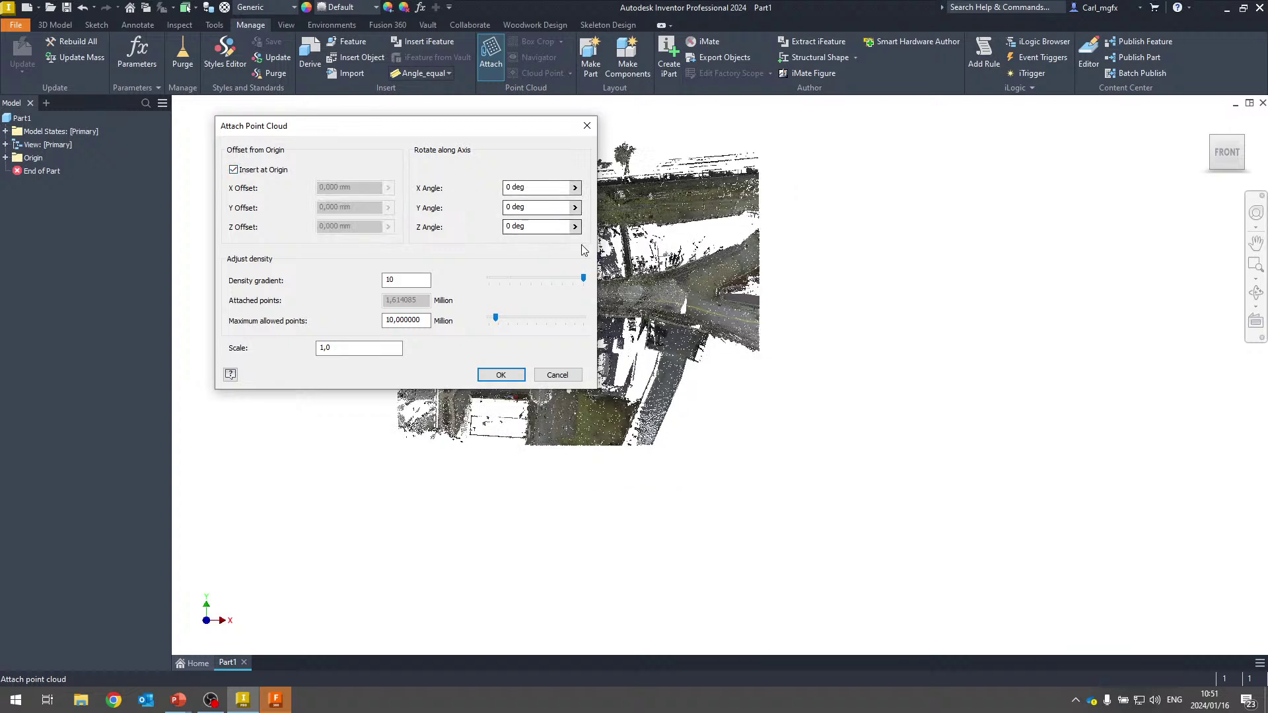
middle_click_drag(858, 262, 1044, 348)
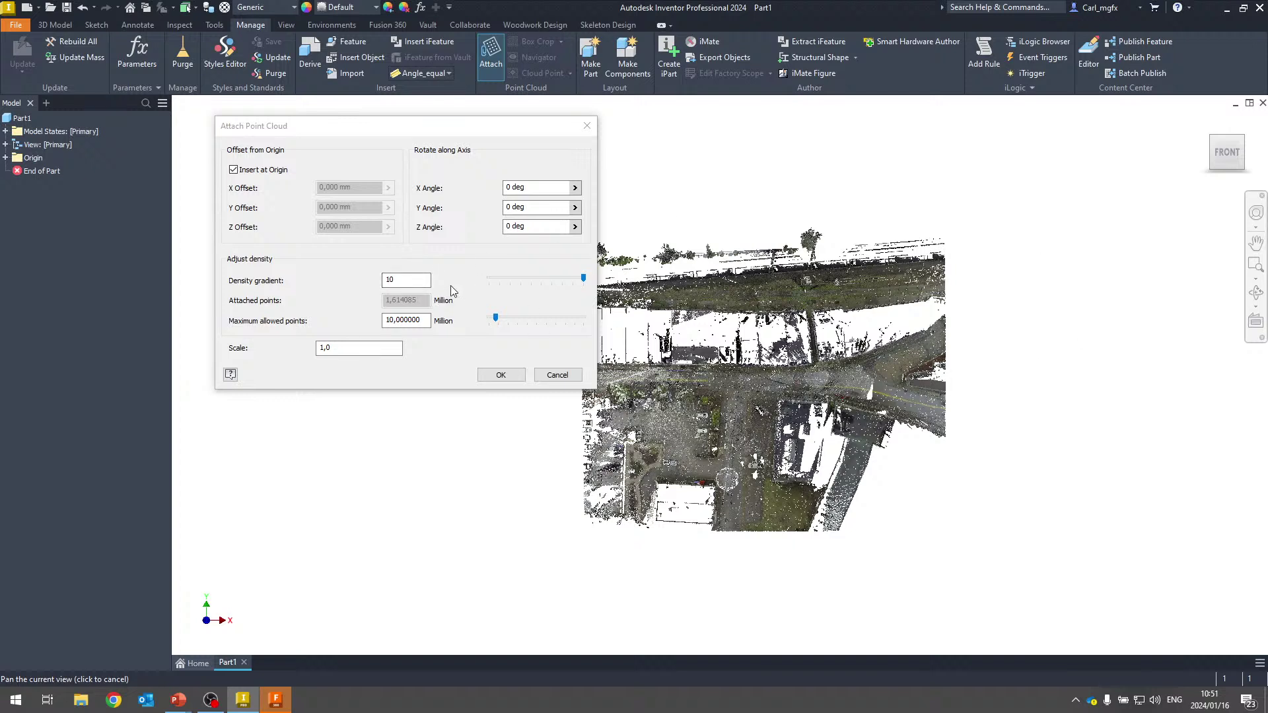
left_click(420, 323)
left_click(333, 348)
left_click(480, 373)
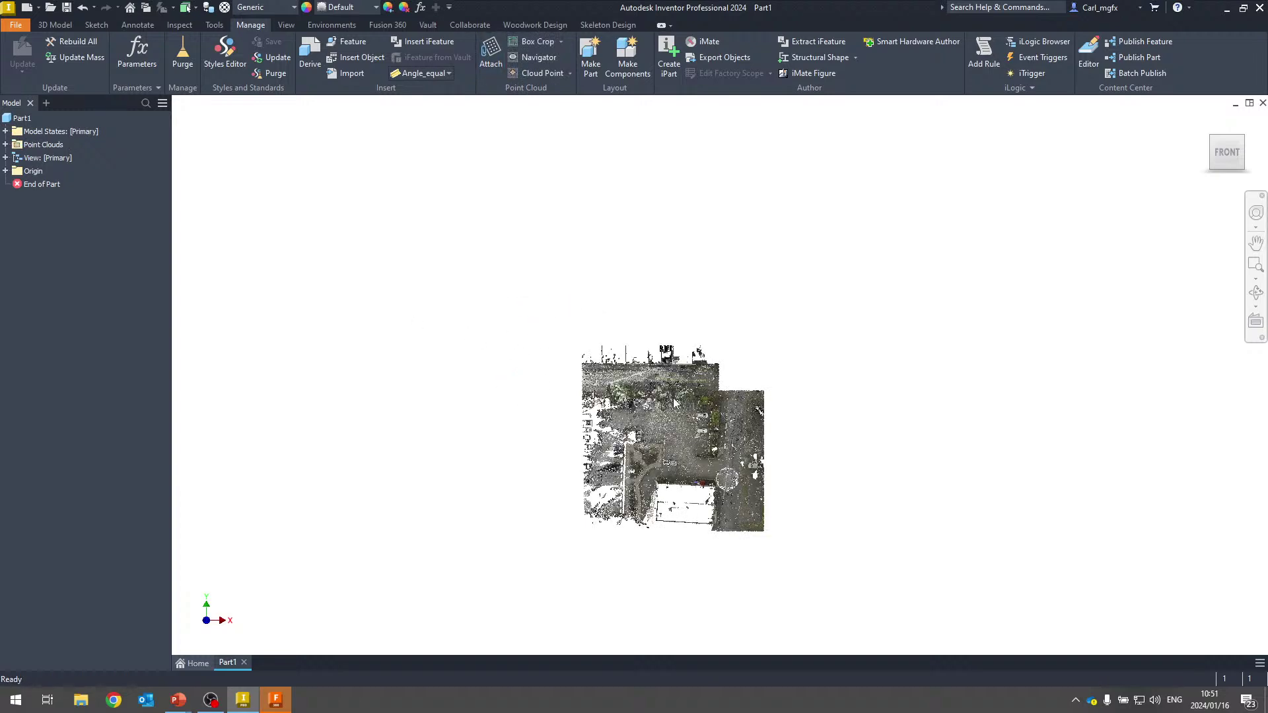
Hide the Unassigned Points and the Existing to Remain, Poles and Wires, and Existing to Demo regions in the Point Cloud Navigator.
scroll(675, 401, "up", 3)
scroll(661, 396, "down", 3)
scroll(607, 377, "up", 1)
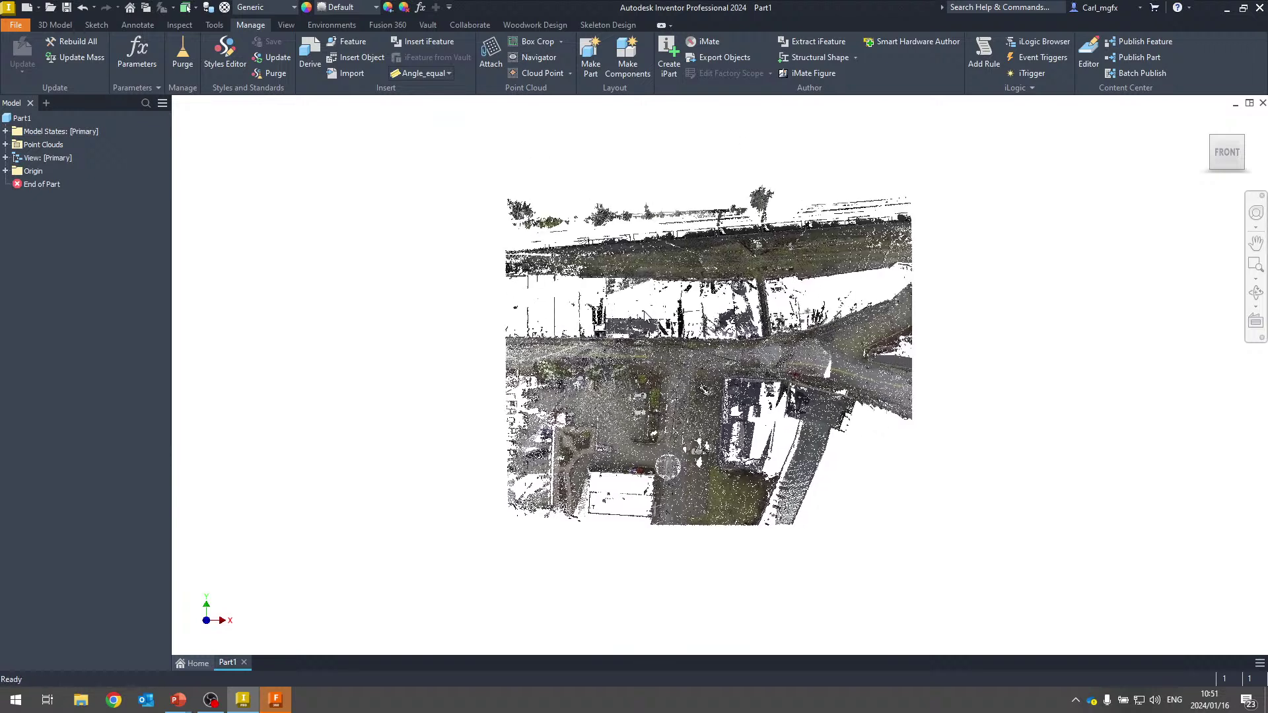
left_click(535, 57)
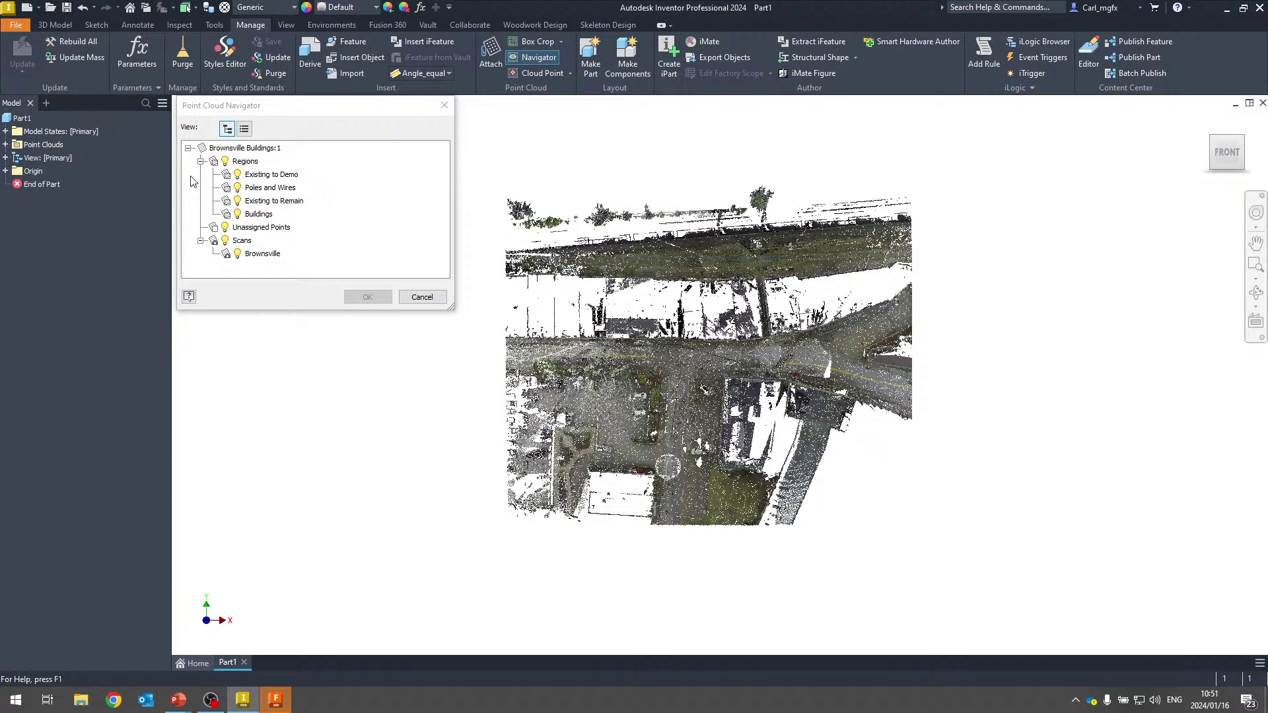
left_click(225, 227)
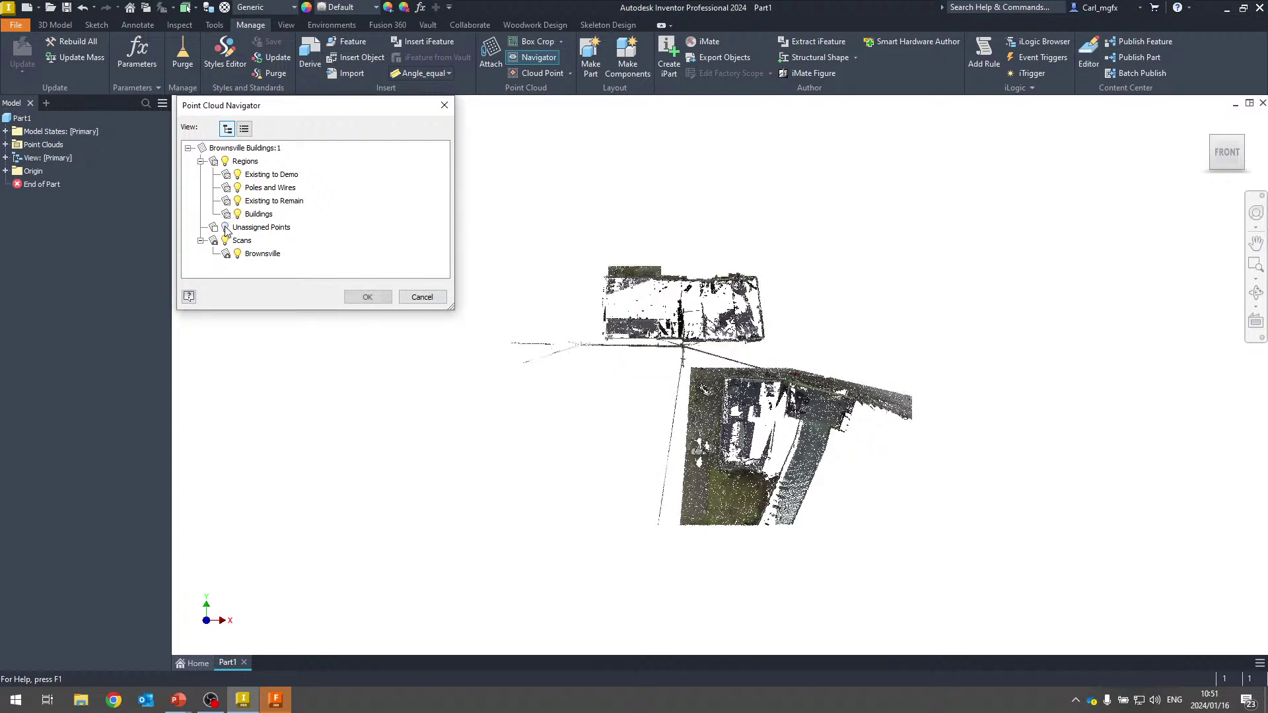
left_click(237, 201)
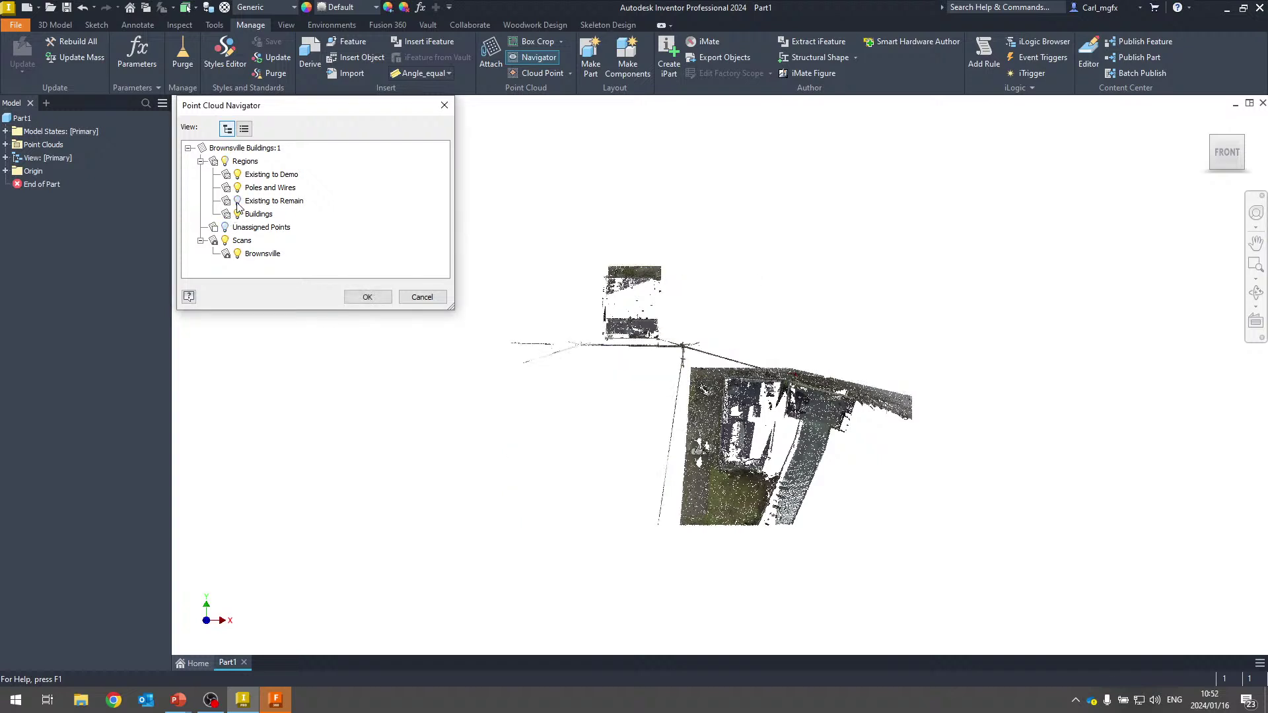
left_click(238, 187)
left_click(238, 175)
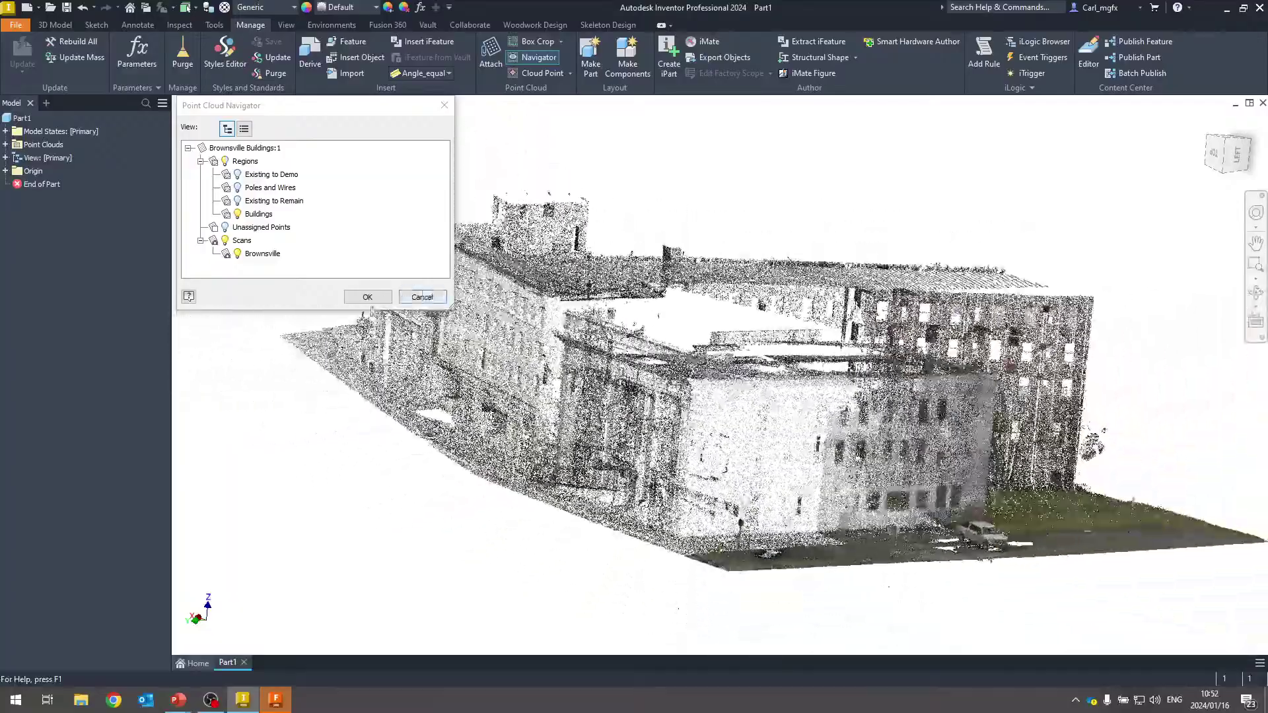
left_click(367, 298)
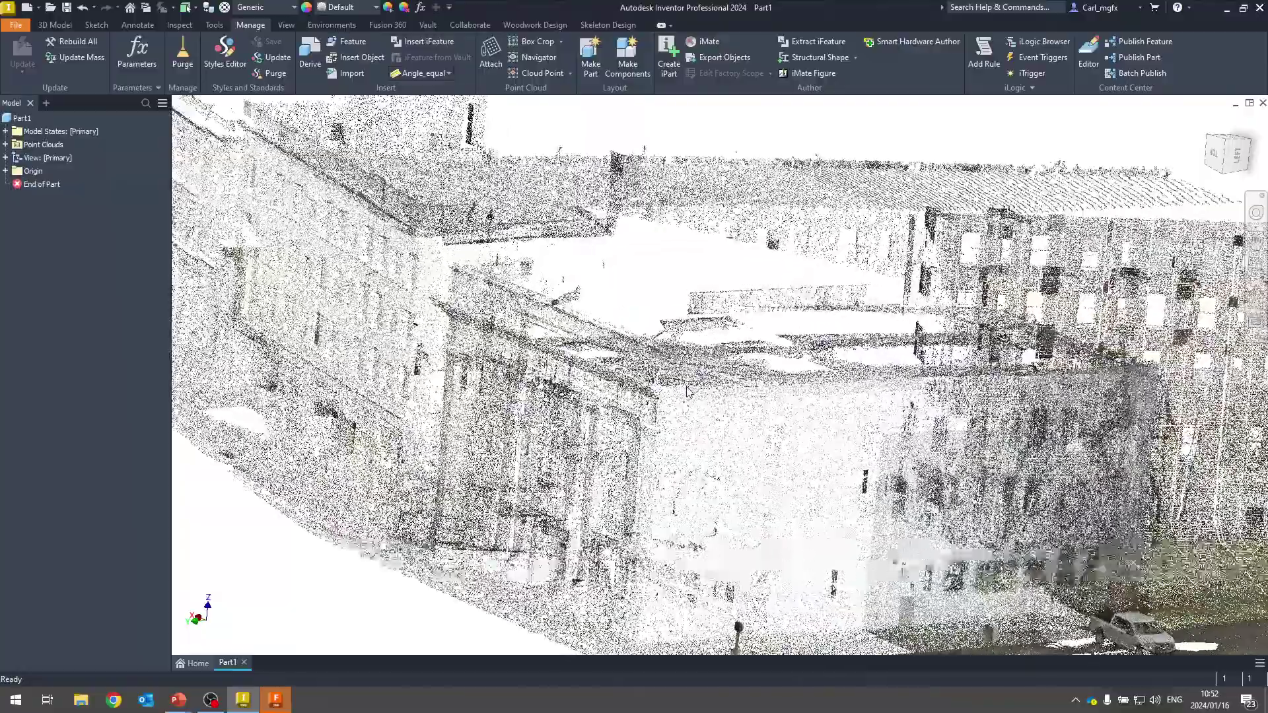
Examine the isolated buildings from a raised corner angle and review the region list in the Point Cloud Navigator.
scroll(687, 391, "up", 5)
scroll(688, 392, "down", 6)
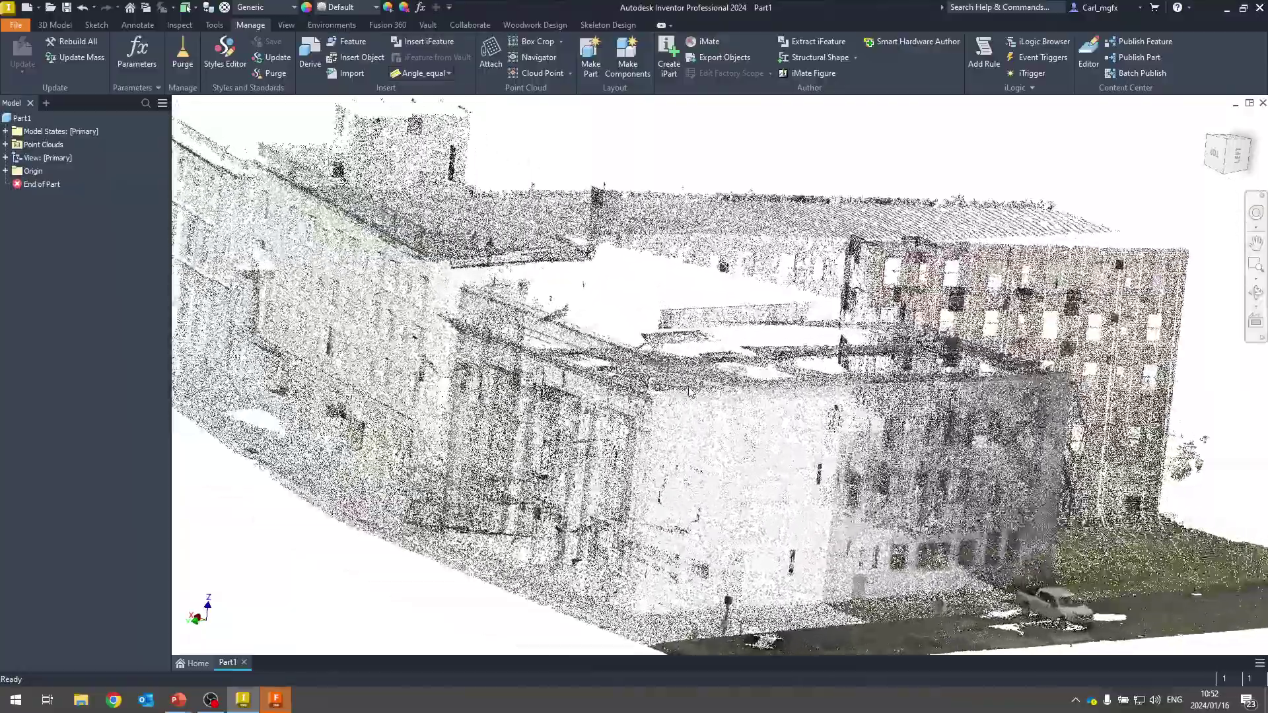
scroll(689, 391, "down", 2)
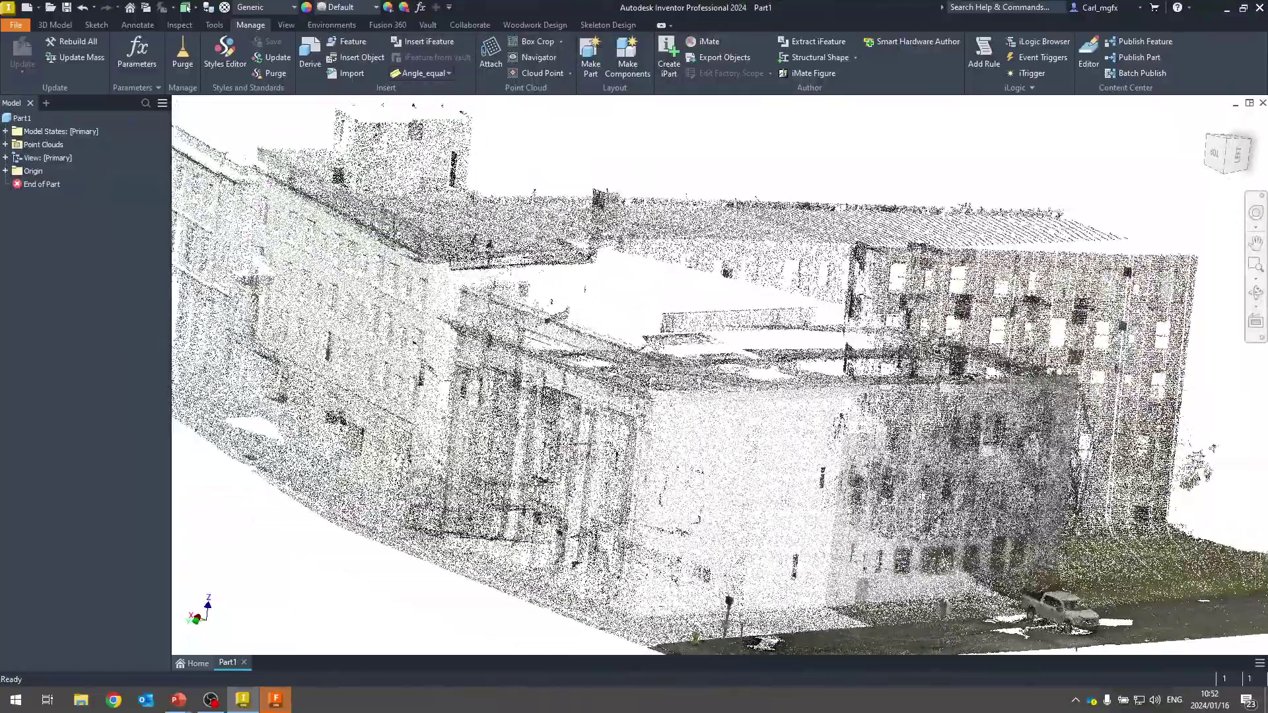
scroll(689, 390, "up", 3)
scroll(689, 390, "up", 4)
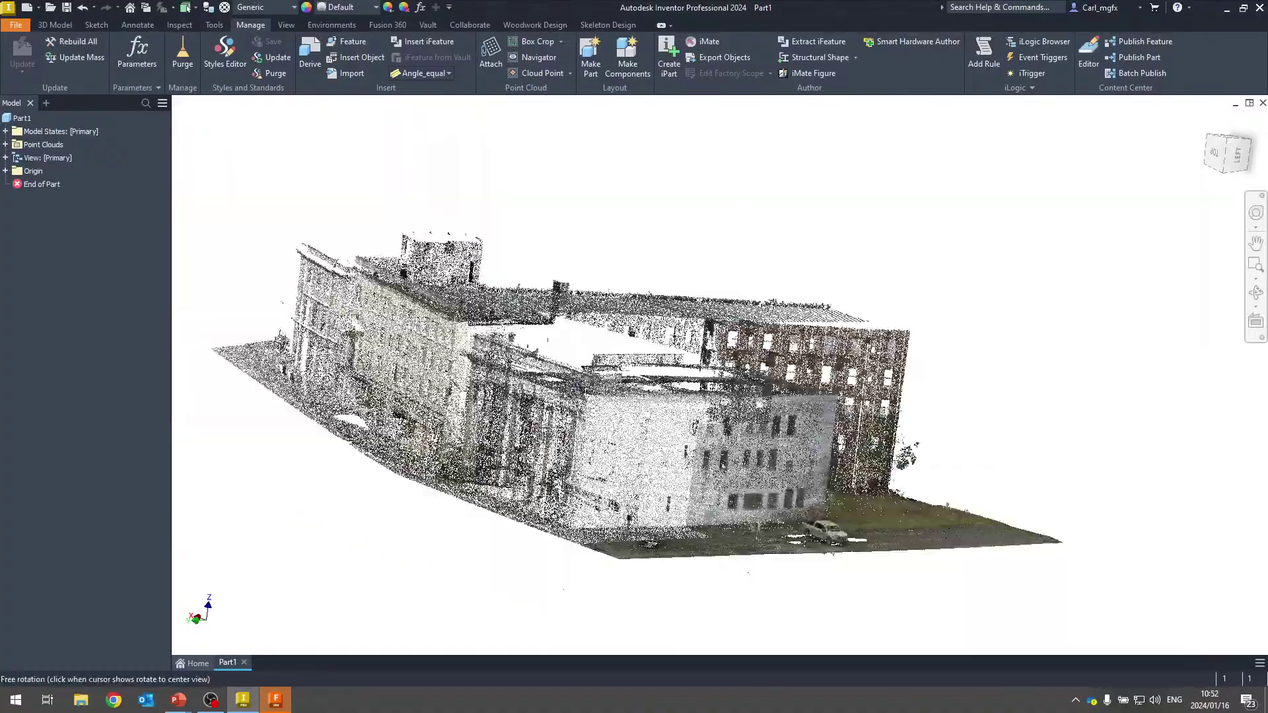
mouse_move(646, 473)
left_mouse_down()
mouse_move(672, 510)
mouse_move(600, 420)
left_mouse_up()
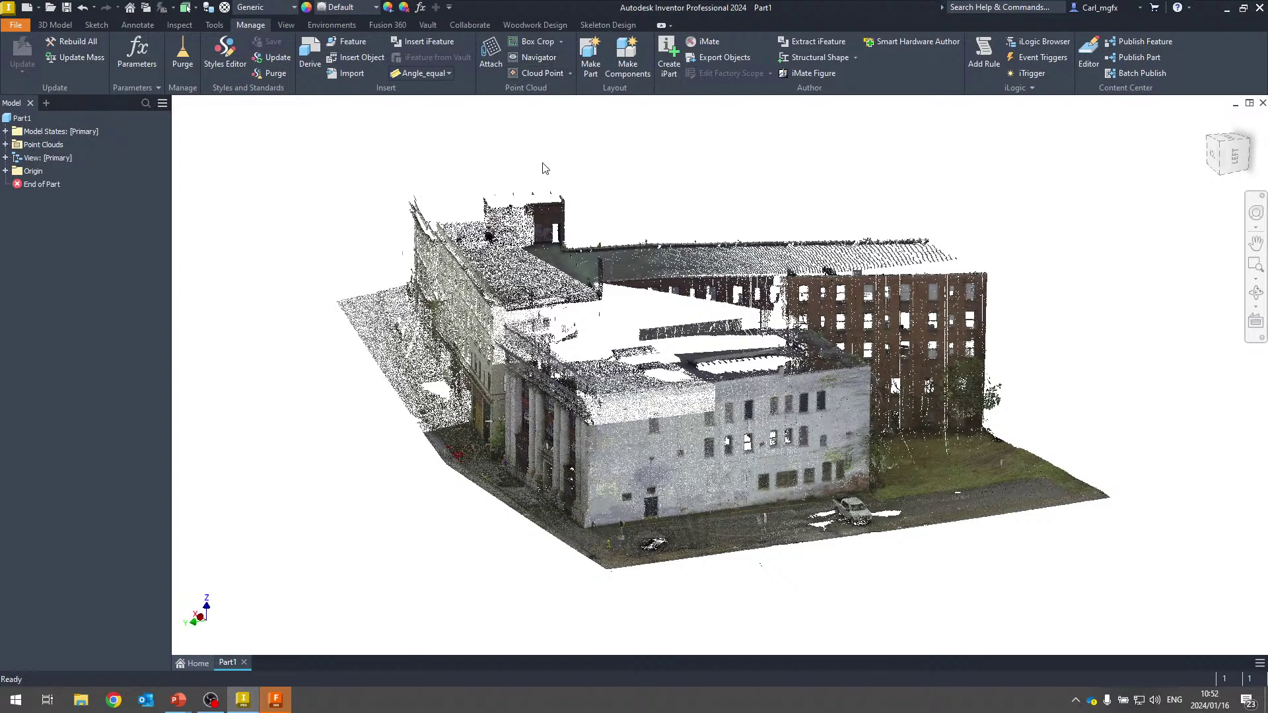
left_click(541, 58)
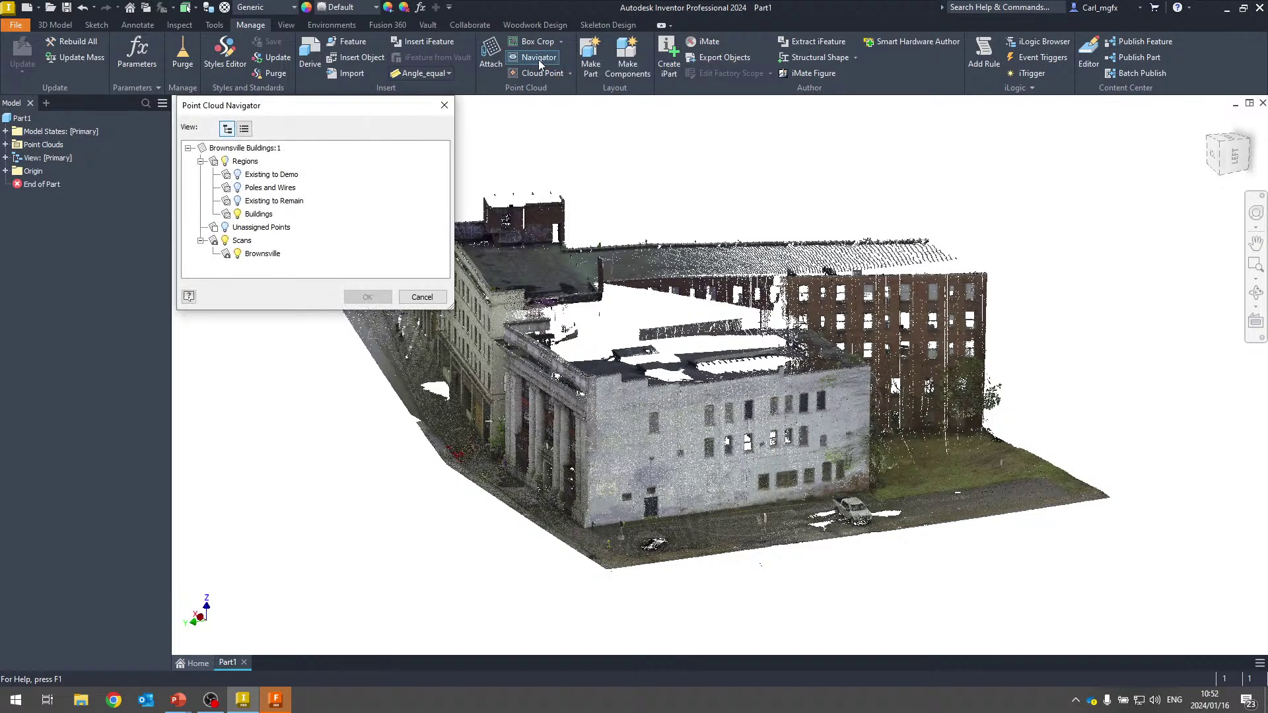
left_click(422, 296)
Edit the attached data of the Brownsville Buildings point cloud and set its density gradient to 5.
left_click(6, 145)
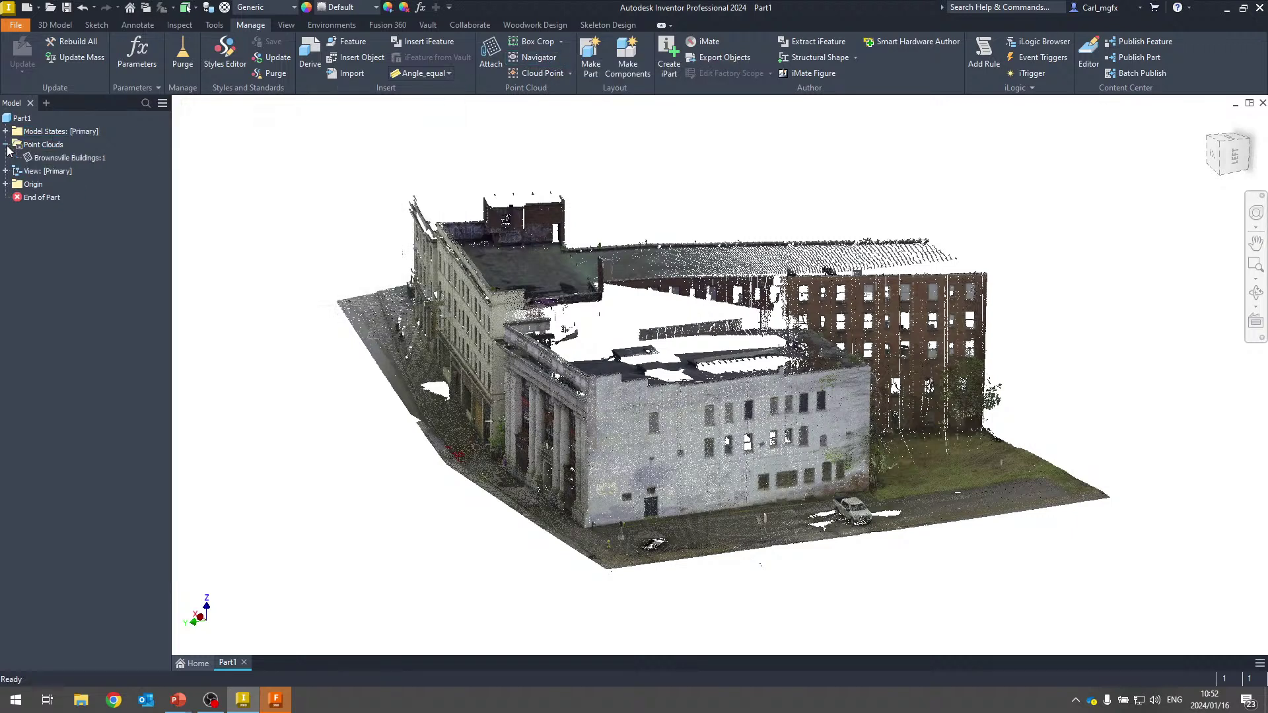
left_click(62, 158)
right_click(60, 157)
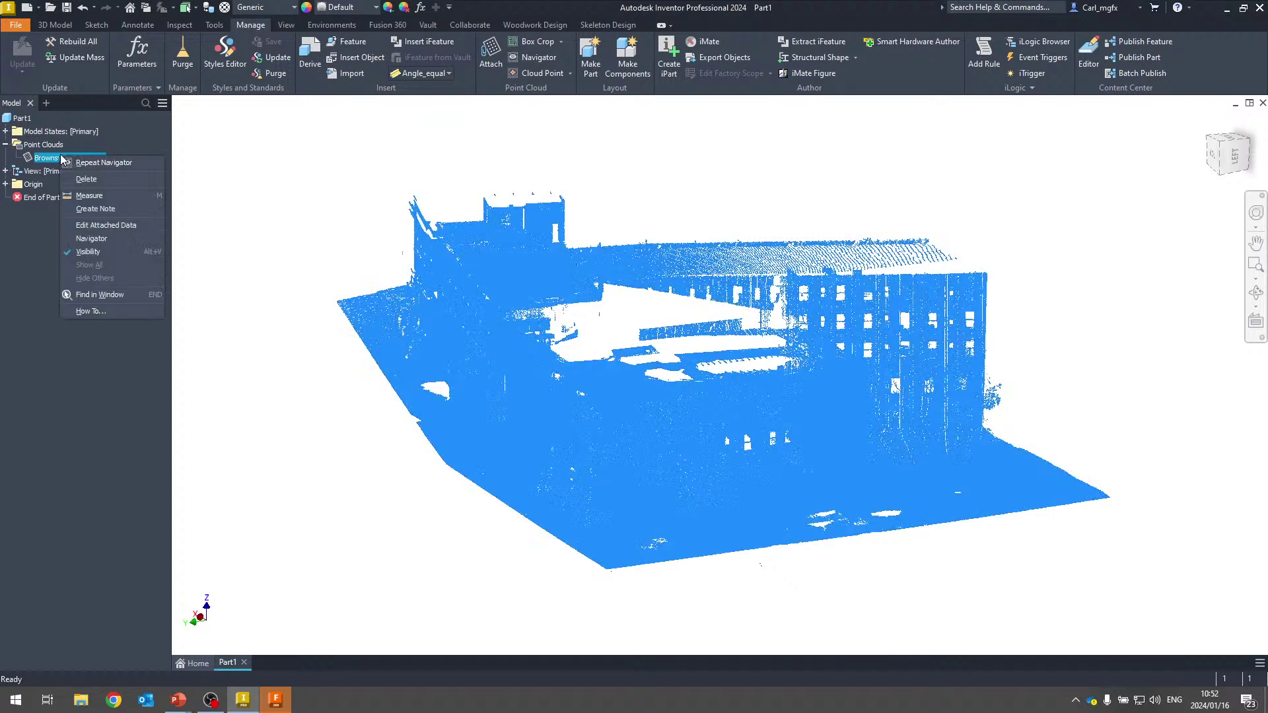
left_click(106, 225)
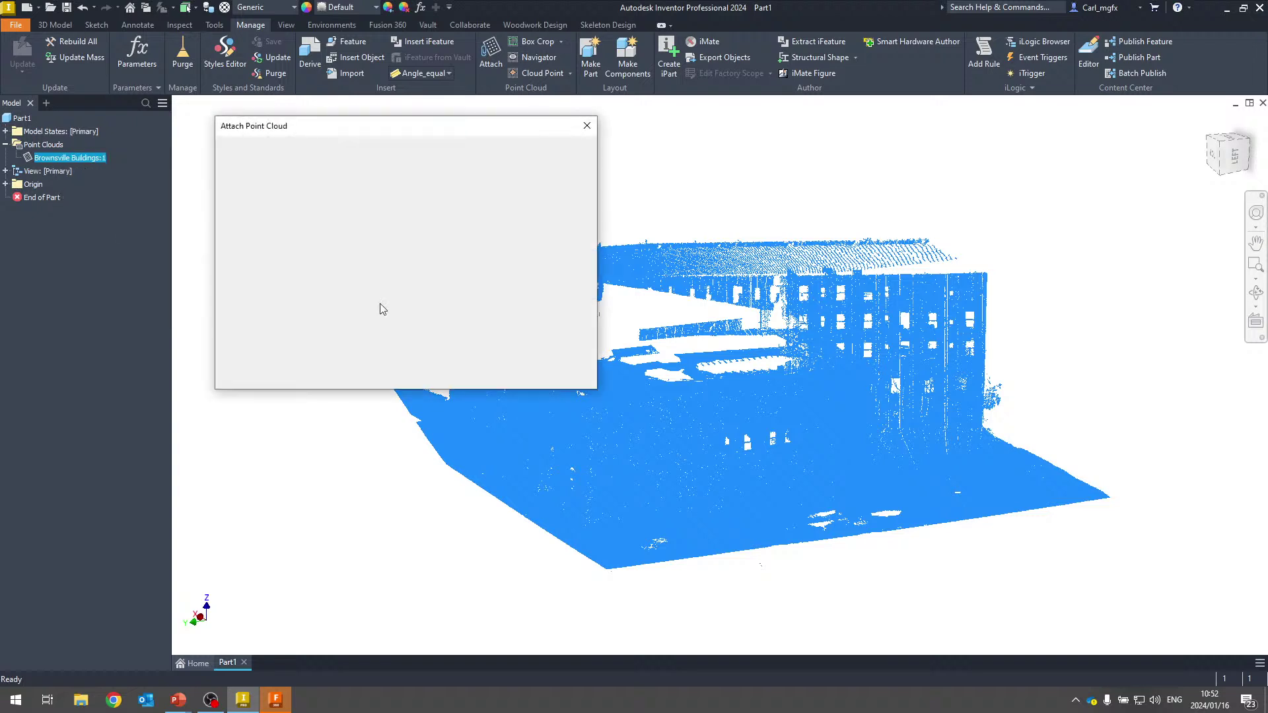
double_click(401, 284)
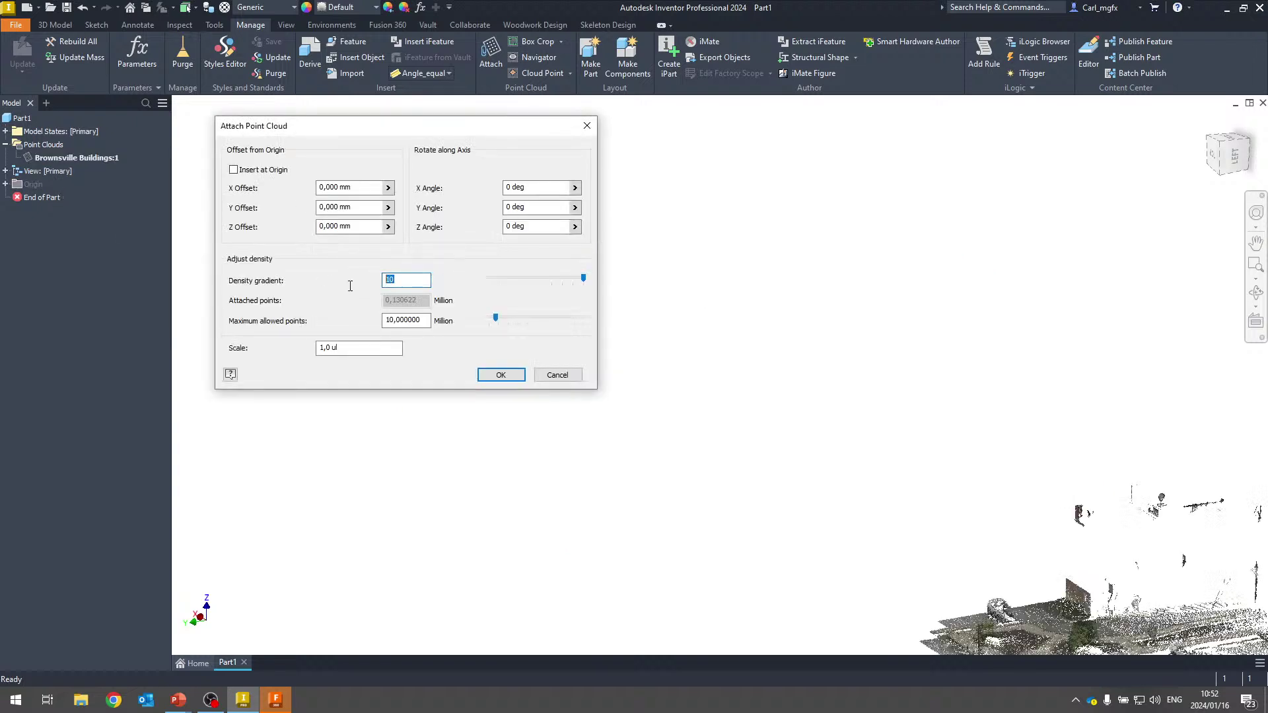
type("5")
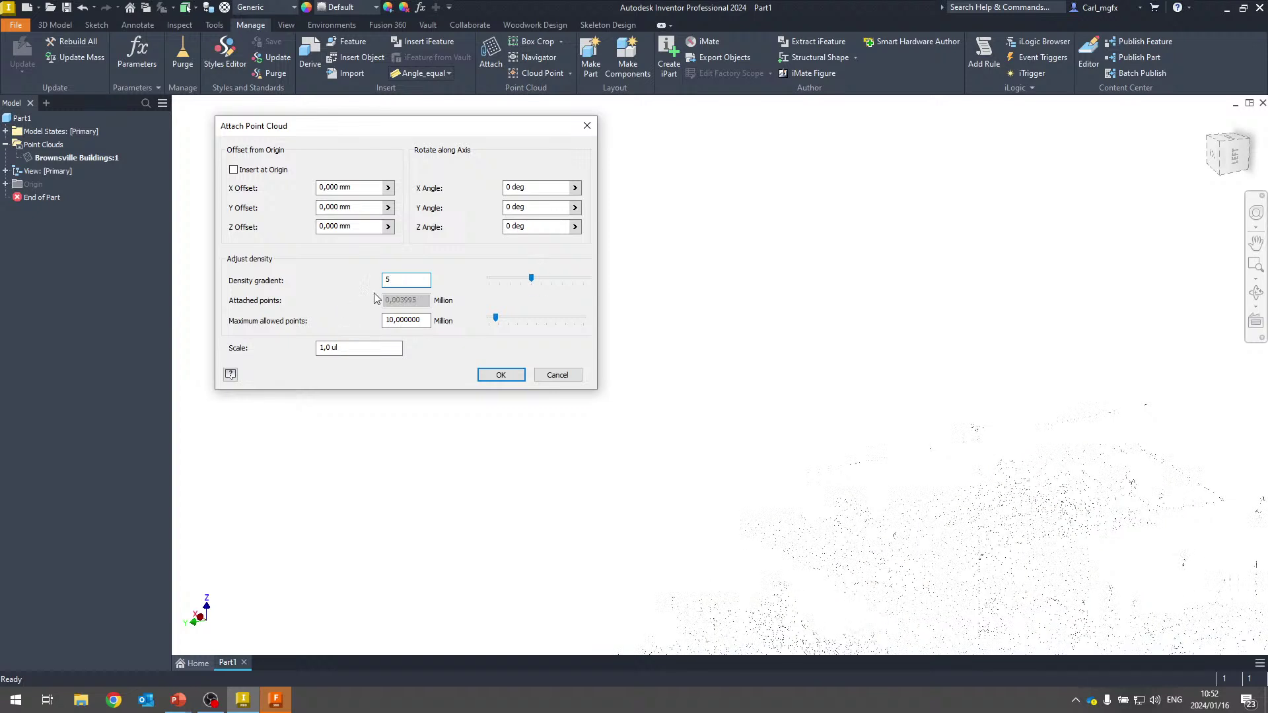
left_click(501, 376)
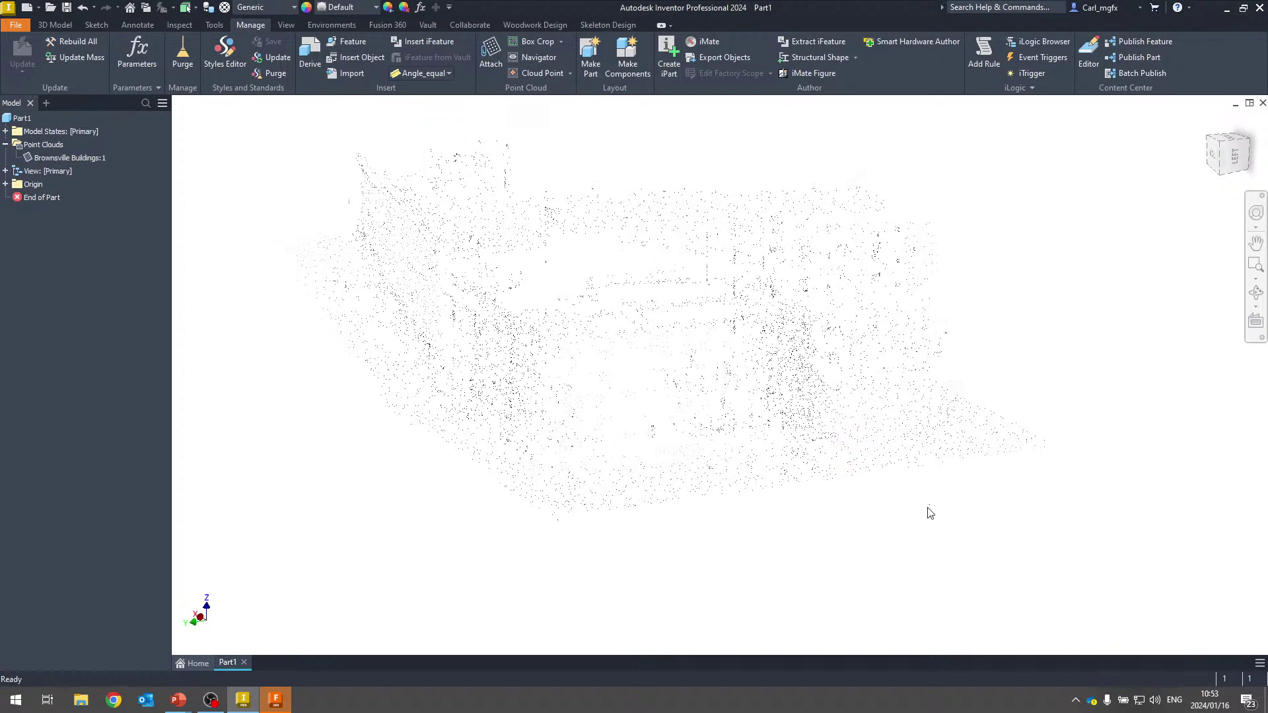
Examine the reduced-density point cloud from several angles and distances.
scroll(626, 414, "up", 3)
scroll(625, 410, "down", 5)
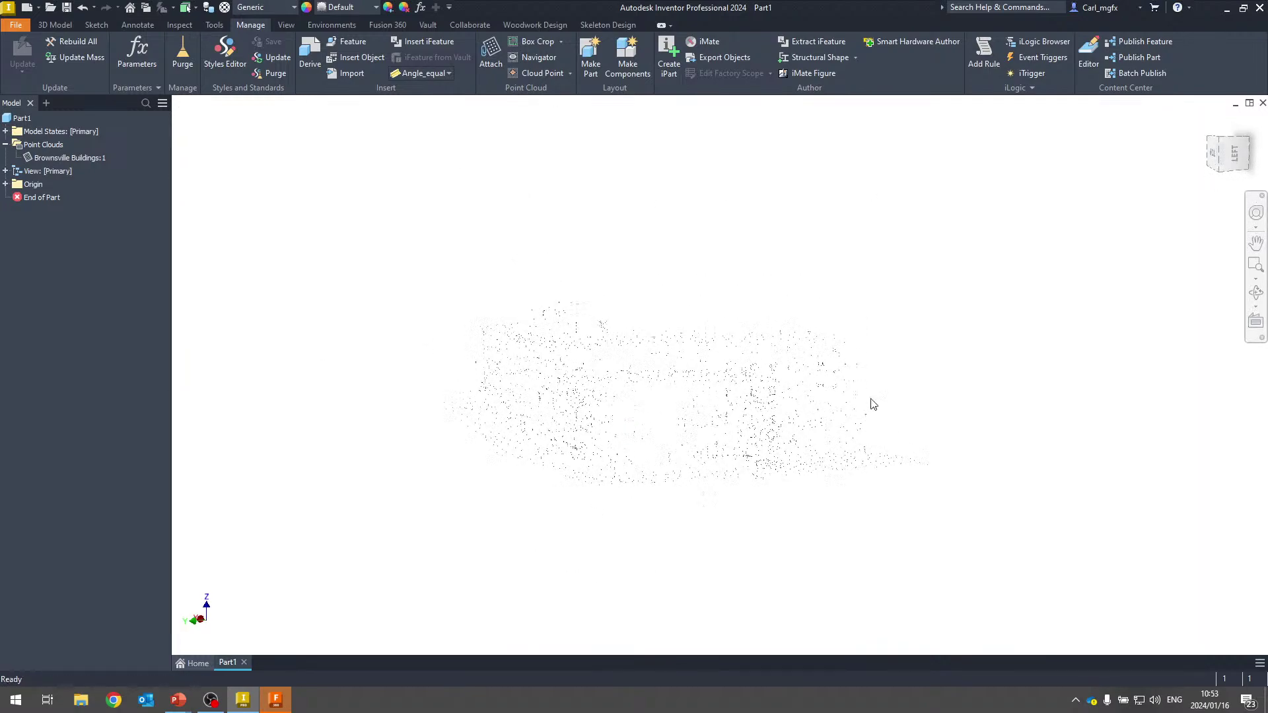
middle_click_drag(594, 396, 638, 400, "shift")
key("Escape")
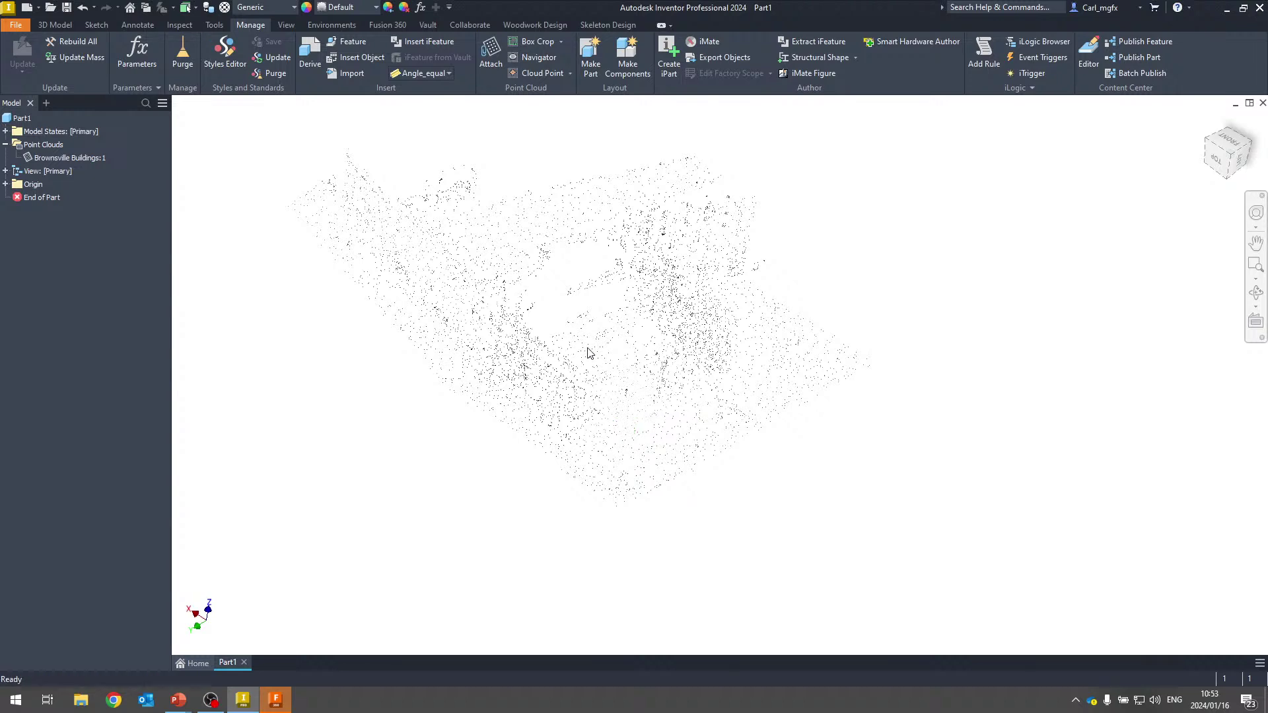
scroll(619, 387, "up", 3)
scroll(620, 386, "down", 2)
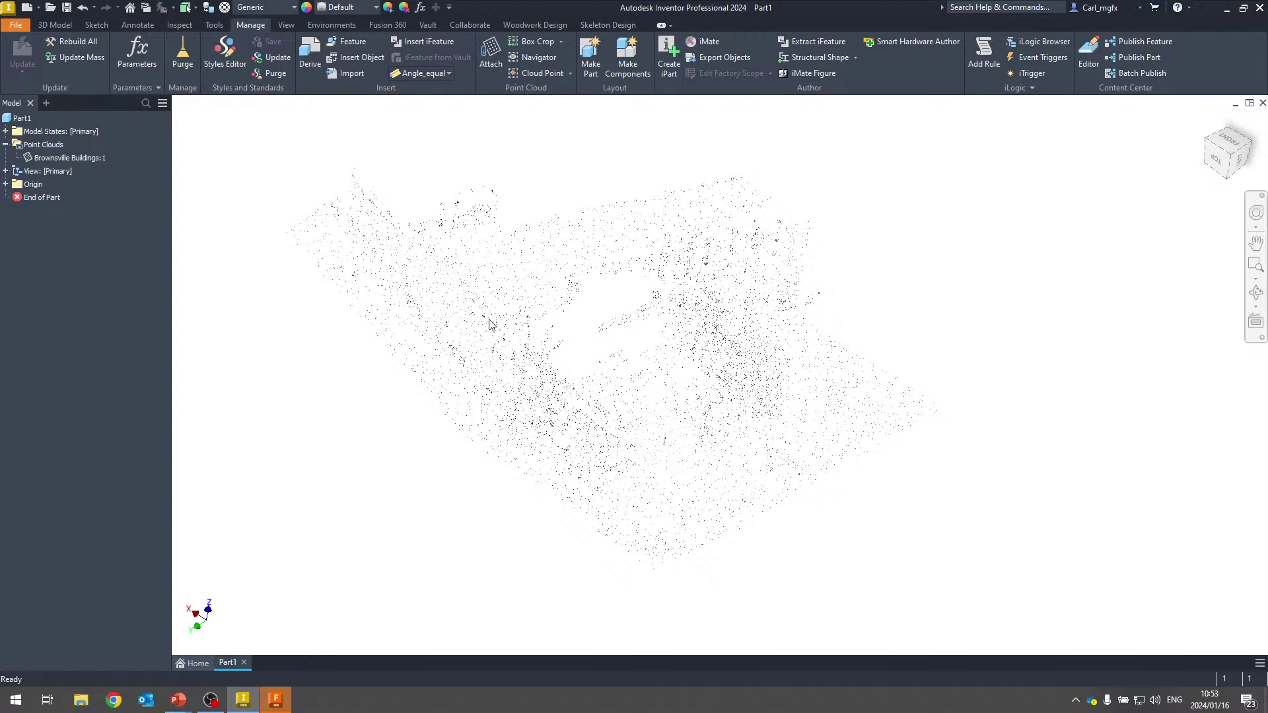
Edit the attached data of the Brownsville Buildings point cloud and set its density gradient to 10.
middle_click_drag(696, 337, 668, 330, "shift")
left_click(68, 160)
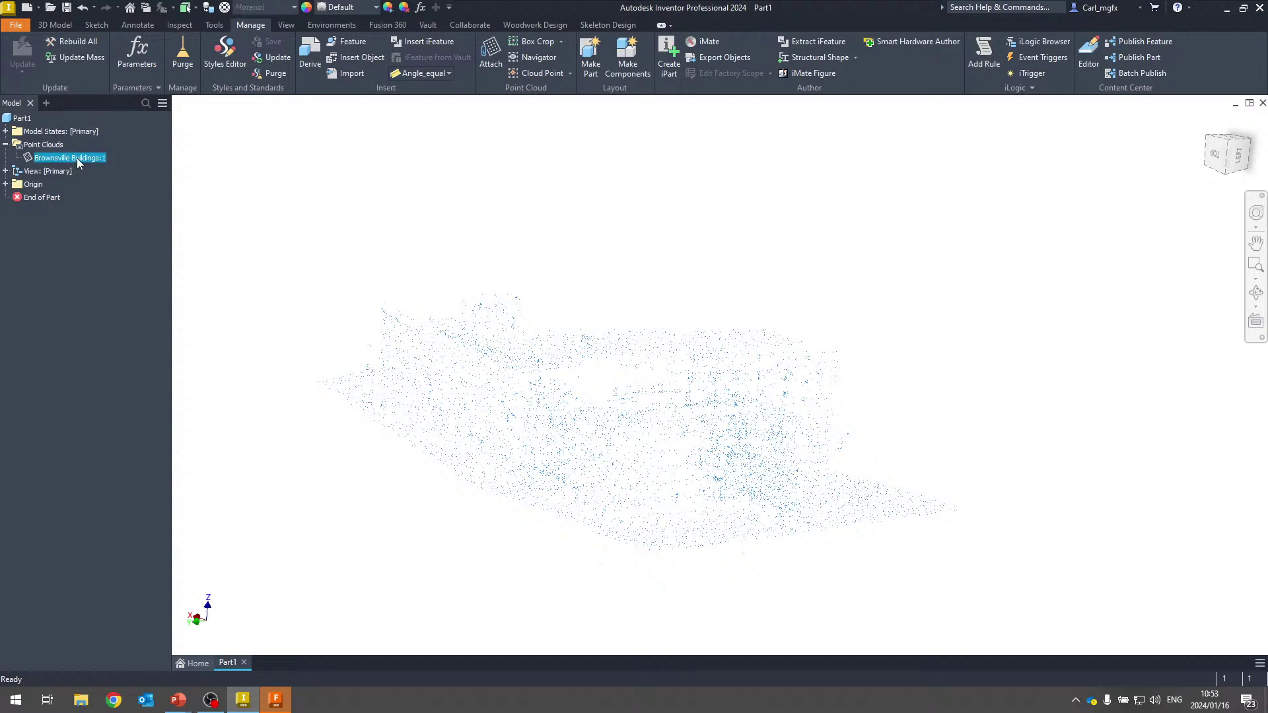
right_click(76, 159)
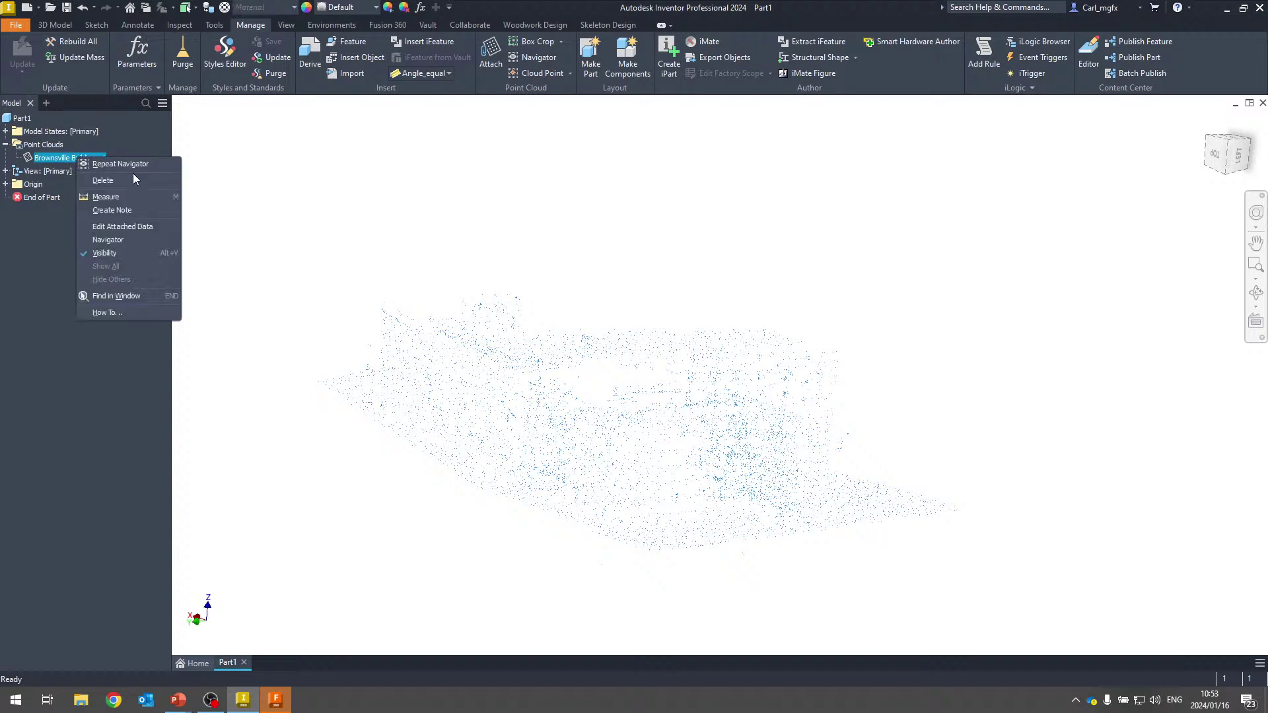
left_click(128, 226)
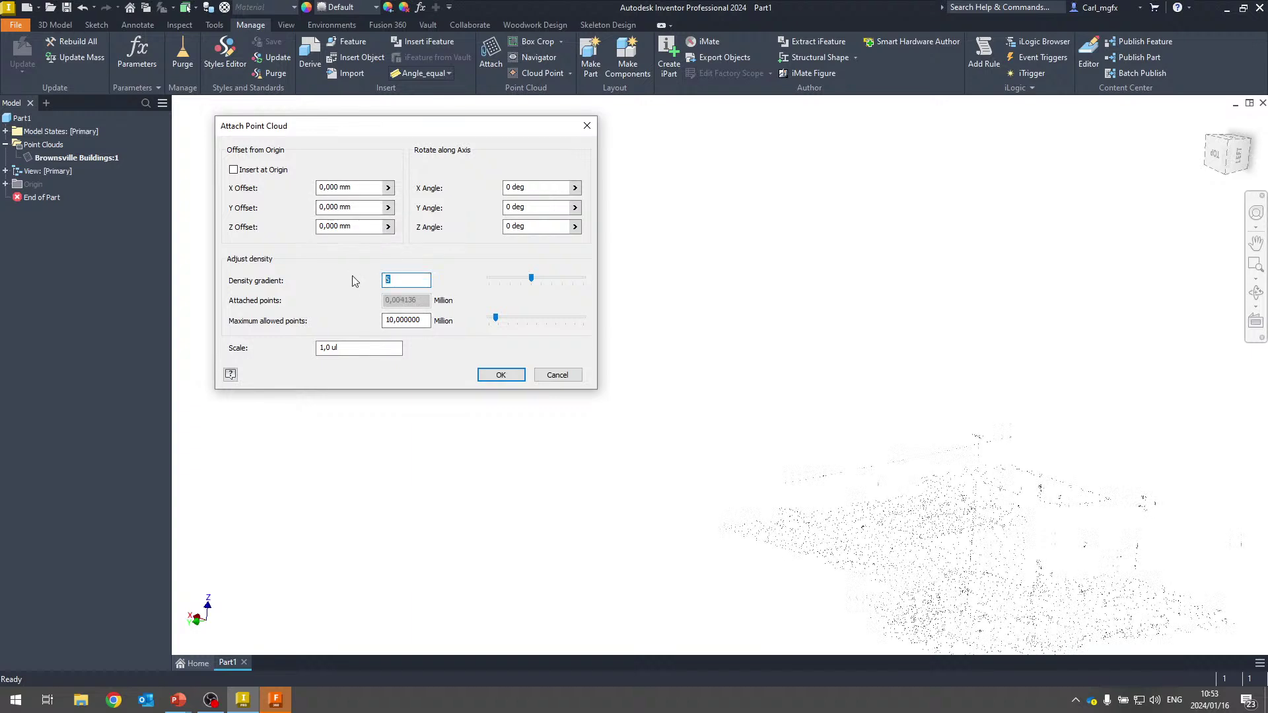
type("10")
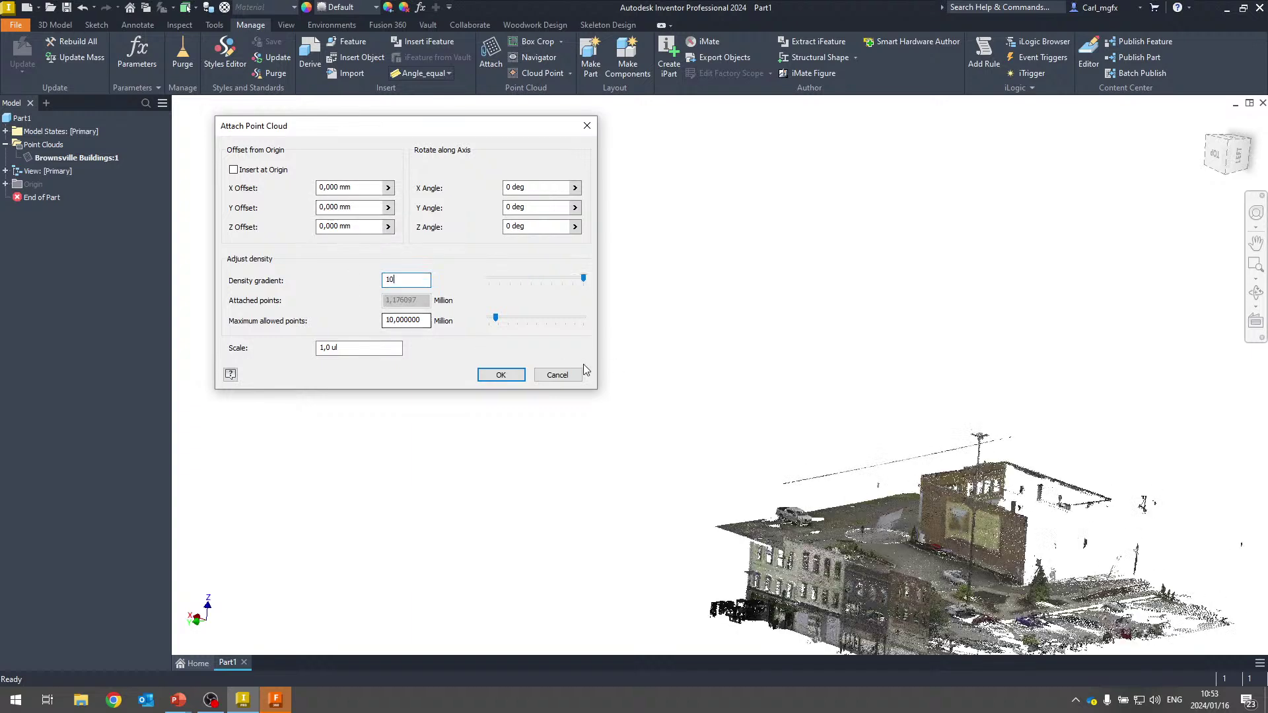
left_click(502, 375)
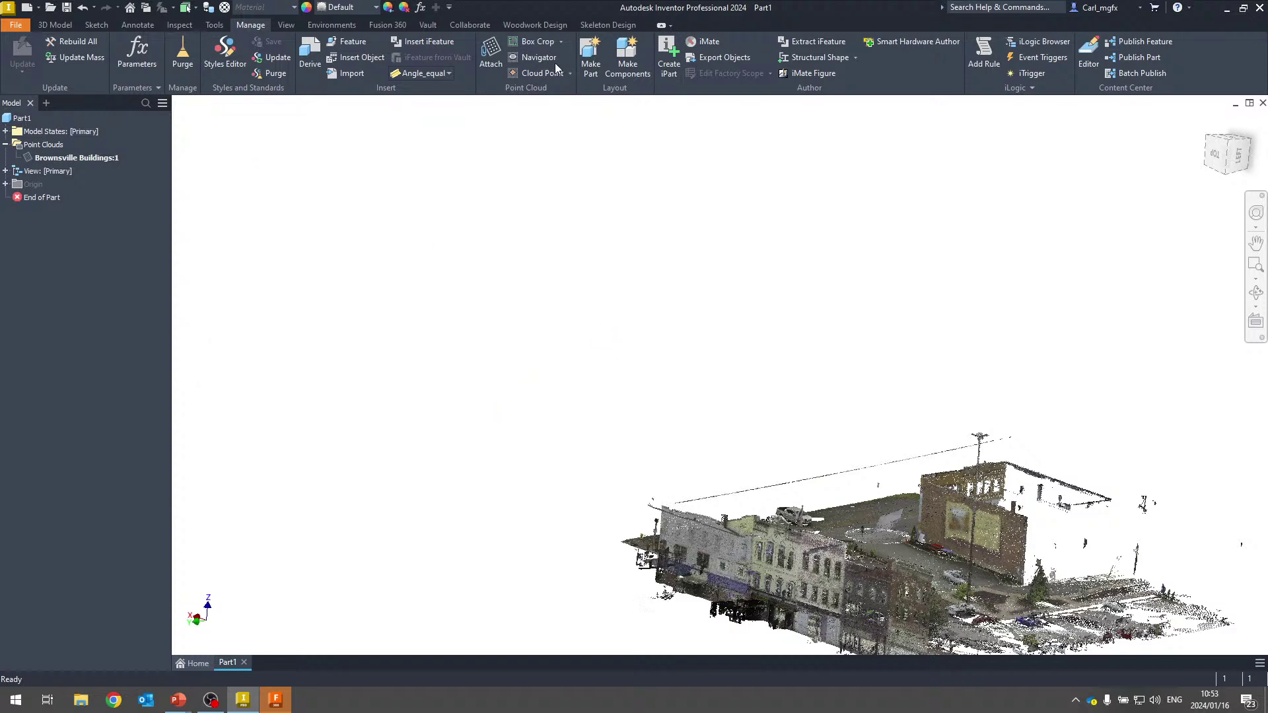
Create a cloud plane on the pale side wall of the columned corner building.
scroll(679, 467, "up", 4)
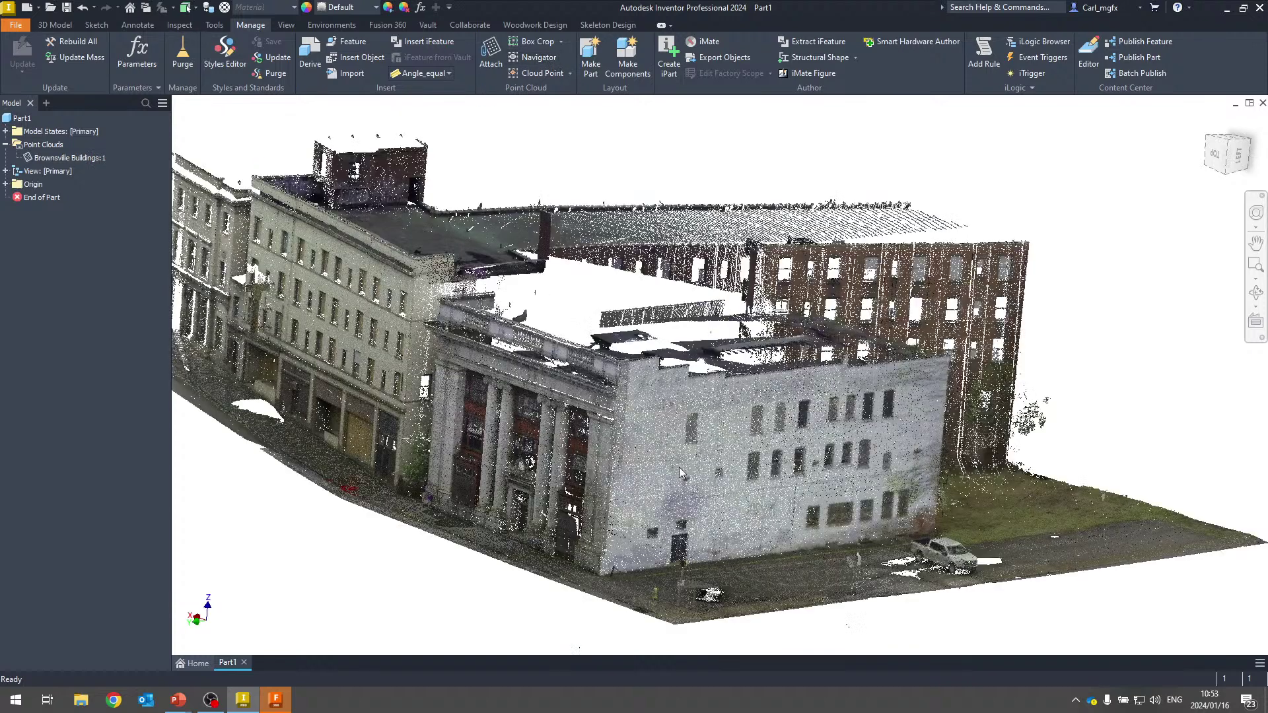
left_click(569, 74)
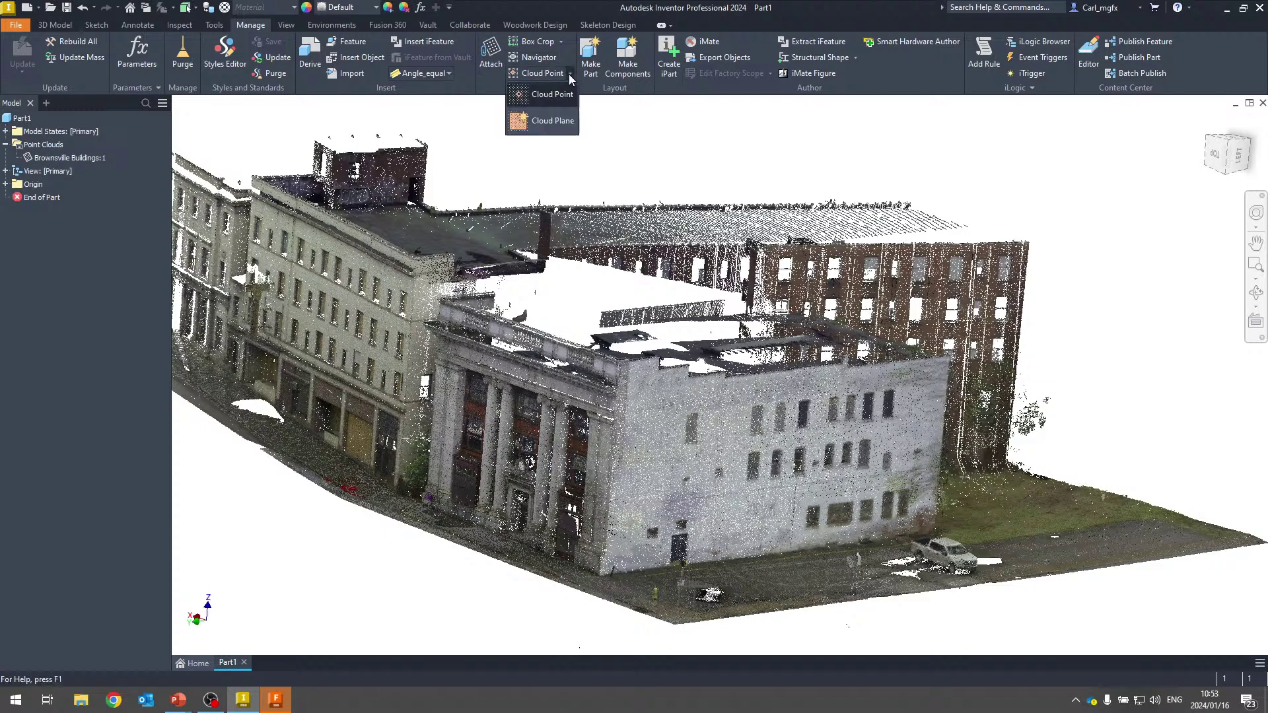
left_click(545, 121)
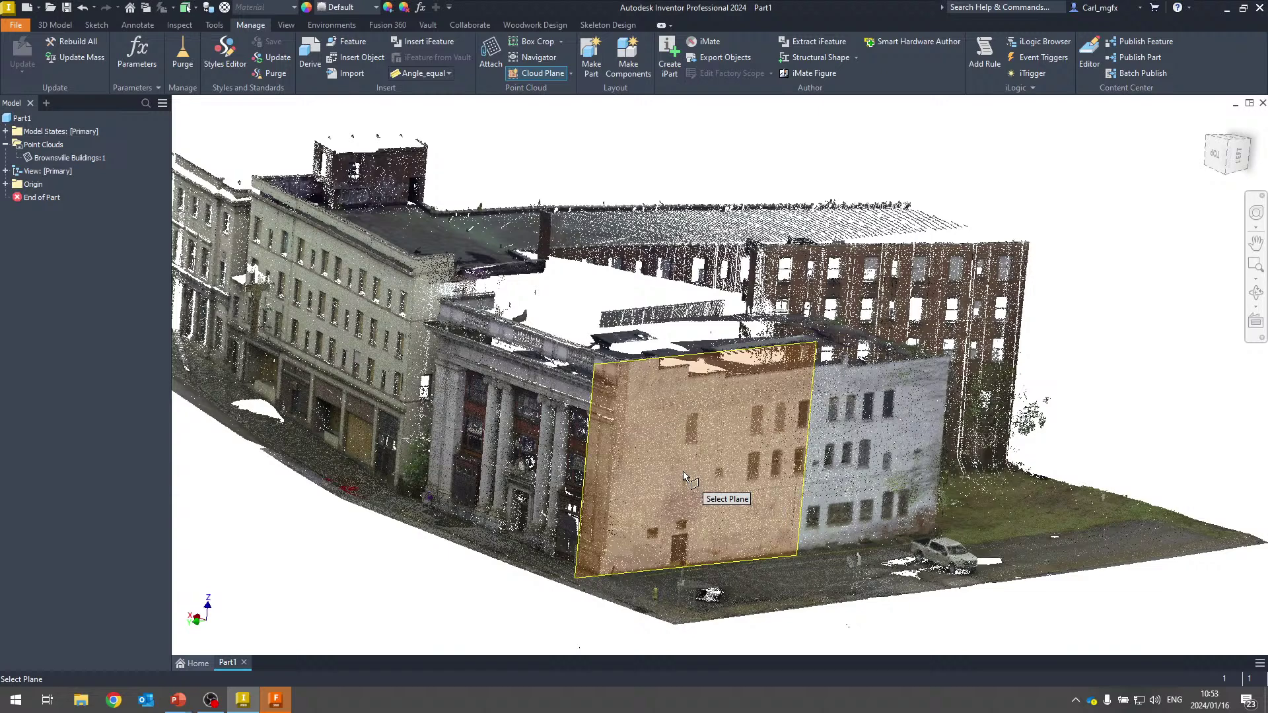
left_click(683, 470)
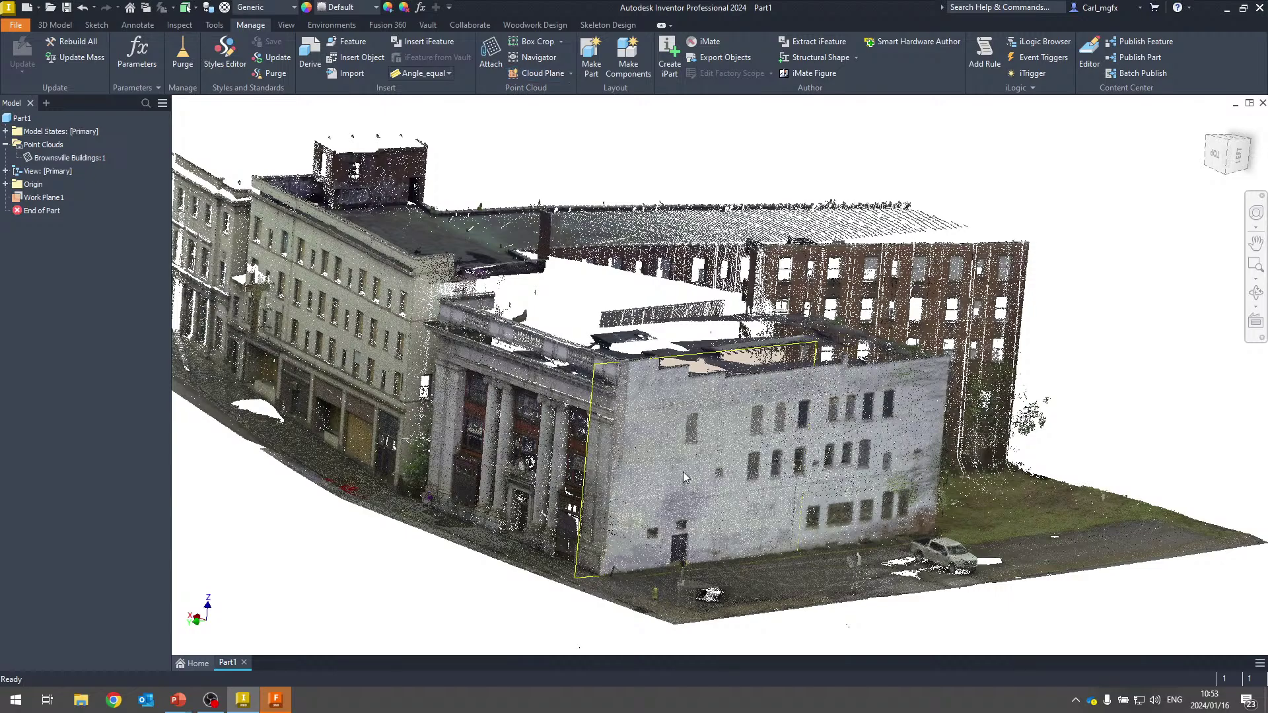
scroll(766, 347, "up", 3)
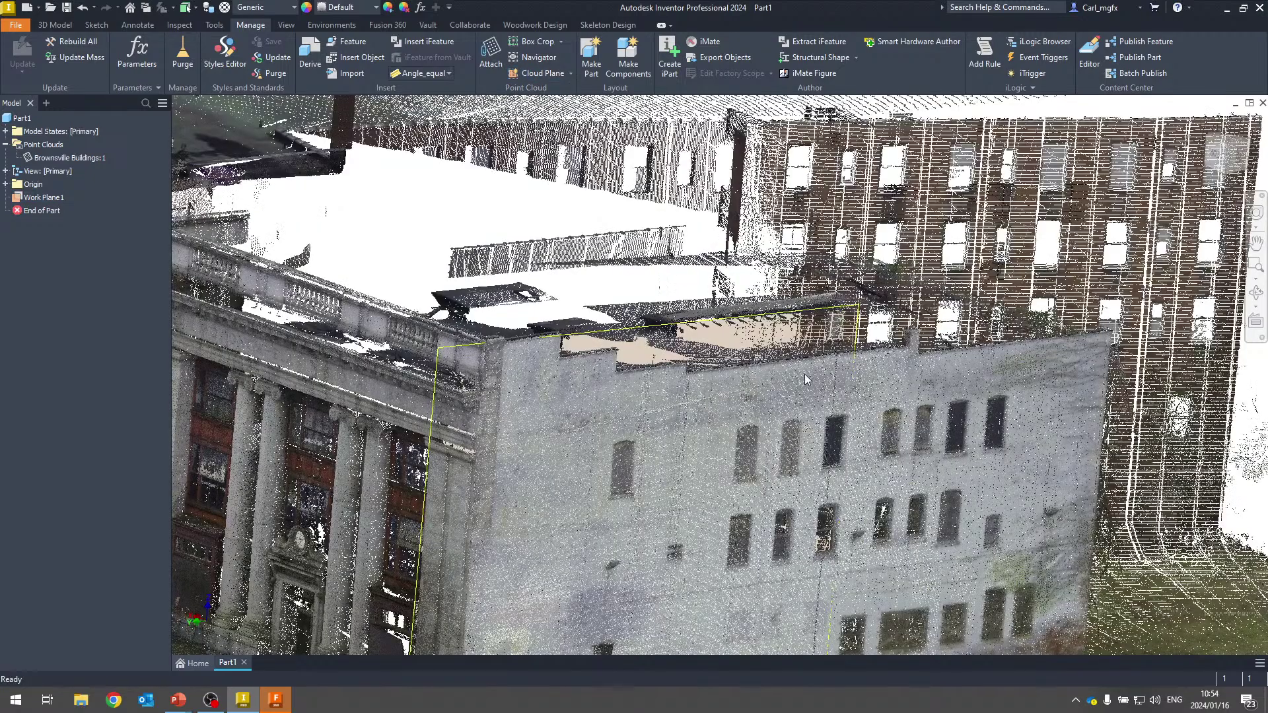
scroll(804, 374, "down", 5)
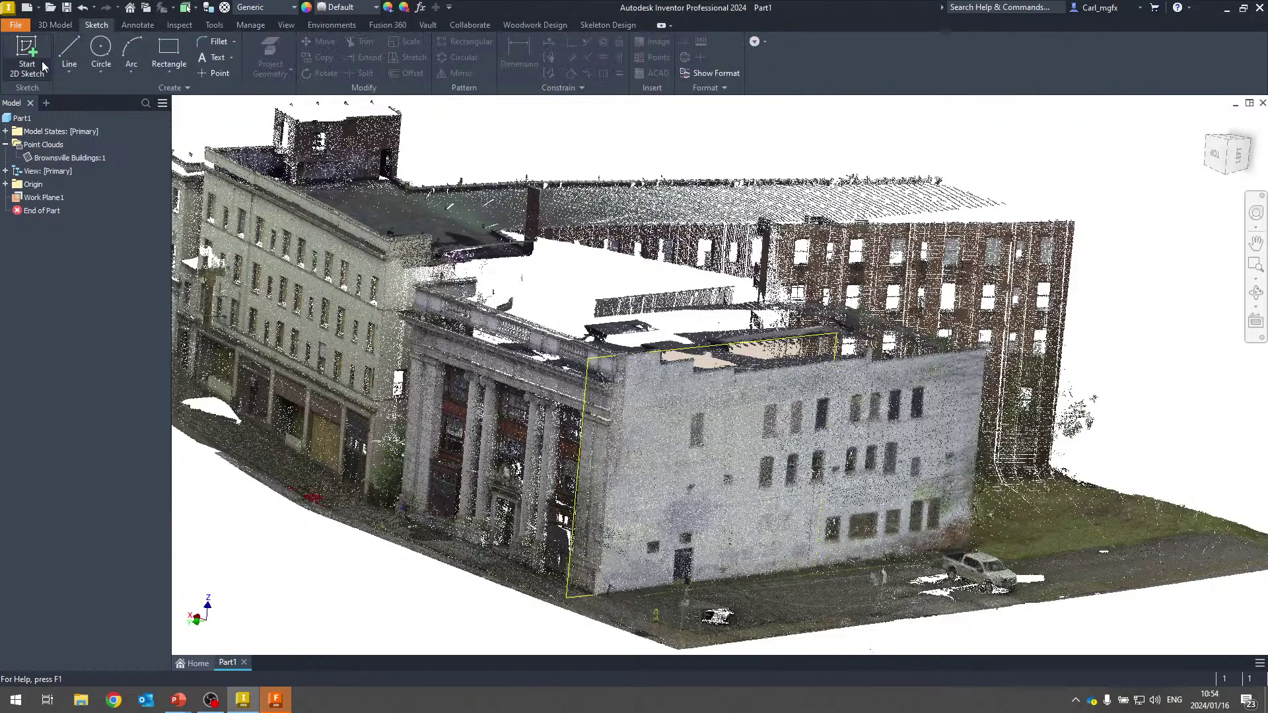
Start a 2D sketch on the work plane lying on the corner building's side wall.
left_click(27, 58)
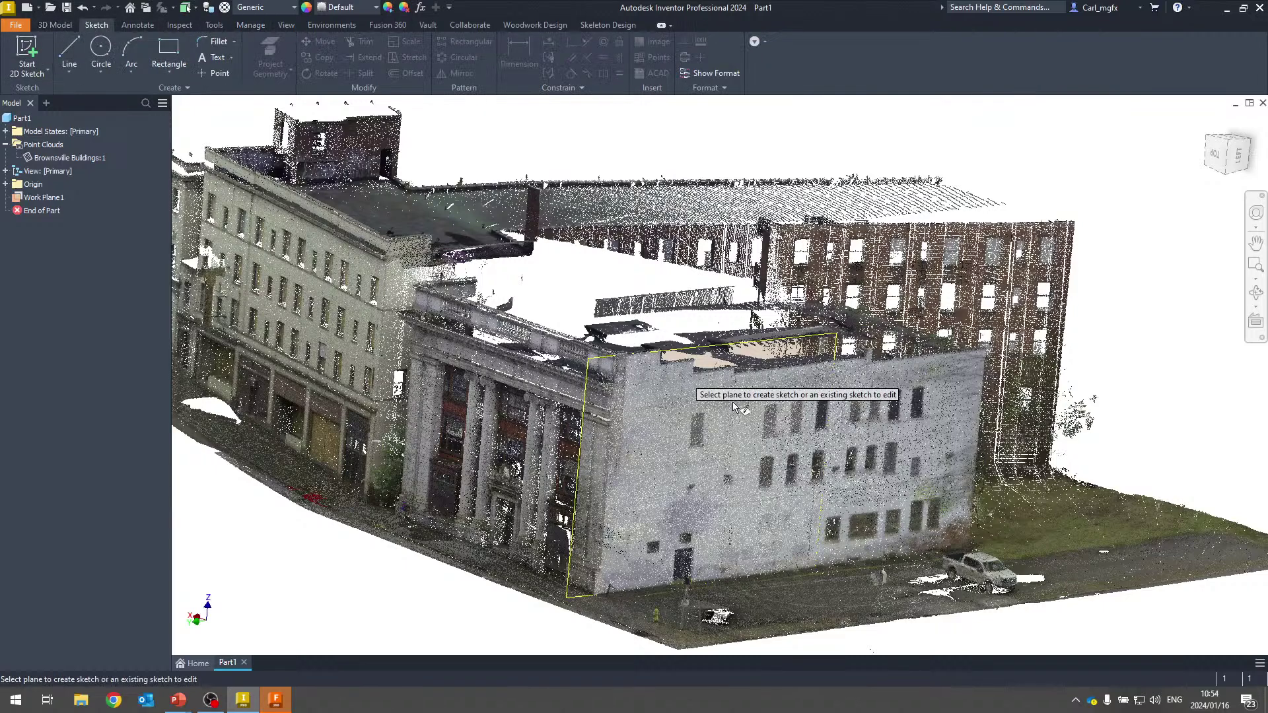
left_click(687, 363)
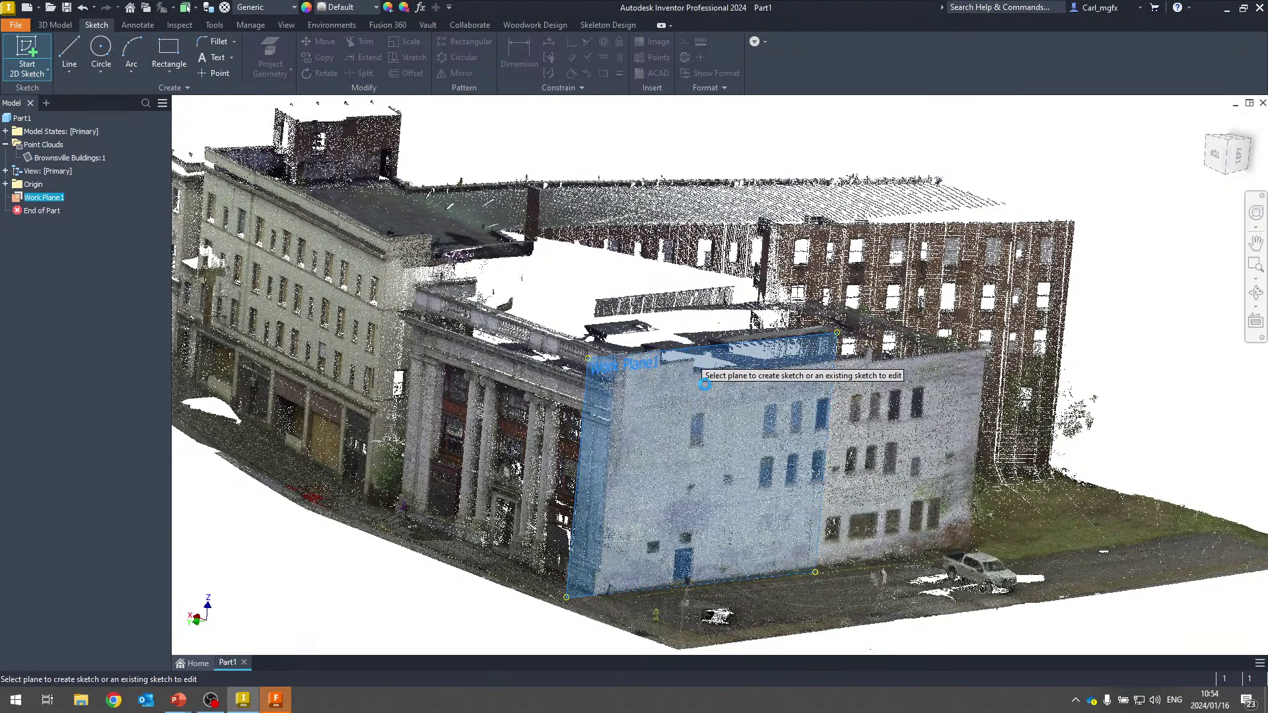
left_click(731, 343)
mouse_move(892, 385)
middle_mouse_down()
mouse_move(572, 390)
mouse_move(354, 456)
middle_mouse_up()
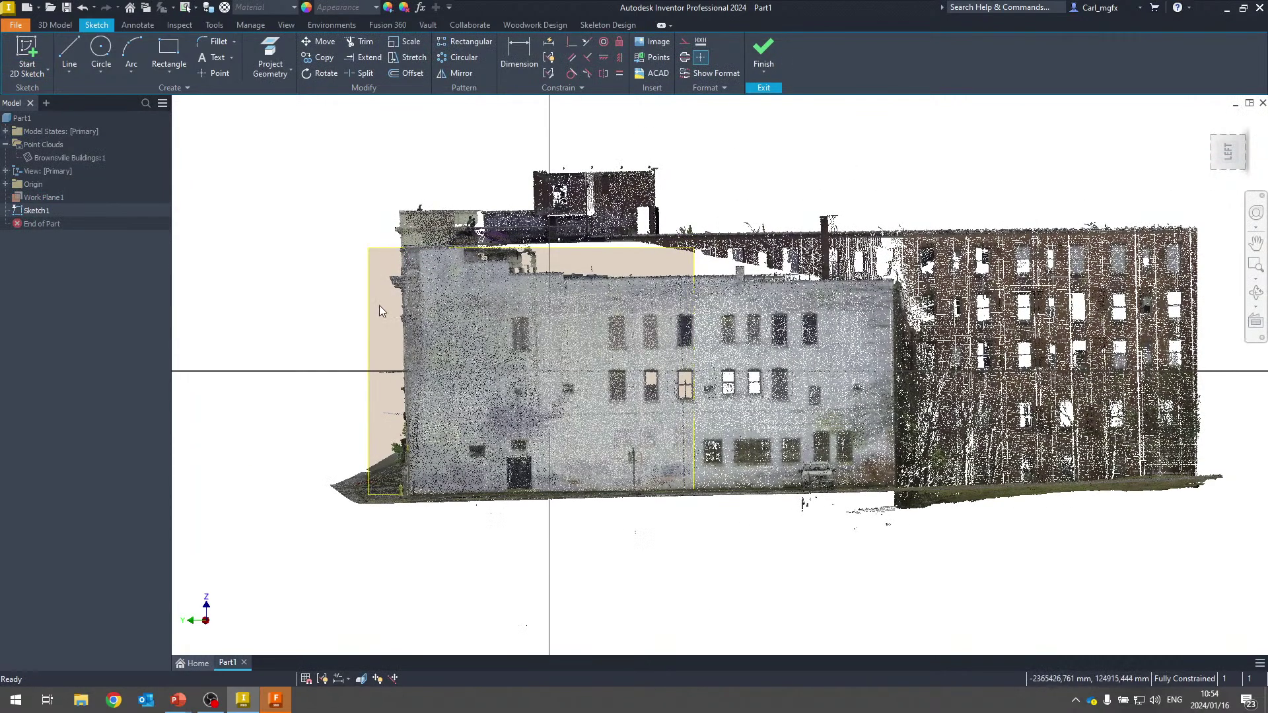
scroll(434, 388, "up", 3)
middle_click_drag(713, 296, 680, 282)
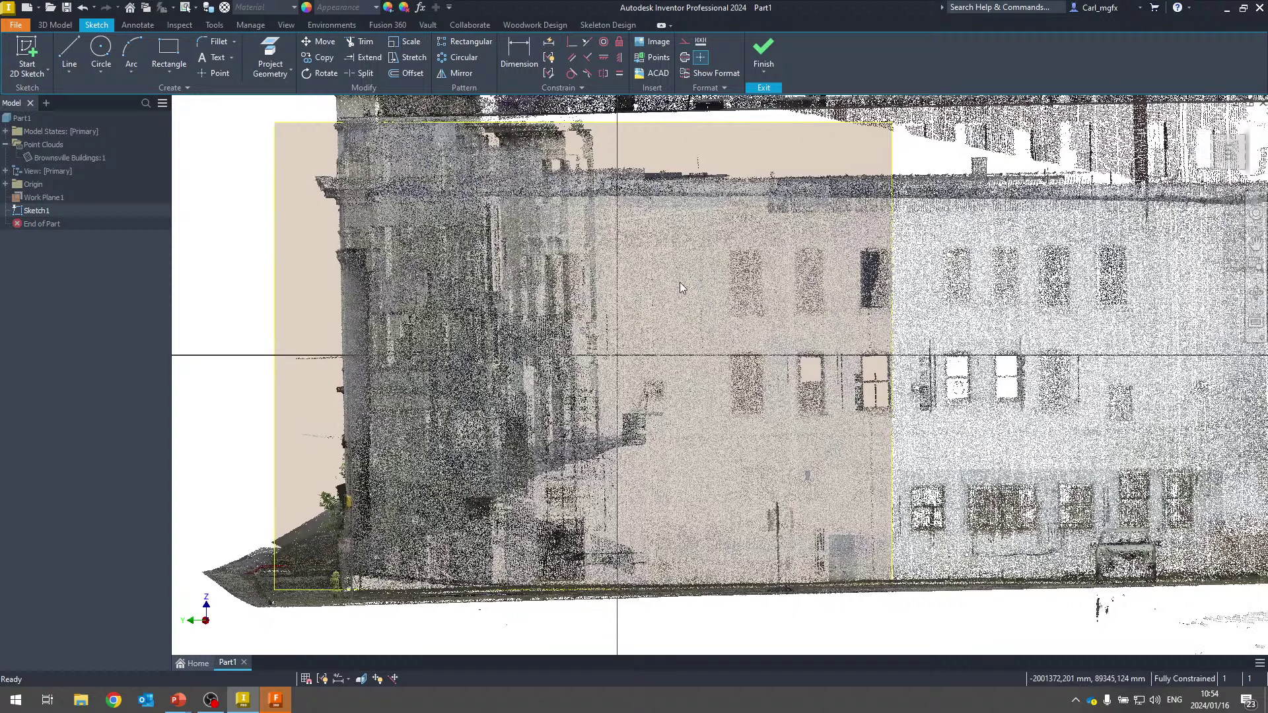
scroll(894, 297, "down", 3)
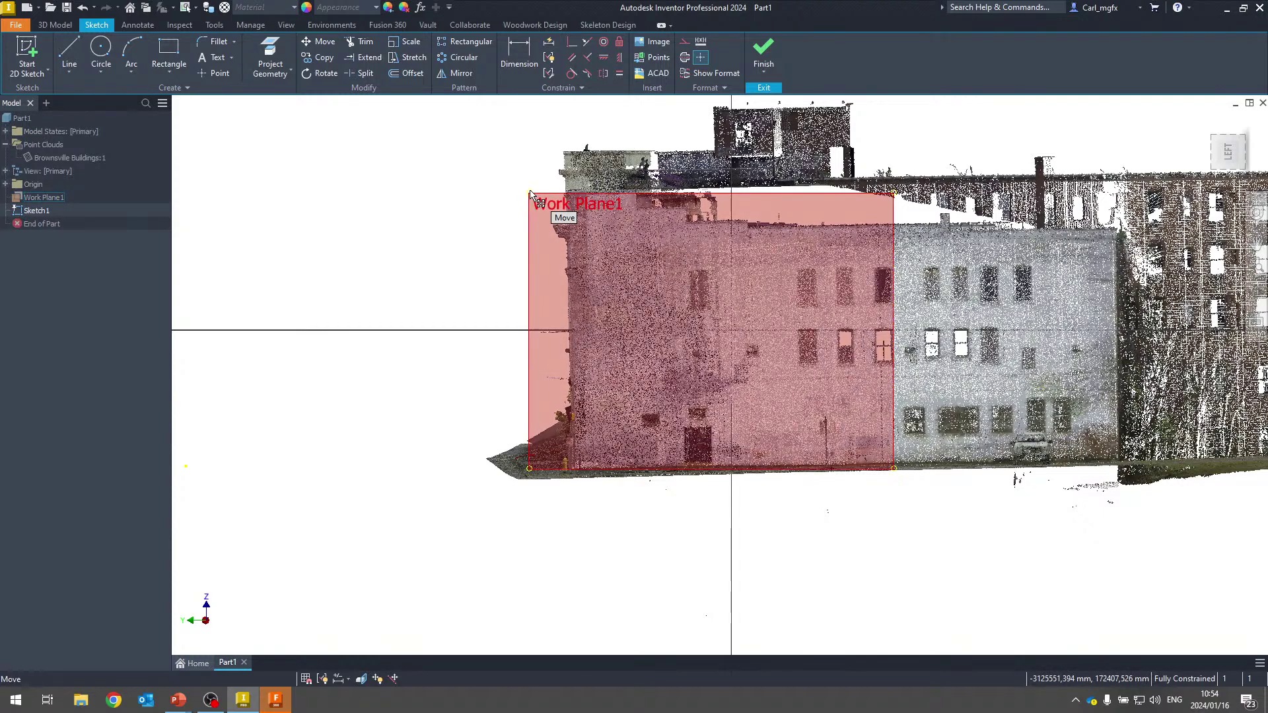
Sketch a 10000 by 5000 mm rectangle on the upper front part of the side wall and shift it slightly into place.
scroll(528, 193, "up", 3)
middle_click_drag(528, 193, 330, 176)
middle_click_drag(424, 252, 490, 251)
scroll(421, 247, "down", 3)
left_click(162, 47)
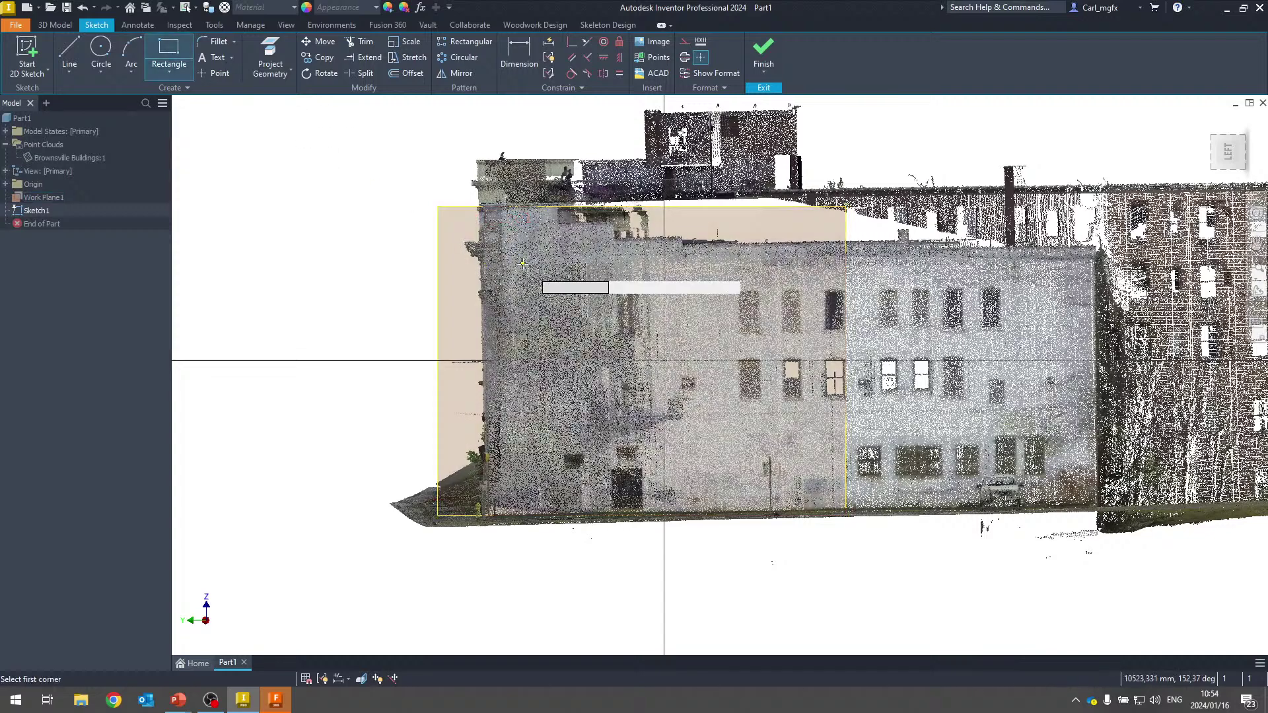
left_click(517, 265)
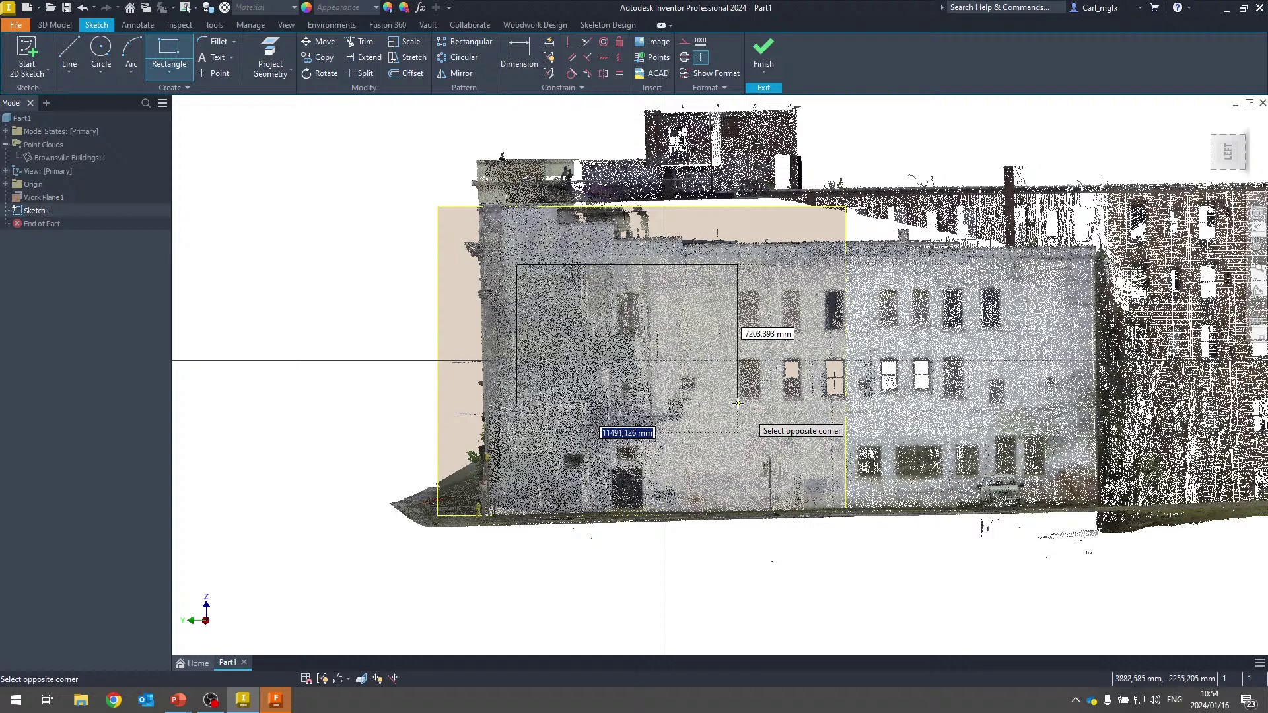
type("1000")
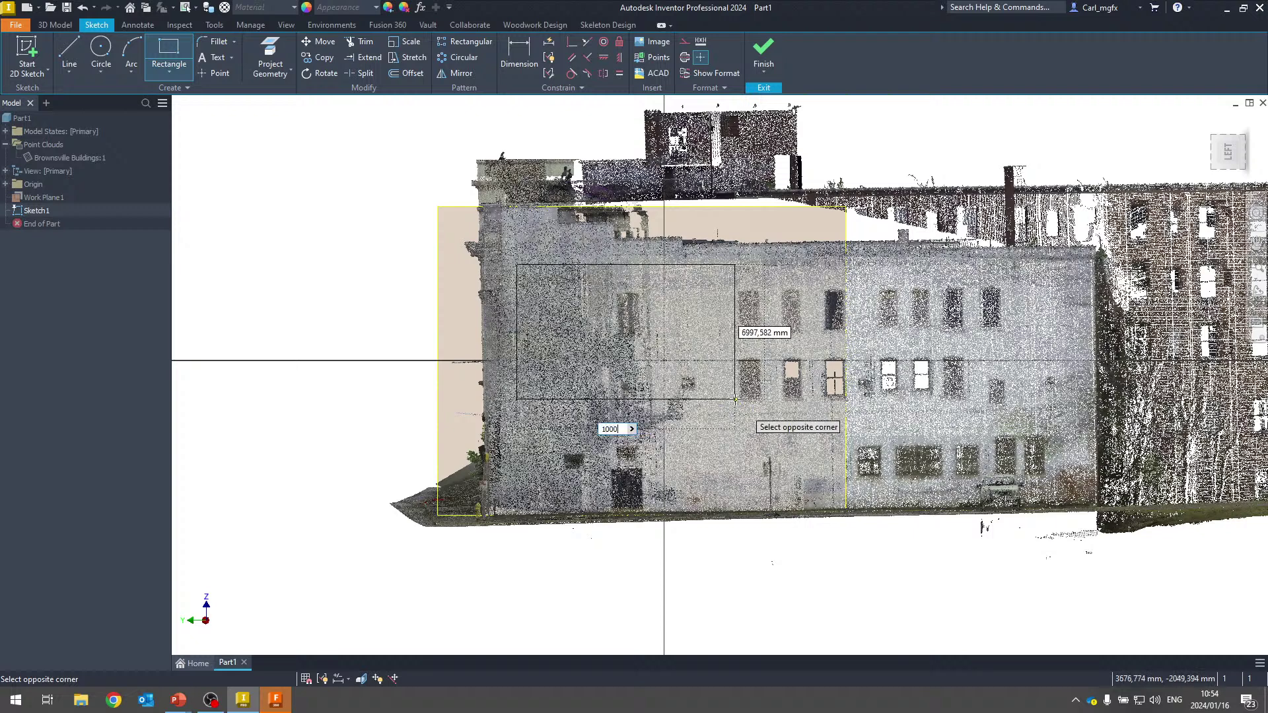
type("0")
key("Tab")
type("5")
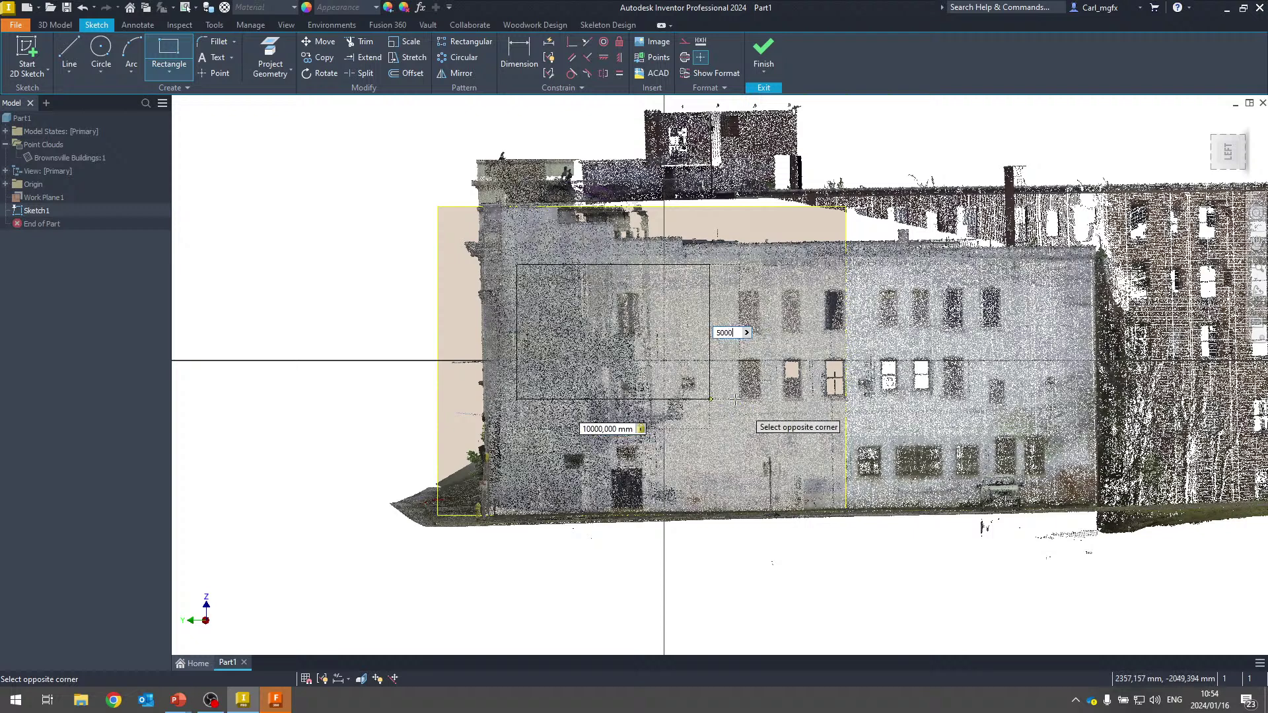
type("000")
key("Return")
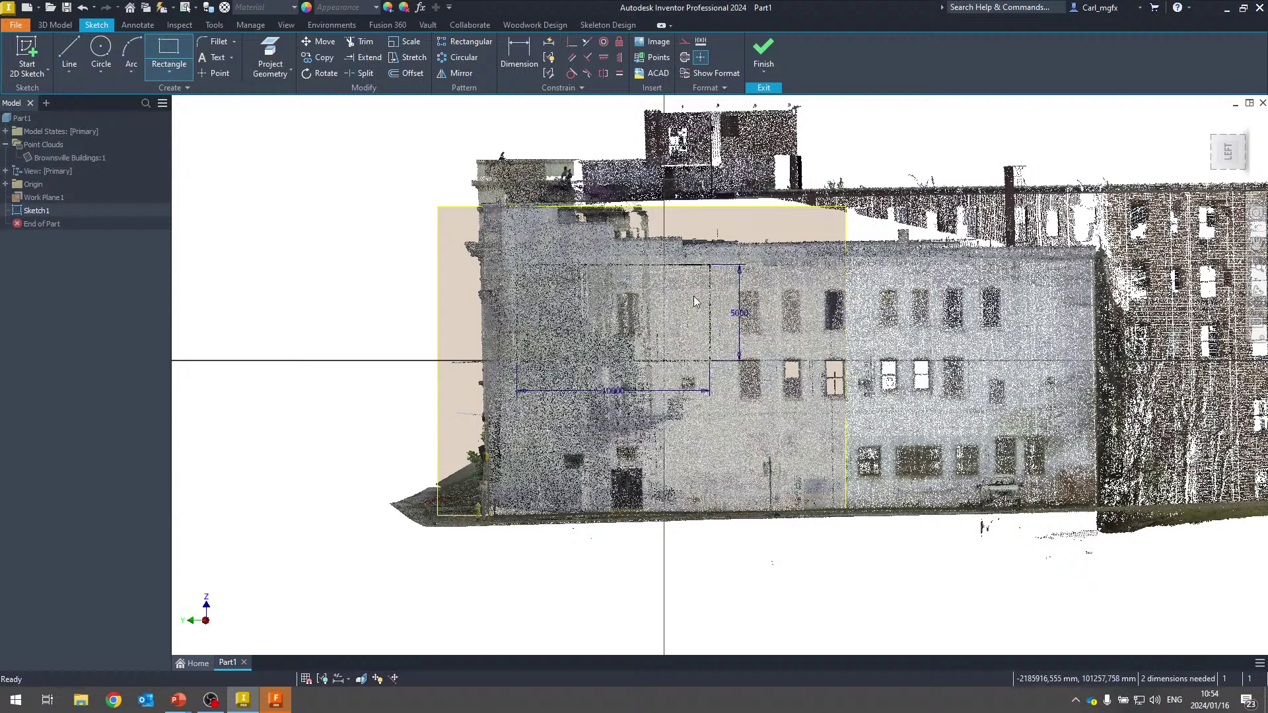
key("Escape")
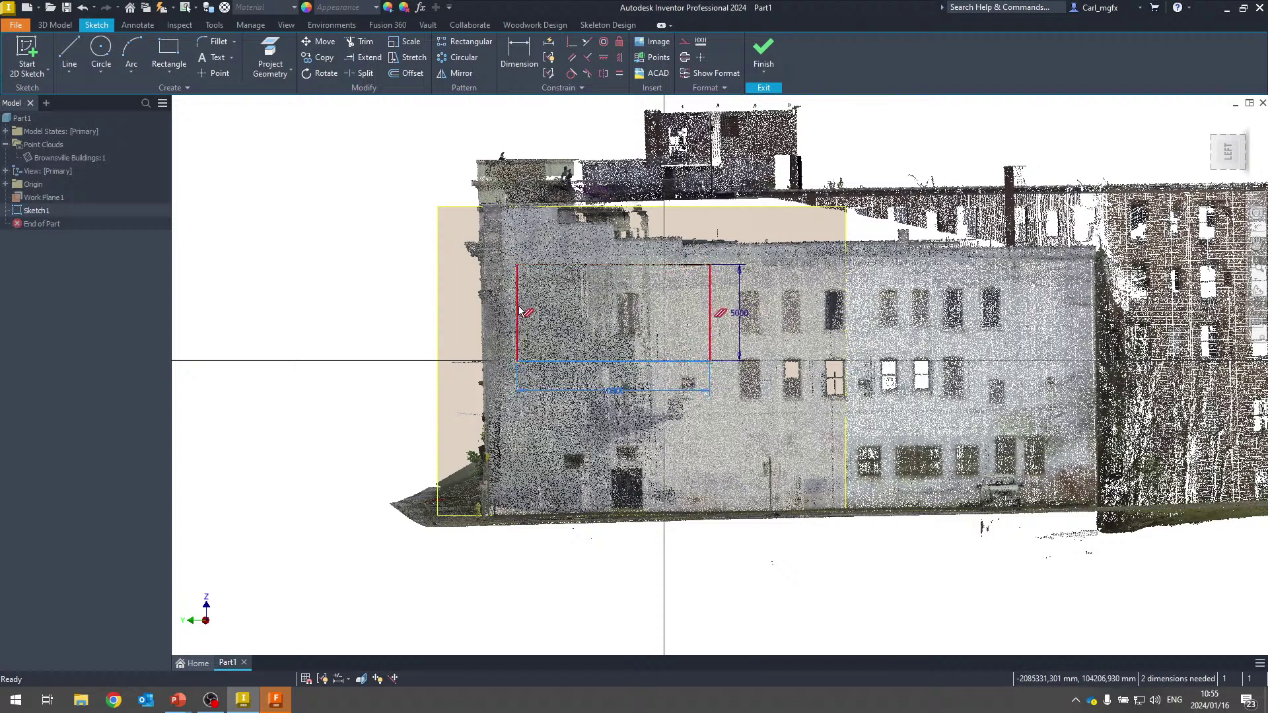
mouse_move(680, 363)
left_mouse_down()
mouse_move(686, 410)
mouse_move(690, 373)
mouse_move(706, 377)
left_mouse_up()
Extrude the rectangle 500 mm outward from the wall as a new solid body.
middle_click_drag(502, 327, 721, 436, "shift")
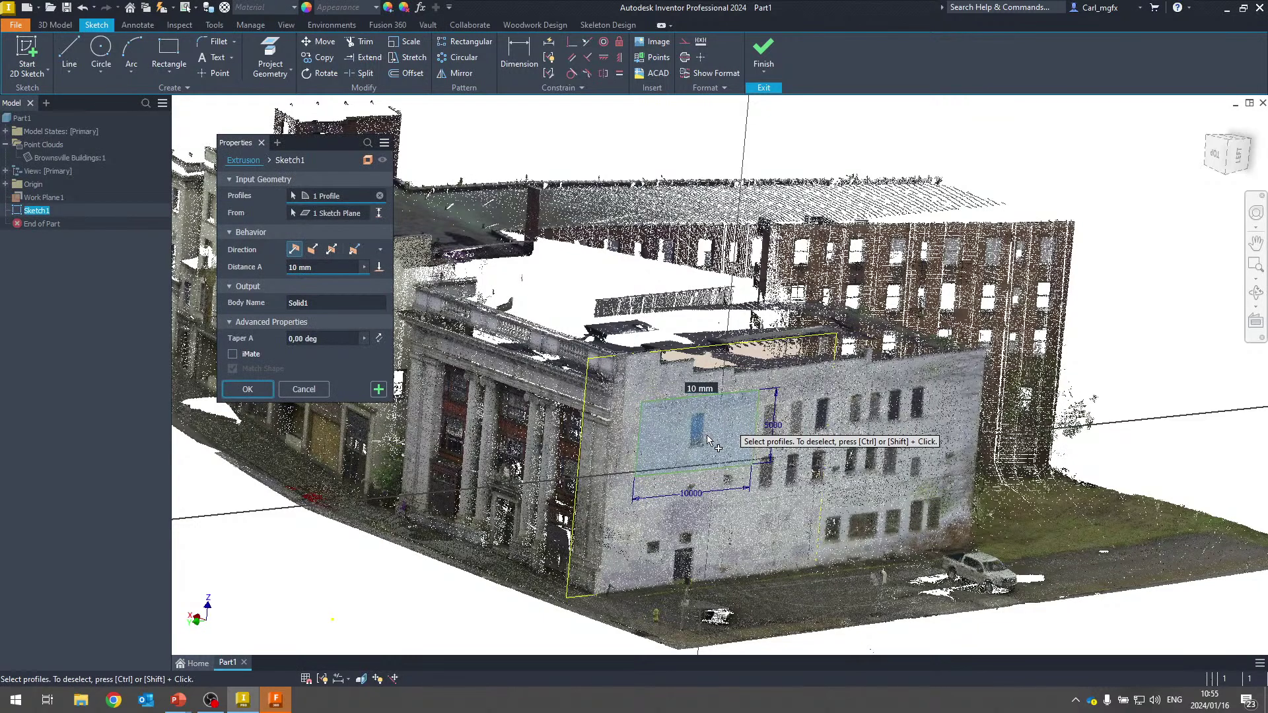
left_click(326, 269)
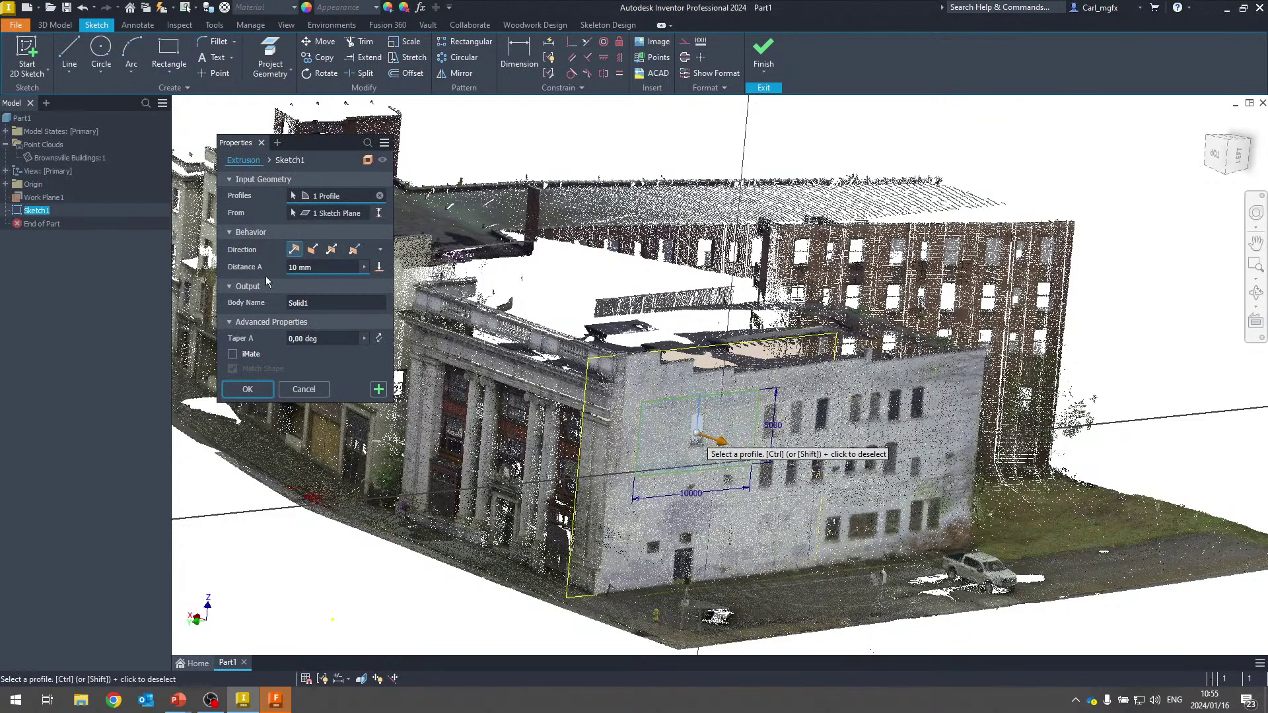
scroll(278, 271, "up", 3)
type("500")
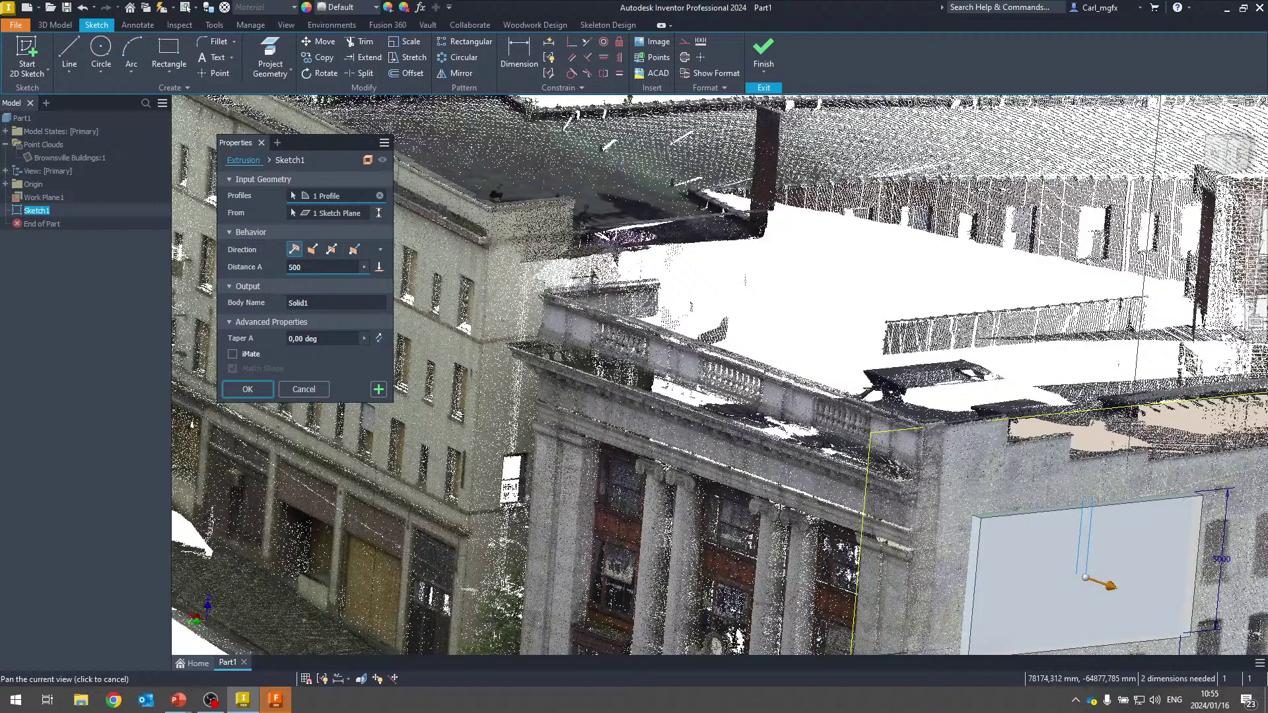
middle_click_drag(729, 395, 531, 316)
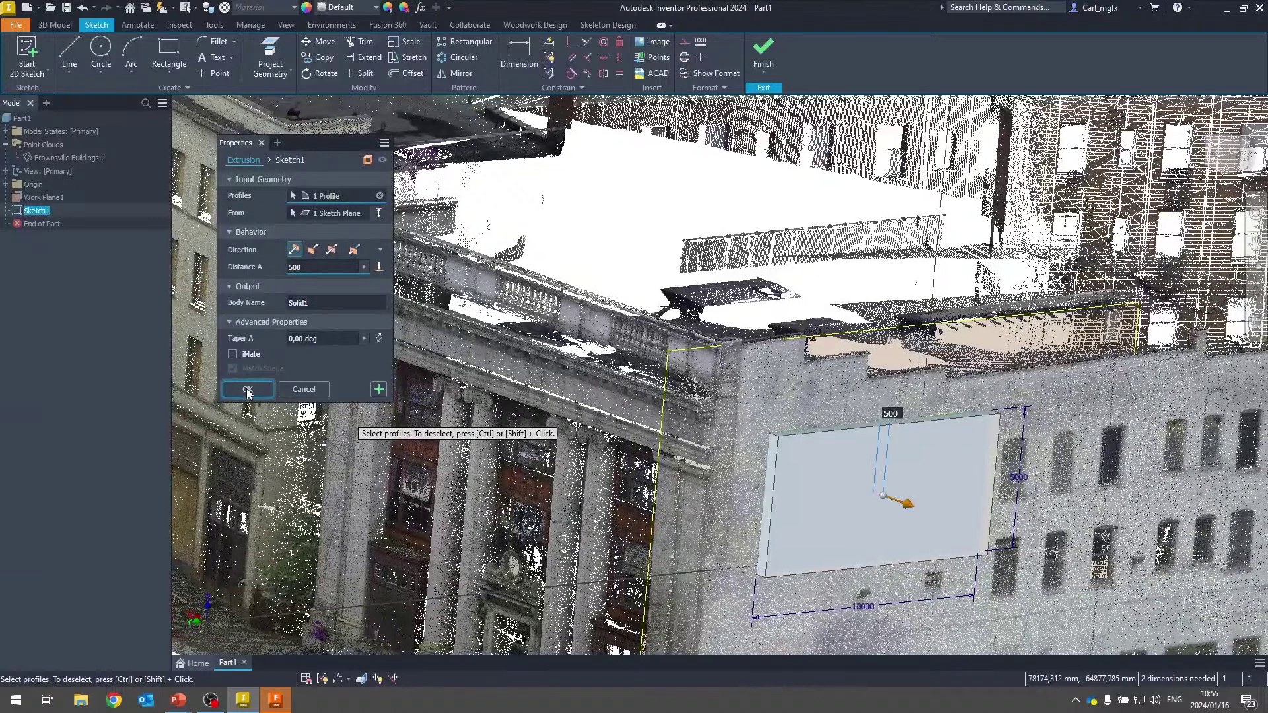
left_click(246, 389)
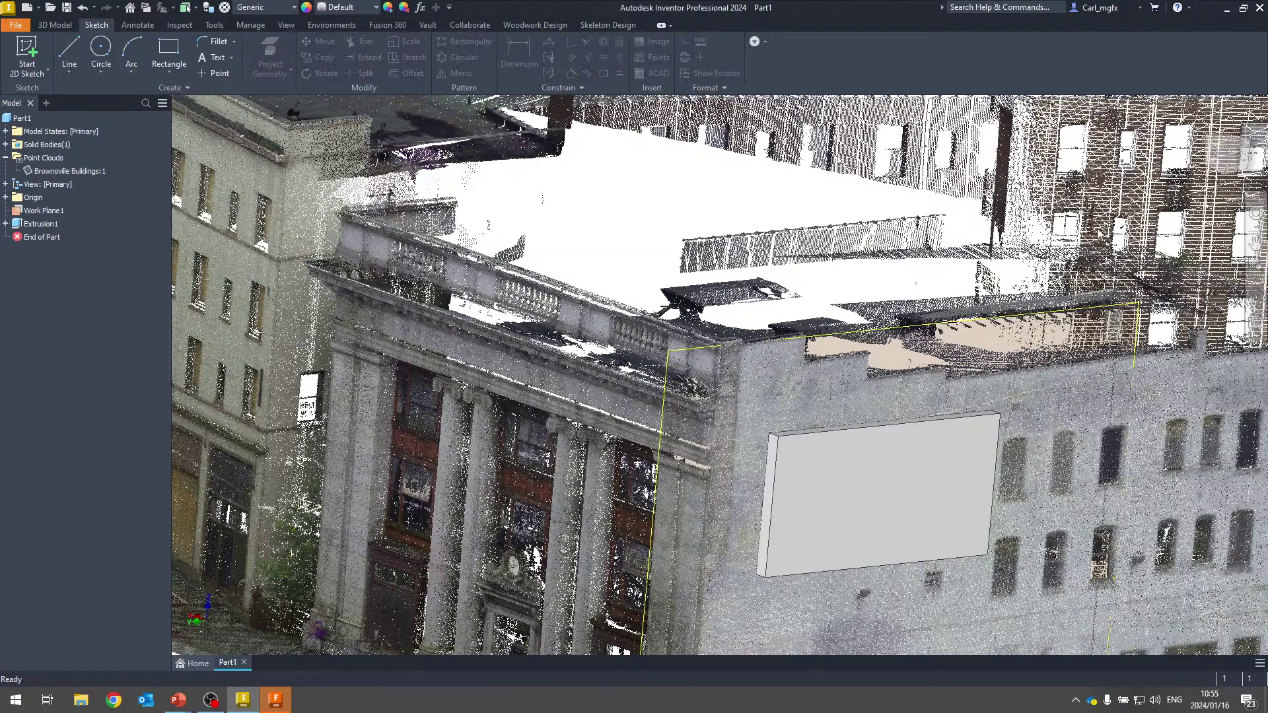
Hide the point clouds to view the extruded panel on its own, and make the Brownsville Buildings cloud visible again.
left_click(1223, 159)
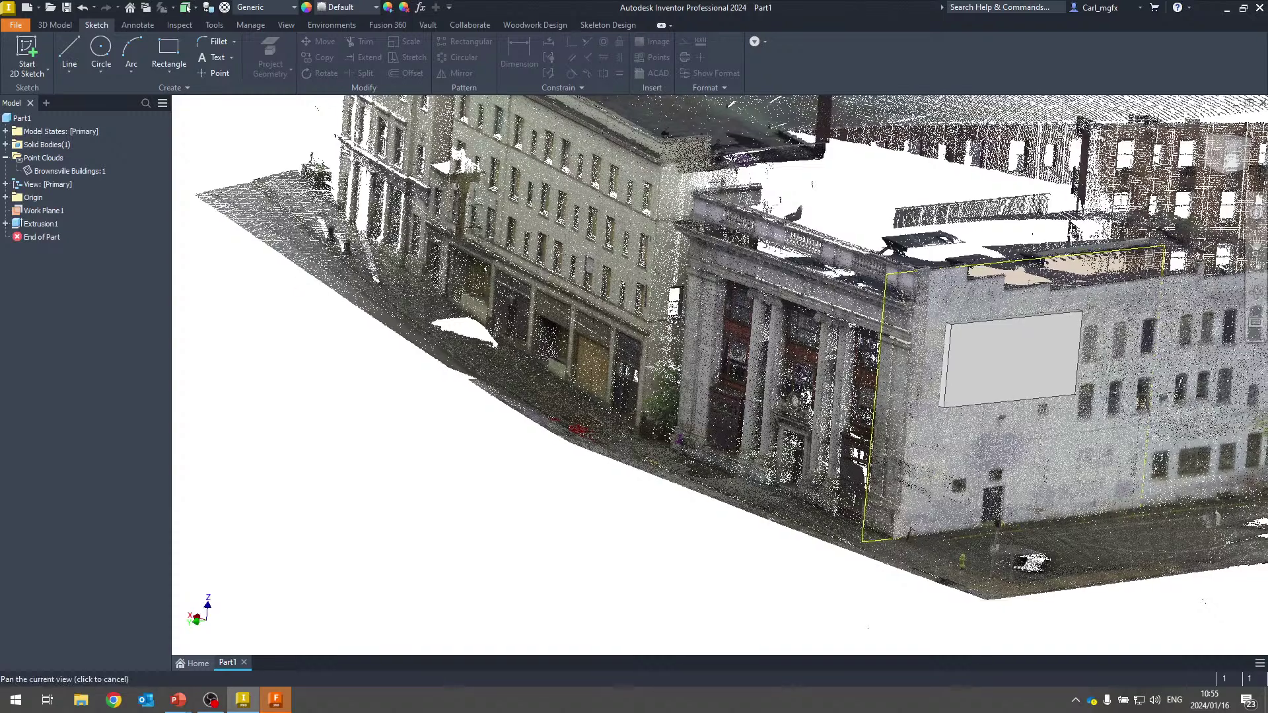
middle_click_drag(831, 288, 767, 394)
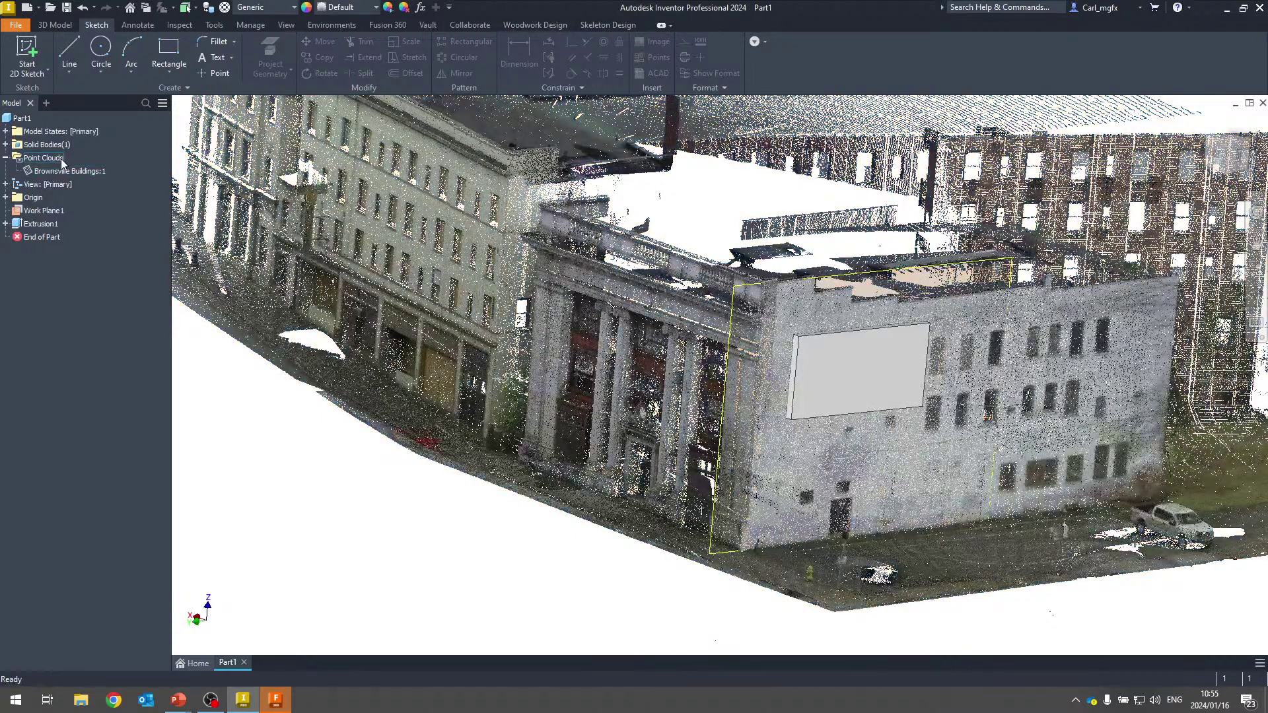
right_click(57, 158)
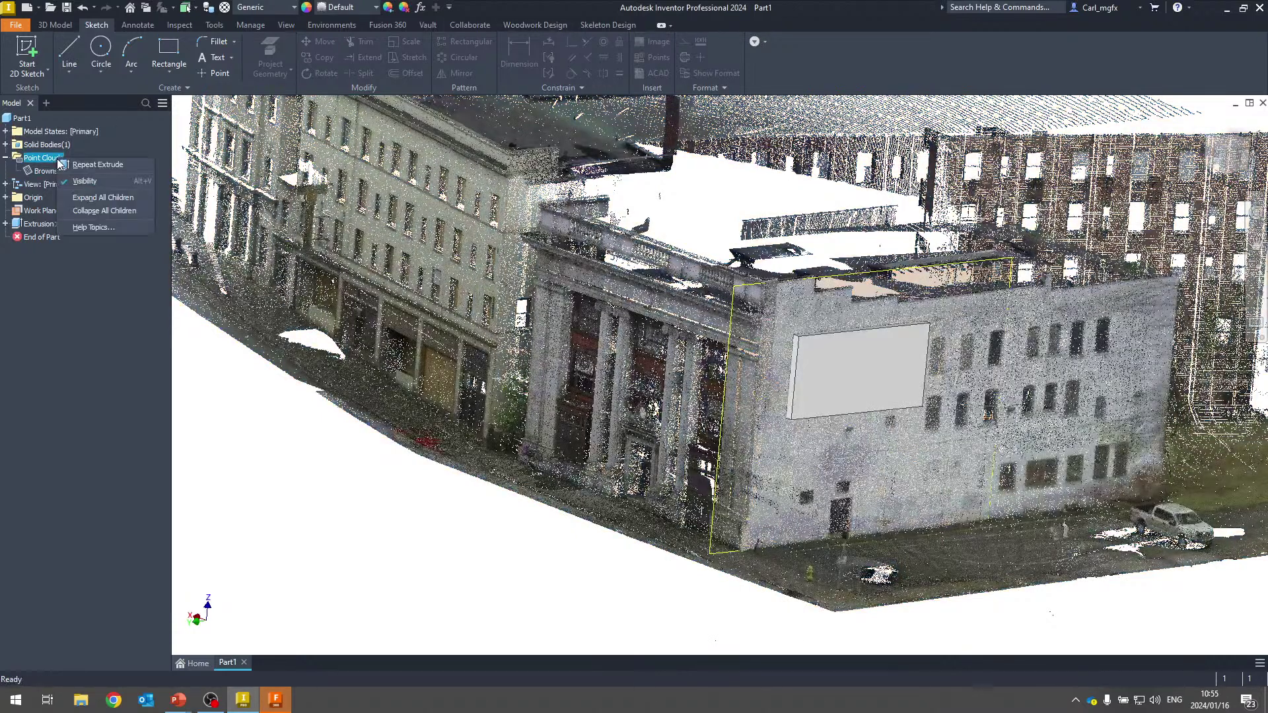
left_click(85, 181)
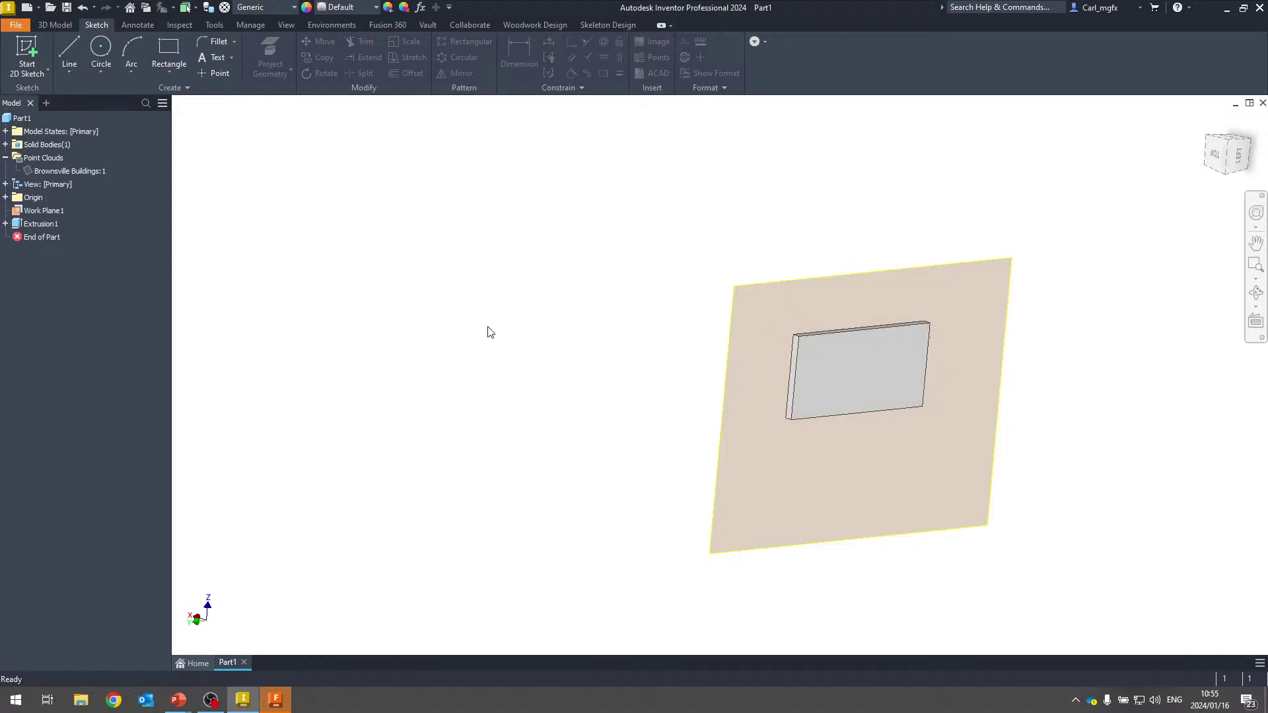
mouse_move(502, 334)
middle_mouse_down("shift")
mouse_move(453, 285)
mouse_move(669, 282)
mouse_move(481, 342)
mouse_move(387, 422)
mouse_move(600, 469)
mouse_move(482, 479)
mouse_move(676, 343)
mouse_move(875, 328)
mouse_move(691, 416)
mouse_move(764, 394)
mouse_move(700, 370)
middle_mouse_up("shift")
left_click(47, 172)
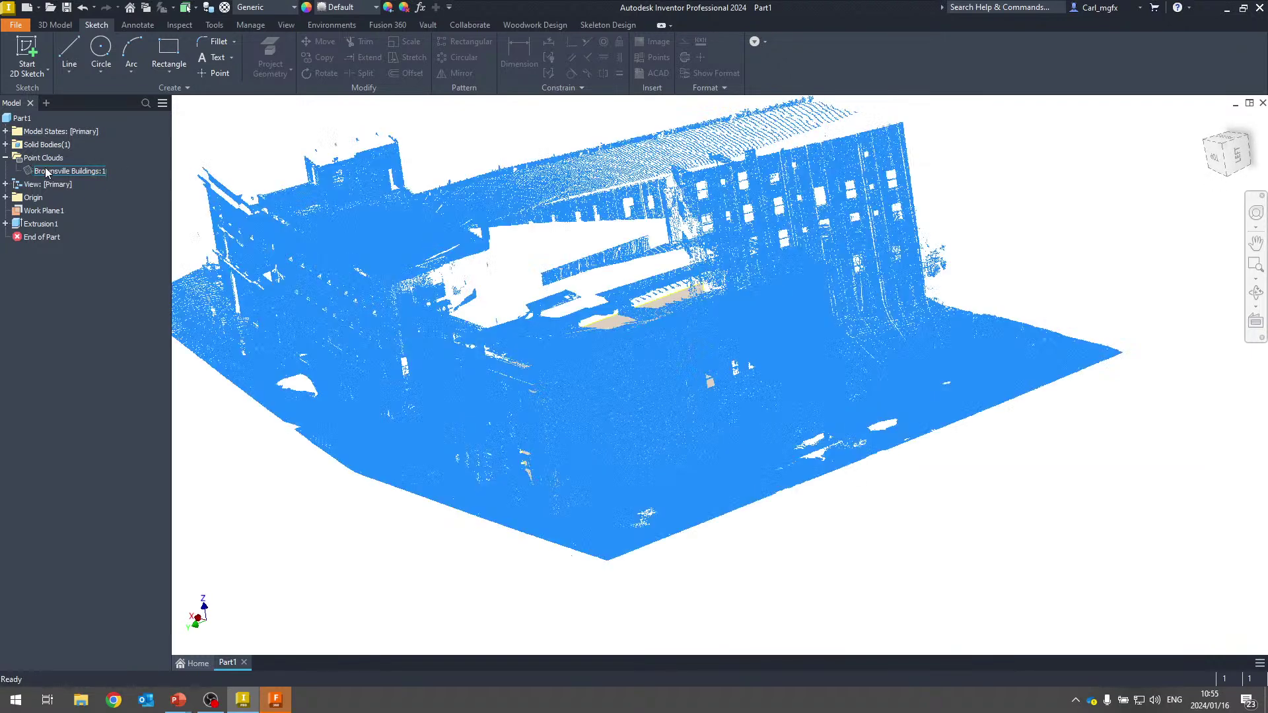
right_click(93, 172)
key("Escape")
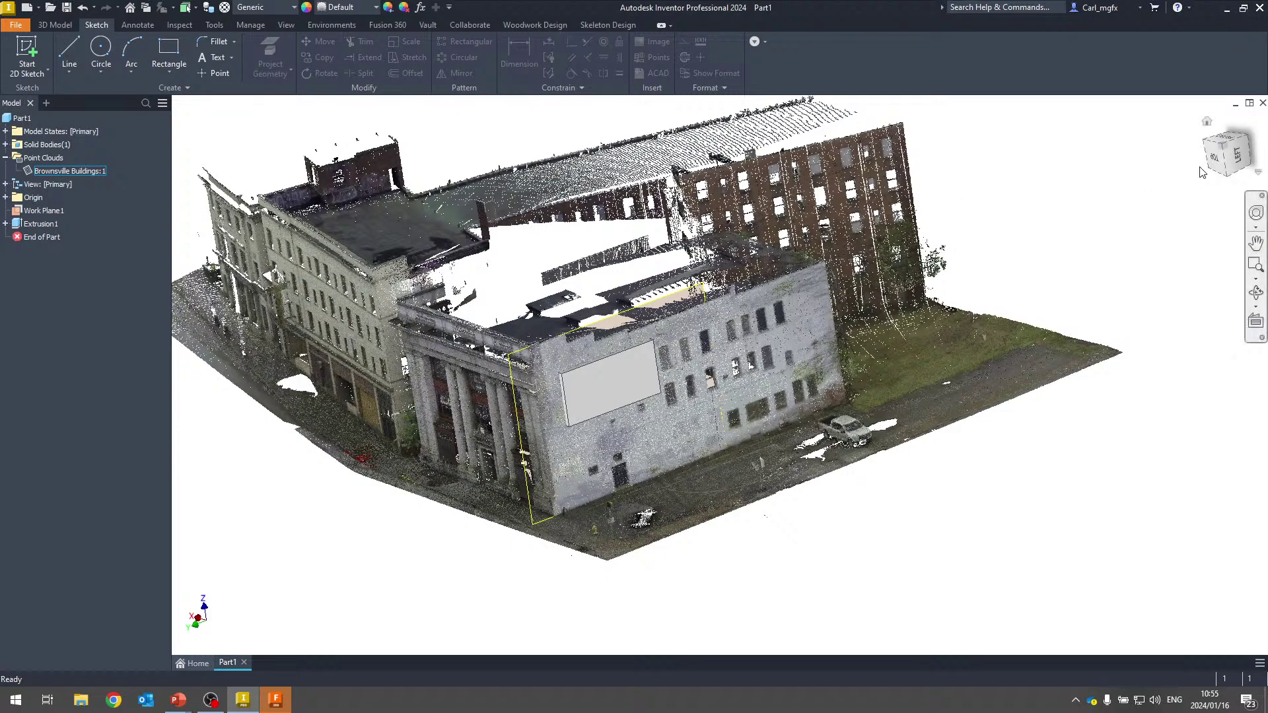
Examine the extruded panel on the side wall from straight on and from the street corner.
left_click(1237, 162)
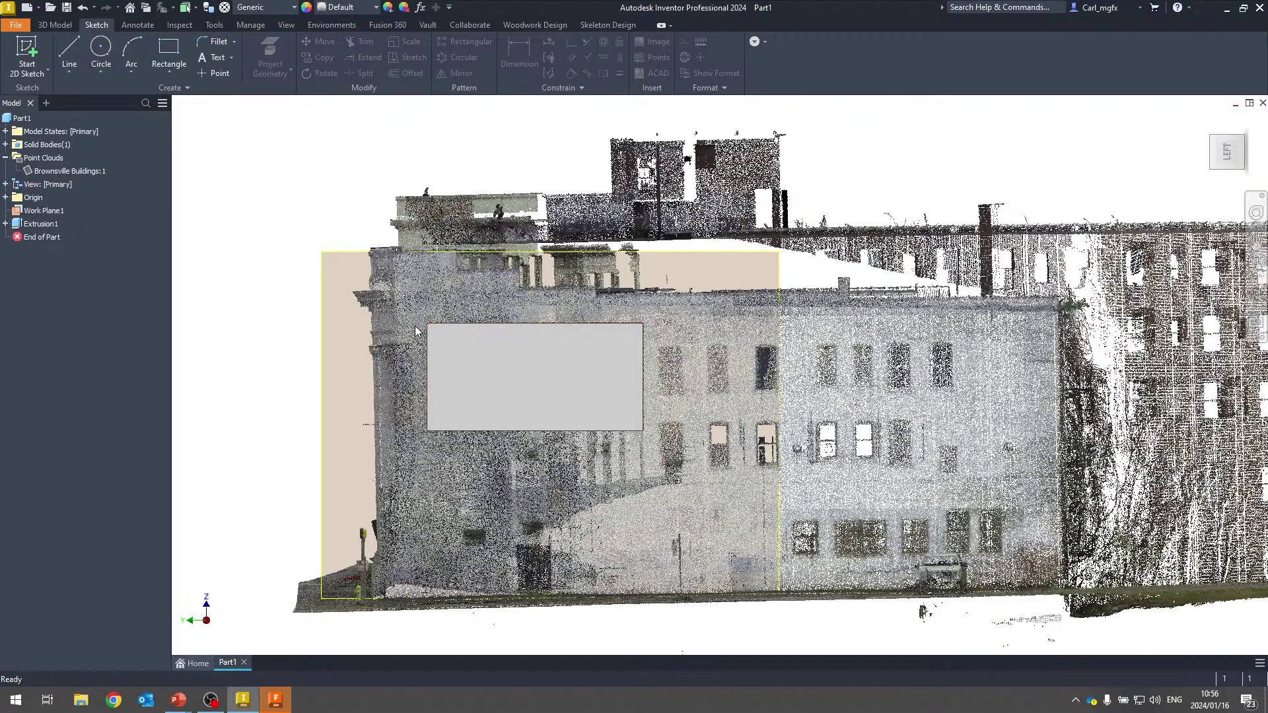
middle_click_drag(416, 308, 816, 396, "shift")
middle_click_drag(892, 449, 938, 390, "shift")
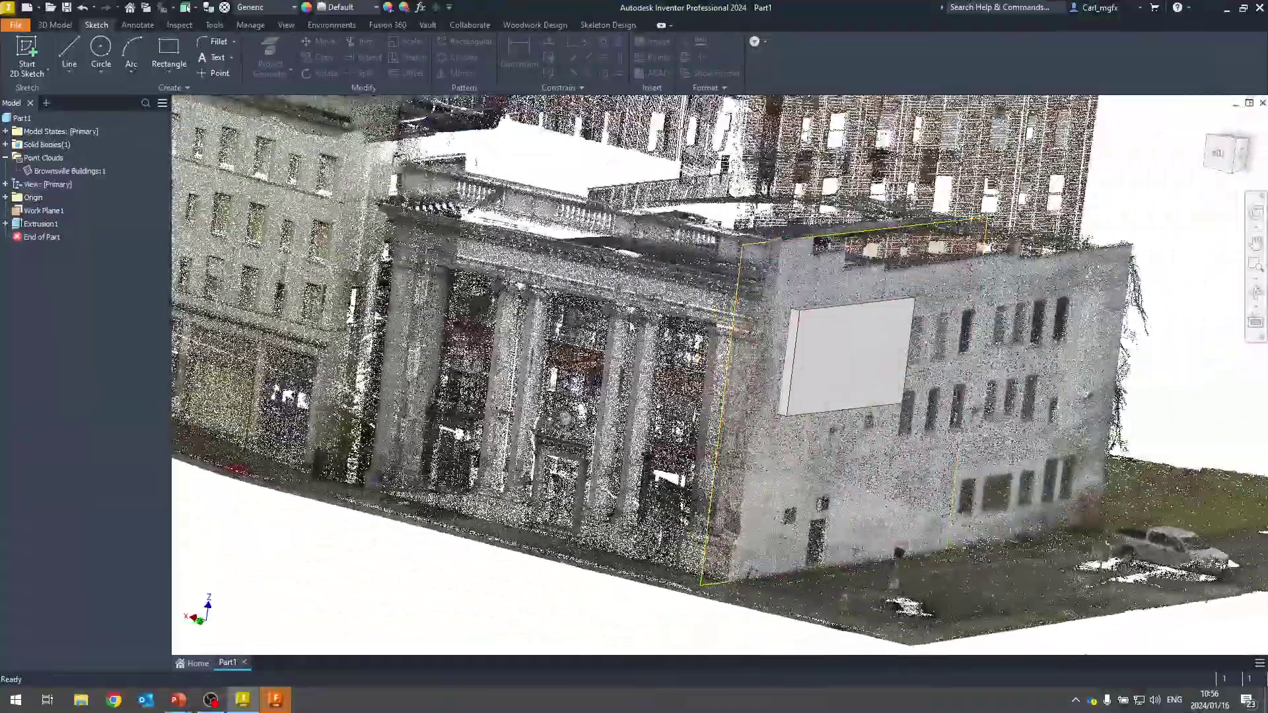
Examine the column capitals and entablature of the bank facade up close in the point cloud.
scroll(586, 272, "up", 5)
scroll(800, 334, "down", 5)
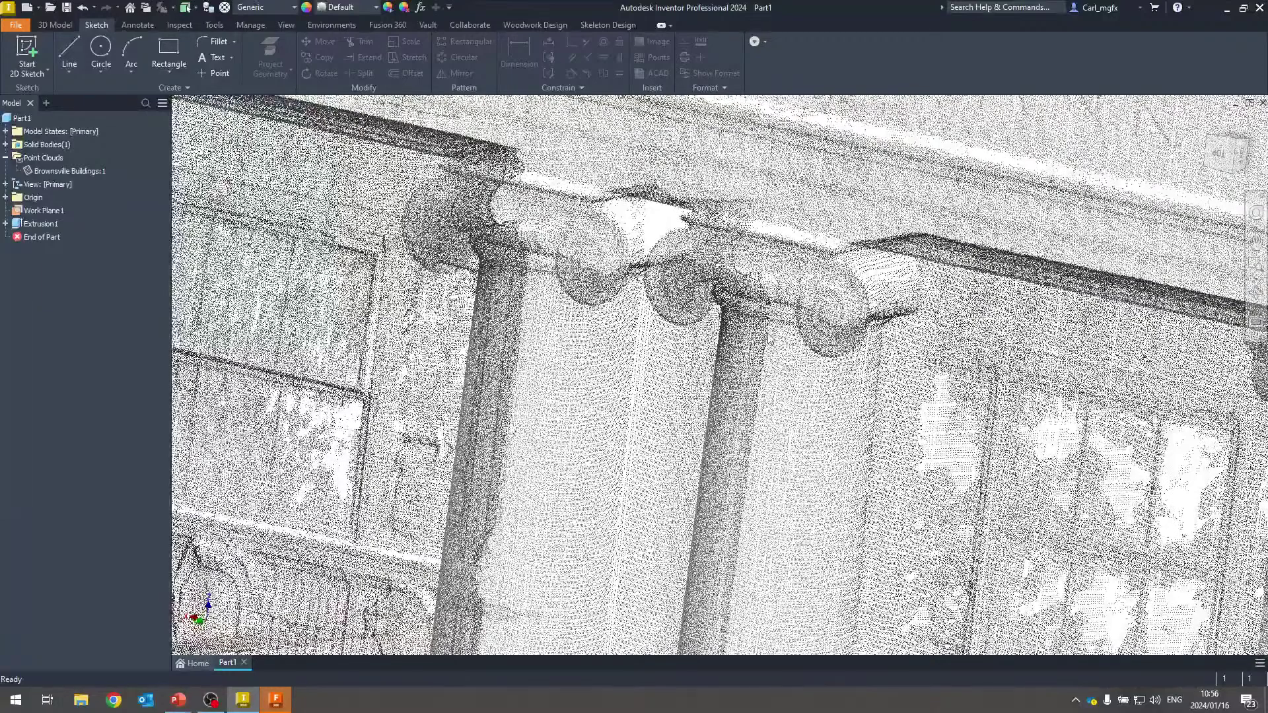
middle_click_drag(769, 338, 716, 343, "shift")
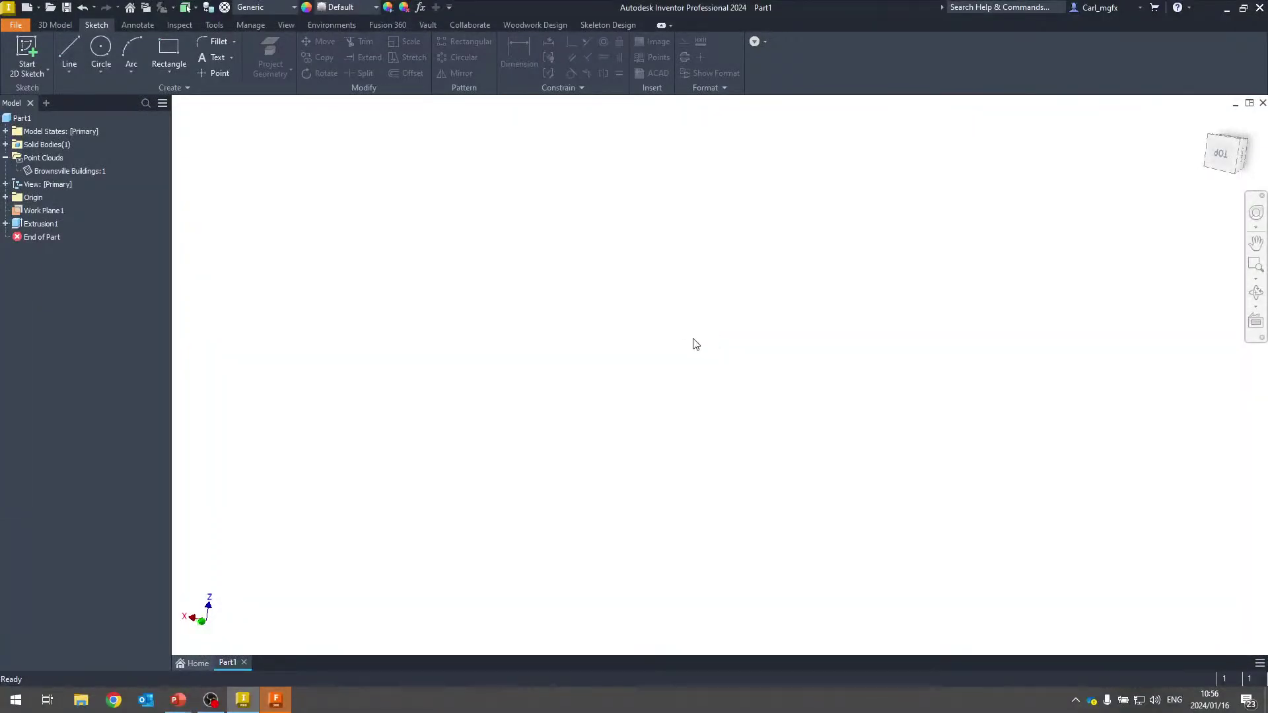
left_click(1208, 132)
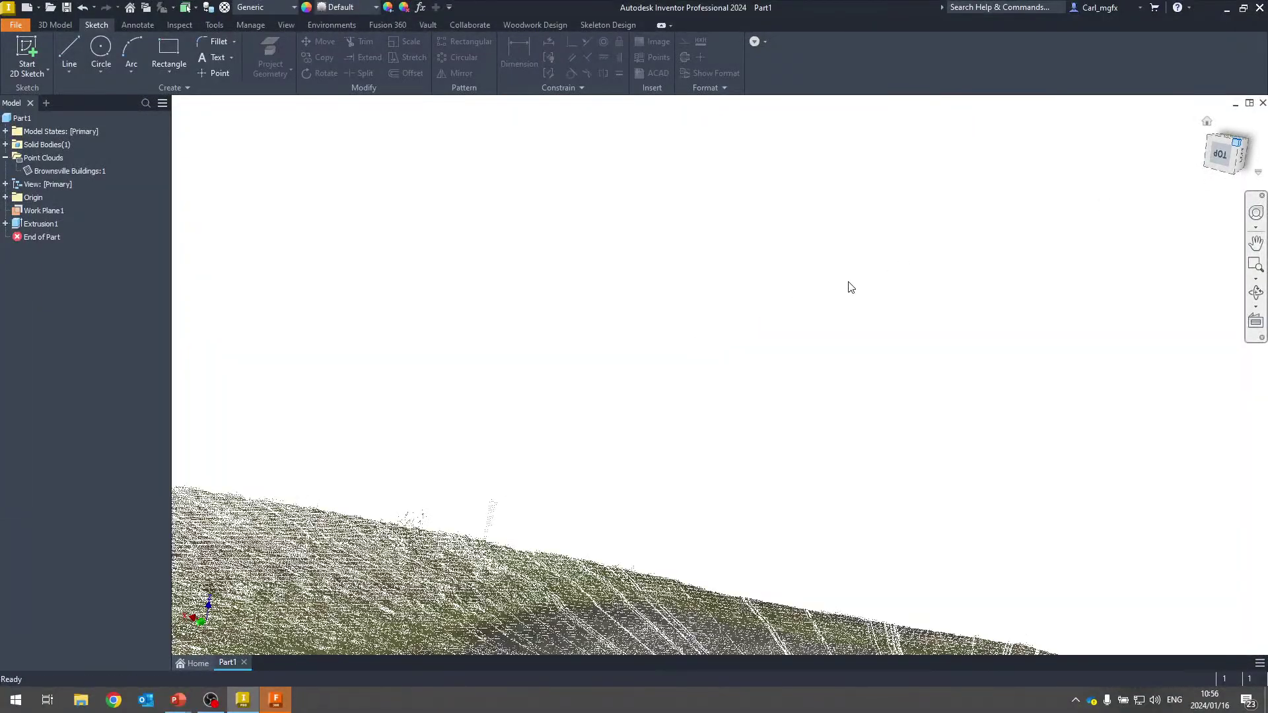
scroll(659, 346, "up", 10)
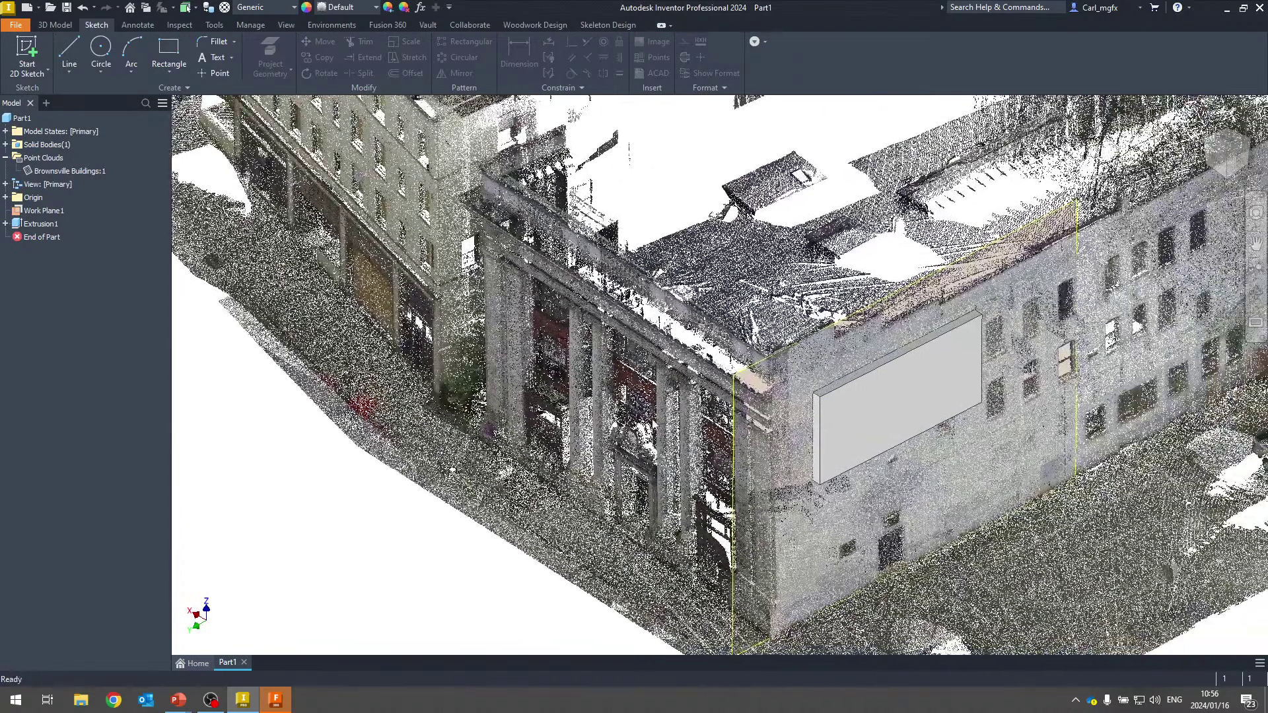
middle_click_drag(920, 529, 964, 524, "shift")
scroll(663, 396, "up", 4)
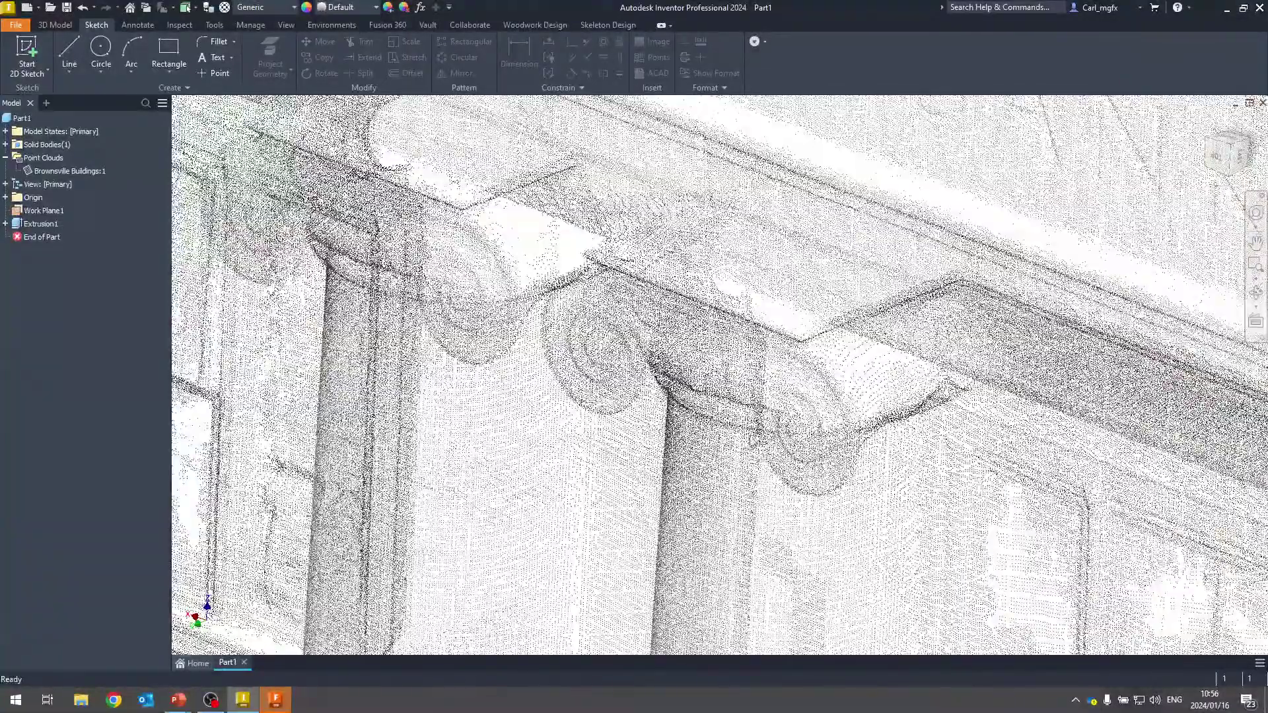
middle_click_drag(743, 426, 545, 306)
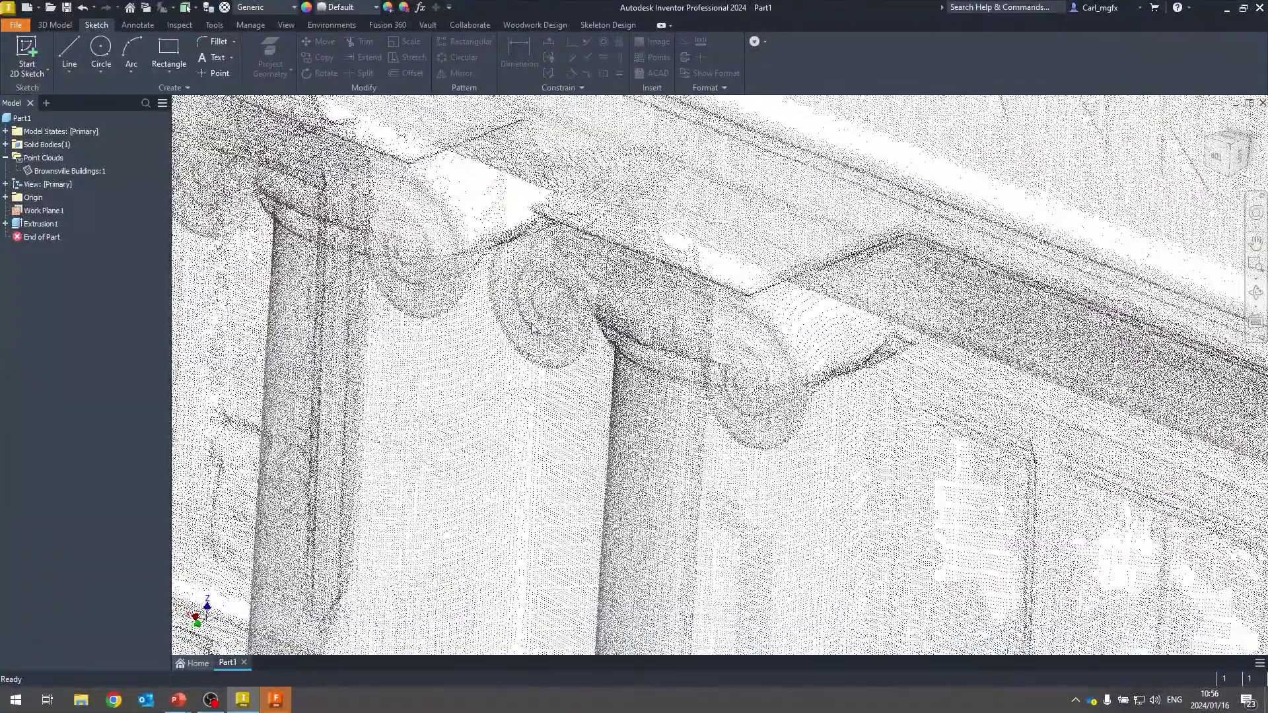
scroll(443, 477, "down", 3)
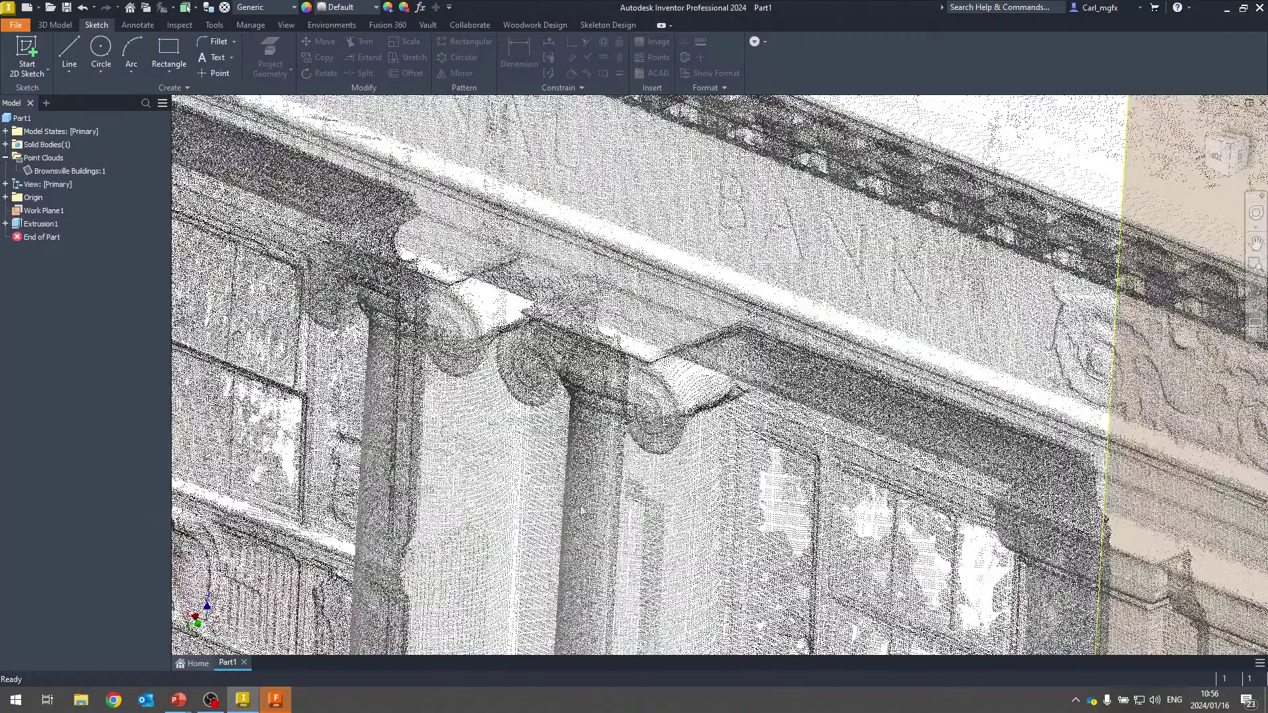
scroll(622, 398, "up", 2)
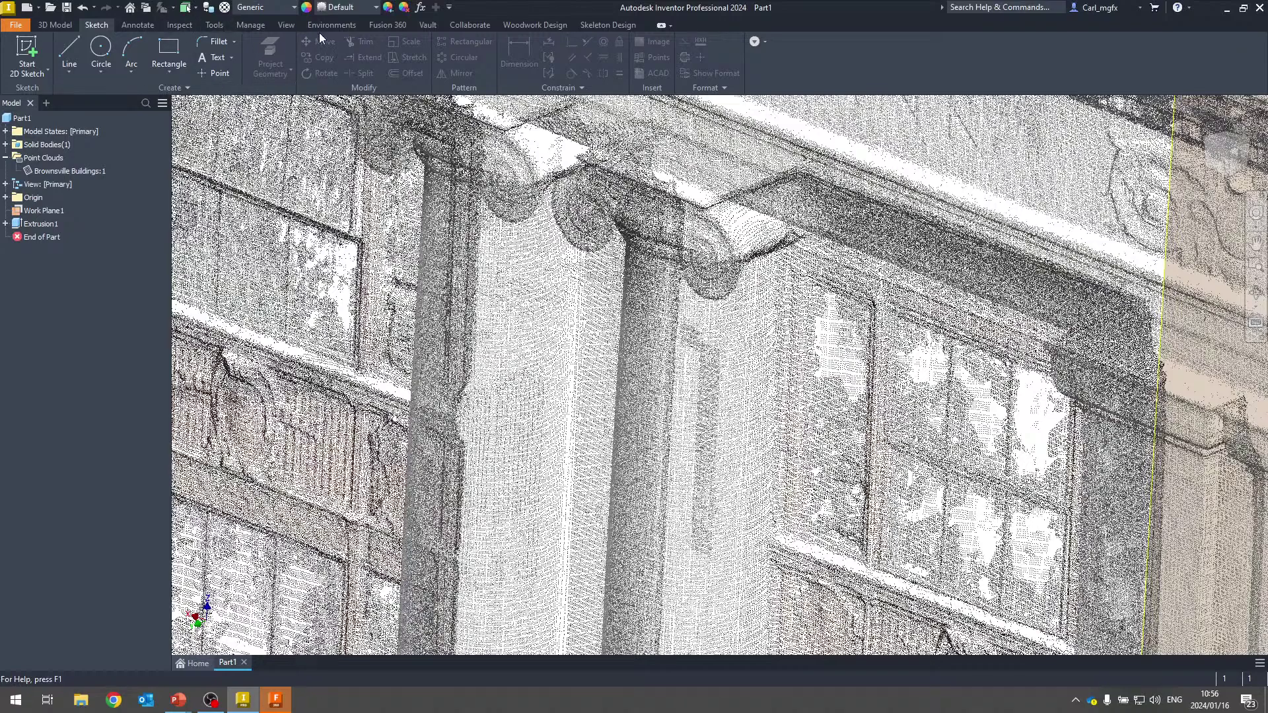
Review the Cloud Point and Cloud Plane commands, inspect the facade columns again, and return to the home view.
left_click(250, 24)
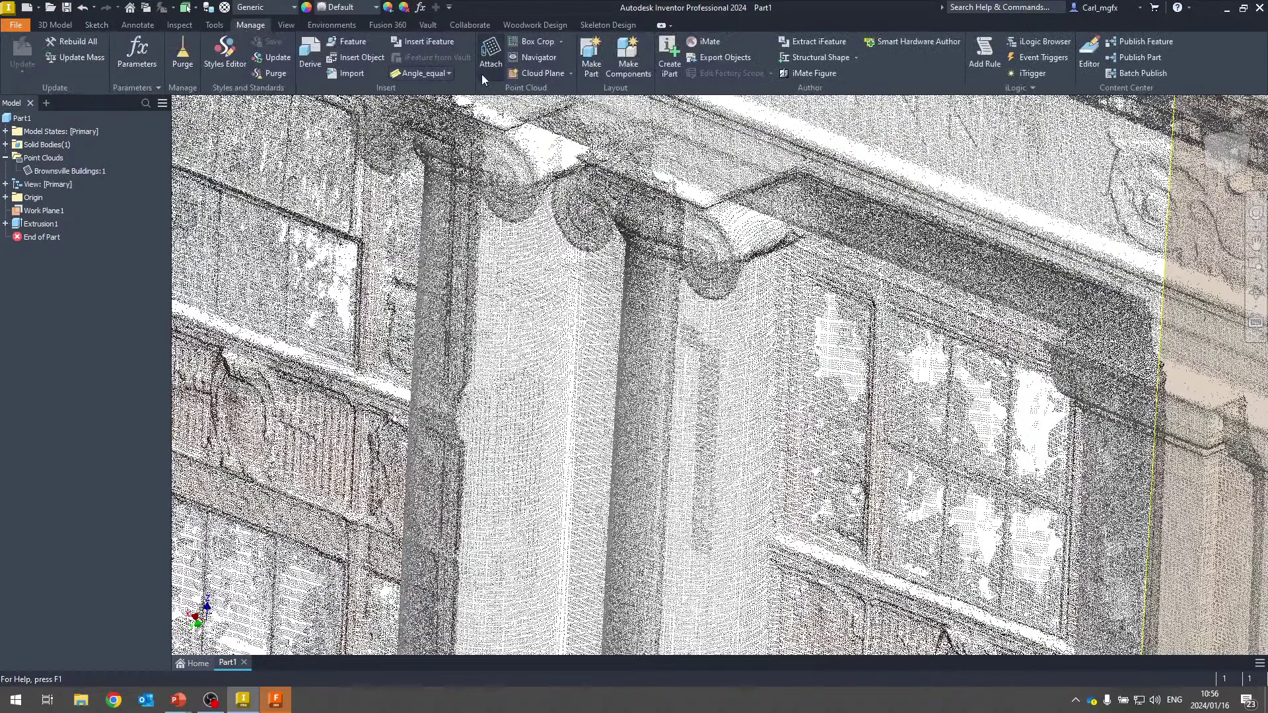
left_click(571, 74)
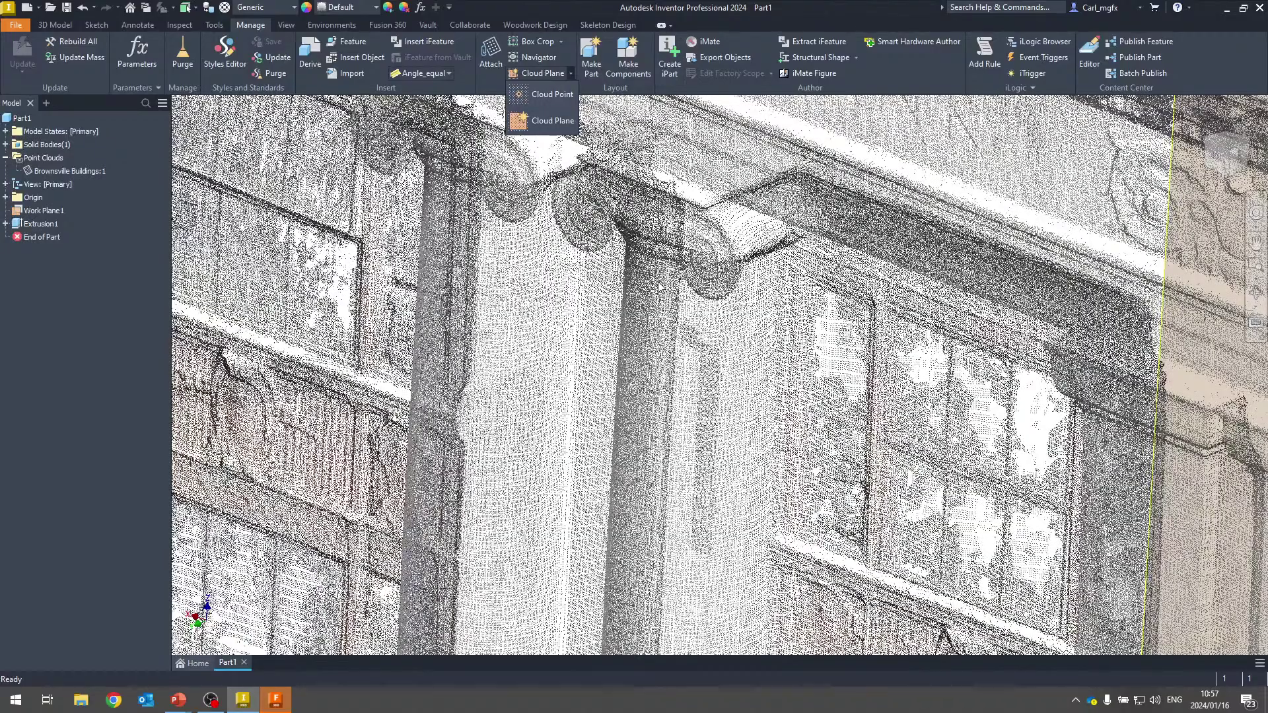
scroll(623, 338, "down", 5)
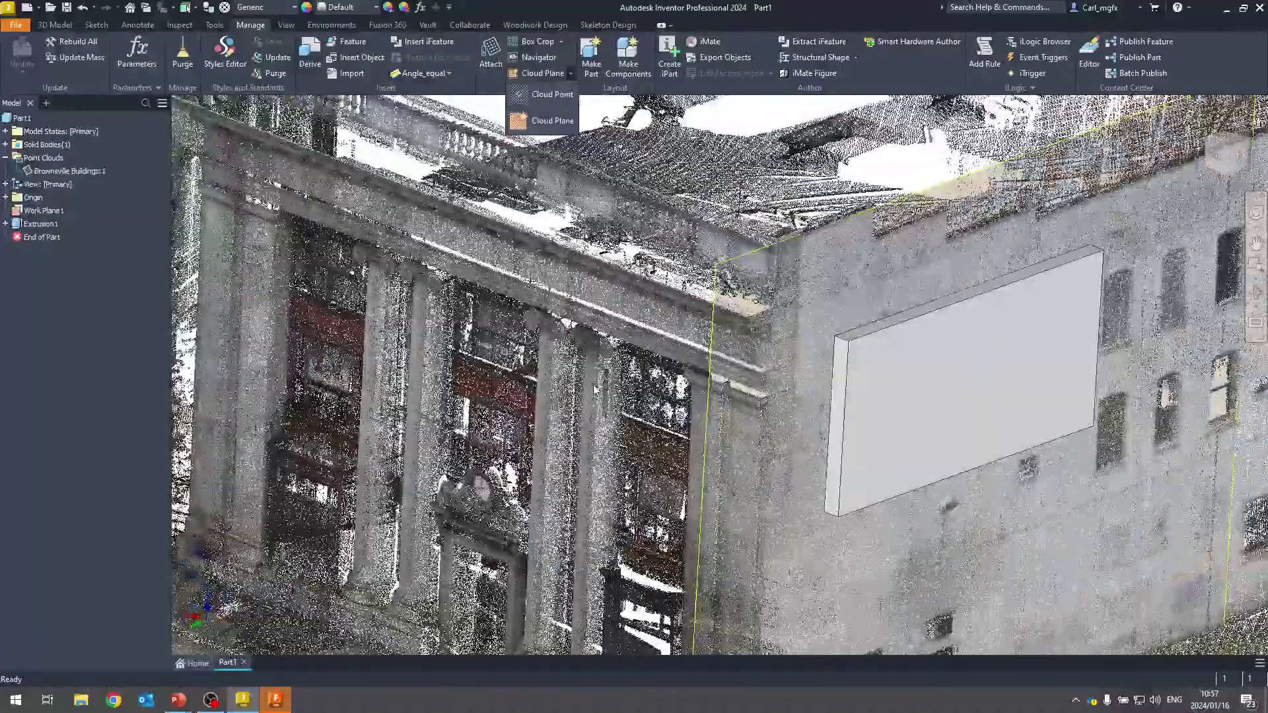
scroll(594, 389, "up", 5)
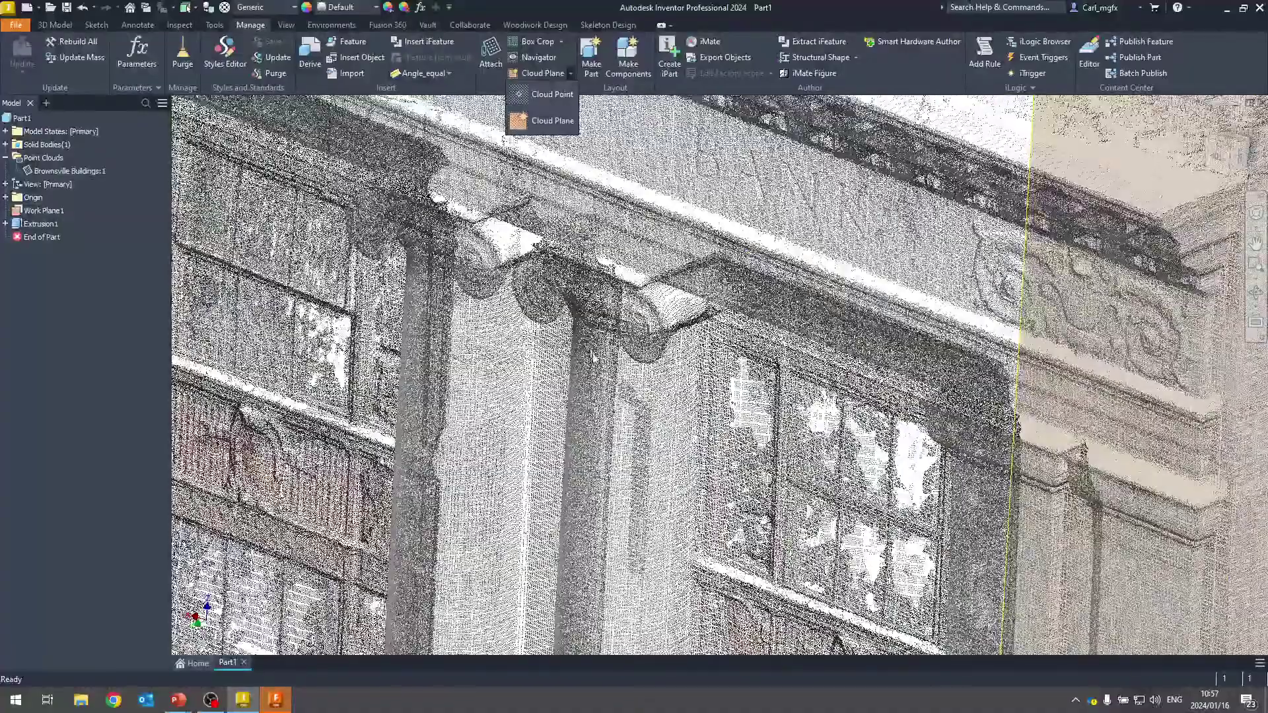
scroll(584, 459, "down", 1)
scroll(585, 441, "down", 5)
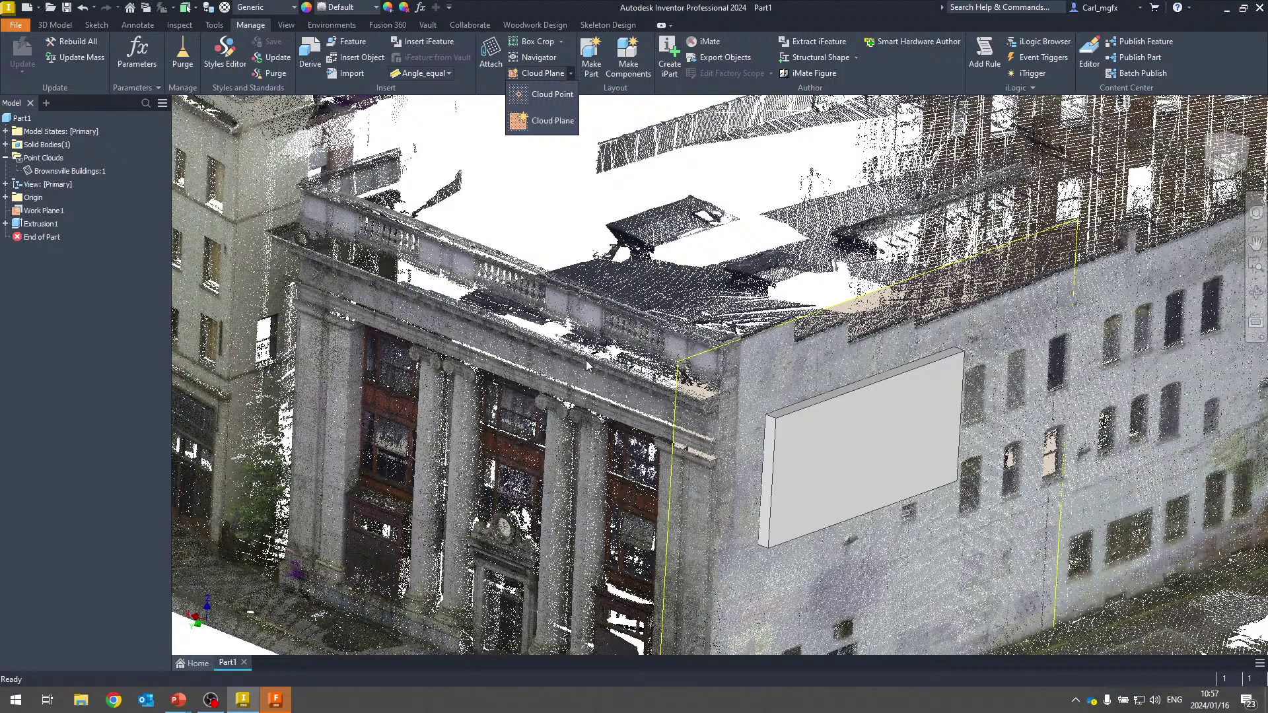
left_click(536, 212)
key("F6")
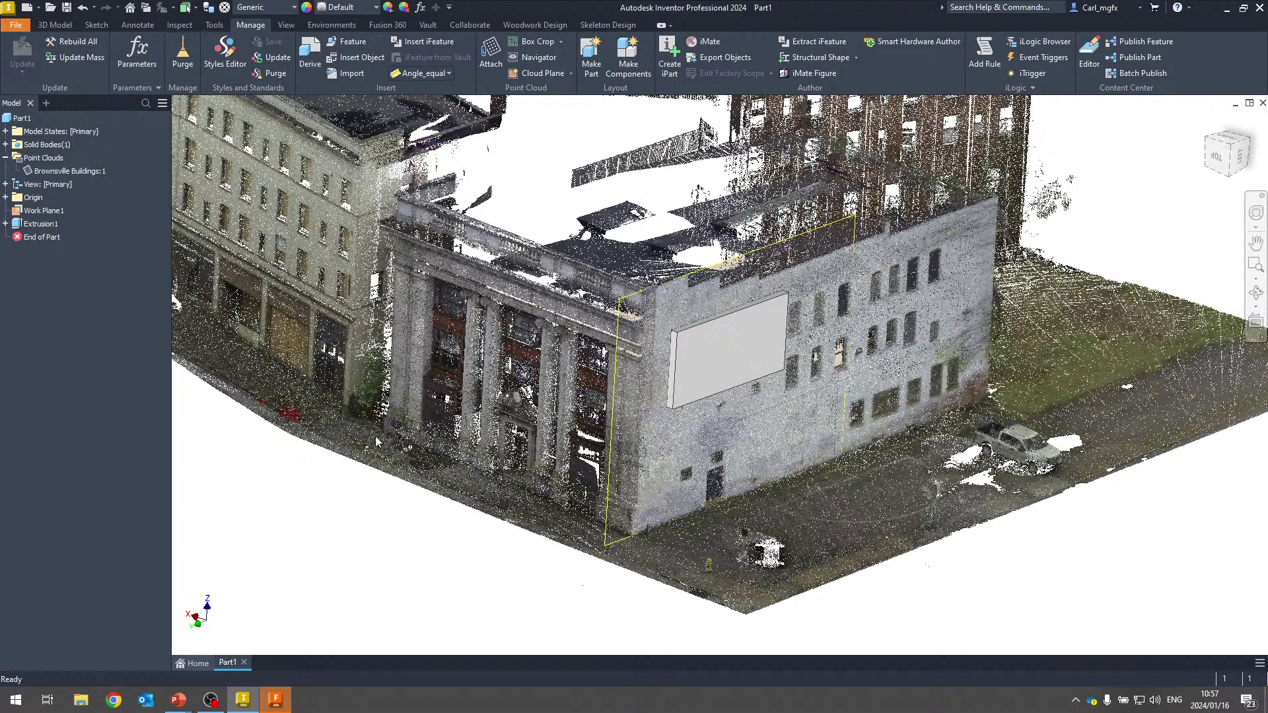
Leave Inventor and the presentation slide and switch to Autodesk Fusion 360.
left_click(1229, 10)
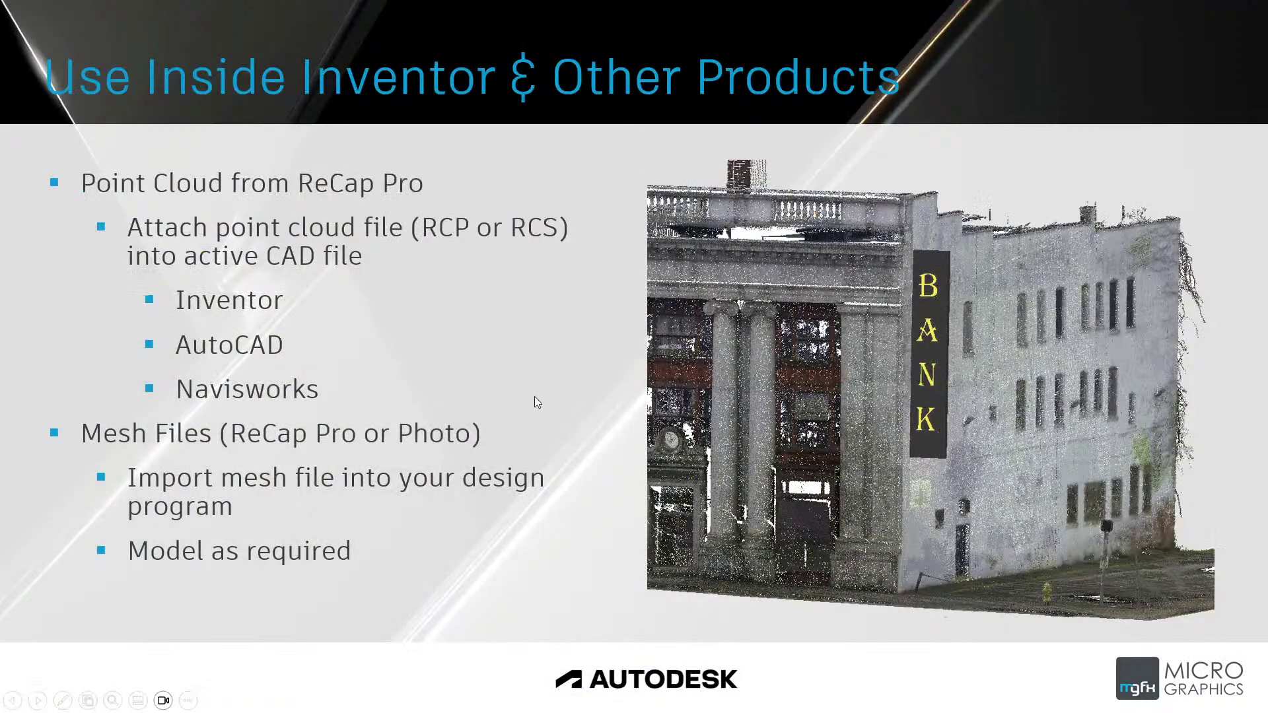
key("super")
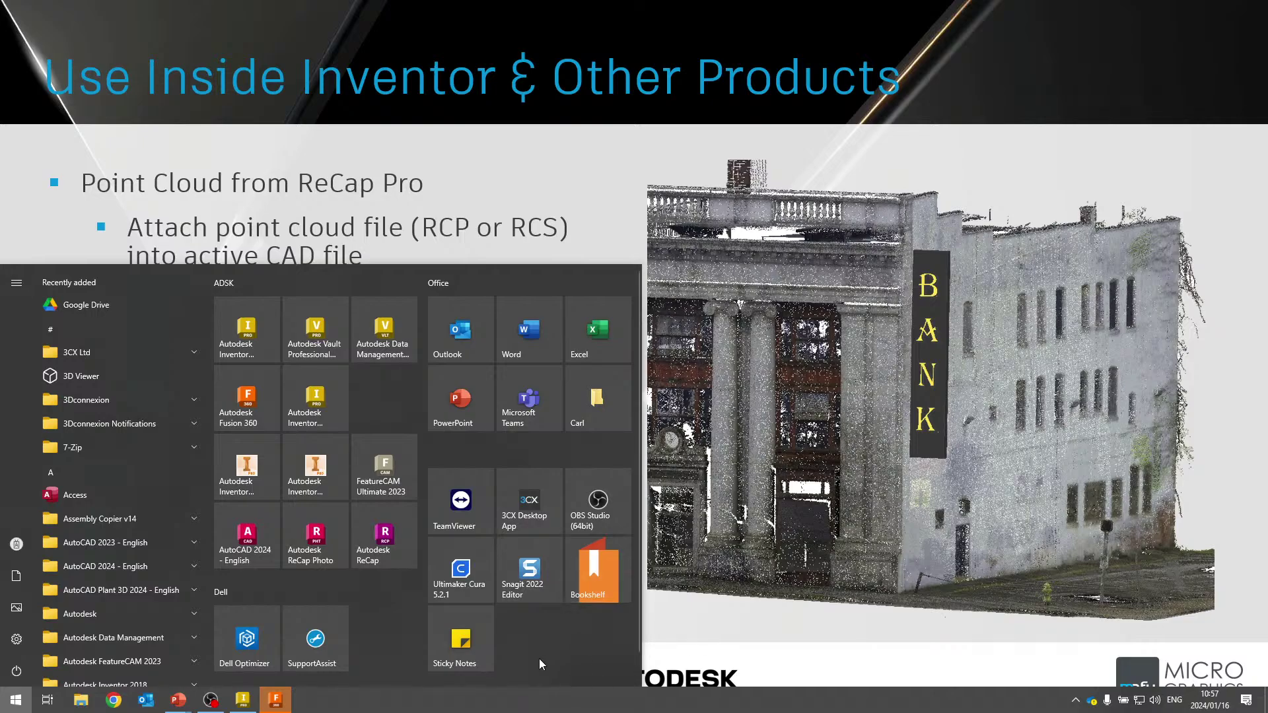
left_click(277, 698)
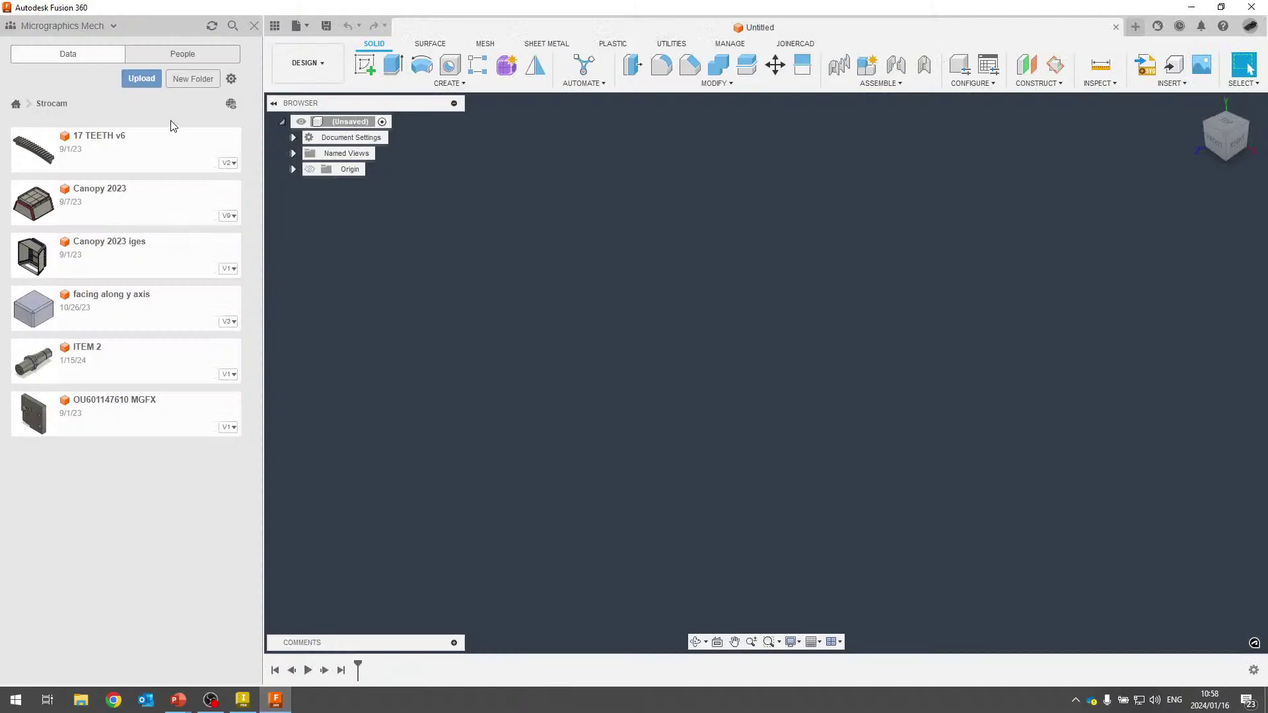
left_click(16, 103)
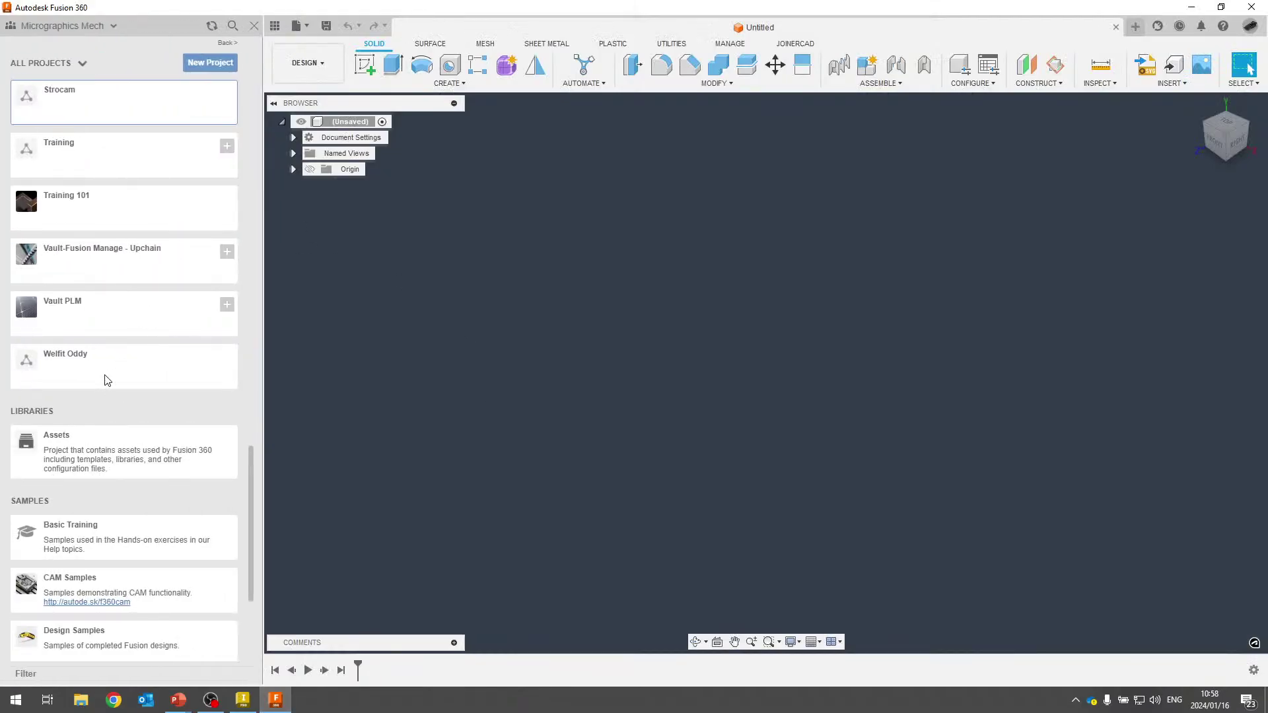
scroll(119, 357, "up", 6)
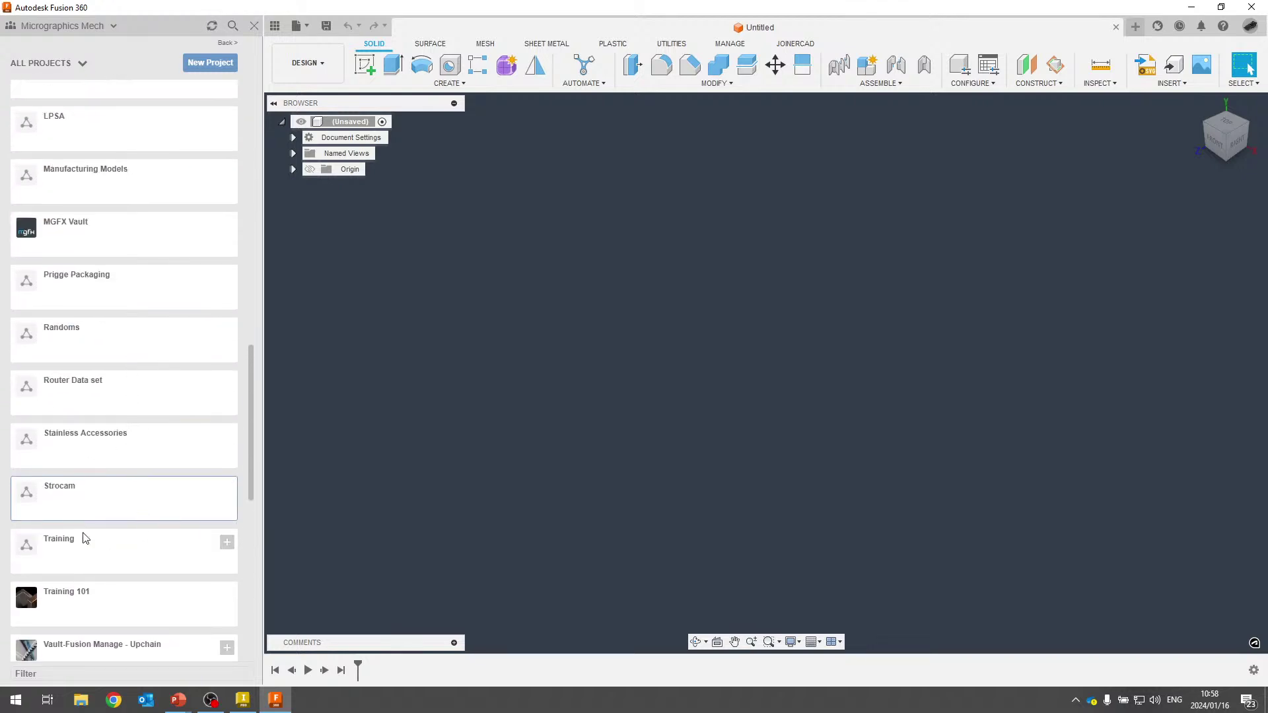
left_click(107, 559)
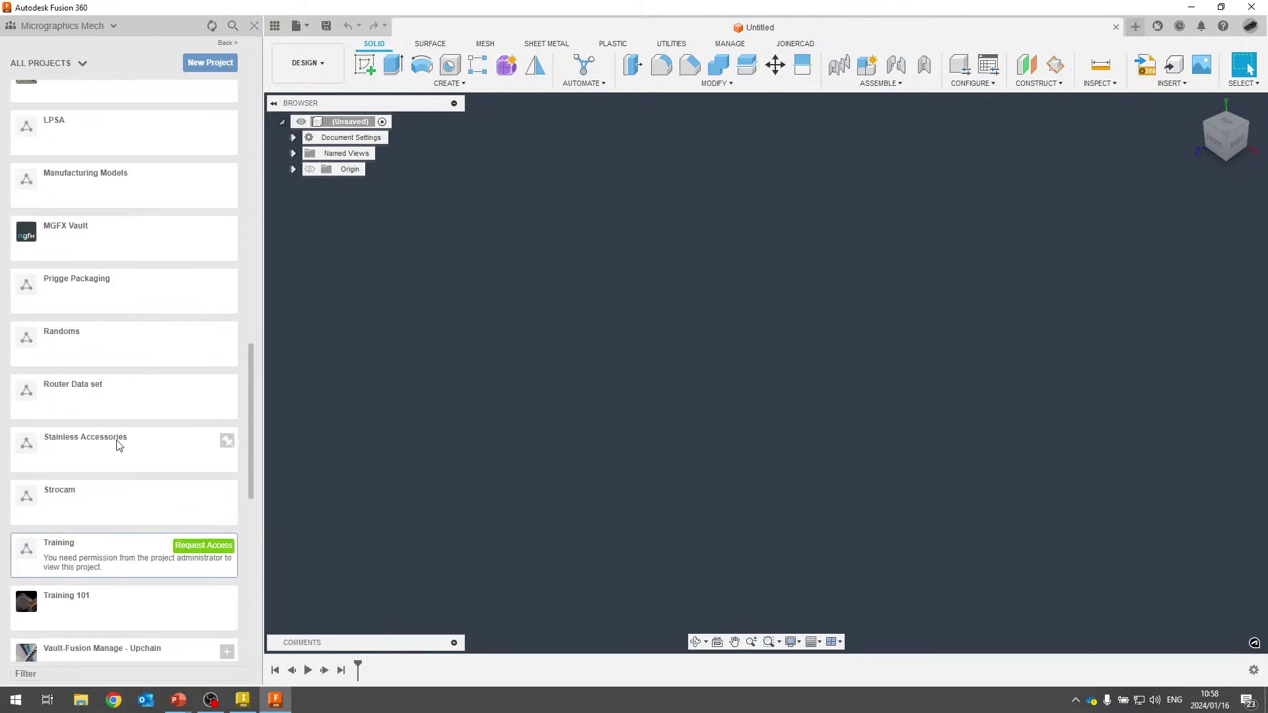
scroll(128, 462, "up", 10)
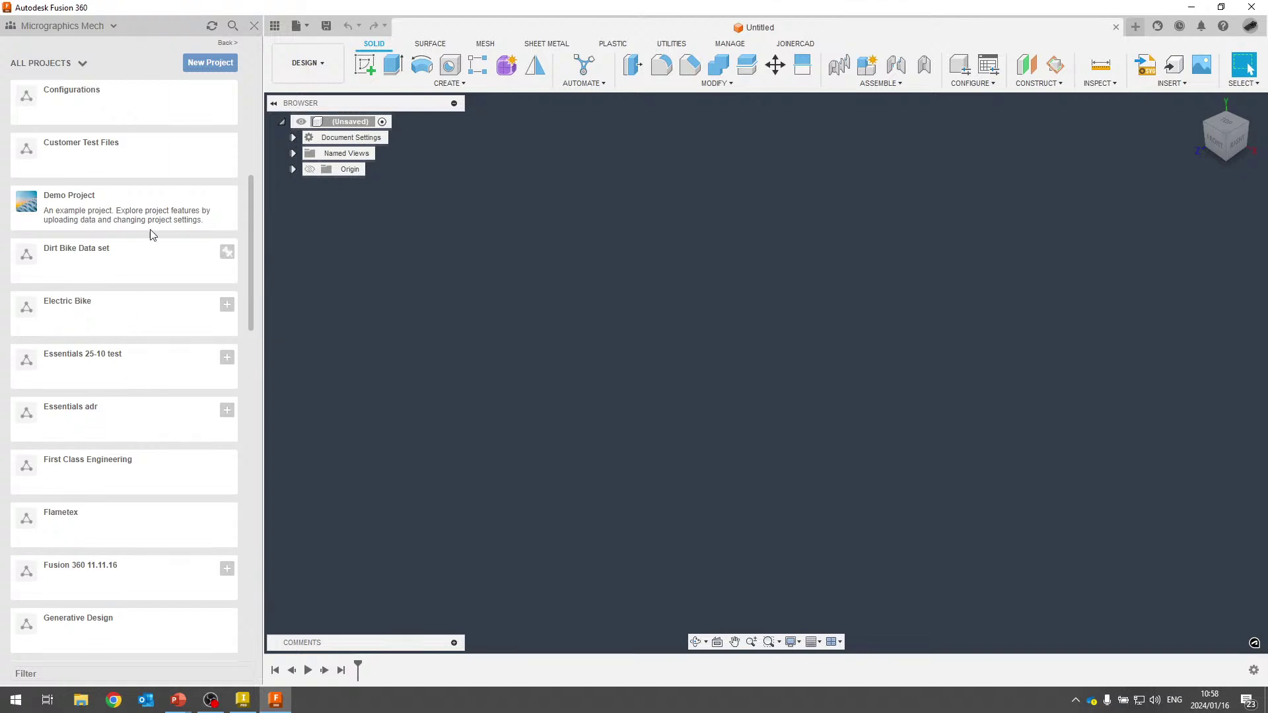
left_click(298, 27)
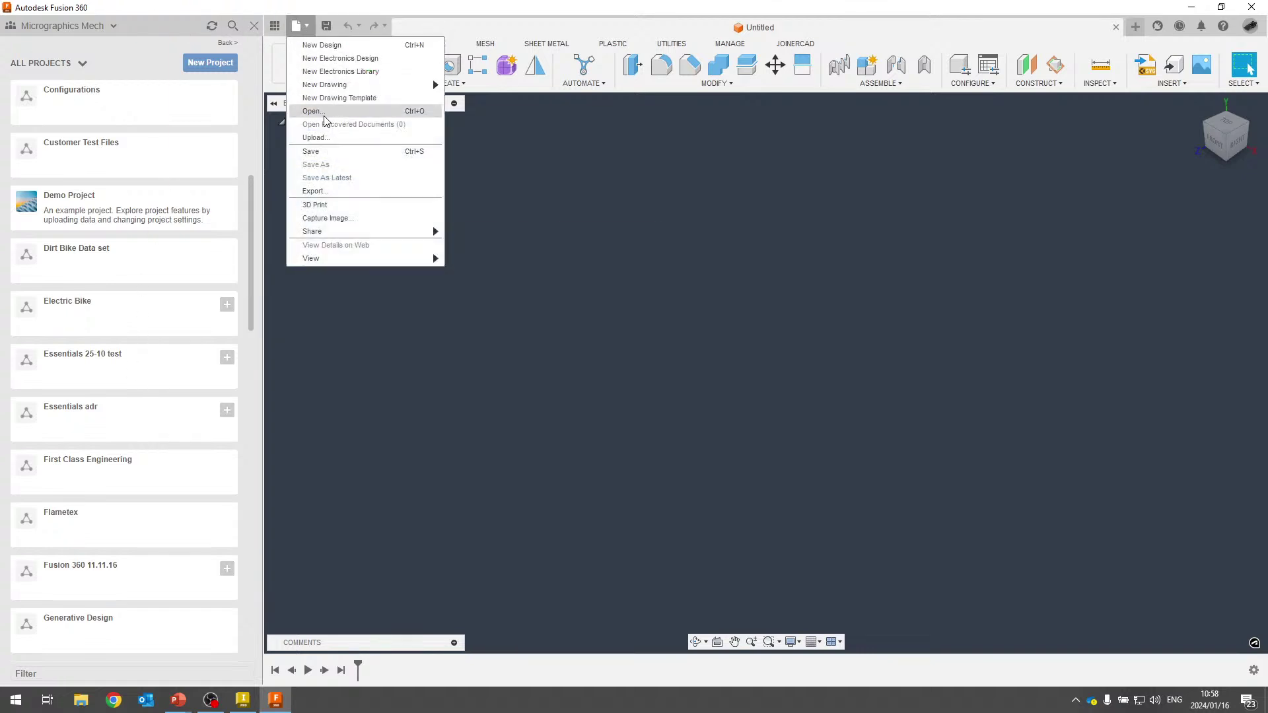
left_click(1100, 84)
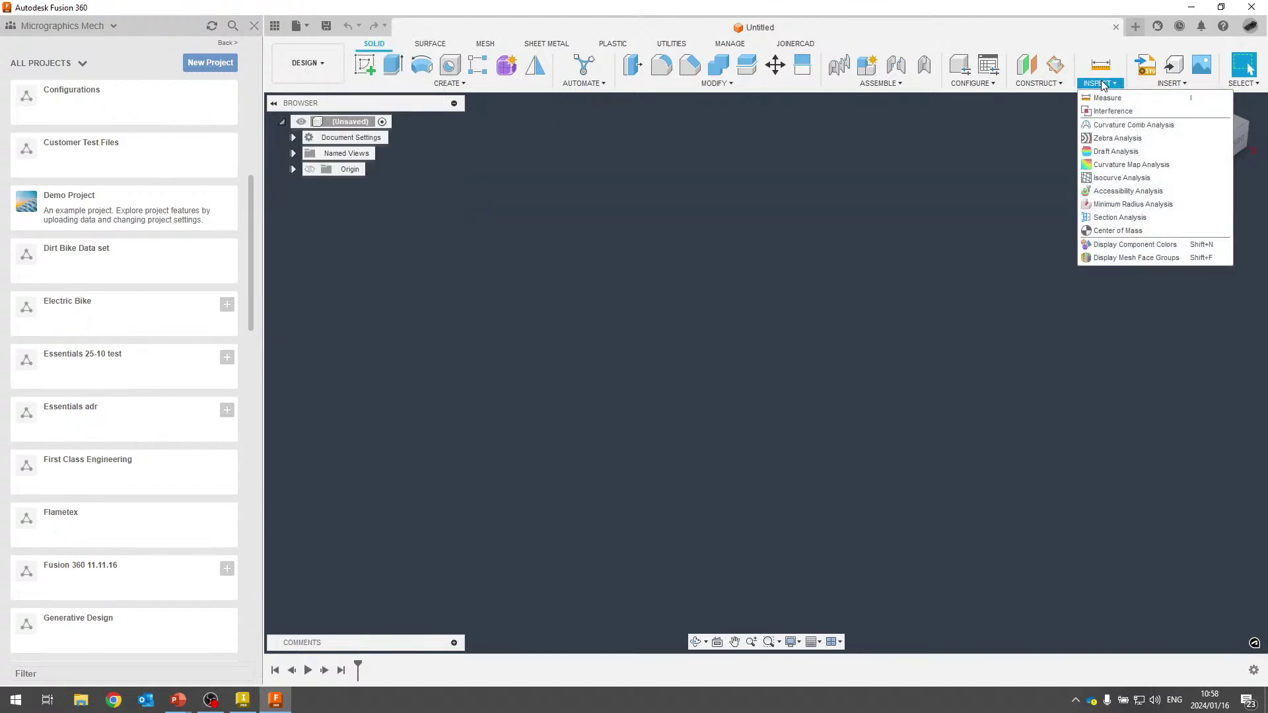
Insert the mesh Laughing Buddha.stl from the Webinars > Recap > ReCap Photo folder in the computer's OneDrive.
left_click(1163, 84)
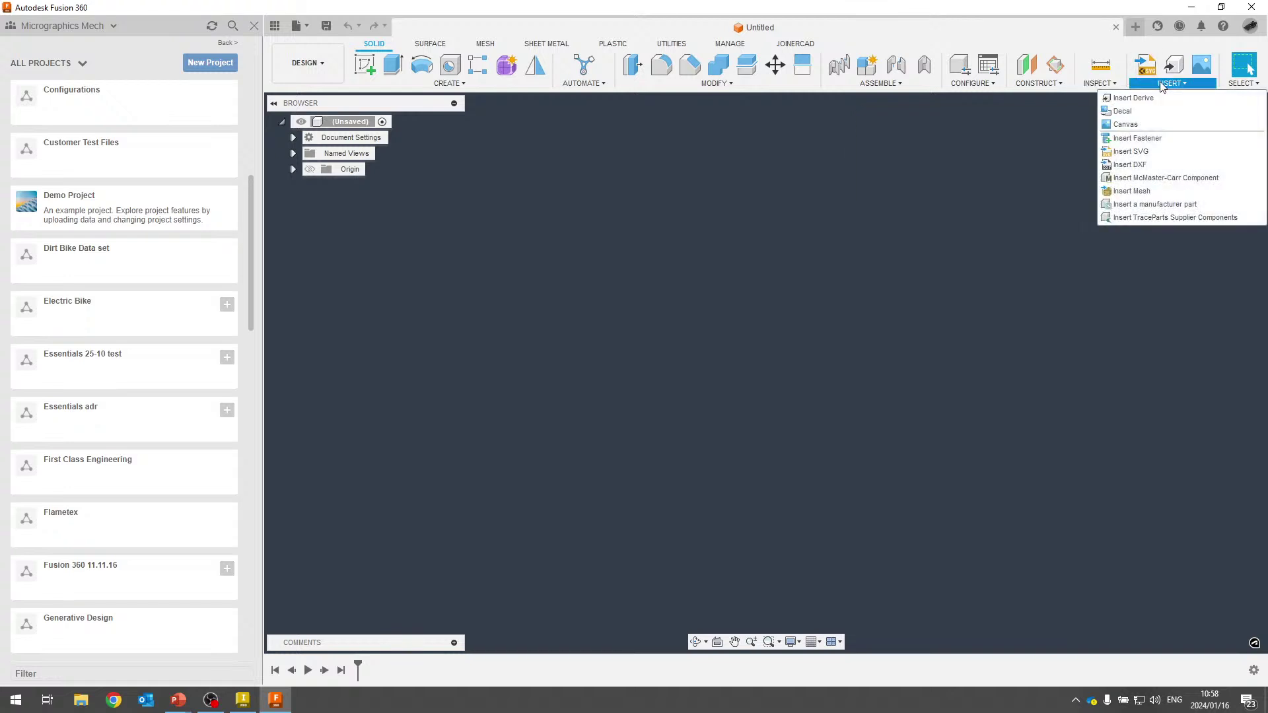
left_click(1129, 191)
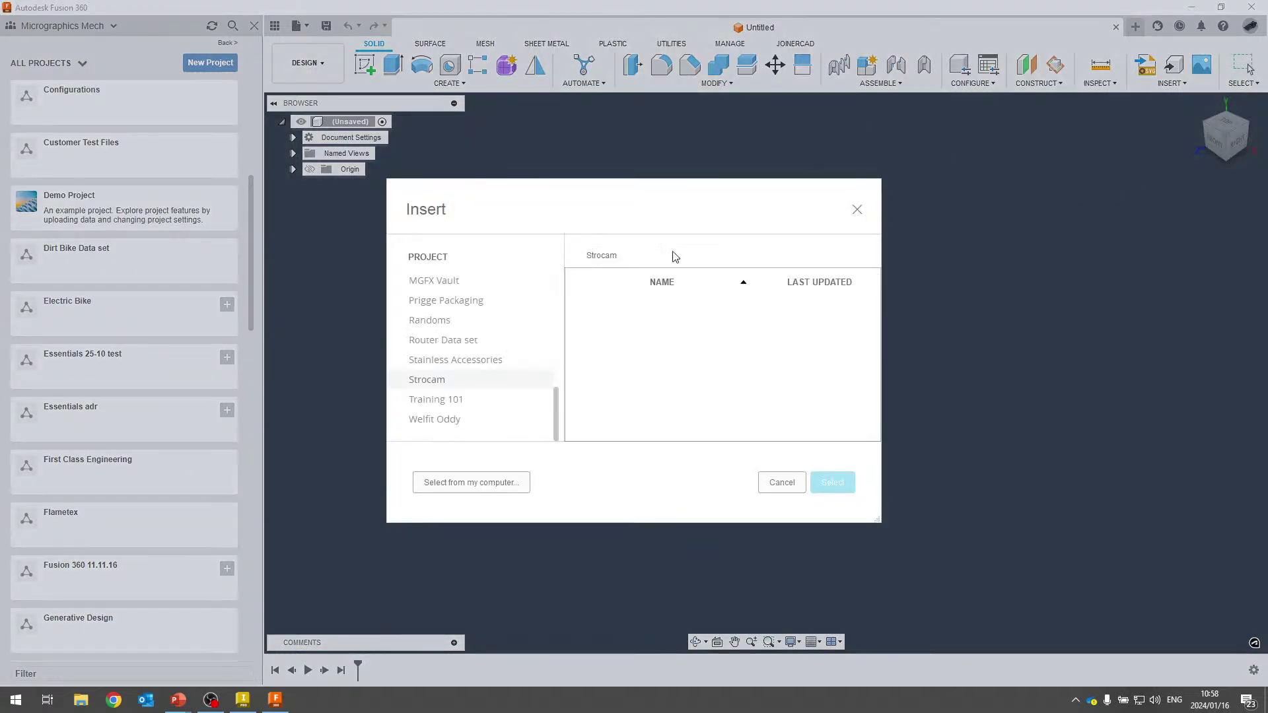
left_click(467, 482)
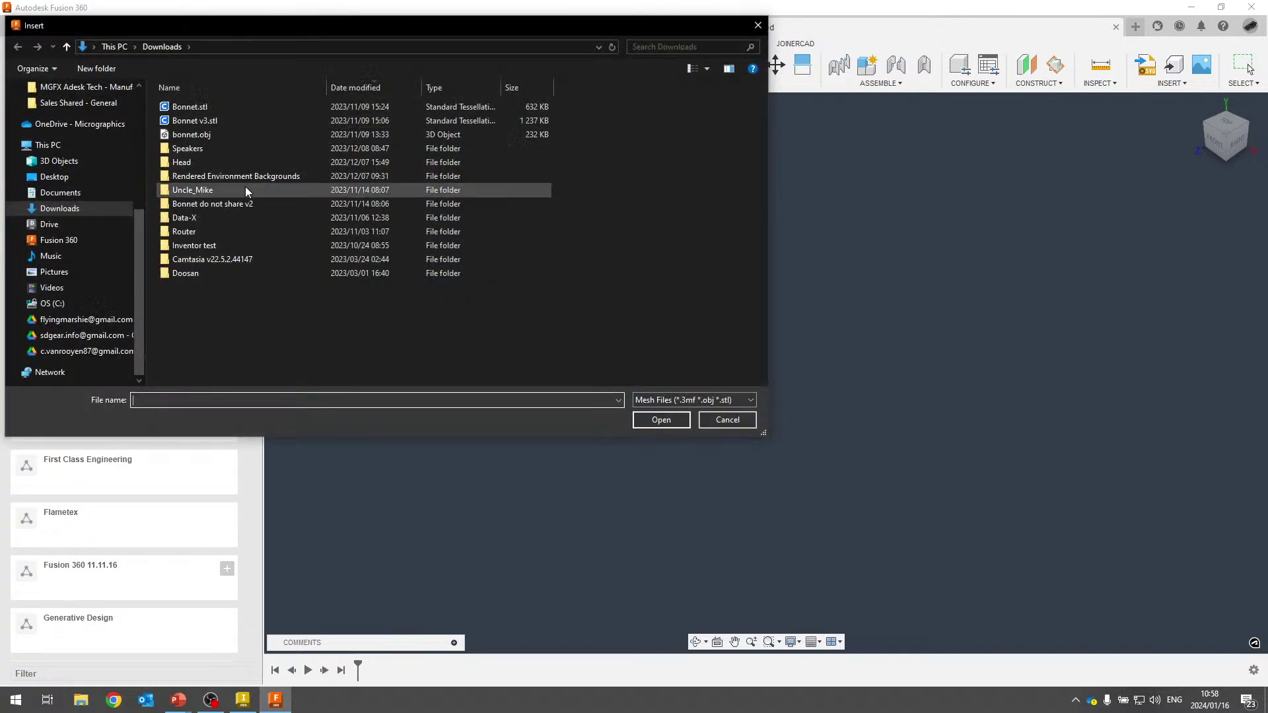
scroll(88, 227, "up", 1)
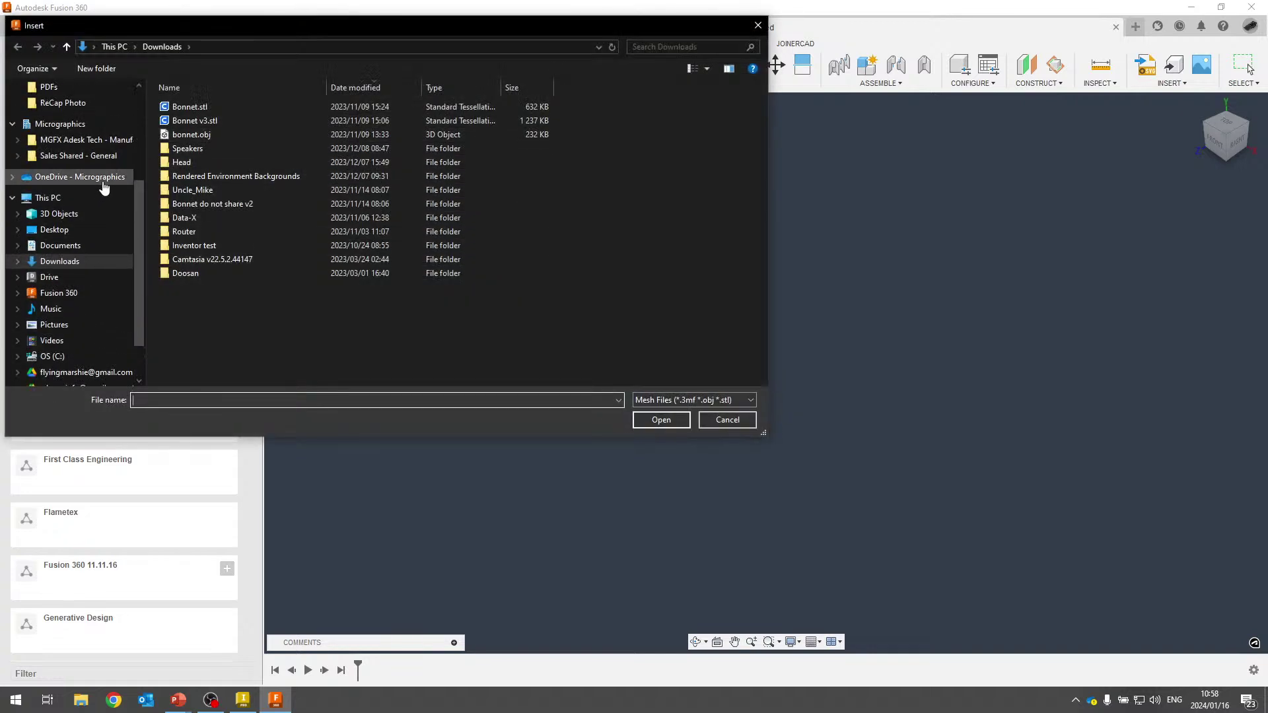
left_click(83, 176)
double_click(193, 122)
scroll(198, 317, "down", 1)
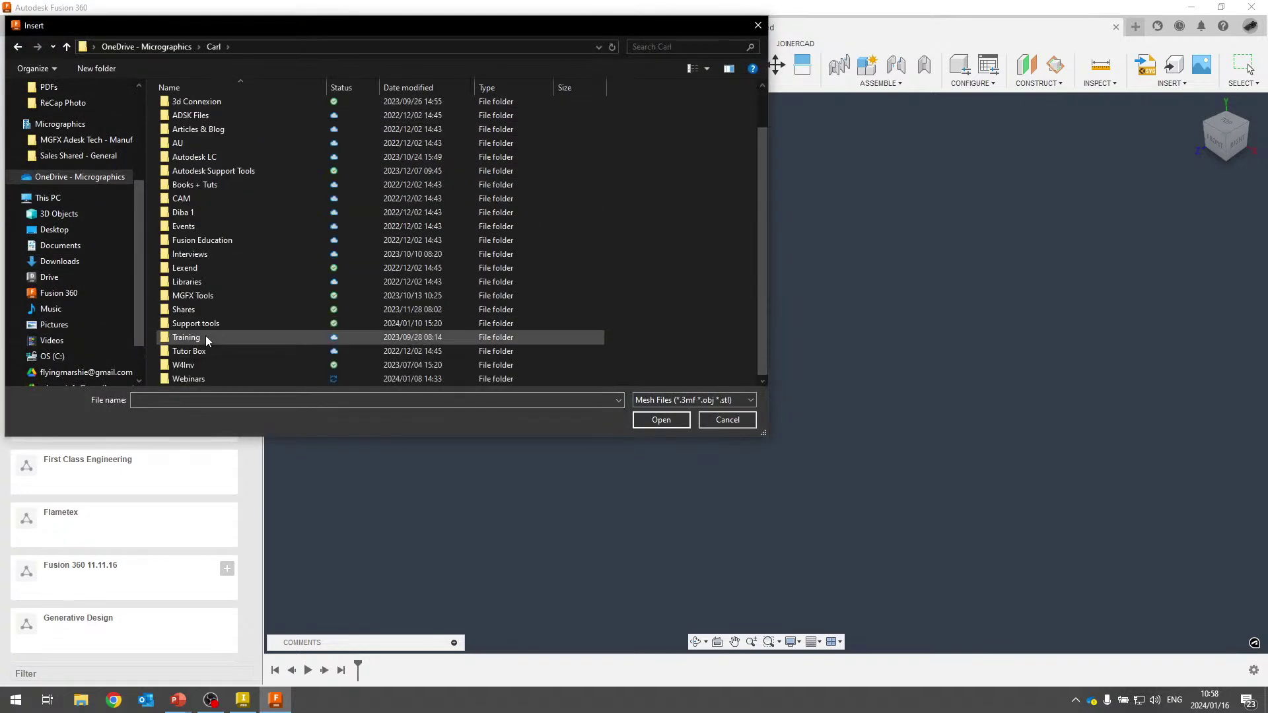
double_click(188, 379)
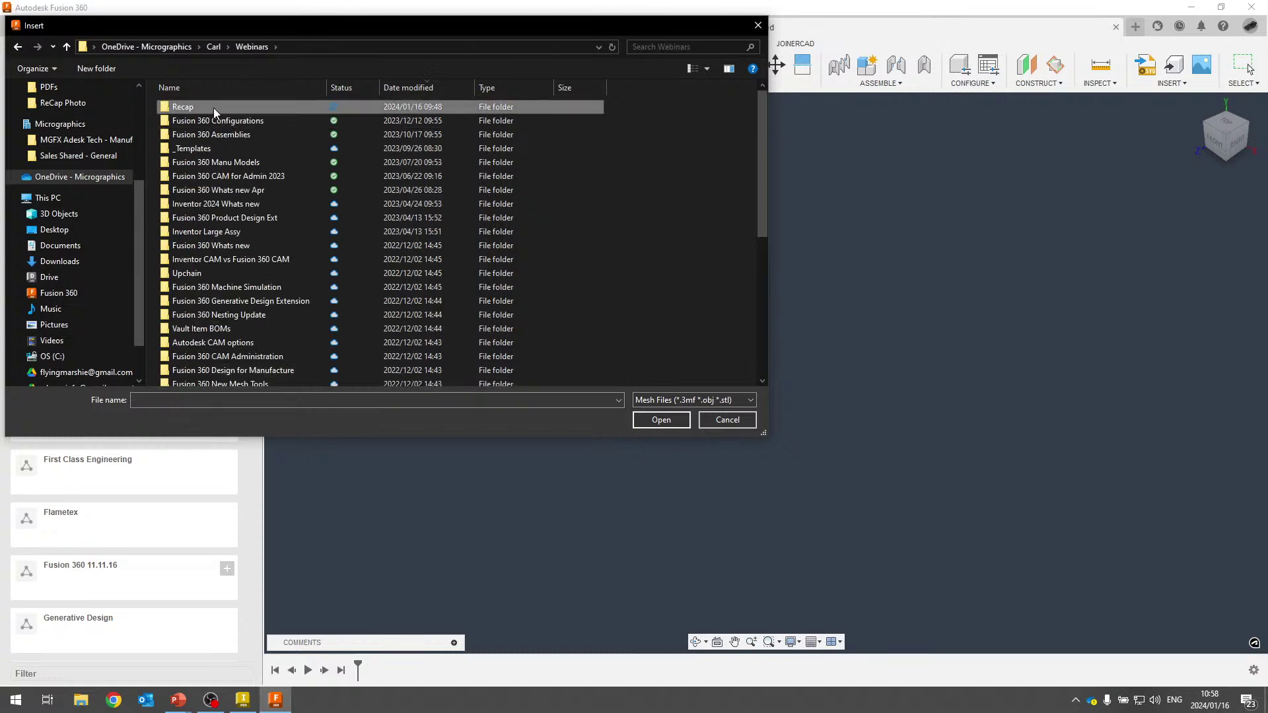
double_click(213, 108)
double_click(208, 122)
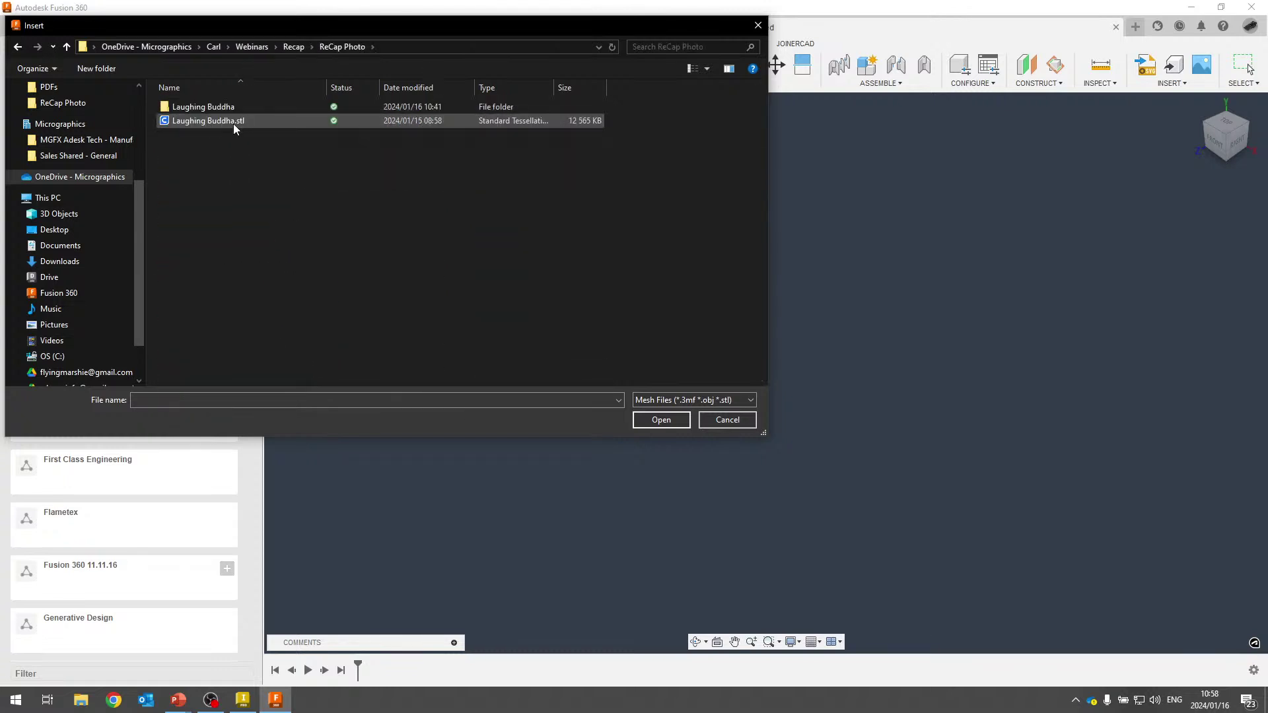
left_click(232, 121)
left_click(663, 420)
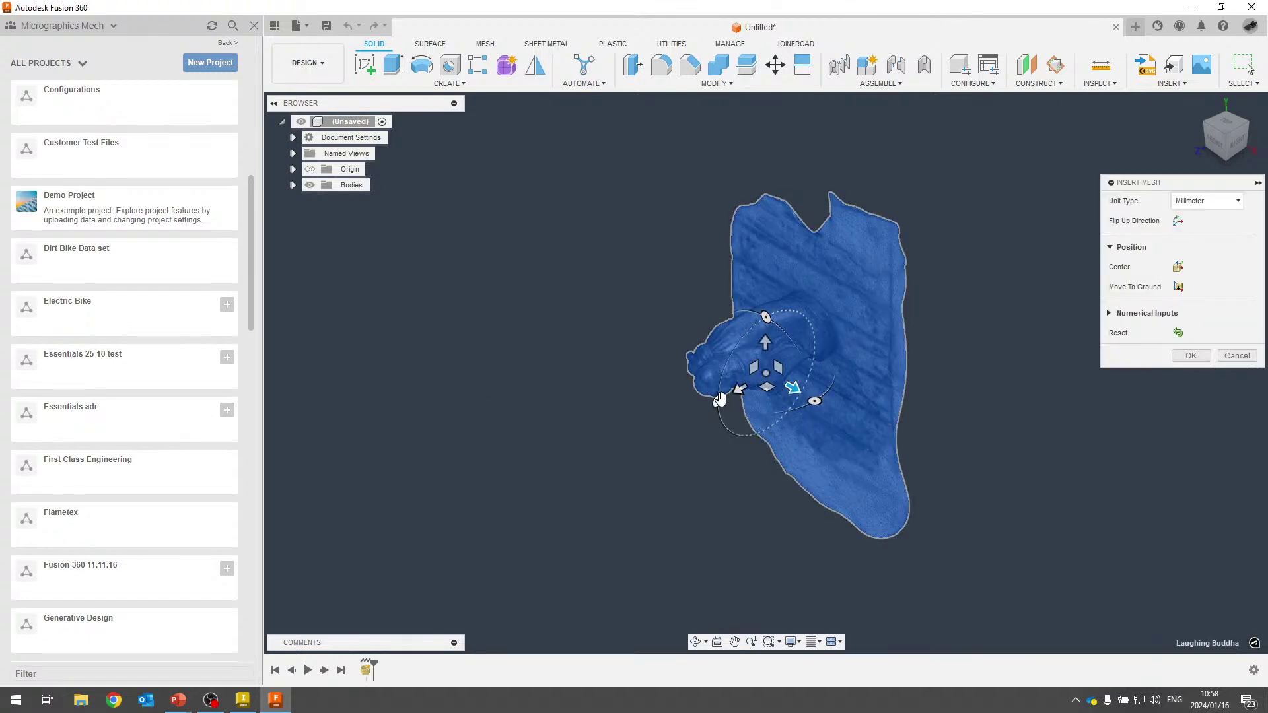
Rotate the Laughing Buddha mesh upright so its base lies flat, and keep Millimeter as its unit type.
left_click_drag(718, 401, 778, 280)
scroll(854, 348, "up", 5)
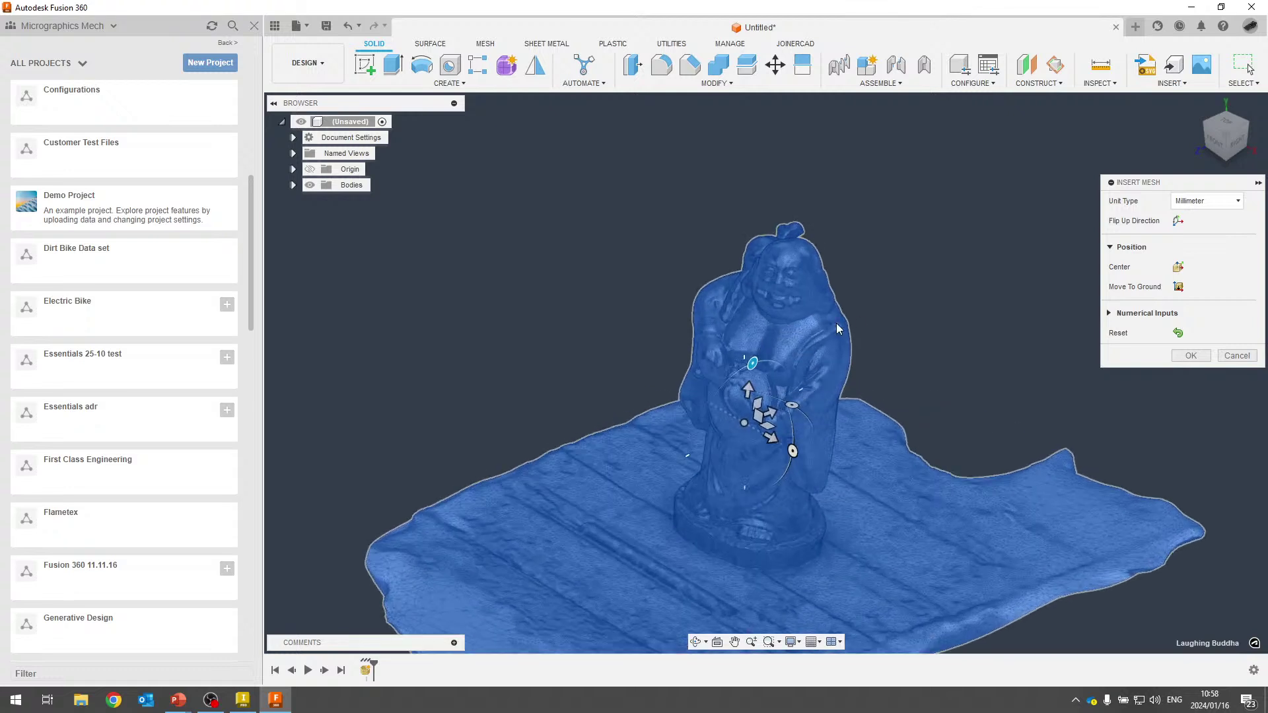
left_click_drag(1149, 184, 1002, 146)
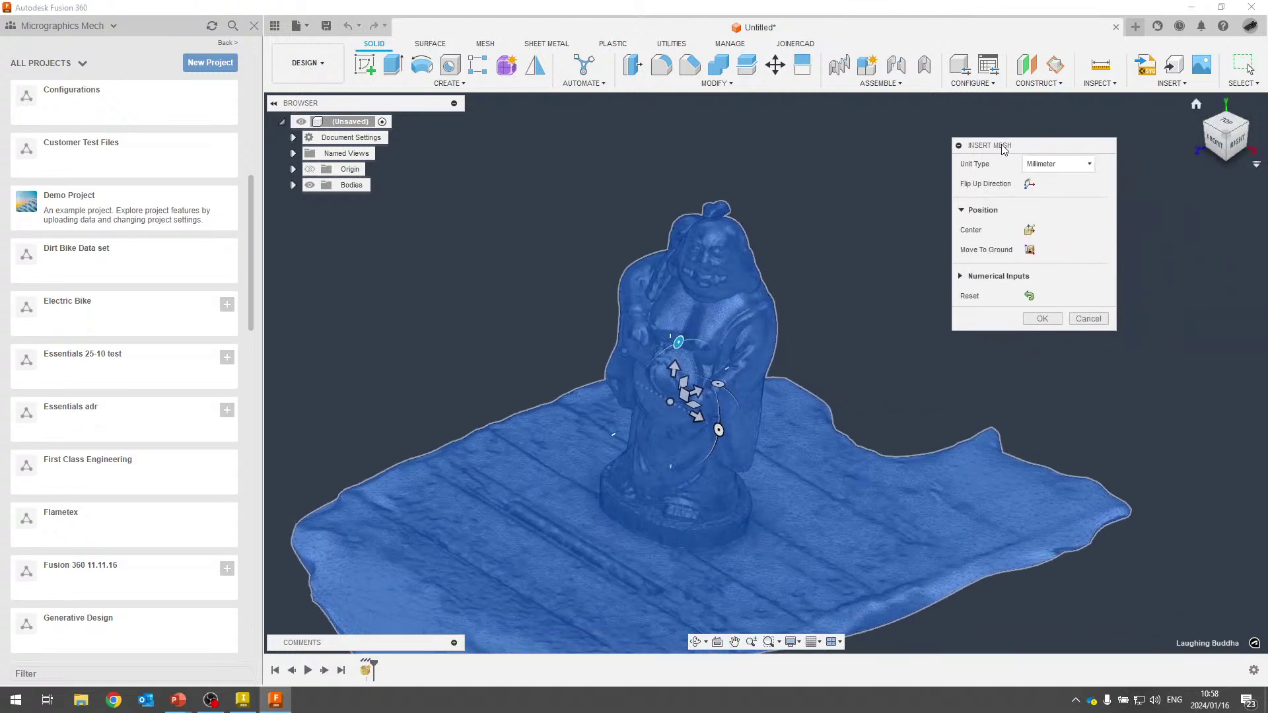
left_click(1078, 169)
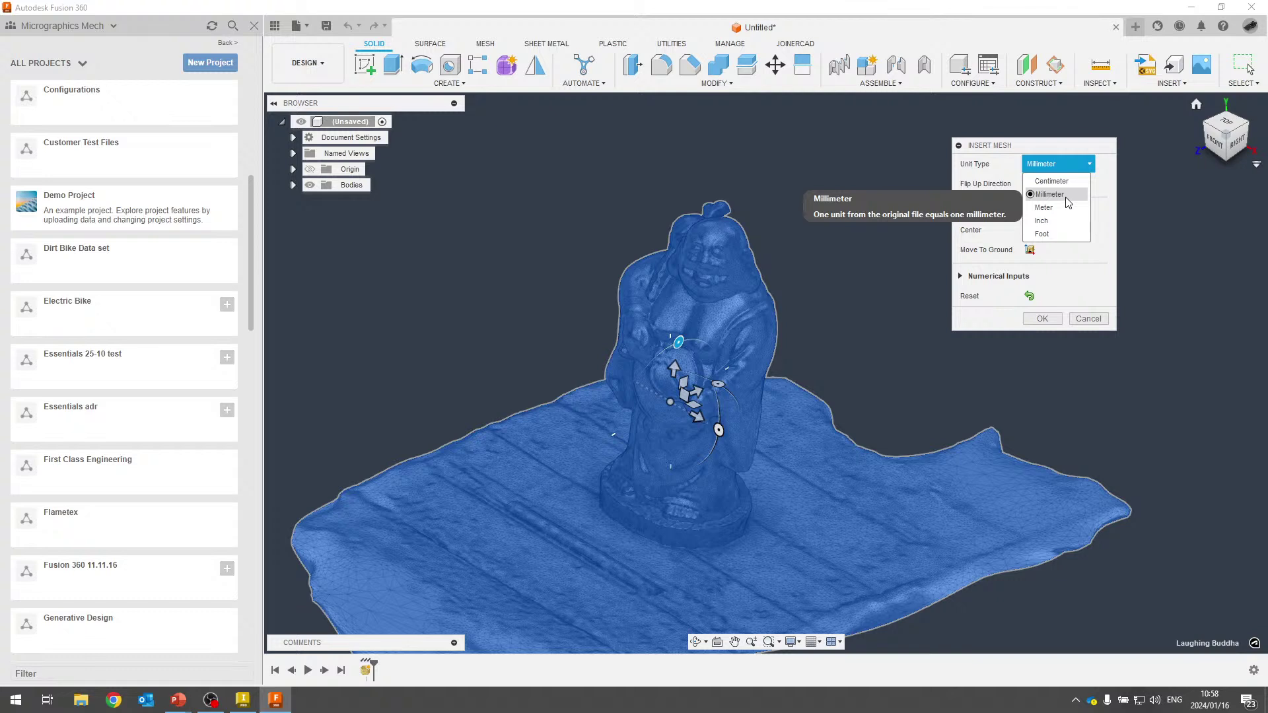
left_click(1066, 196)
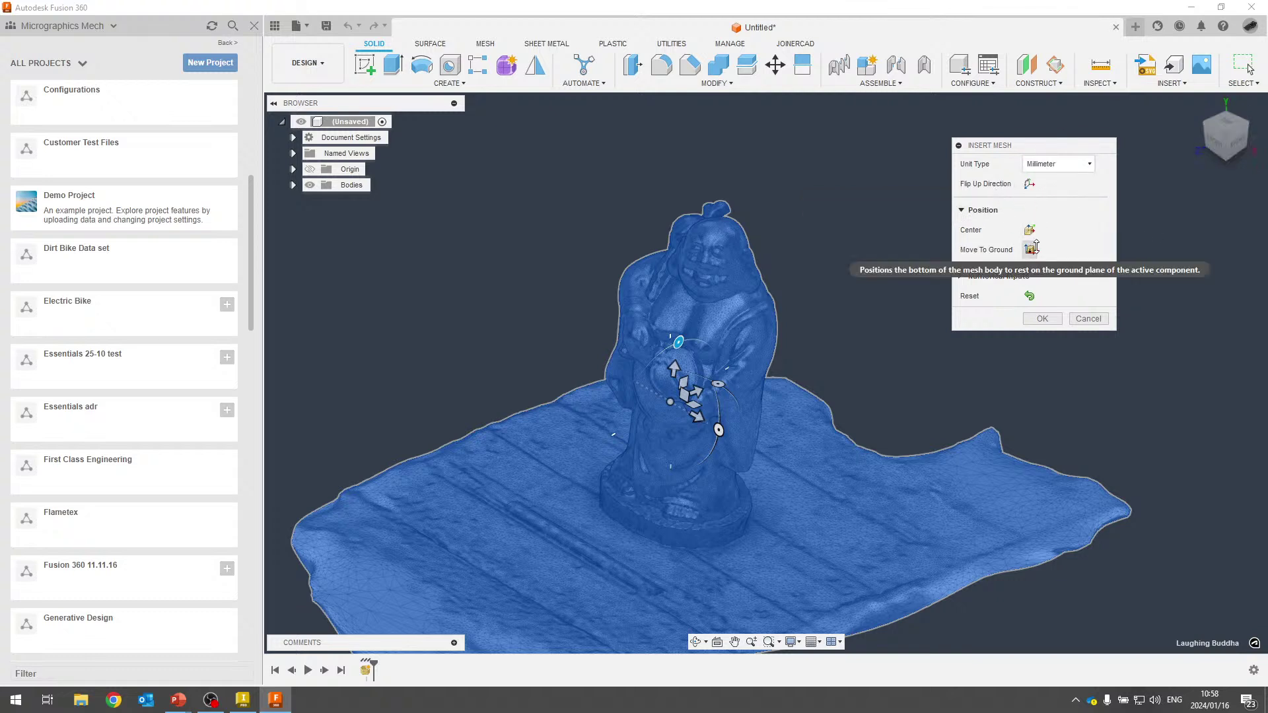
Move the Laughing Buddha STL mesh to the ground plane, expand its numerical inputs, and finish the insertion.
left_click(1030, 249)
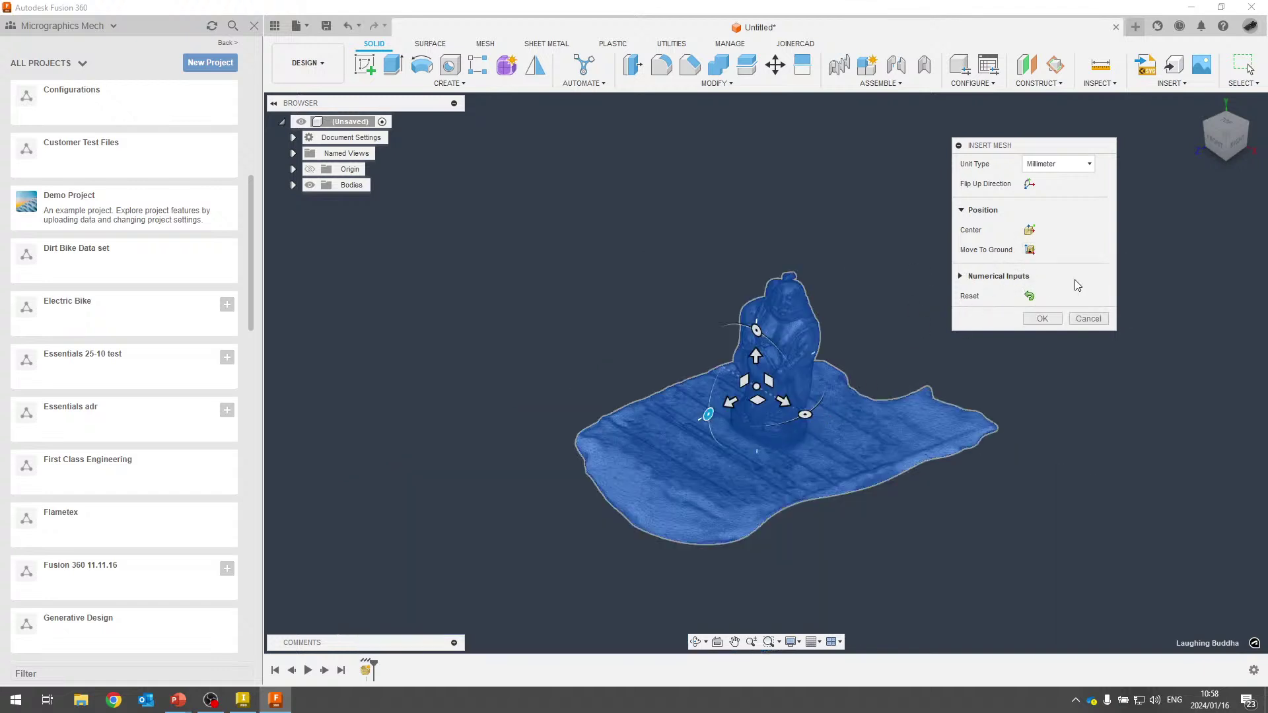
left_click(961, 277)
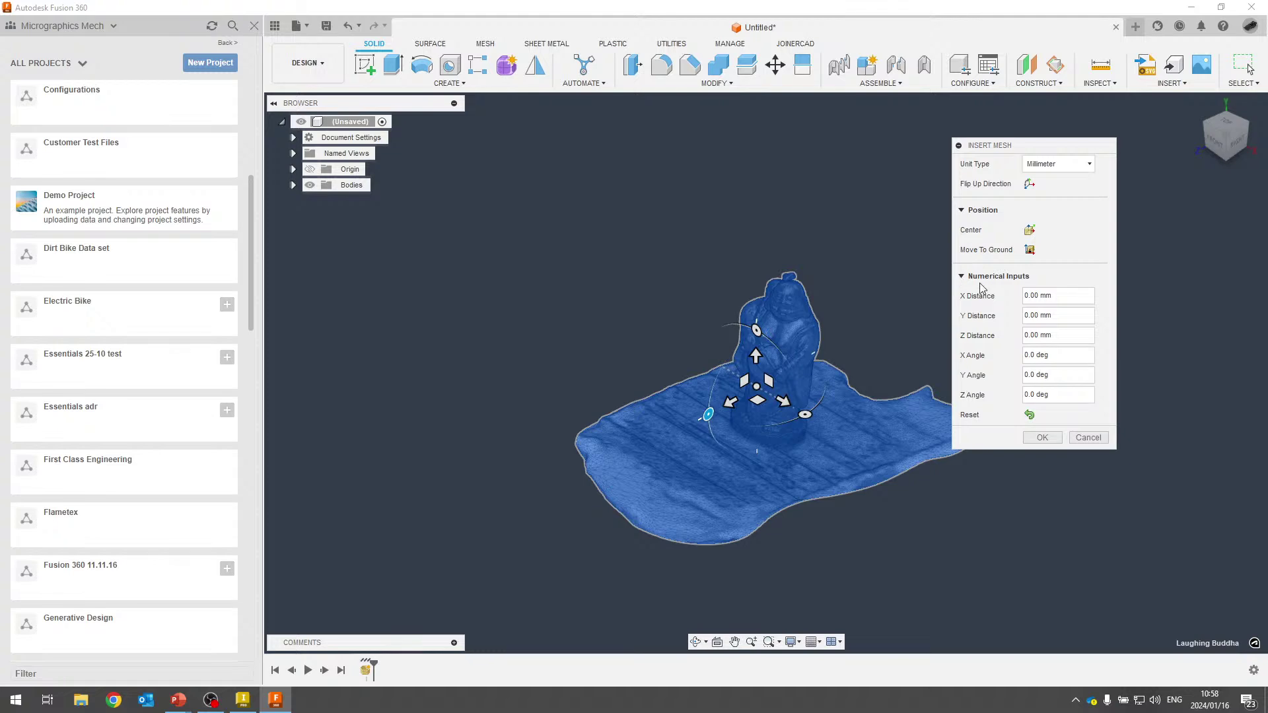
left_click(1042, 438)
scroll(897, 288, "up", 10)
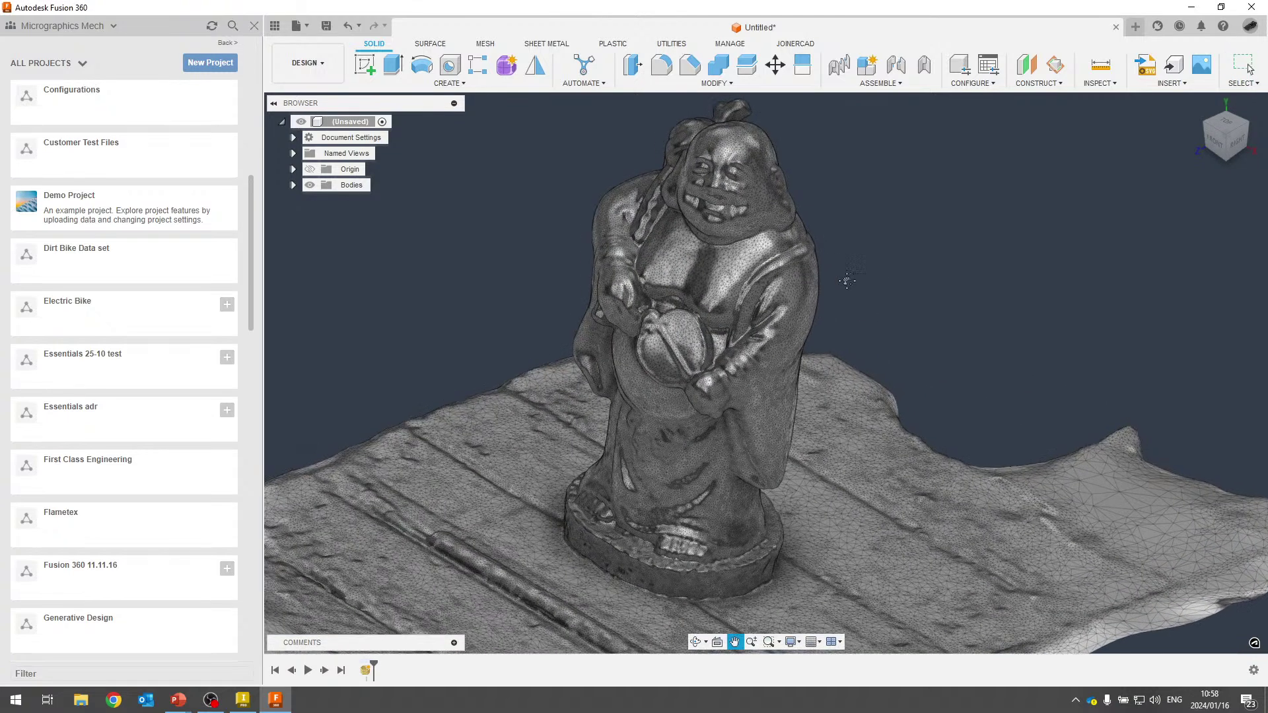
scroll(975, 272, "down", 5)
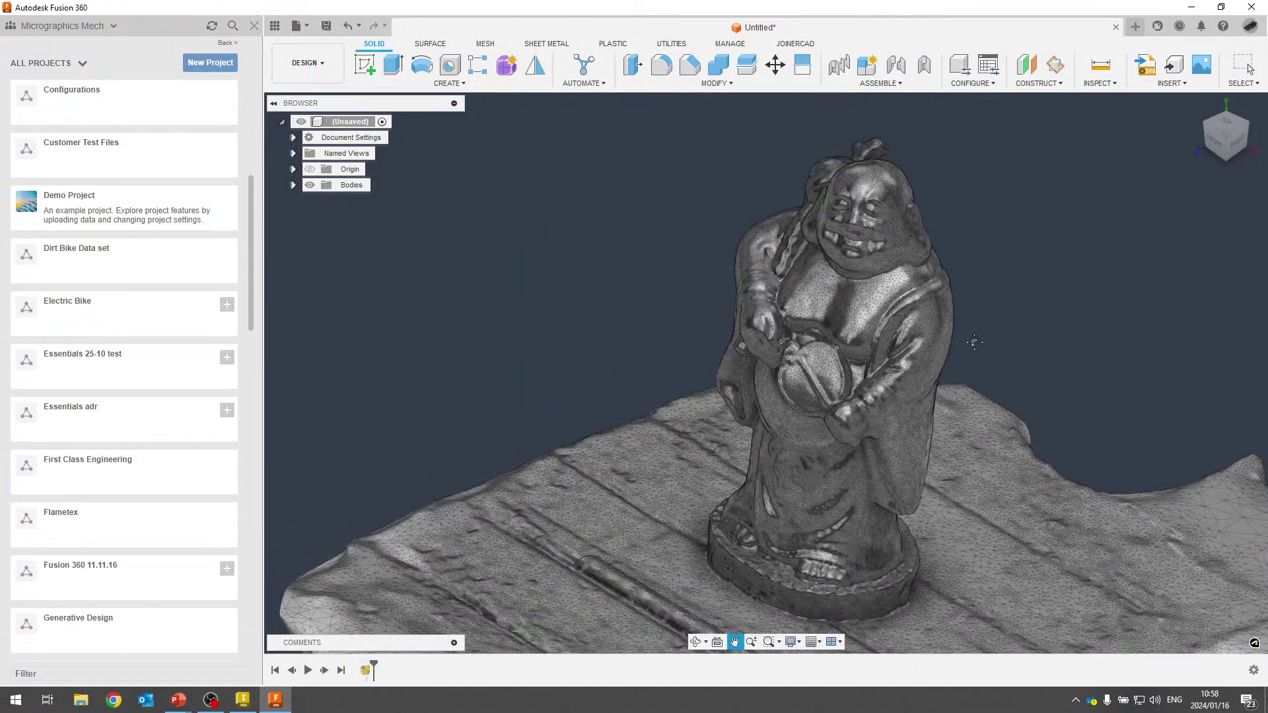
scroll(858, 383, "down", 3)
left_click(807, 426)
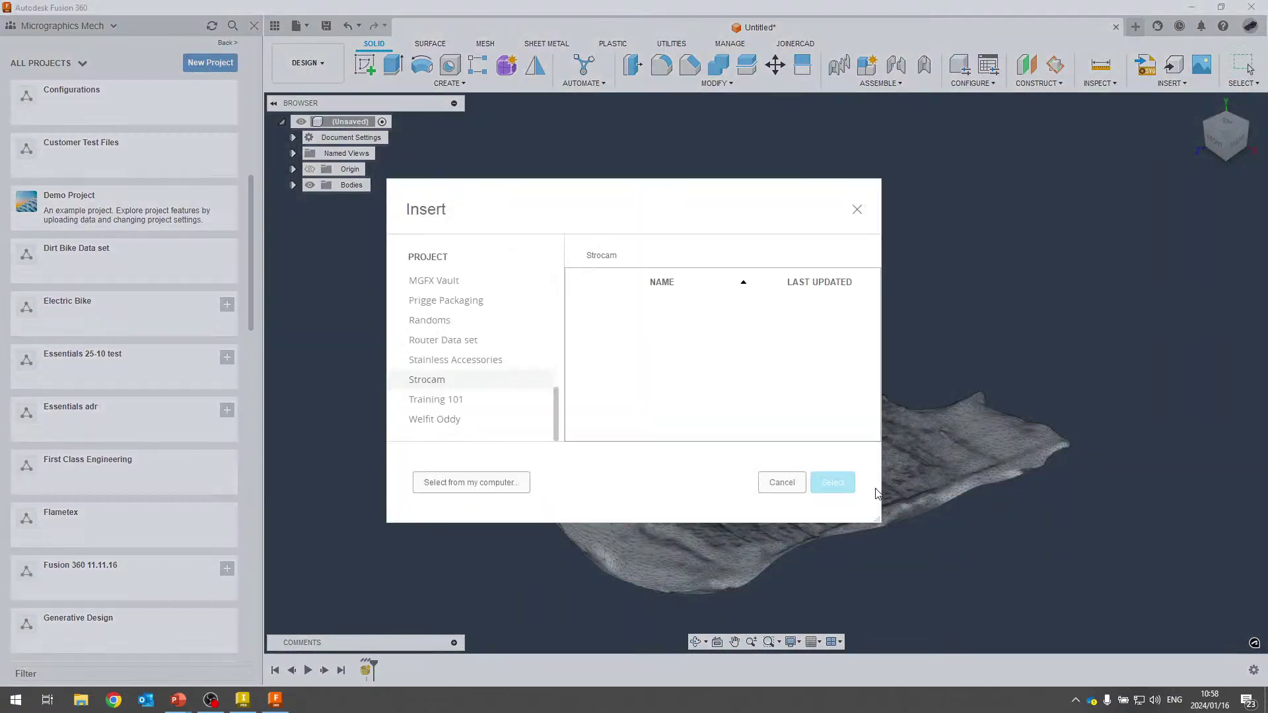
left_click(782, 482)
middle_click_drag(905, 382, 852, 277, "shift")
middle_click_drag(1248, 68, 973, 244, "shift")
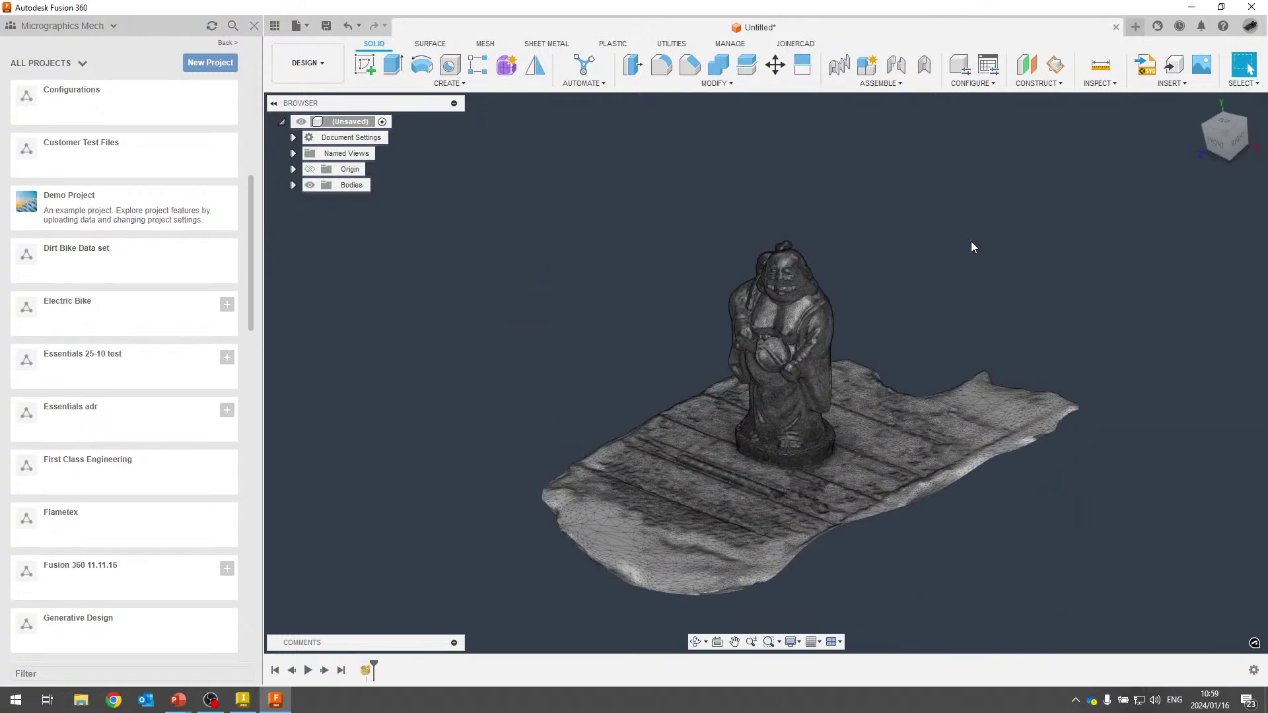
Start another mesh insertion from the computer and limit the file types to OBJ File (*.obj).
left_click(1168, 83)
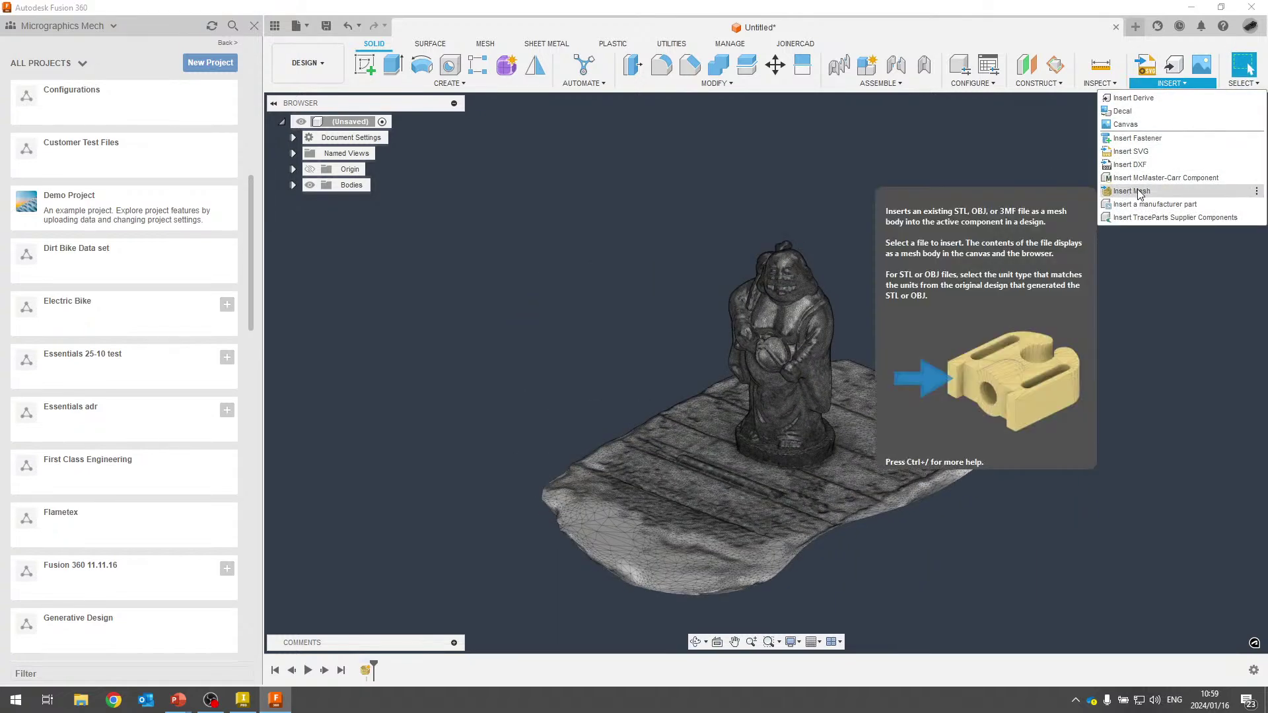
left_click(1102, 193)
left_click(506, 492)
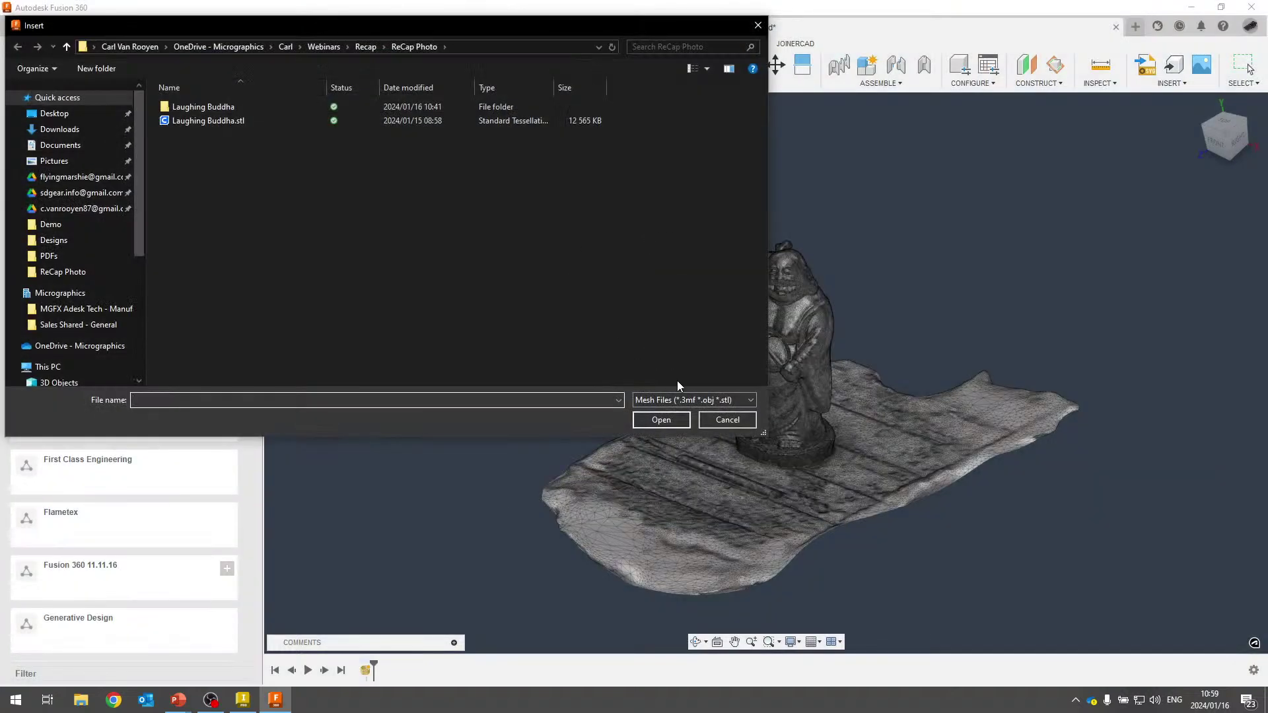
left_click(692, 401)
left_click(679, 443)
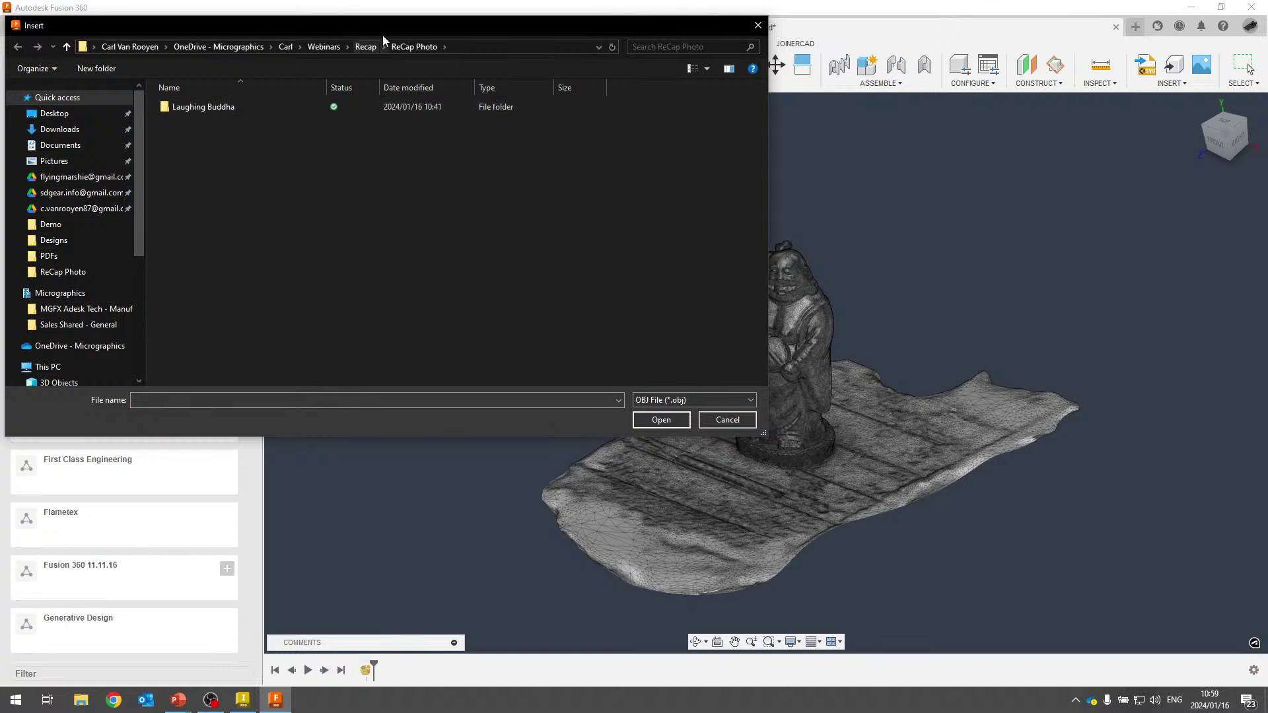
Insert Laughing Buddha.obj from the Recap > ReCap Photo > Laughing Buddha folder, keeping Millimeter as the unit type.
left_click(366, 47)
double_click(186, 109)
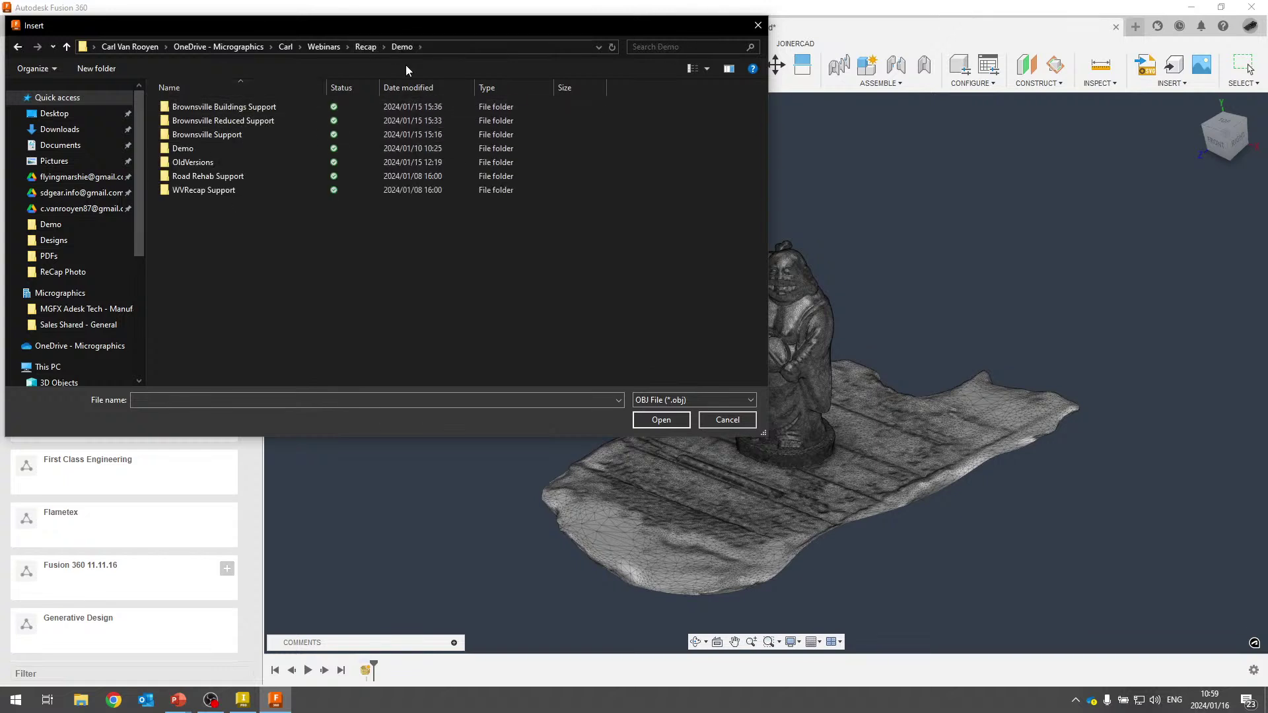
left_click(358, 50)
double_click(199, 121)
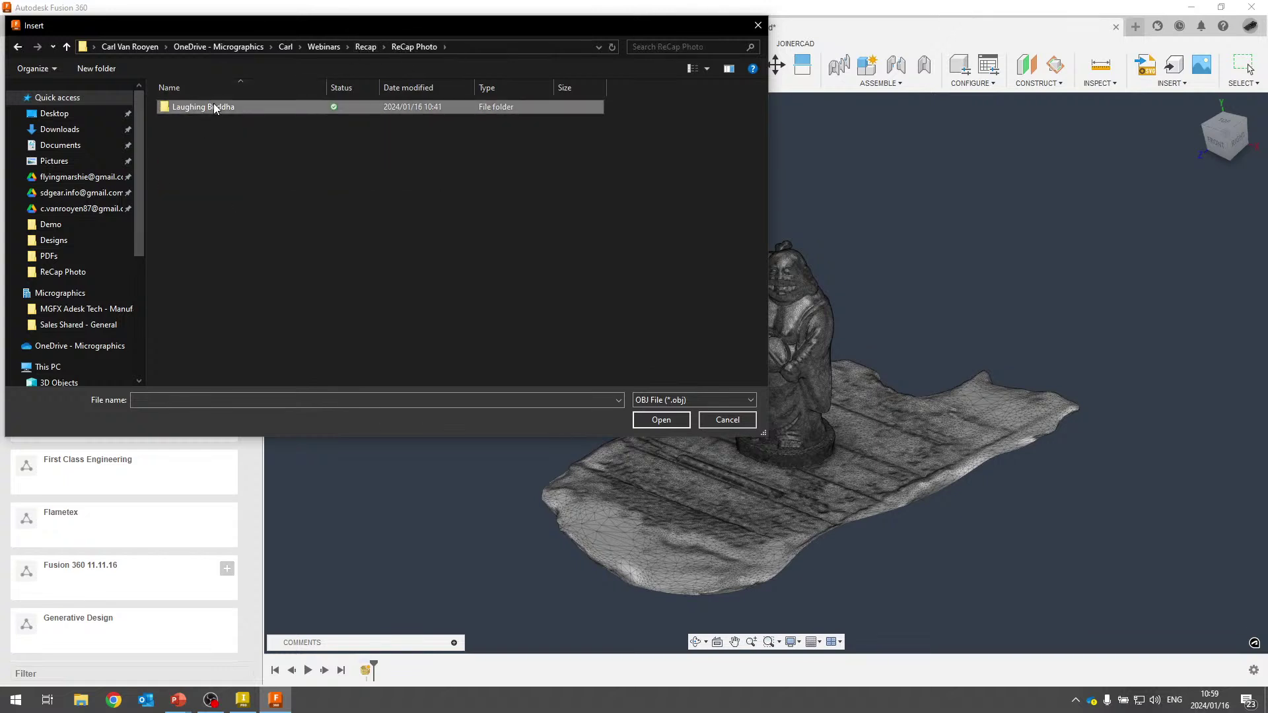
double_click(213, 106)
left_click(236, 111)
left_click(661, 420)
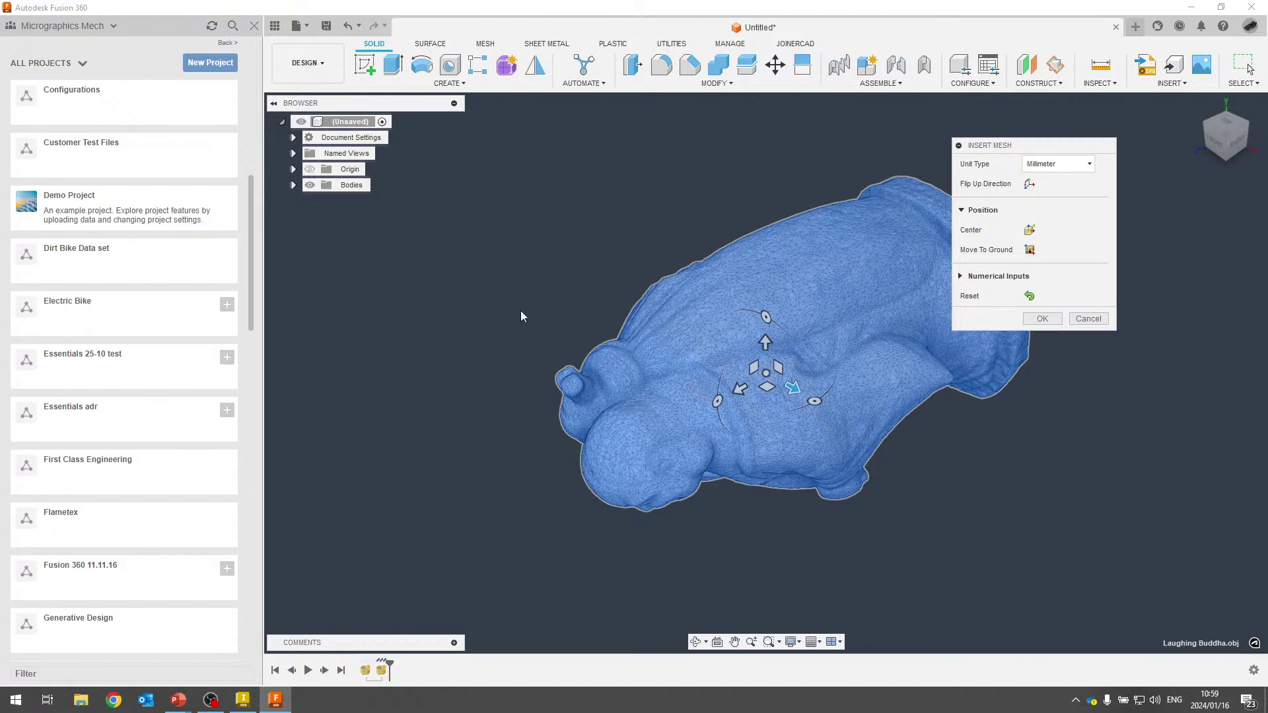
key("q")
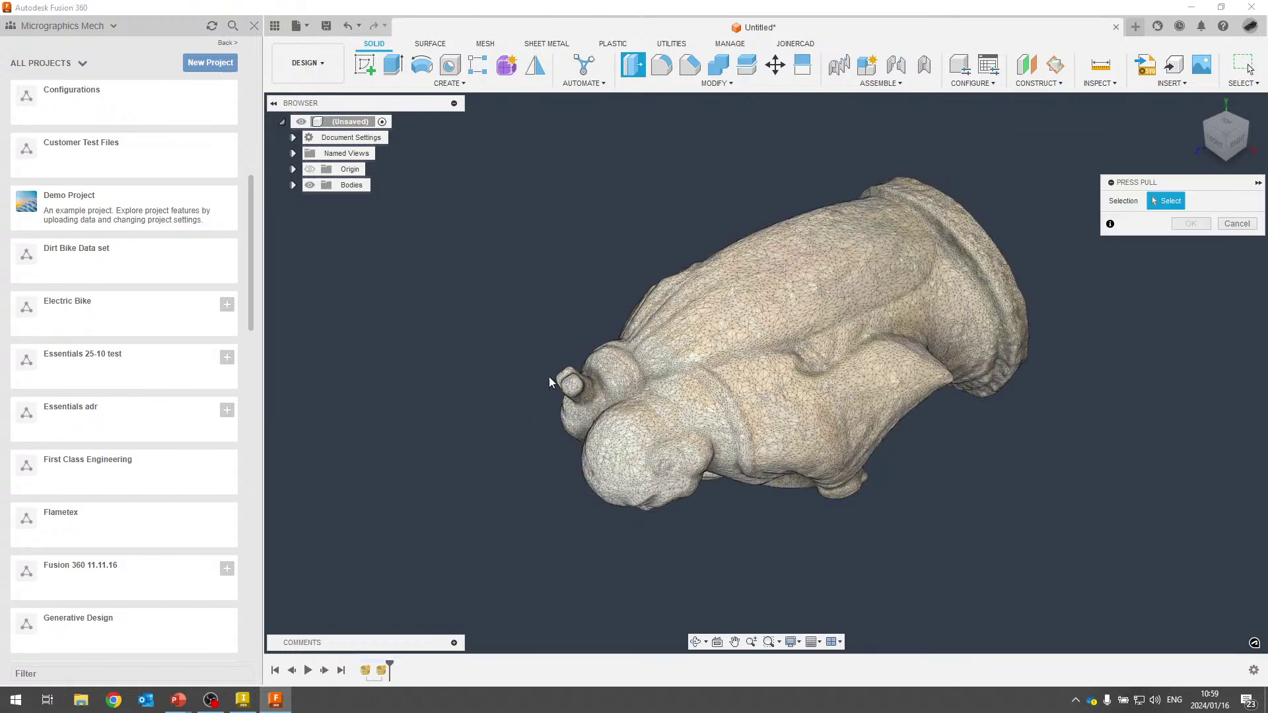
left_click(1236, 224)
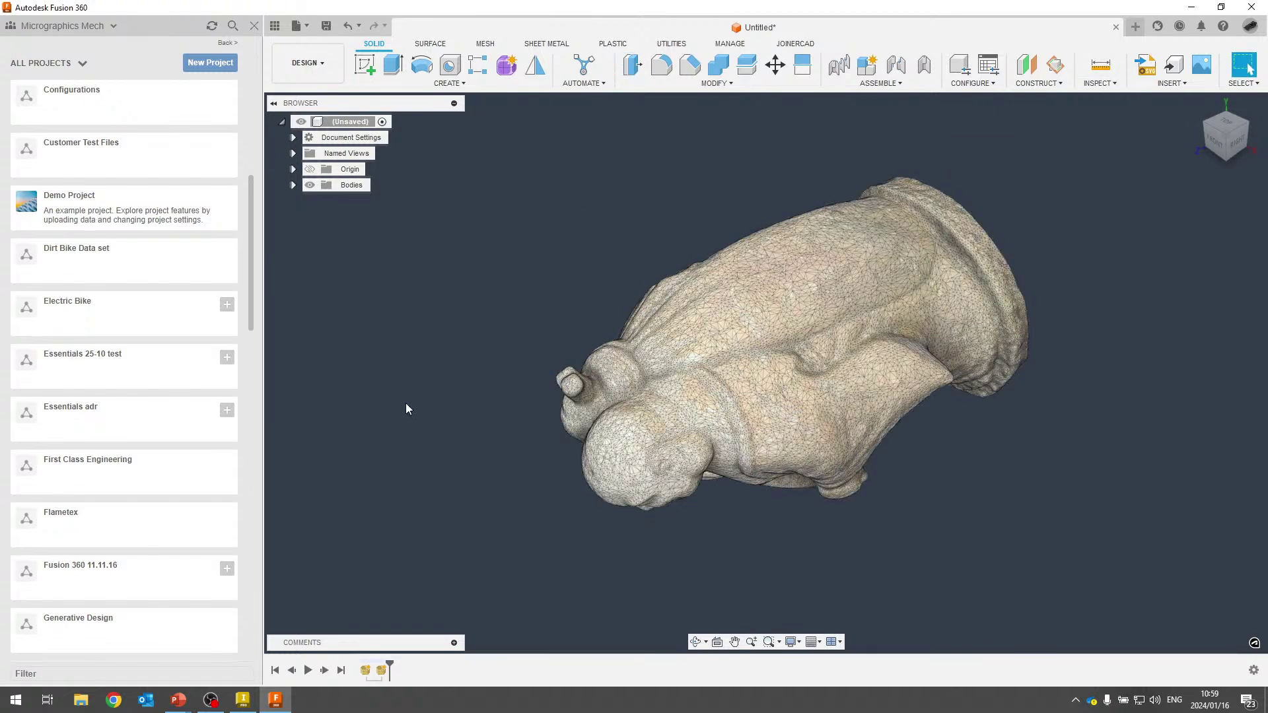
Delete the earlier STL mesh feature from the timeline and turn the view so the OBJ statue stands upright.
middle_click_drag(406, 409, 488, 234, "shift")
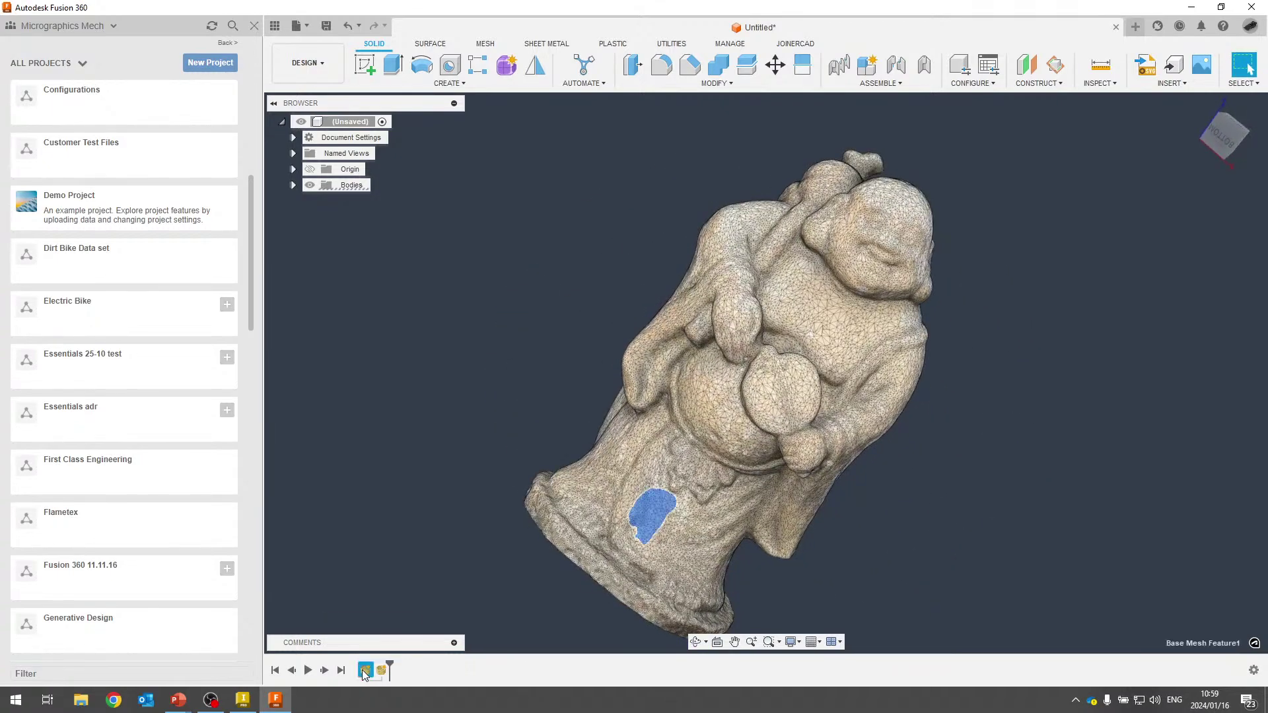
key("ctrl+z")
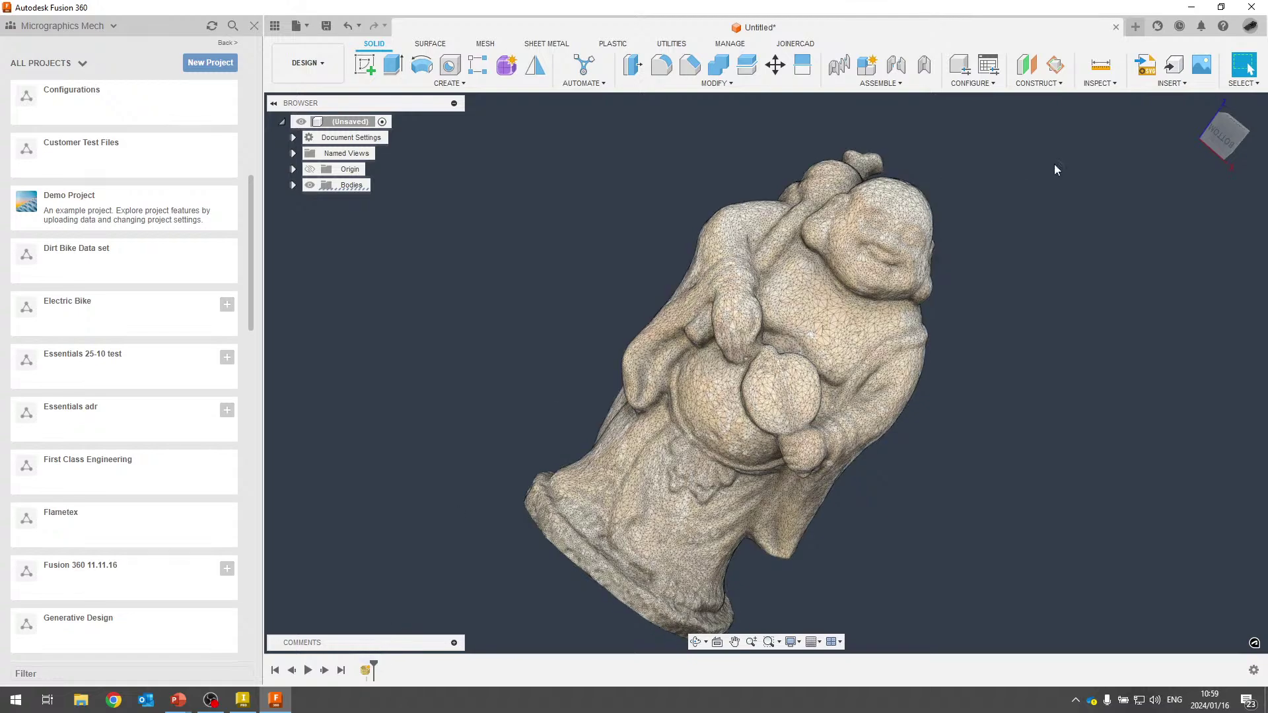
left_click(1244, 138)
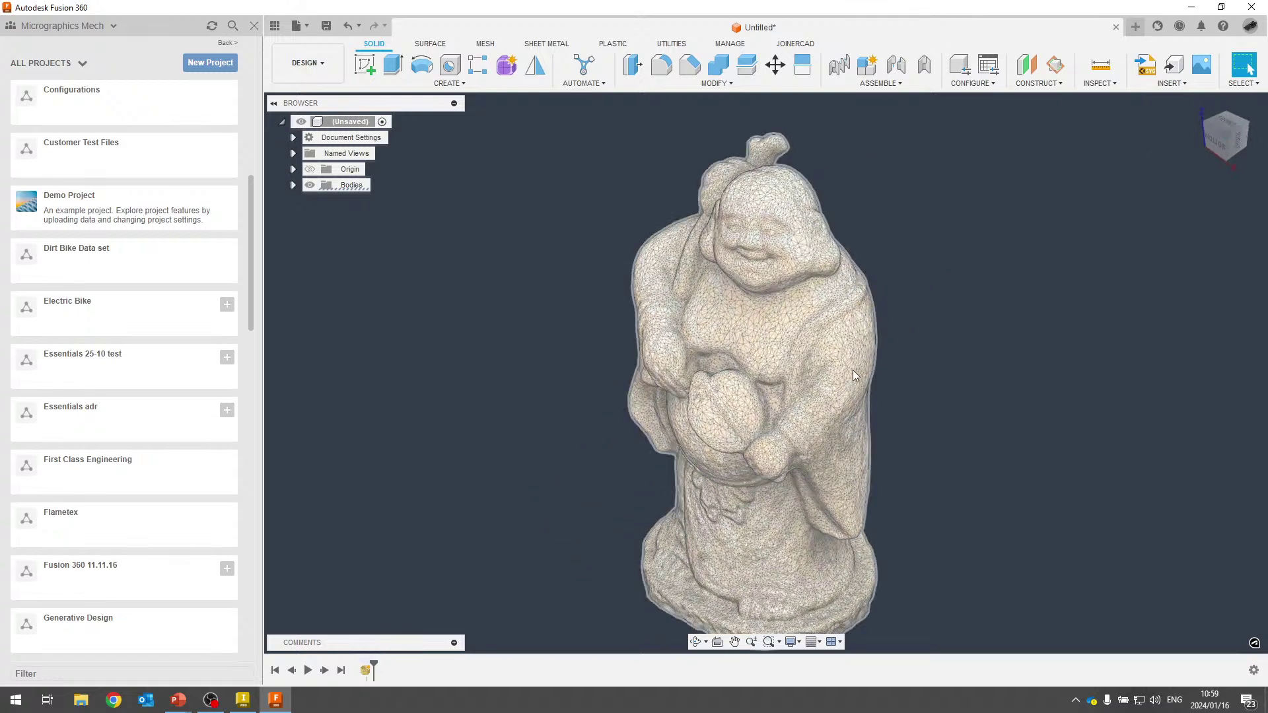
Examine the OBJ statue's surface detail up close and highlight Laughing Buddha.obj among the bodies.
scroll(774, 291, "up", 3)
scroll(787, 275, "up", 2)
scroll(735, 257, "down", 5)
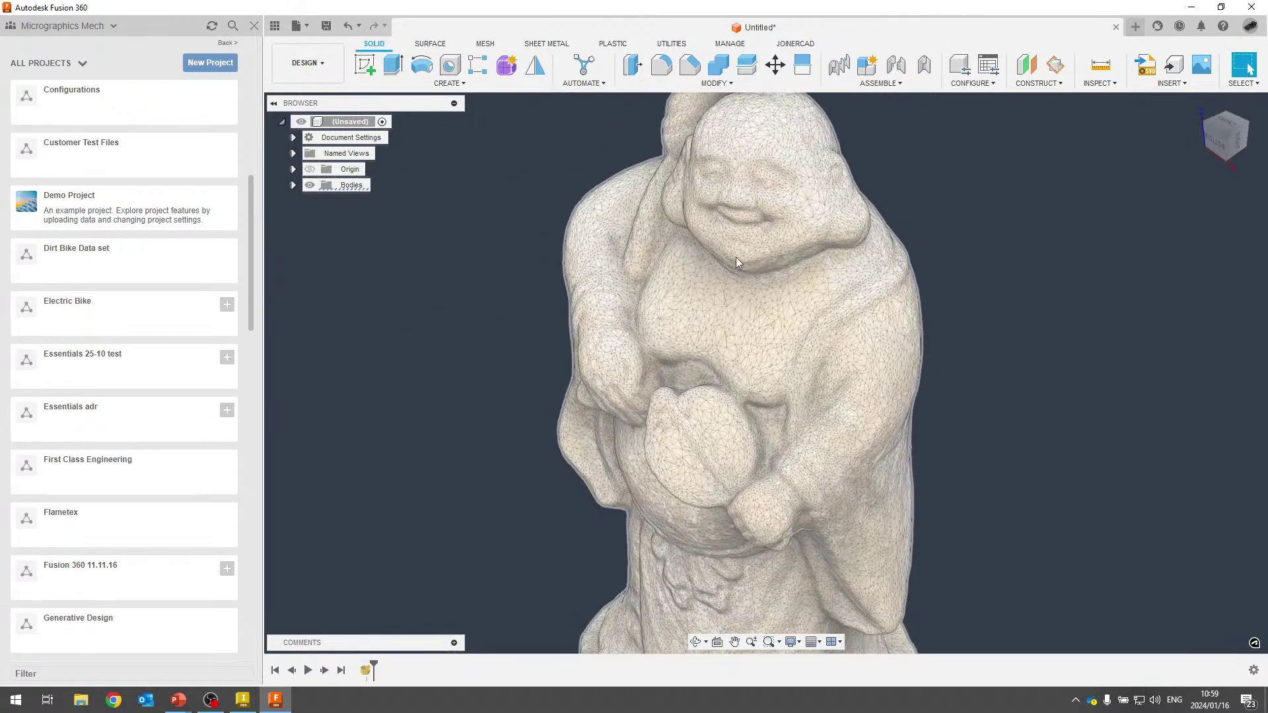
left_click(293, 185)
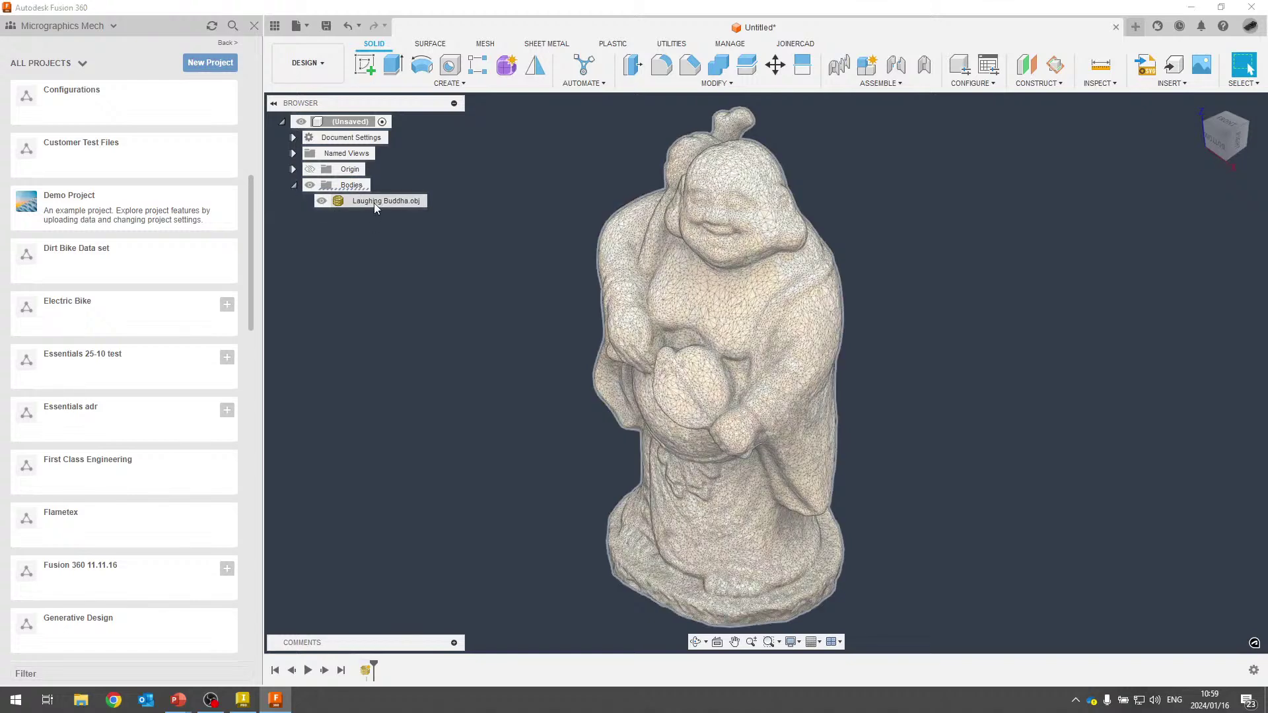
left_click(375, 202)
scroll(521, 297, "down", 1)
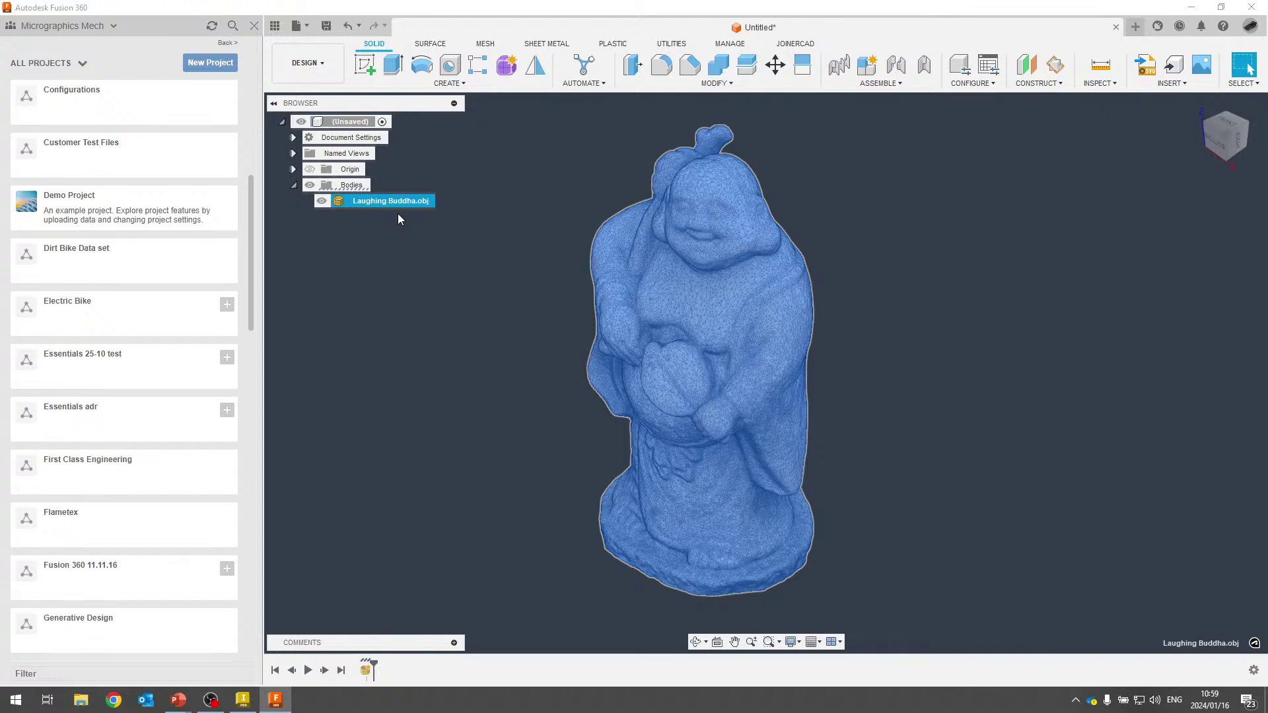
left_click(505, 276)
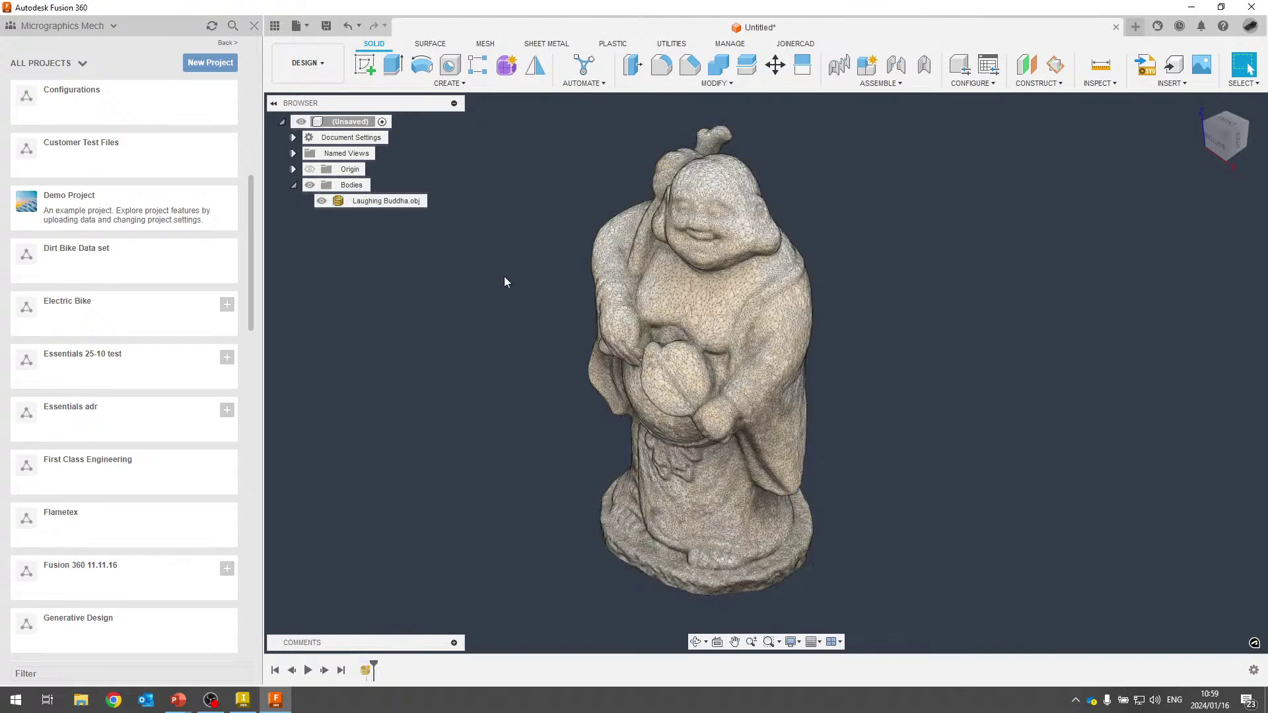
Set up a Parametric Convert Mesh of the Laughing Buddha body with the Organic method, and cancel it.
left_click(486, 46)
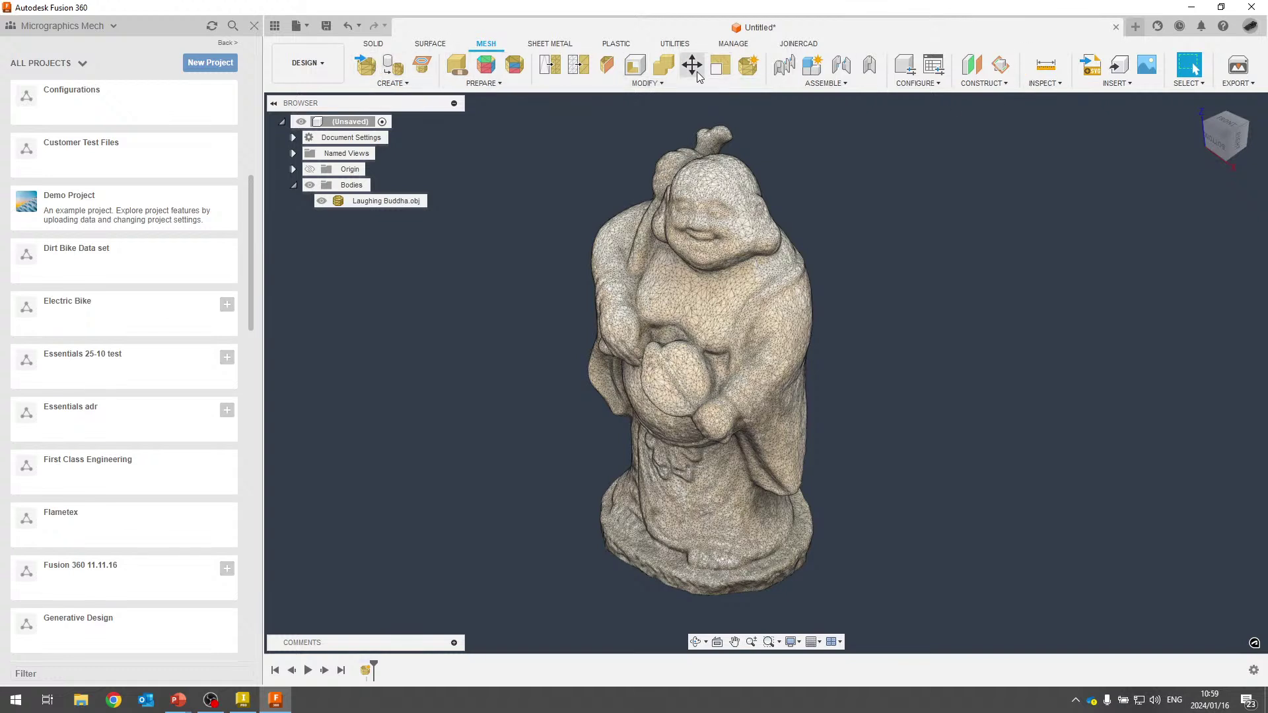
left_click(637, 84)
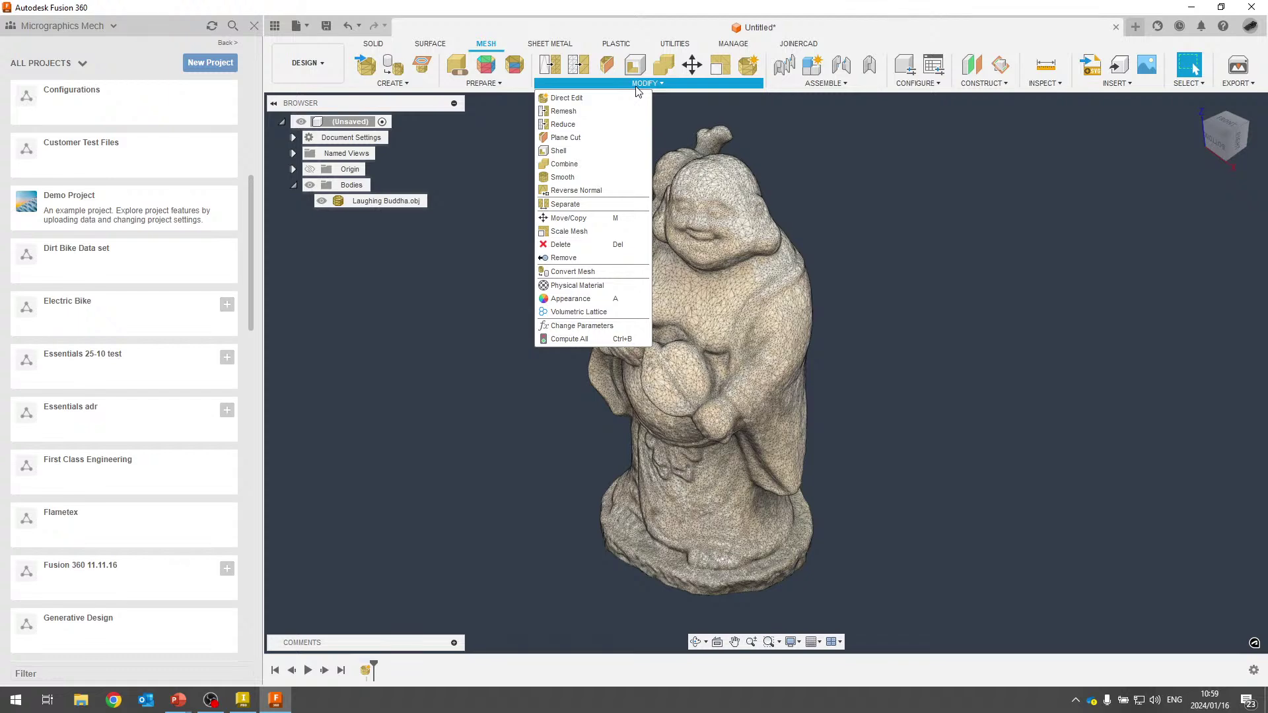
left_click(572, 271)
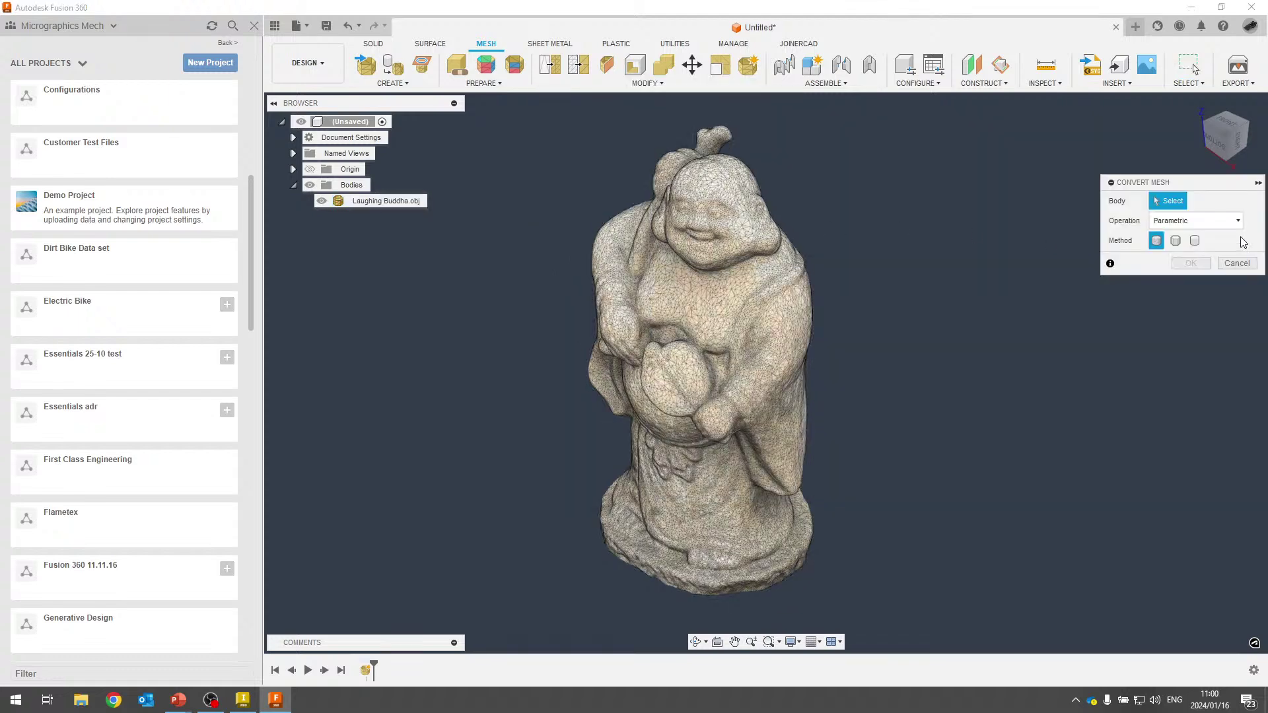
left_click(1198, 221)
left_click(1205, 223)
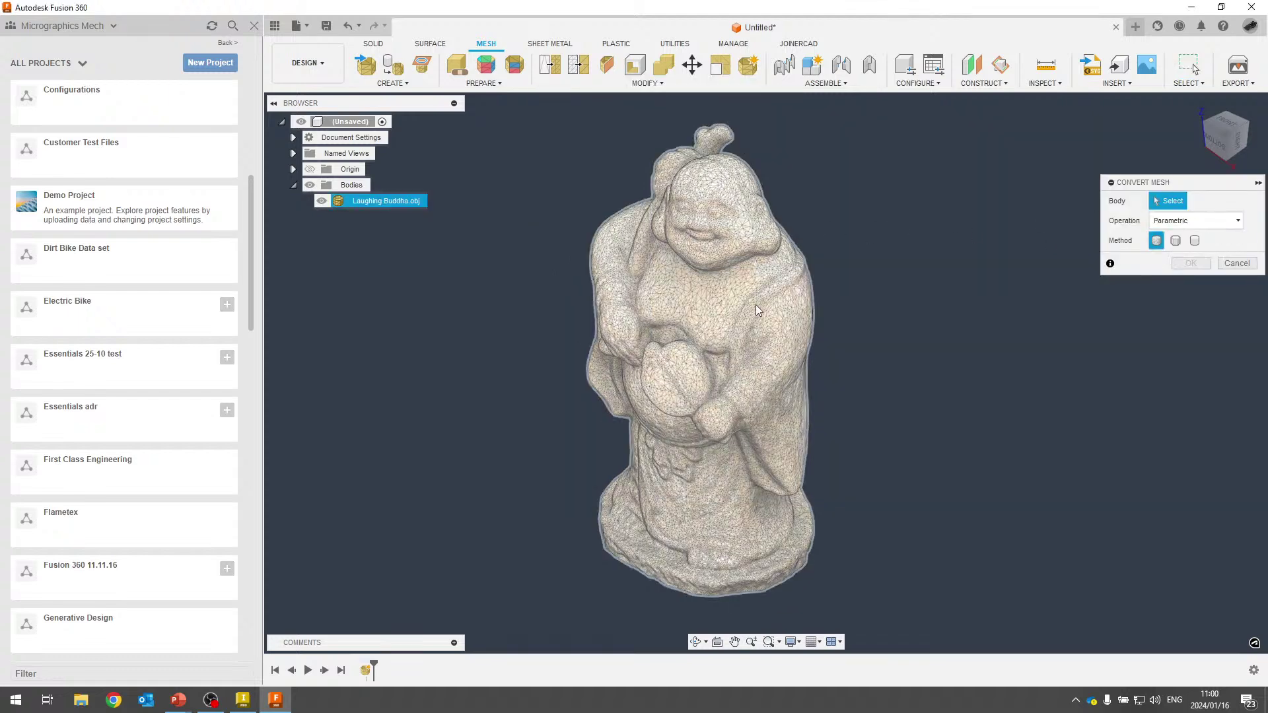
left_click(758, 310)
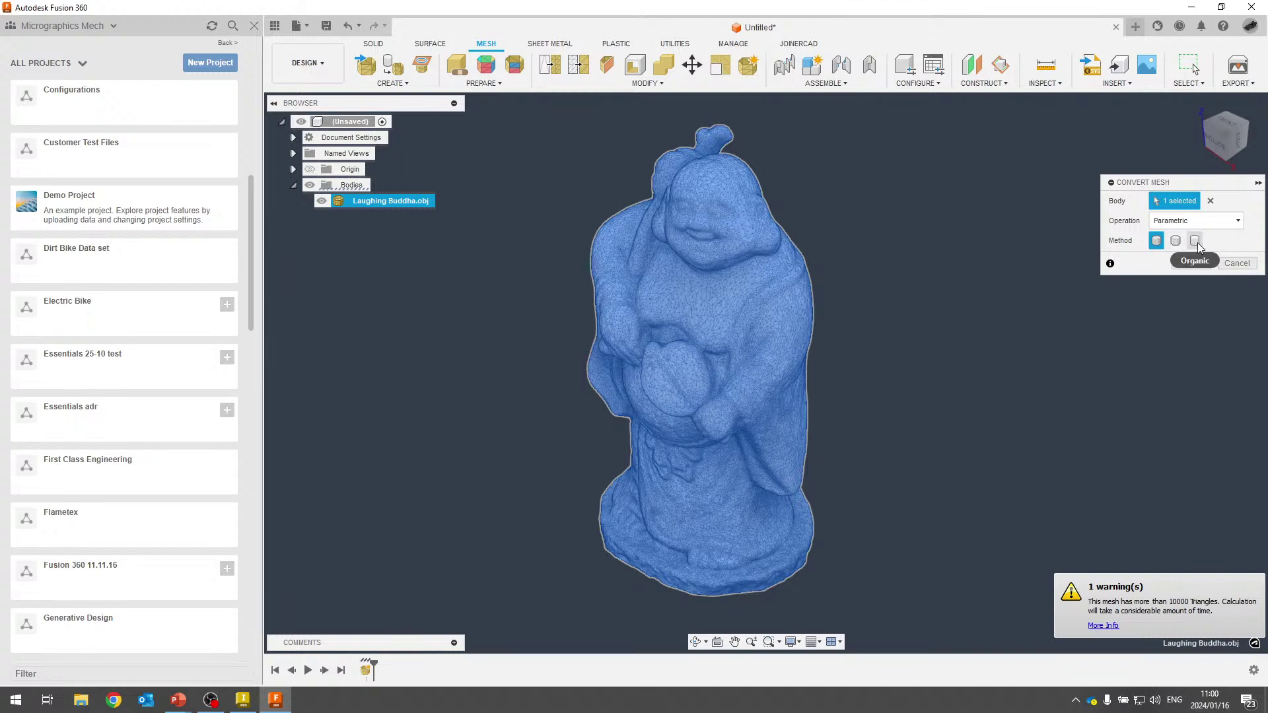
left_click(1196, 241)
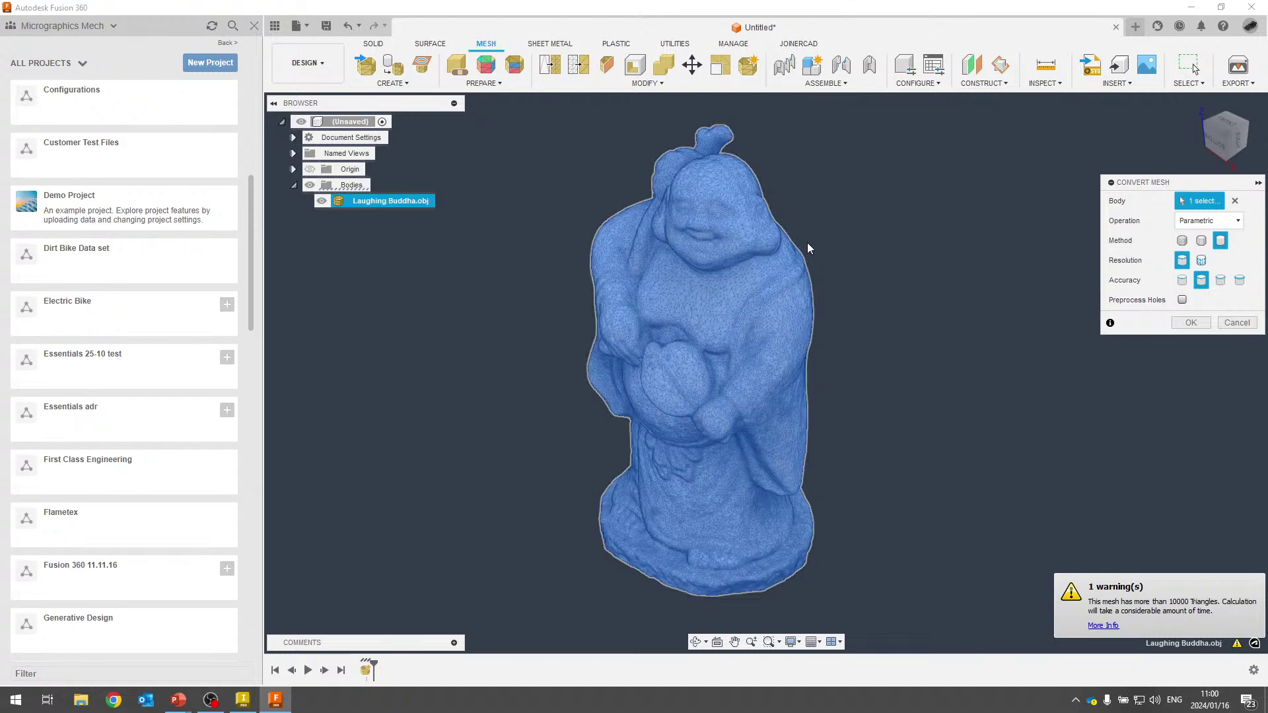
left_click(1236, 323)
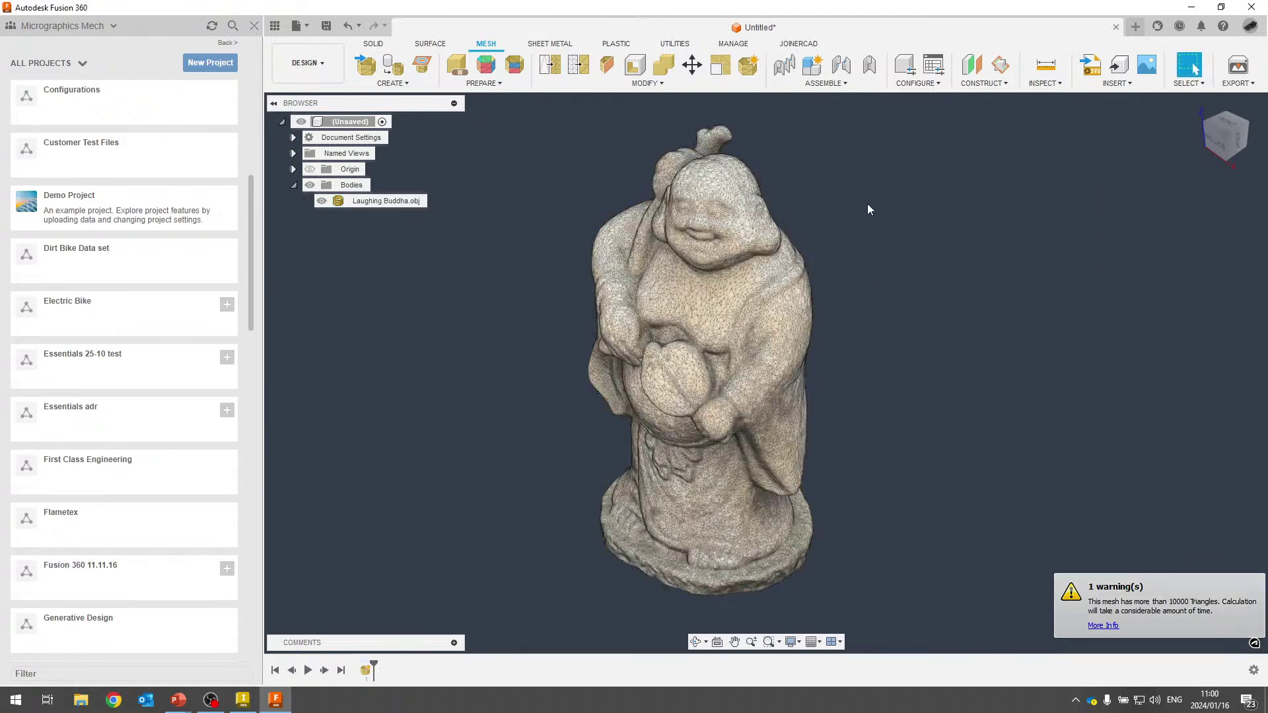
Inspect the Laughing Buddha mesh from the front and side.
left_click(457, 64)
middle_click_drag(541, 317, 535, 429, "shift")
key("Escape")
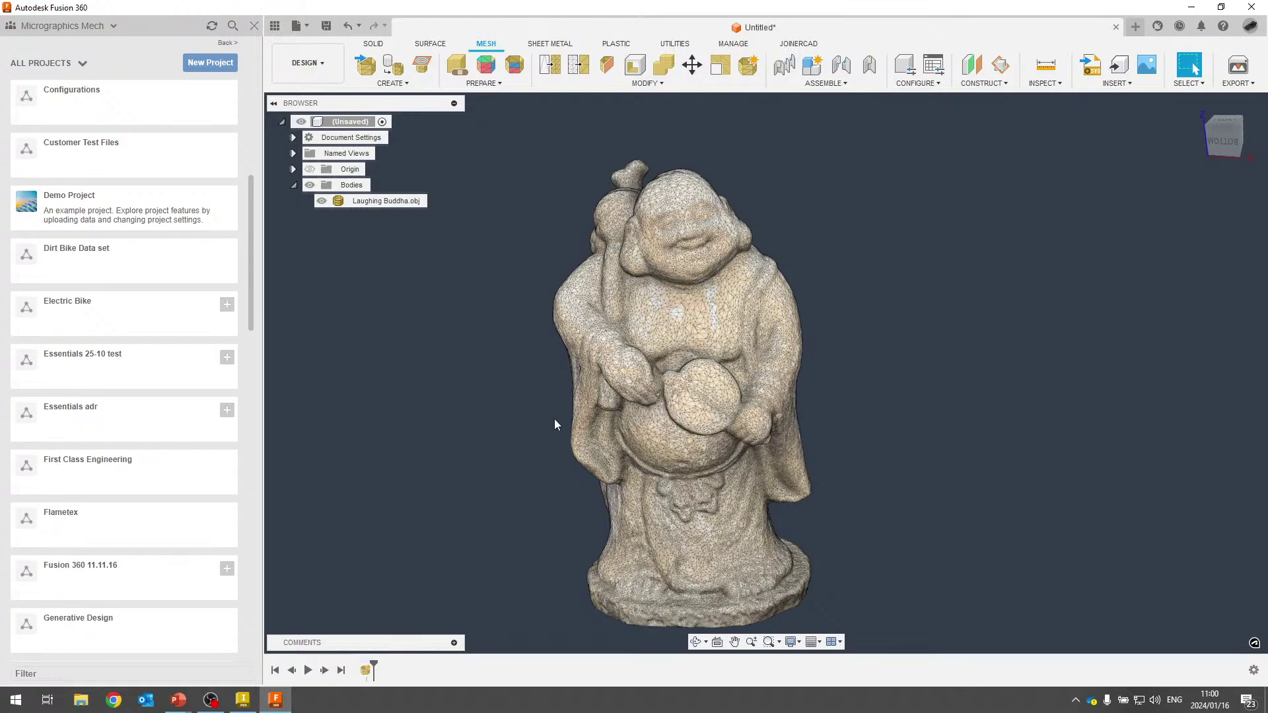
middle_click_drag(553, 422, 448, 398, "shift")
middle_click_drag(520, 340, 561, 366, "shift")
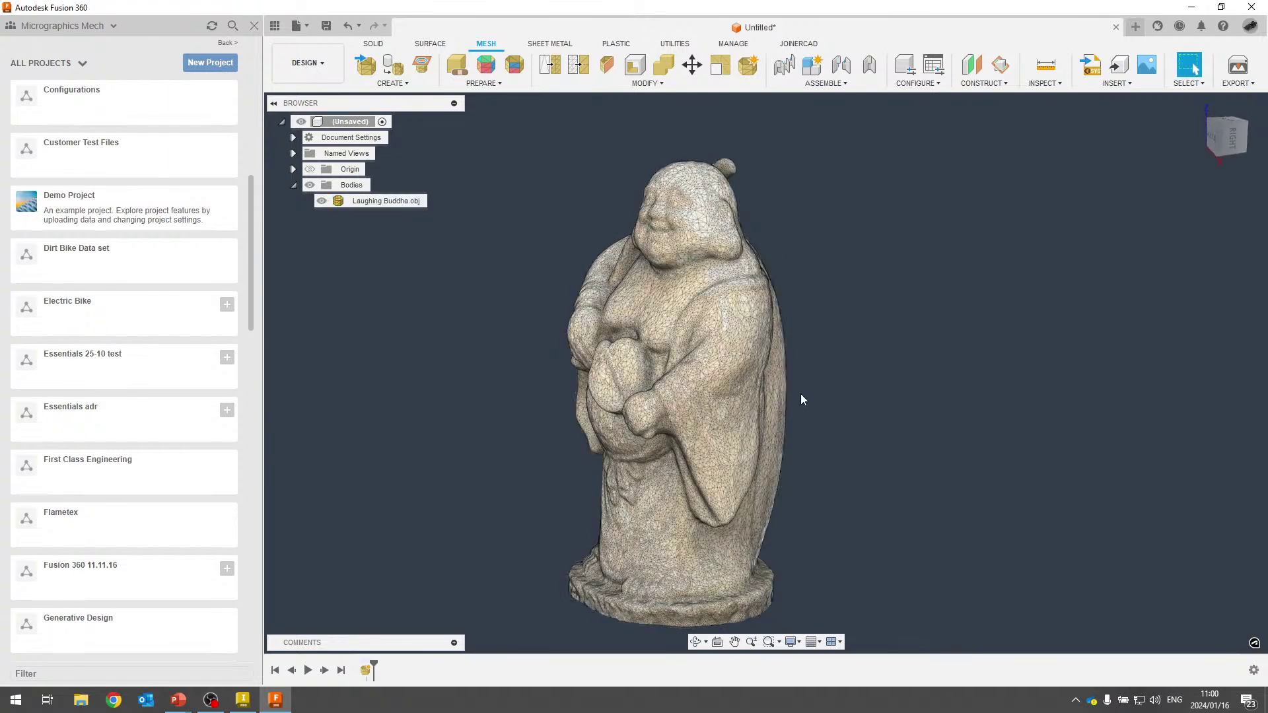
Switch to the Recap.pptx PowerPoint slide show and advance to the Summary slide.
key("alt+Tab")
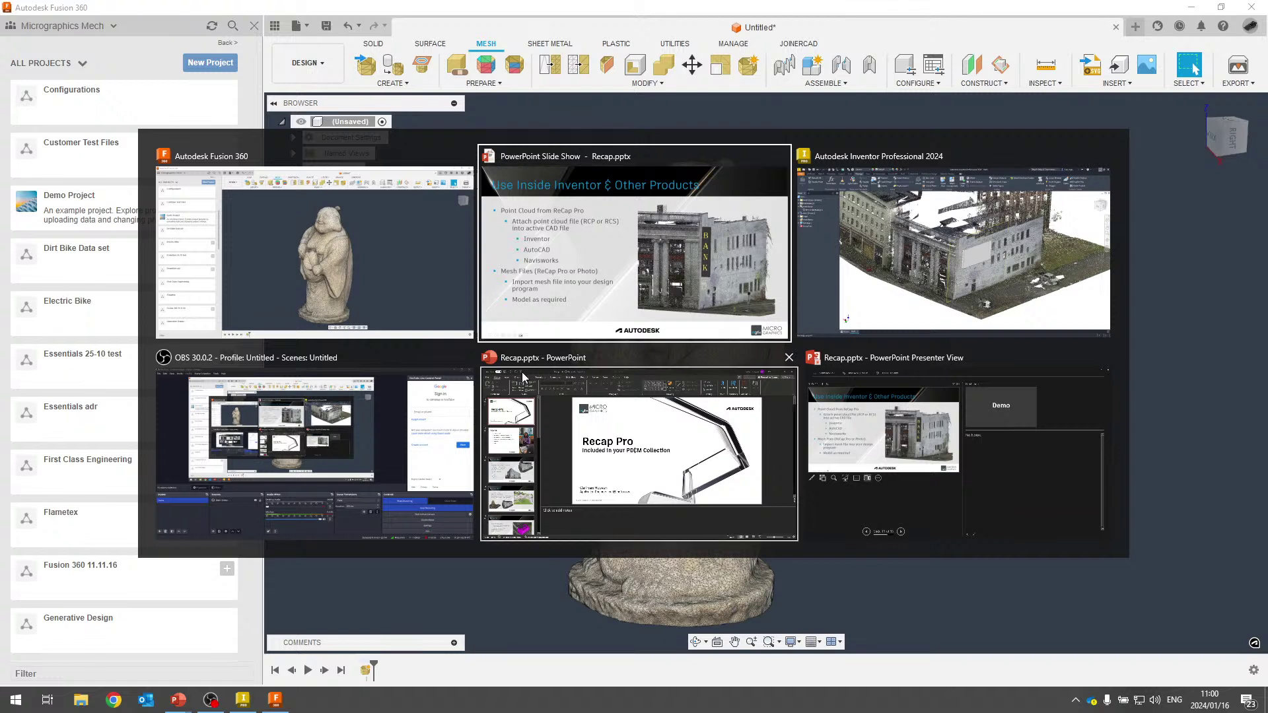
left_click(658, 308)
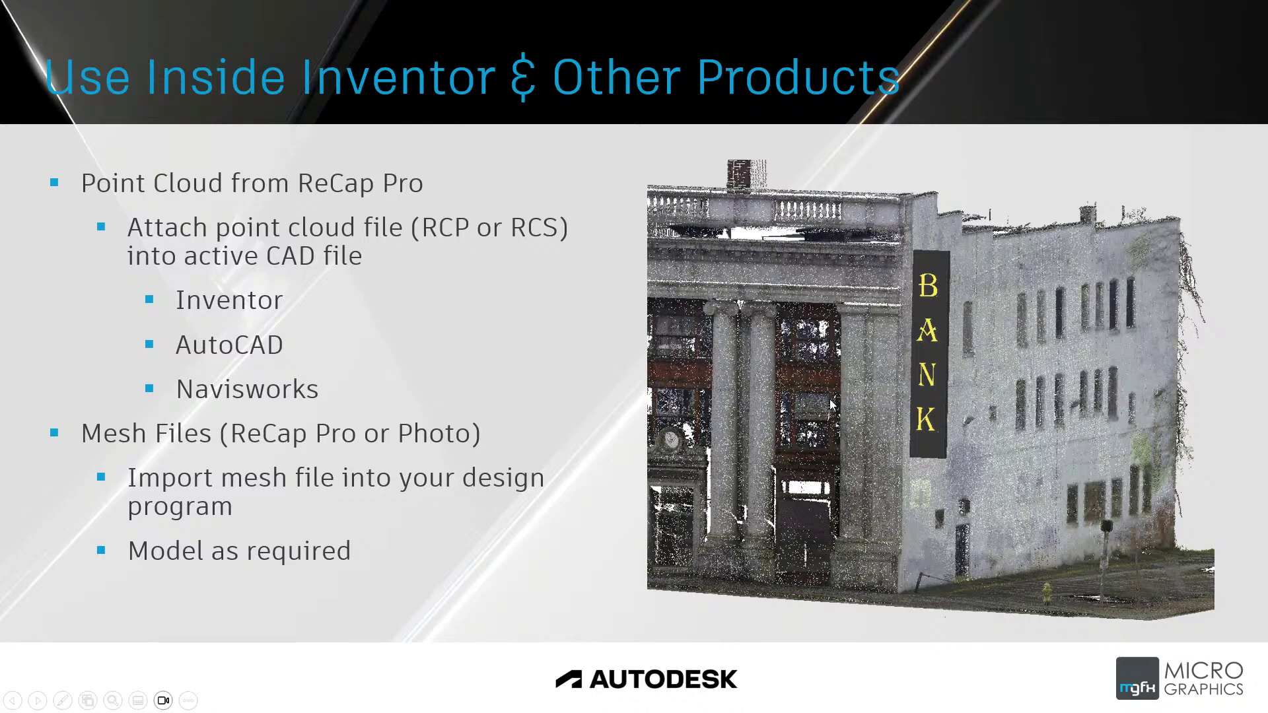
key("Right")
key("Right")
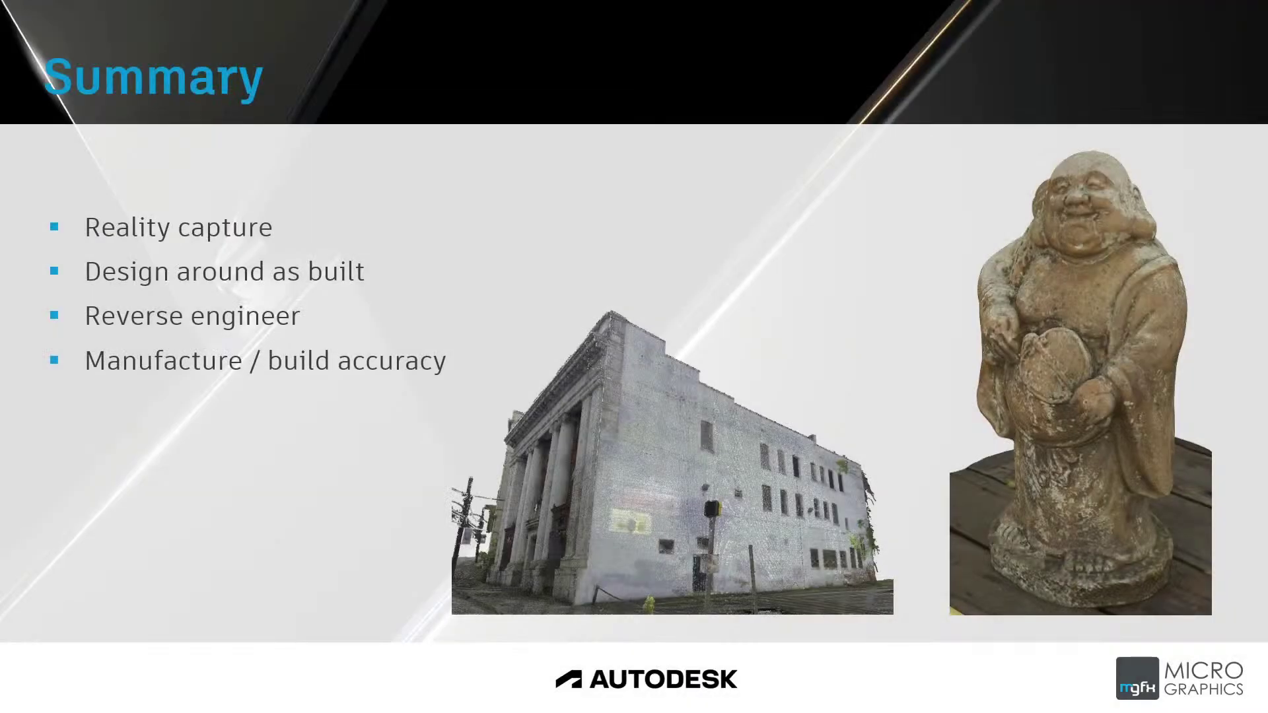